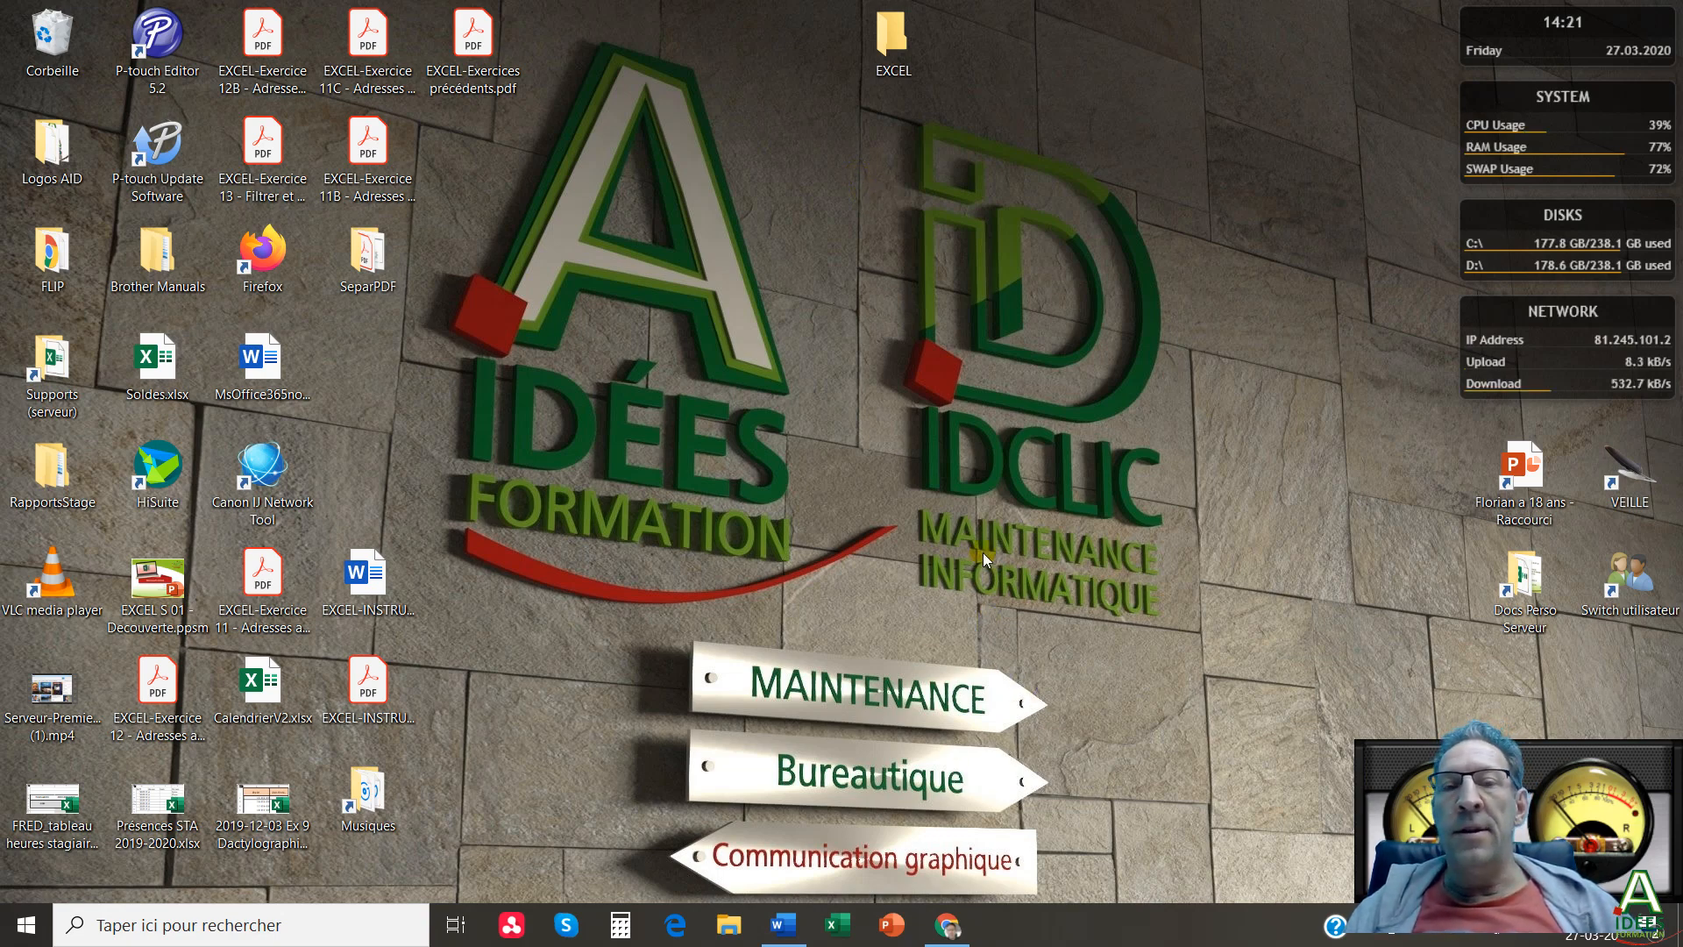
# Switch to Google Drive in Chrome and open the shared folder BAO 2019-2020 > - = CONFINEMENT = - > Excel.
pyautogui.click(945, 928)
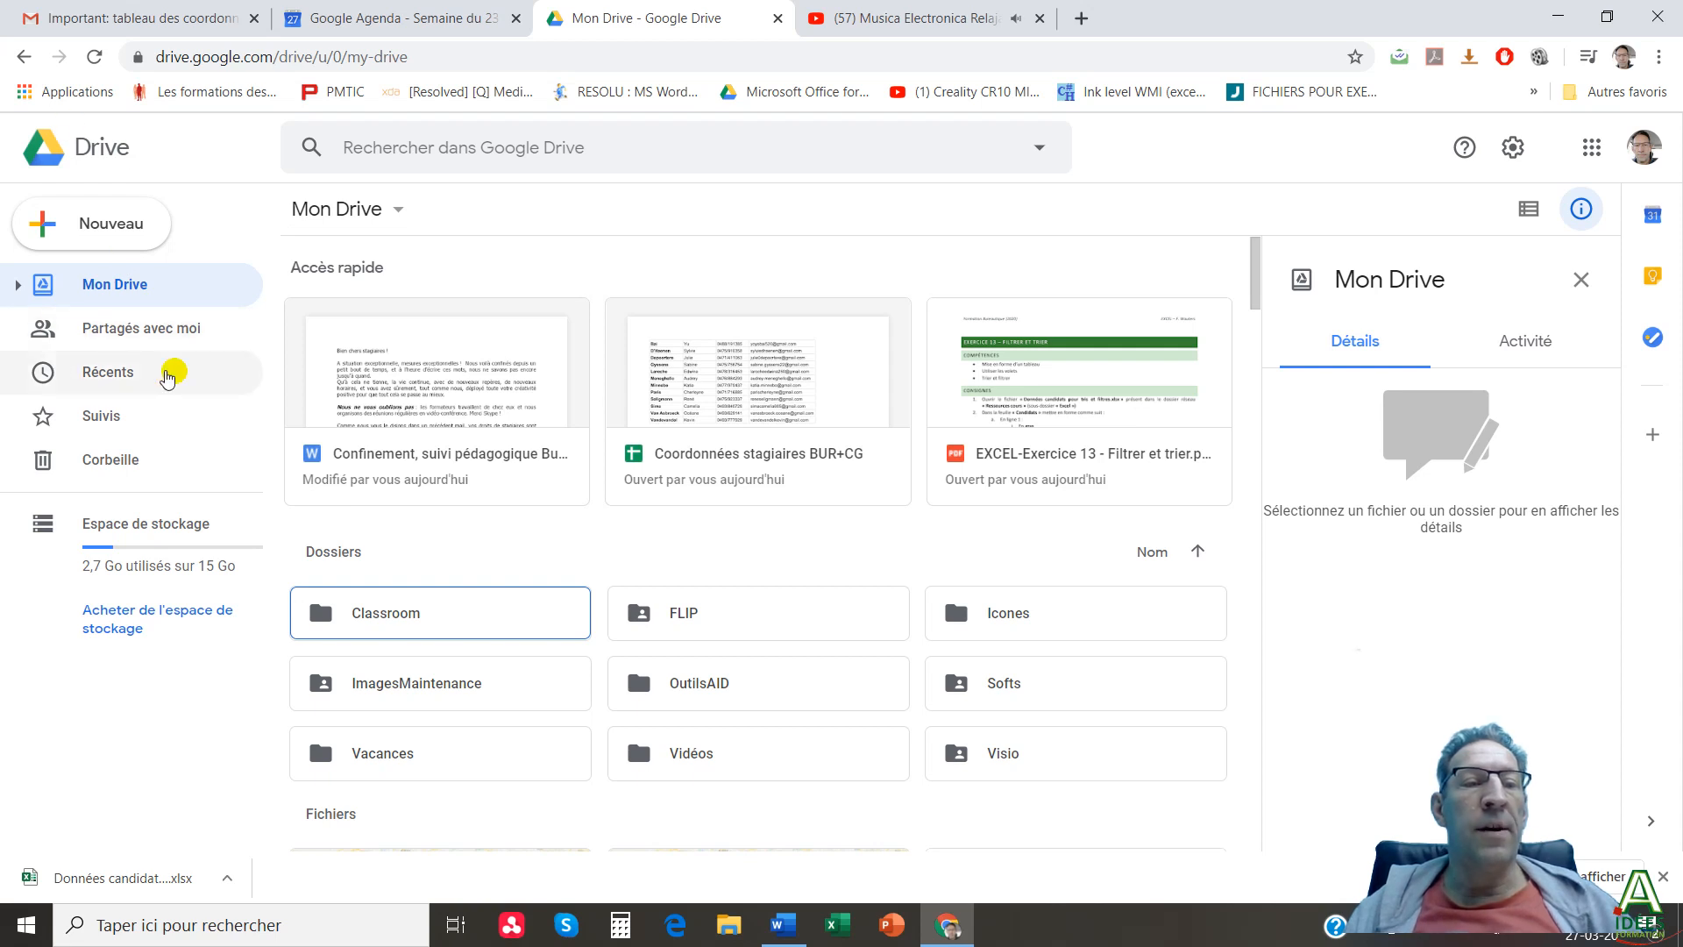
pyautogui.click(111, 323)
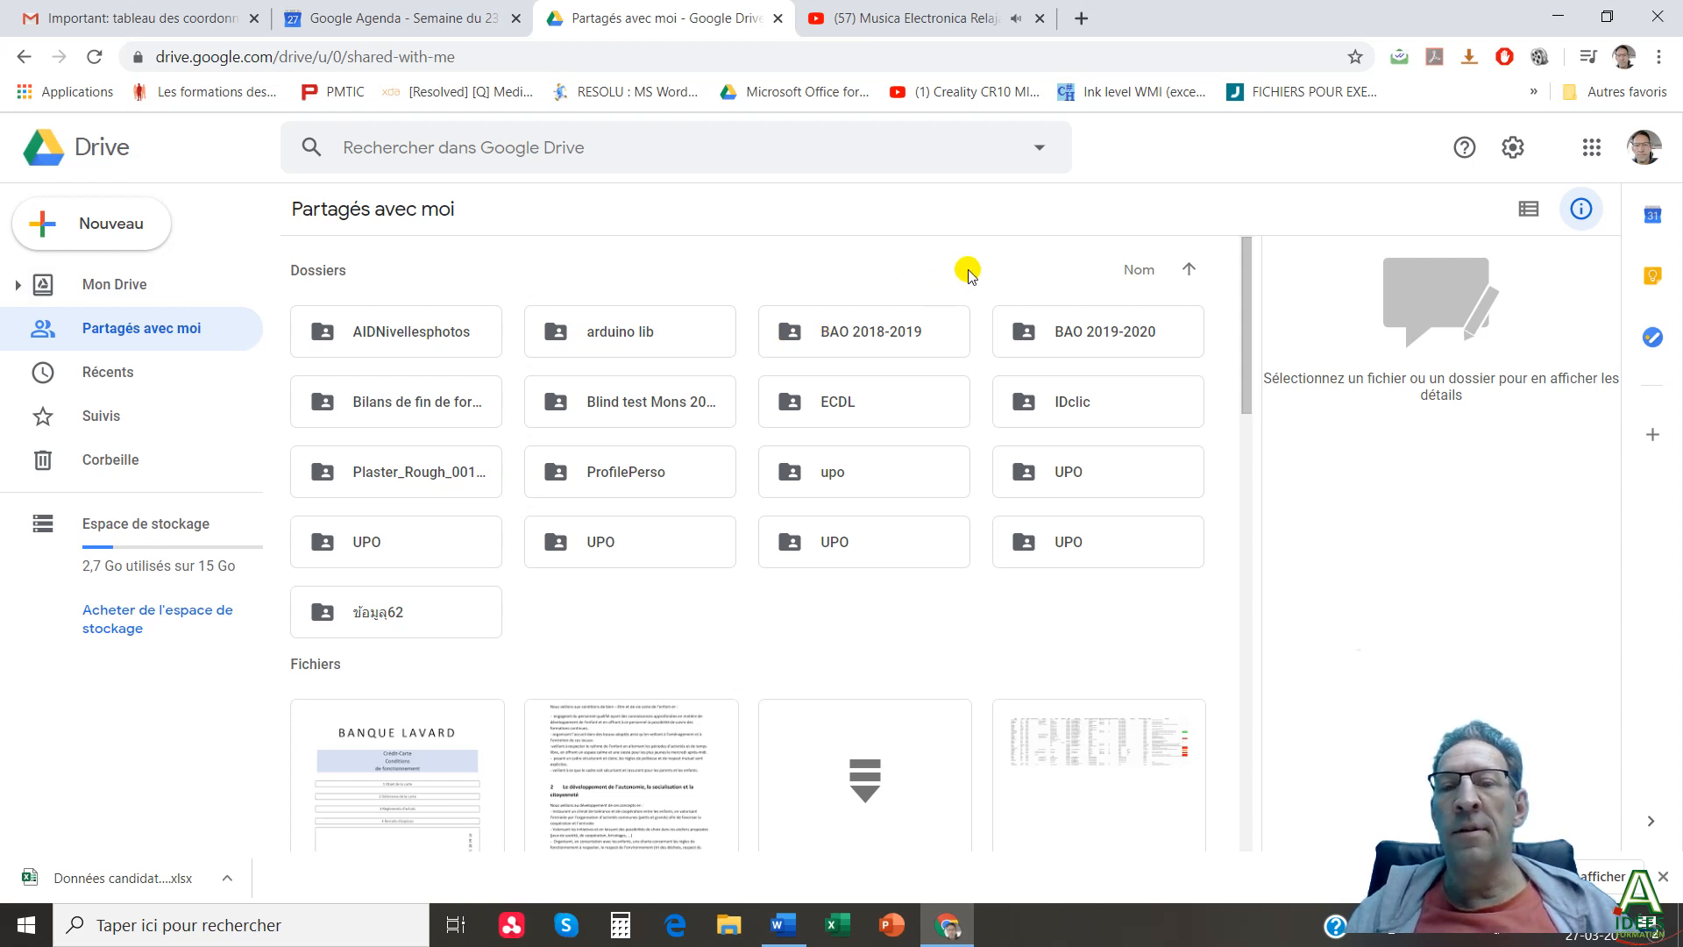
pyautogui.doubleClick(1085, 338)
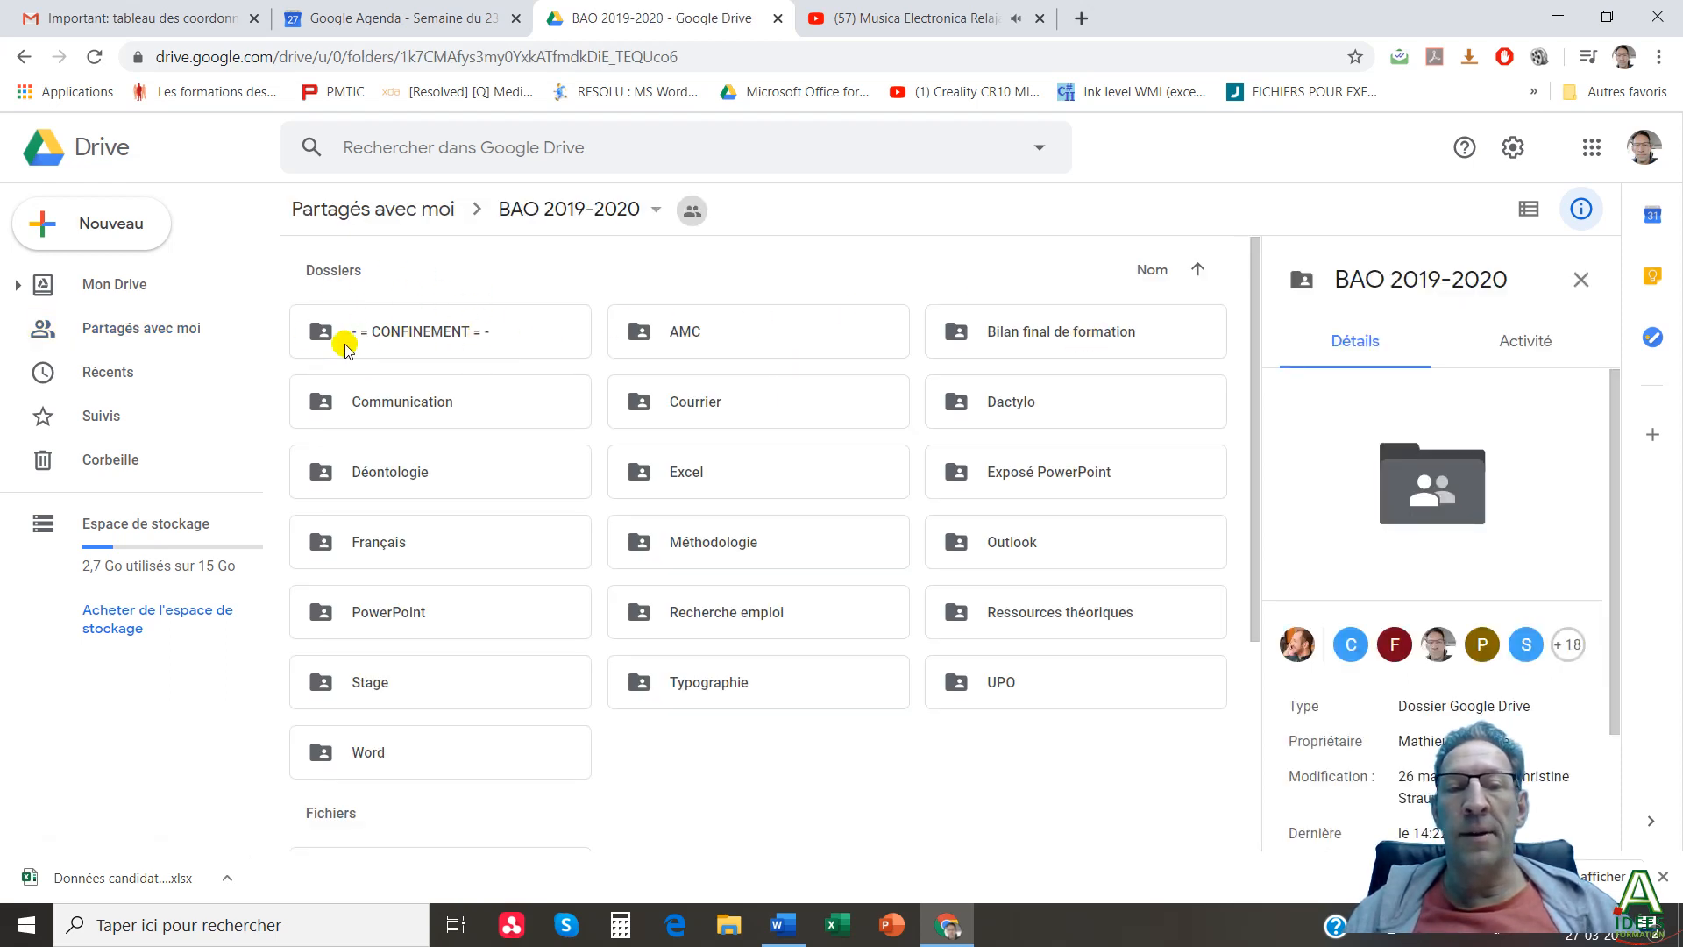
pyautogui.doubleClick(429, 333)
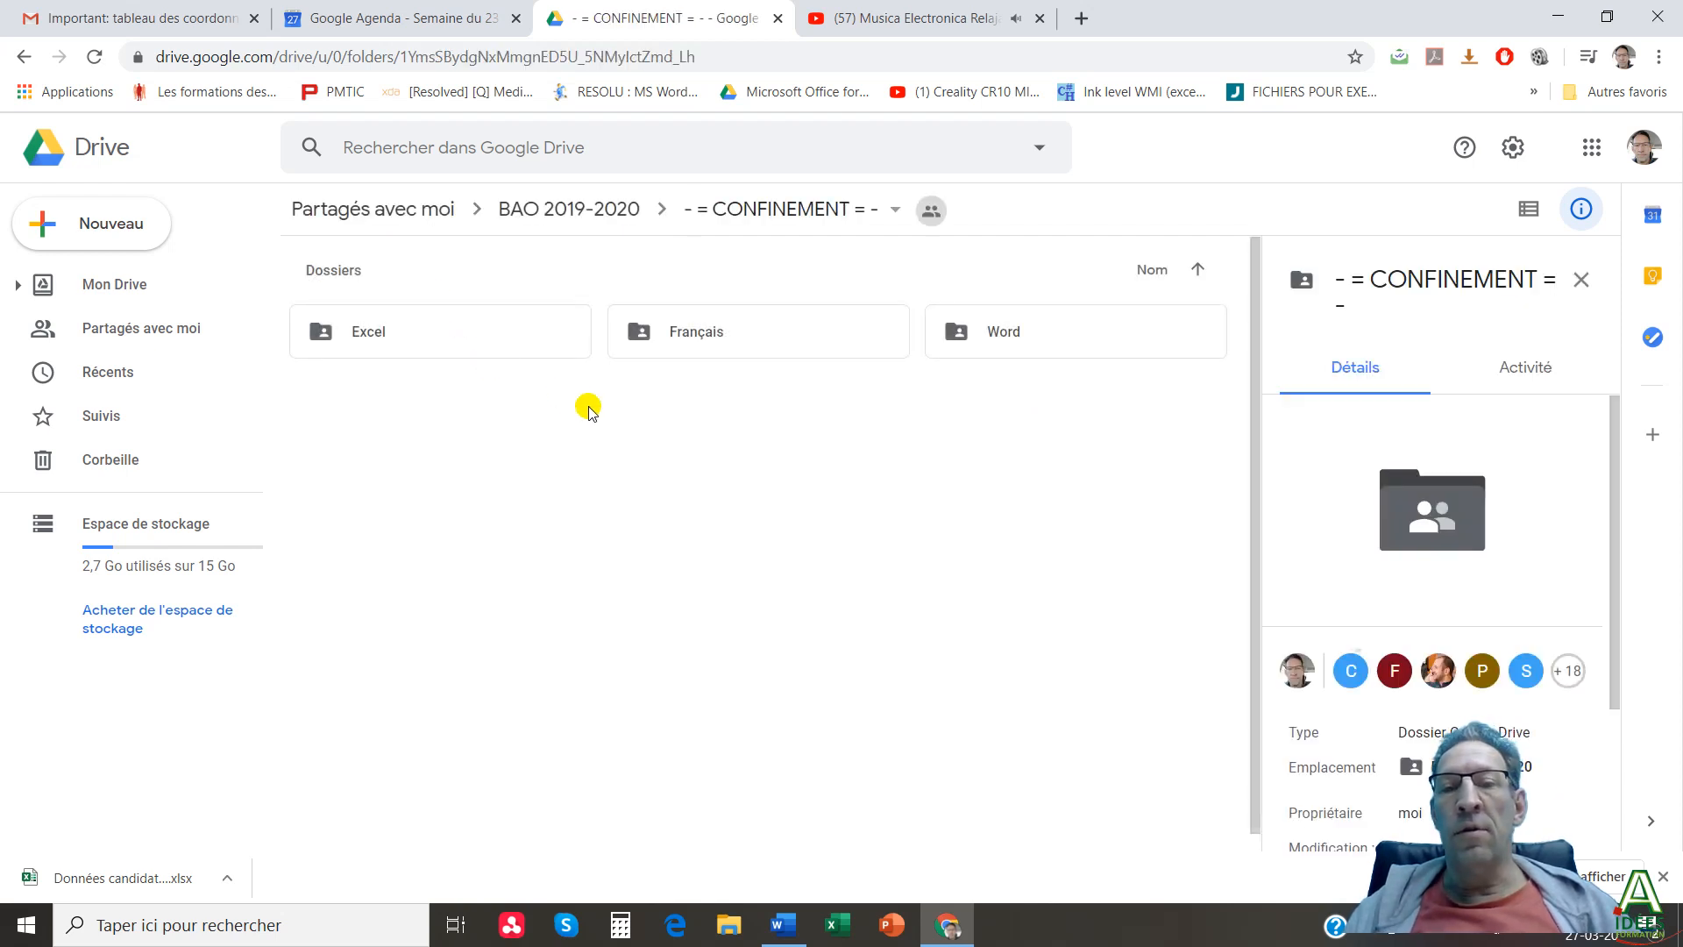
pyautogui.doubleClick(380, 337)
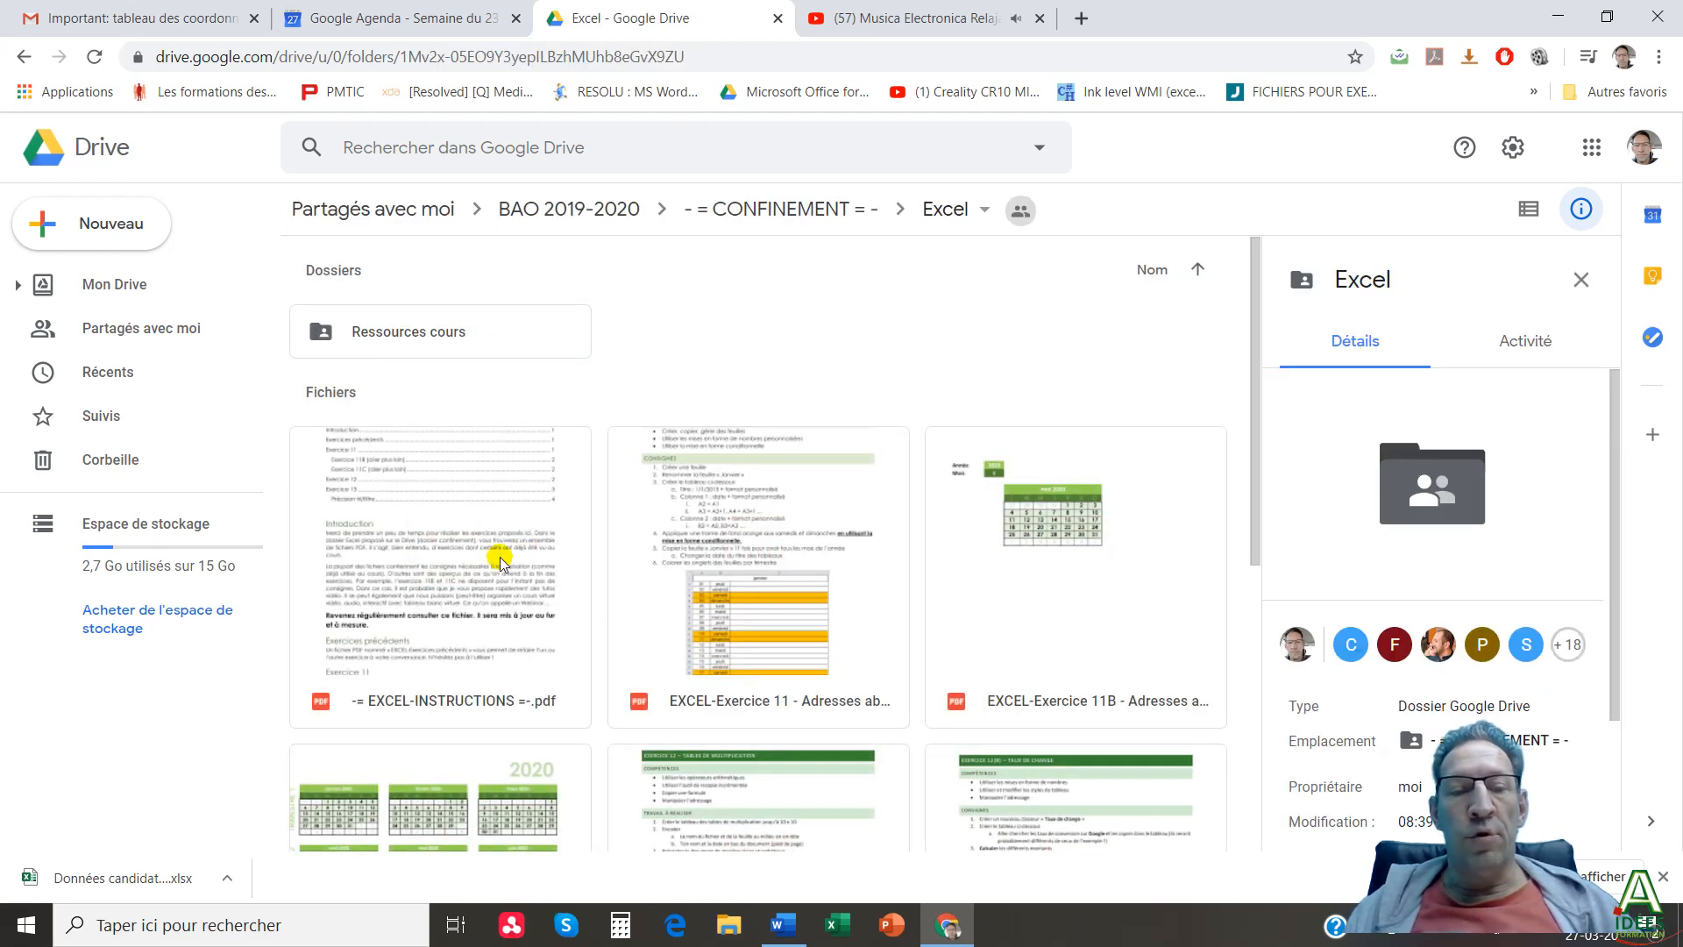
# Open the PDF -= EXCEL-INSTRUCTIONS =- and read through it up to the Exercice 13 section.
pyautogui.click(433, 557)
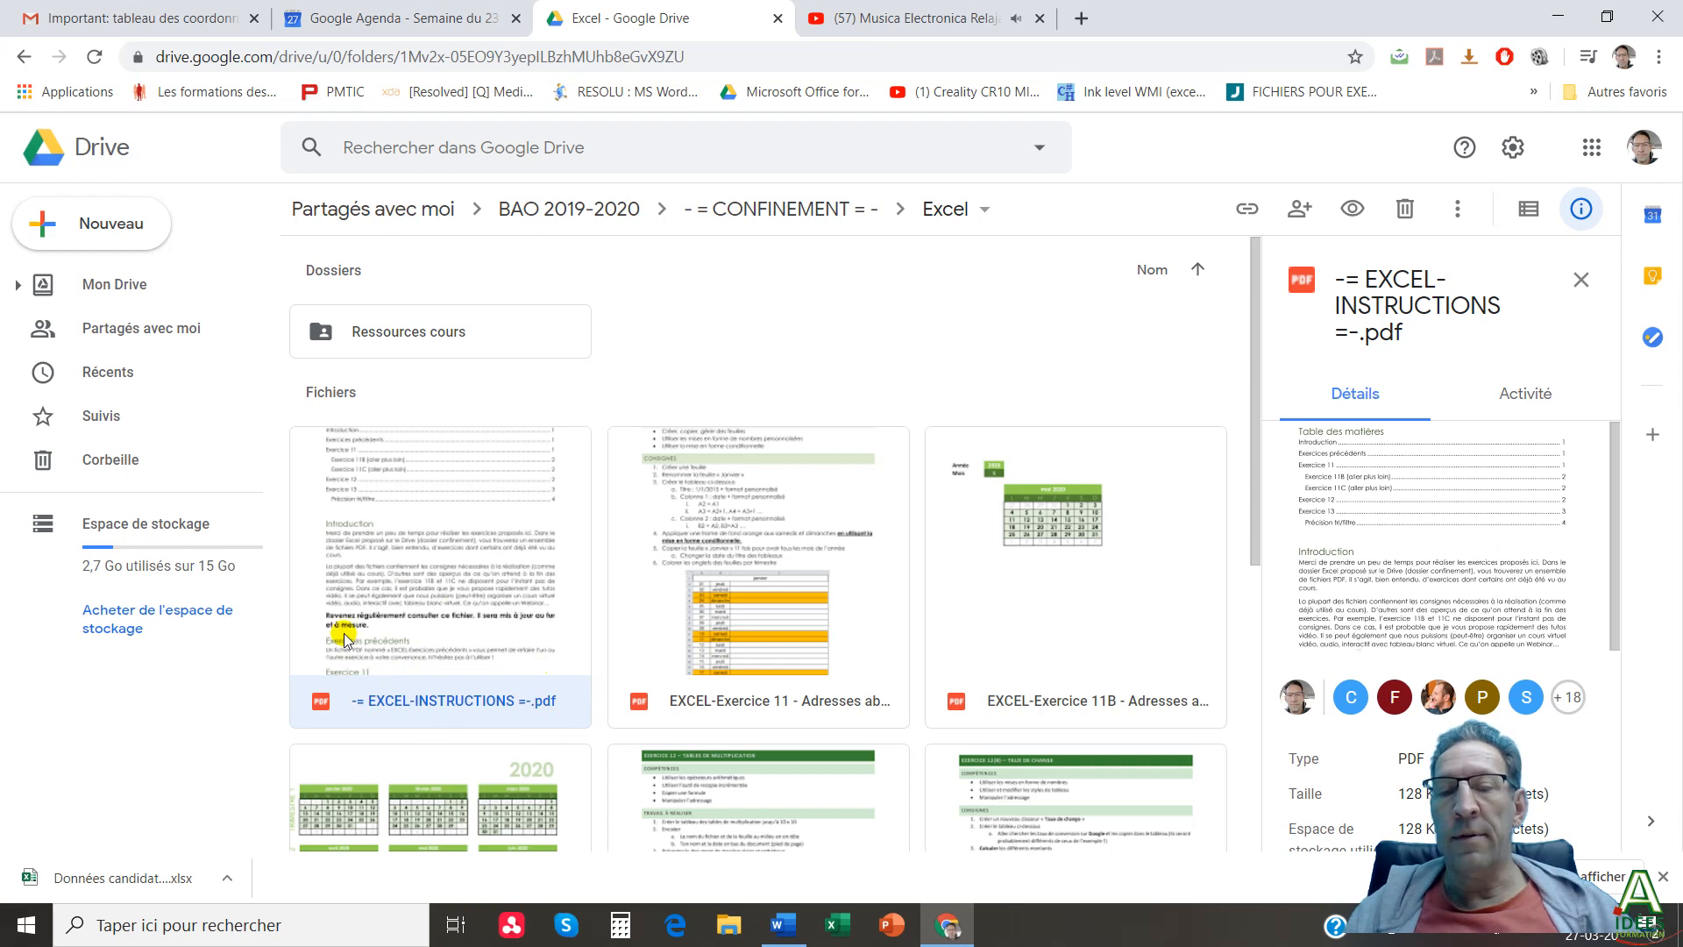
pyautogui.doubleClick(428, 572)
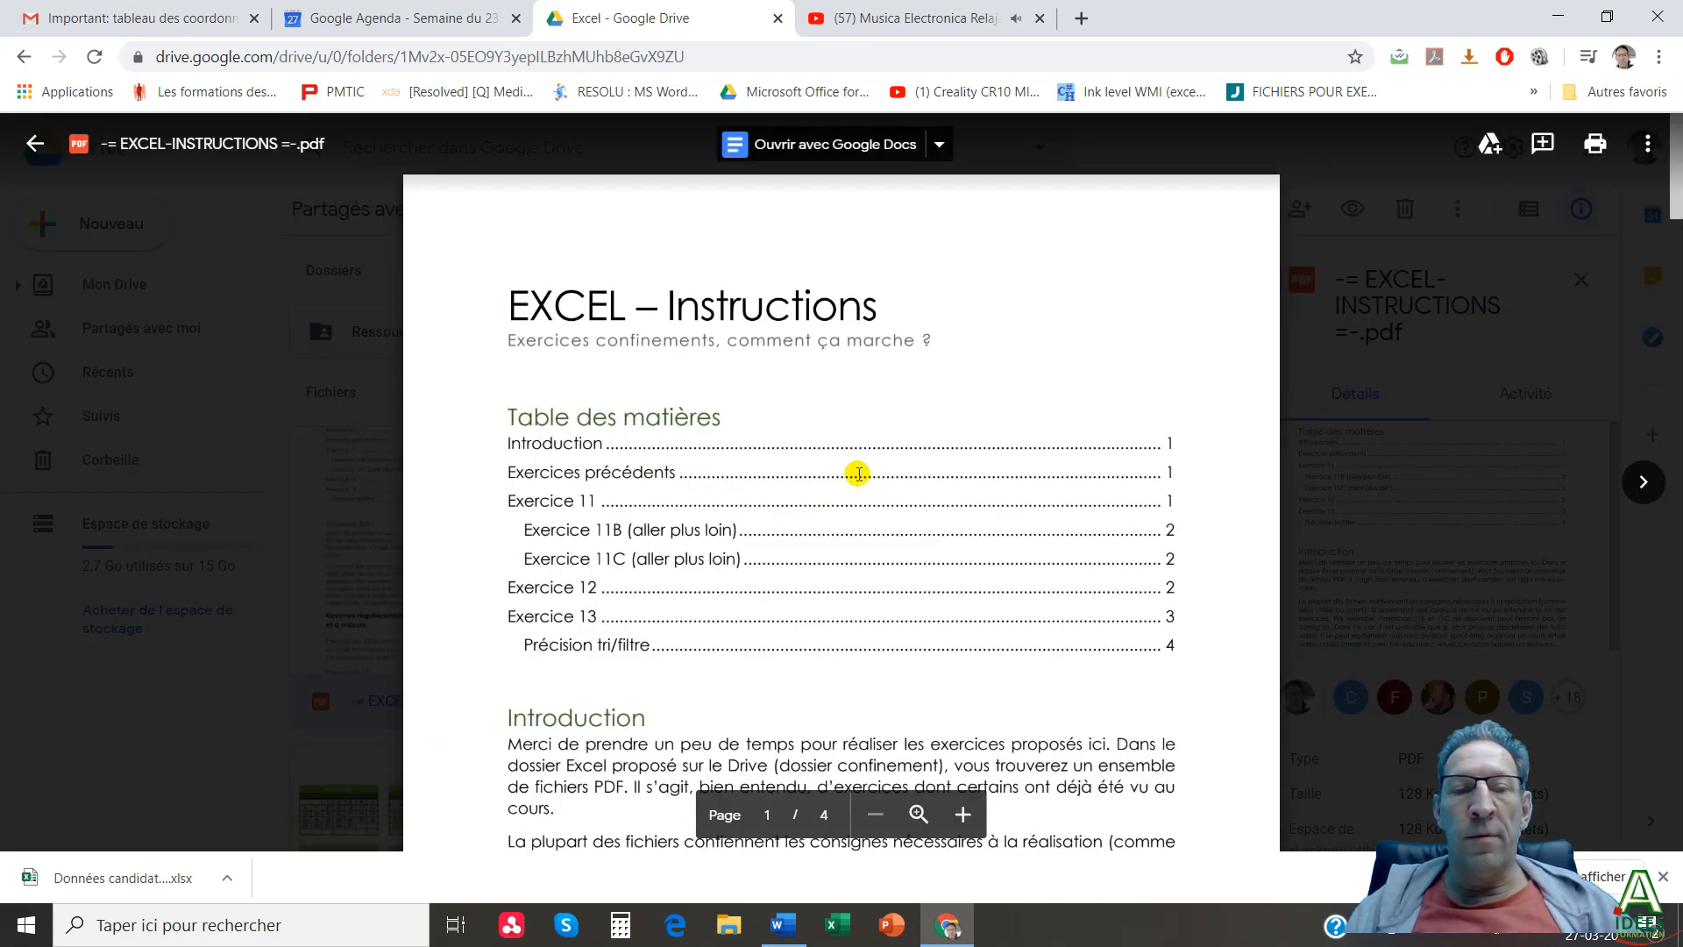
pyautogui.scroll(-5, 854, 474)
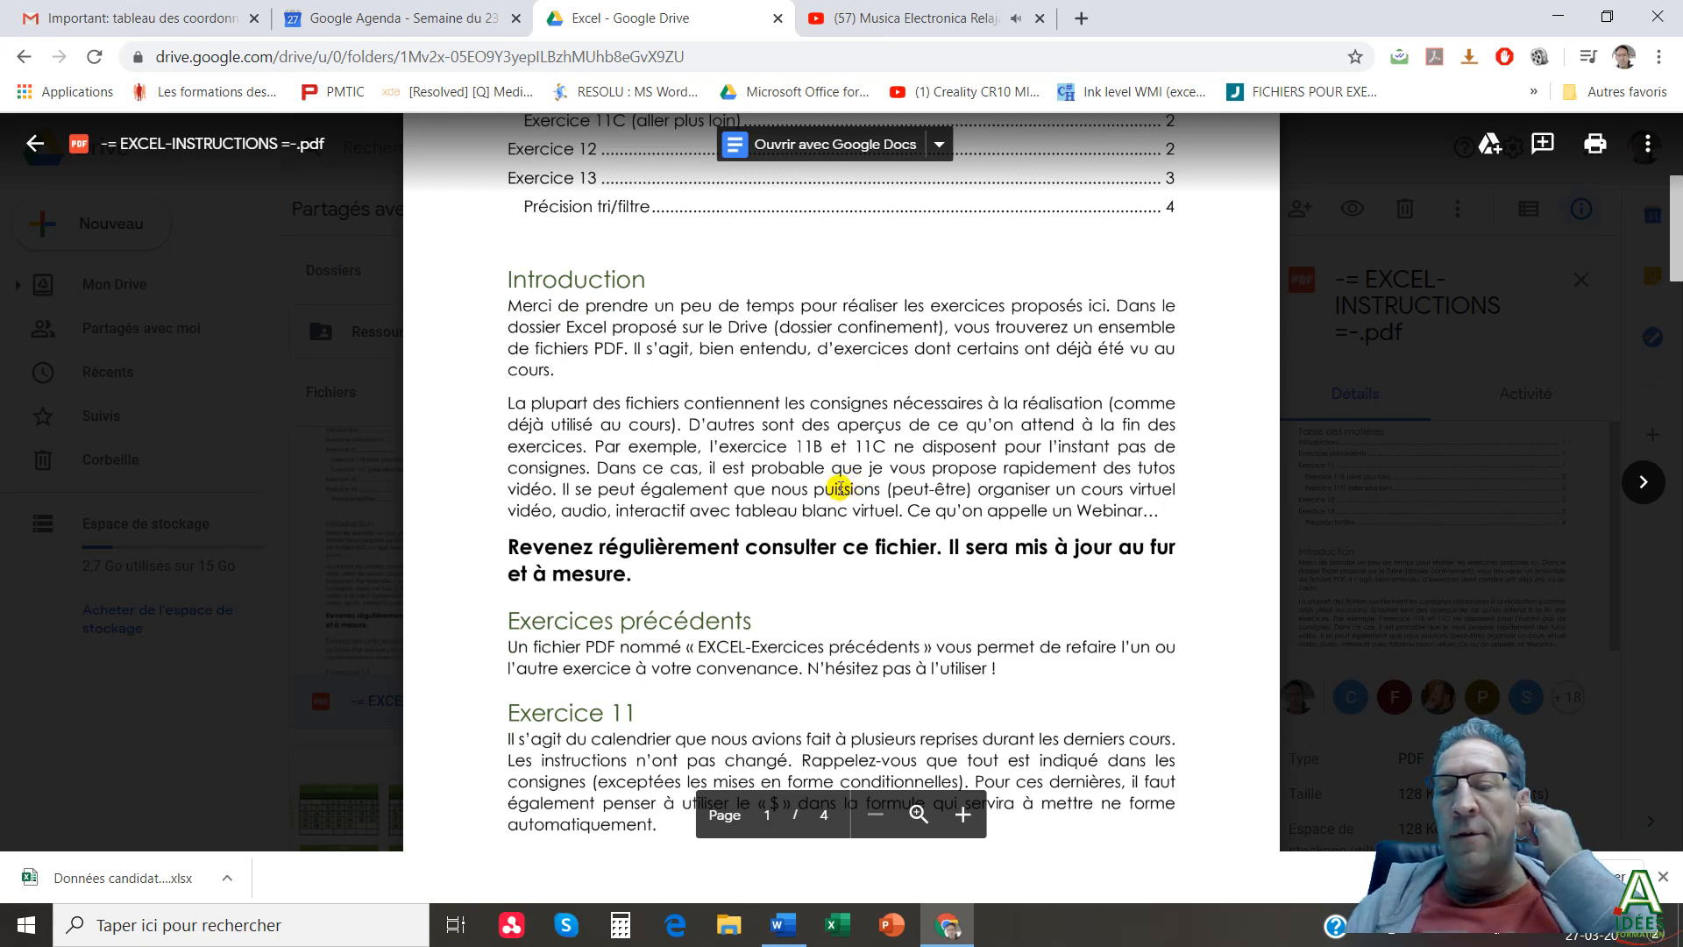
pyautogui.scroll(-1, 744, 487)
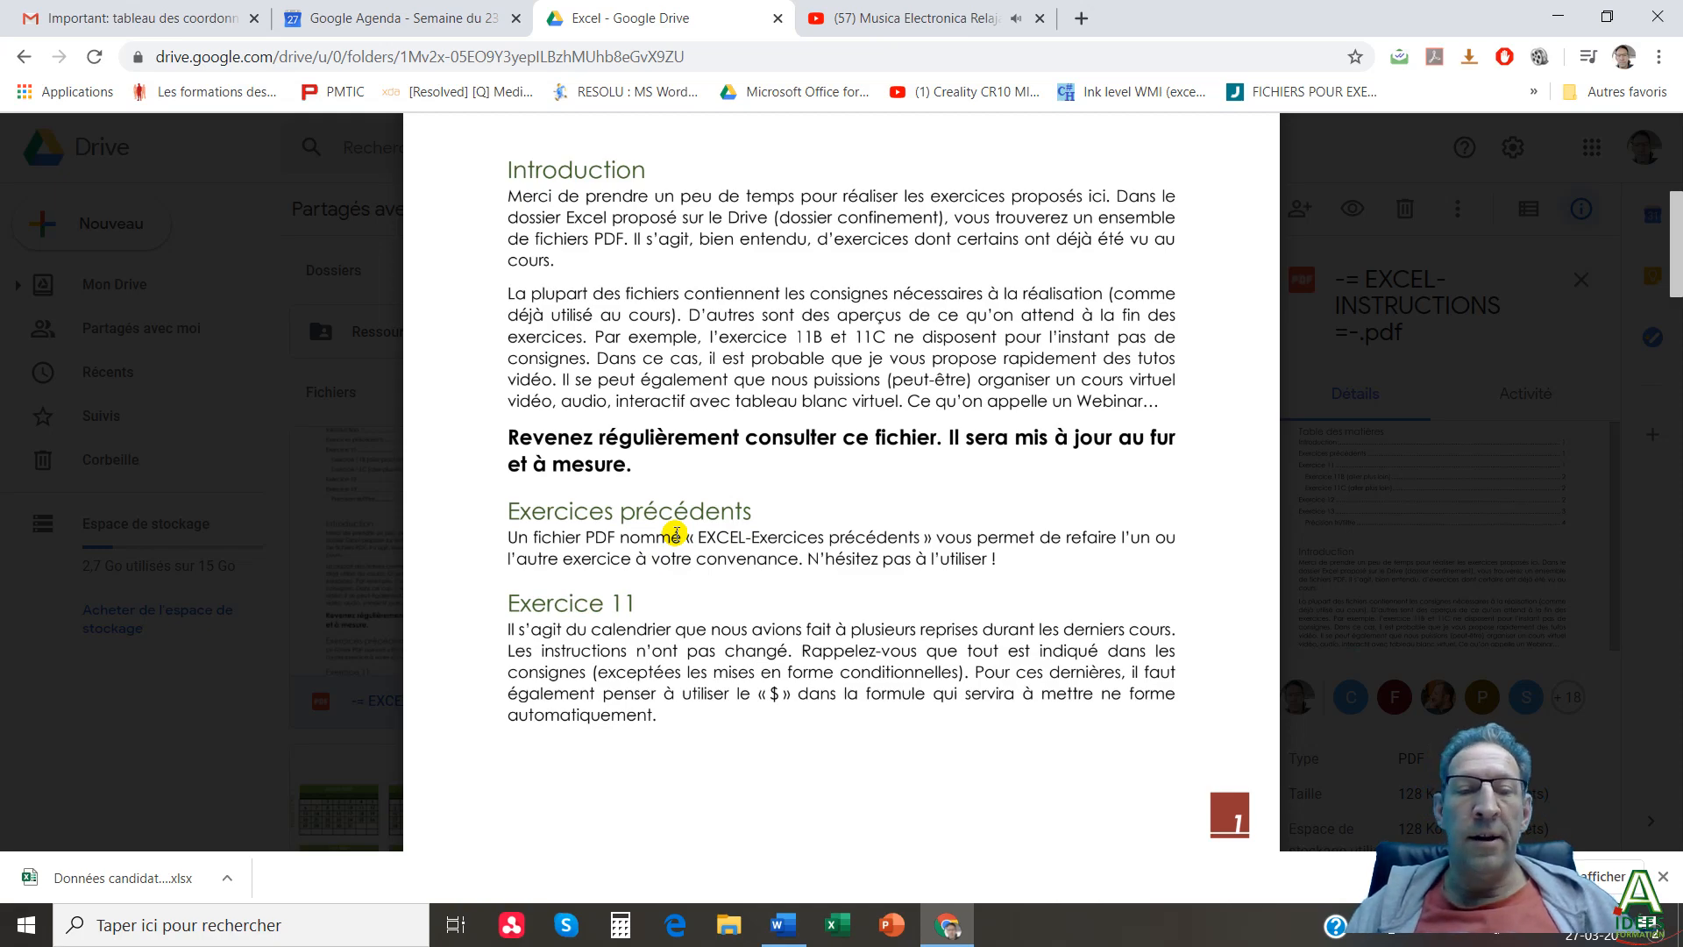
pyautogui.scroll(-5, 700, 536)
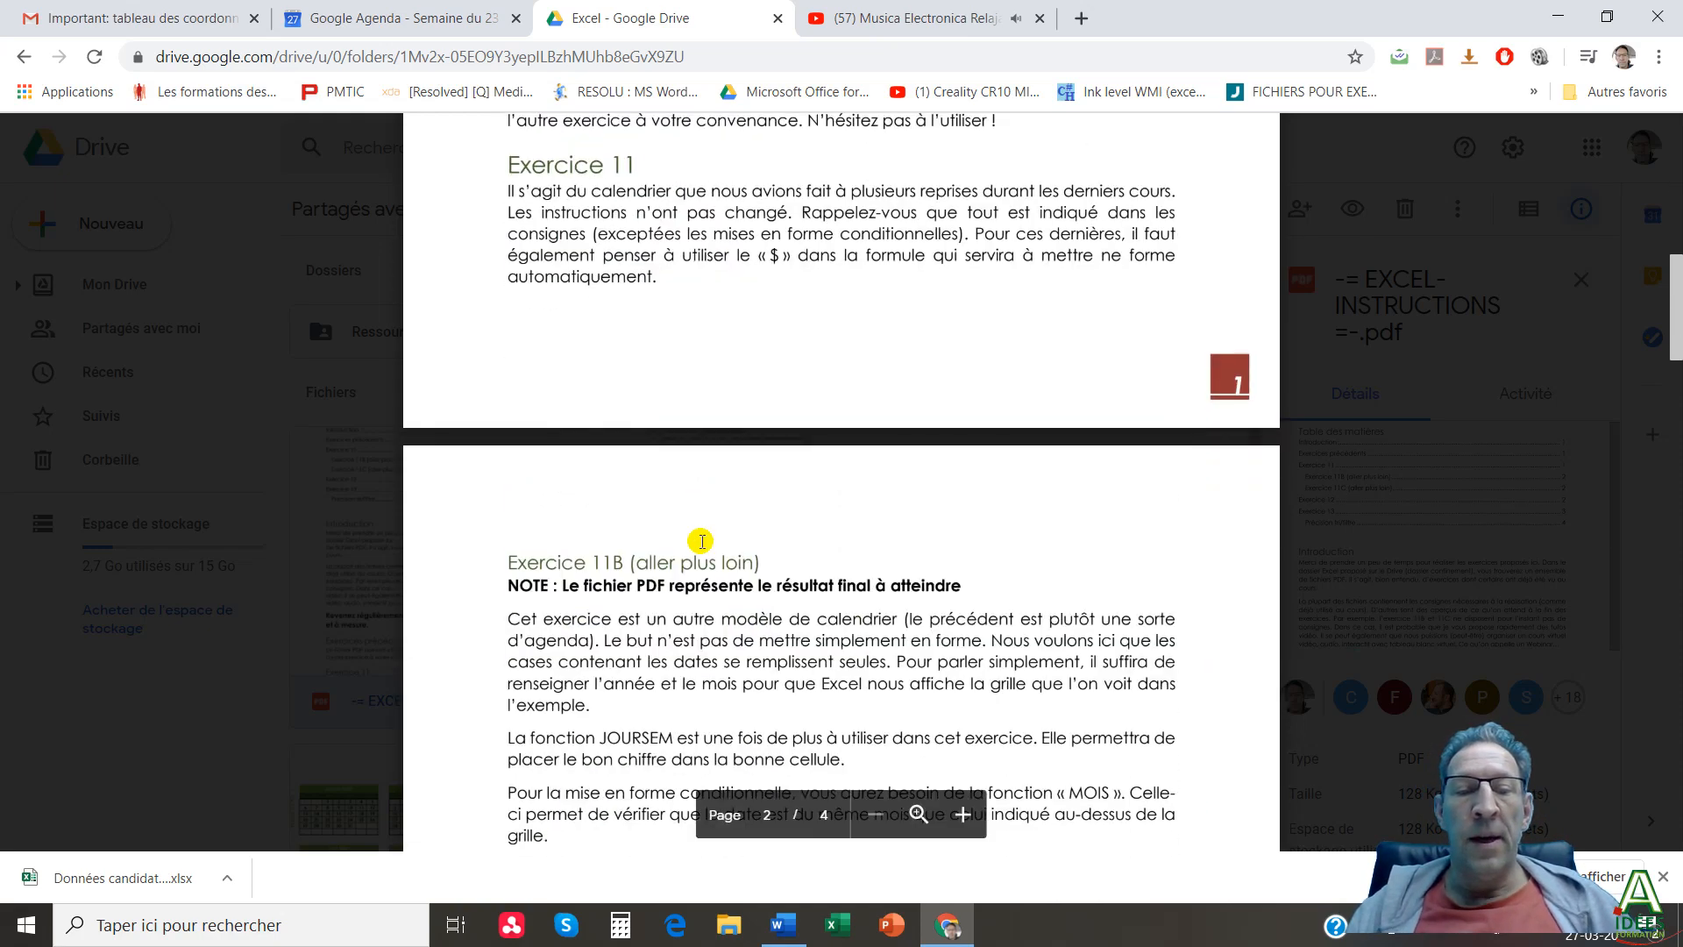
pyautogui.scroll(-12, 702, 541)
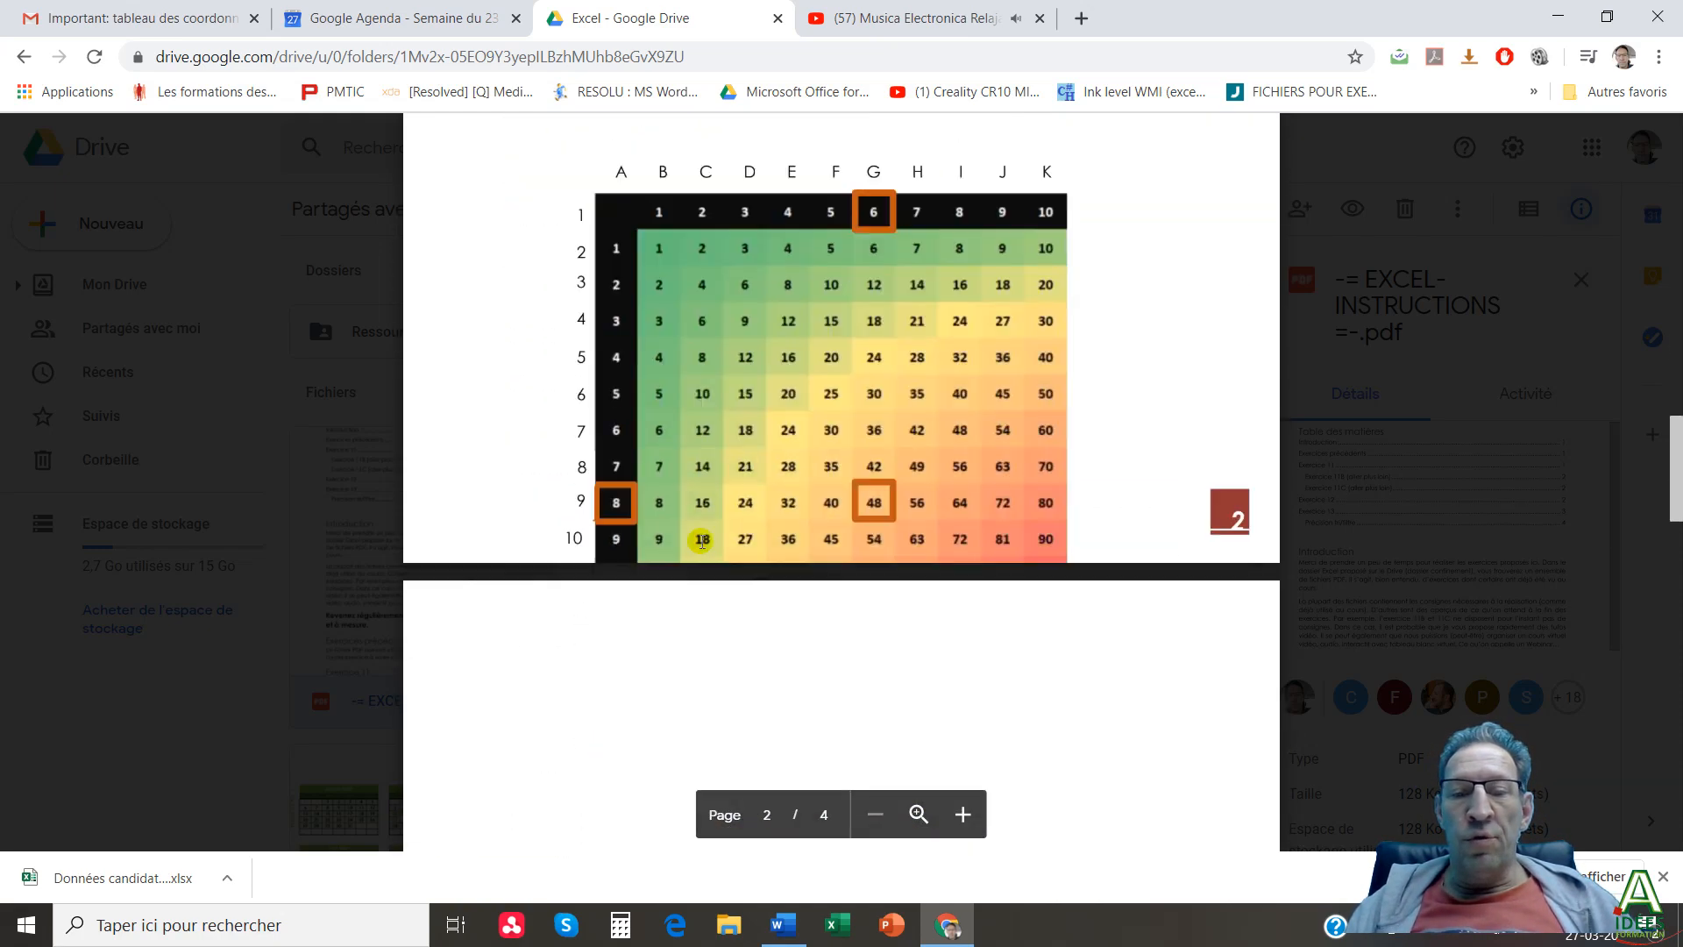
pyautogui.scroll(-7, 699, 537)
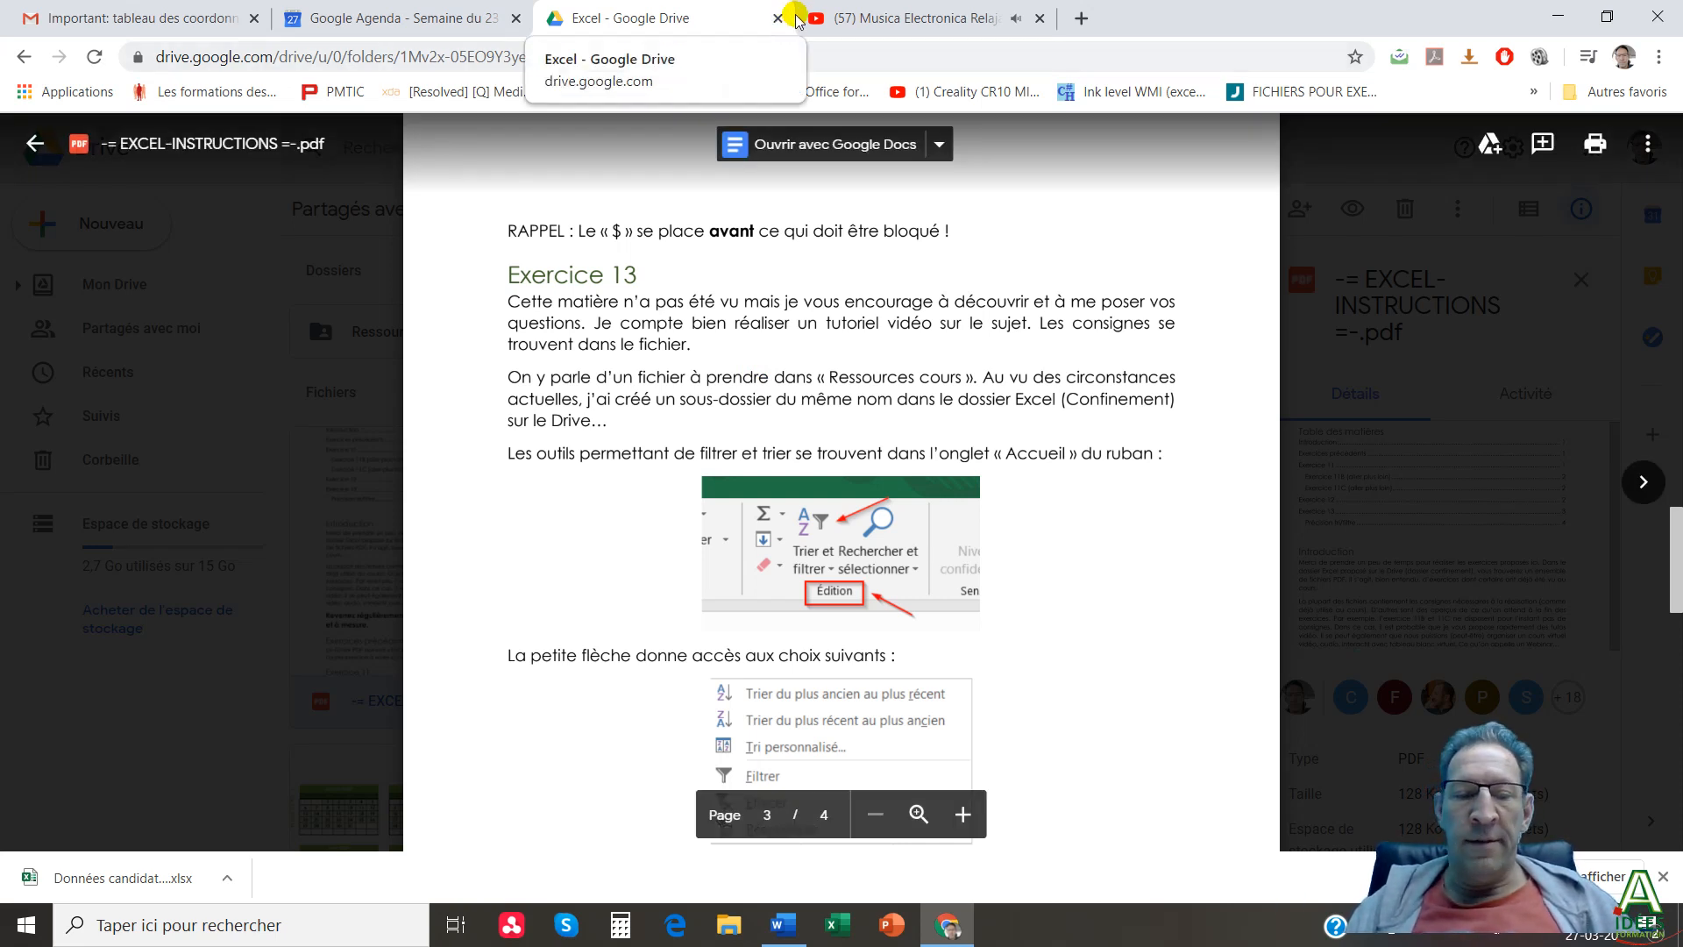
# Adjust the volume of the music video playing on YouTube and return to the instructions PDF in Drive.
pyautogui.click(857, 31)
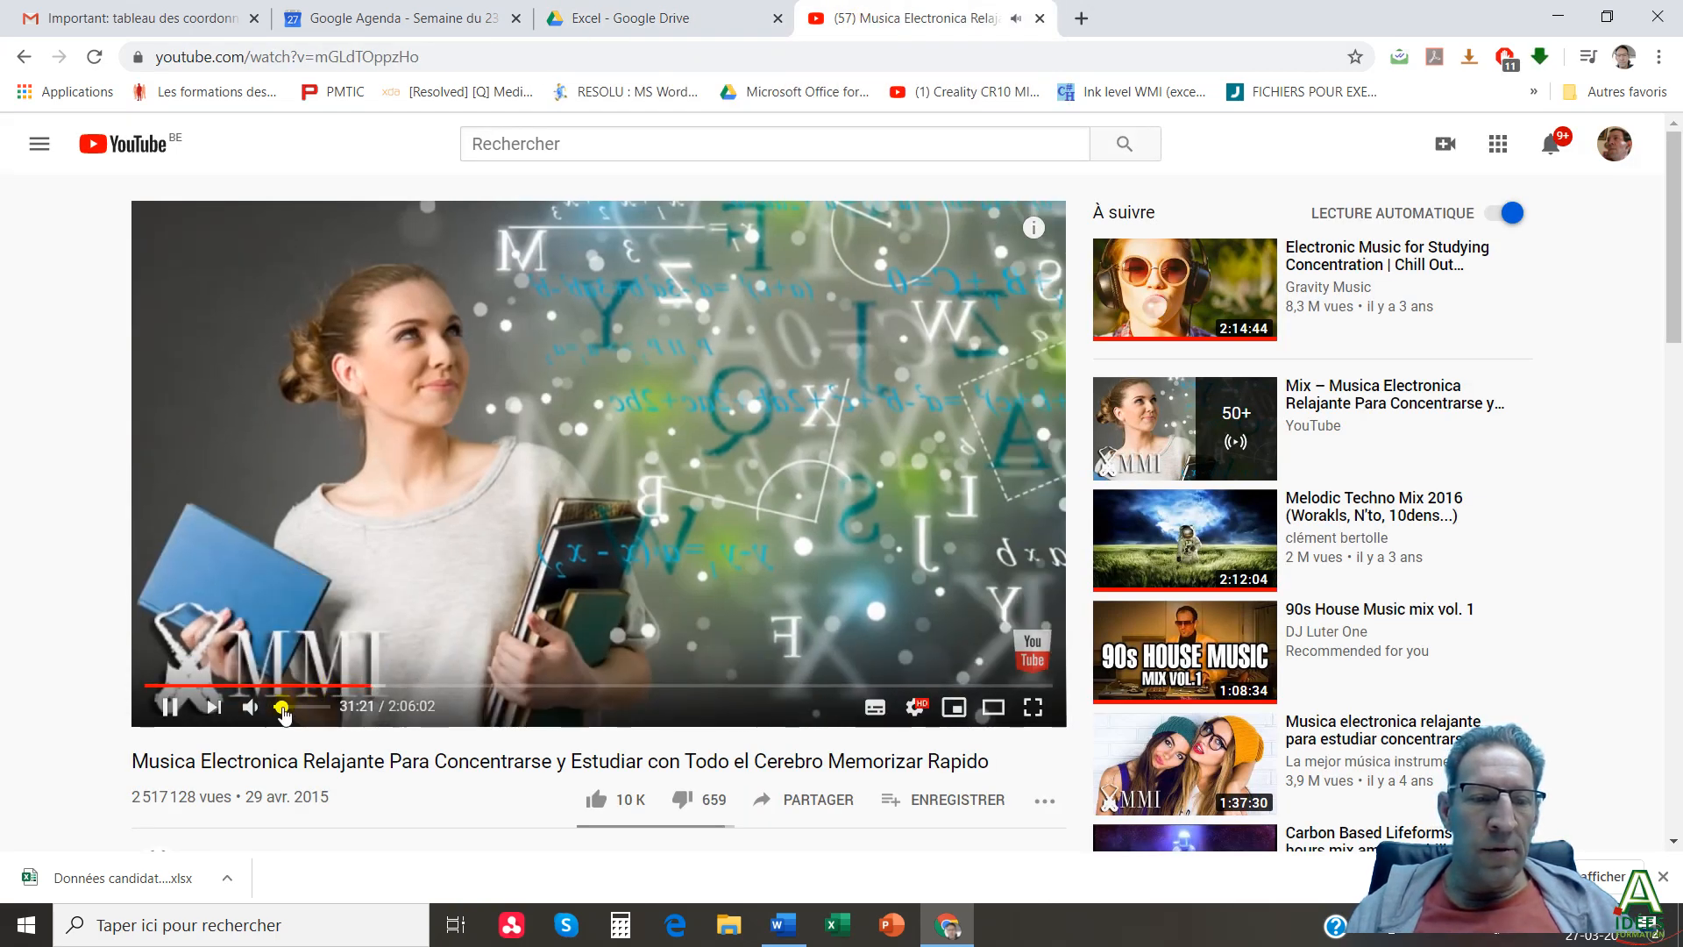
pyautogui.moveTo(280, 707); pyautogui.dragTo(283, 707)
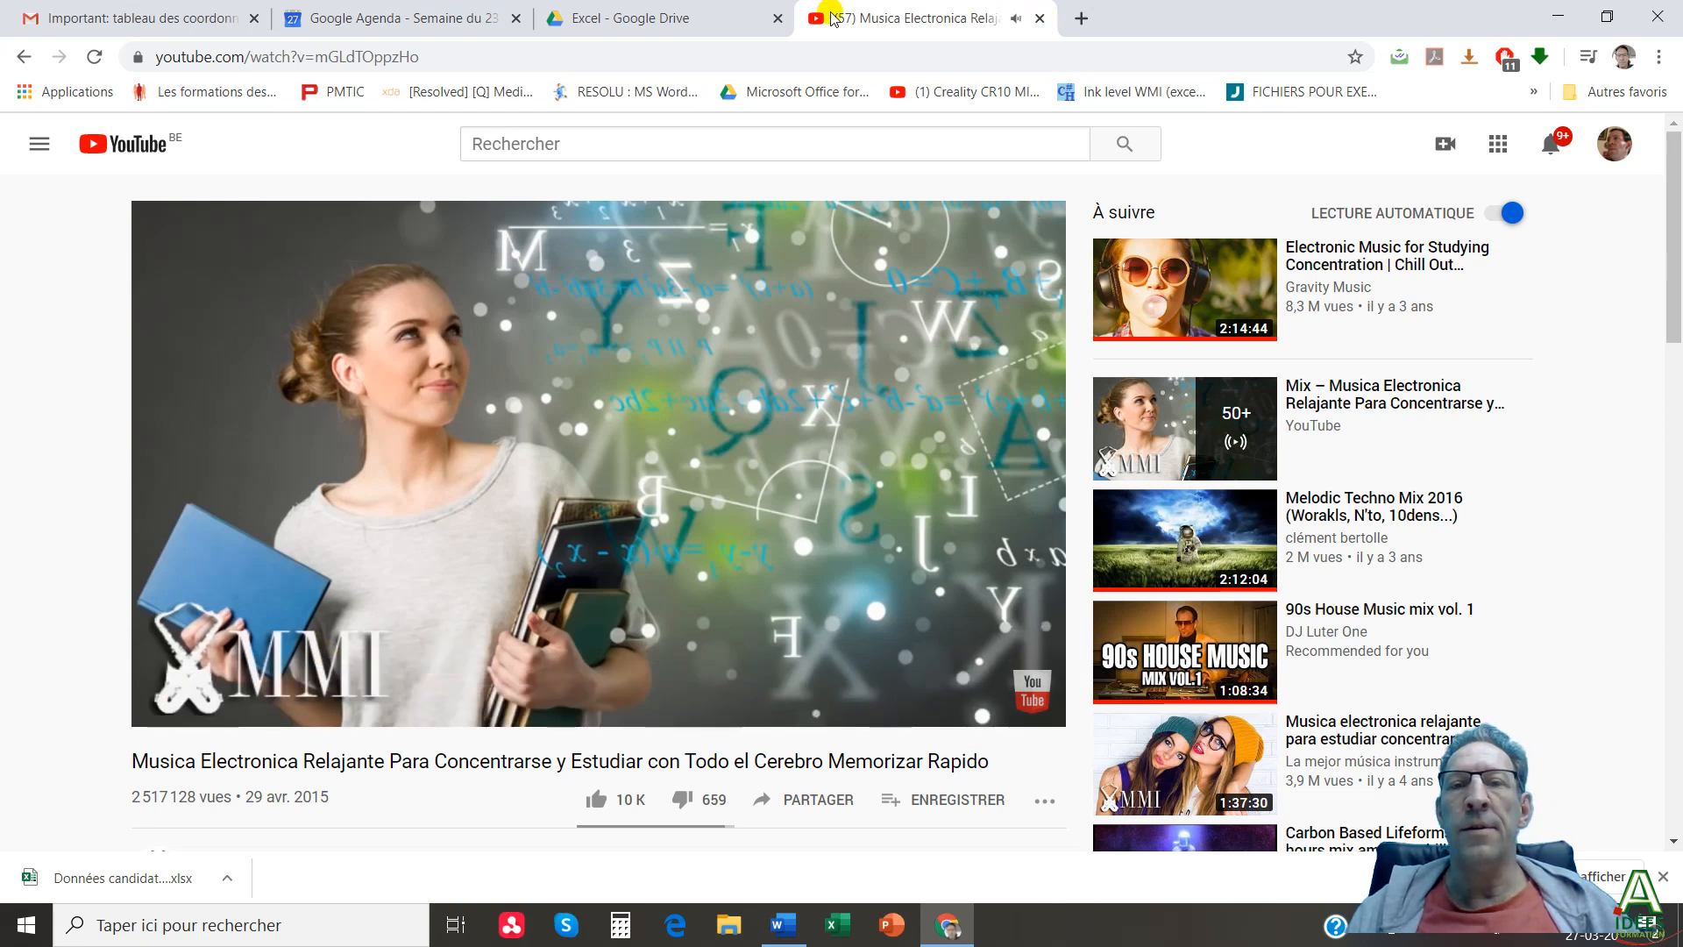
pyautogui.click(671, 17)
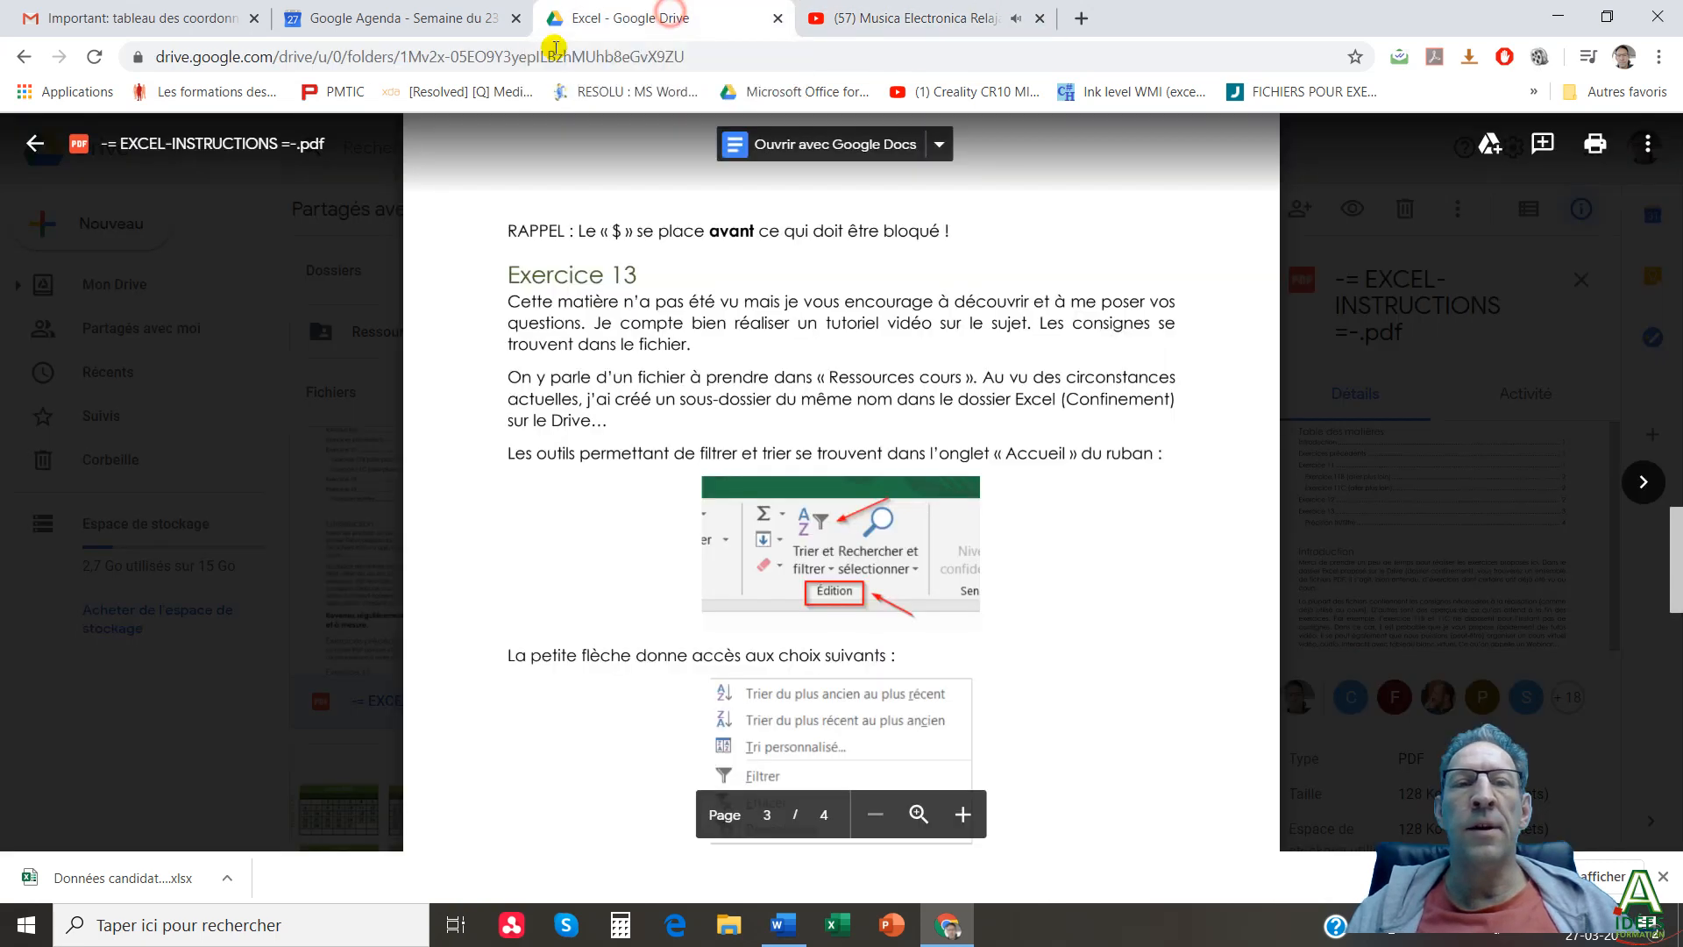
pyautogui.click(399, 19)
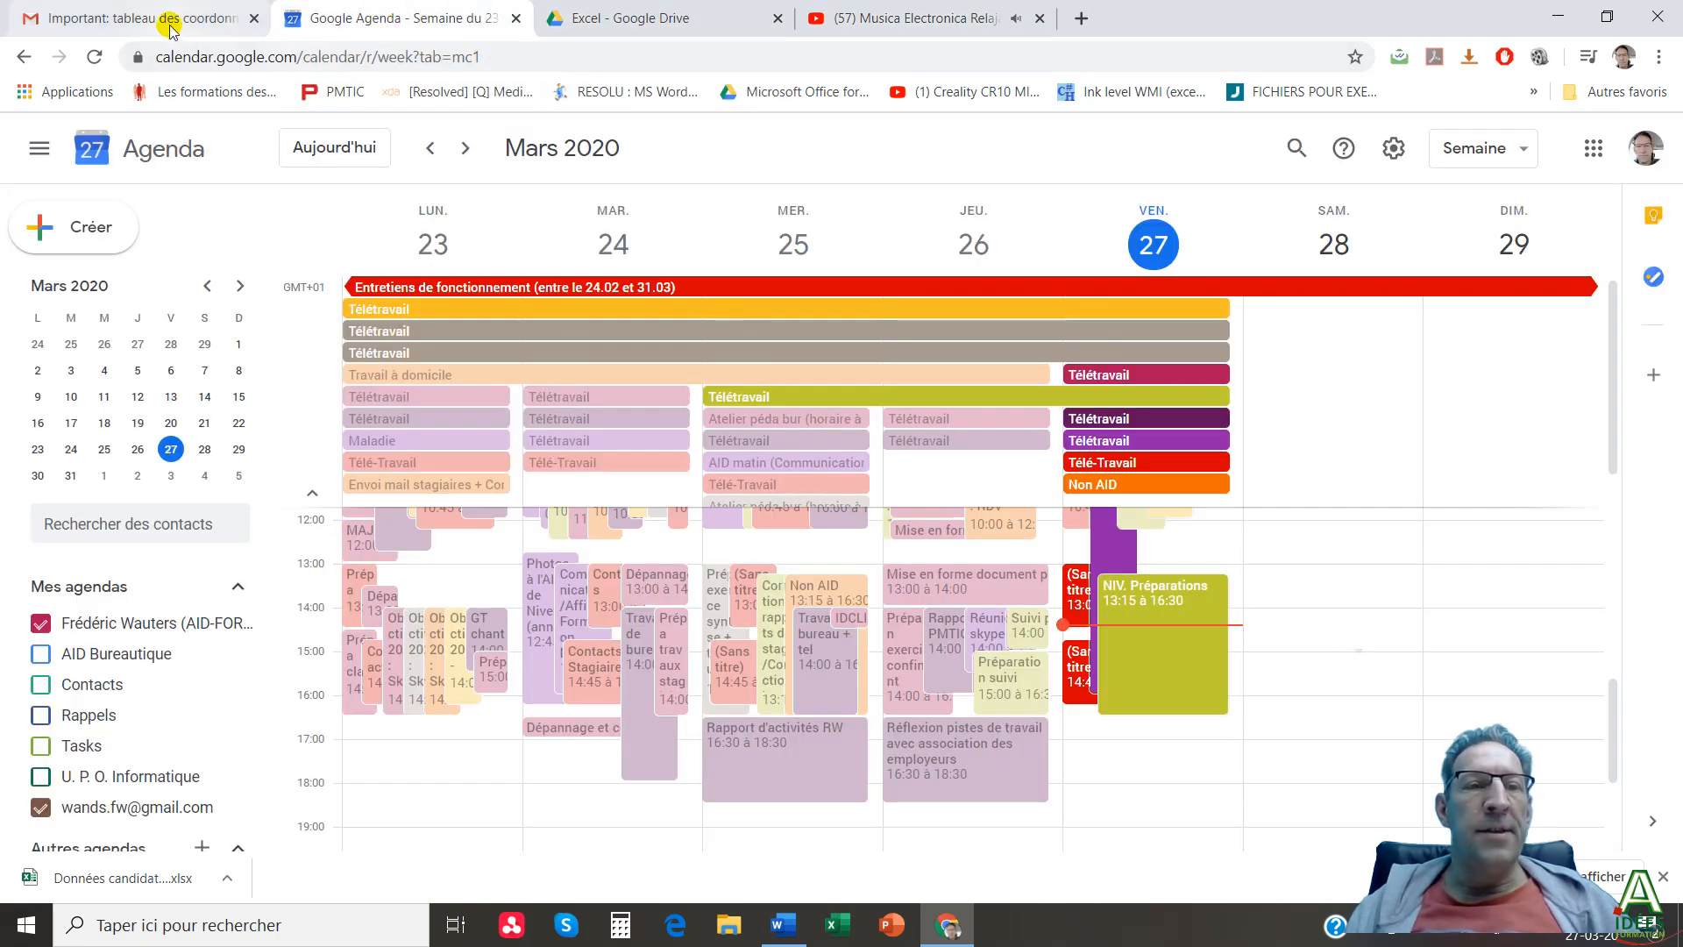
pyautogui.click(170, 20)
pyautogui.click(688, 17)
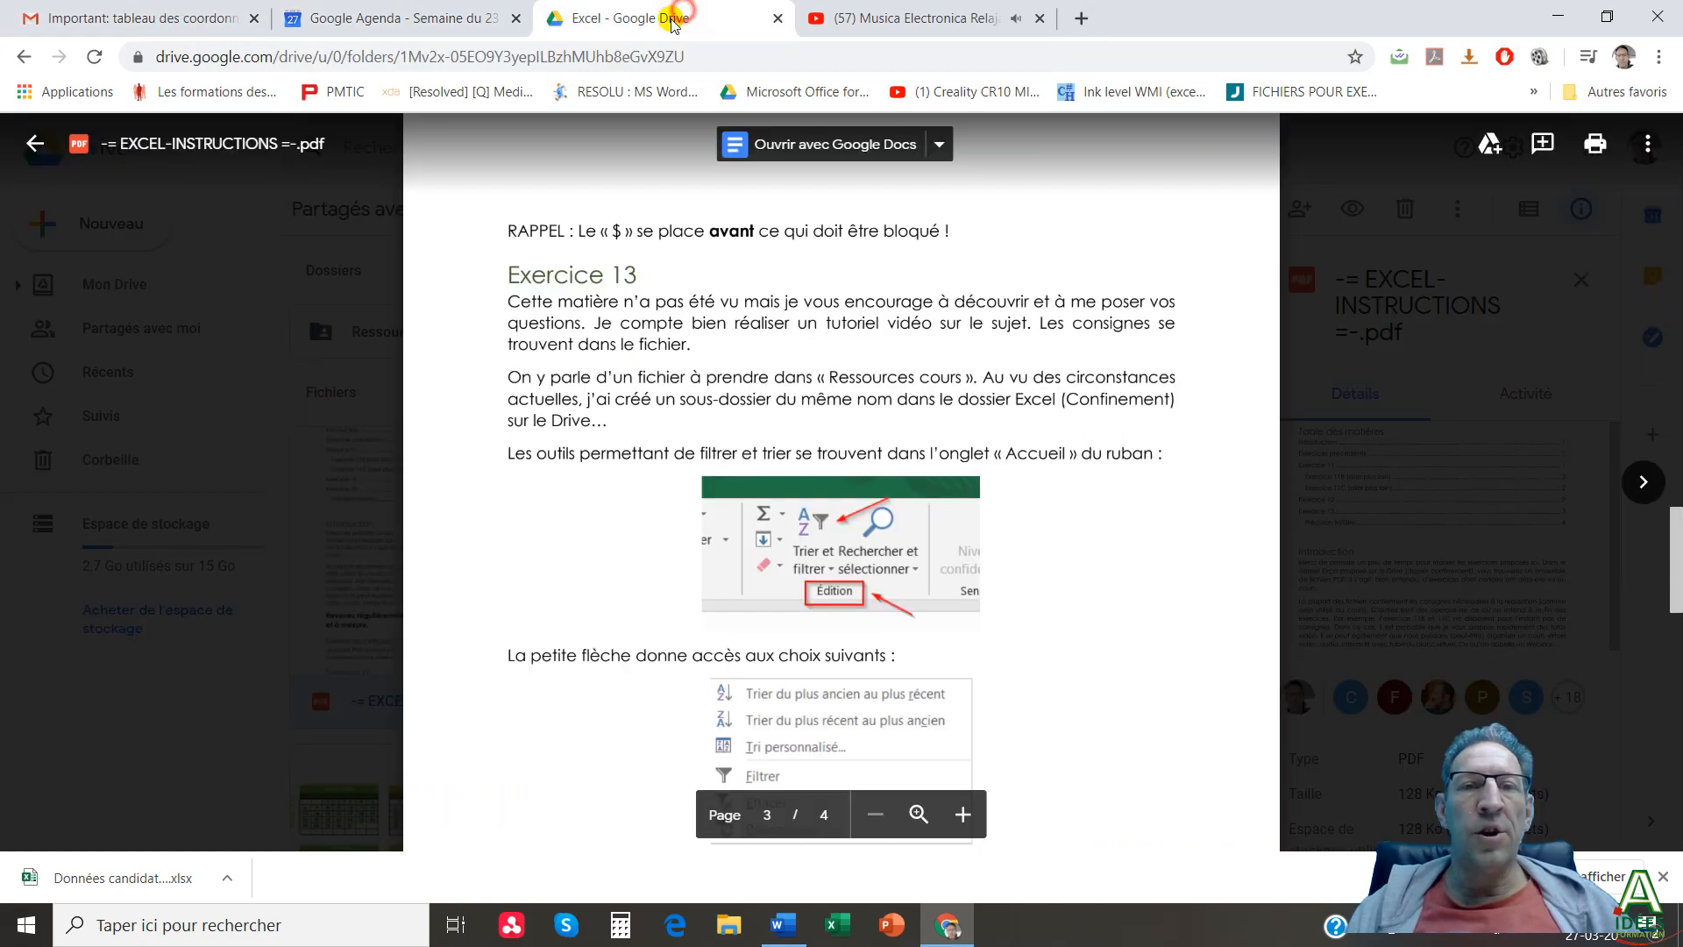
# Close the PDF preview and open the Ressources cours subfolder of the Excel folder.
pyautogui.click(279, 263)
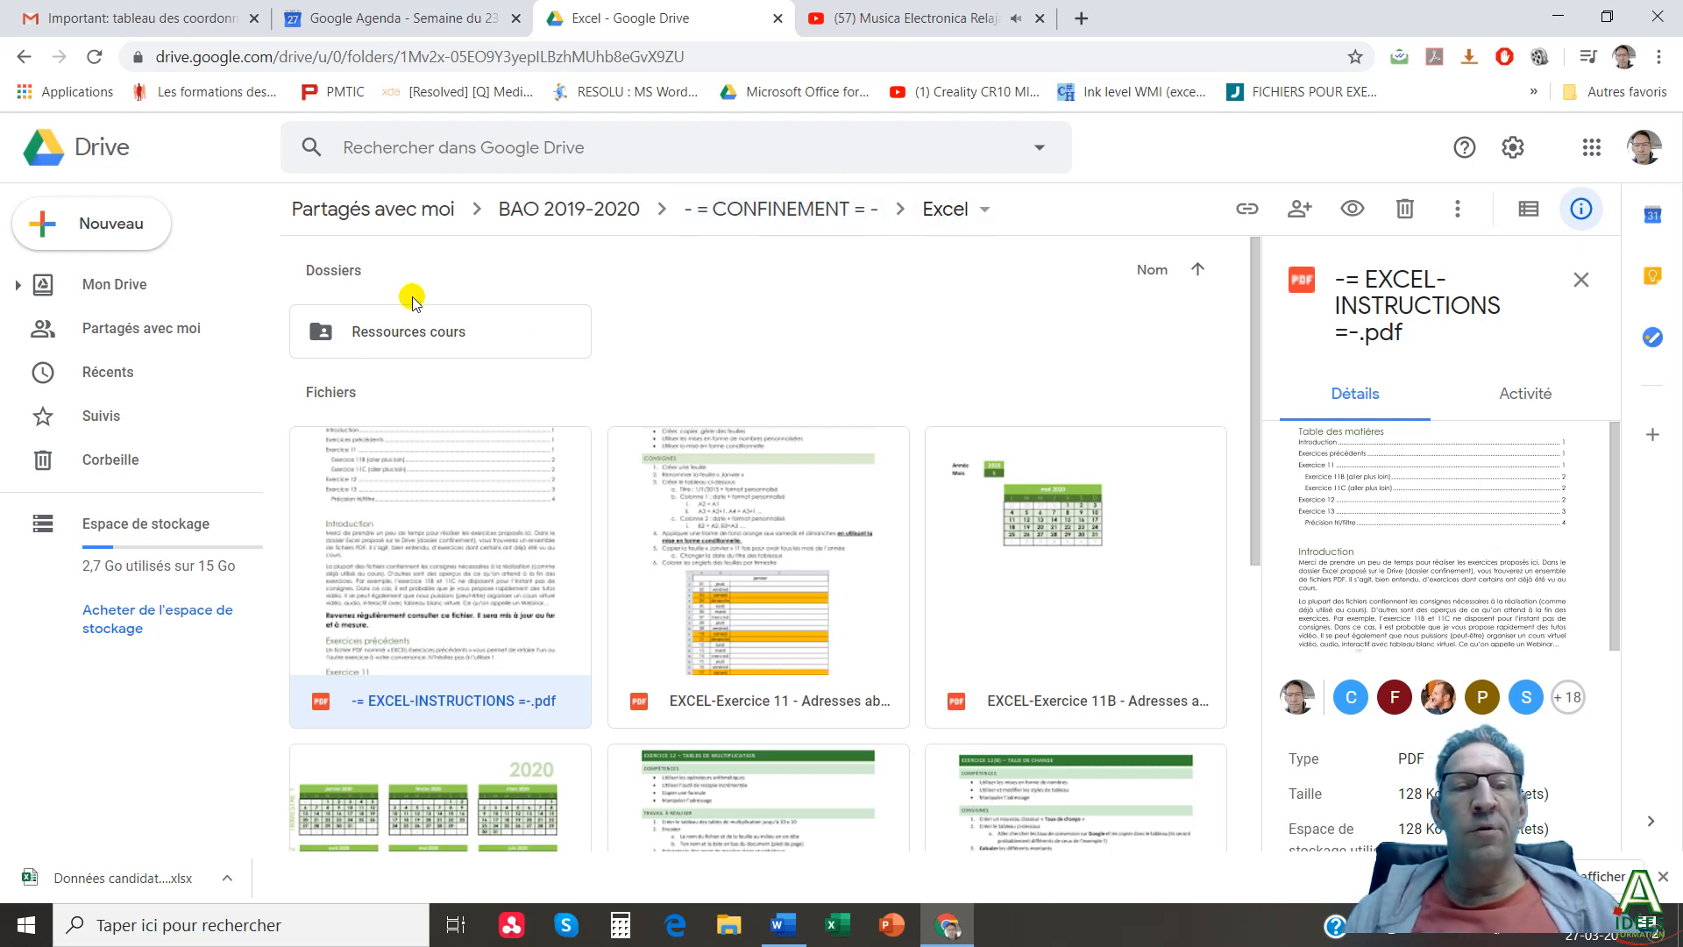
pyautogui.click(412, 334)
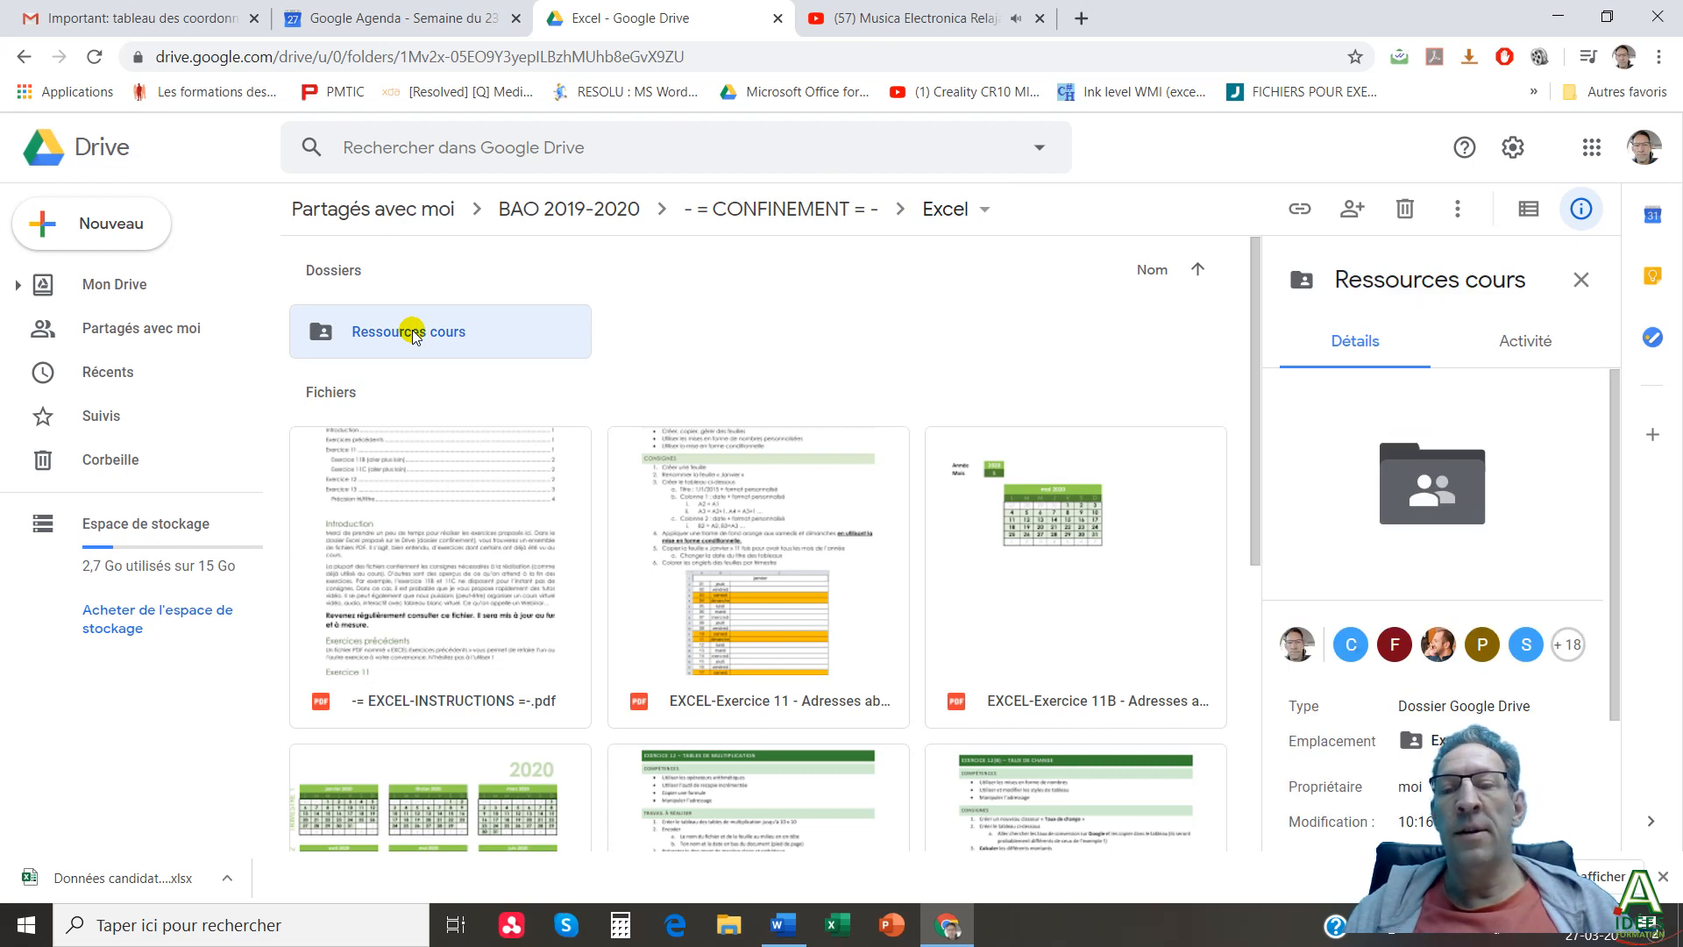
pyautogui.doubleClick(412, 334)
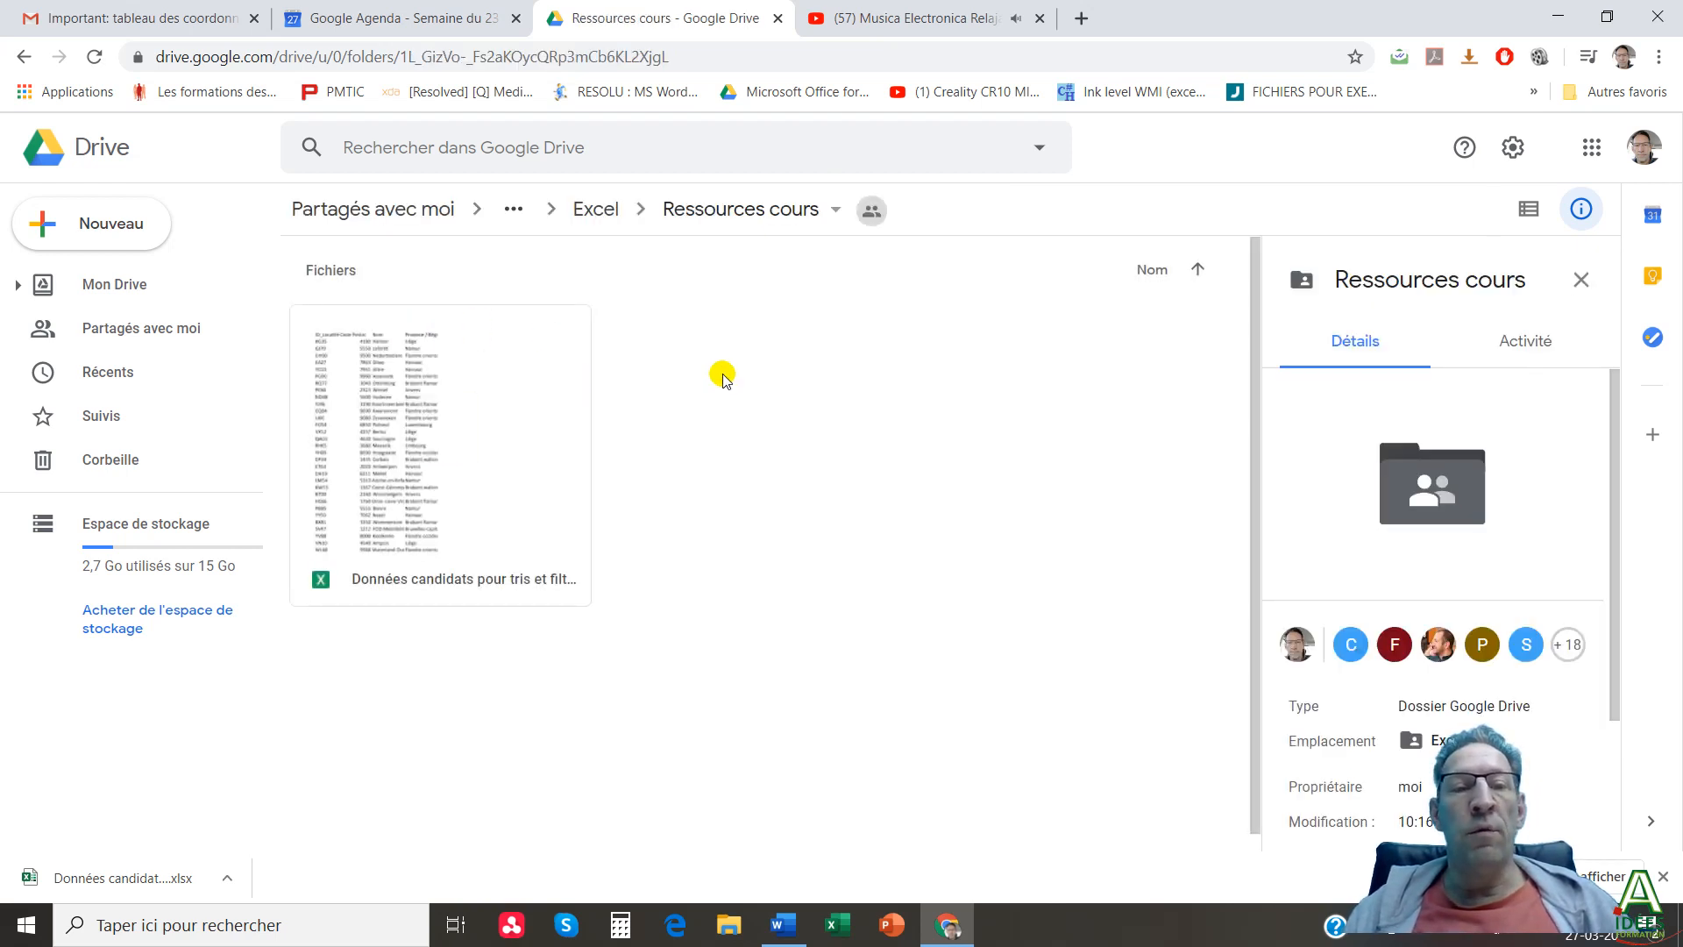
# Download Données candidats pour tris et filtres.xlsx into the EXCEL folder on the desktop (Bureau) and dismiss the downloads bar.
pyautogui.click(448, 423)
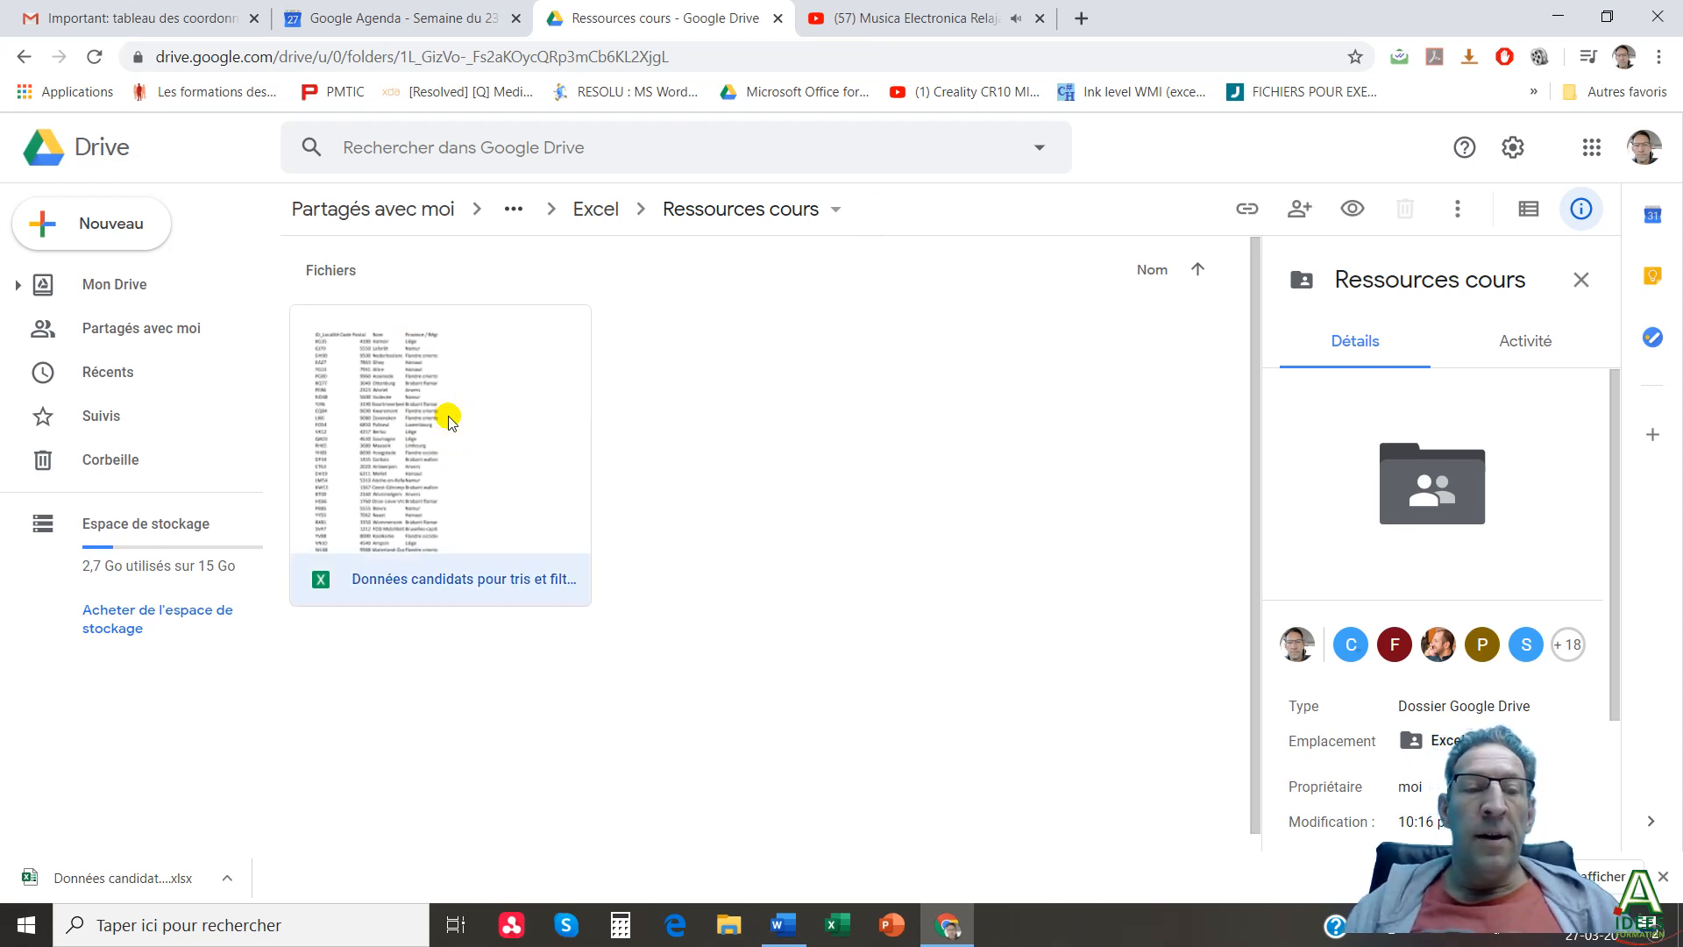
pyautogui.rightClick(449, 424)
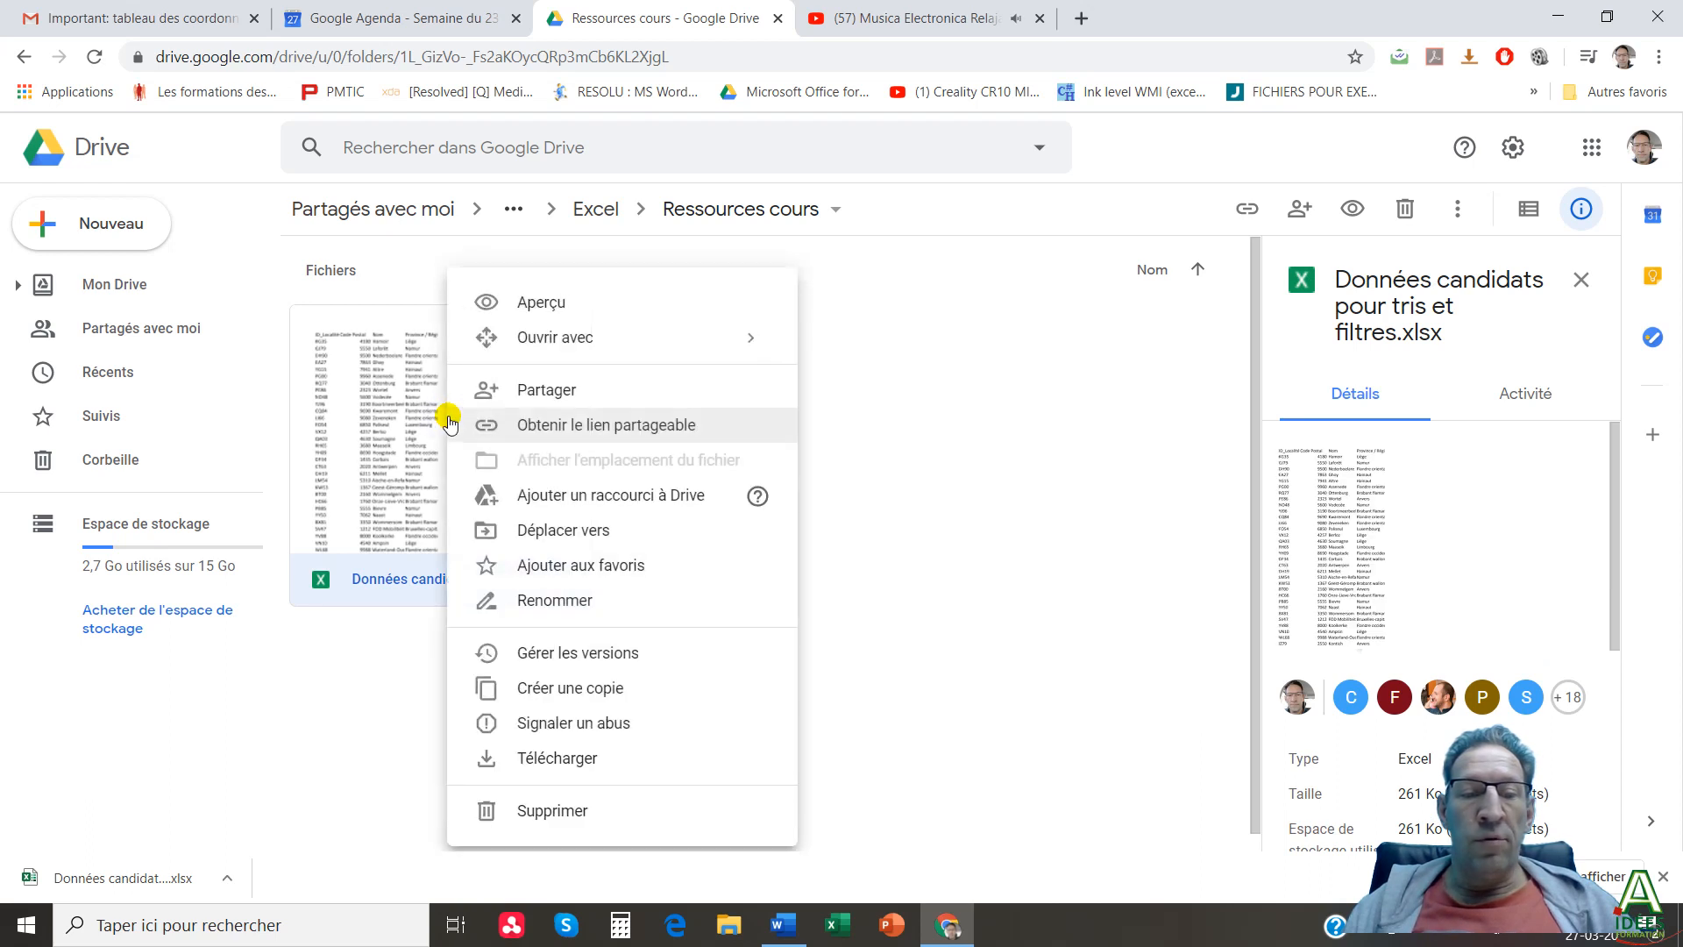
pyautogui.click(571, 759)
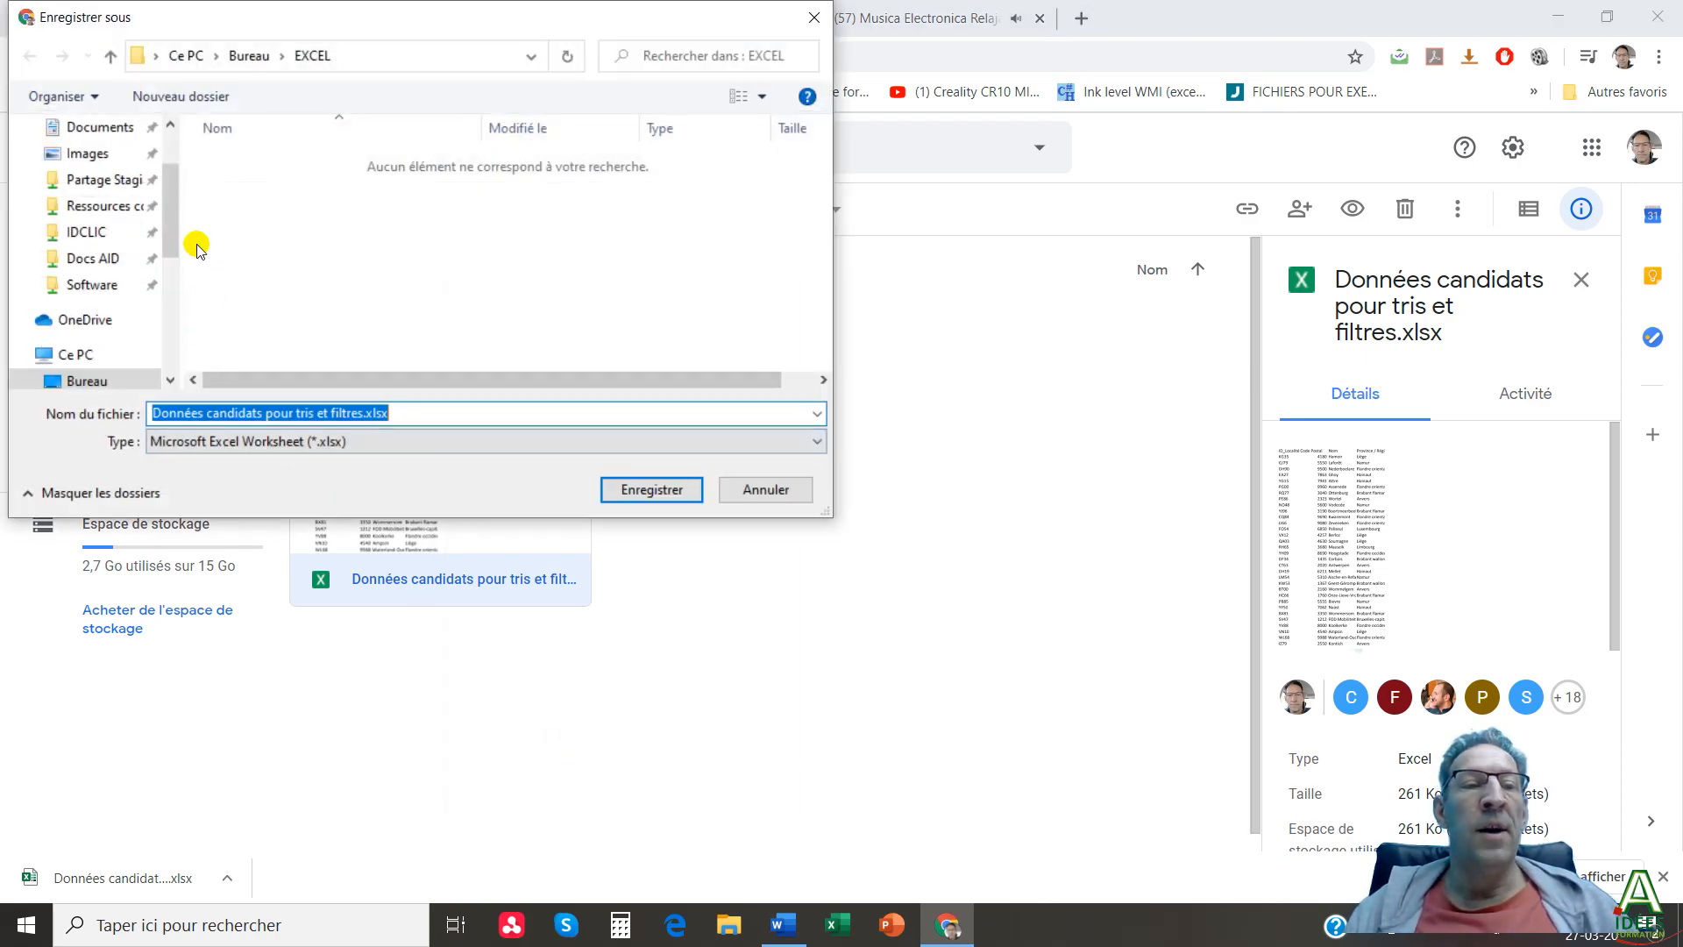
pyautogui.moveTo(174, 224); pyautogui.dragTo(173, 189)
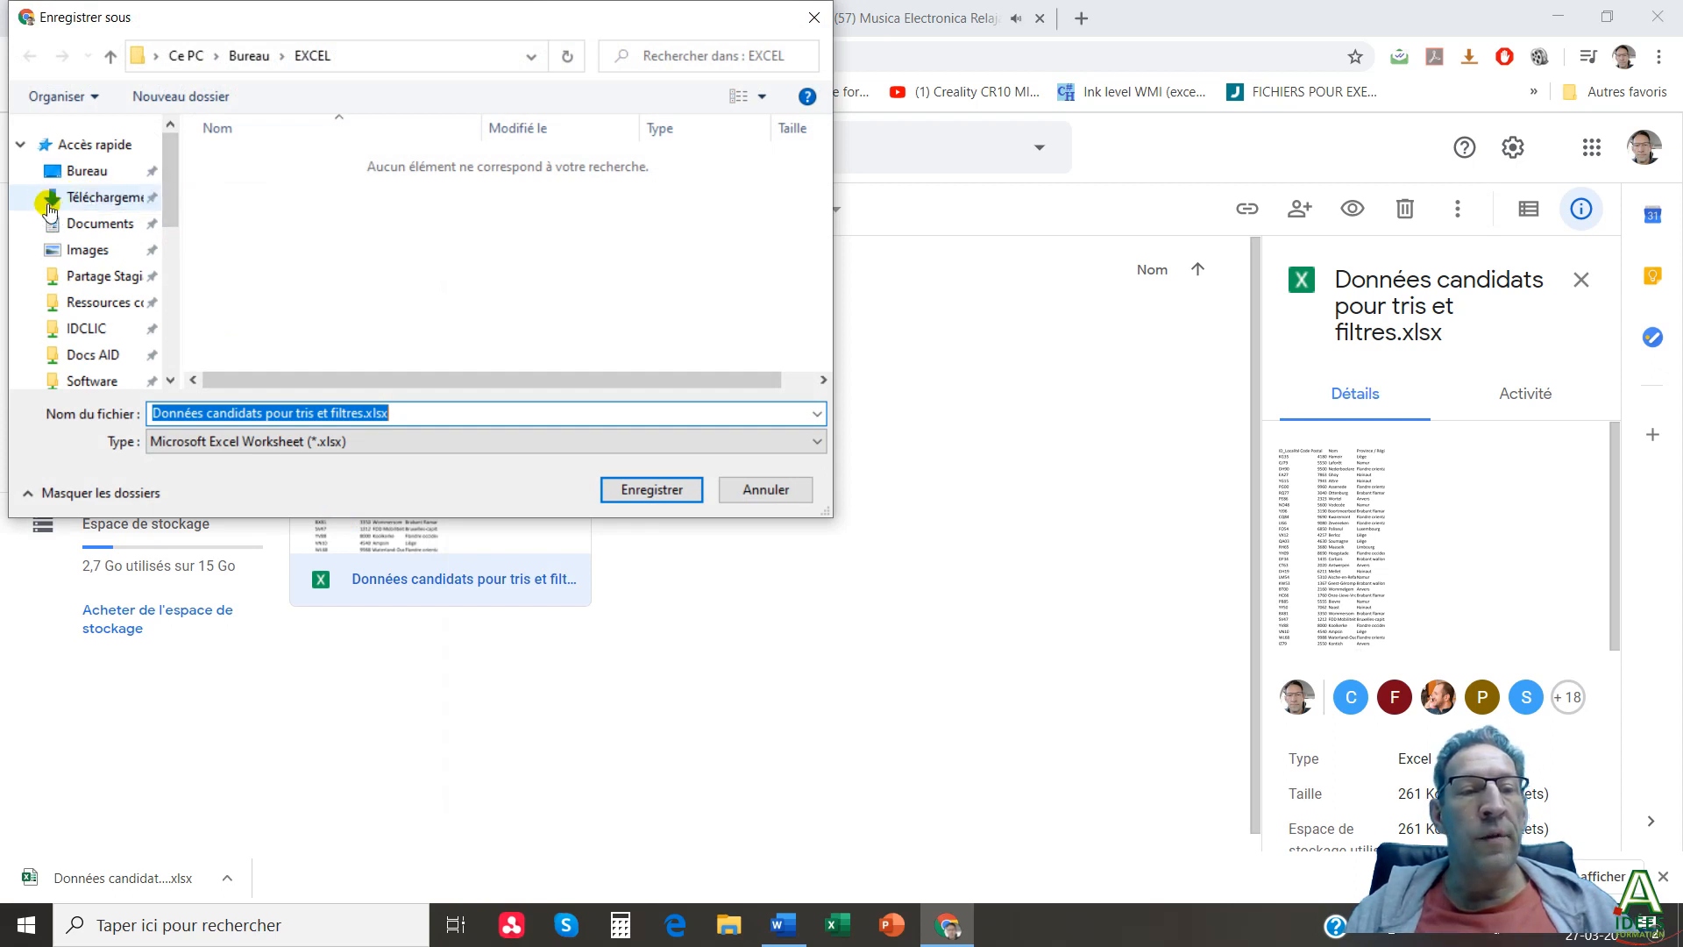
pyautogui.click(98, 169)
pyautogui.click(274, 161)
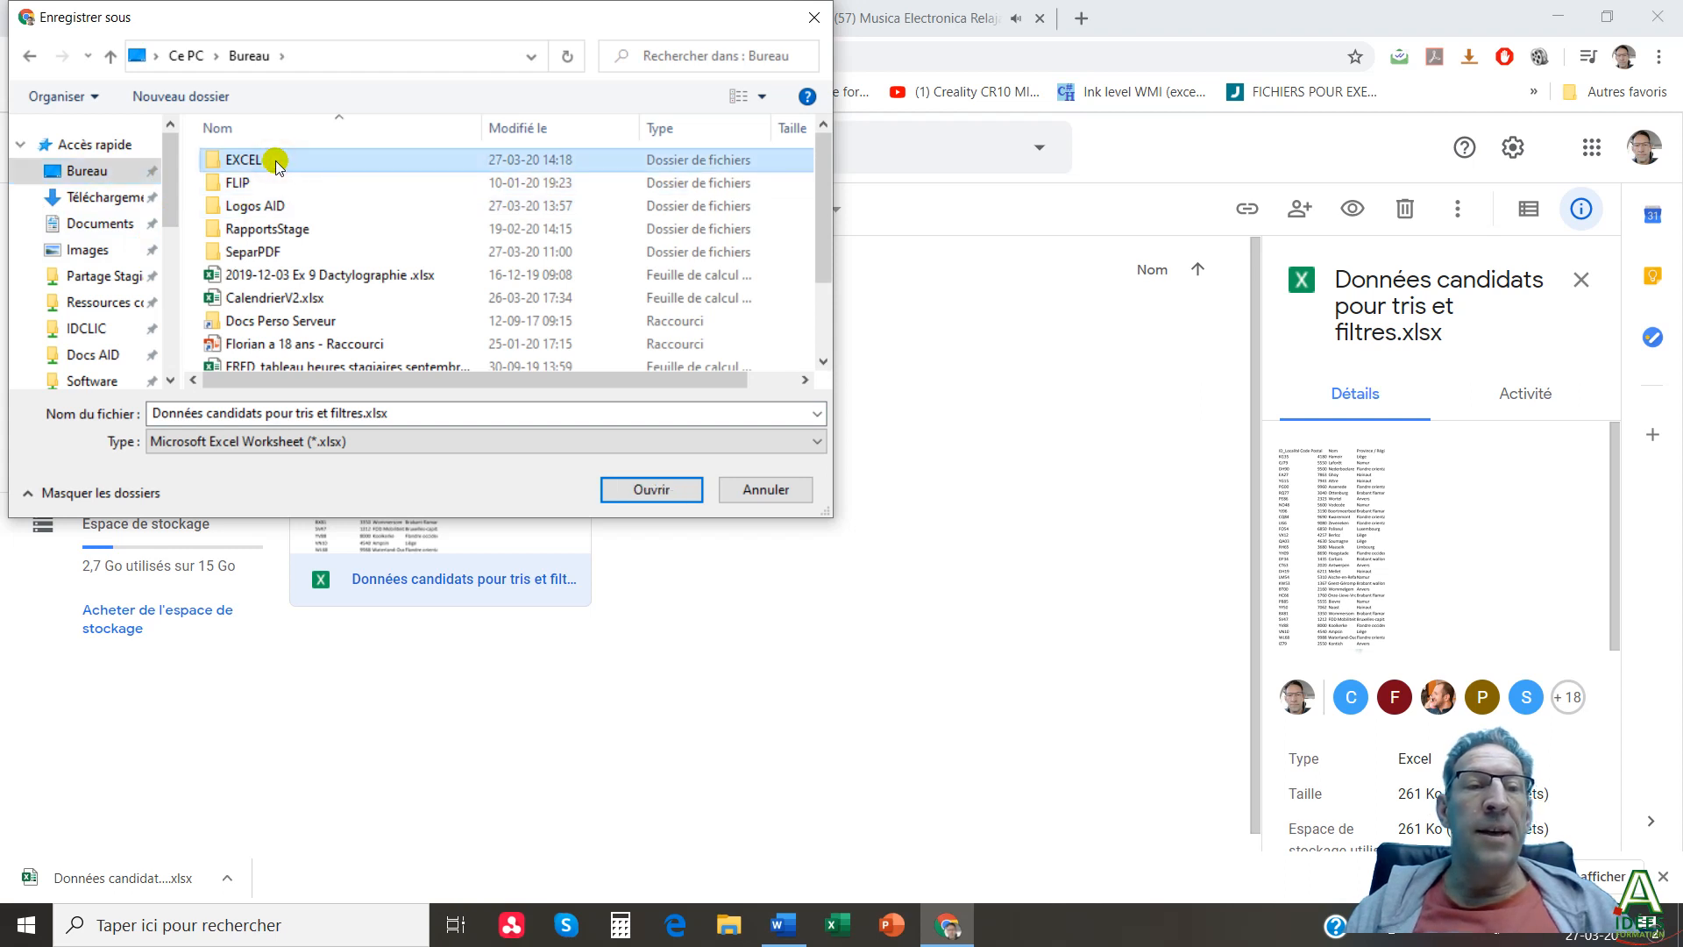
pyautogui.doubleClick(274, 160)
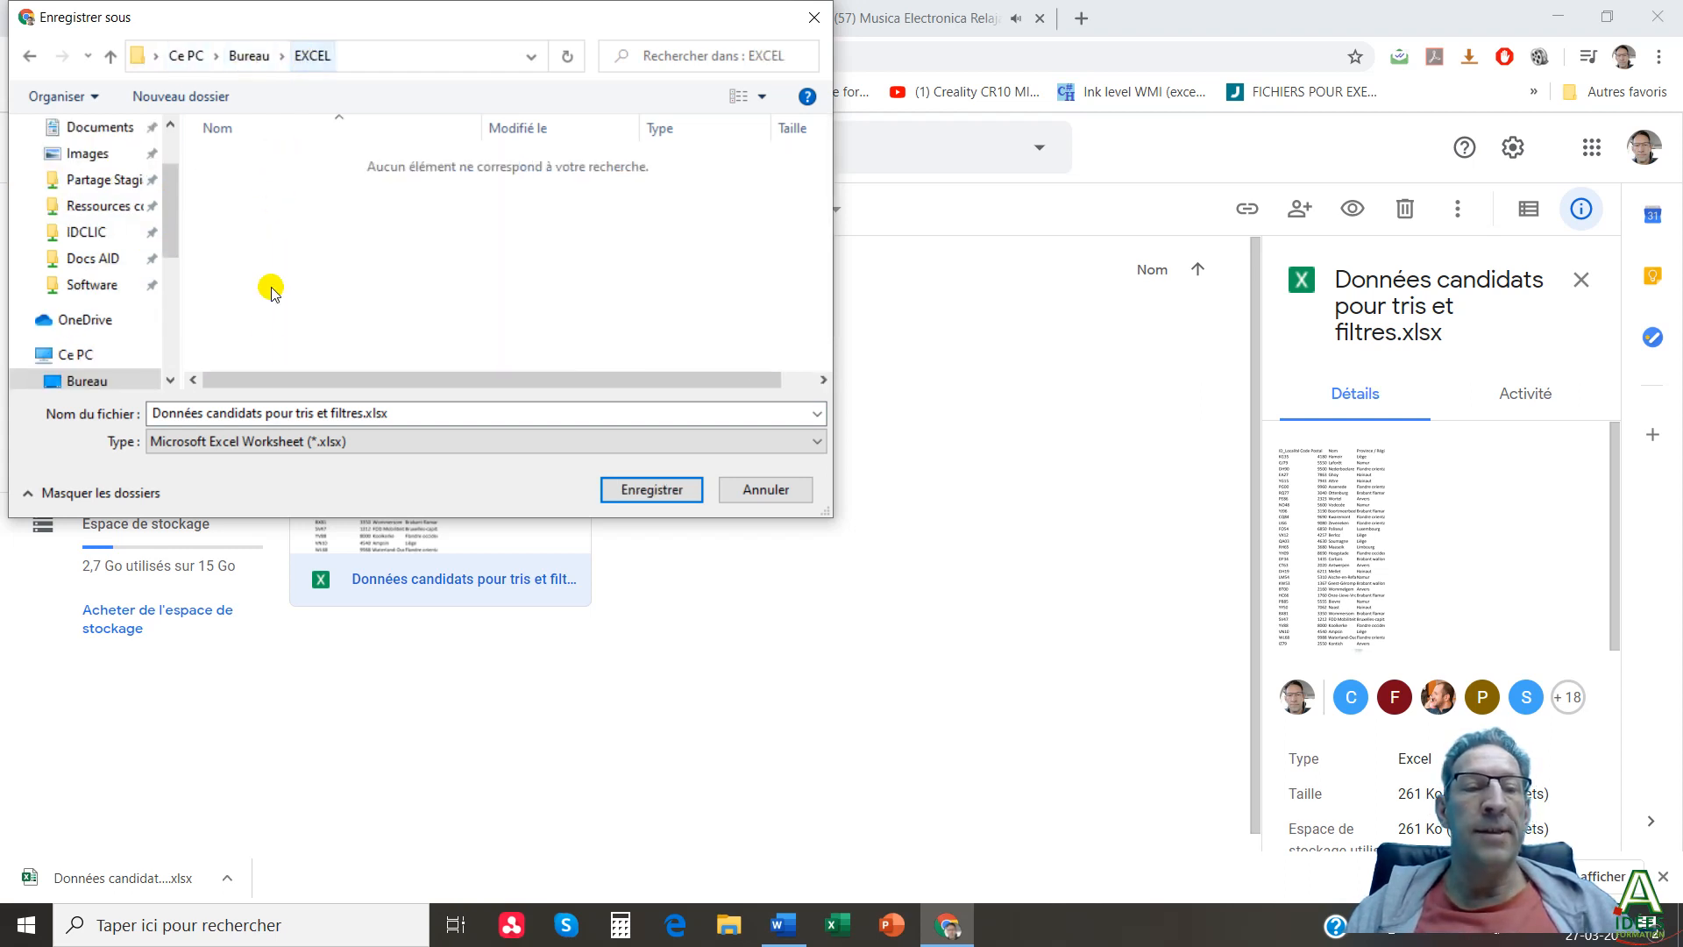
pyautogui.click(663, 489)
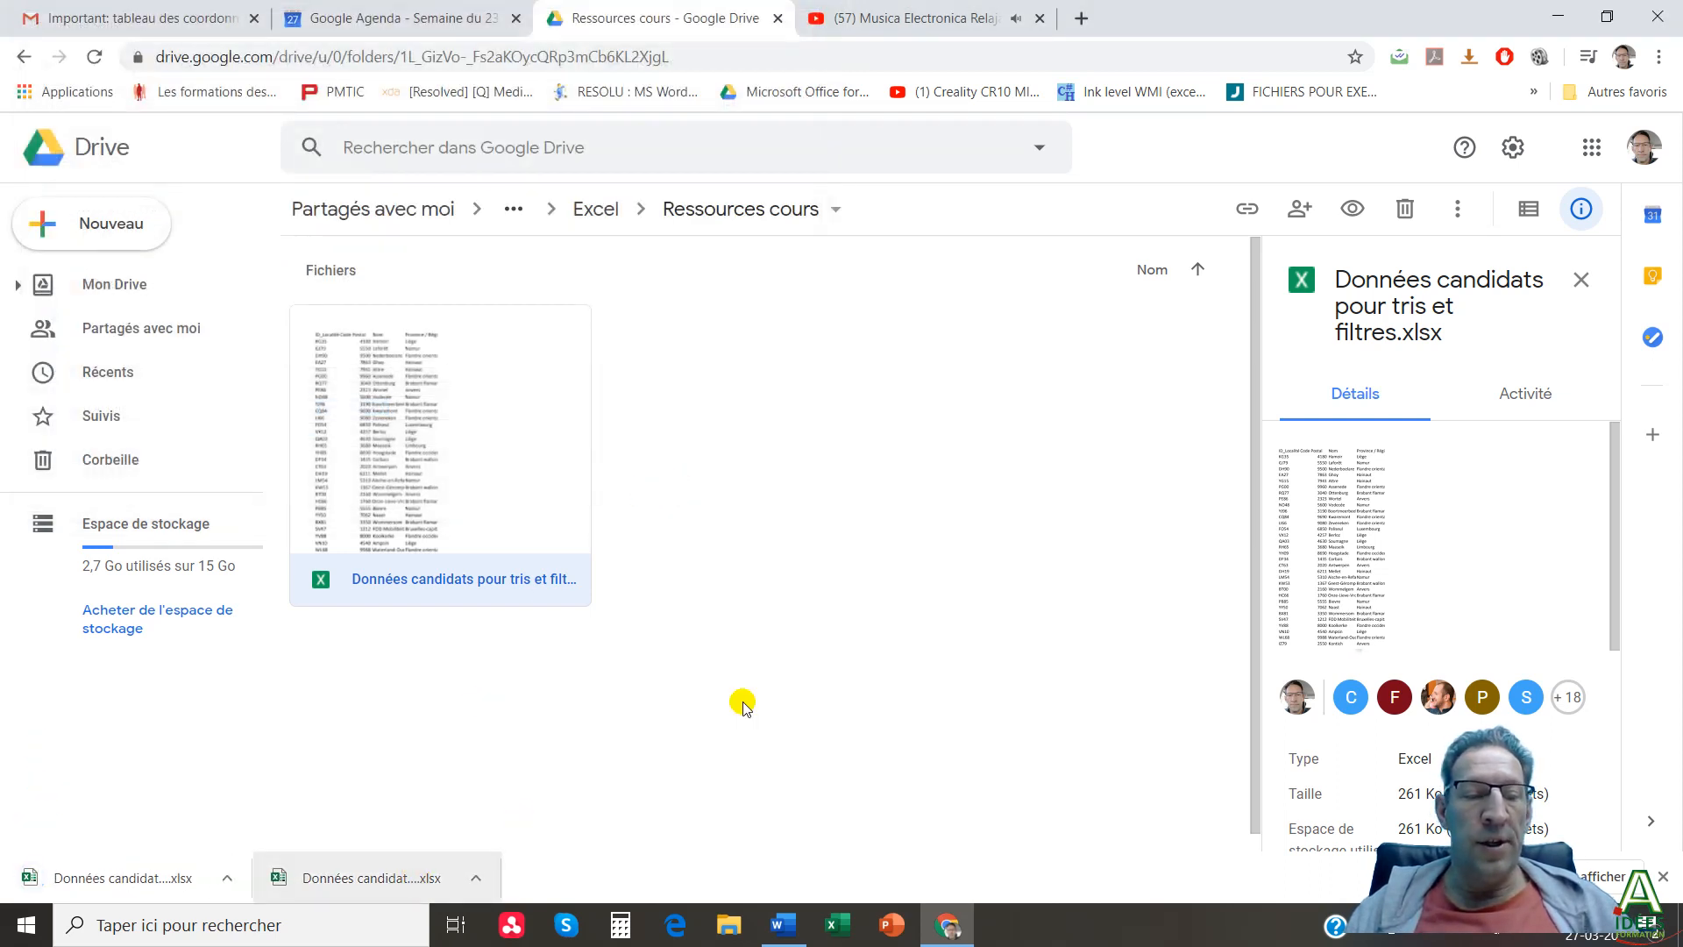
pyautogui.click(1663, 877)
# Open Données candidats pour tris et filtres.xlsx from the desktop's EXCEL folder in Excel and enable editing.
pyautogui.click(1557, 17)
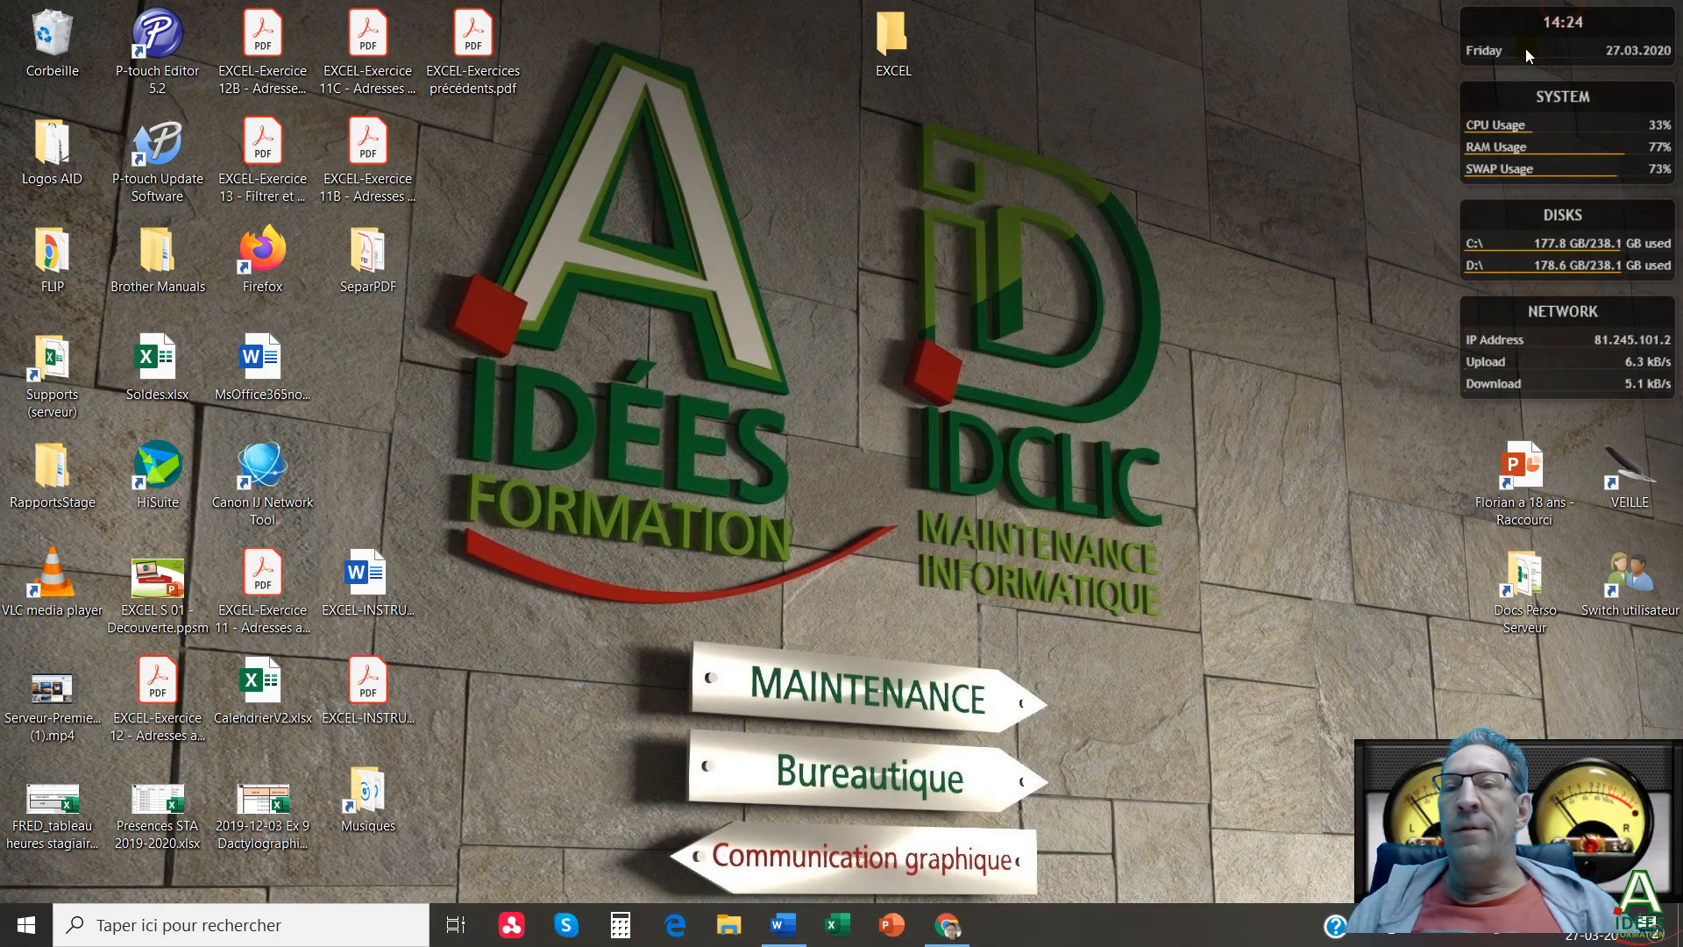
pyautogui.click(895, 37)
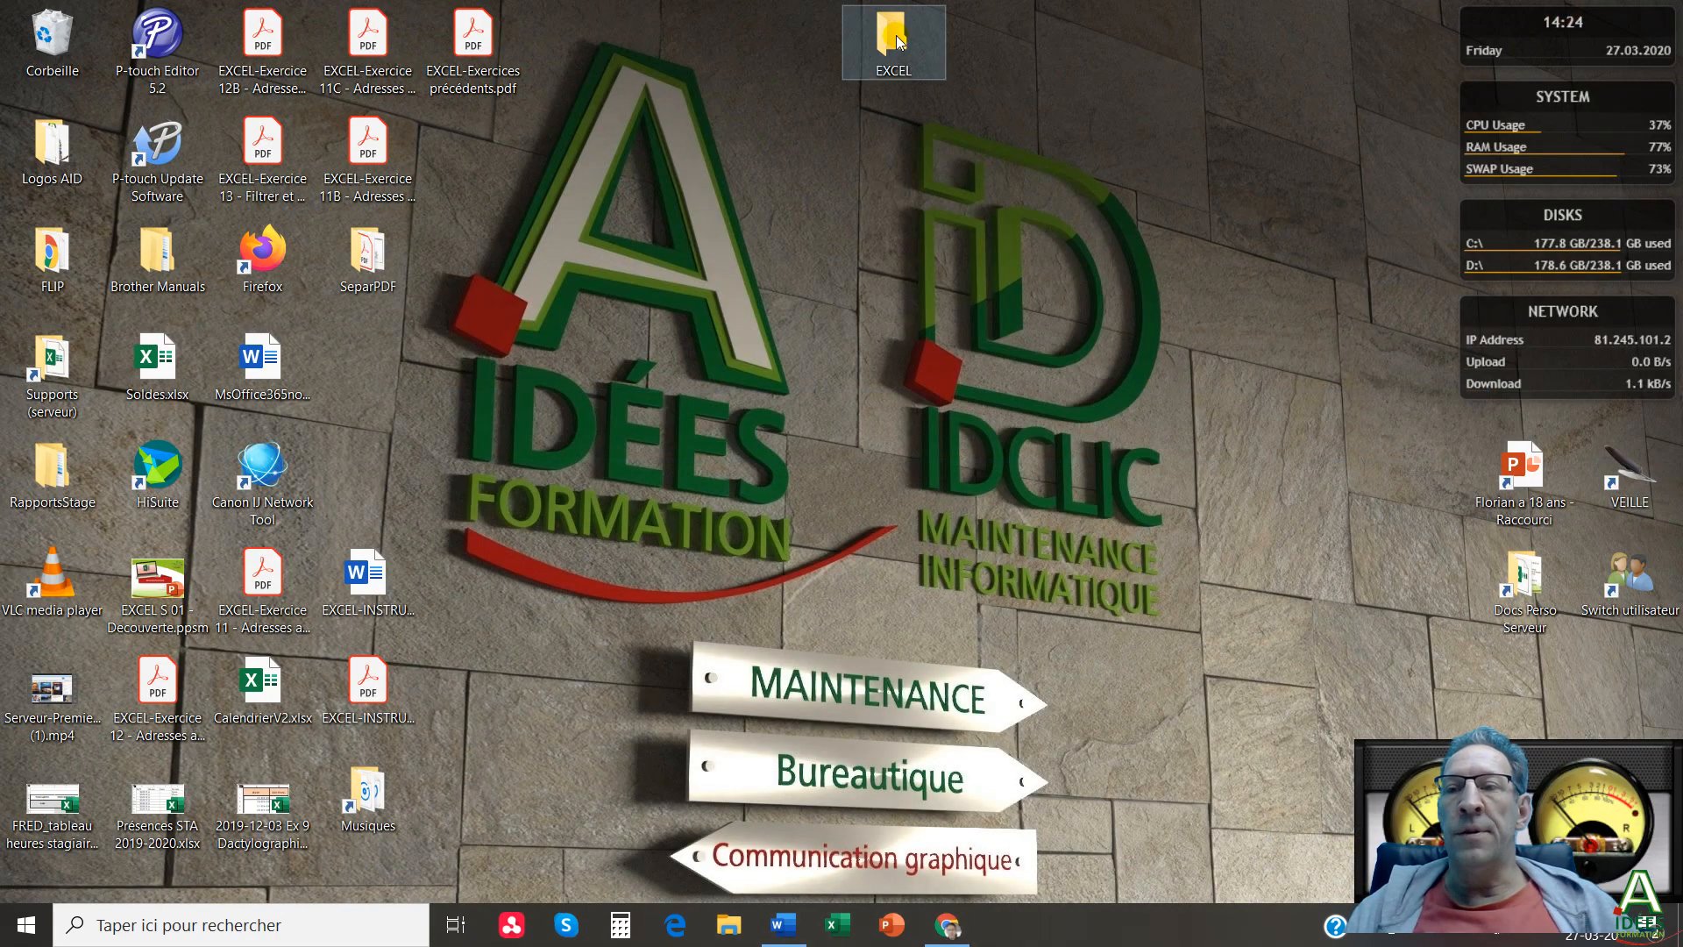
pyautogui.doubleClick(895, 37)
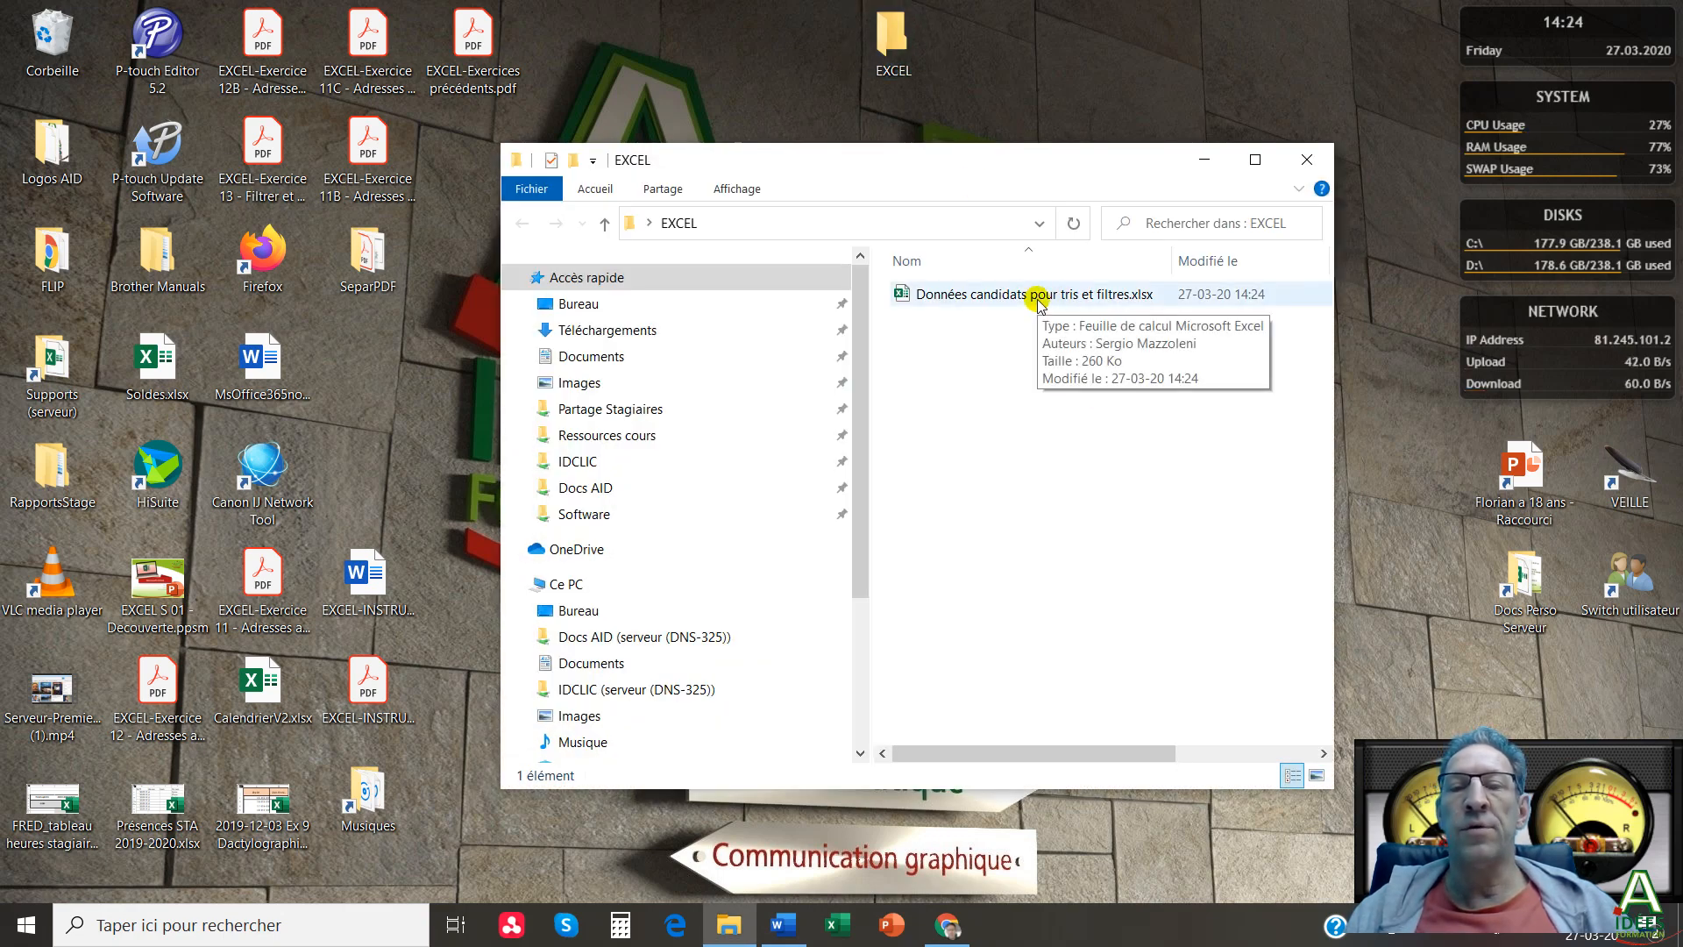
pyautogui.doubleClick(1038, 295)
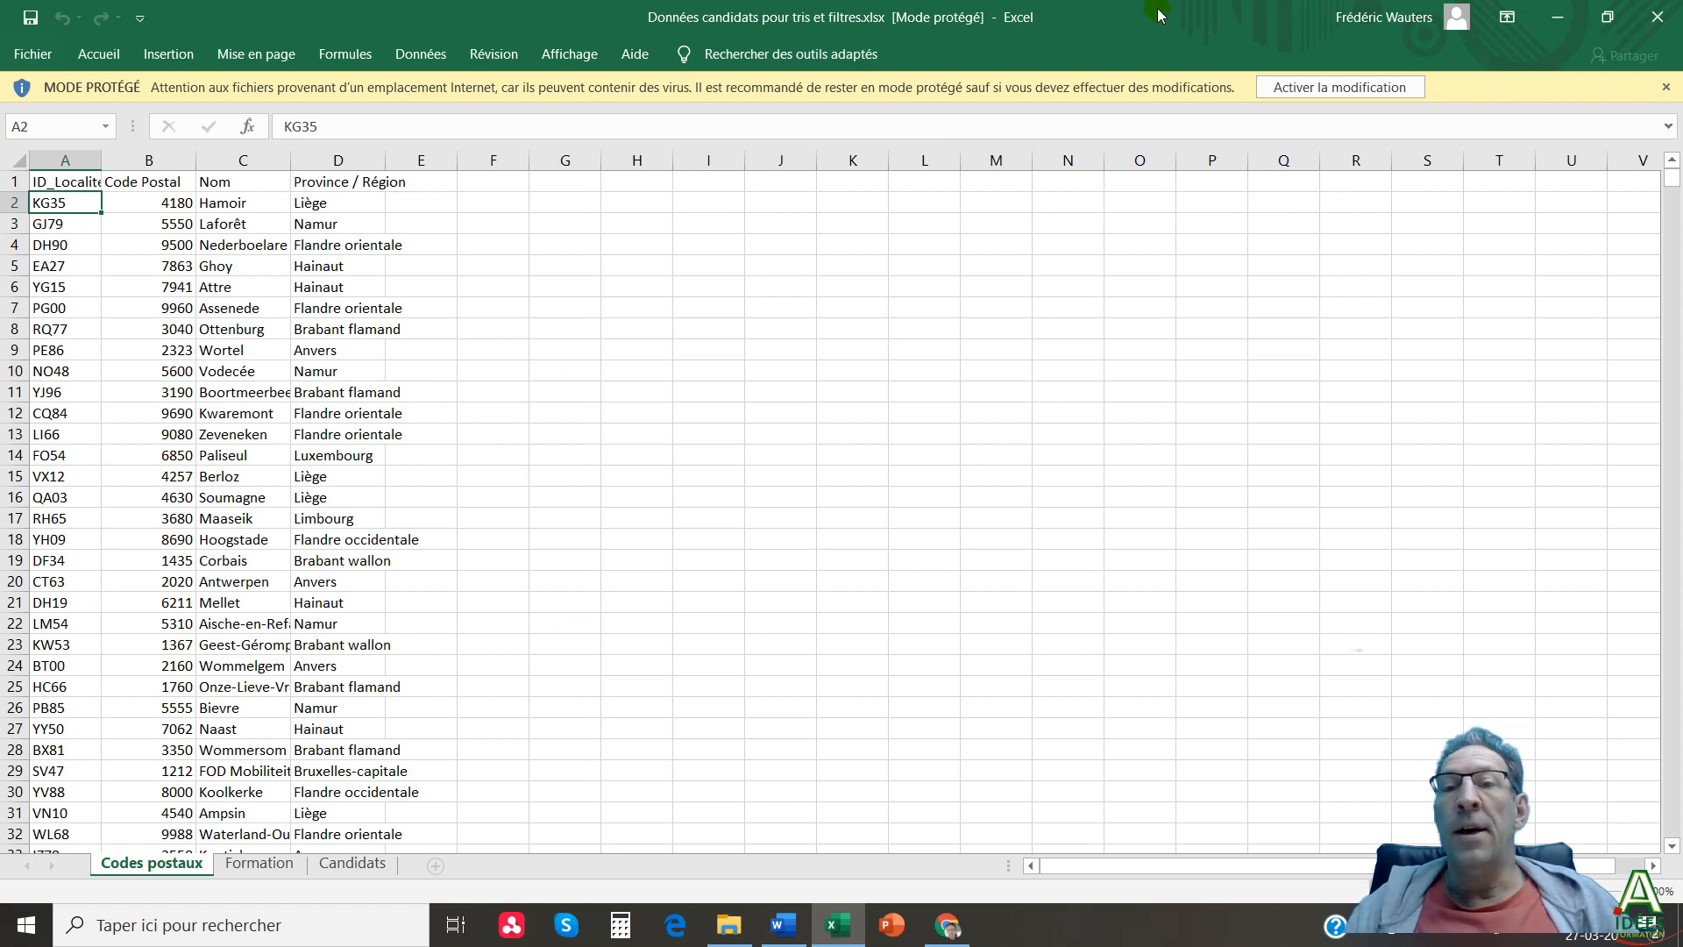
pyautogui.click(1306, 86)
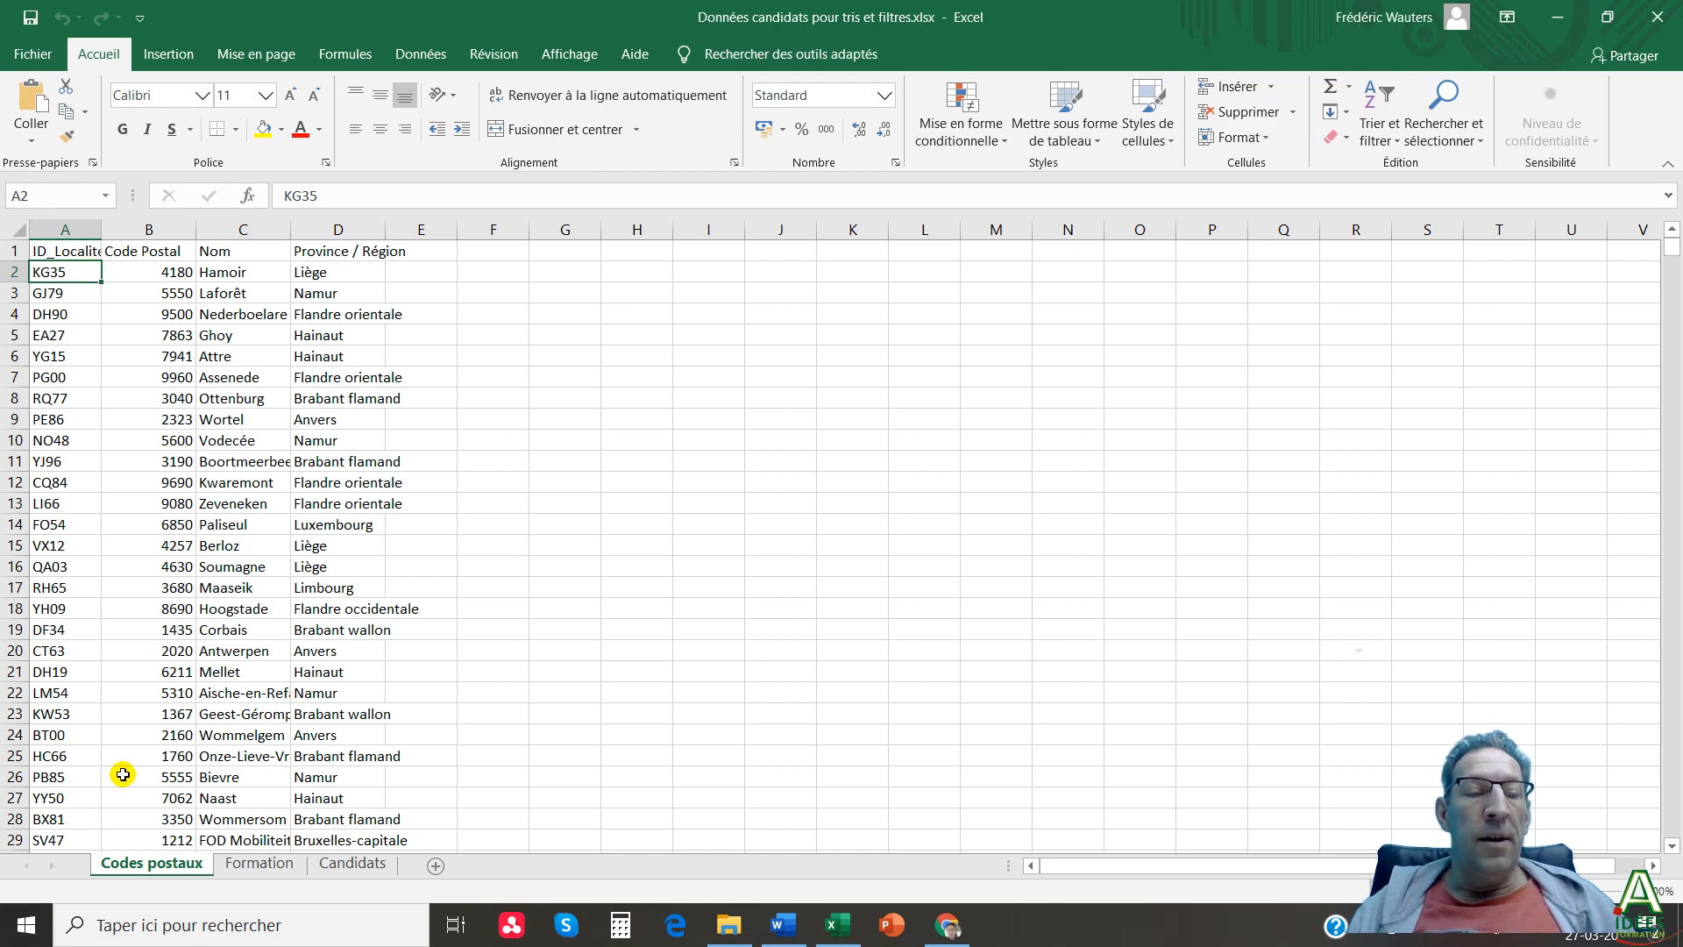
# Look through the Formation and Candidats sheets and return to the Codes postaux sheet.
pyautogui.click(263, 865)
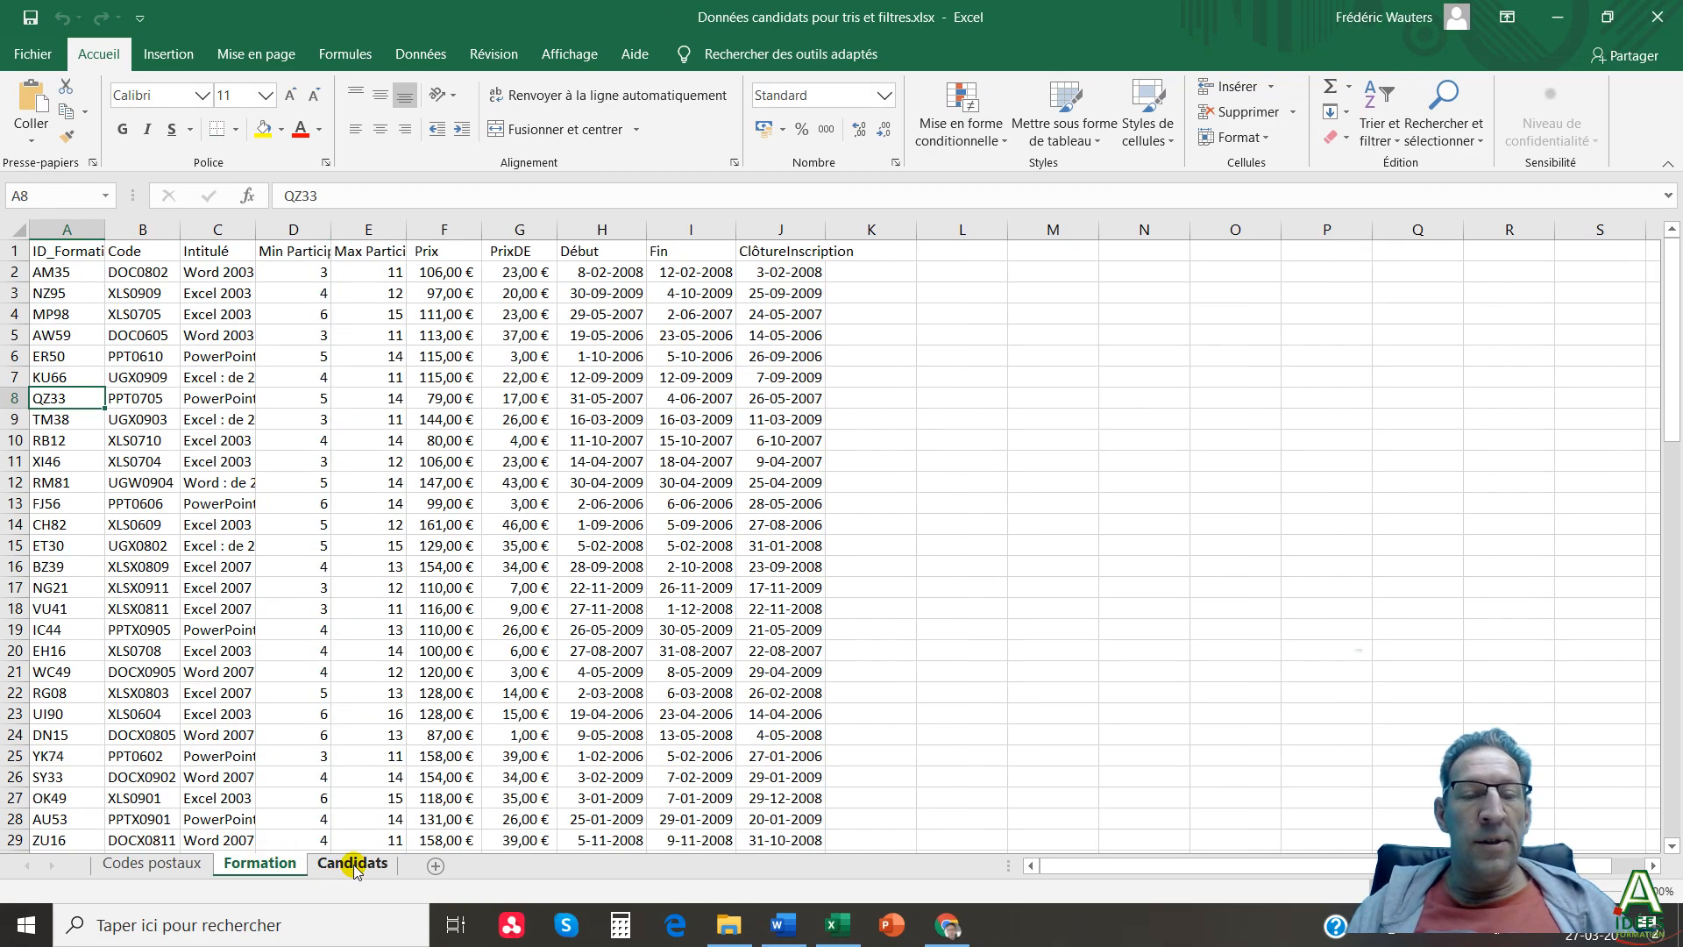
pyautogui.click(354, 864)
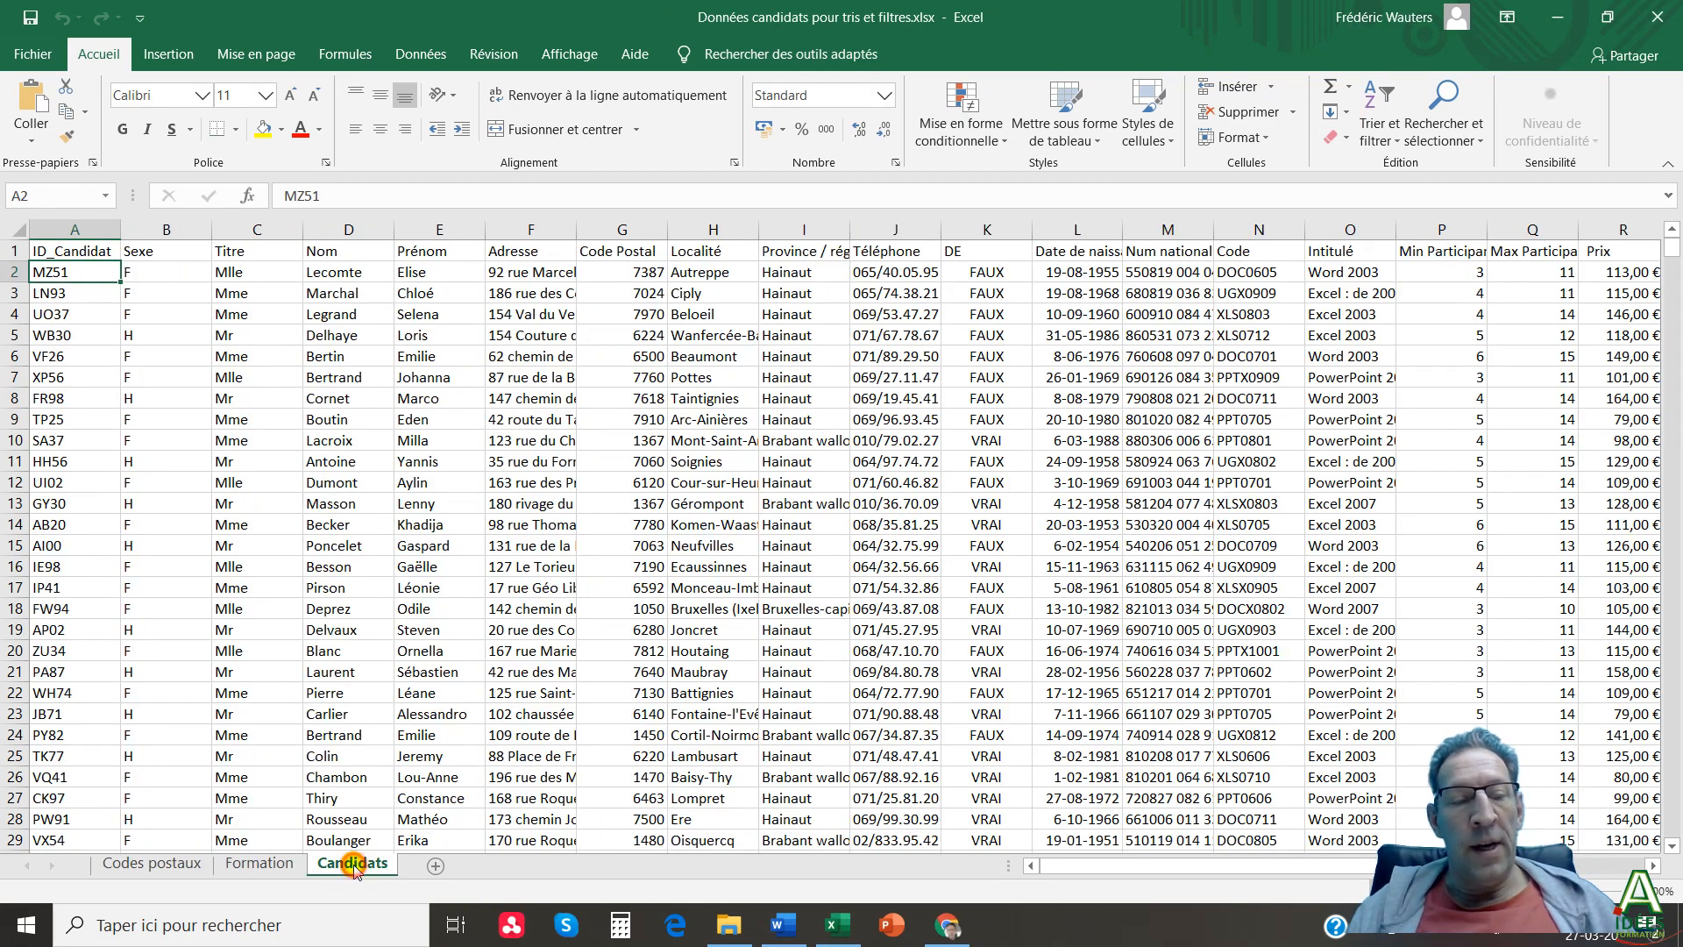
pyautogui.click(146, 866)
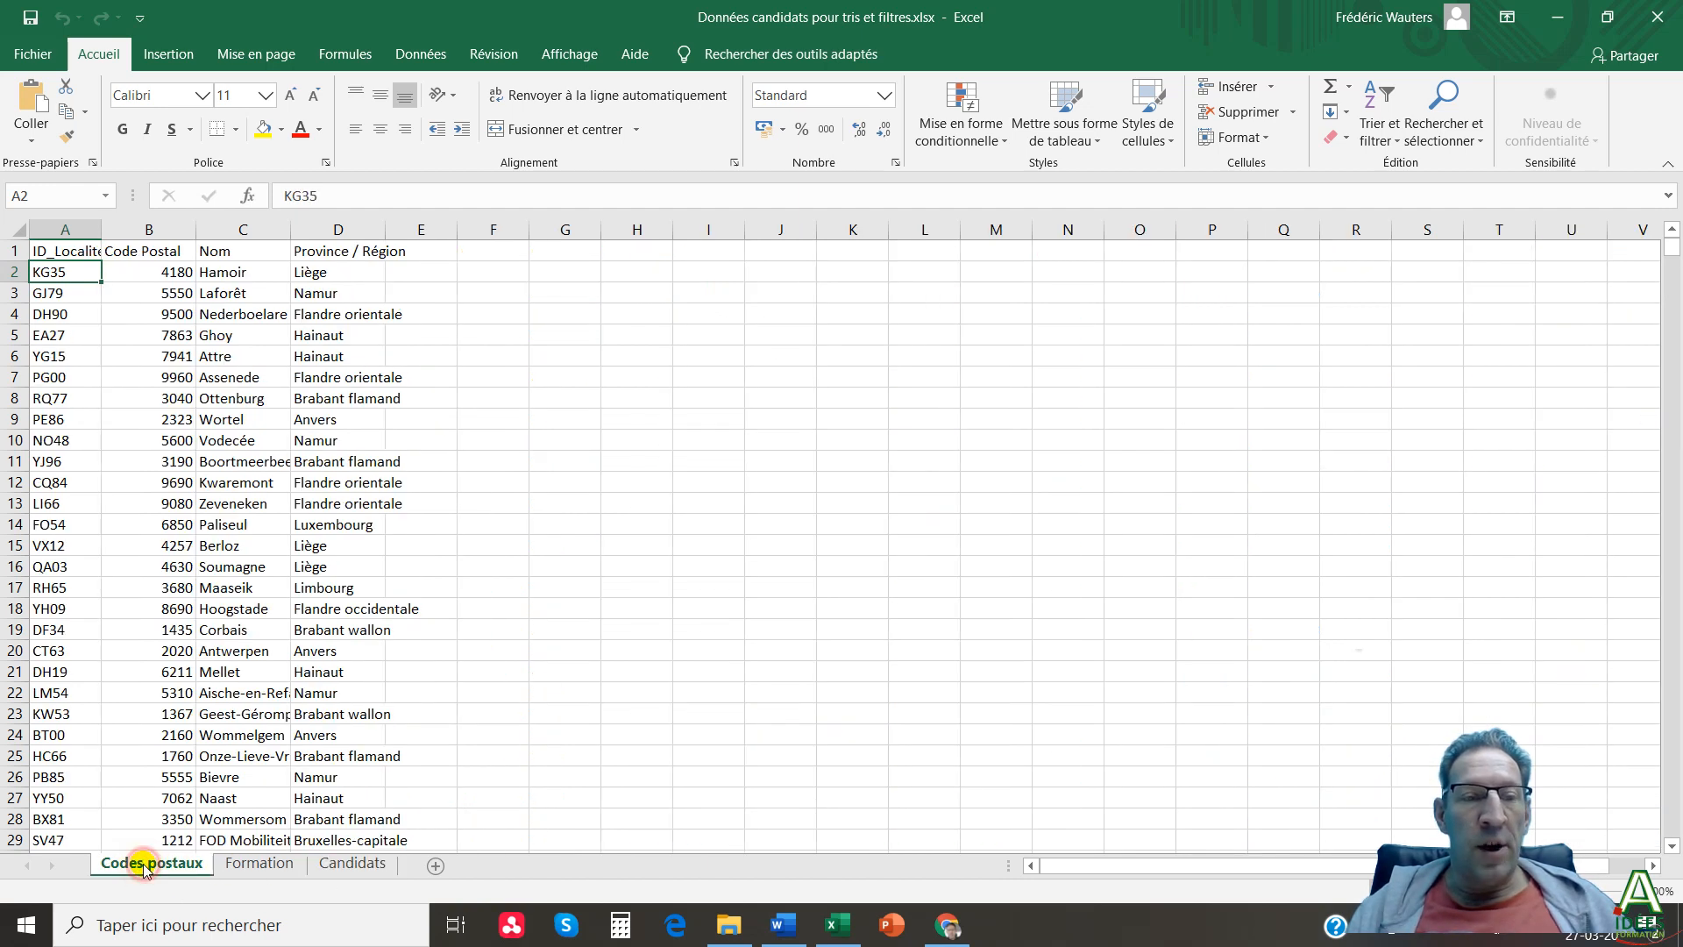
# Autofit the widths of columns A to D on the Codes postaux sheet to their contents.
pyautogui.click(57, 227)
pyautogui.moveTo(58, 227); pyautogui.dragTo(377, 230)
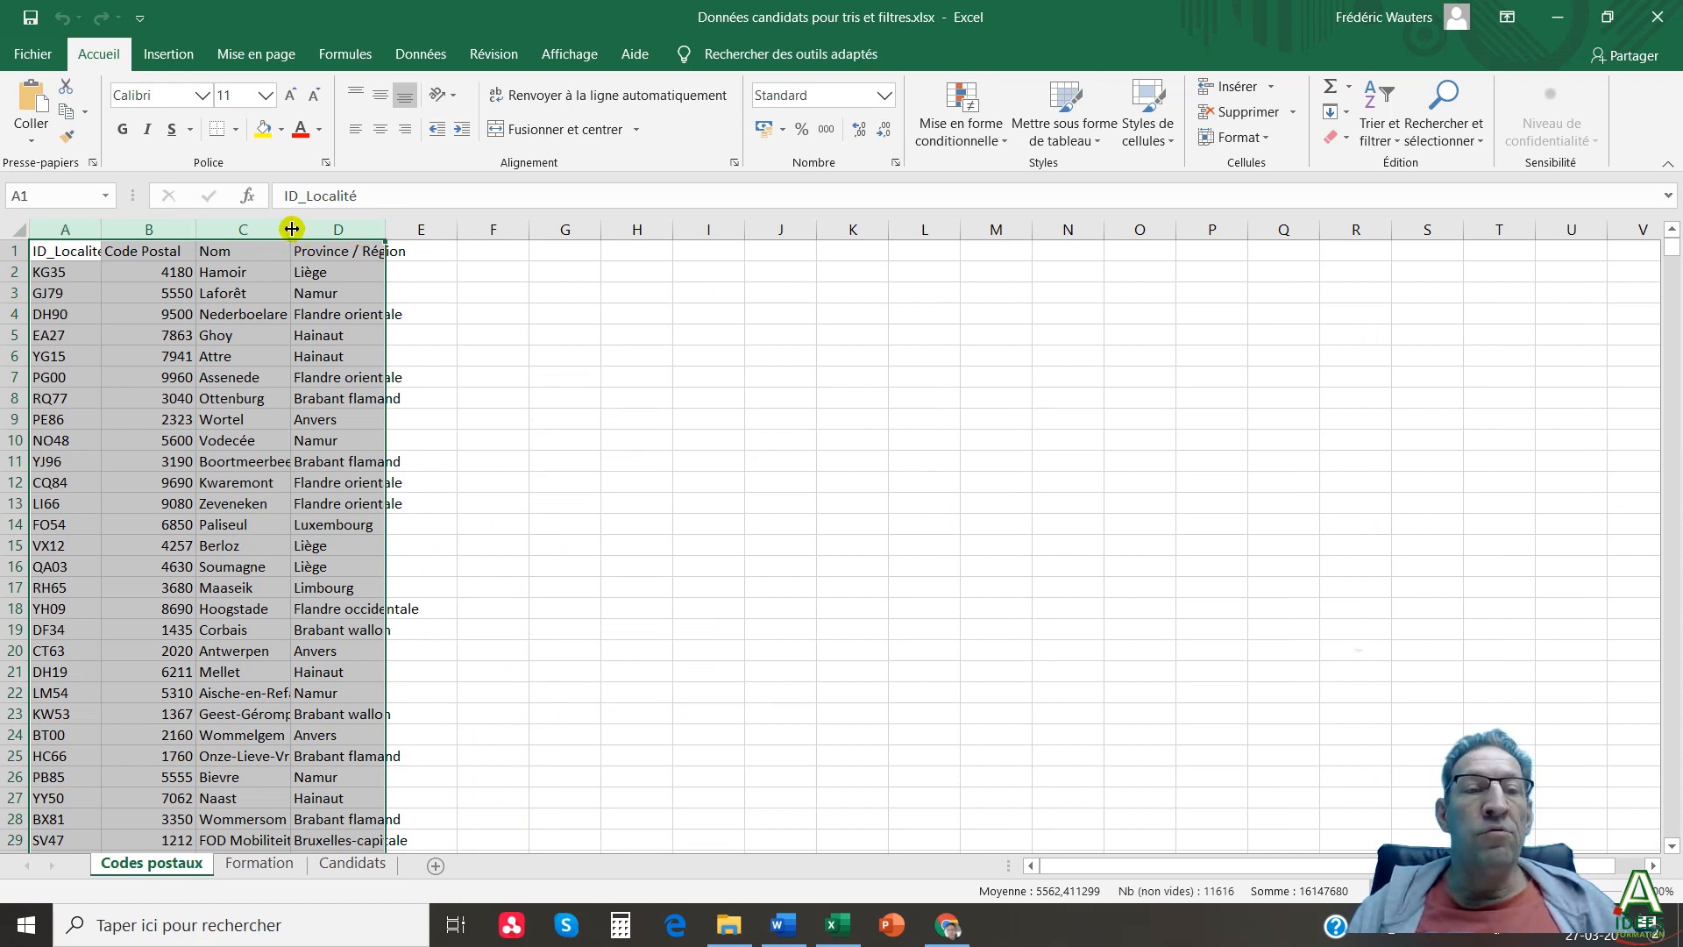
pyautogui.click(64, 228)
pyautogui.moveTo(64, 228); pyautogui.dragTo(339, 226)
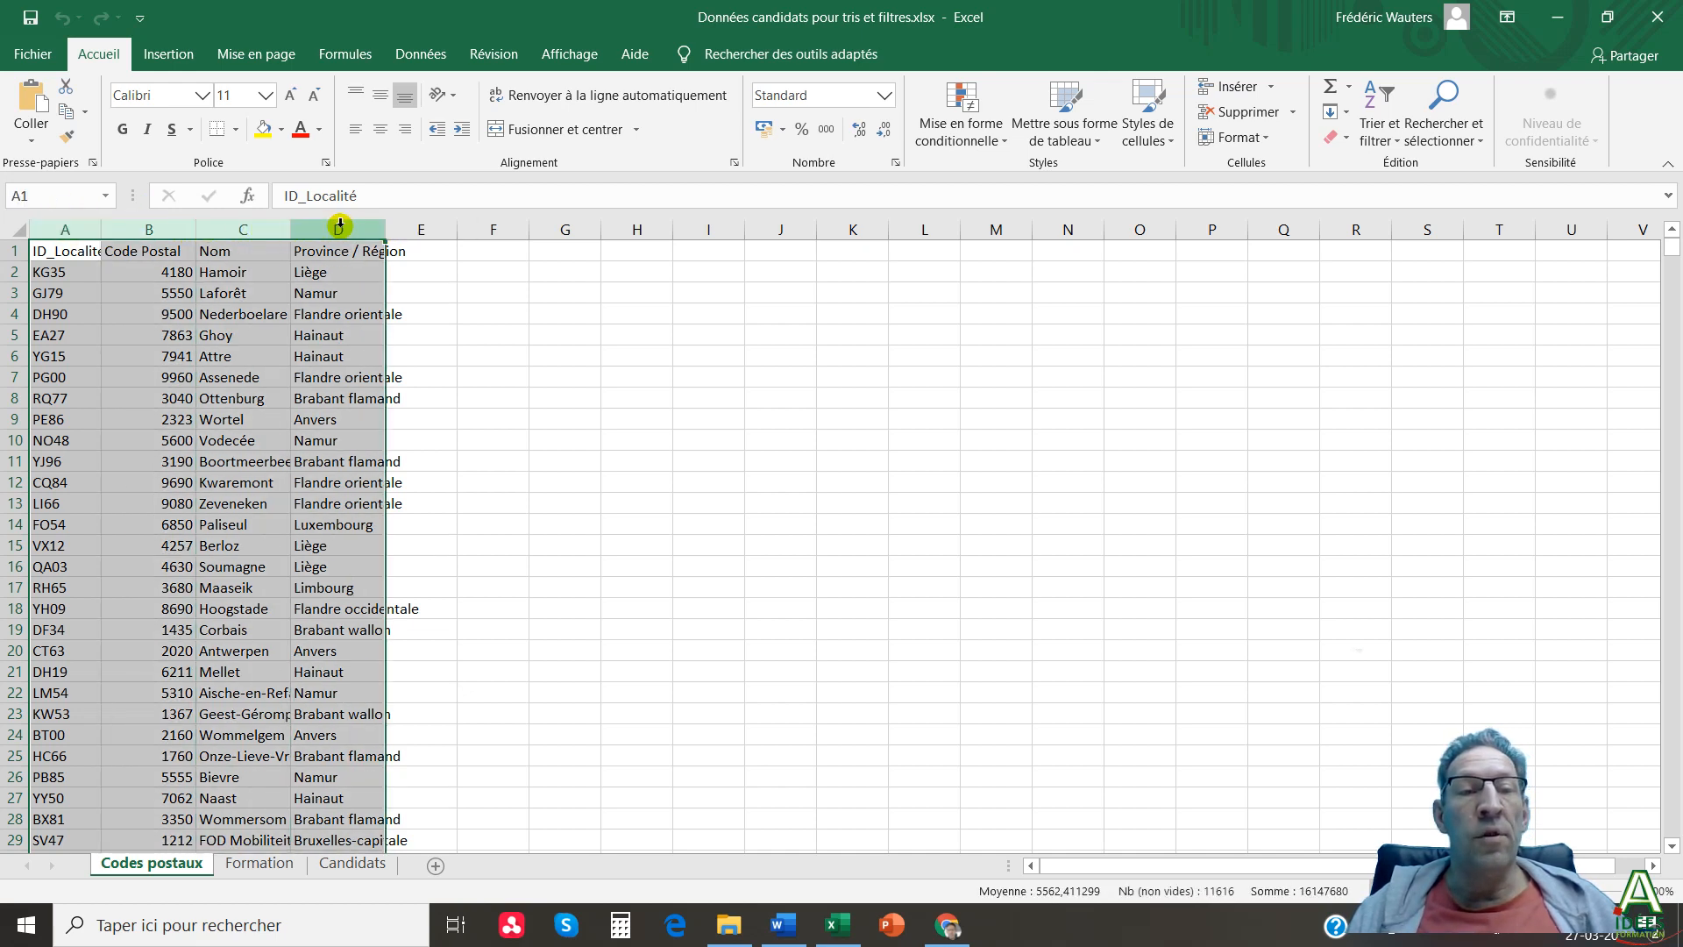
pyautogui.doubleClick(291, 227)
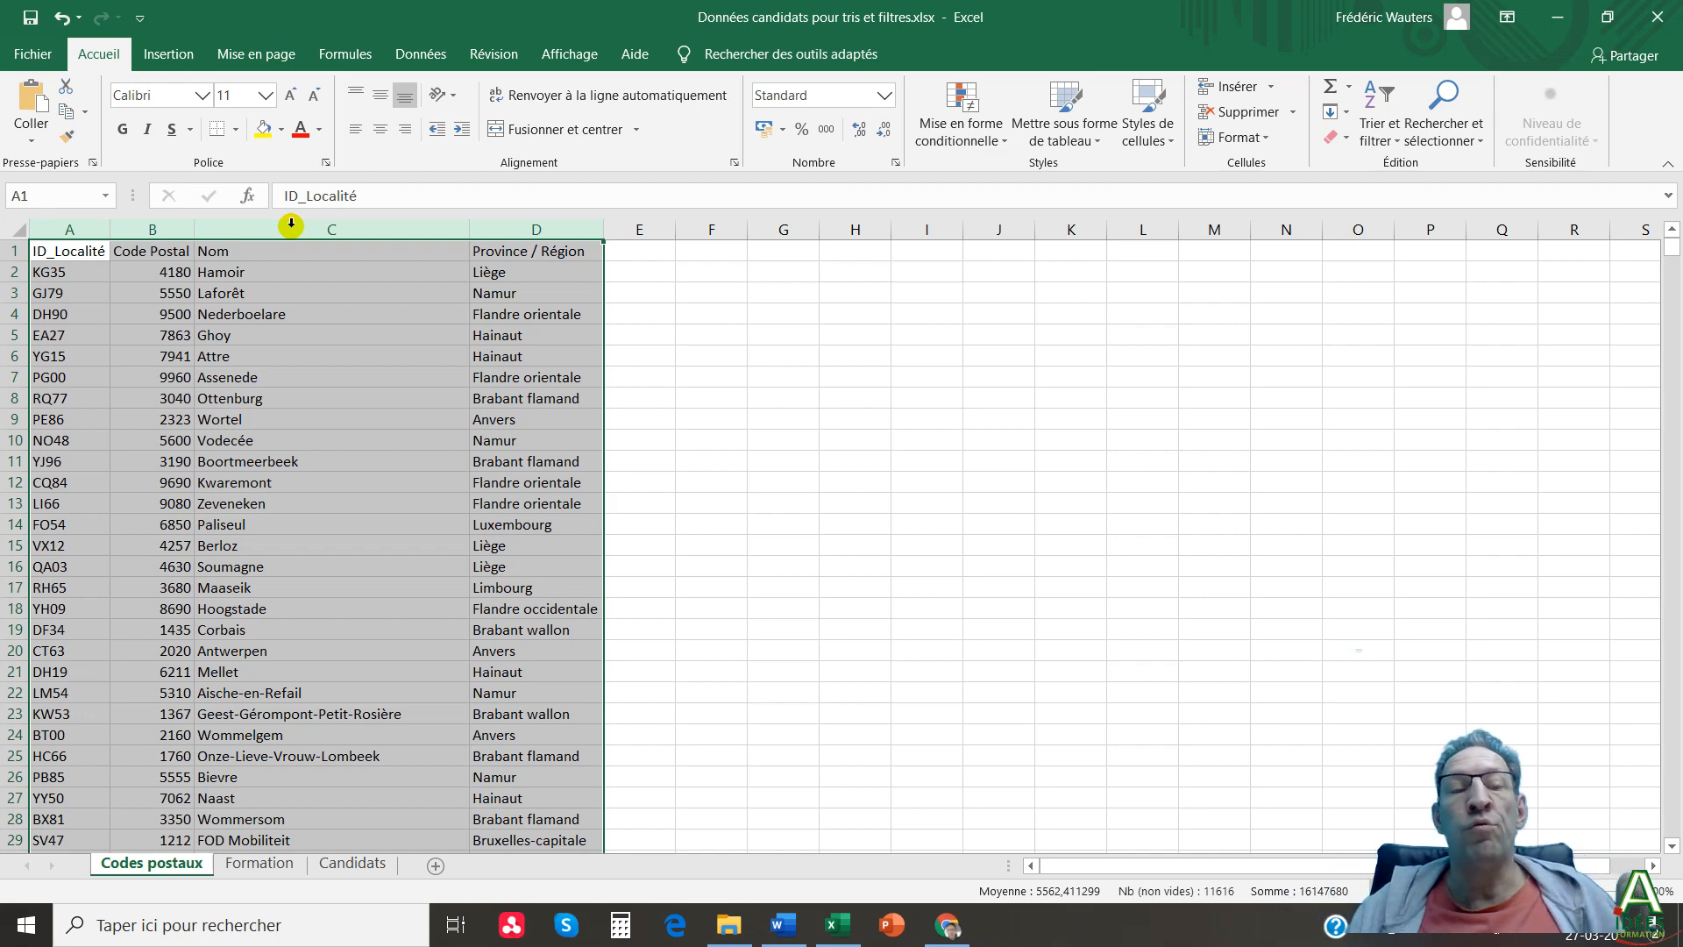
pyautogui.click(308, 317)
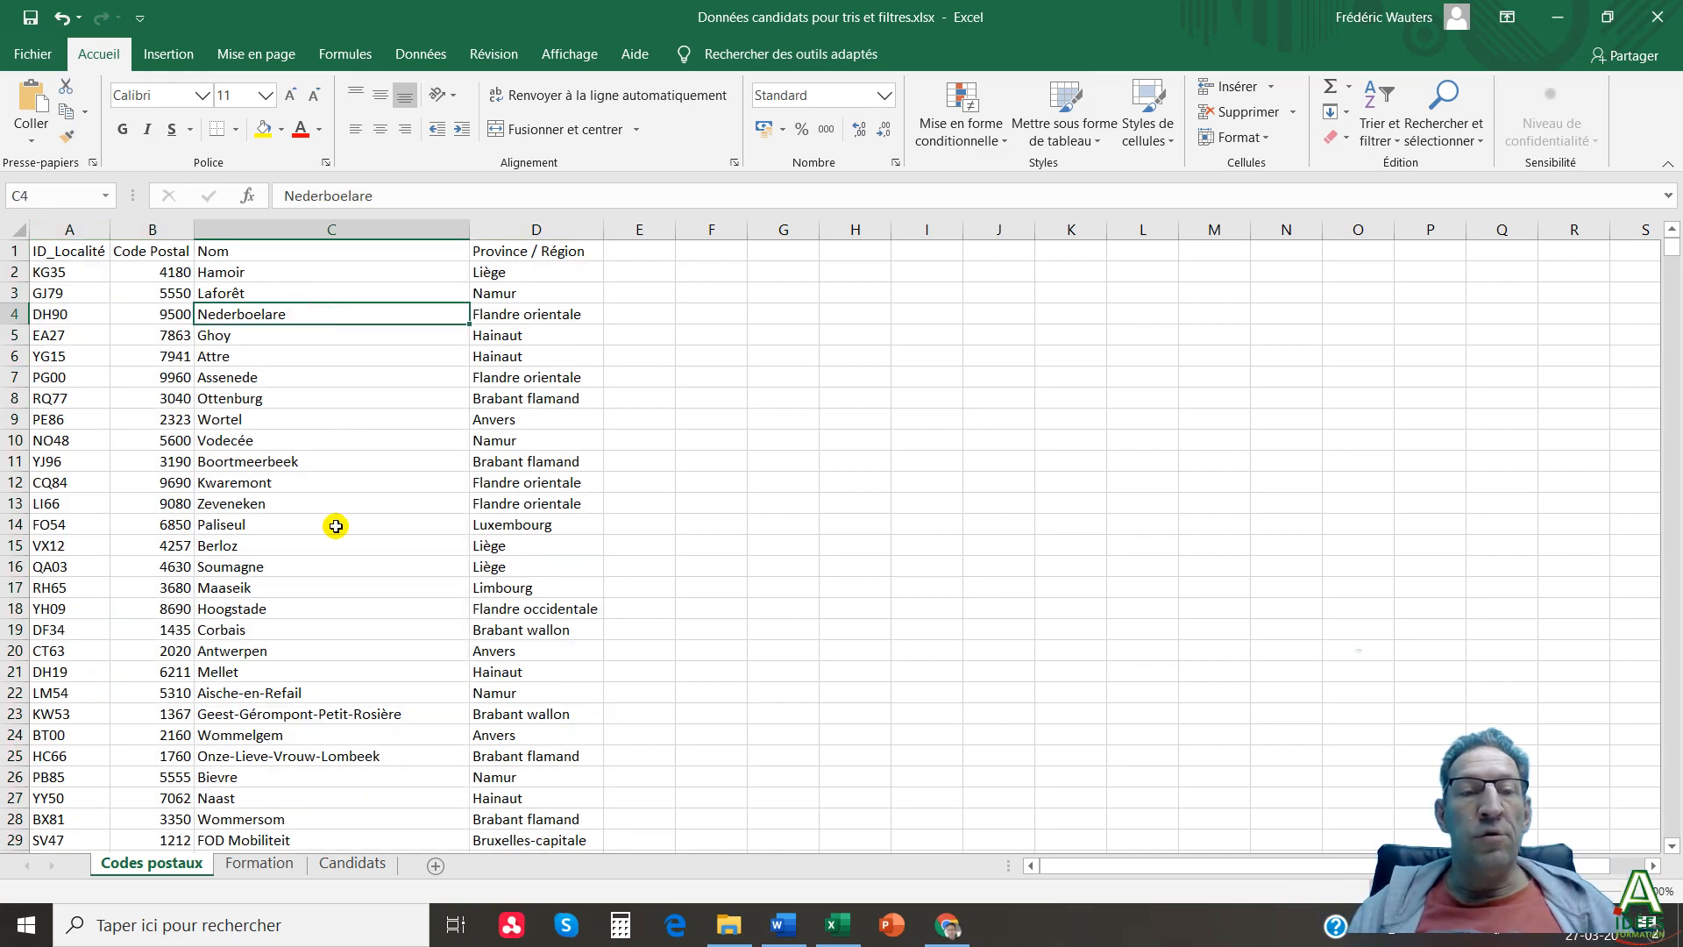
# Look through the Codes postaux list to examine the order of its localities and return to the start of the sheet.
pyautogui.scroll(-7, 421, 706)
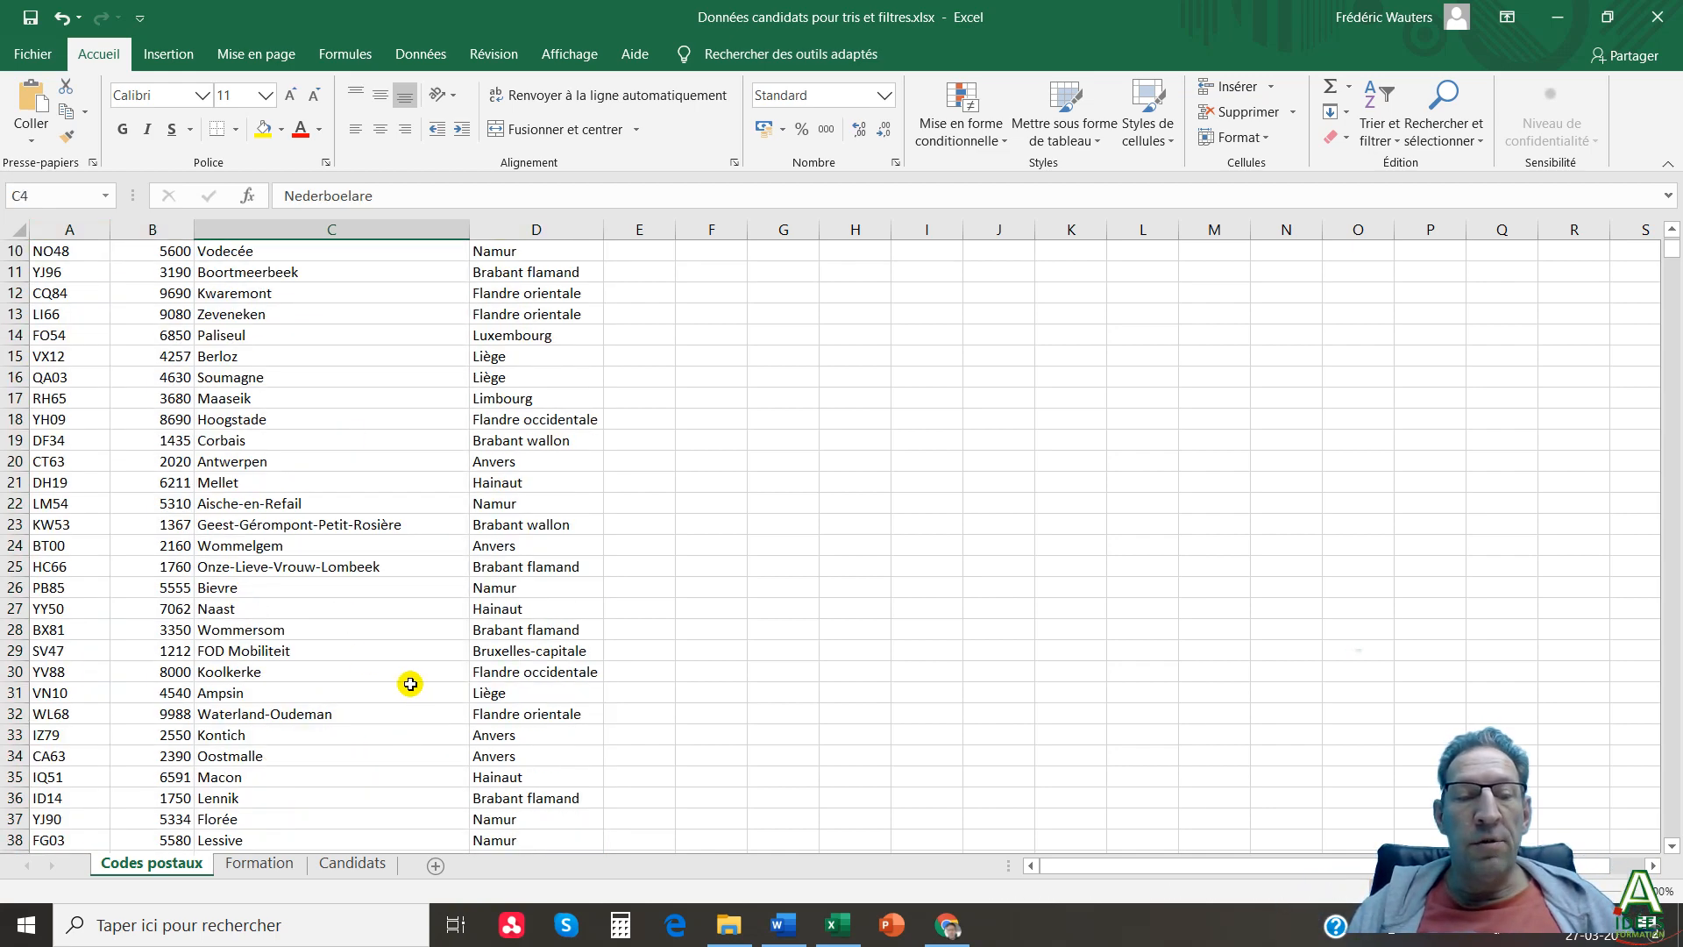
pyautogui.scroll(-20, 414, 689)
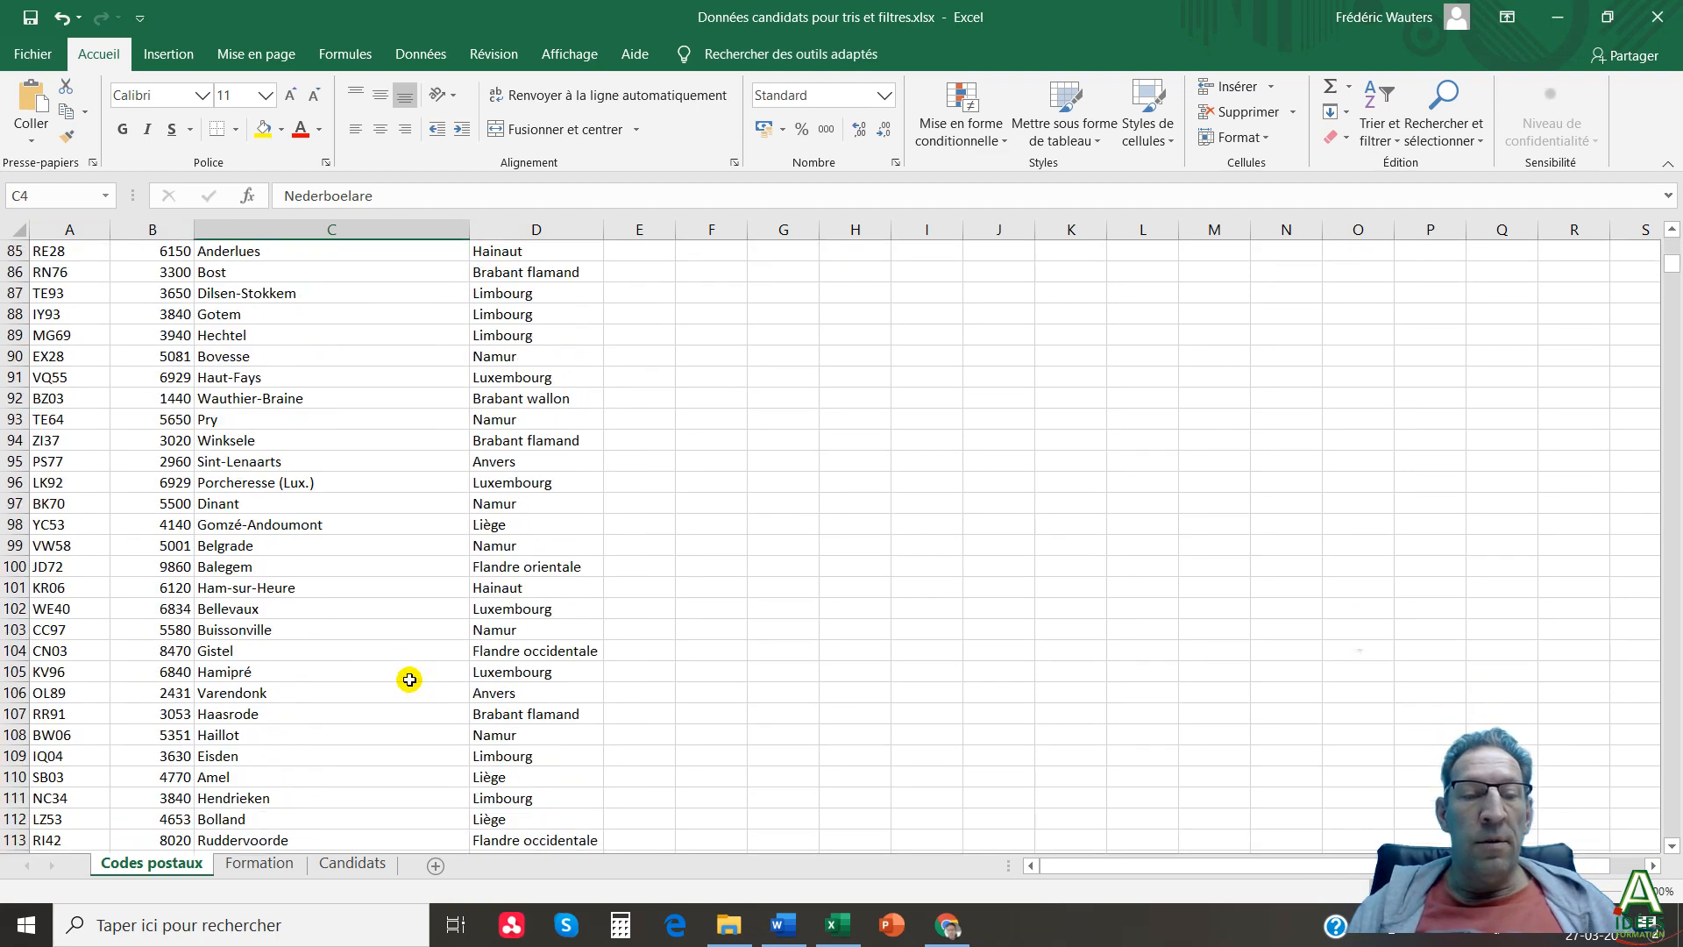
pyautogui.scroll(-20, 407, 680)
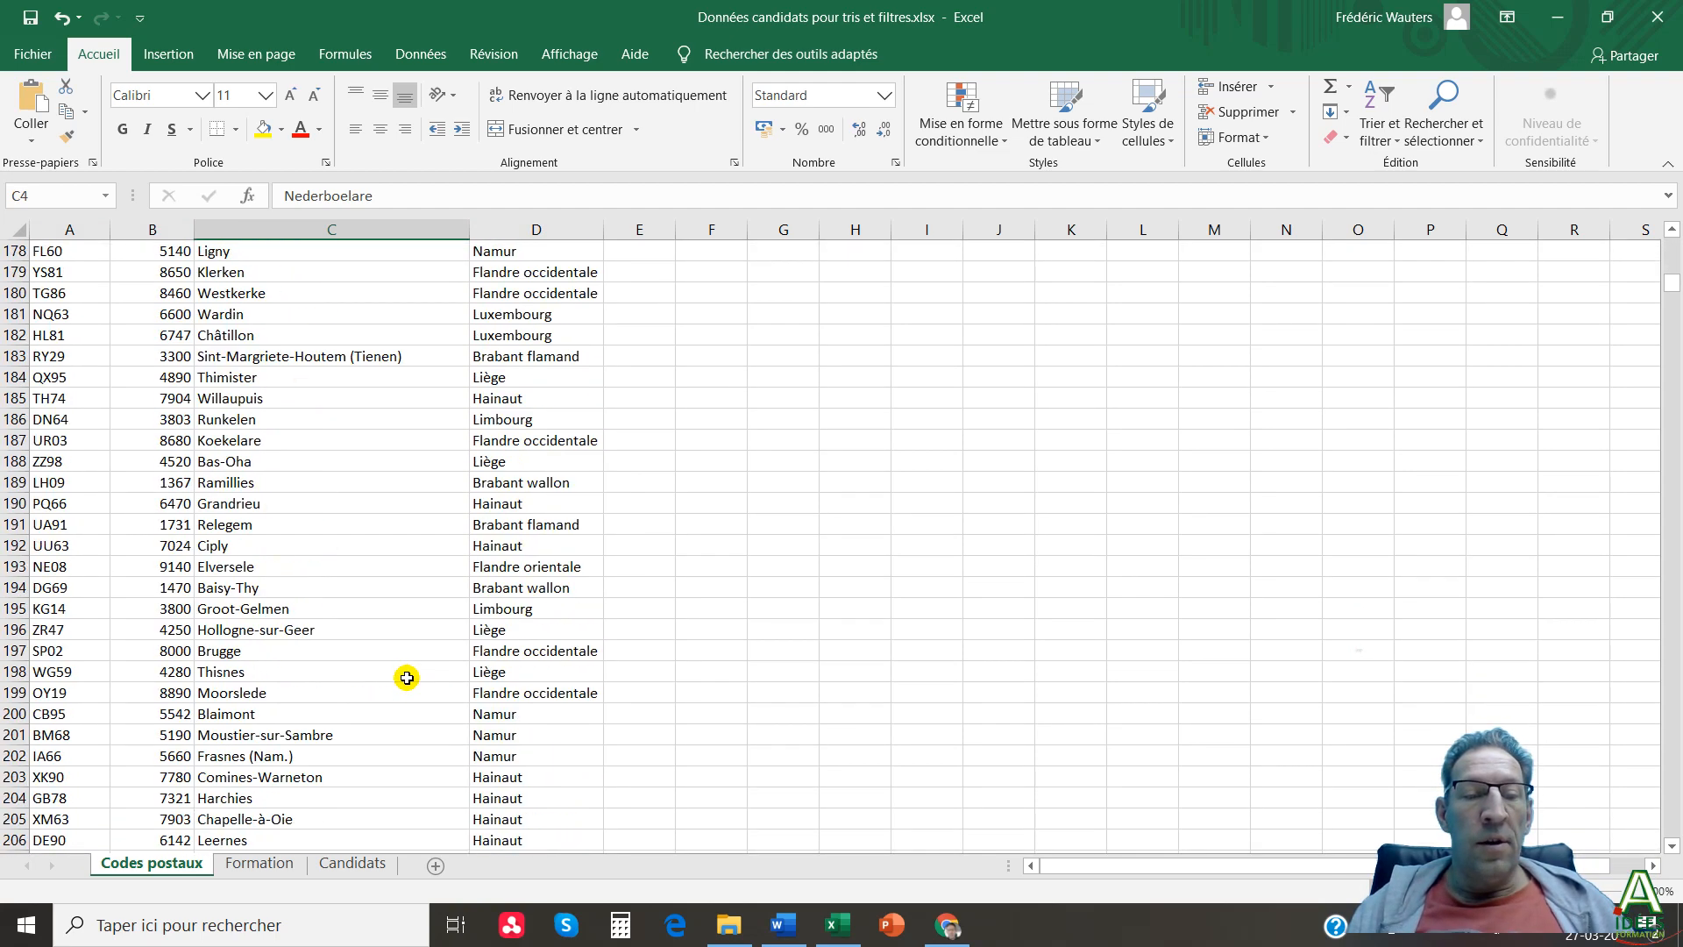
pyautogui.scroll(-20, 409, 685)
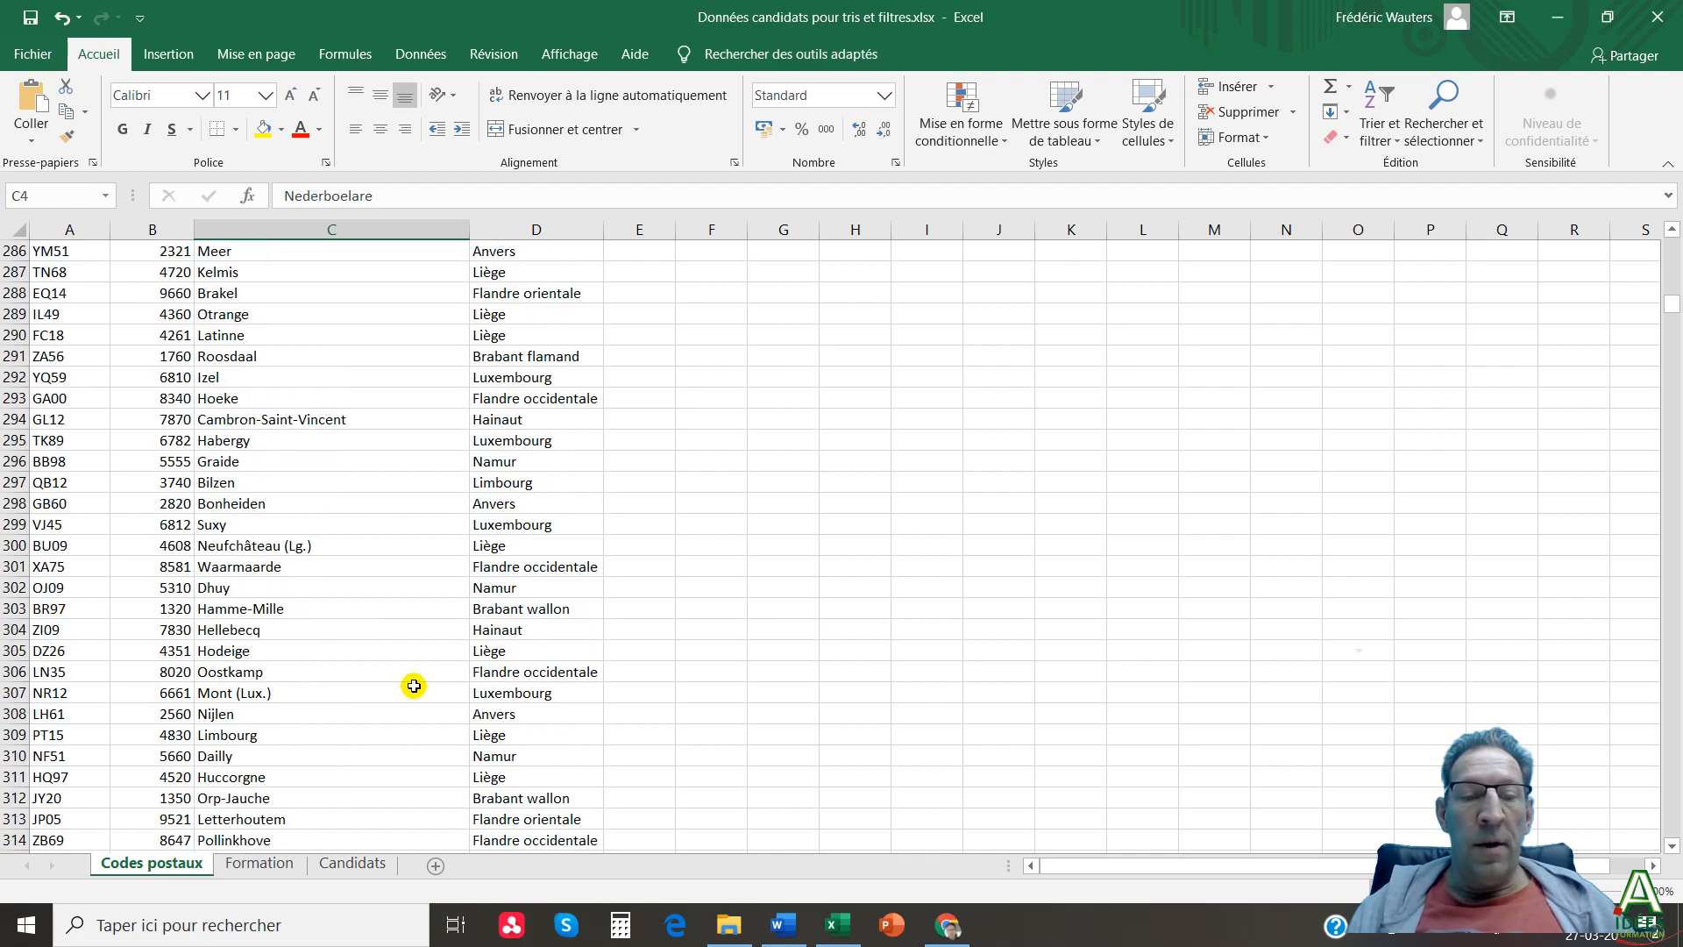
pyautogui.scroll(-20, 414, 682)
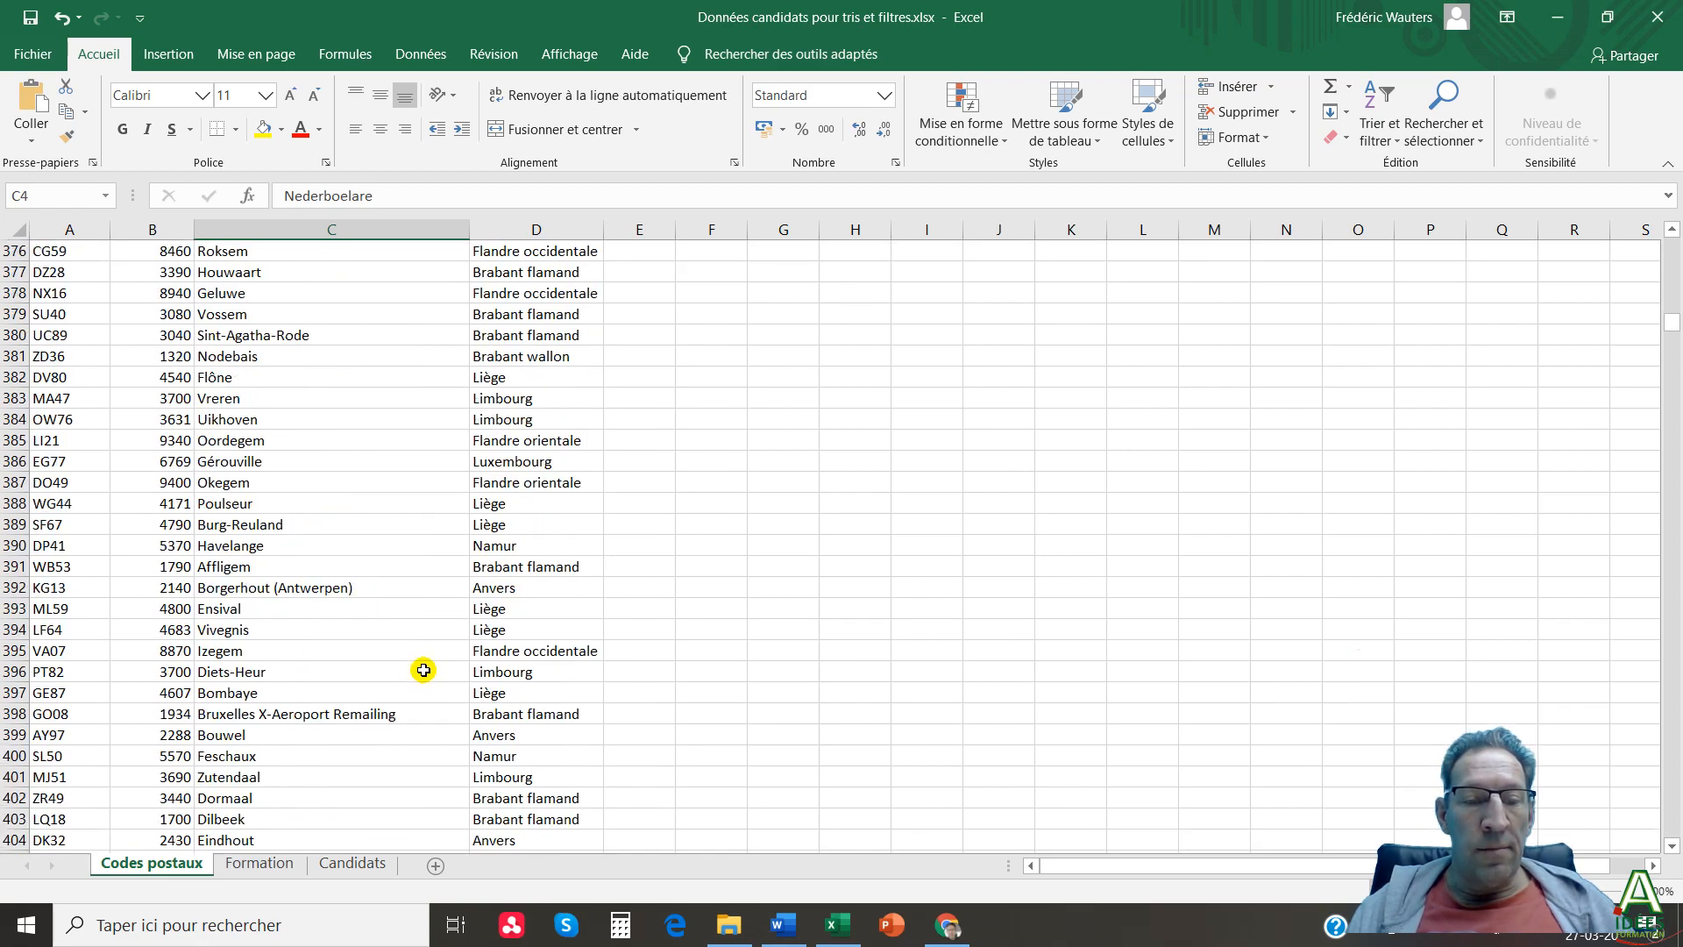
pyautogui.scroll(-20, 425, 672)
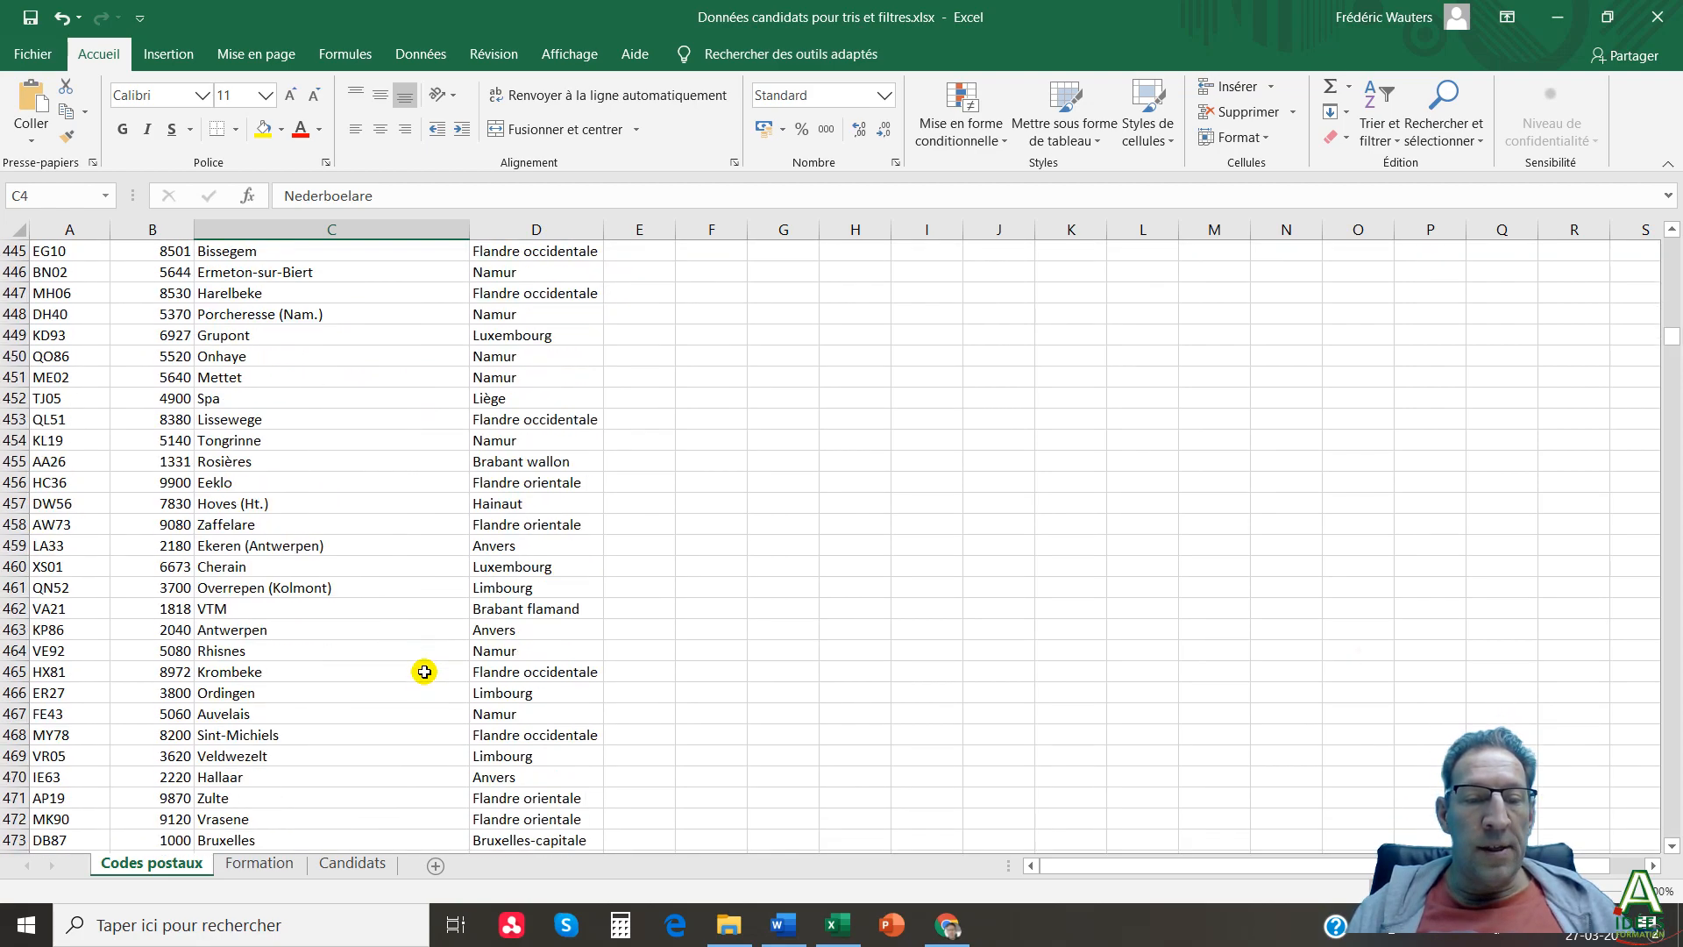
pyautogui.scroll(-15, 424, 673)
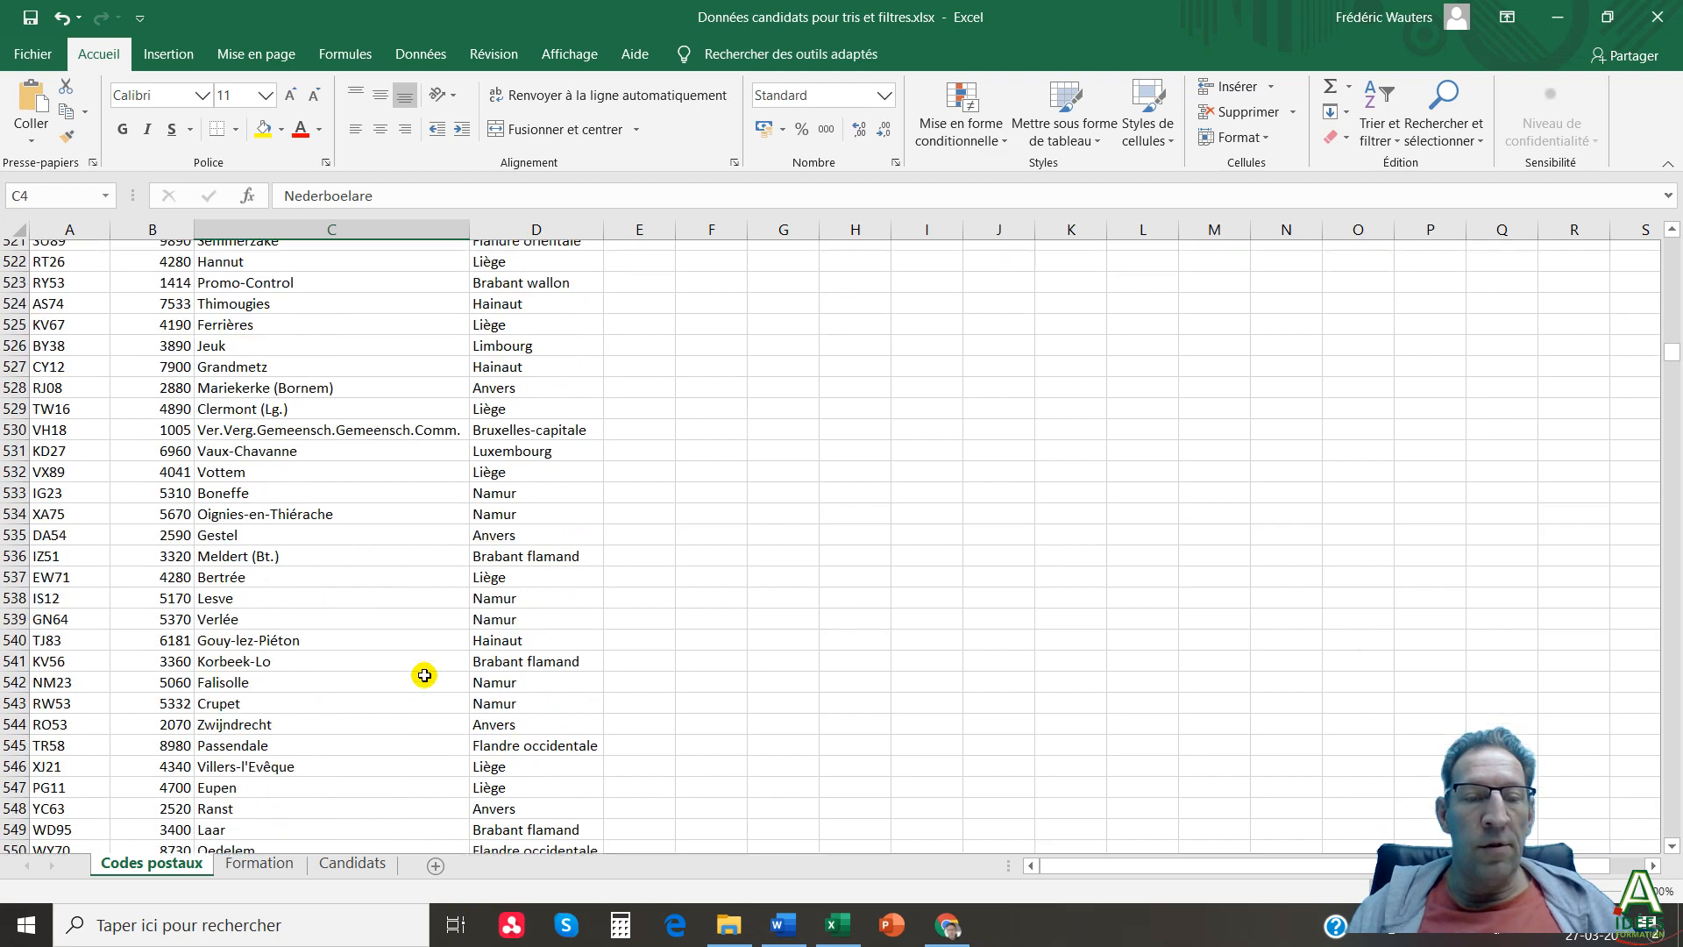
pyautogui.click(405, 530)
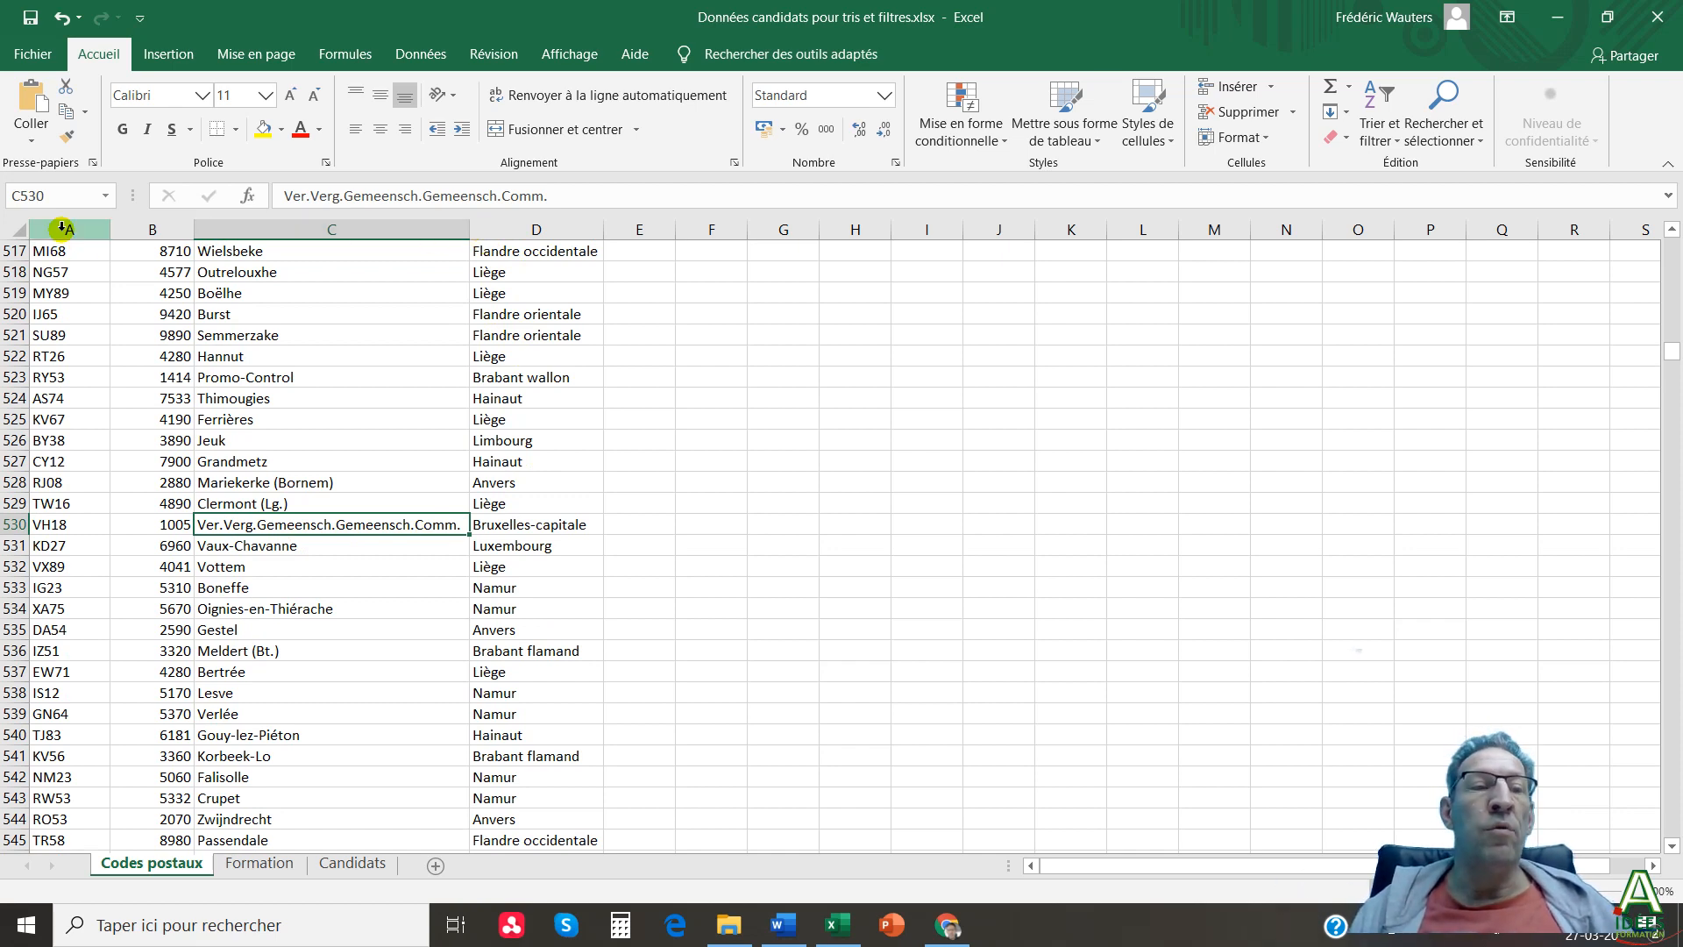
pyautogui.click(342, 376)
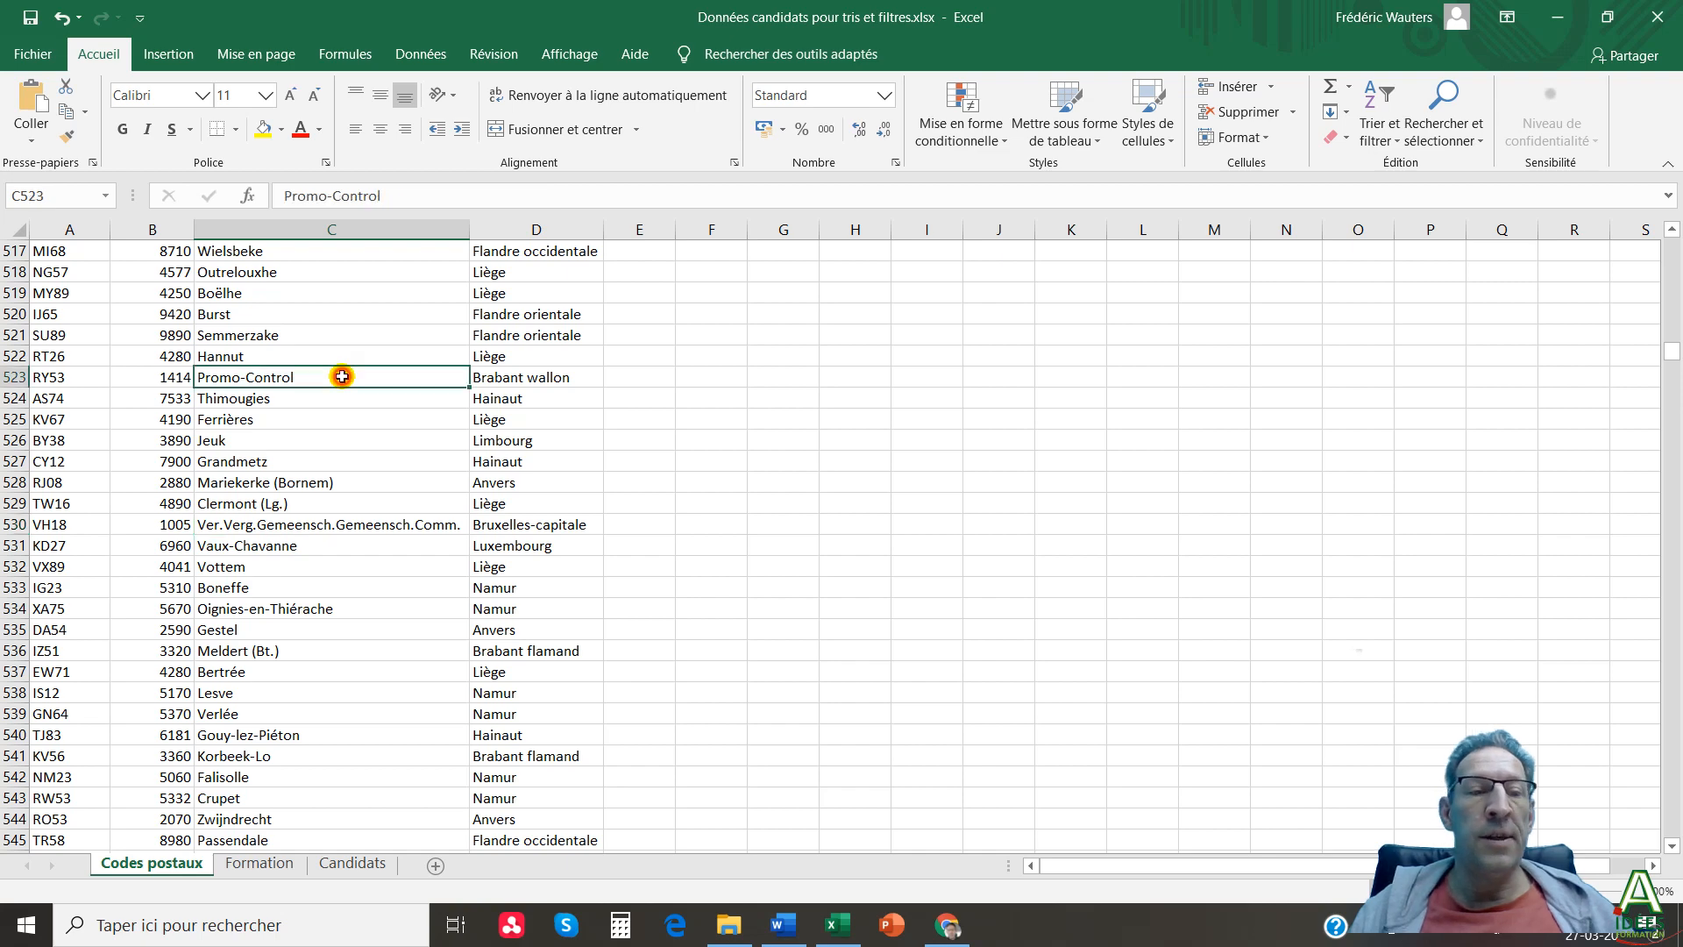
pyautogui.hotkey('ctrl', 'Home')
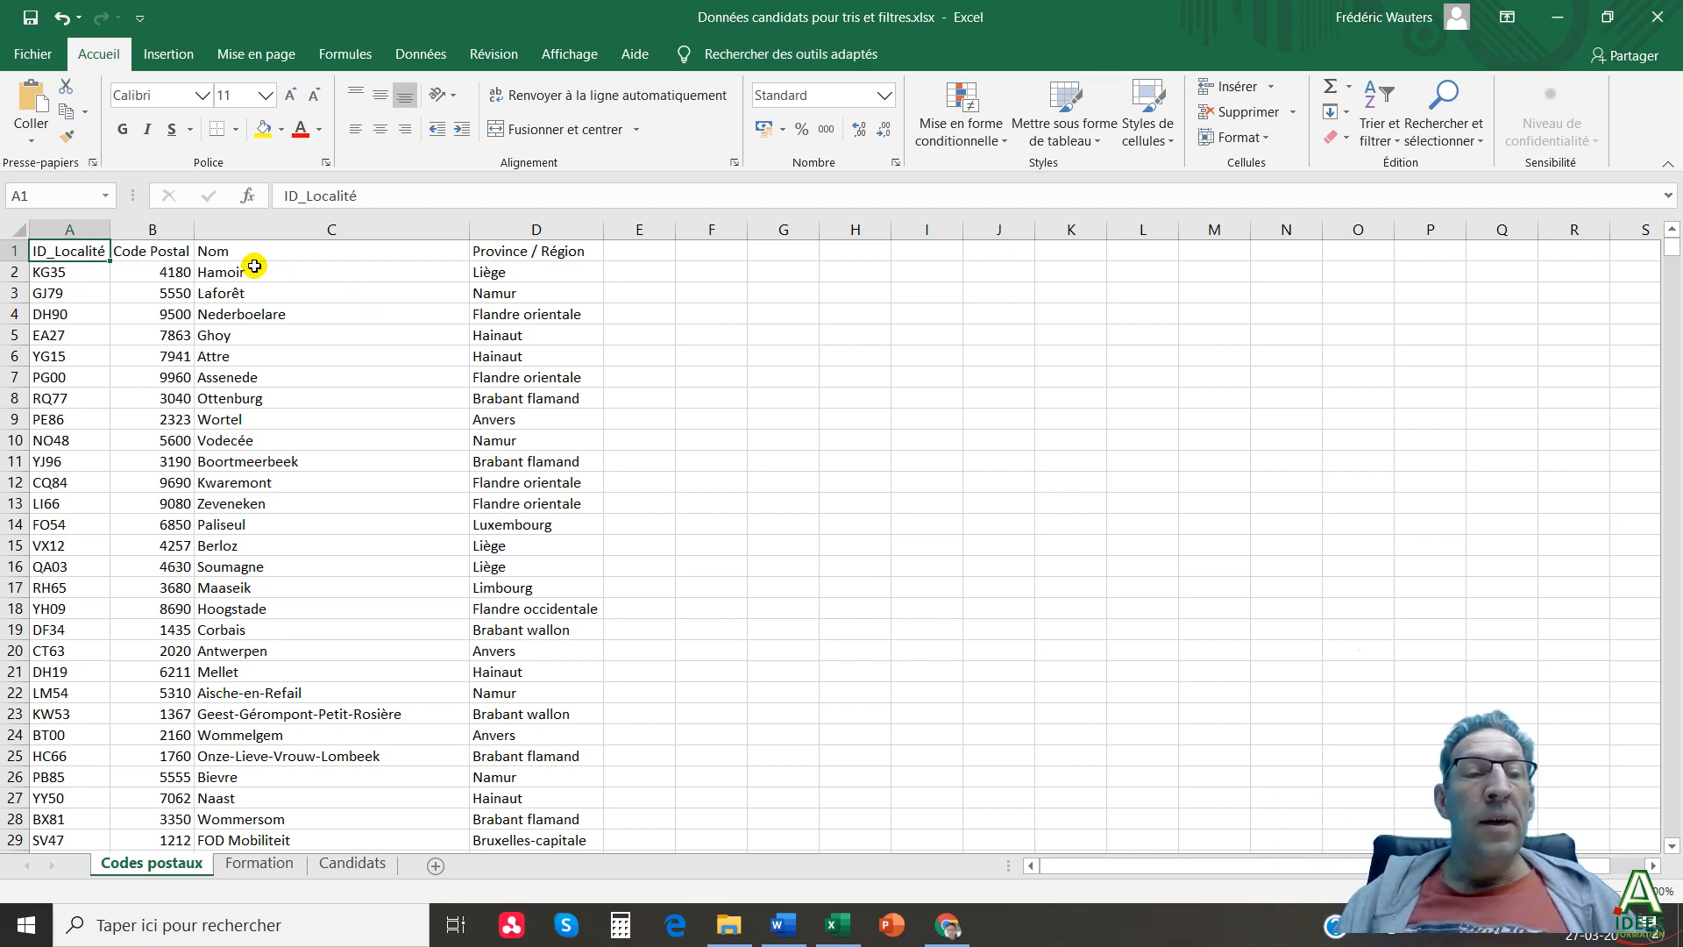
pyautogui.click(298, 279)
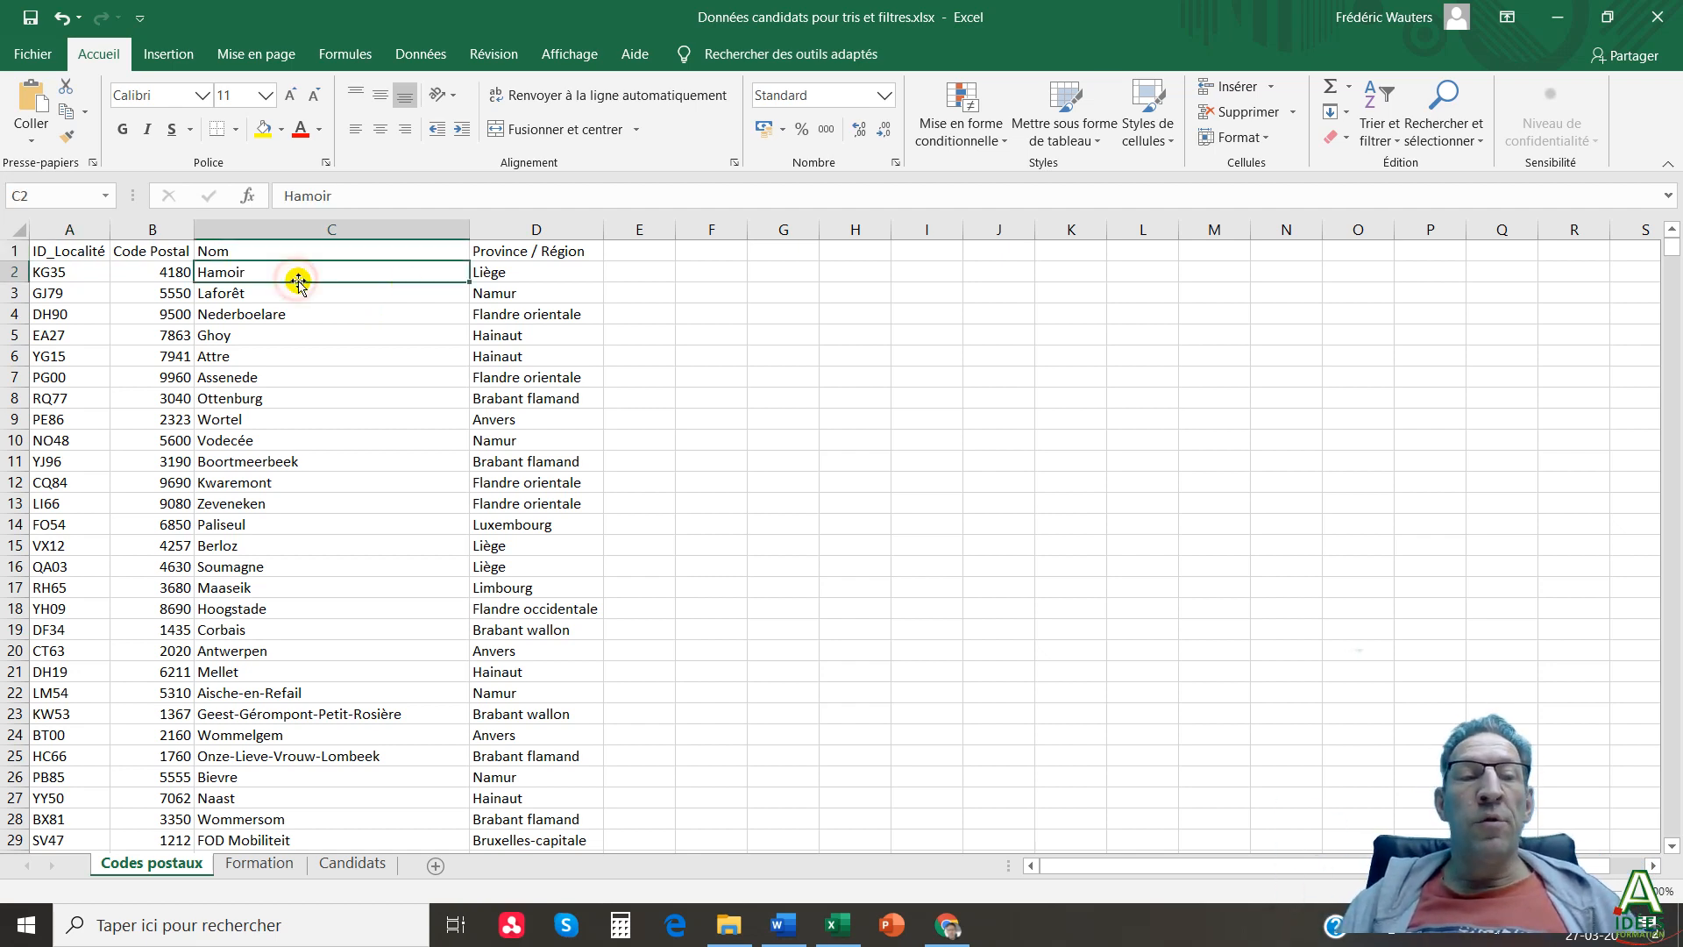
pyautogui.click(732, 271)
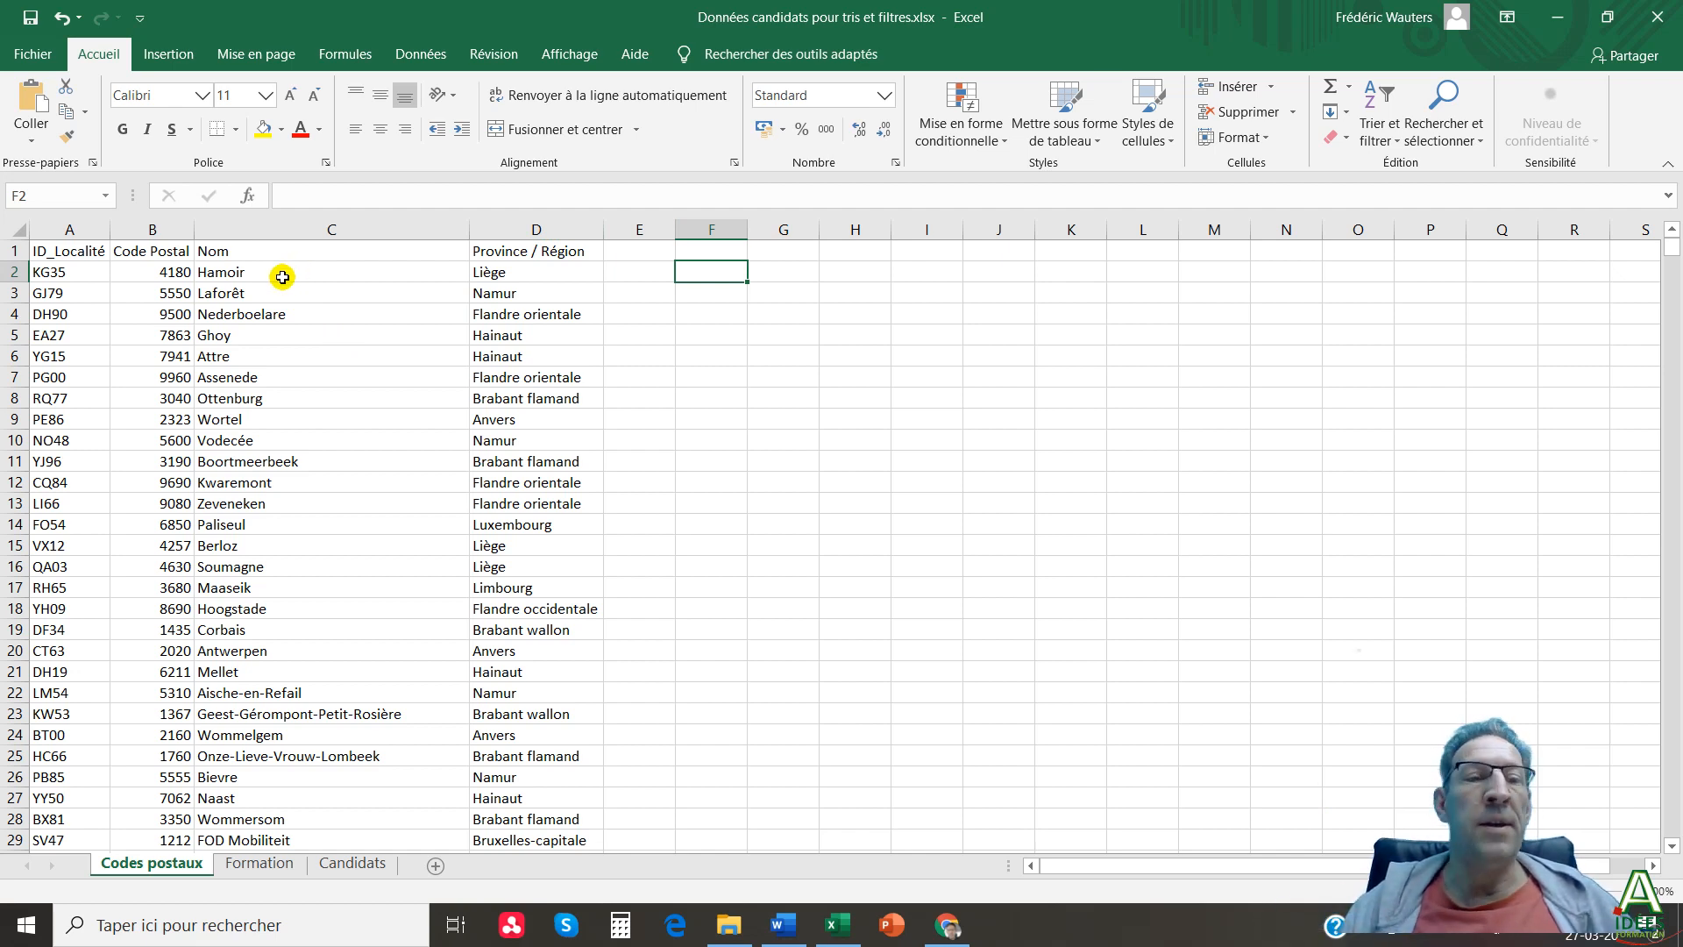
# Sort the Codes postaux list from A to Z by the Nom column, extending the selection to the adjacent data.
pyautogui.click(245, 230)
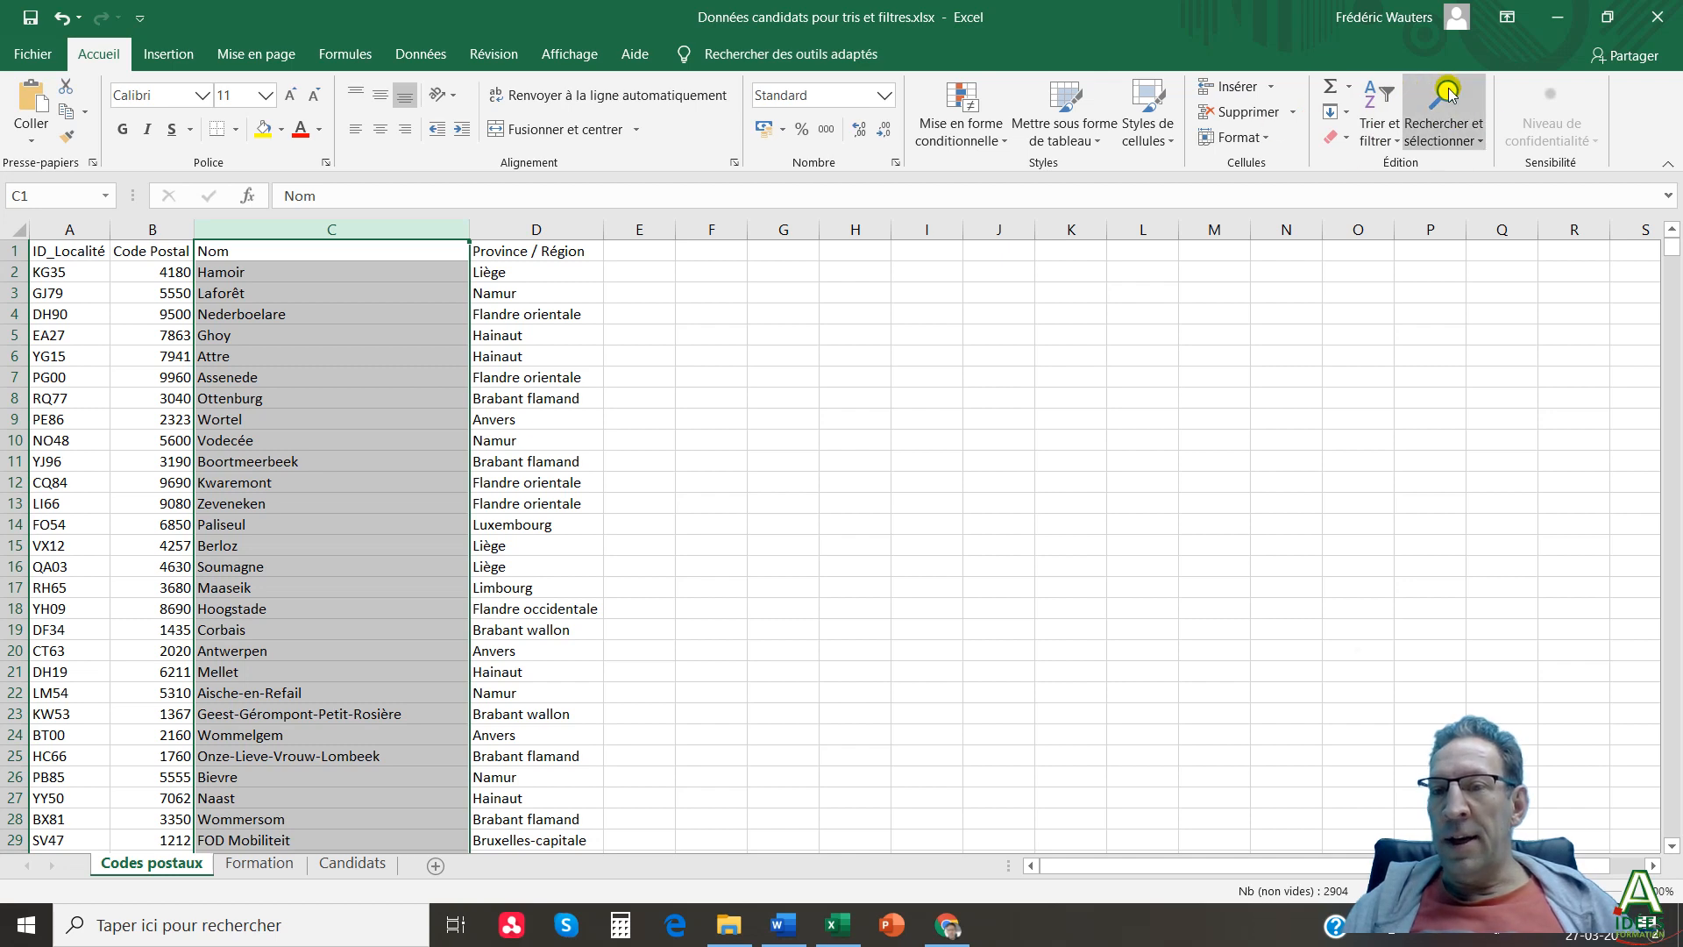
pyautogui.click(1396, 143)
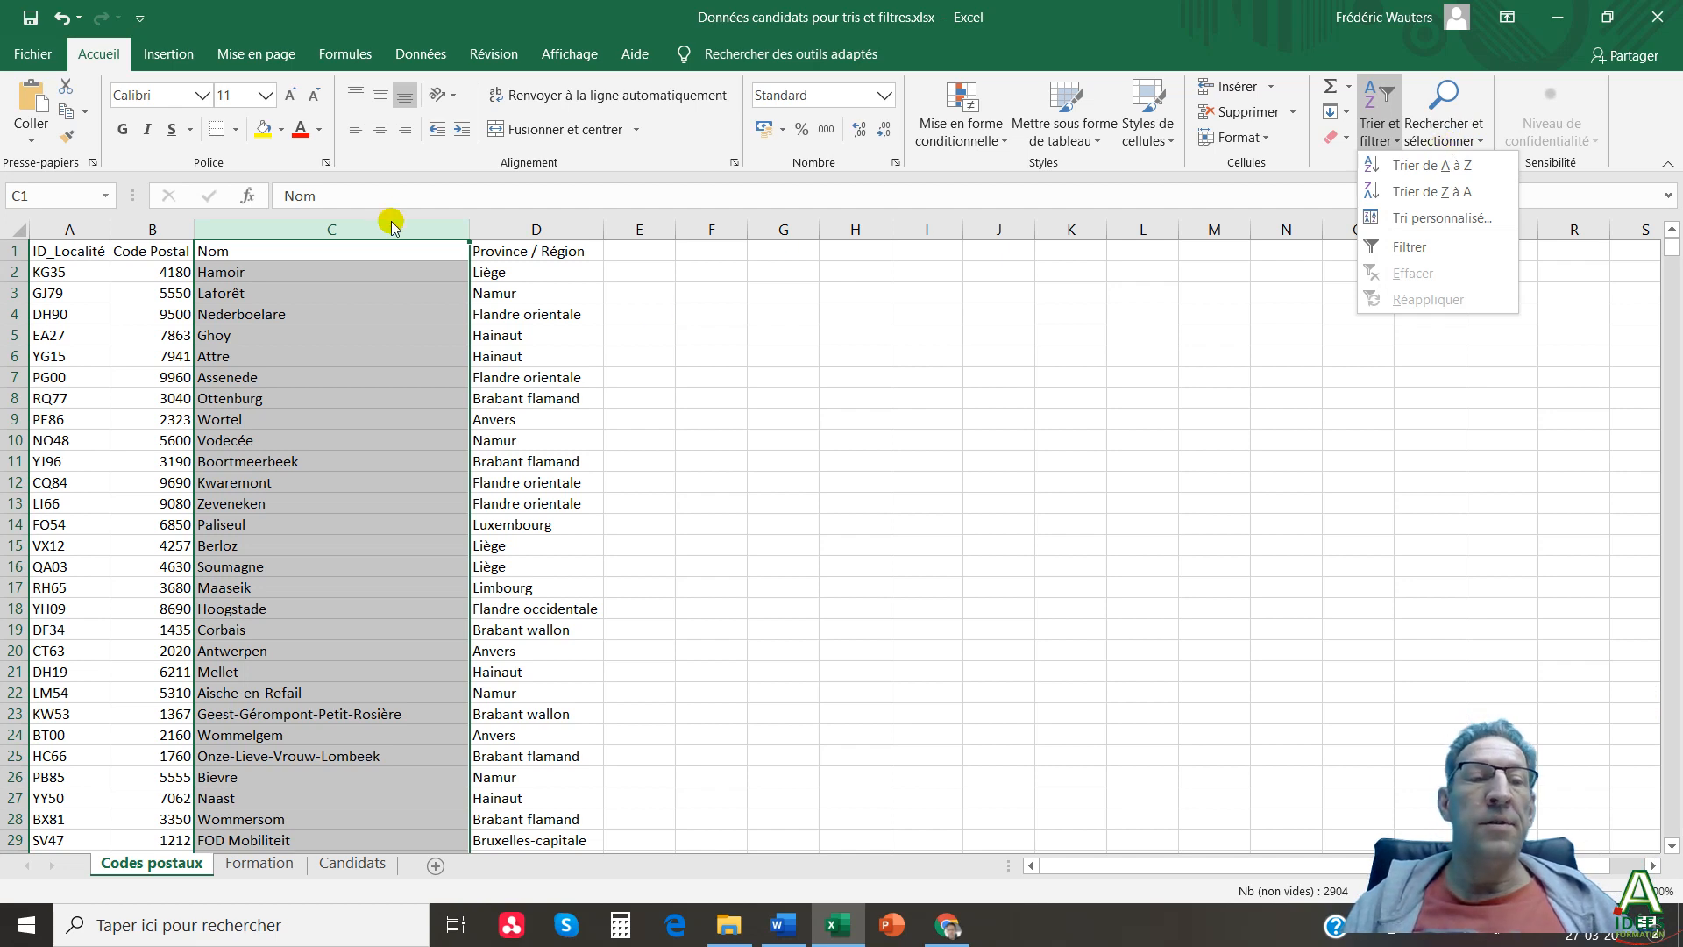
pyautogui.click(1443, 166)
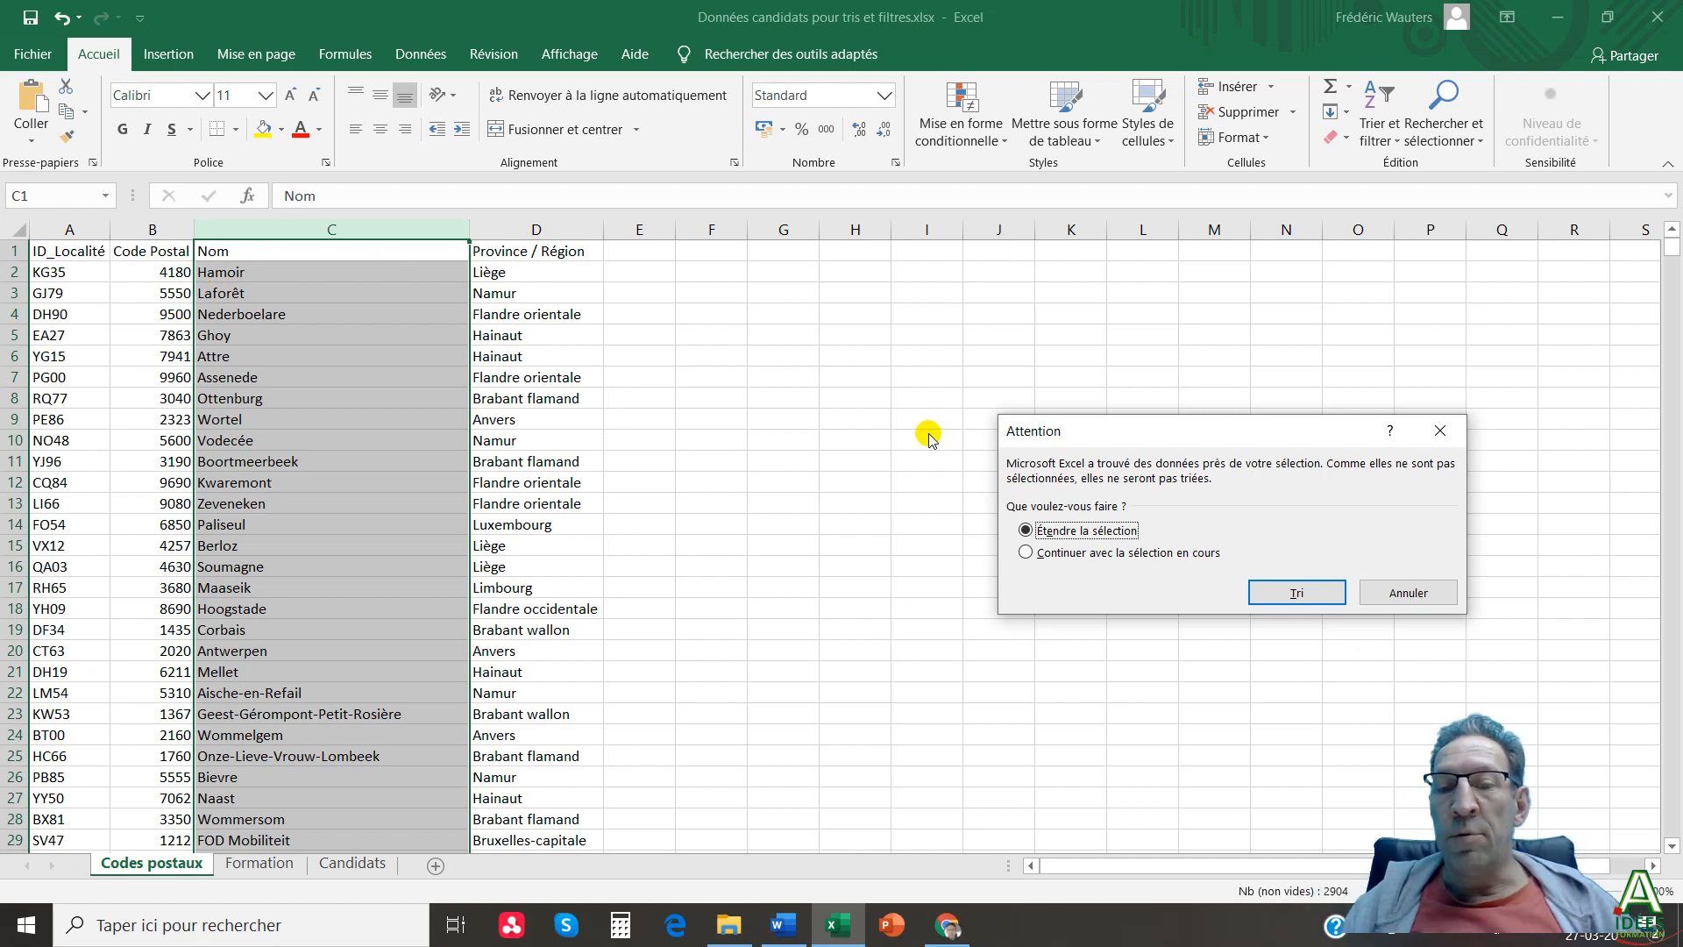
pyautogui.click(1061, 559)
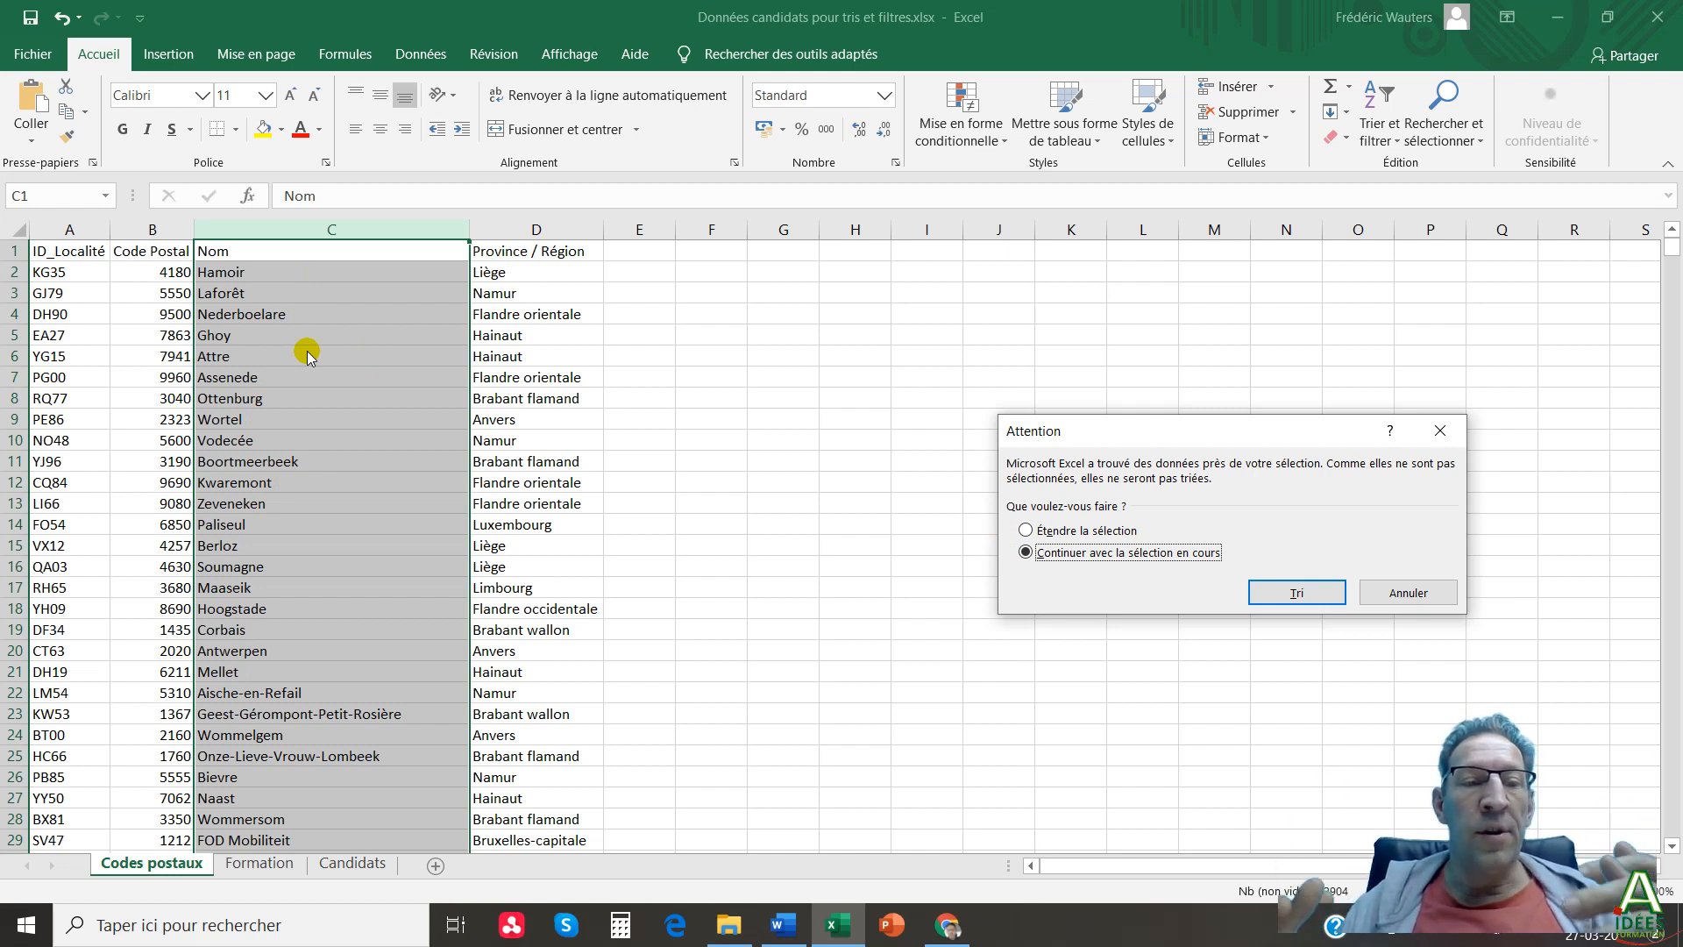
pyautogui.click(1026, 529)
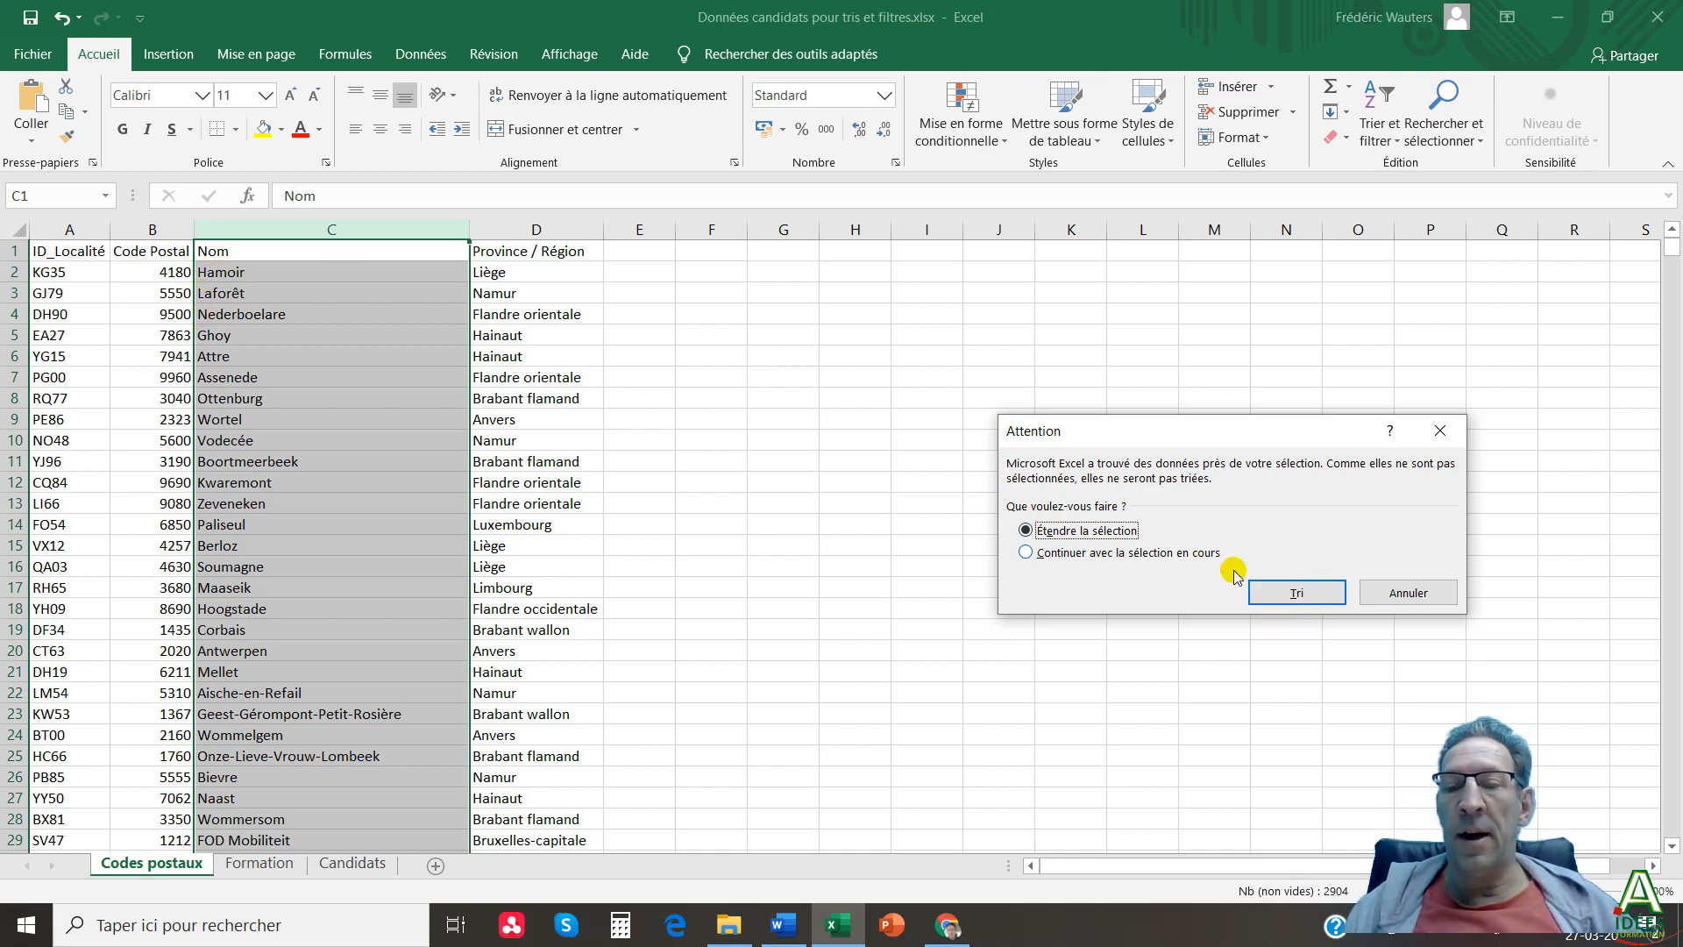
pyautogui.click(1290, 594)
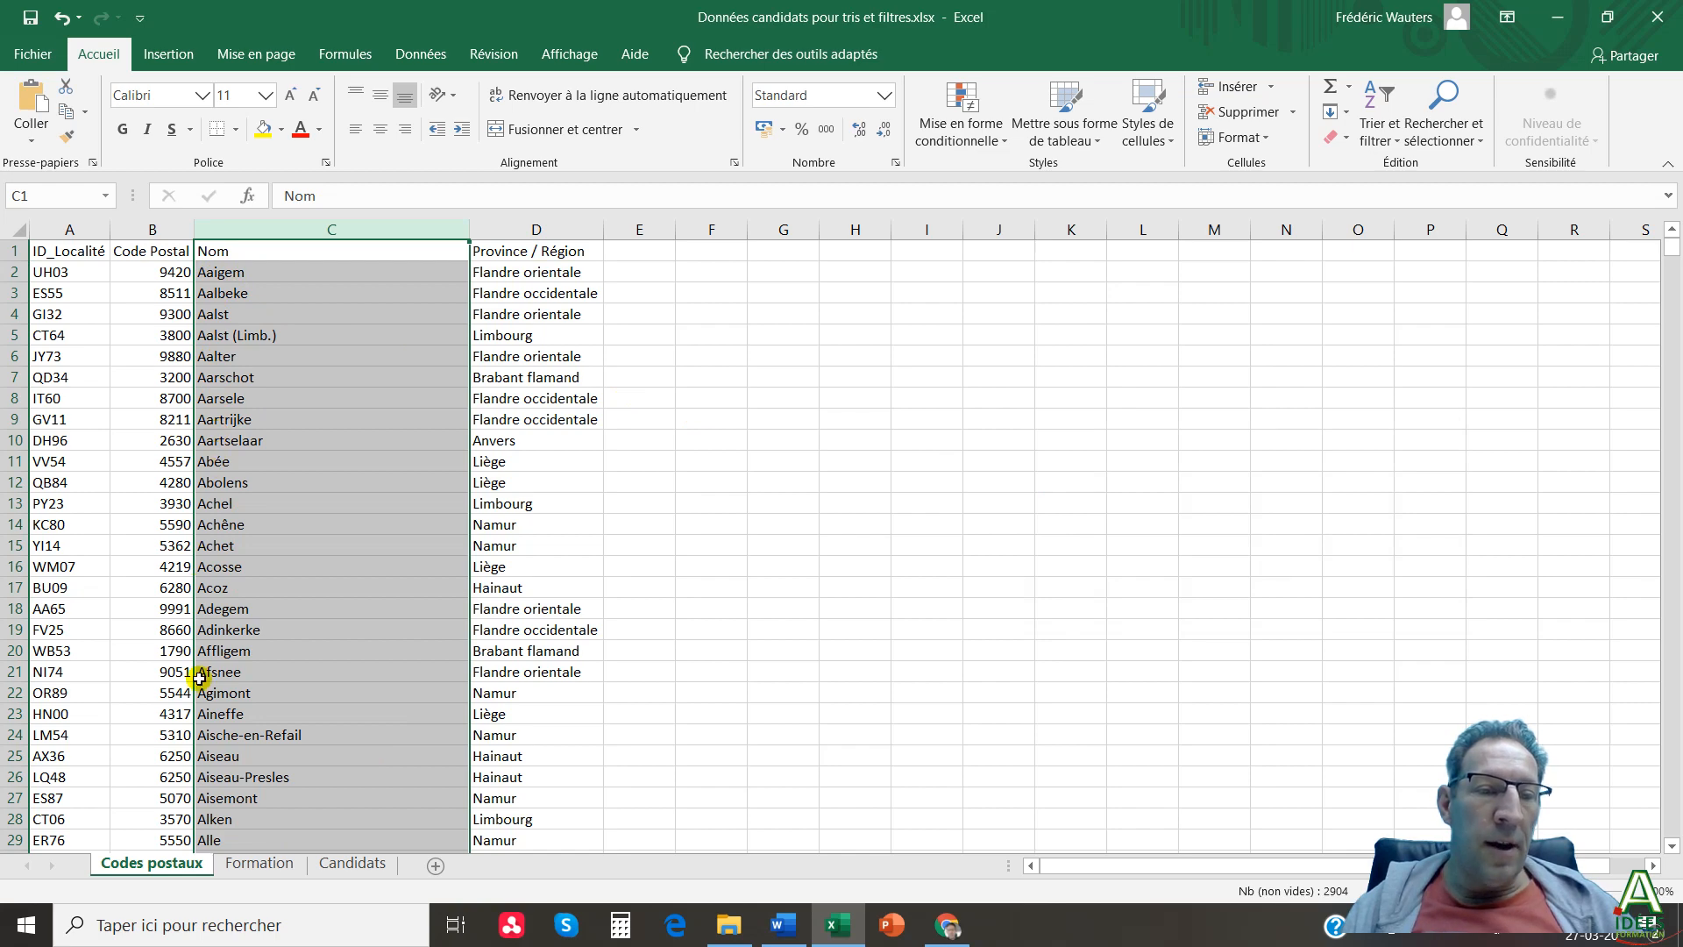
# Check the alphabetical order of the localities and the Acoz row in the sorted list.
pyautogui.scroll(-4, 224, 739)
pyautogui.scroll(-11, 227, 741)
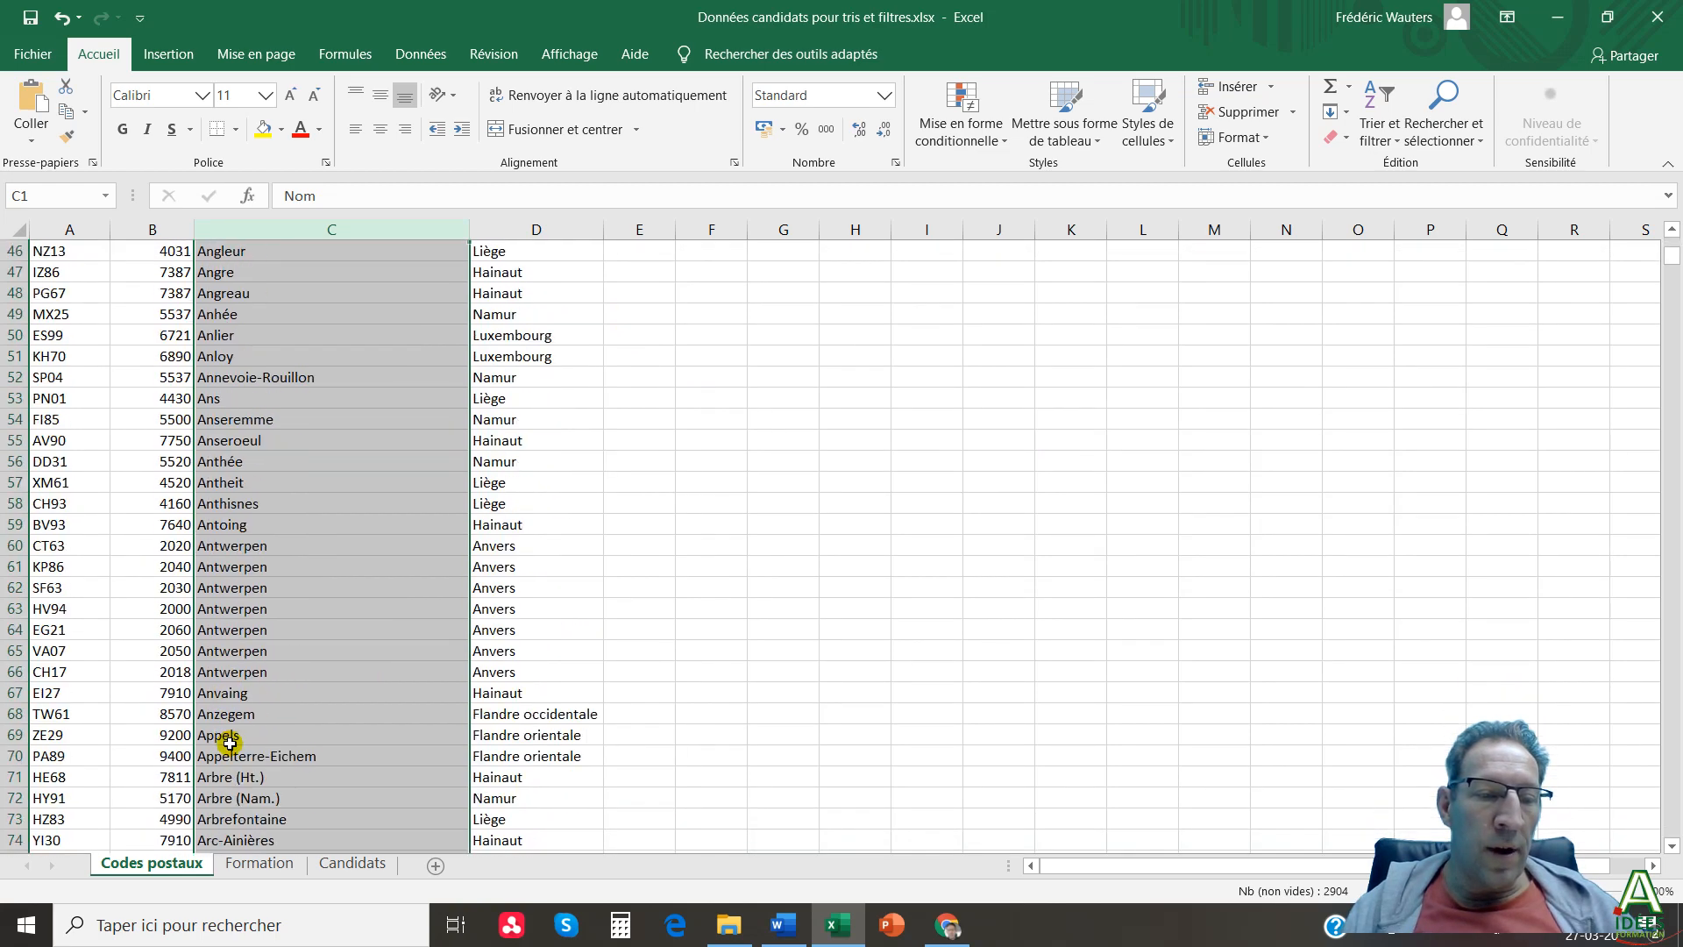
pyautogui.scroll(-13, 229, 742)
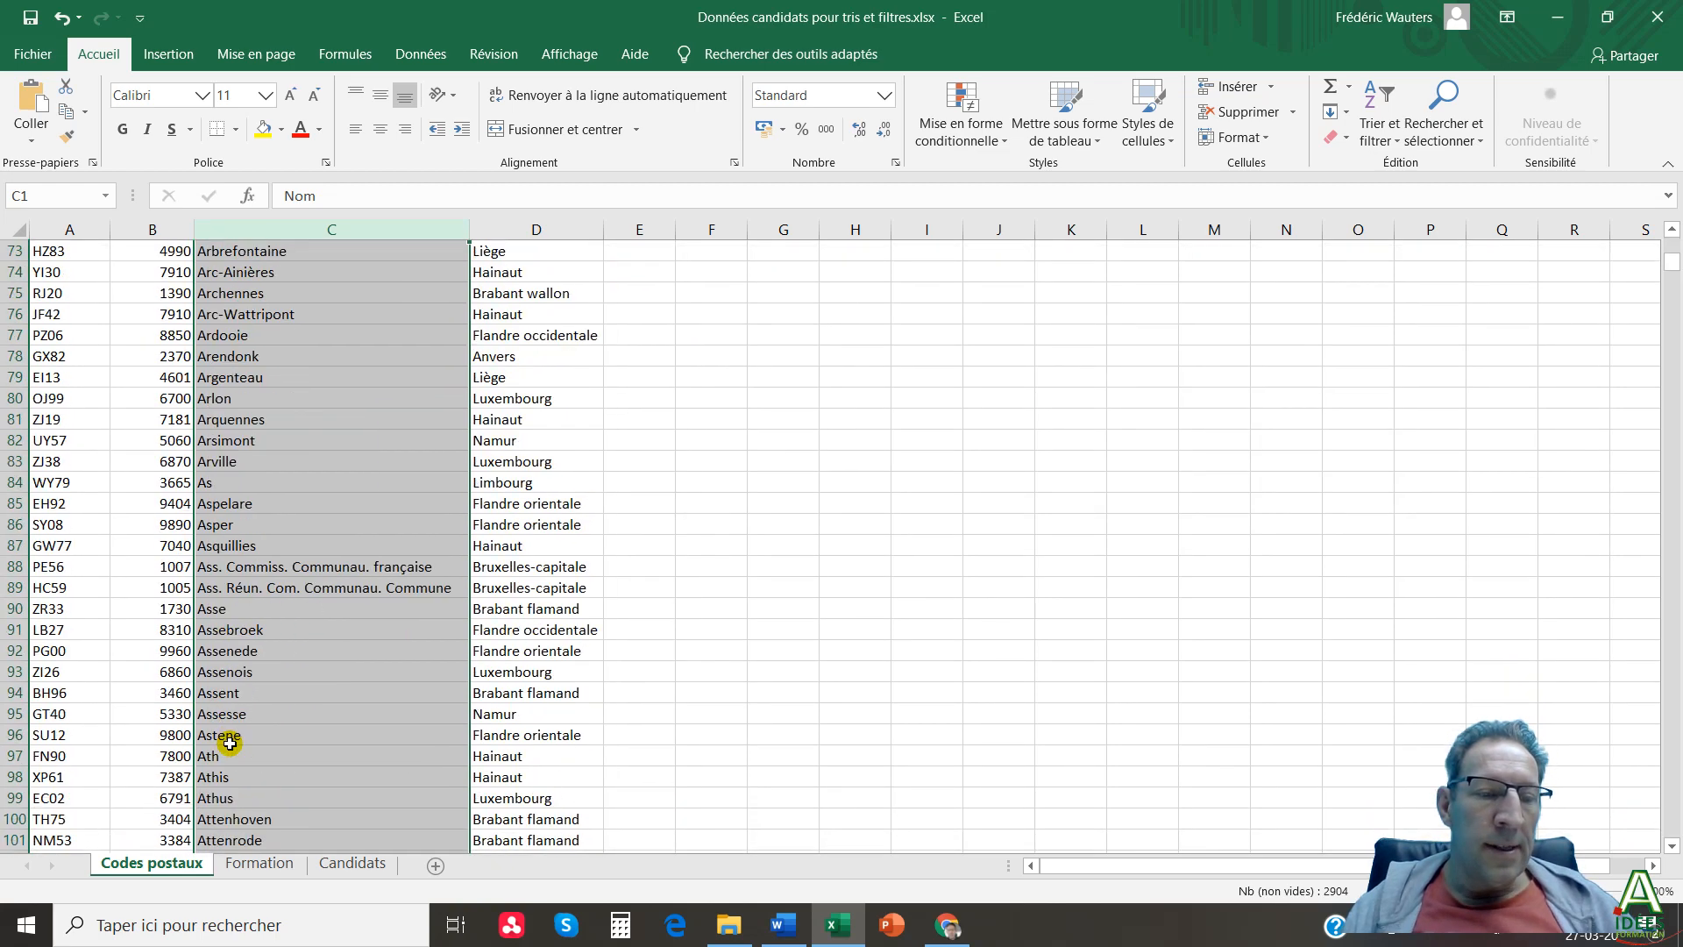
pyautogui.scroll(-16, 230, 742)
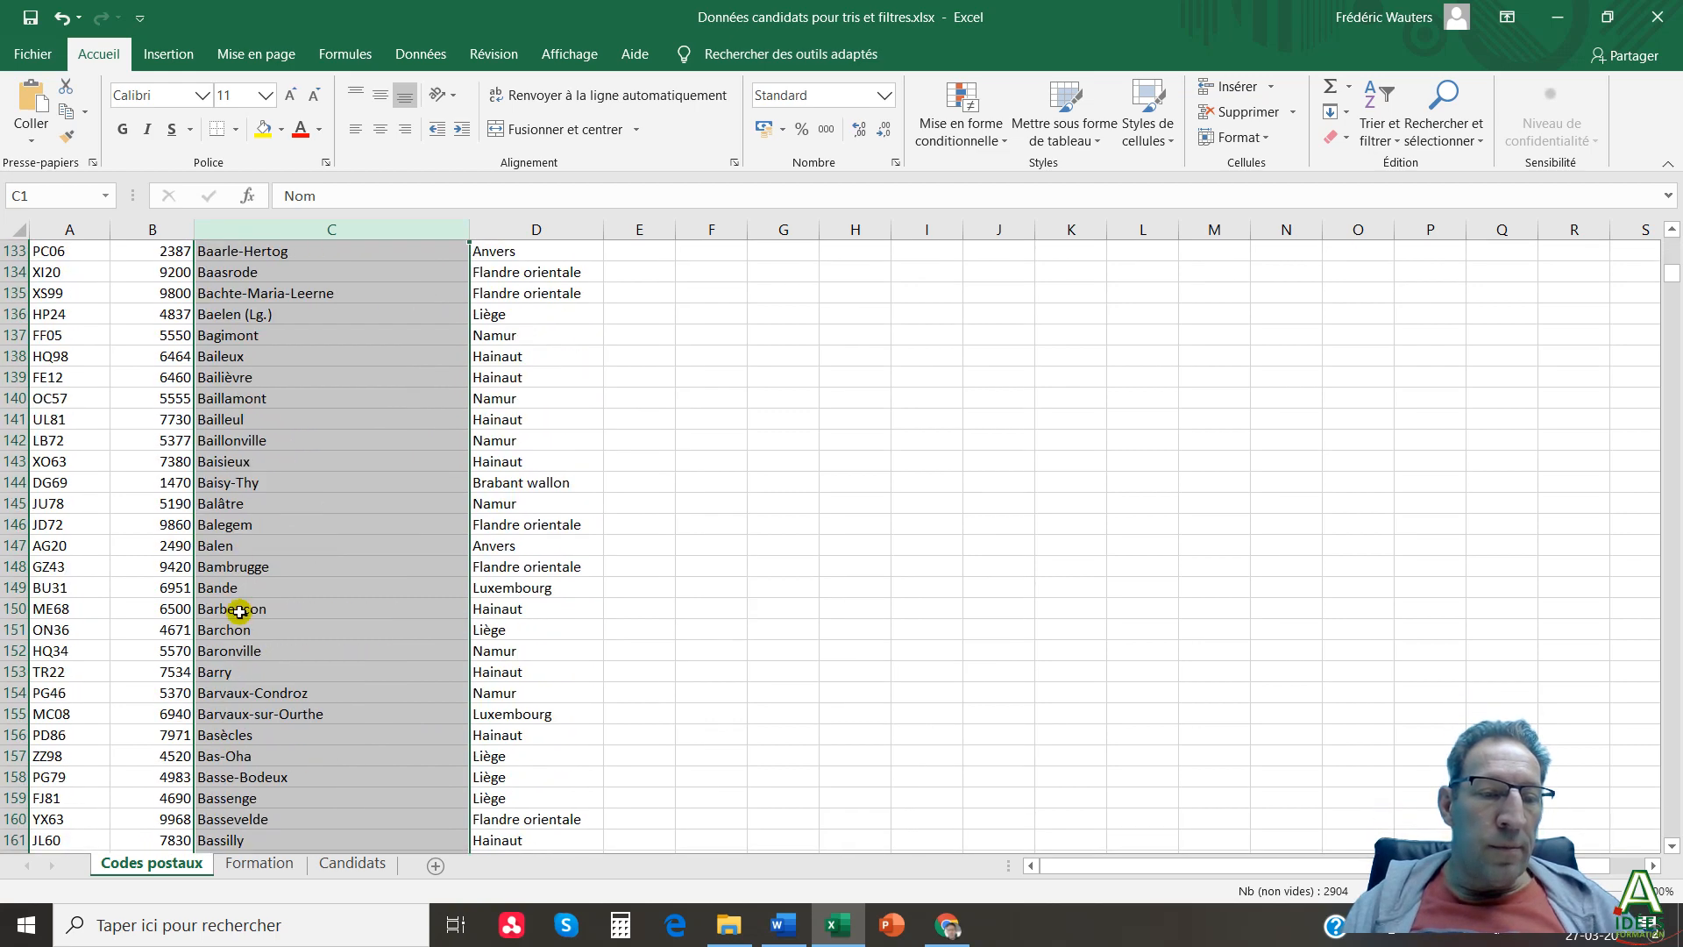
pyautogui.scroll(-14, 254, 653)
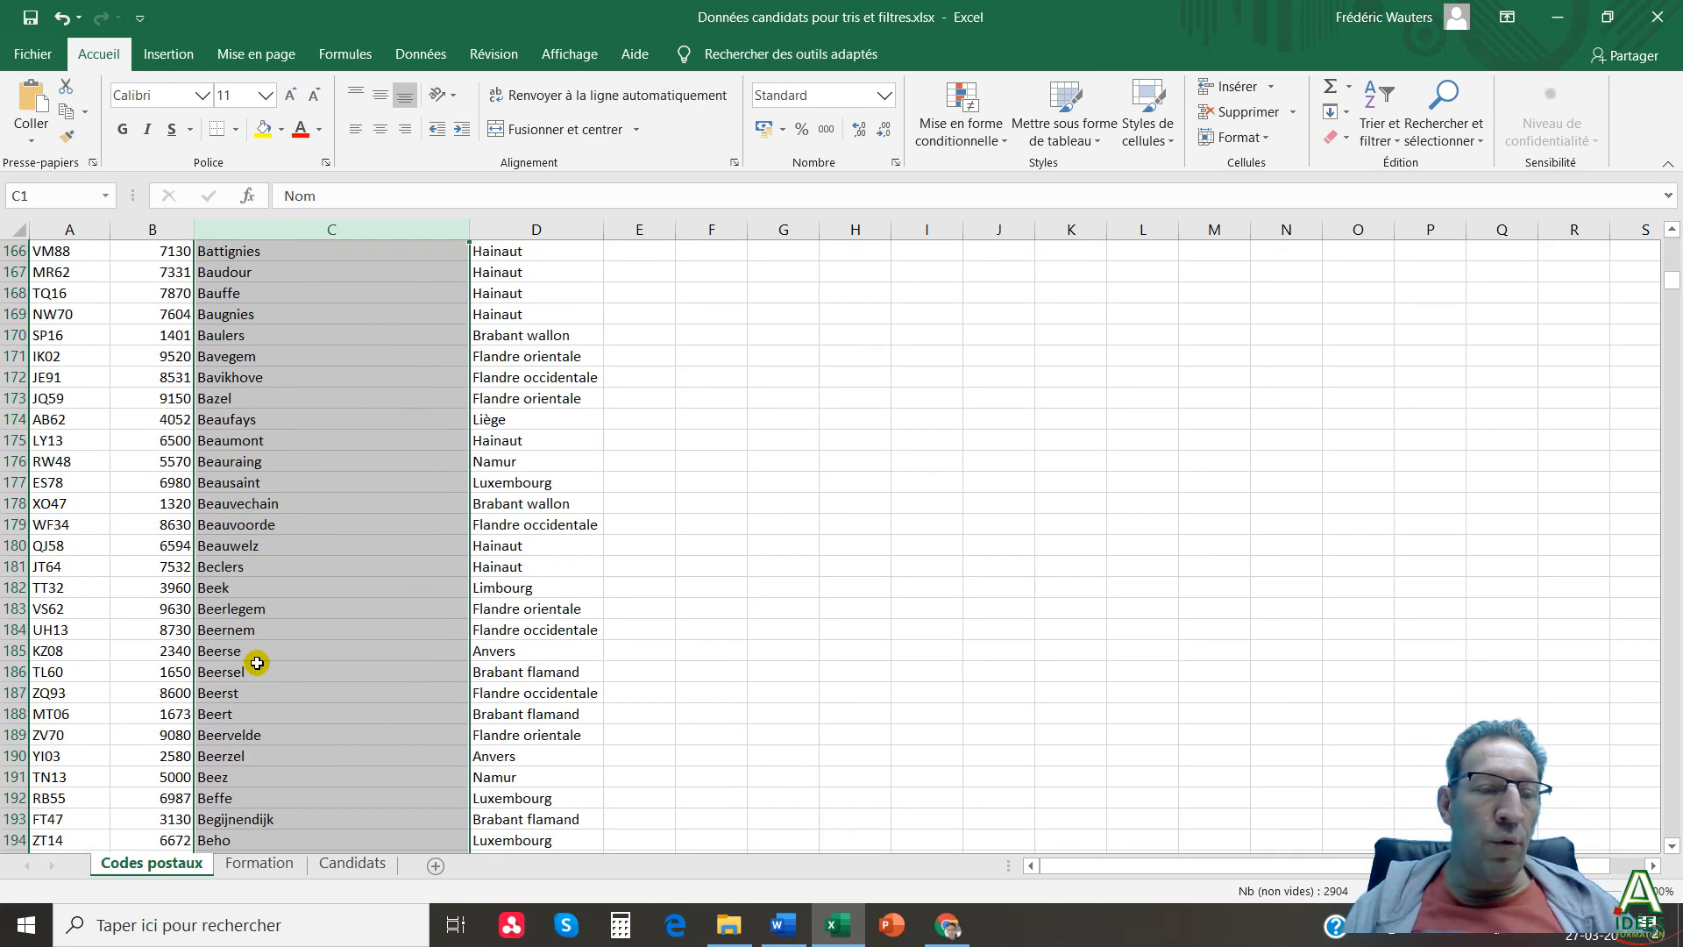
pyautogui.scroll(20, 257, 663)
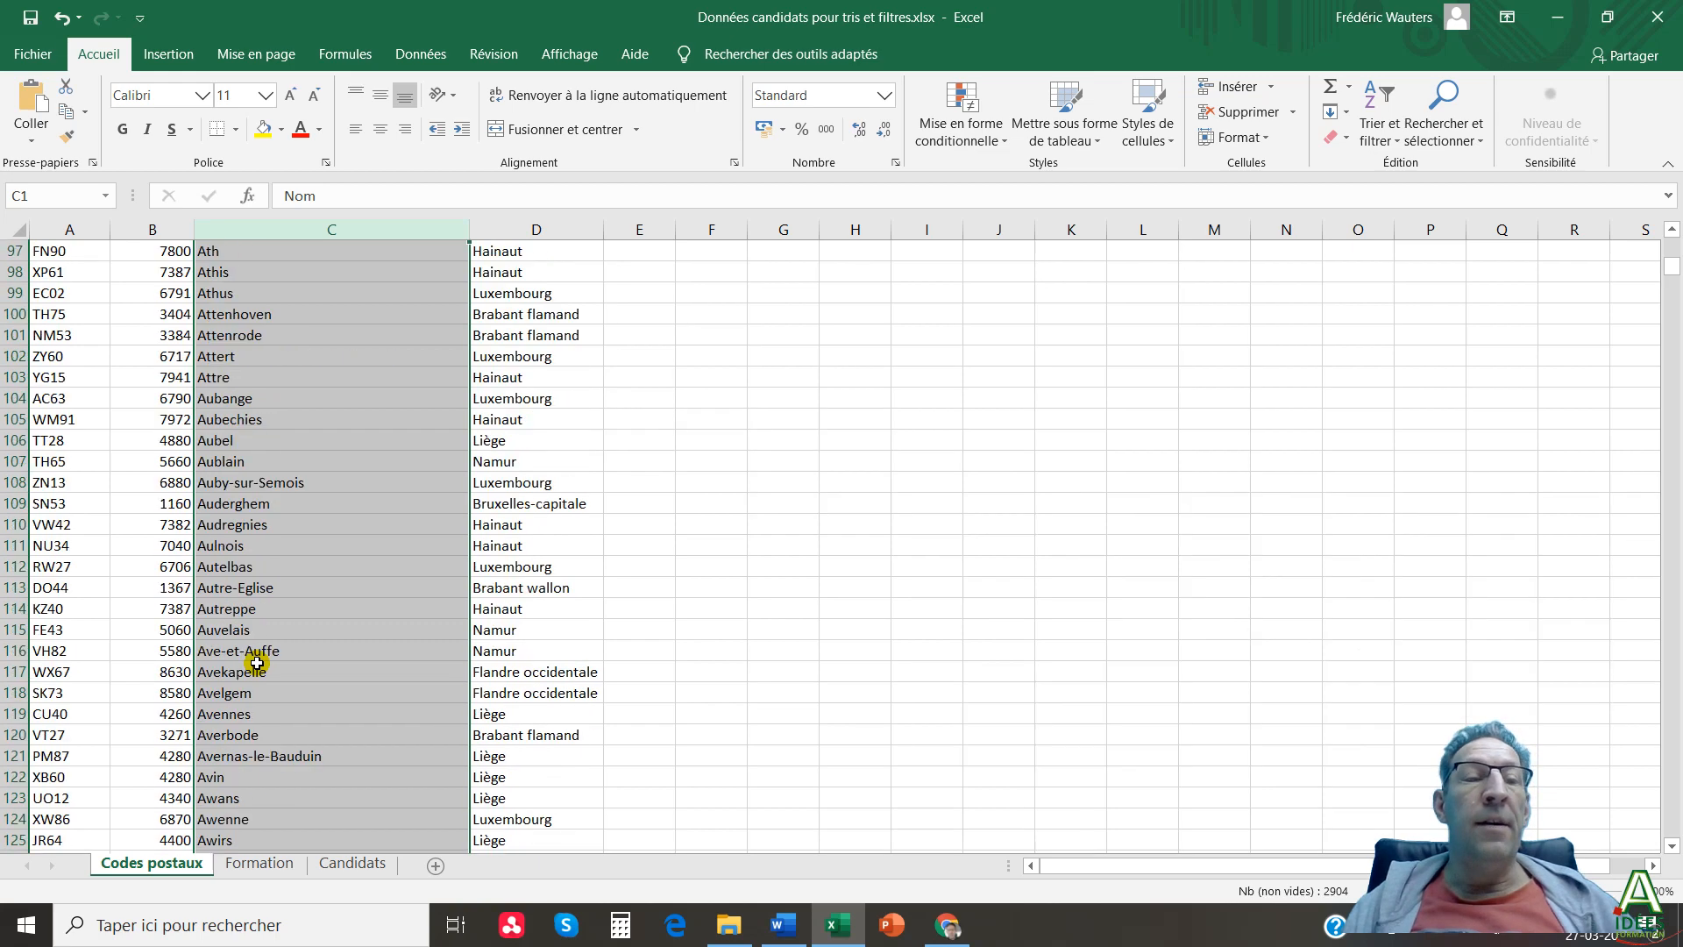
pyautogui.scroll(3, 257, 663)
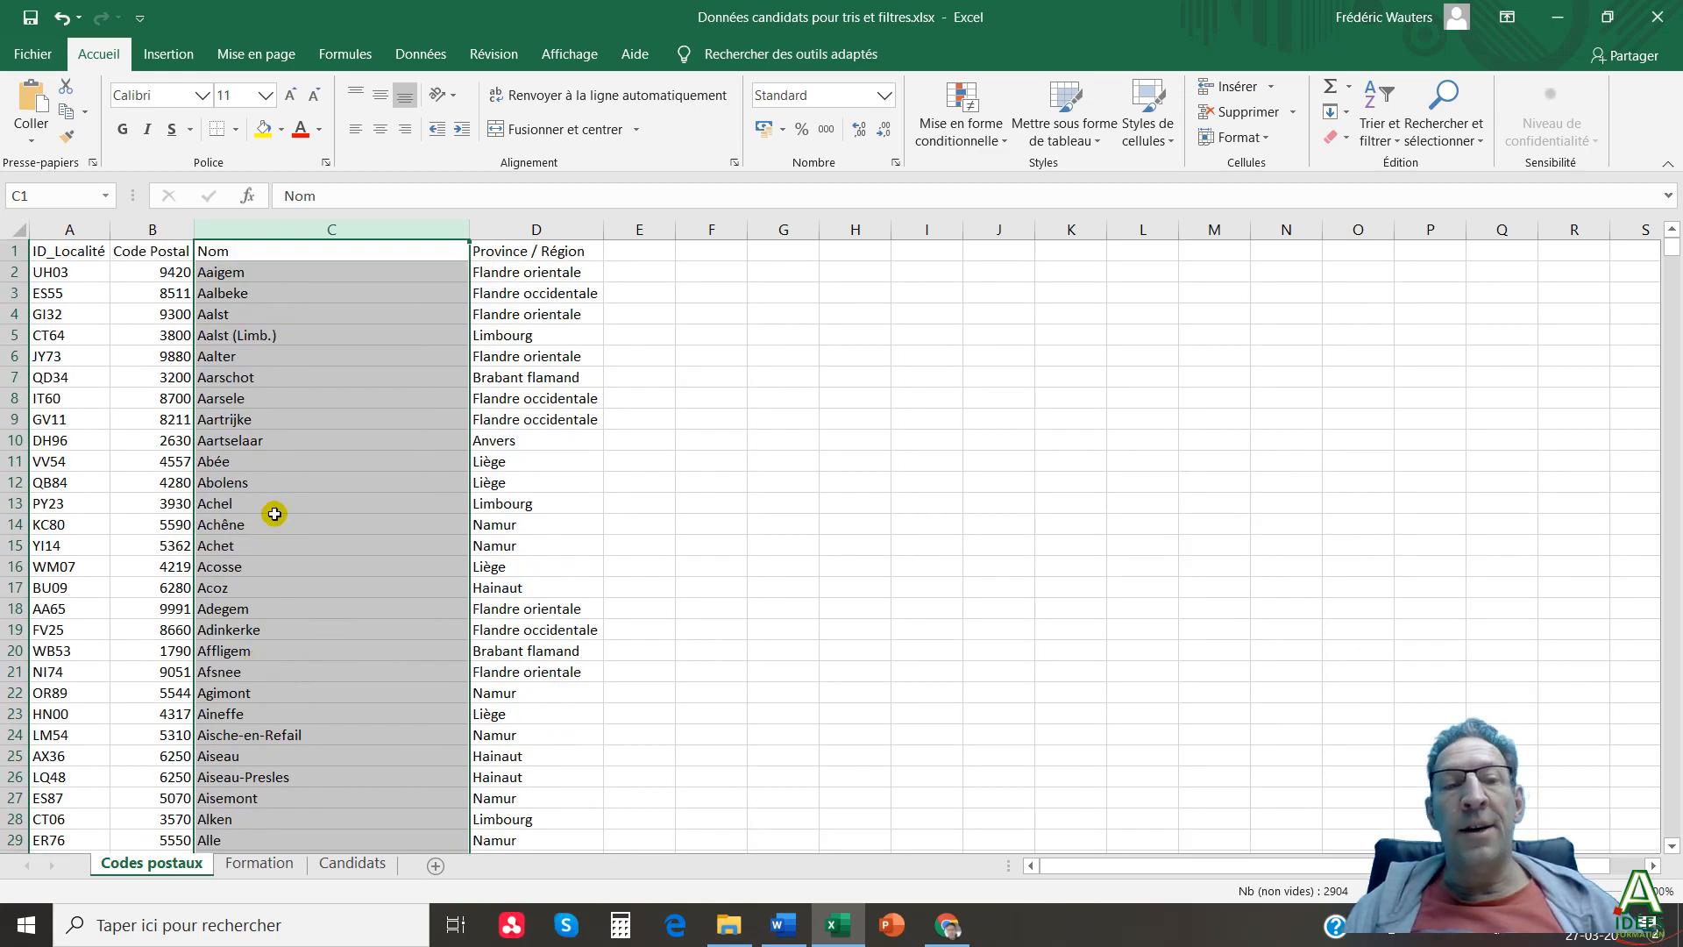
pyautogui.click(276, 282)
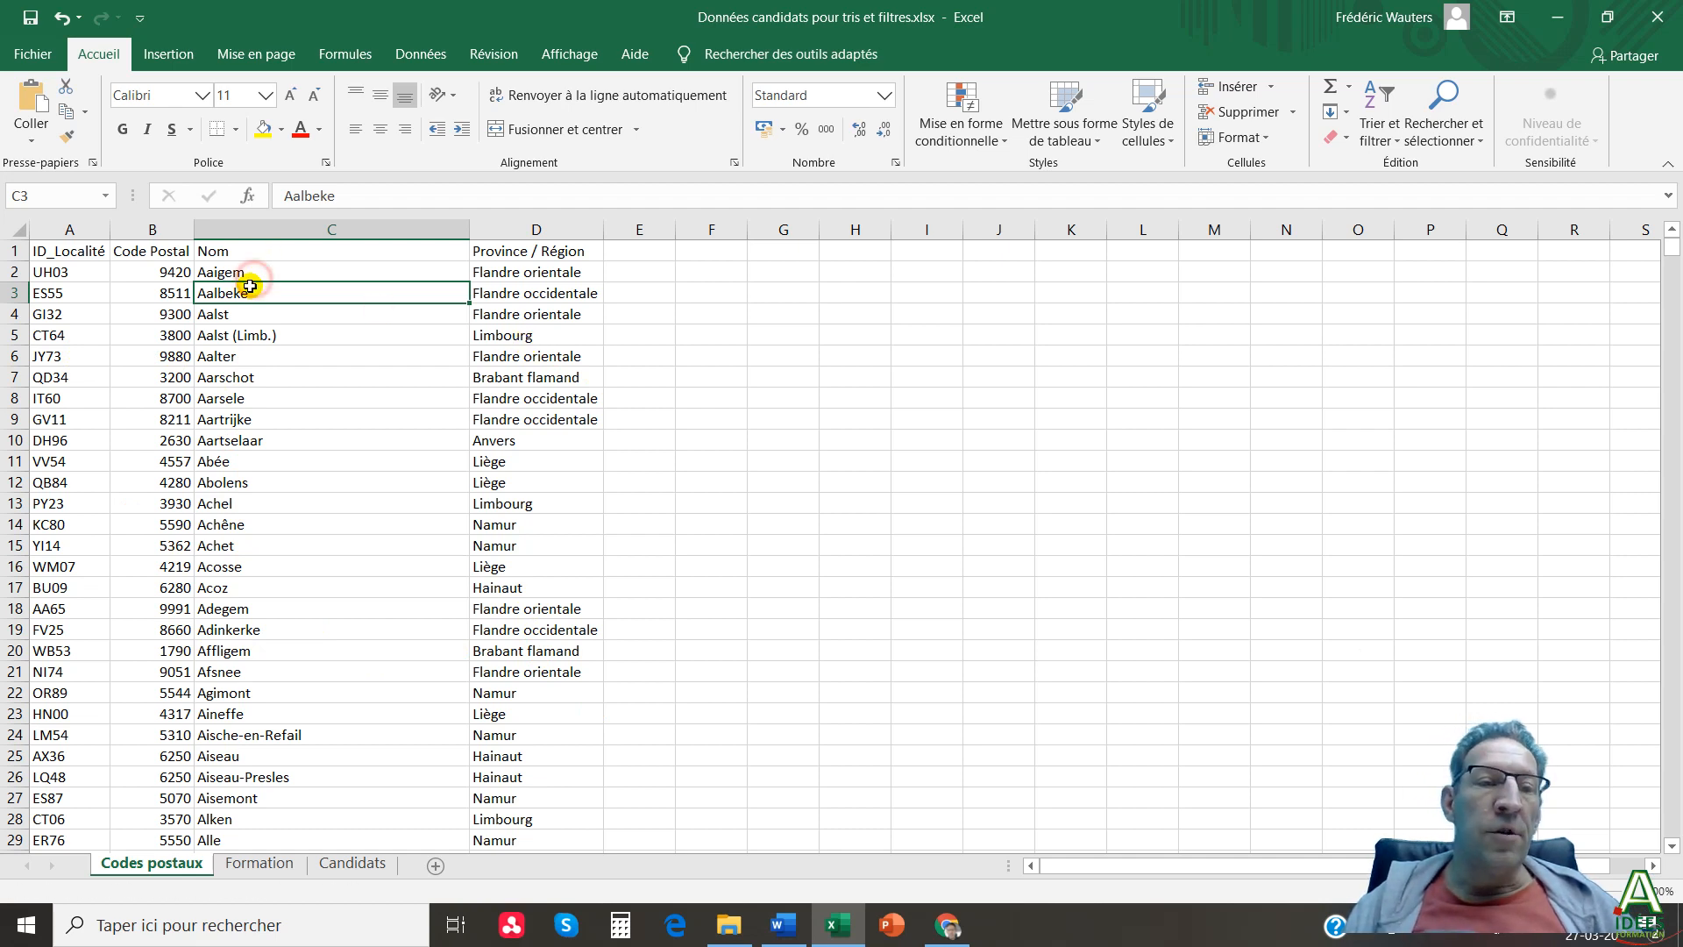
pyautogui.click(263, 587)
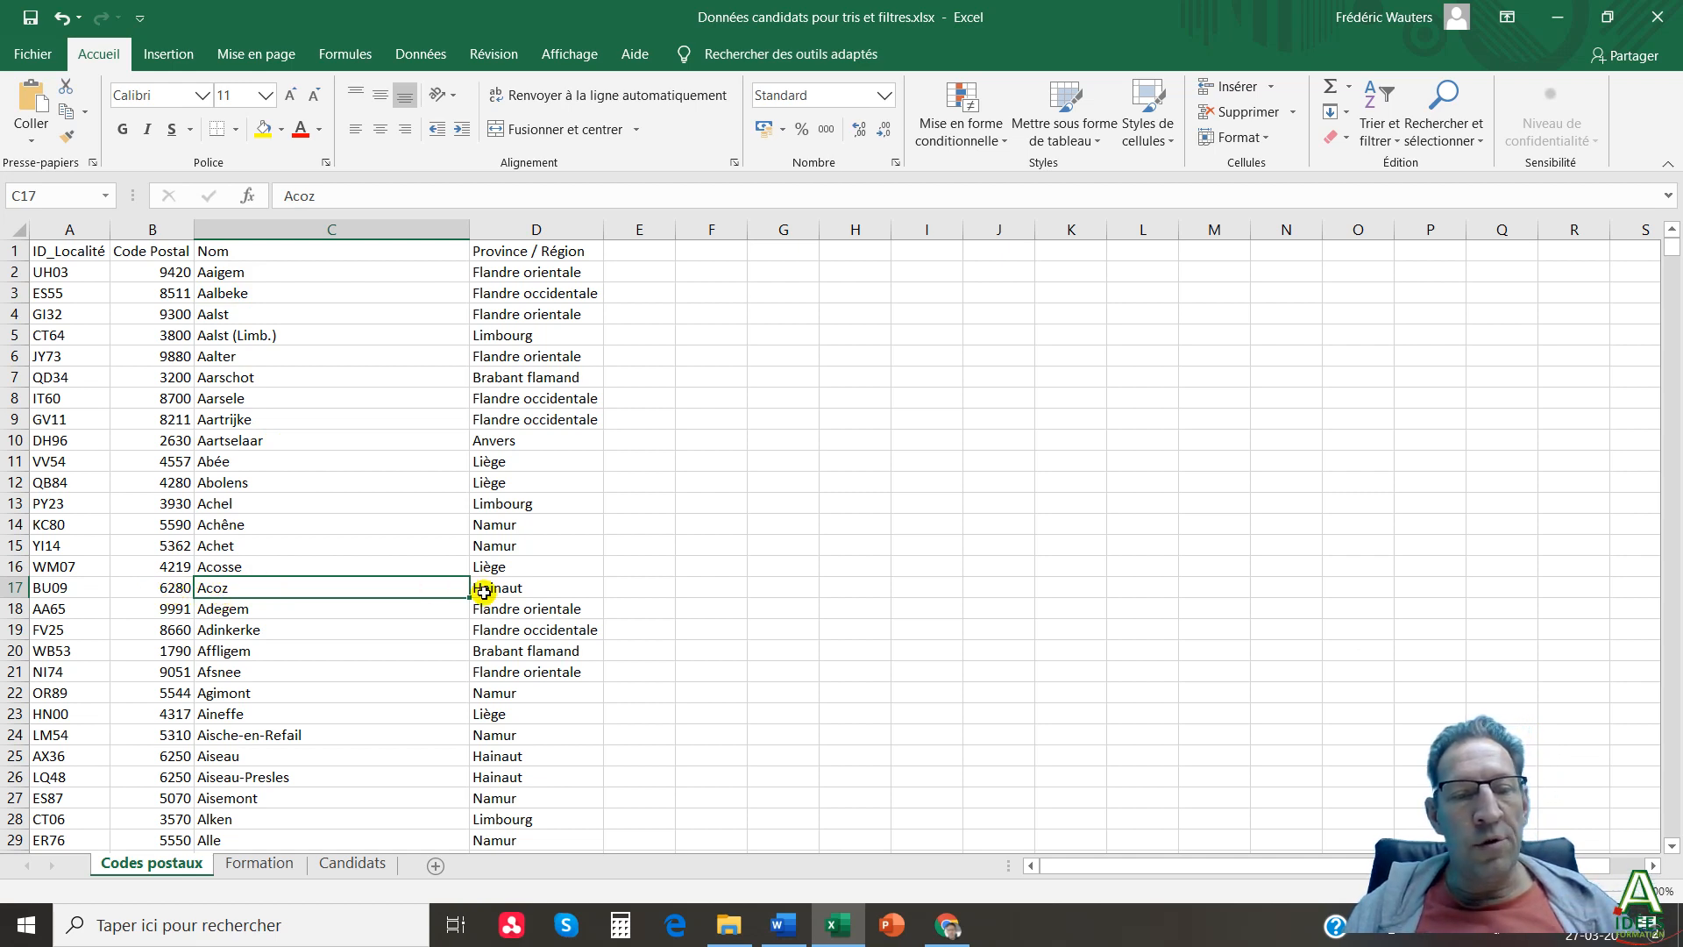
# Undo the sort by Nom and search the Codes postaux sheet for acoz to locate its row in the original order.
pyautogui.click(65, 19)
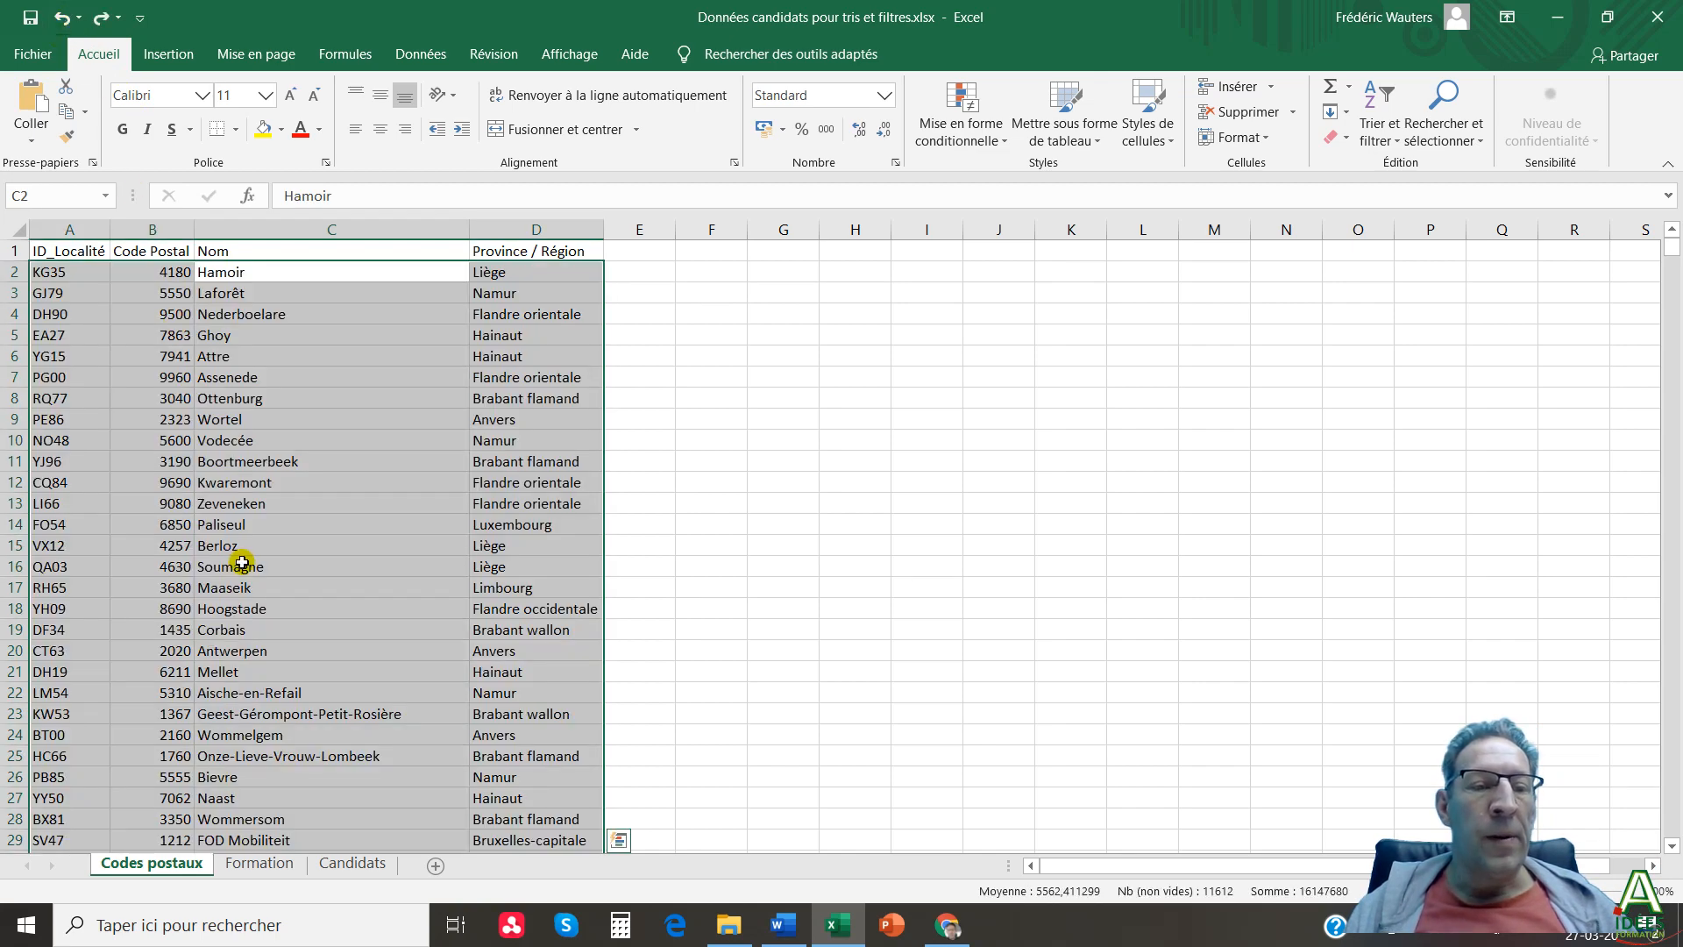
pyautogui.click(241, 565)
pyautogui.hotkey('ctrl', 'f')
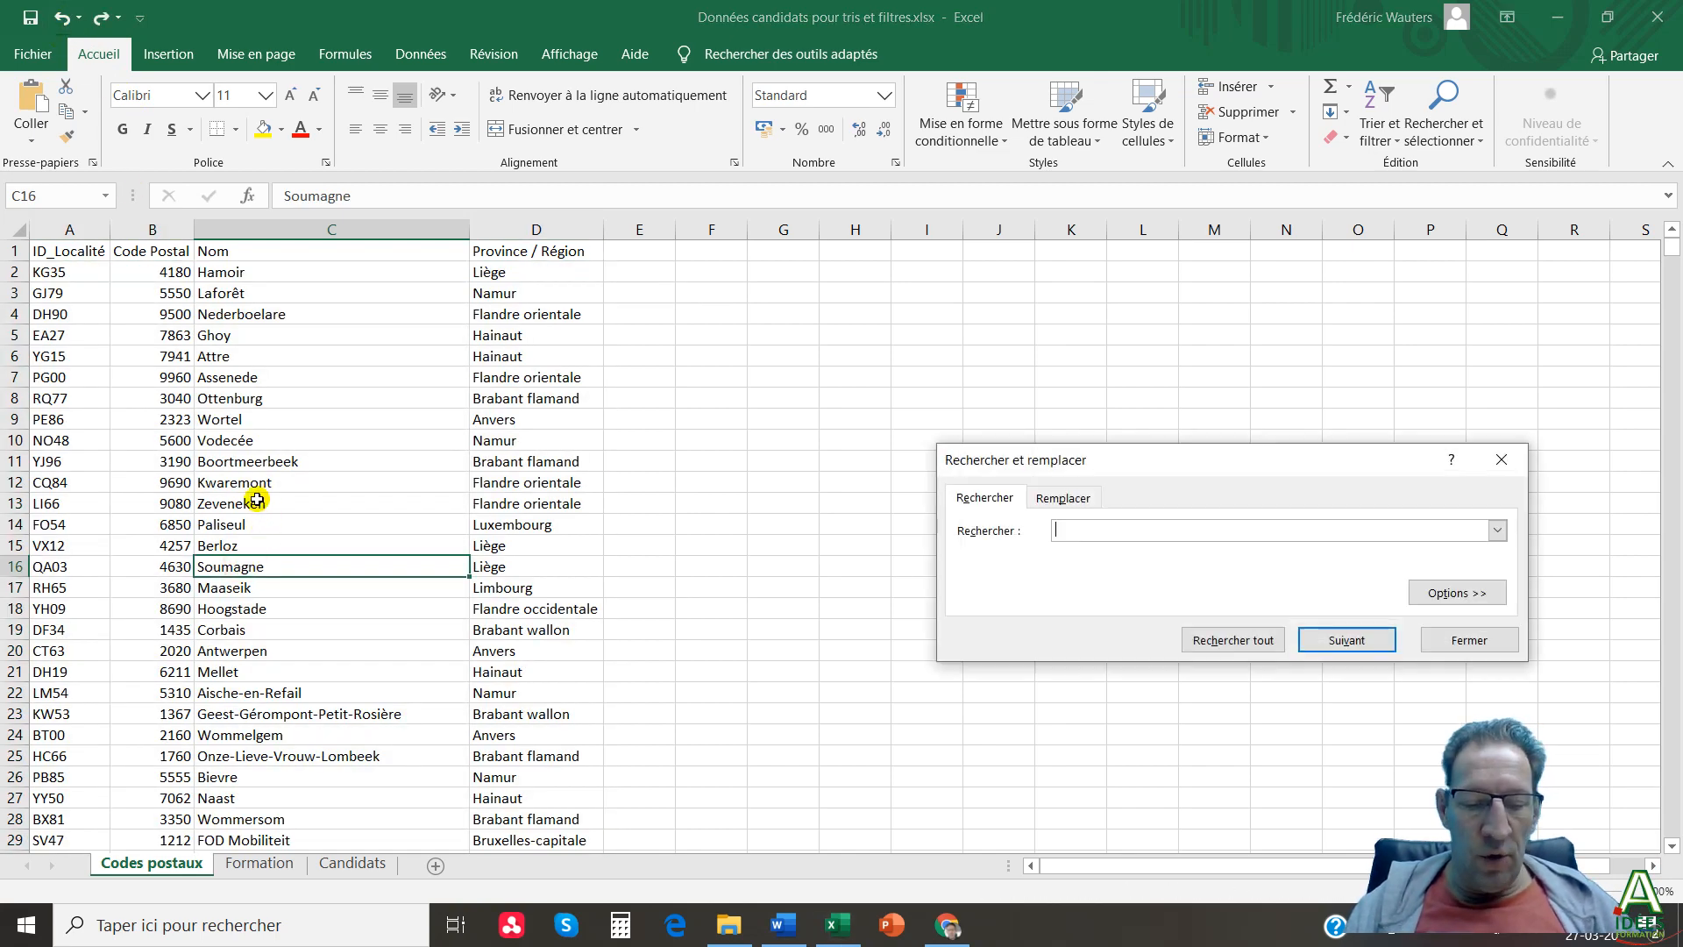
pyautogui.press('Return')
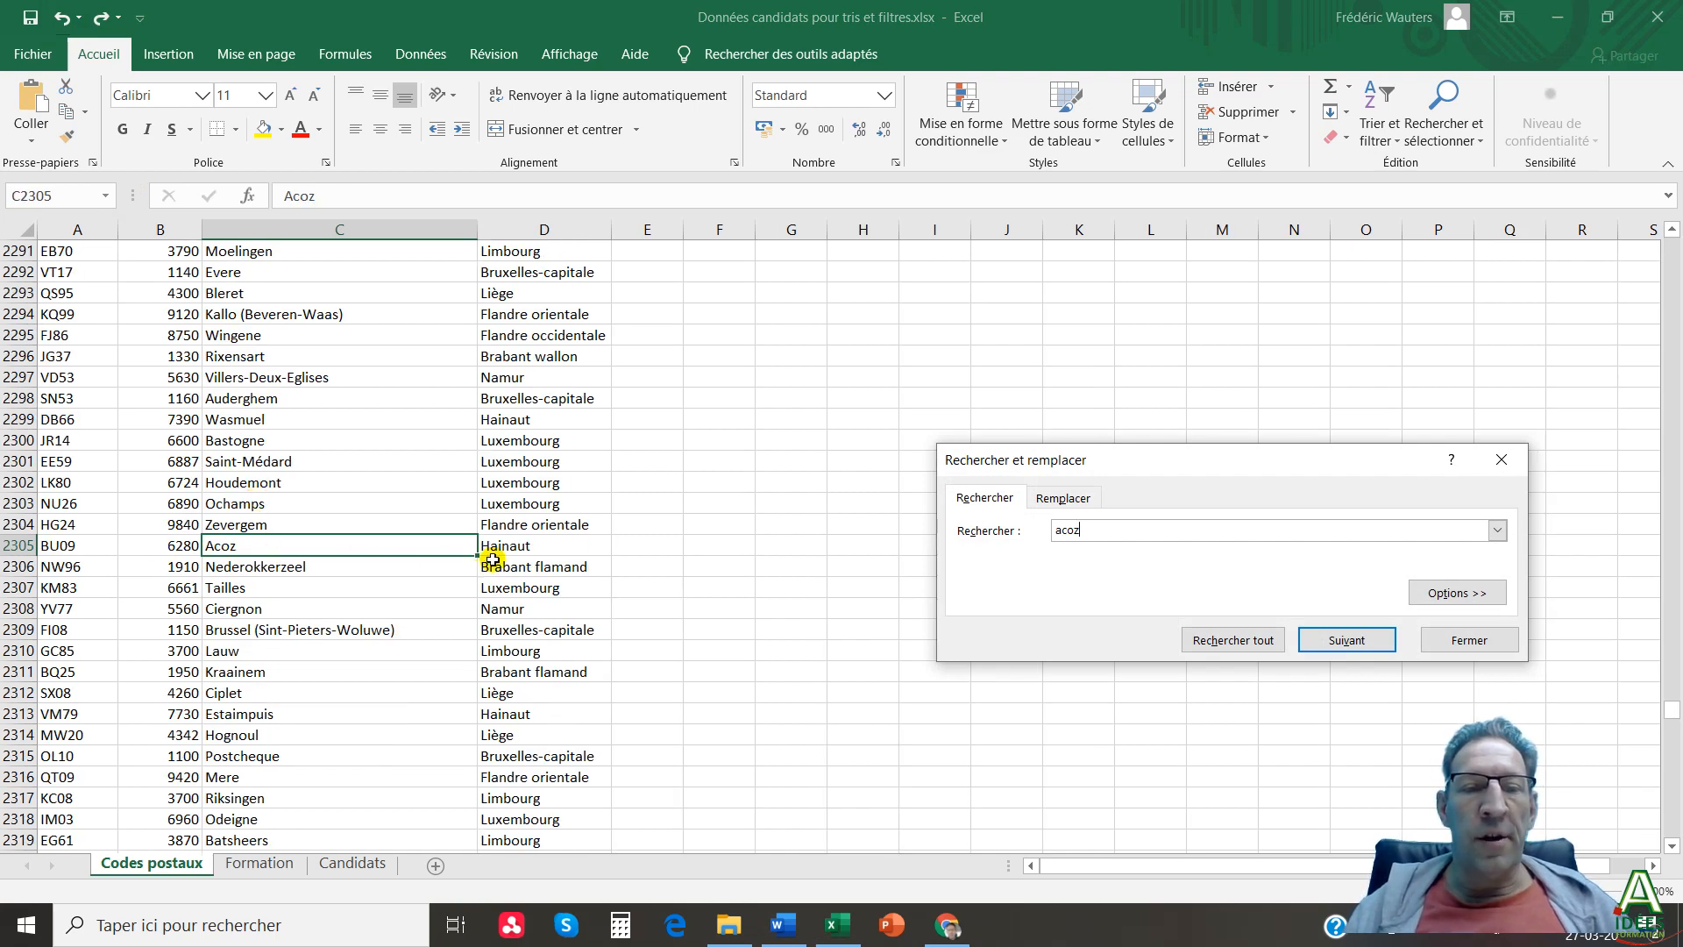
pyautogui.click(1464, 637)
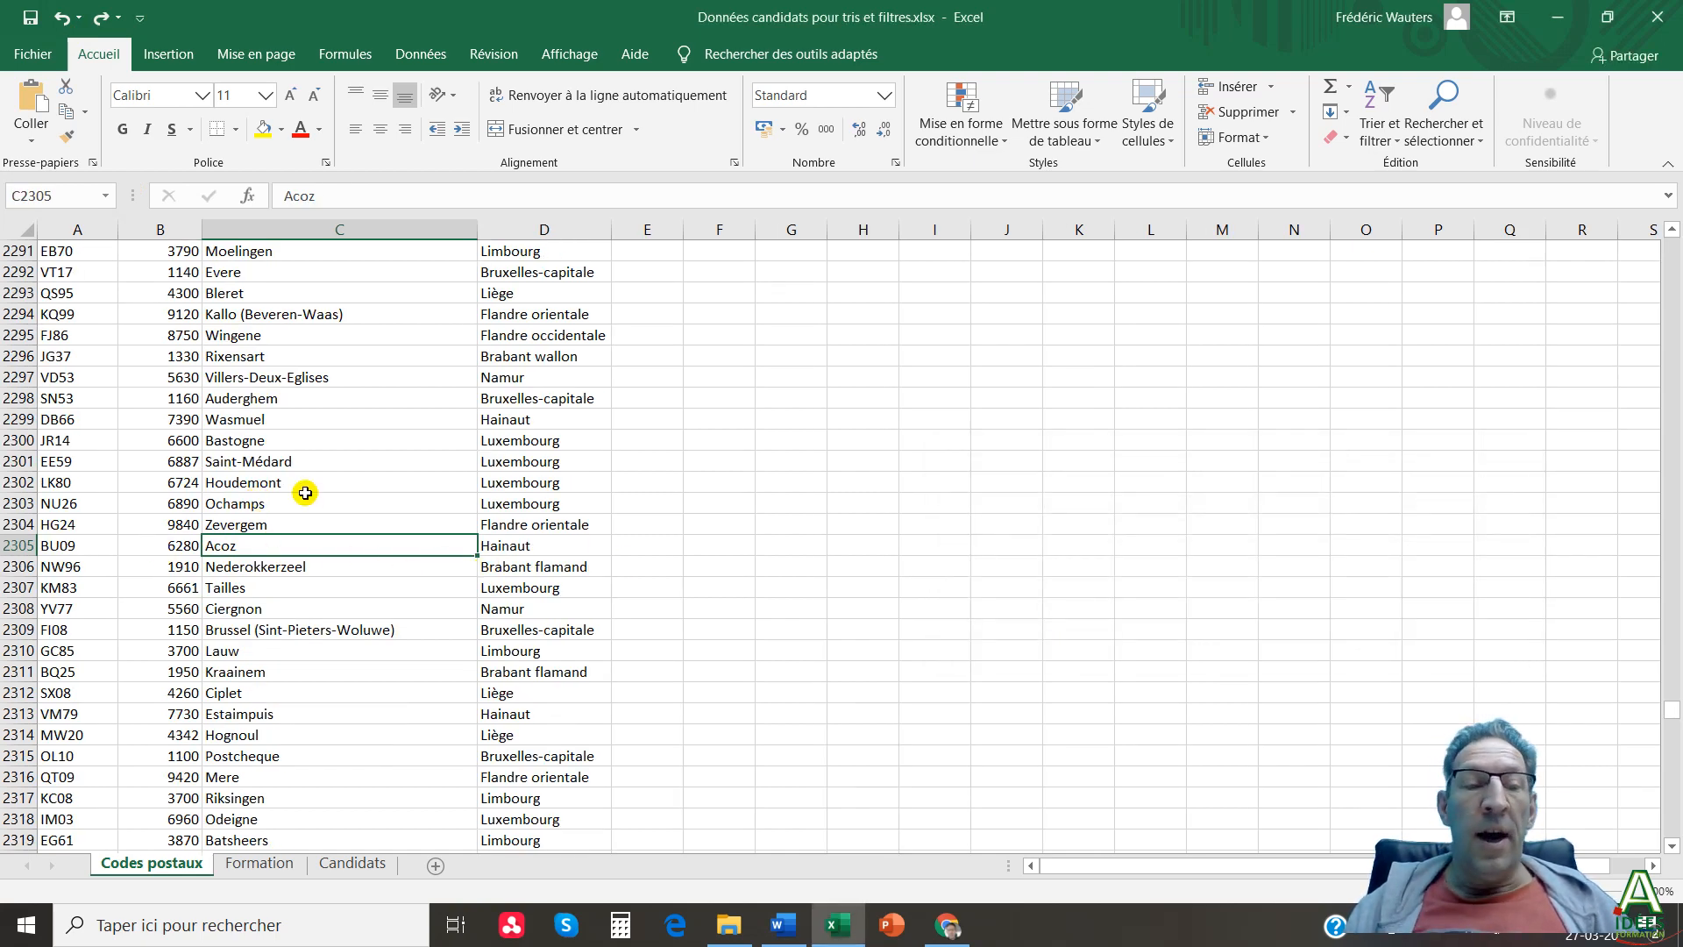
pyautogui.scroll(14, 295, 358)
pyautogui.scroll(20, 295, 358)
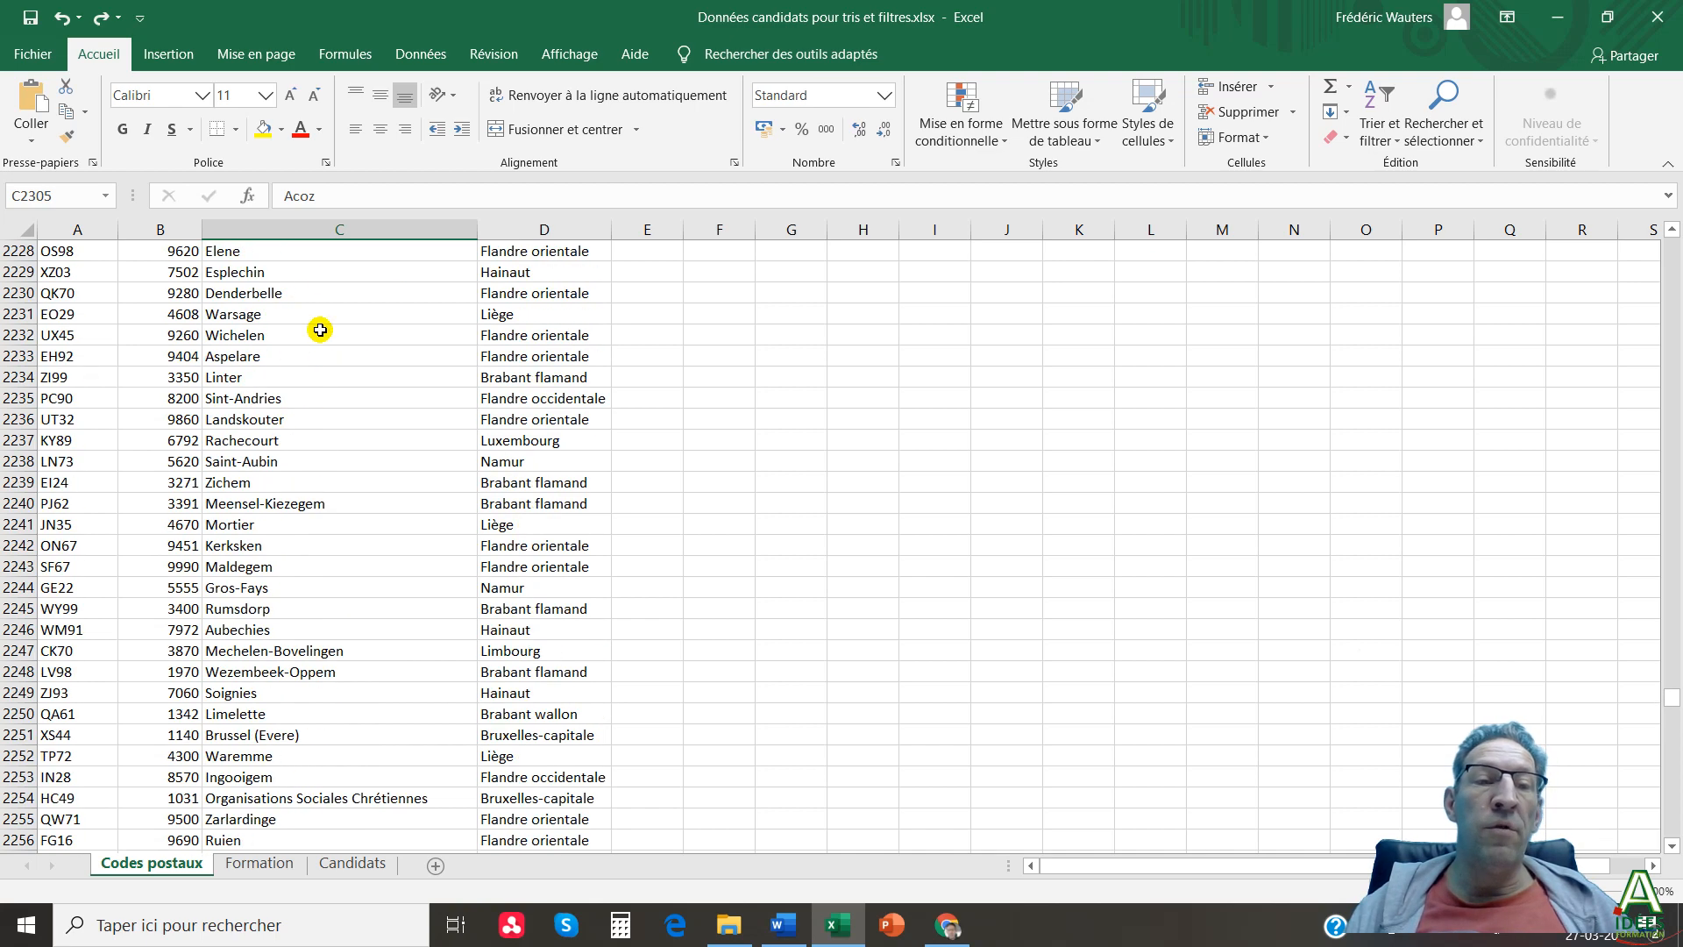
# Sort the whole Codes postaux list from A to Z by the Nom column again, extending the selection to the adjacent data.
pyautogui.scroll(10, 327, 303)
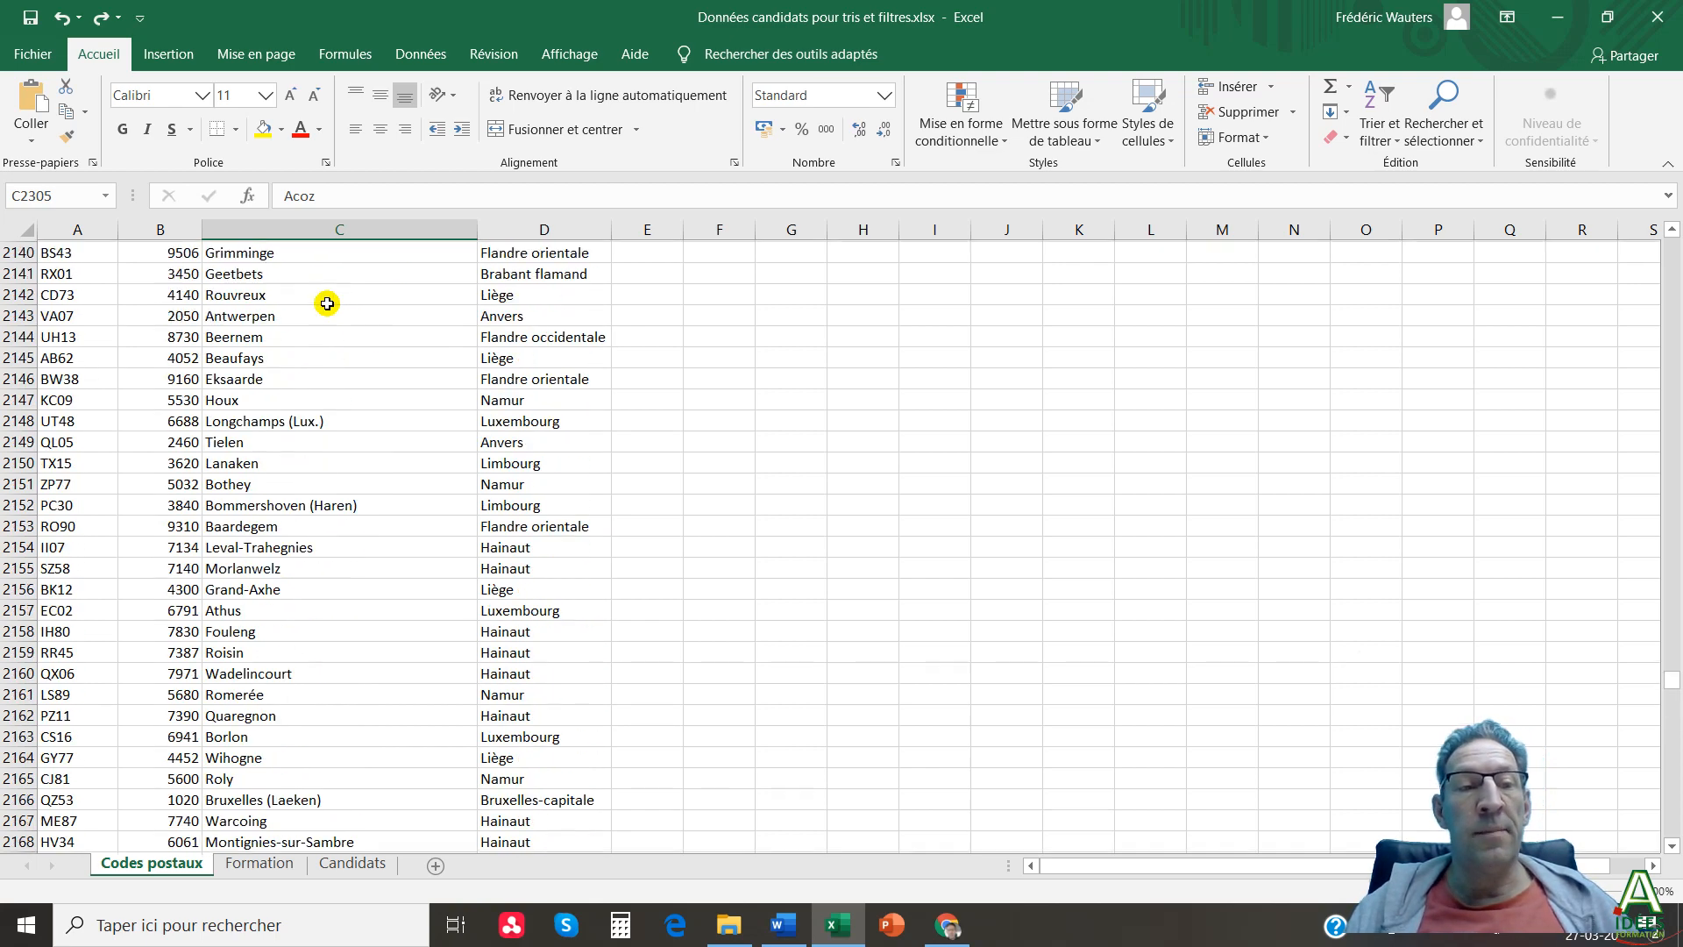
pyautogui.hotkey('ctrl', 'Home')
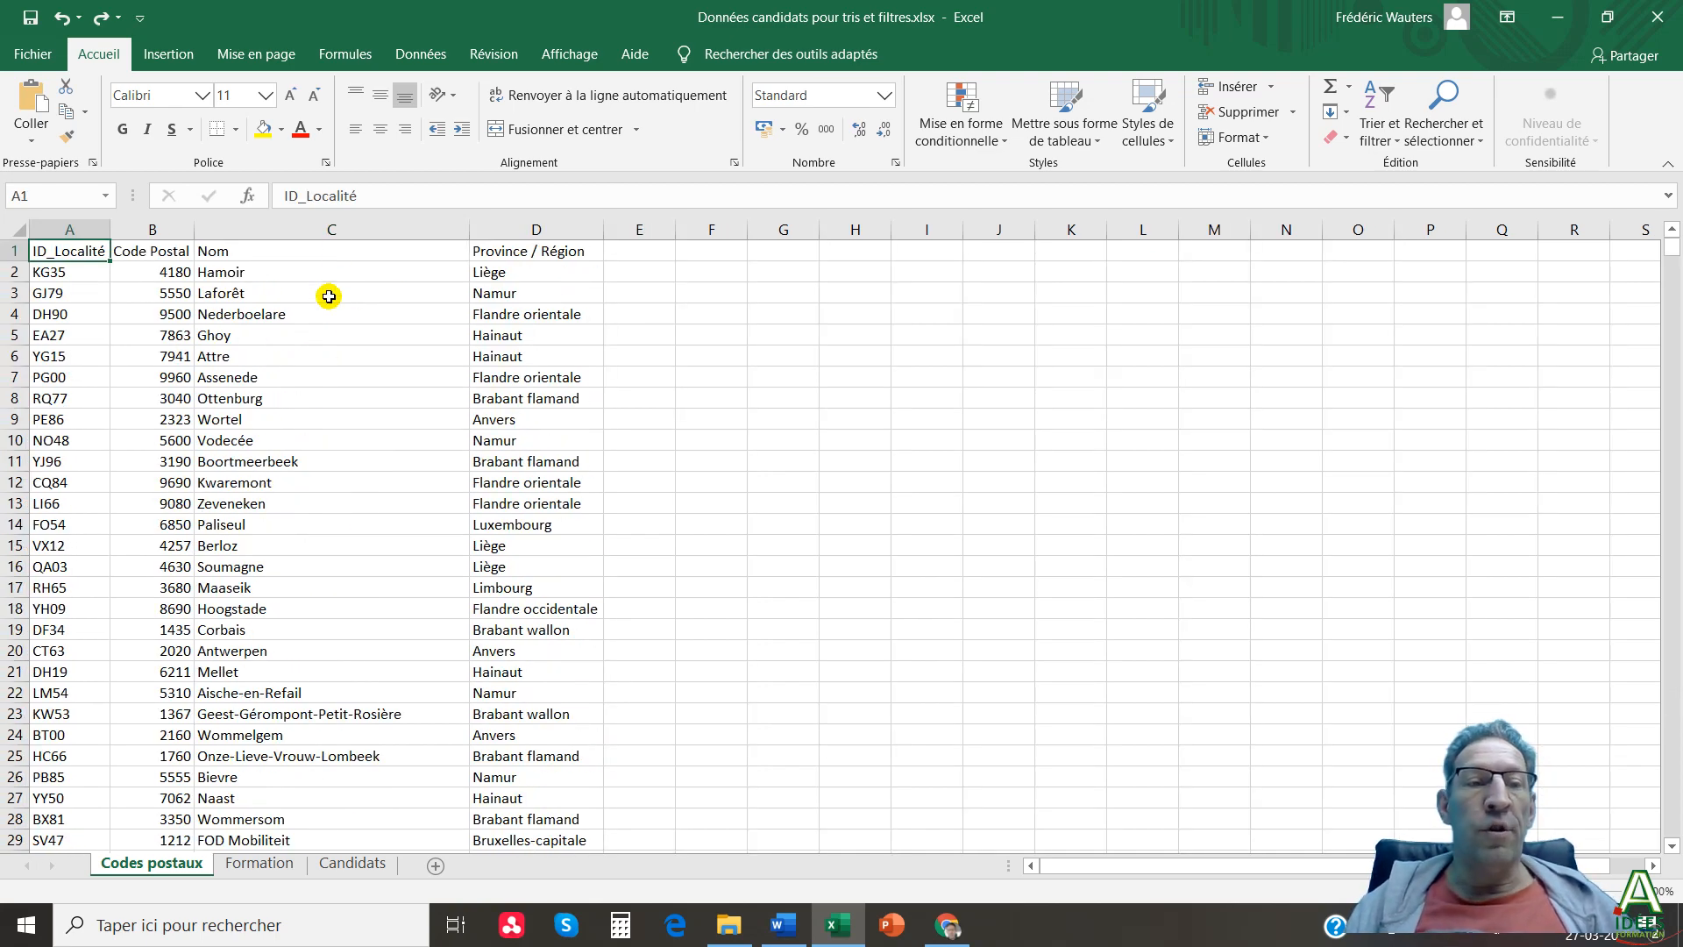
pyautogui.click(331, 229)
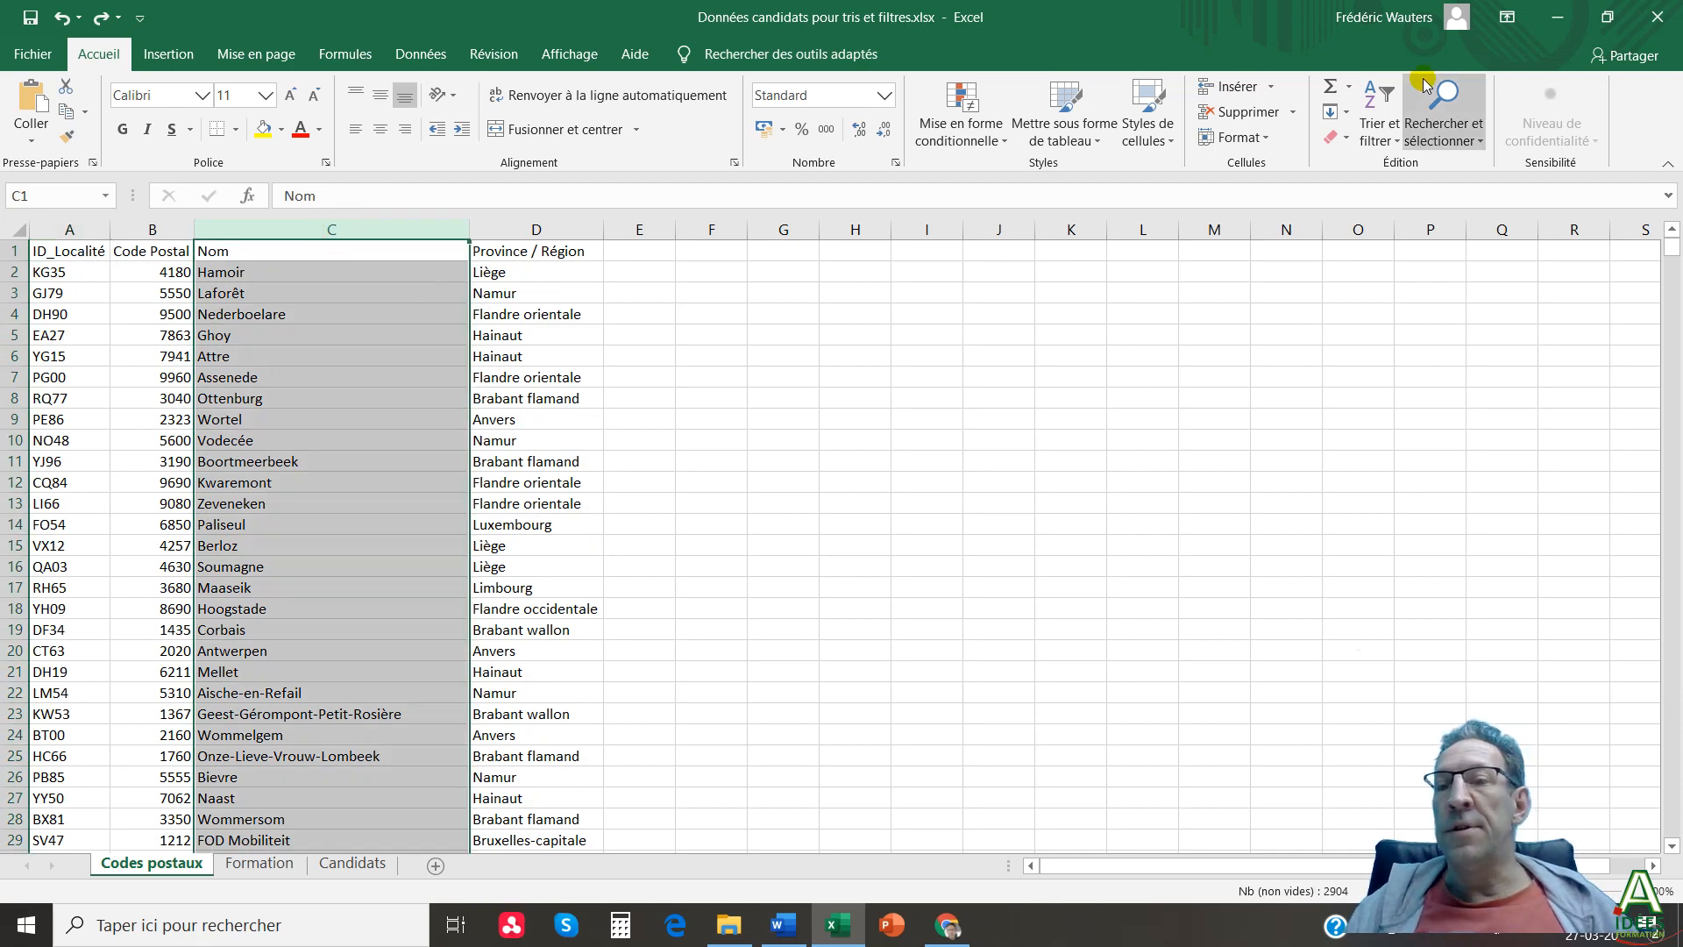
pyautogui.click(1392, 141)
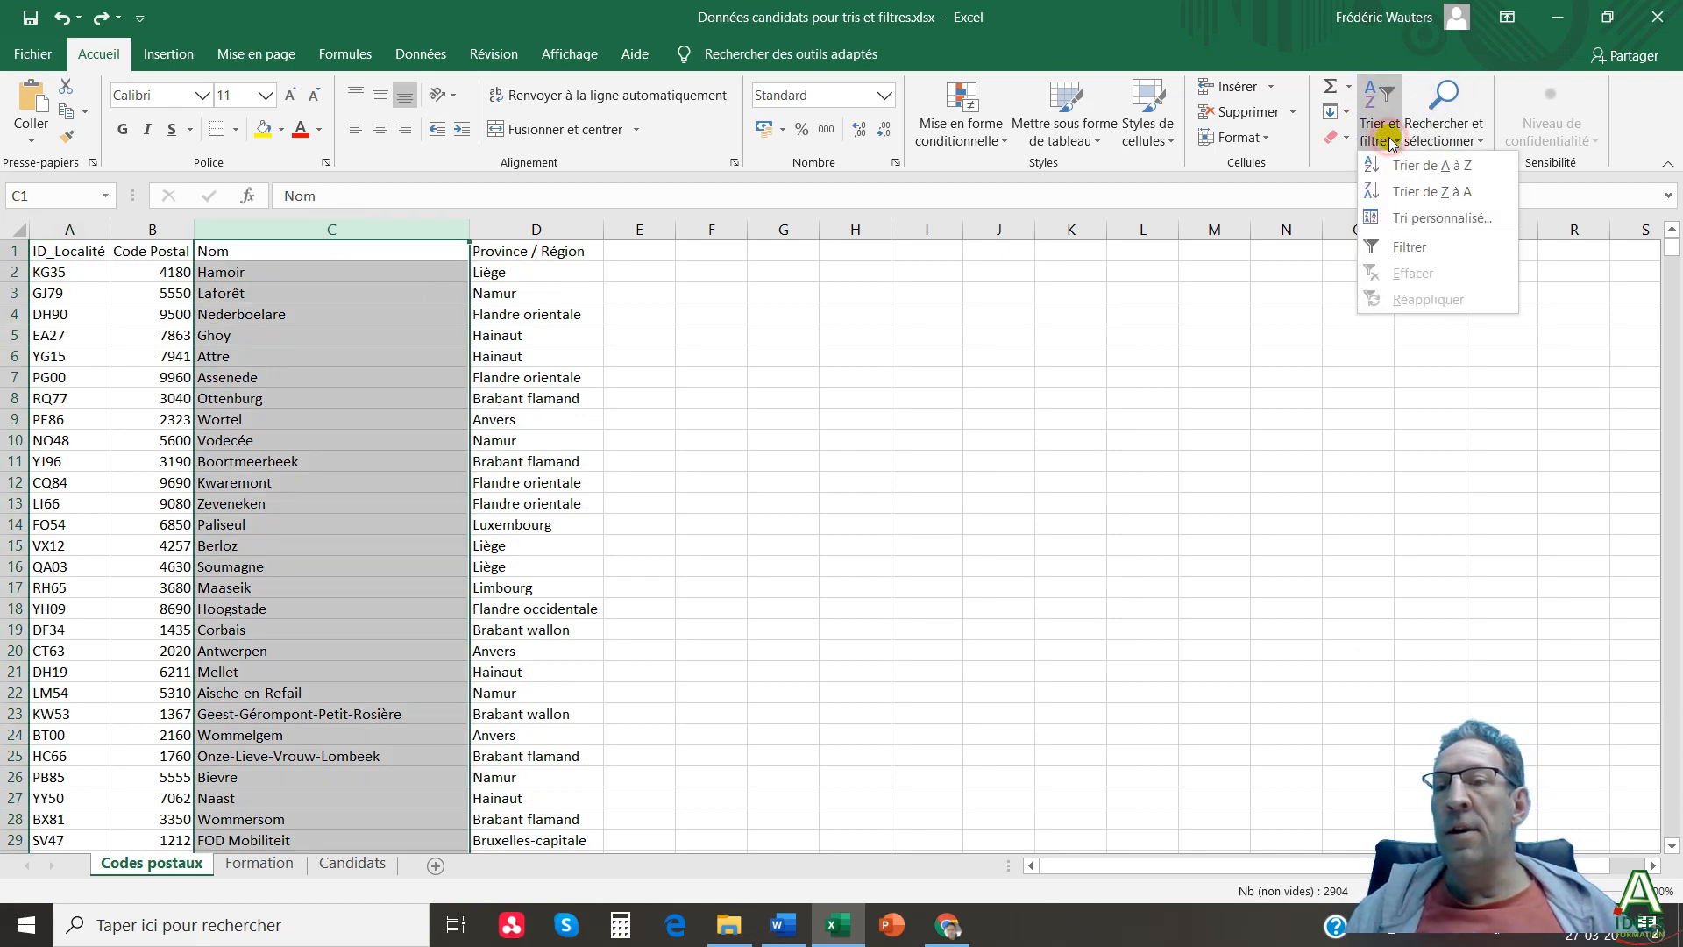
pyautogui.click(1446, 168)
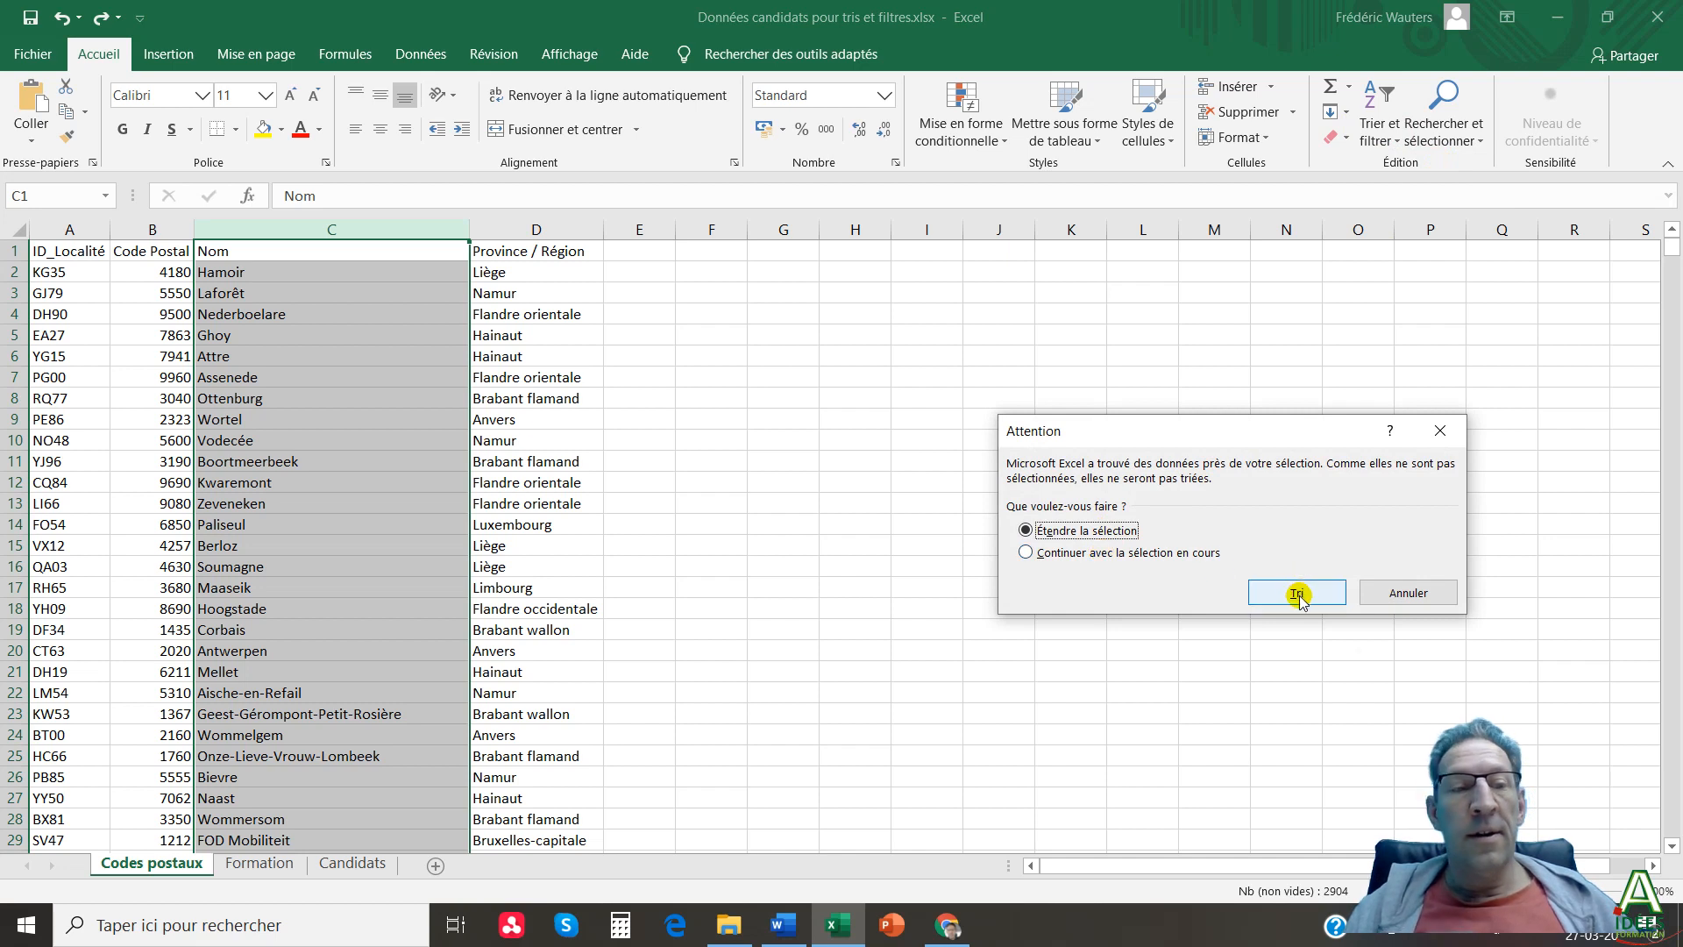
pyautogui.click(1297, 594)
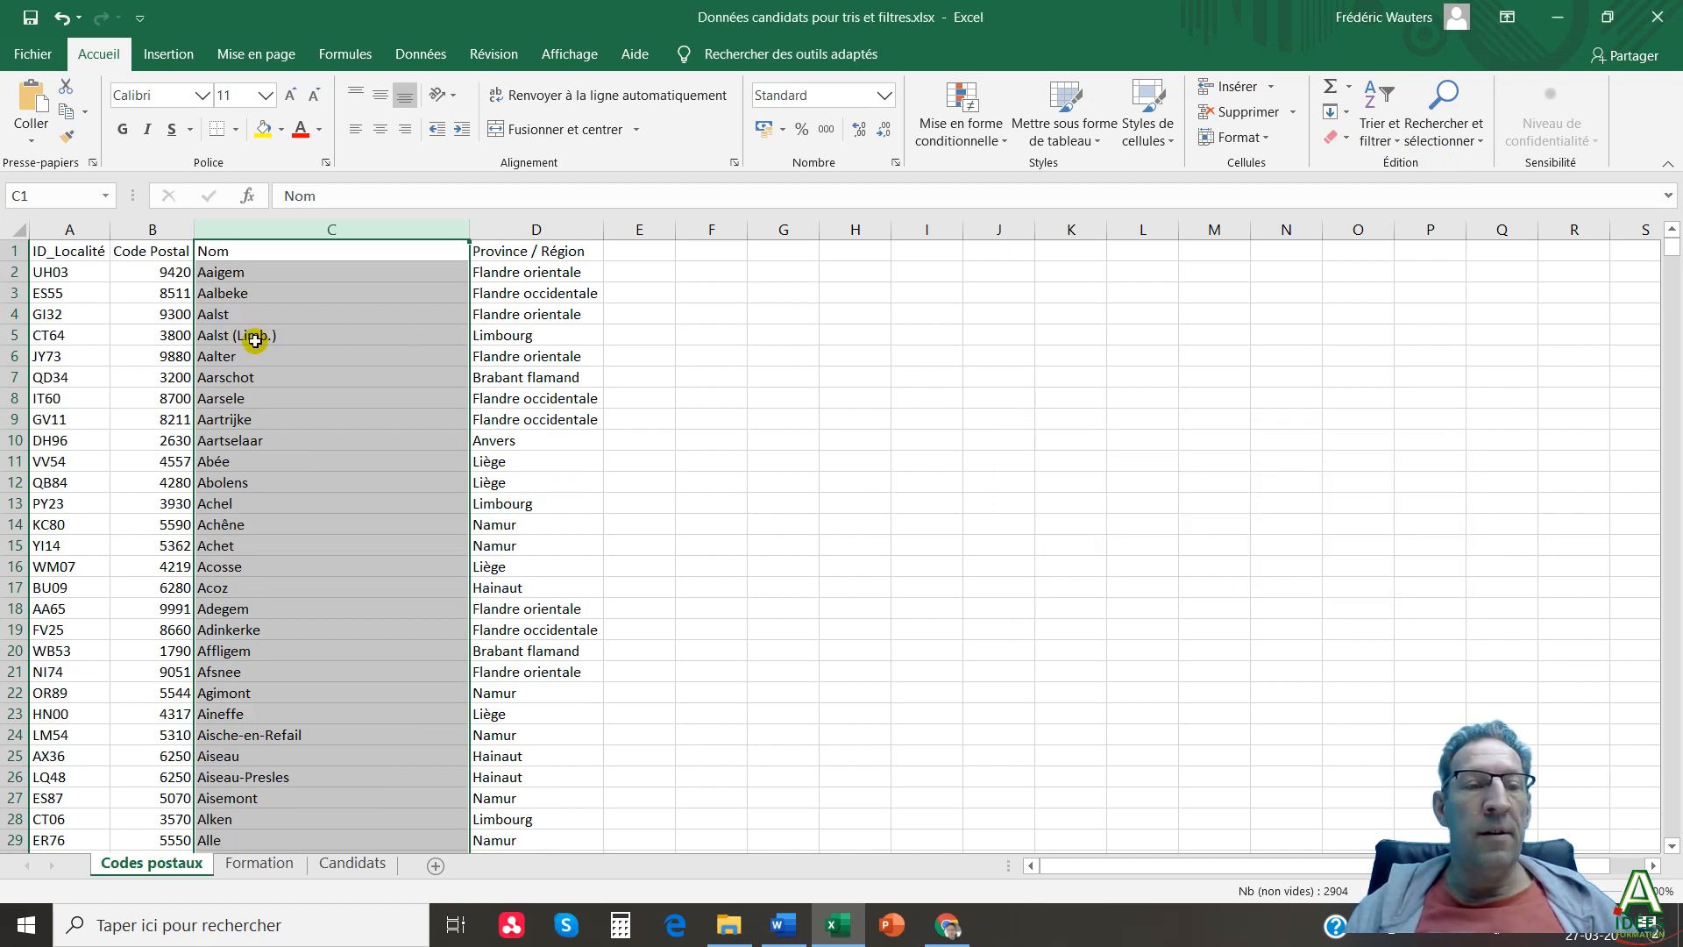
# Check the postal code and province in the Acoz row of the sorted list, and undo the sort by Nom.
pyautogui.click(213, 587)
pyautogui.click(174, 589)
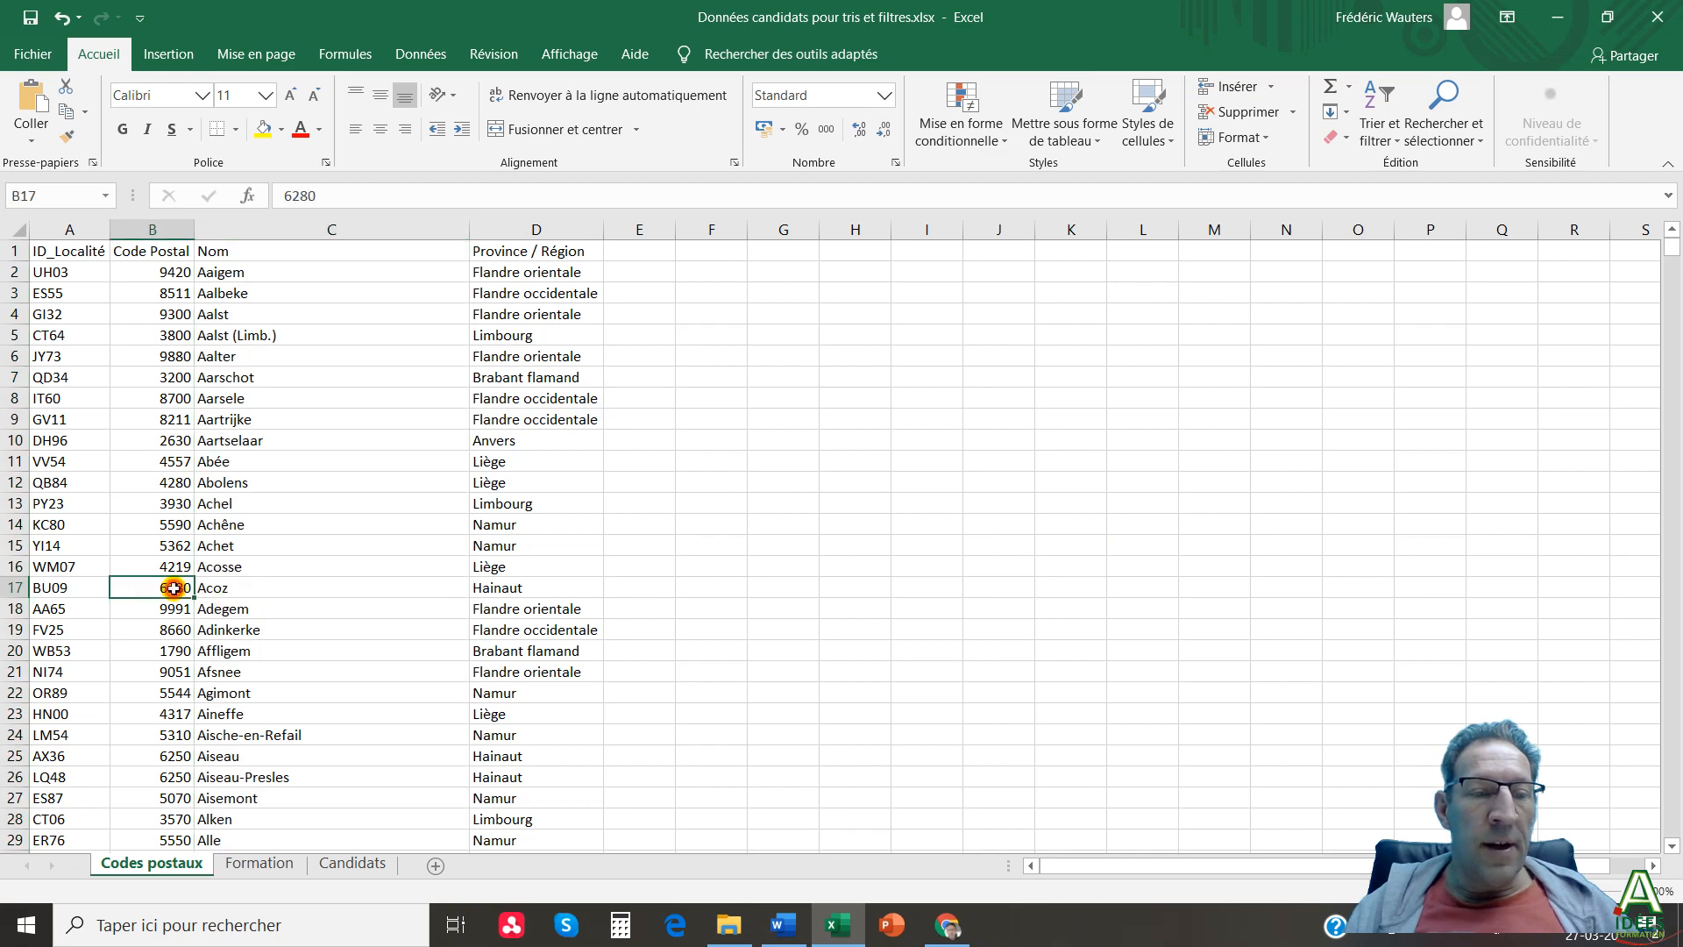
pyautogui.click(260, 590)
pyautogui.click(499, 591)
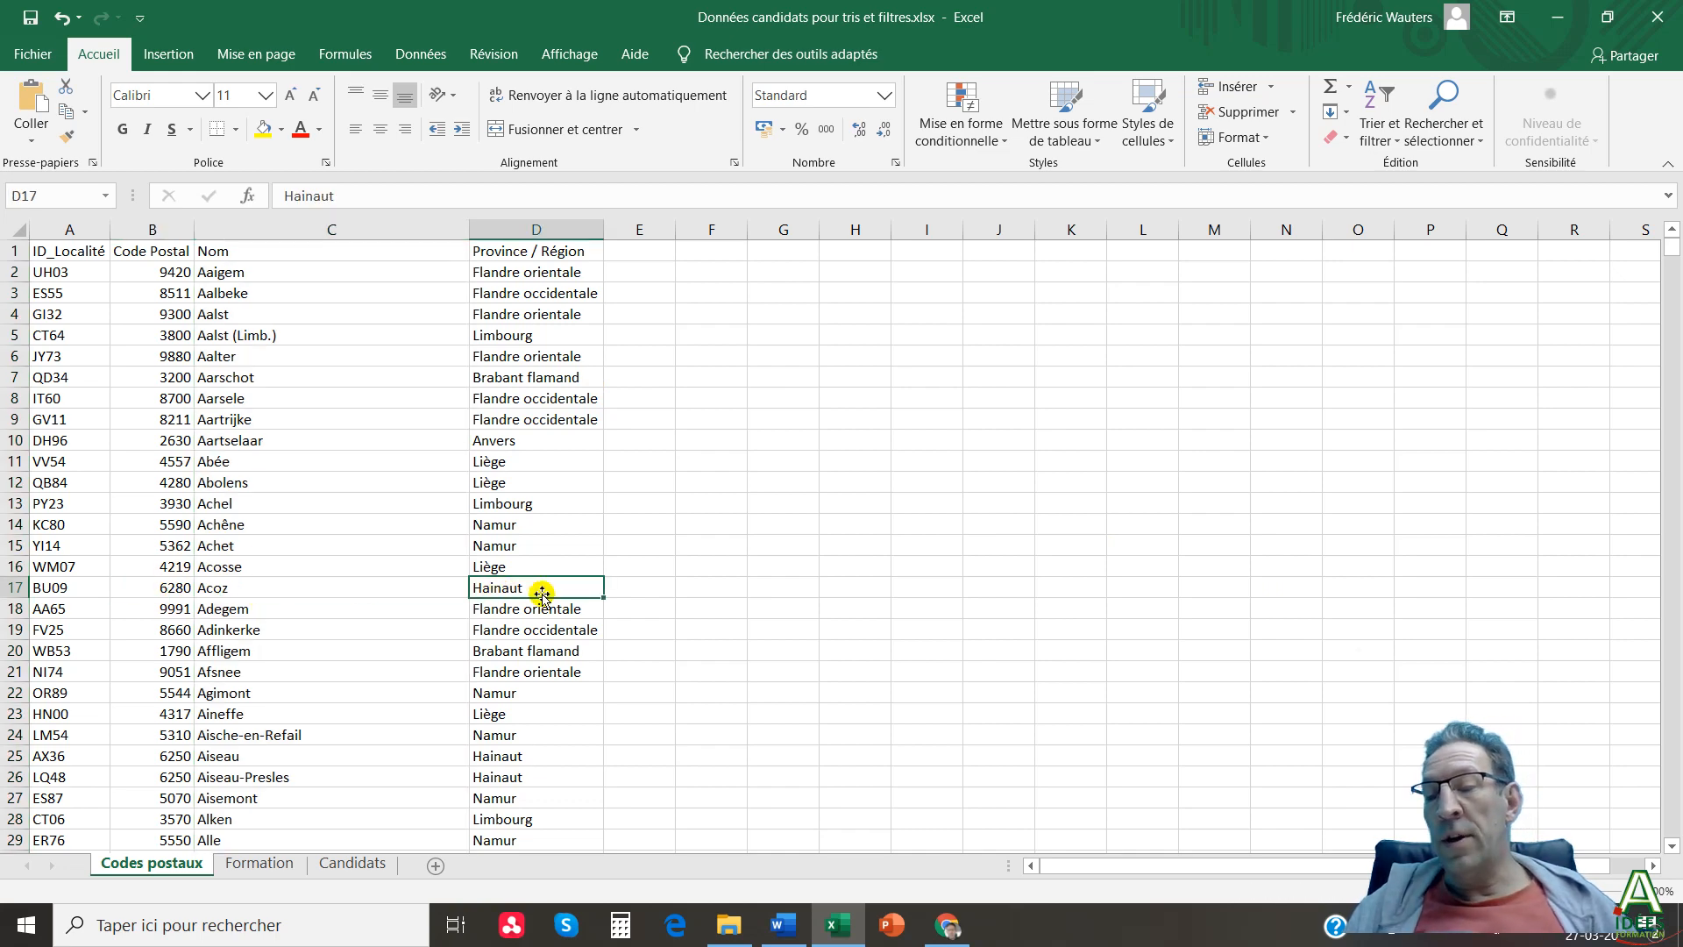
pyautogui.hotkey('ctrl', 'z')
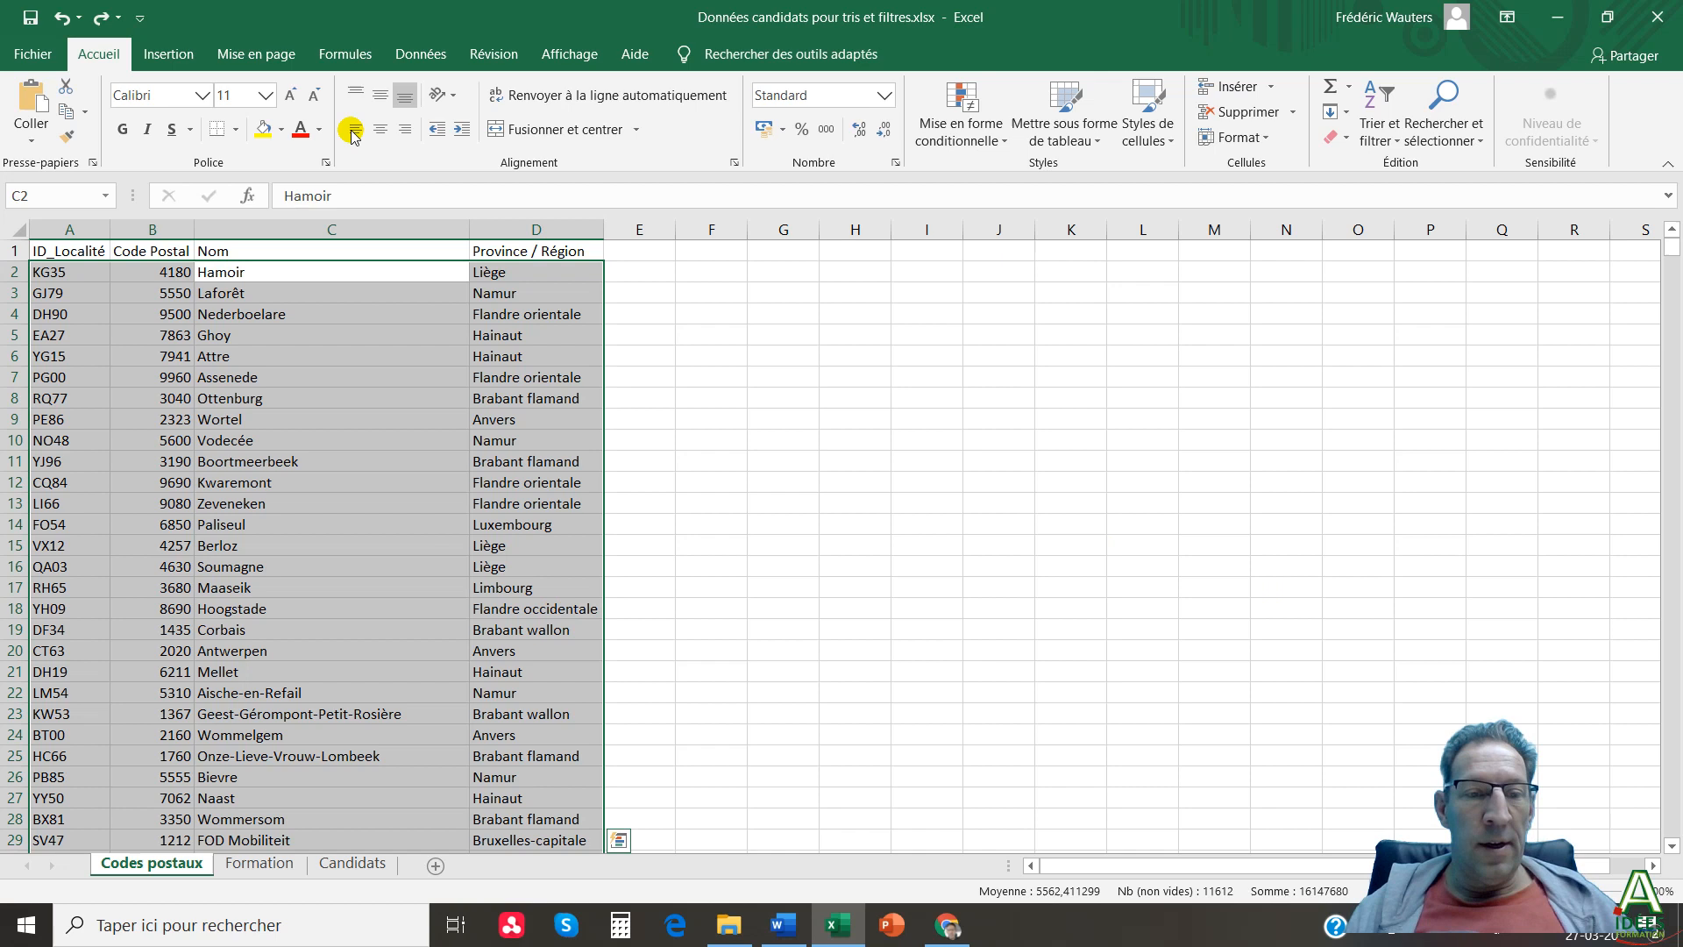
# Sort only the Nom column from A to Z by continuing with the current selection, and undo that sort.
pyautogui.click(266, 230)
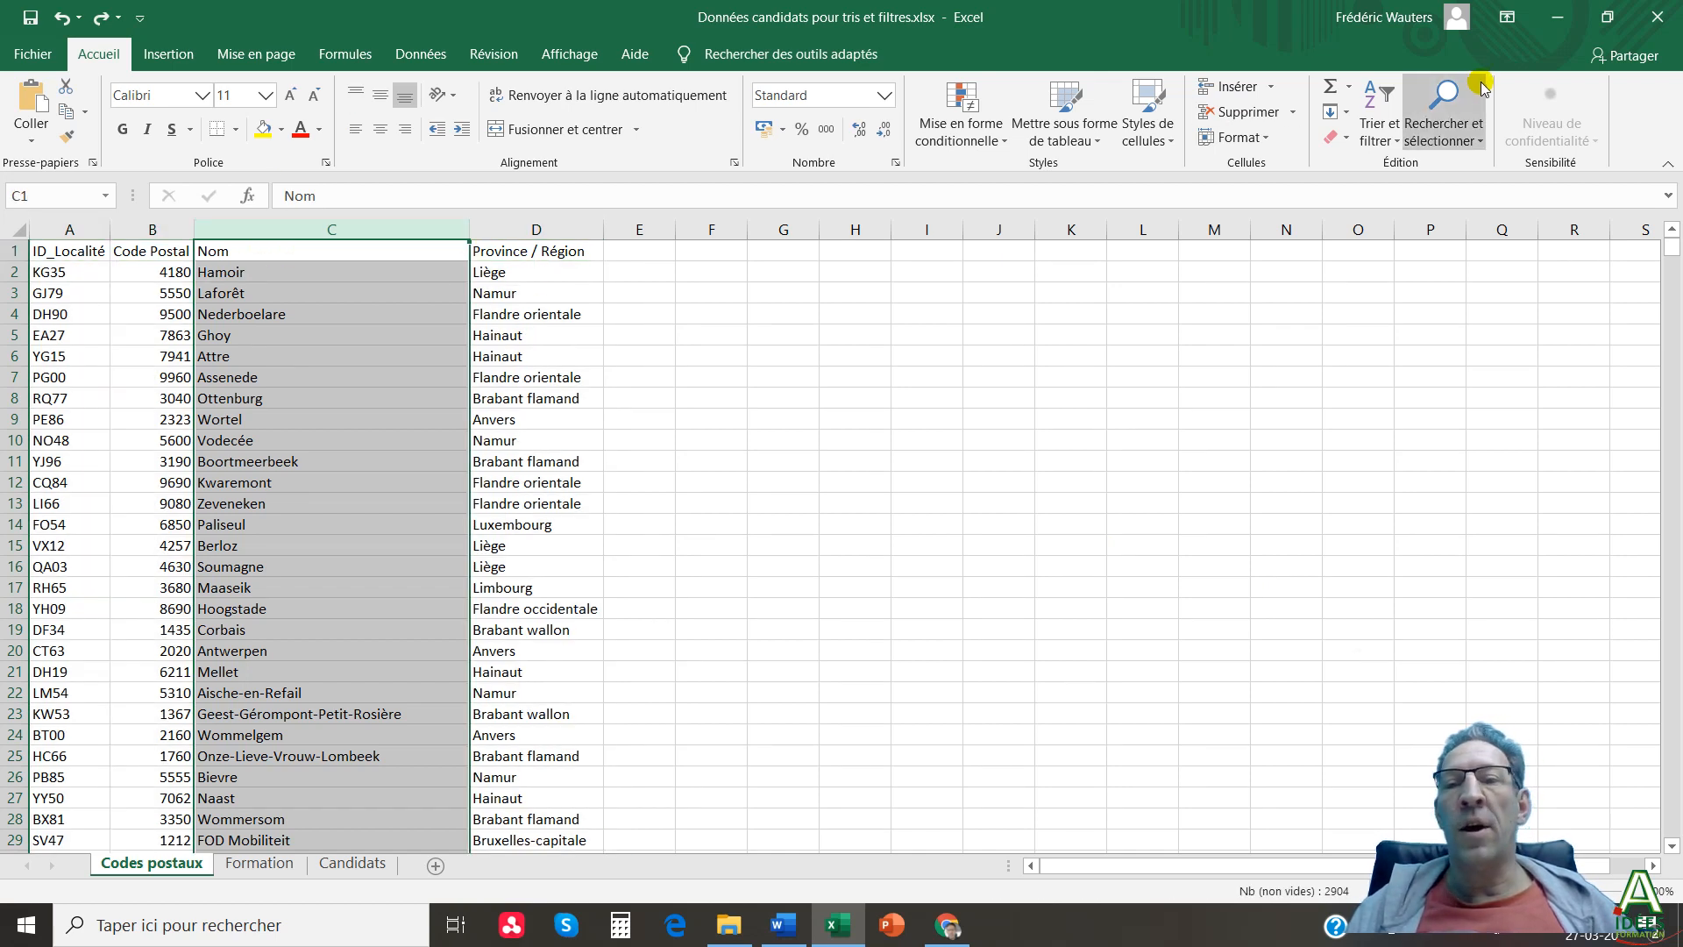
pyautogui.click(1394, 140)
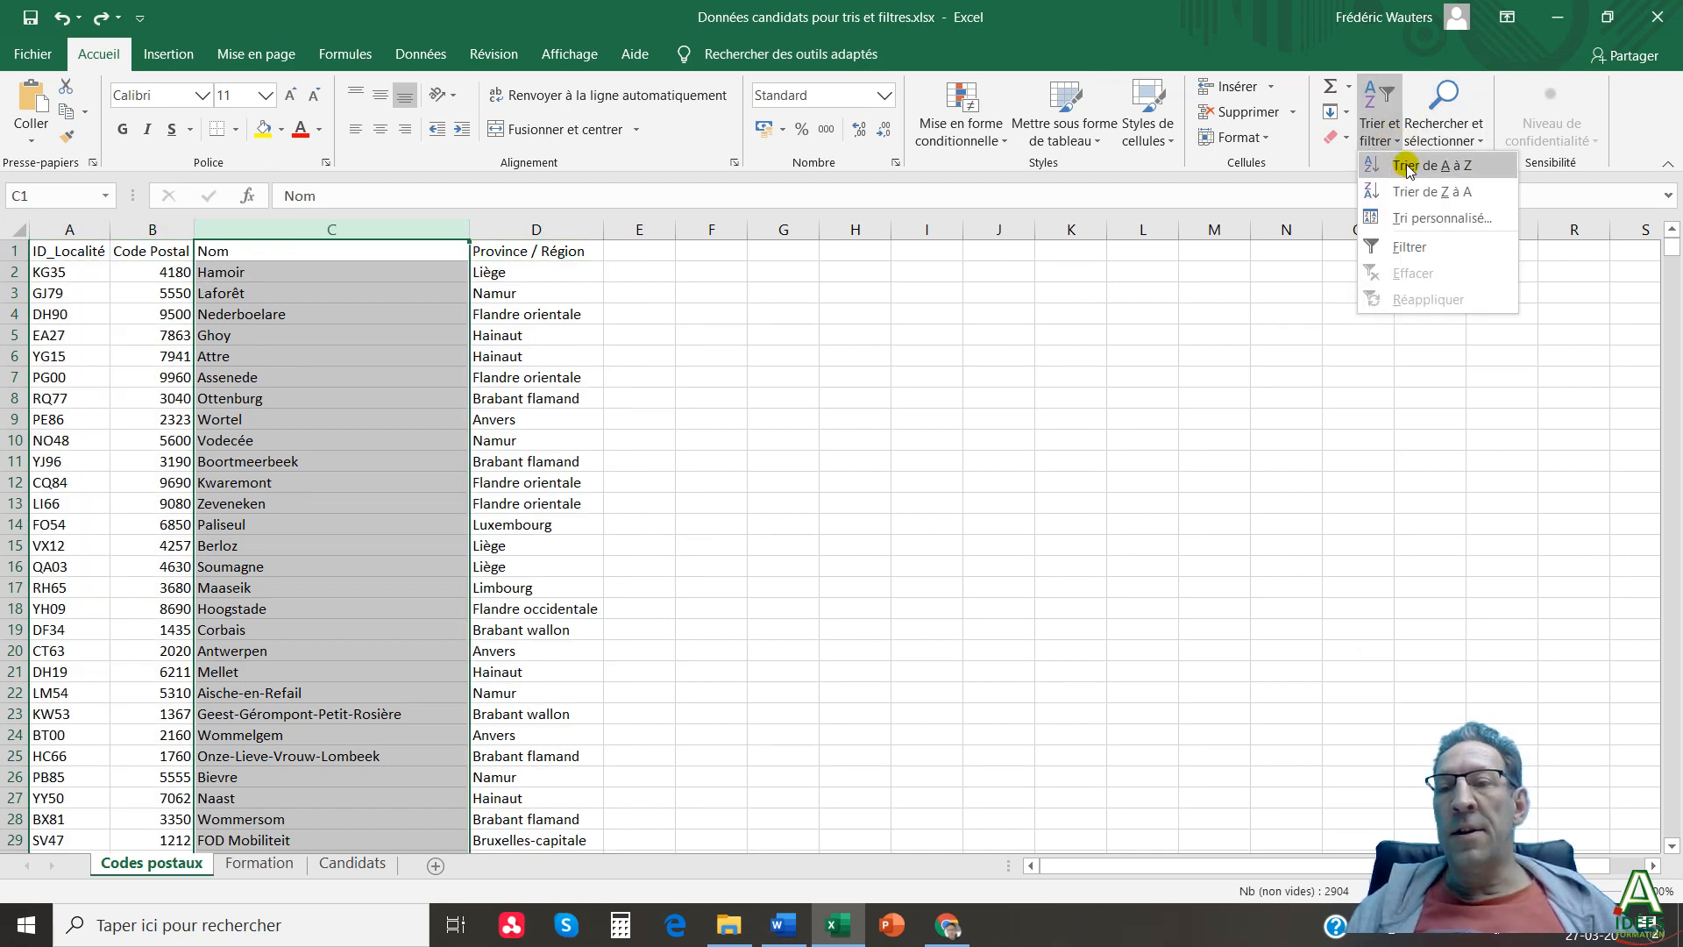
pyautogui.click(1408, 168)
pyautogui.click(1045, 555)
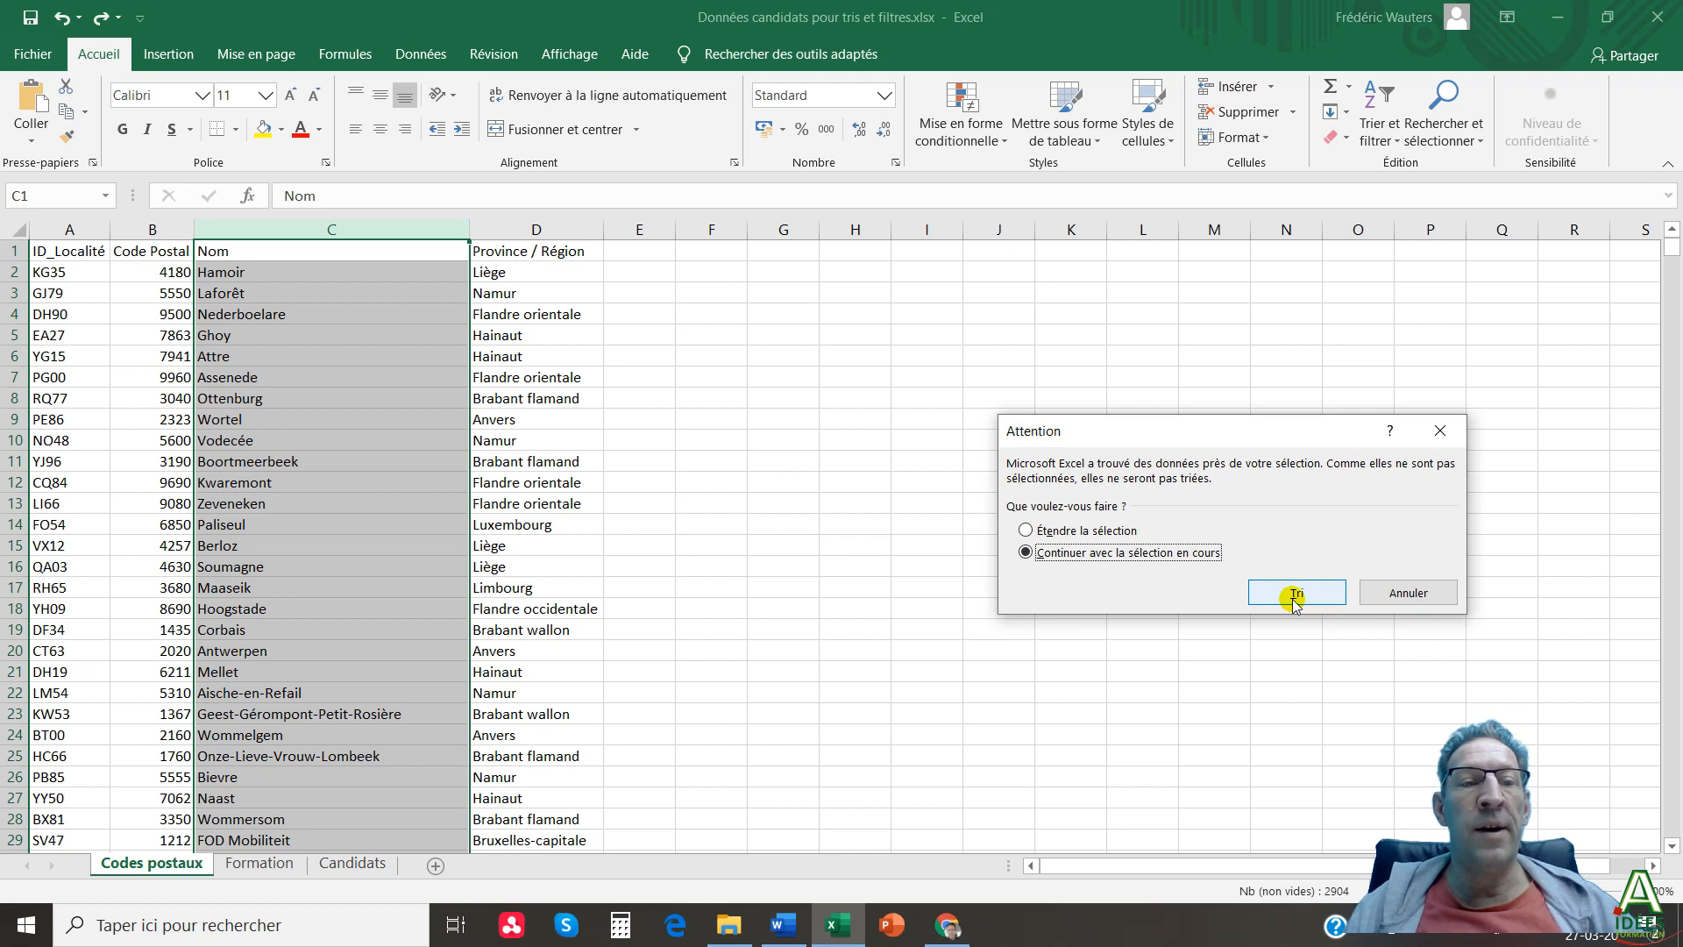
pyautogui.click(1292, 594)
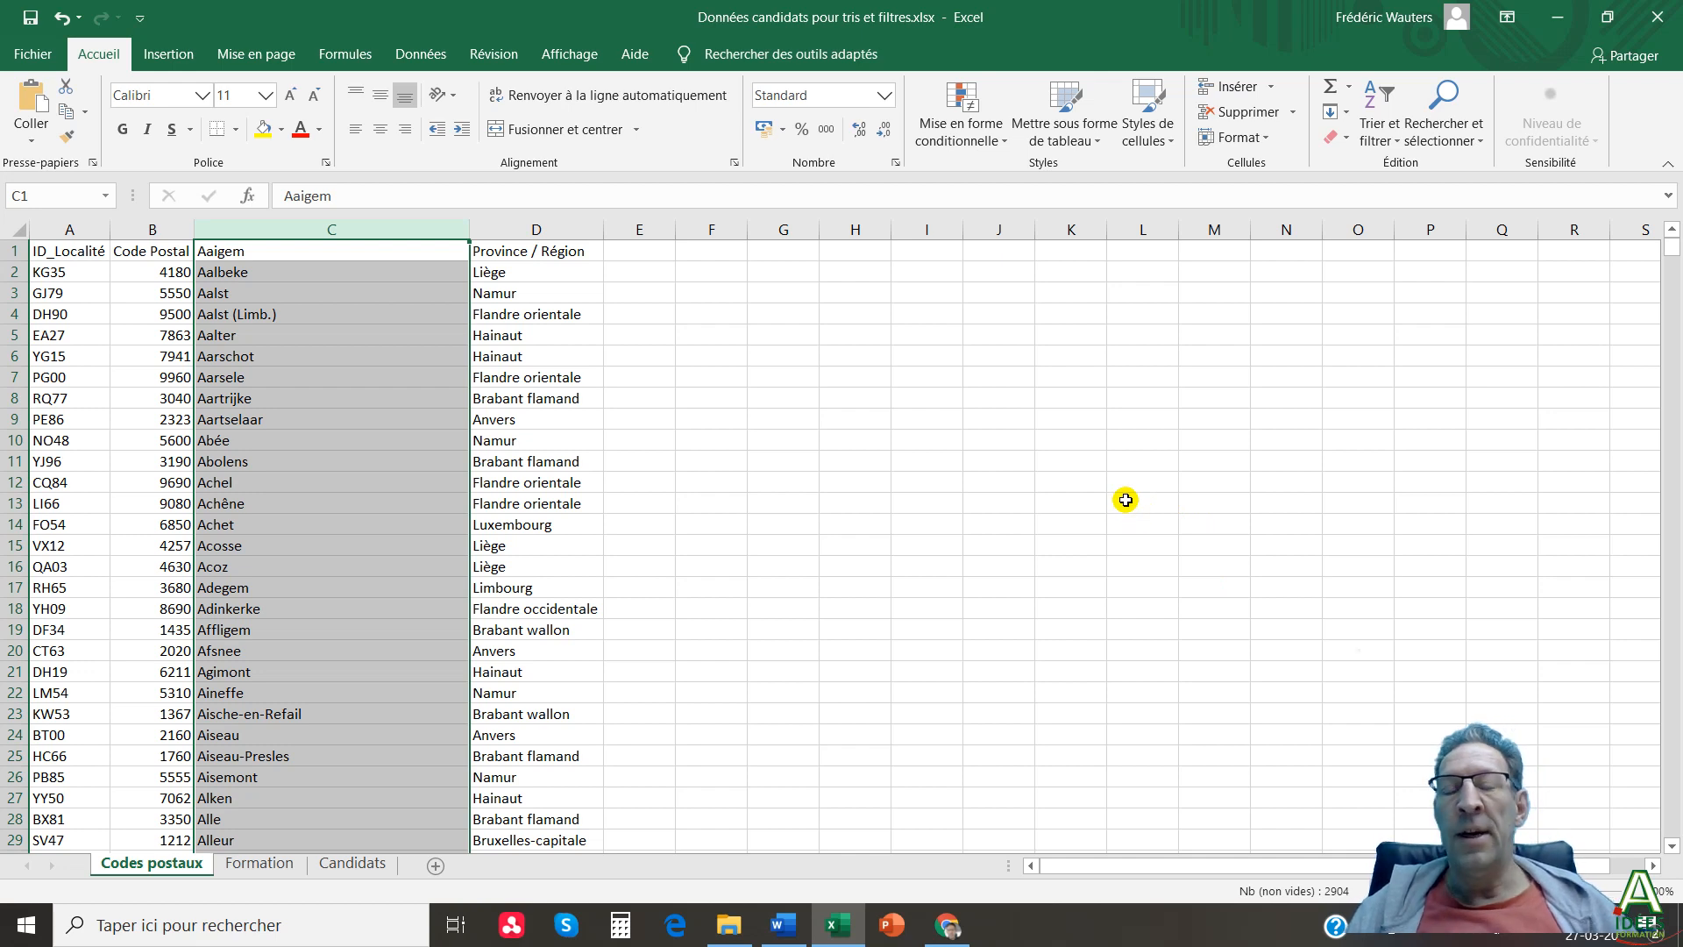
pyautogui.hotkey('ctrl', 'z')
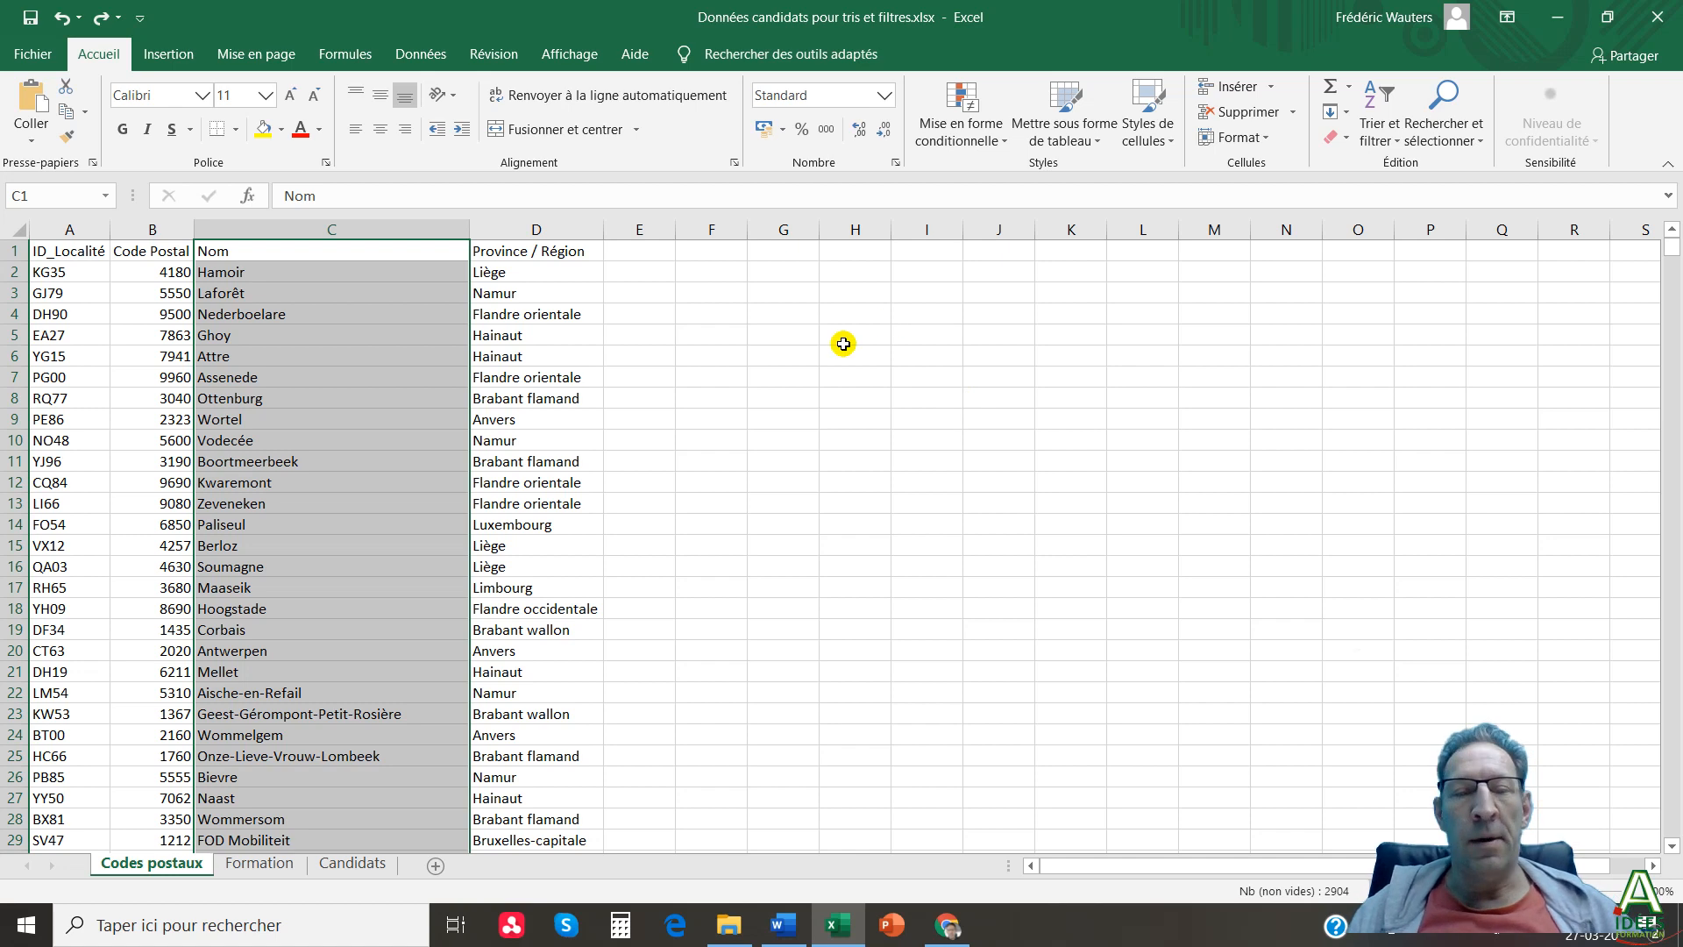
pyautogui.click(731, 347)
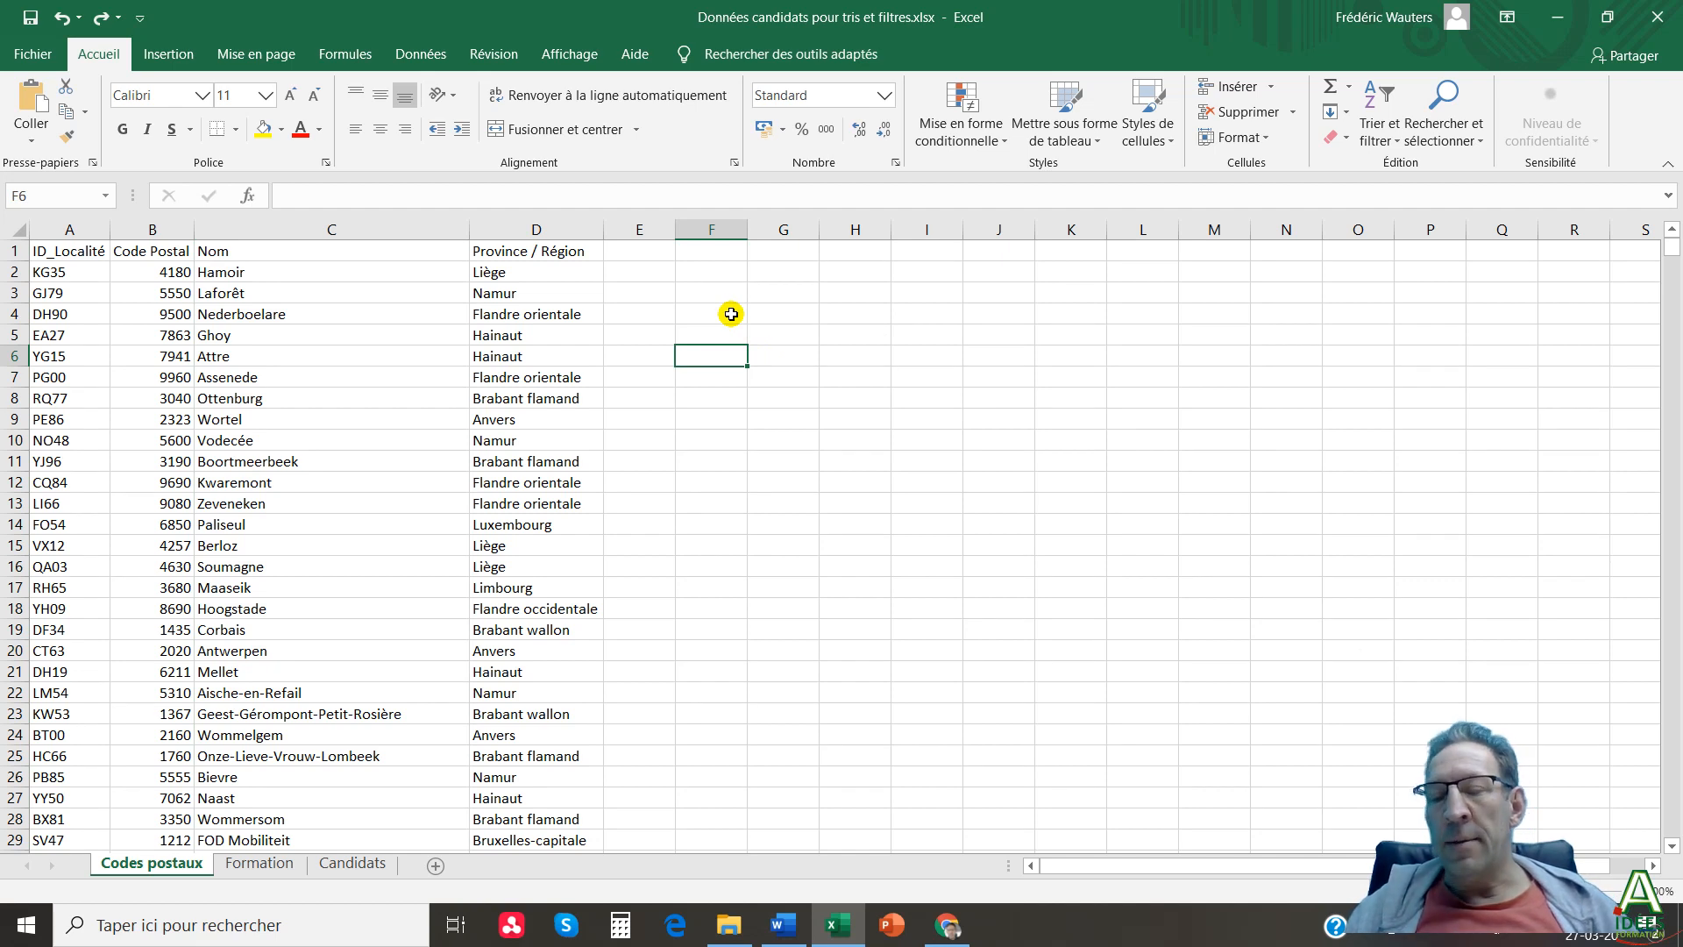
# Sort the Codes postaux list by Code Postal from smallest to largest, extending the selection to the adjacent data.
pyautogui.click(154, 228)
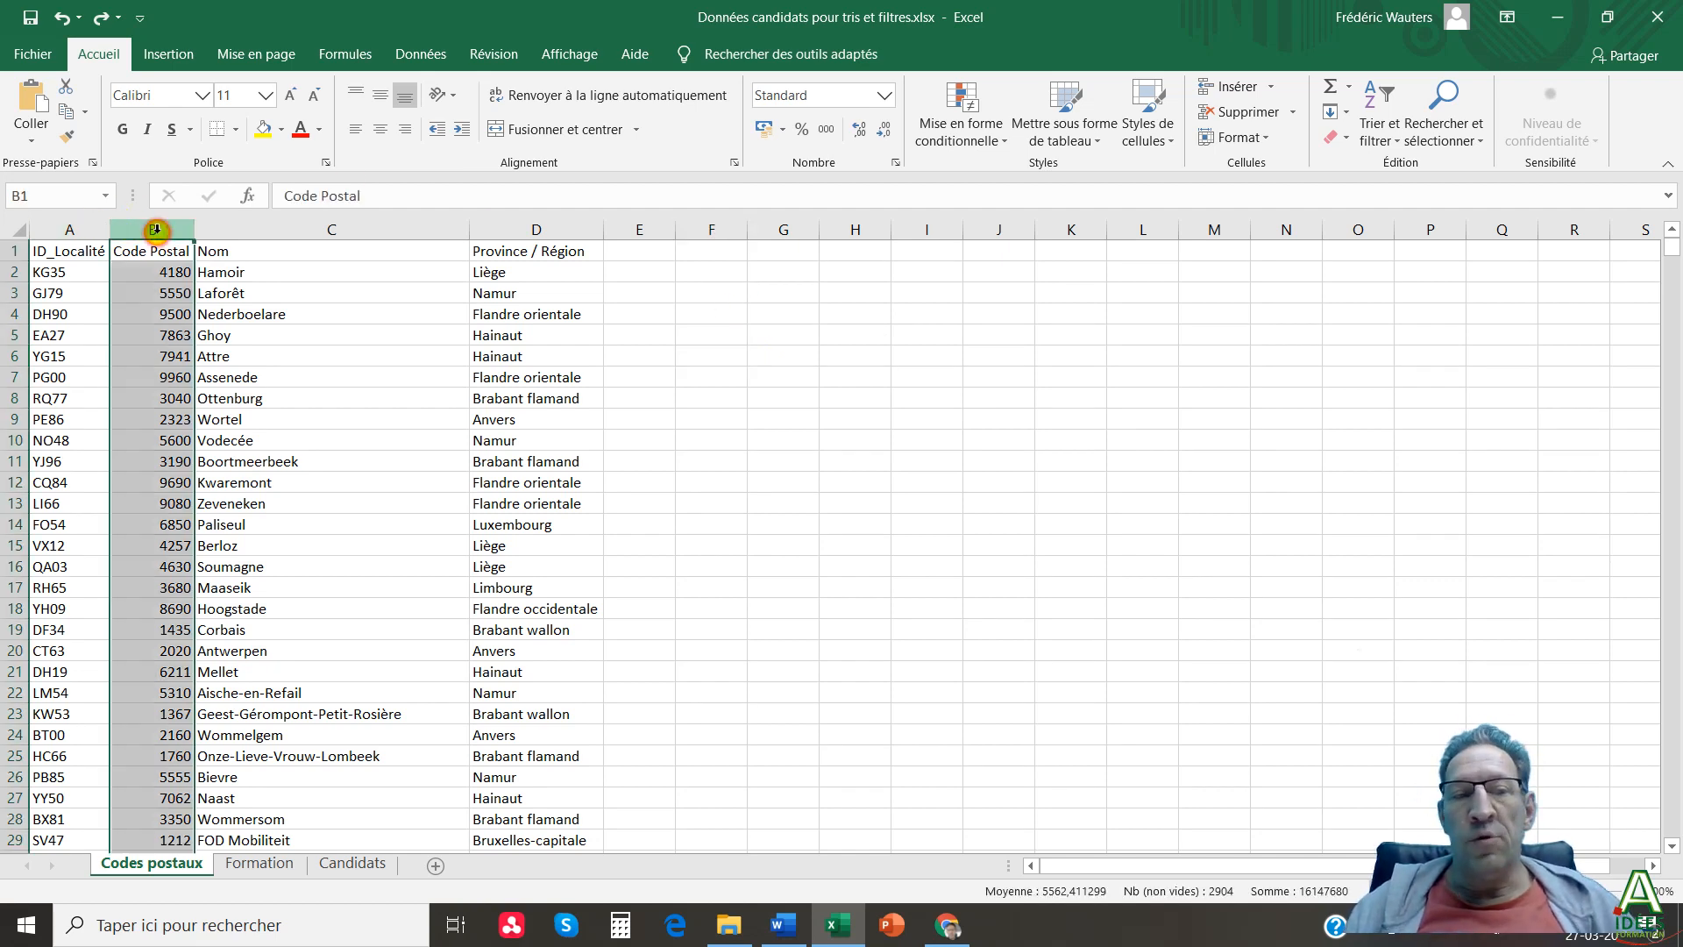
pyautogui.click(1392, 142)
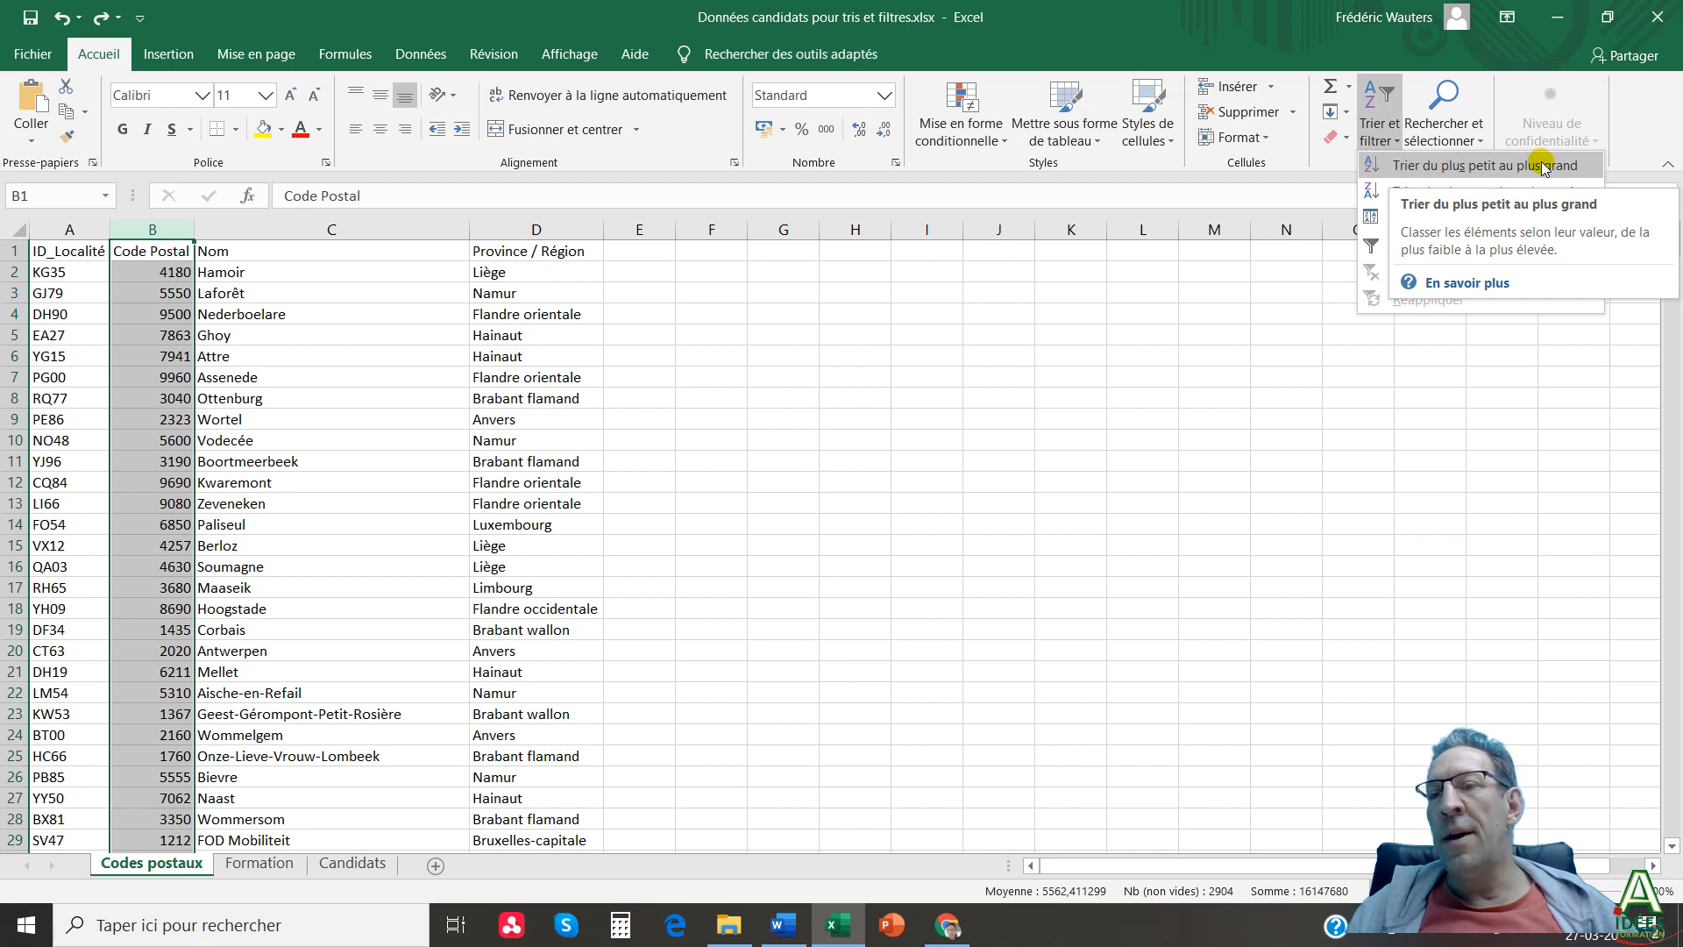
pyautogui.click(1478, 169)
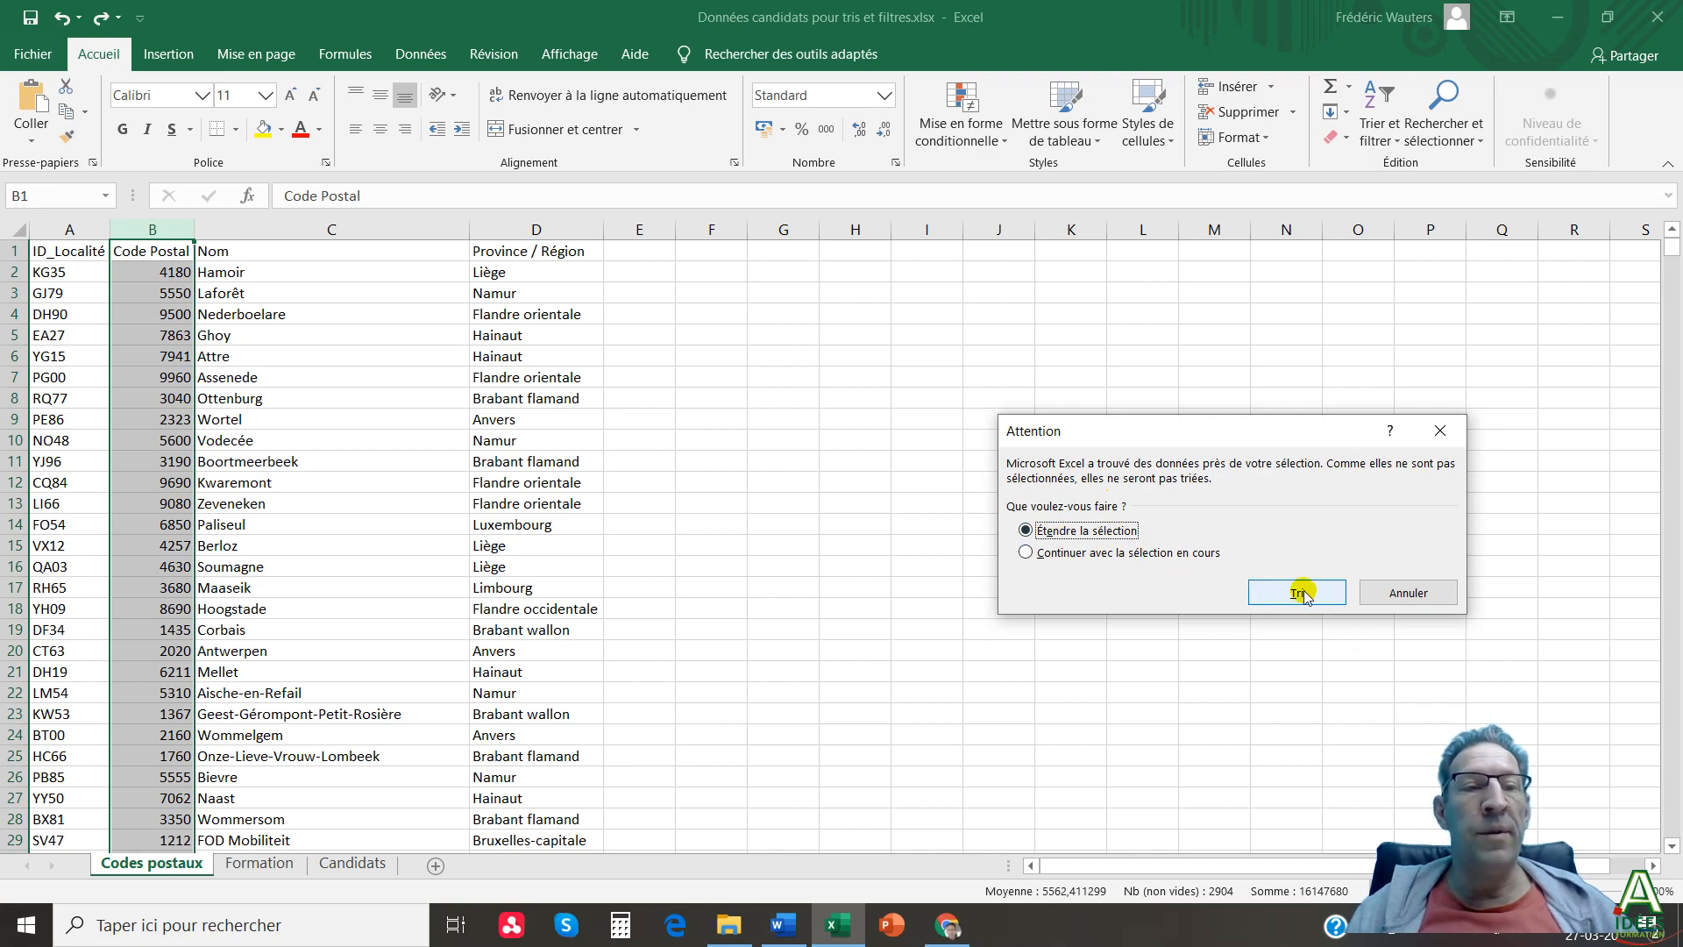
pyautogui.click(1299, 593)
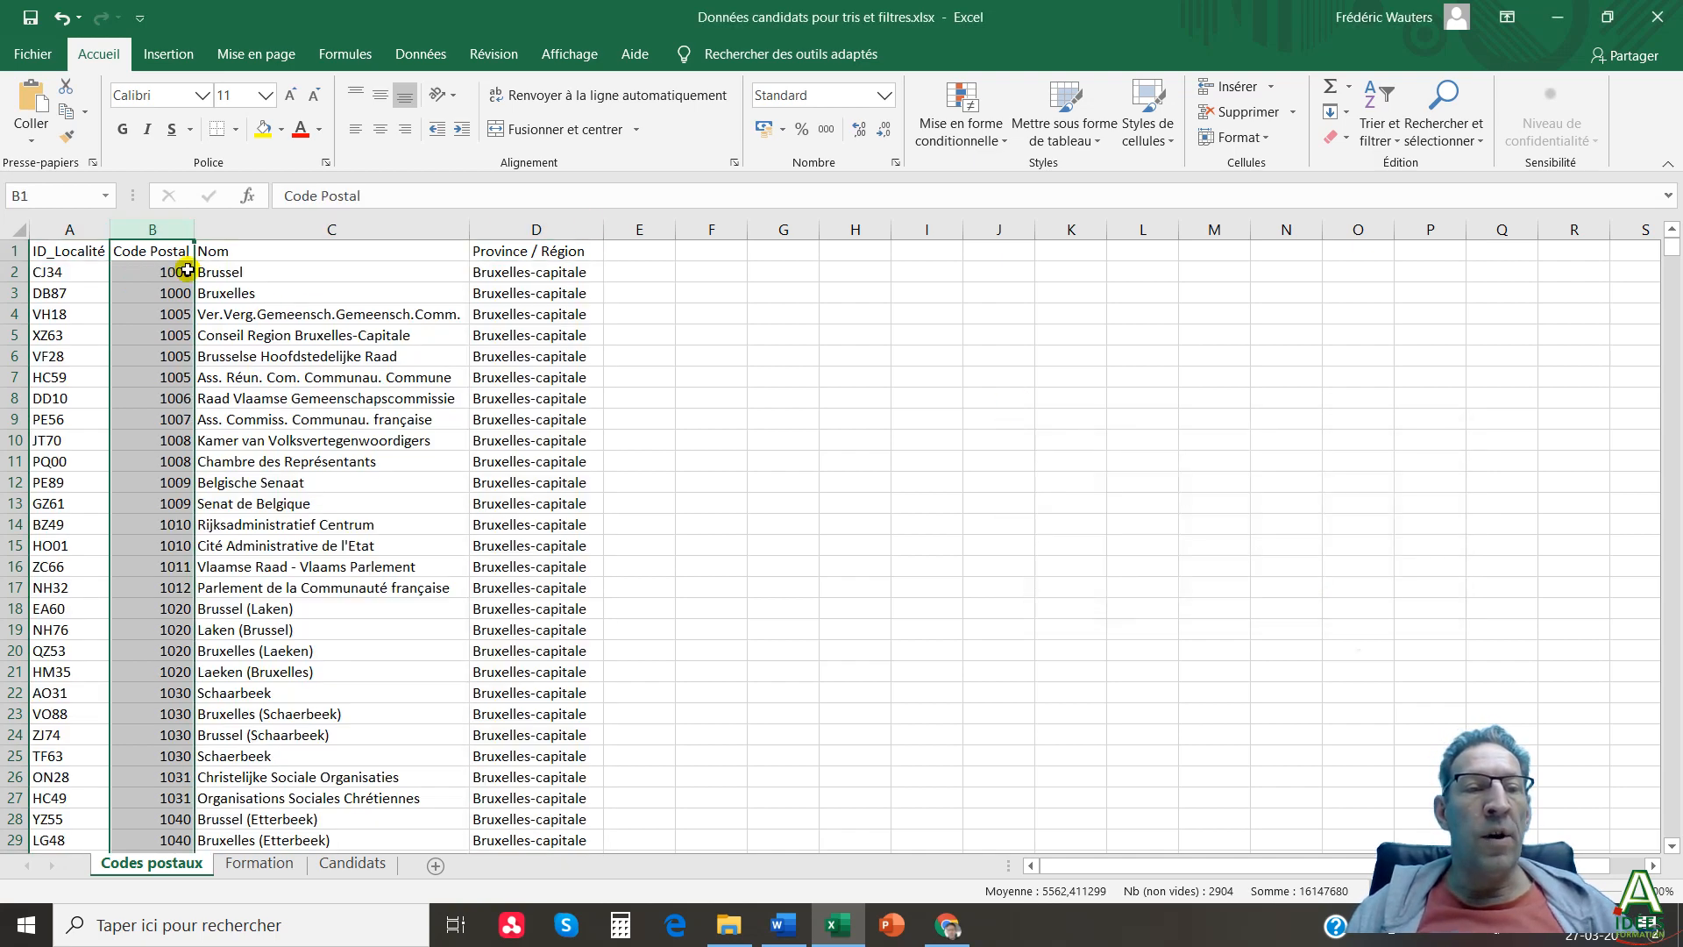
# Examine the order of localities sharing the same postal code at the start of the list, and undo the Code Postal sort.
pyautogui.click(235, 269)
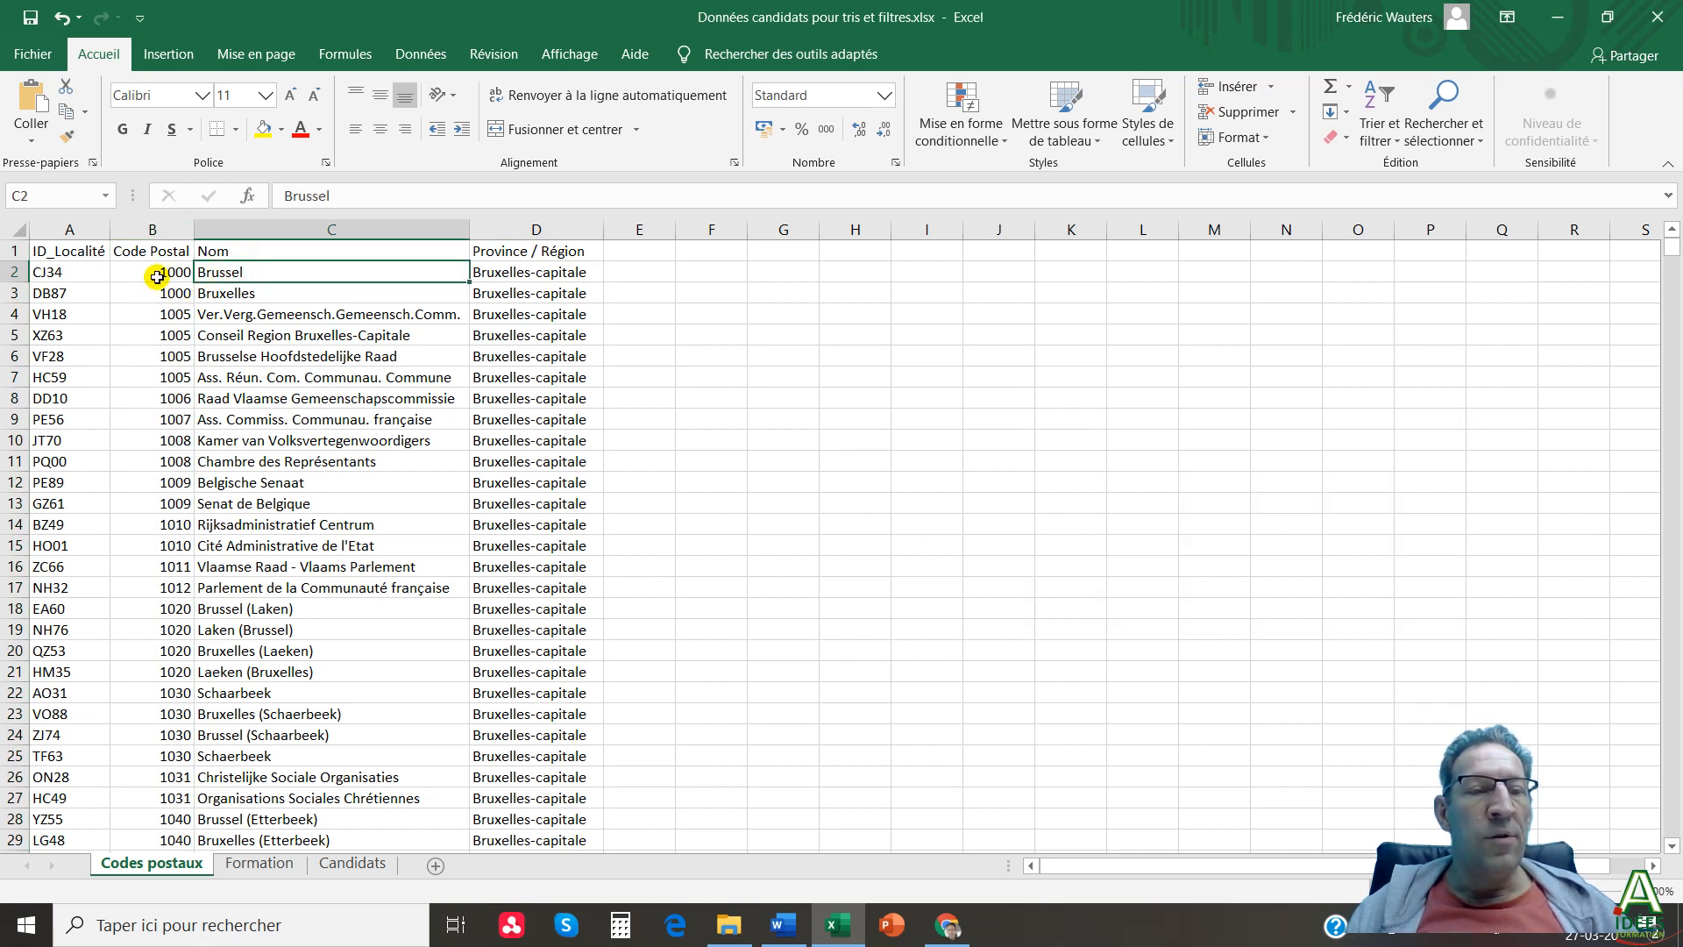
pyautogui.moveTo(156, 272); pyautogui.dragTo(160, 687)
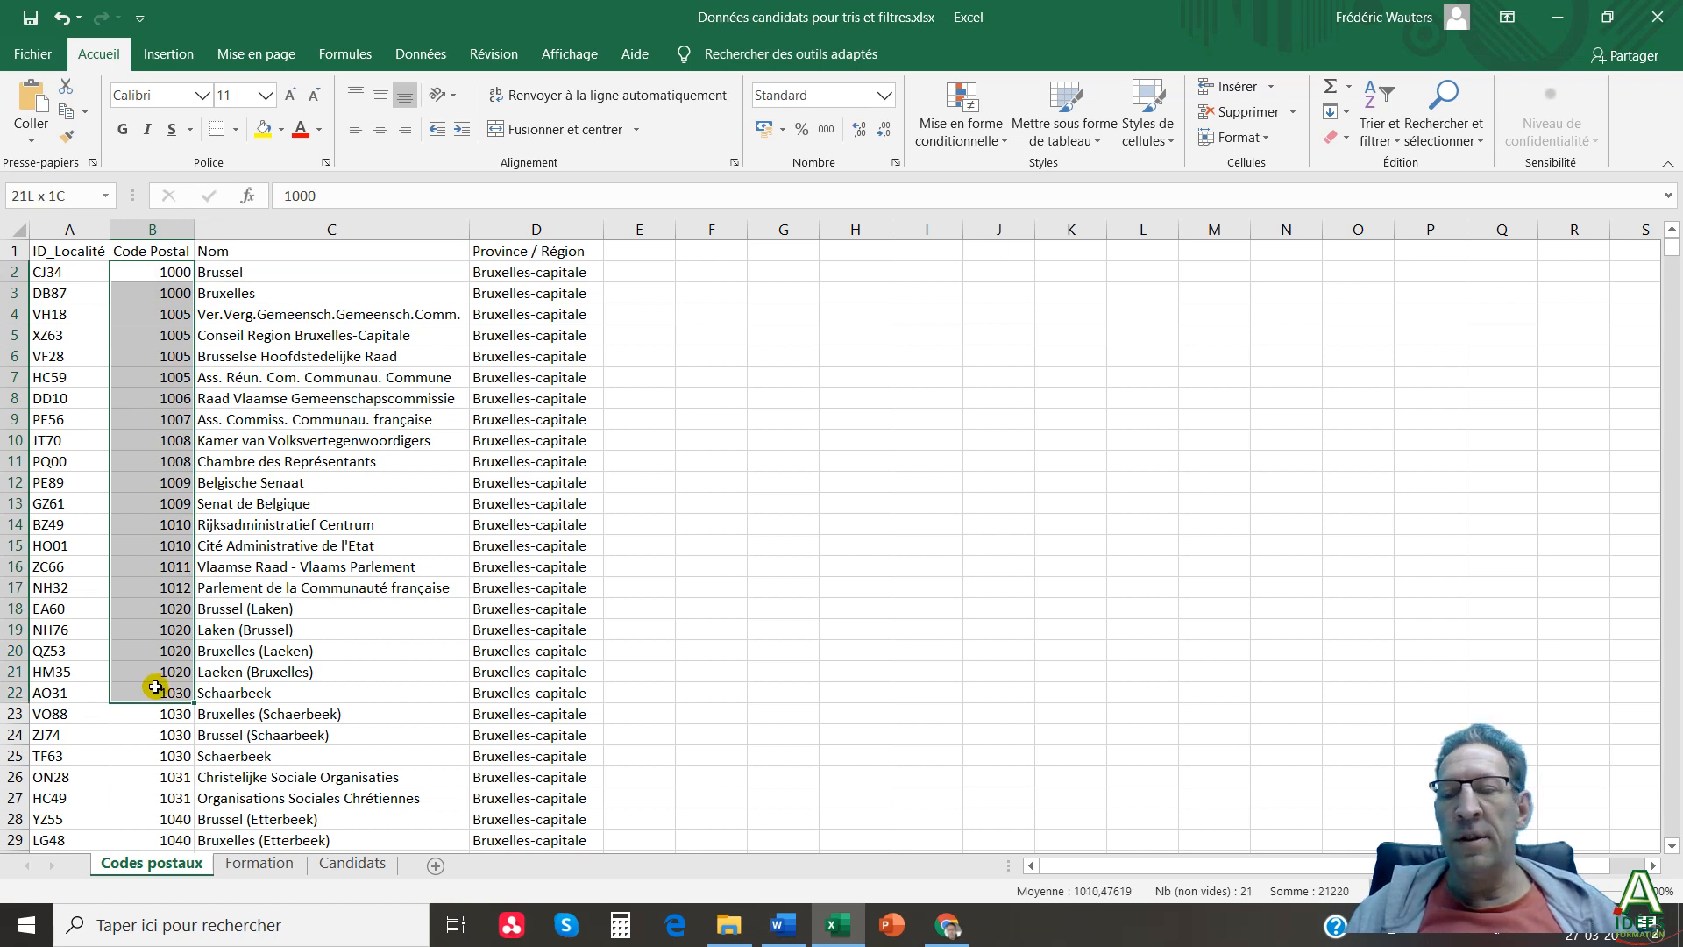
pyautogui.click(776, 392)
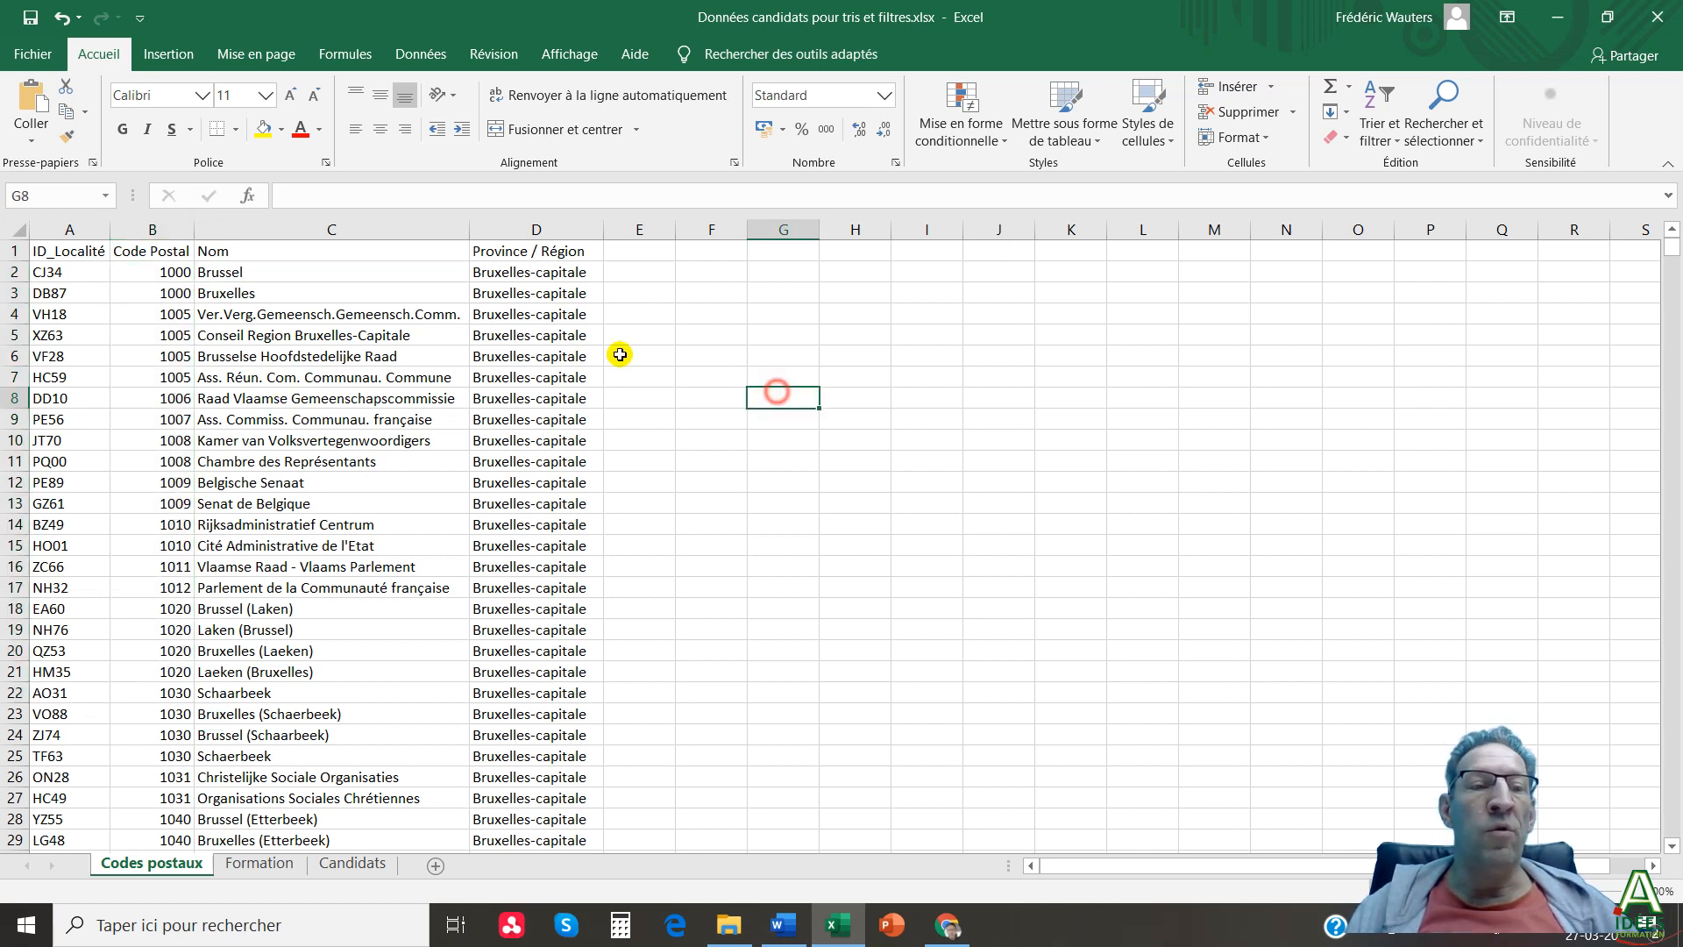
pyautogui.click(156, 315)
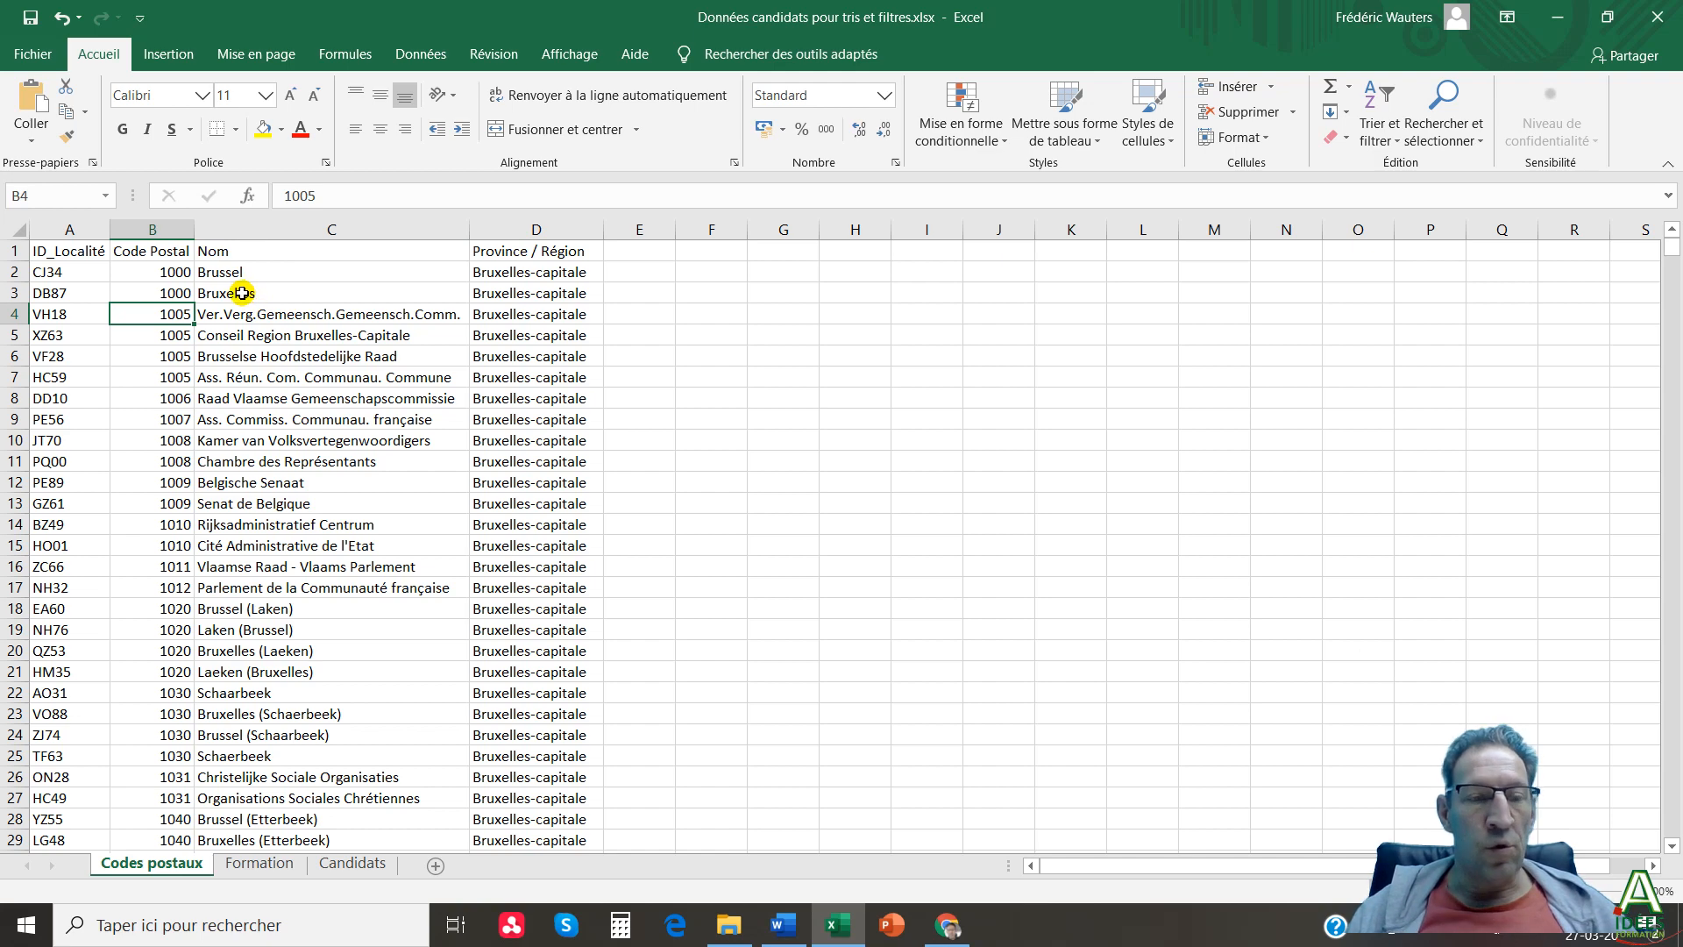
pyautogui.hotkey('ctrl', 'z')
pyautogui.click(783, 293)
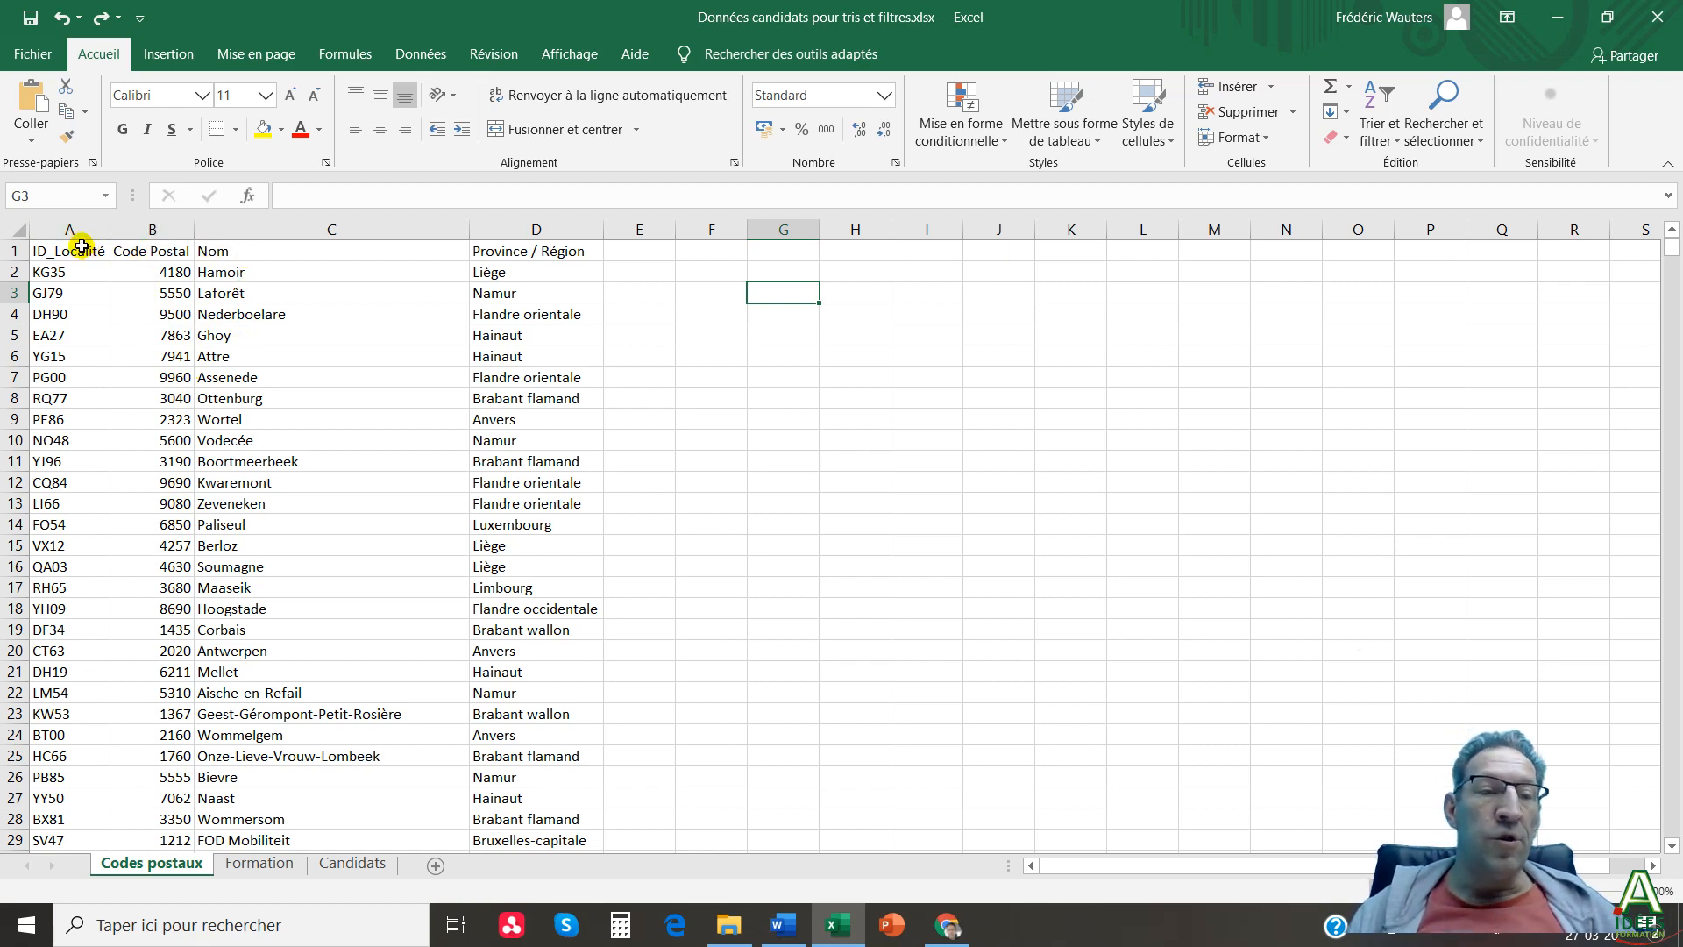
# Open a custom sort for columns A to D, try it without headers, and keep the data marked as having headers.
pyautogui.moveTo(82, 230); pyautogui.dragTo(517, 230)
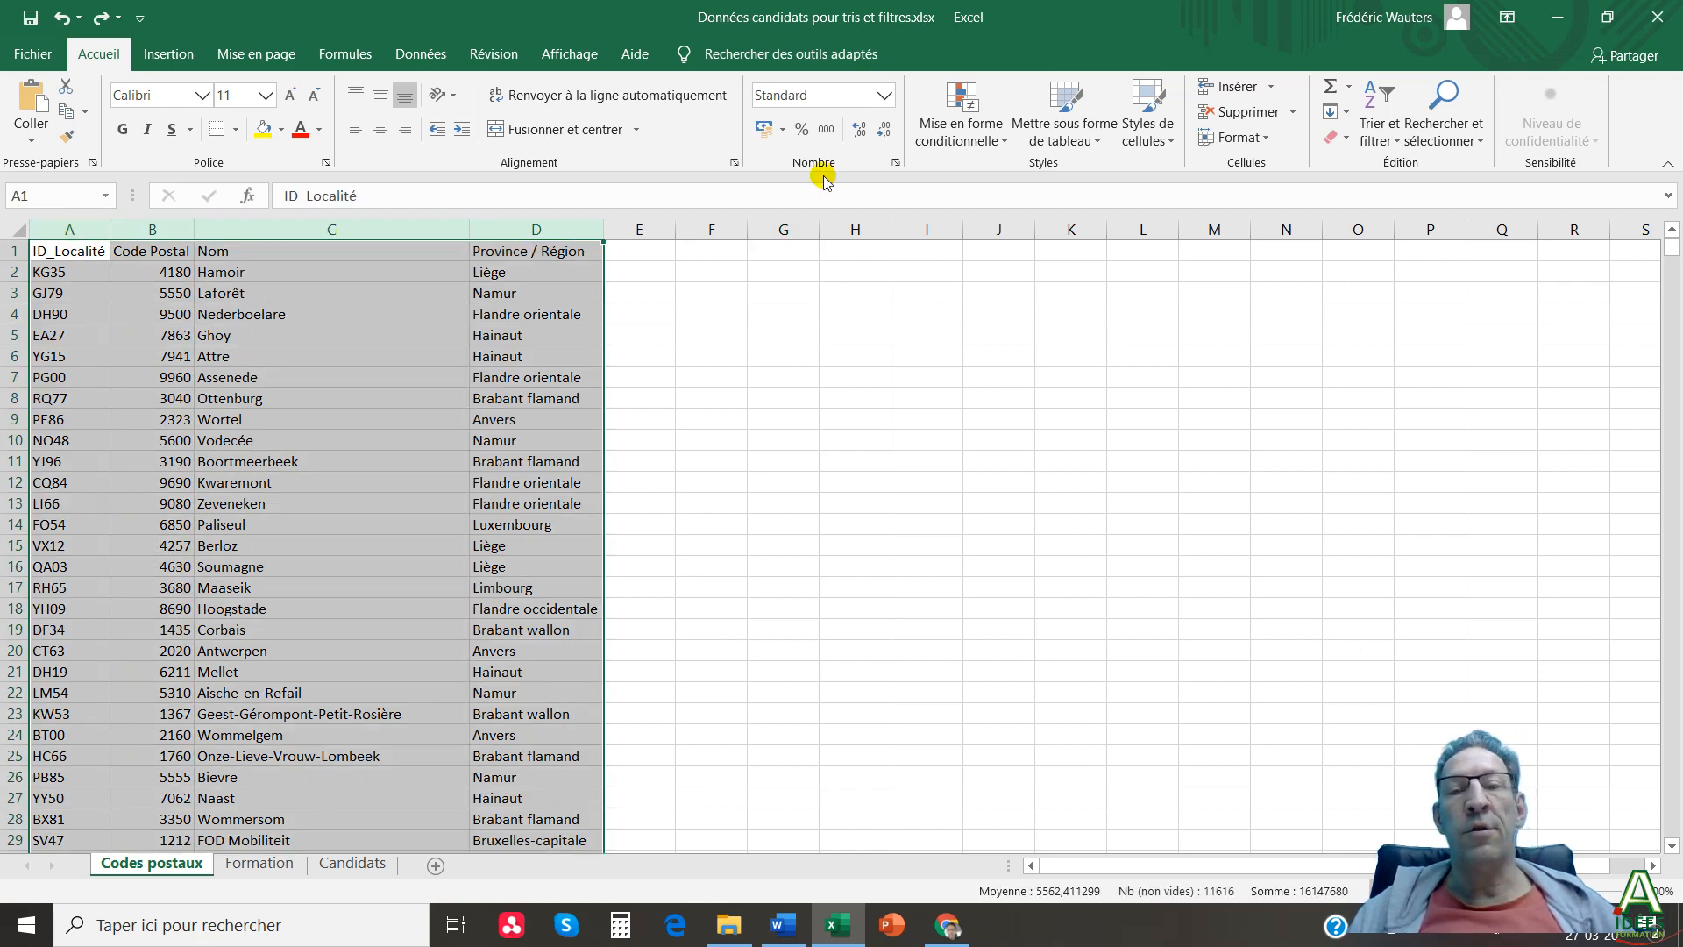
pyautogui.click(1382, 142)
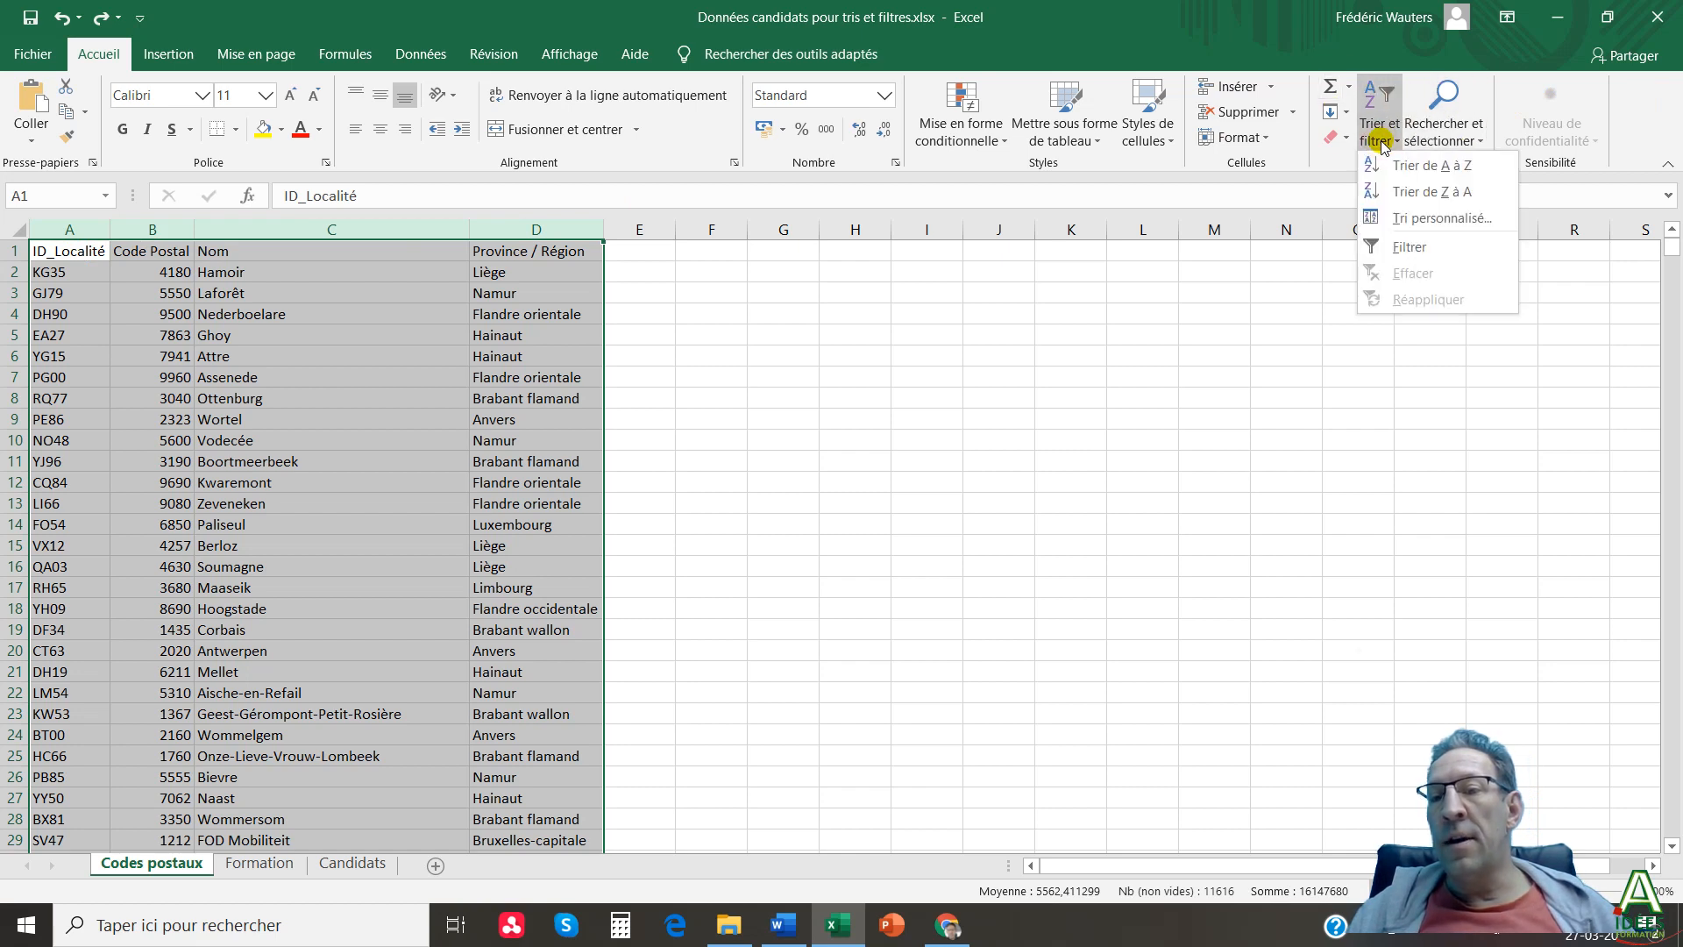
pyautogui.click(1410, 217)
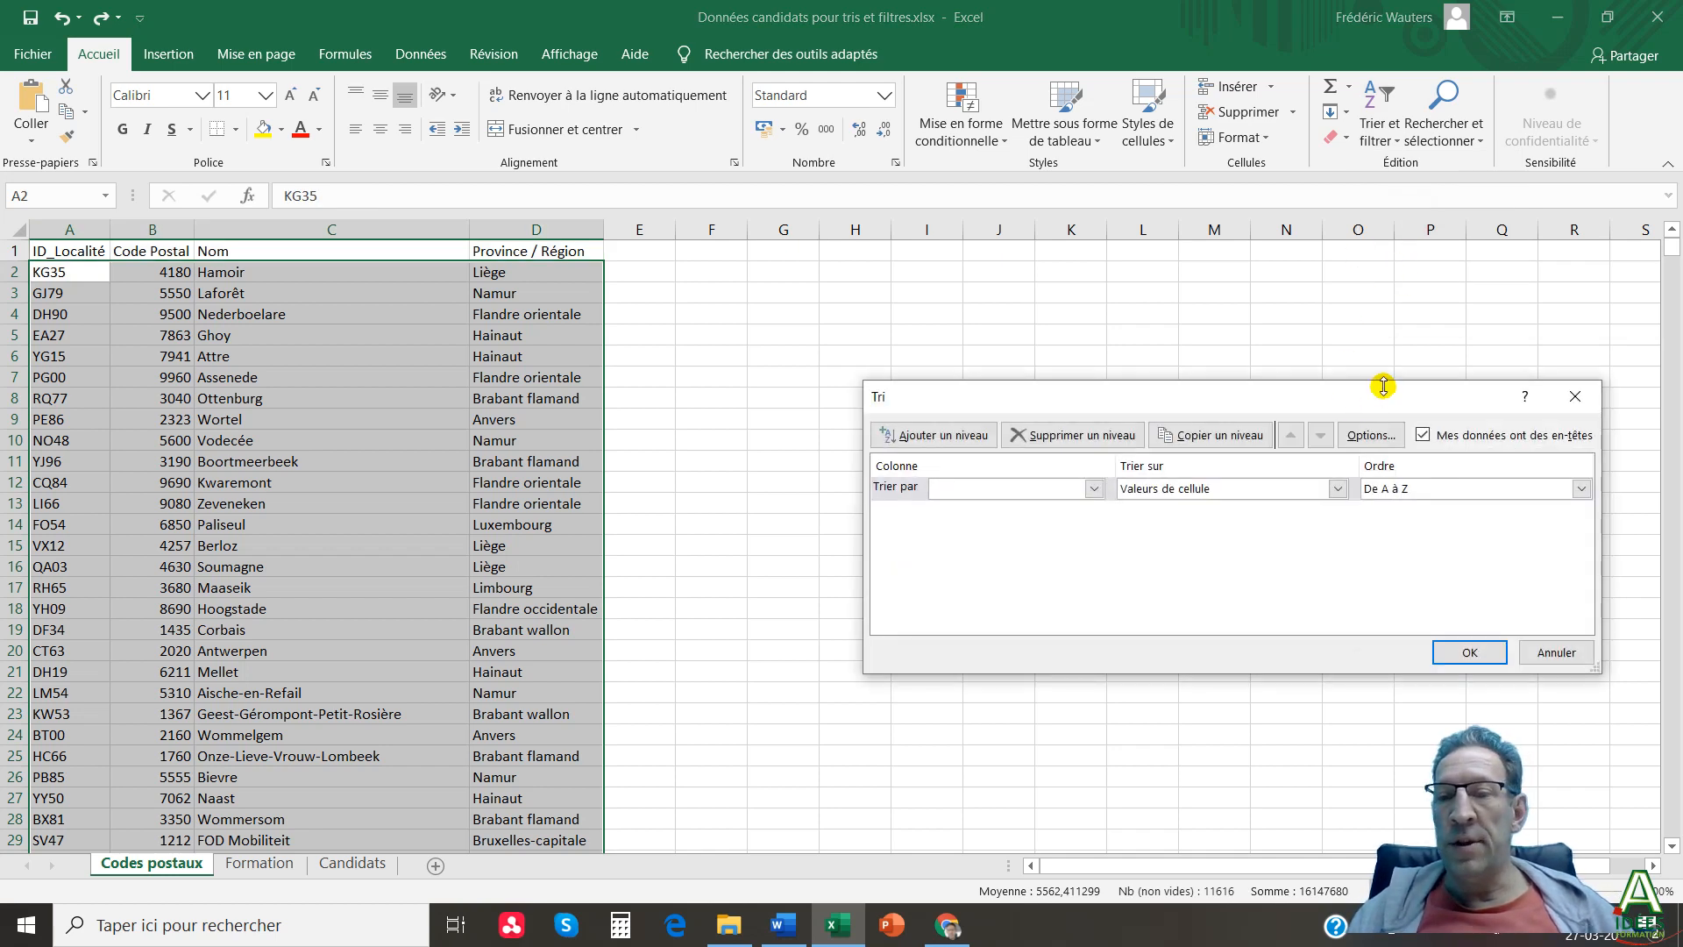
pyautogui.moveTo(1394, 399); pyautogui.dragTo(1193, 293)
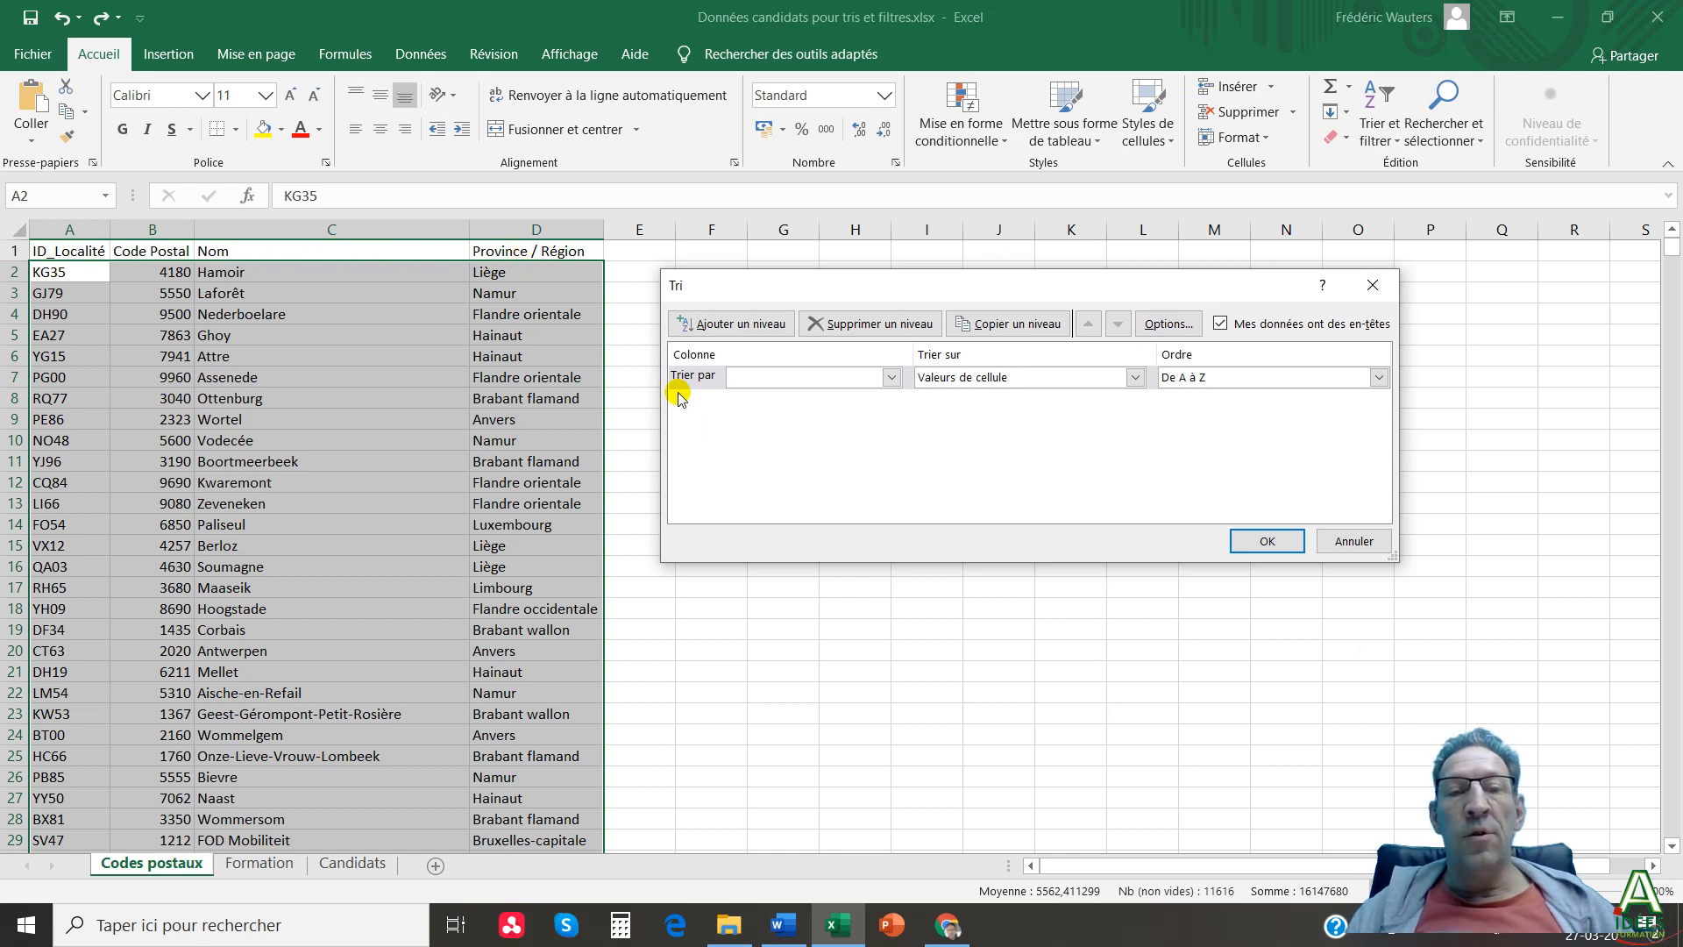
pyautogui.click(1221, 323)
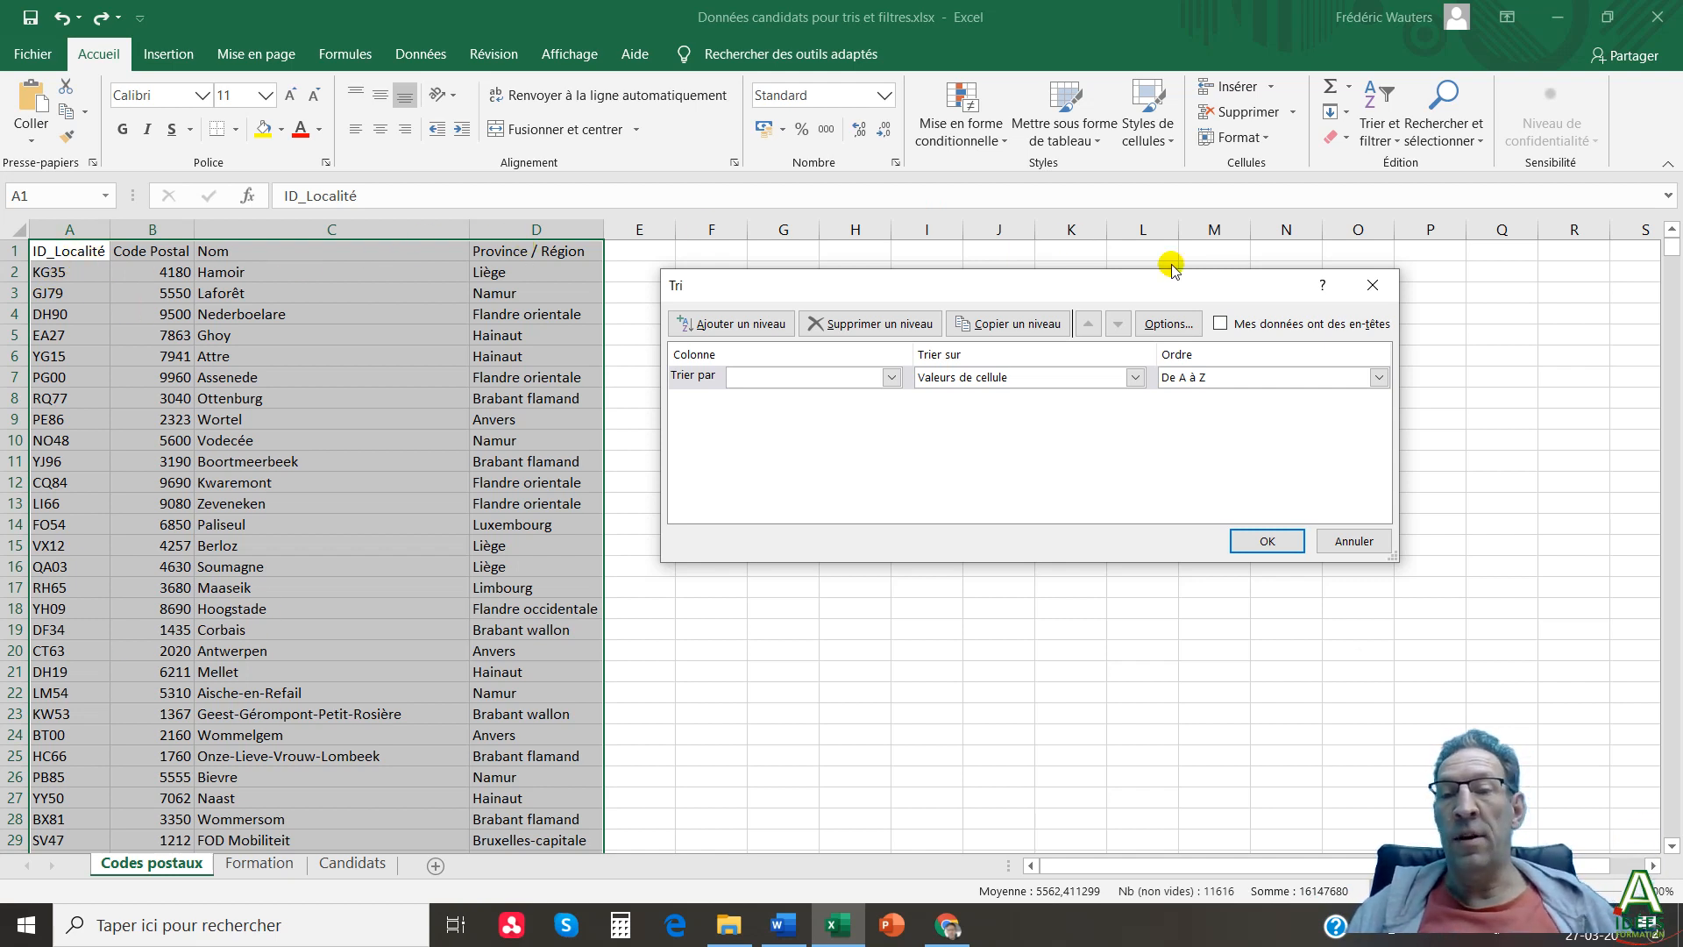
pyautogui.click(1222, 325)
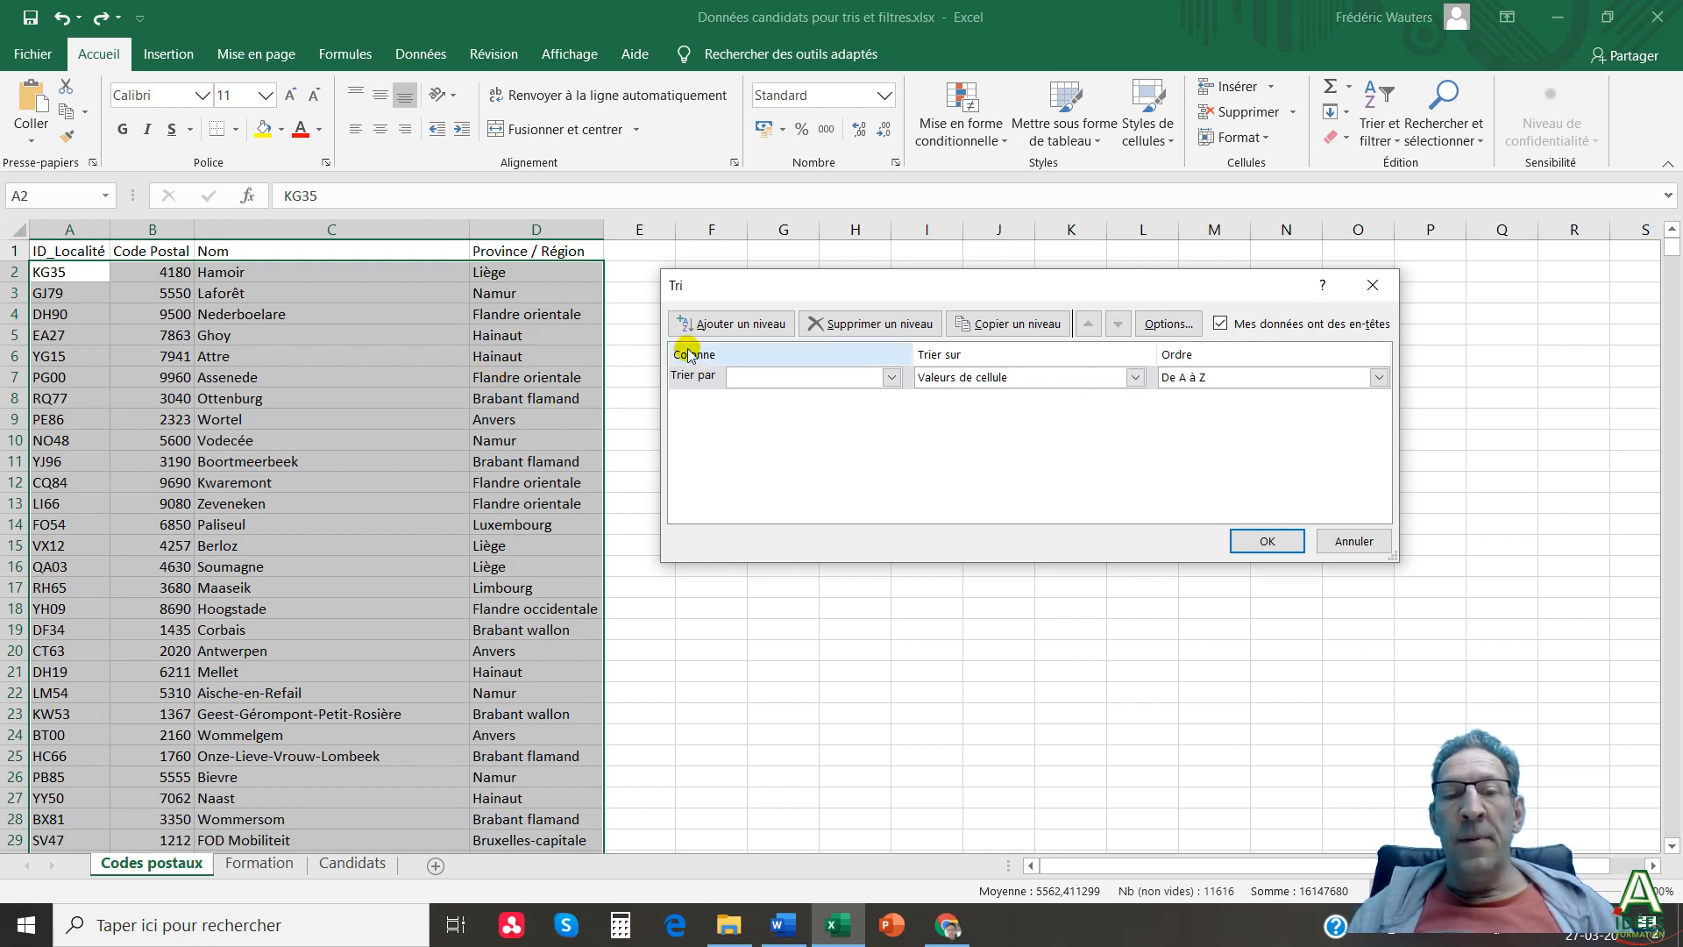
# Define the custom sort by Code Postal from smallest to largest, then by Nom from A to Z, both on cell values.
pyautogui.click(891, 377)
pyautogui.click(759, 412)
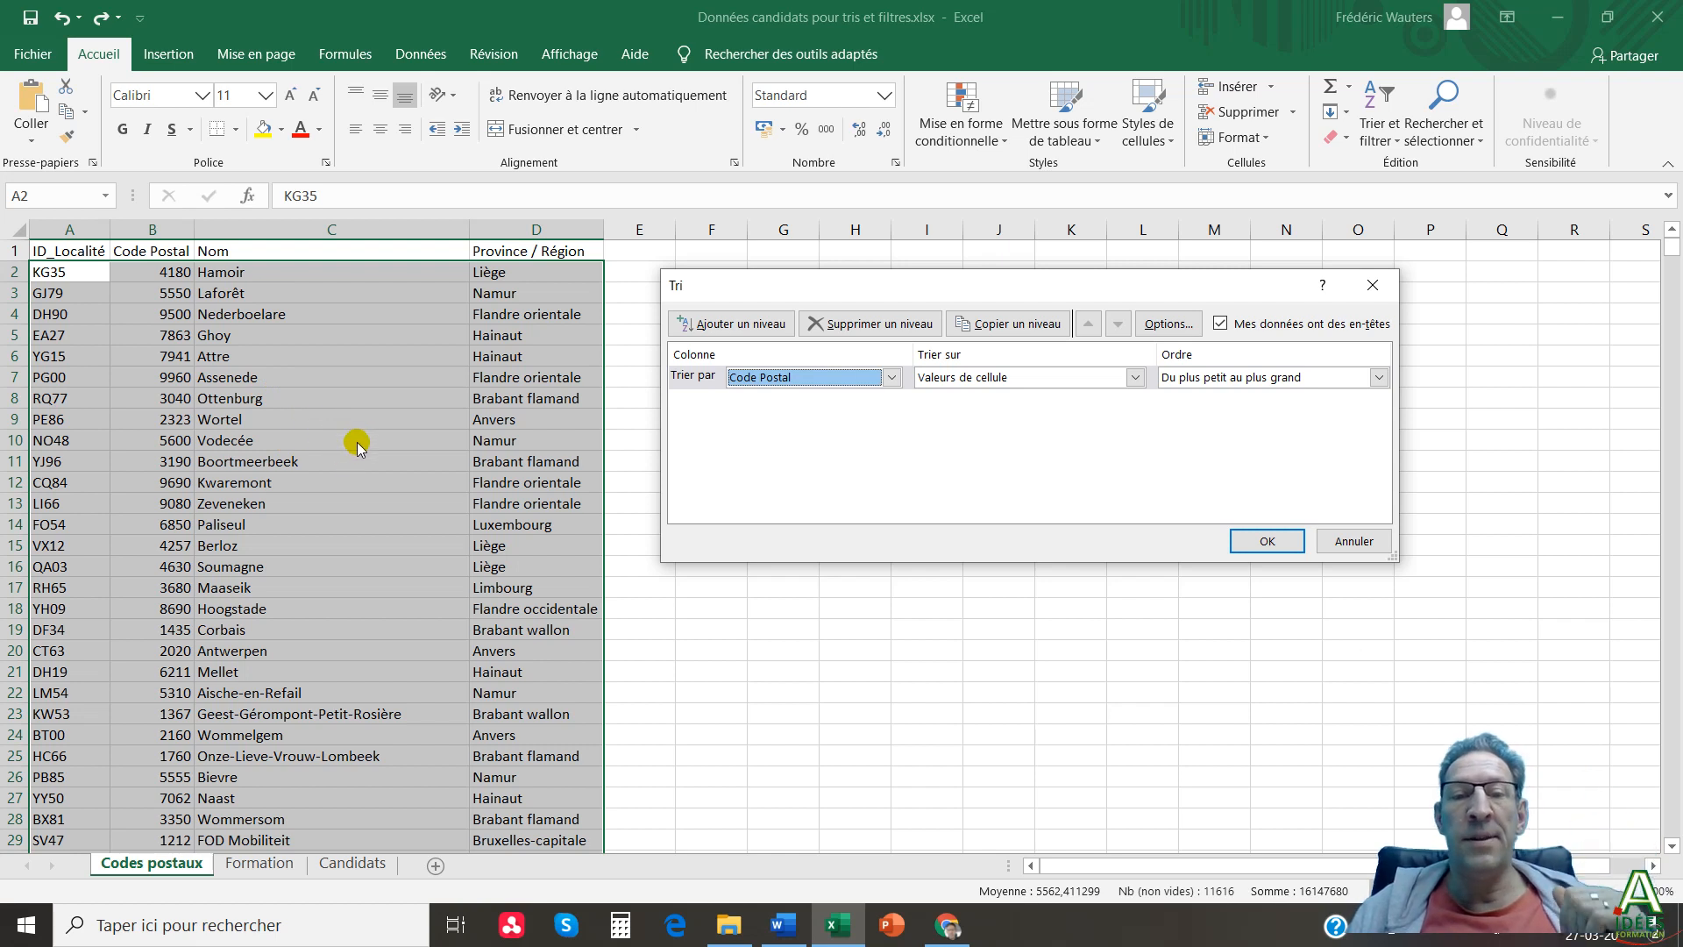
pyautogui.click(736, 324)
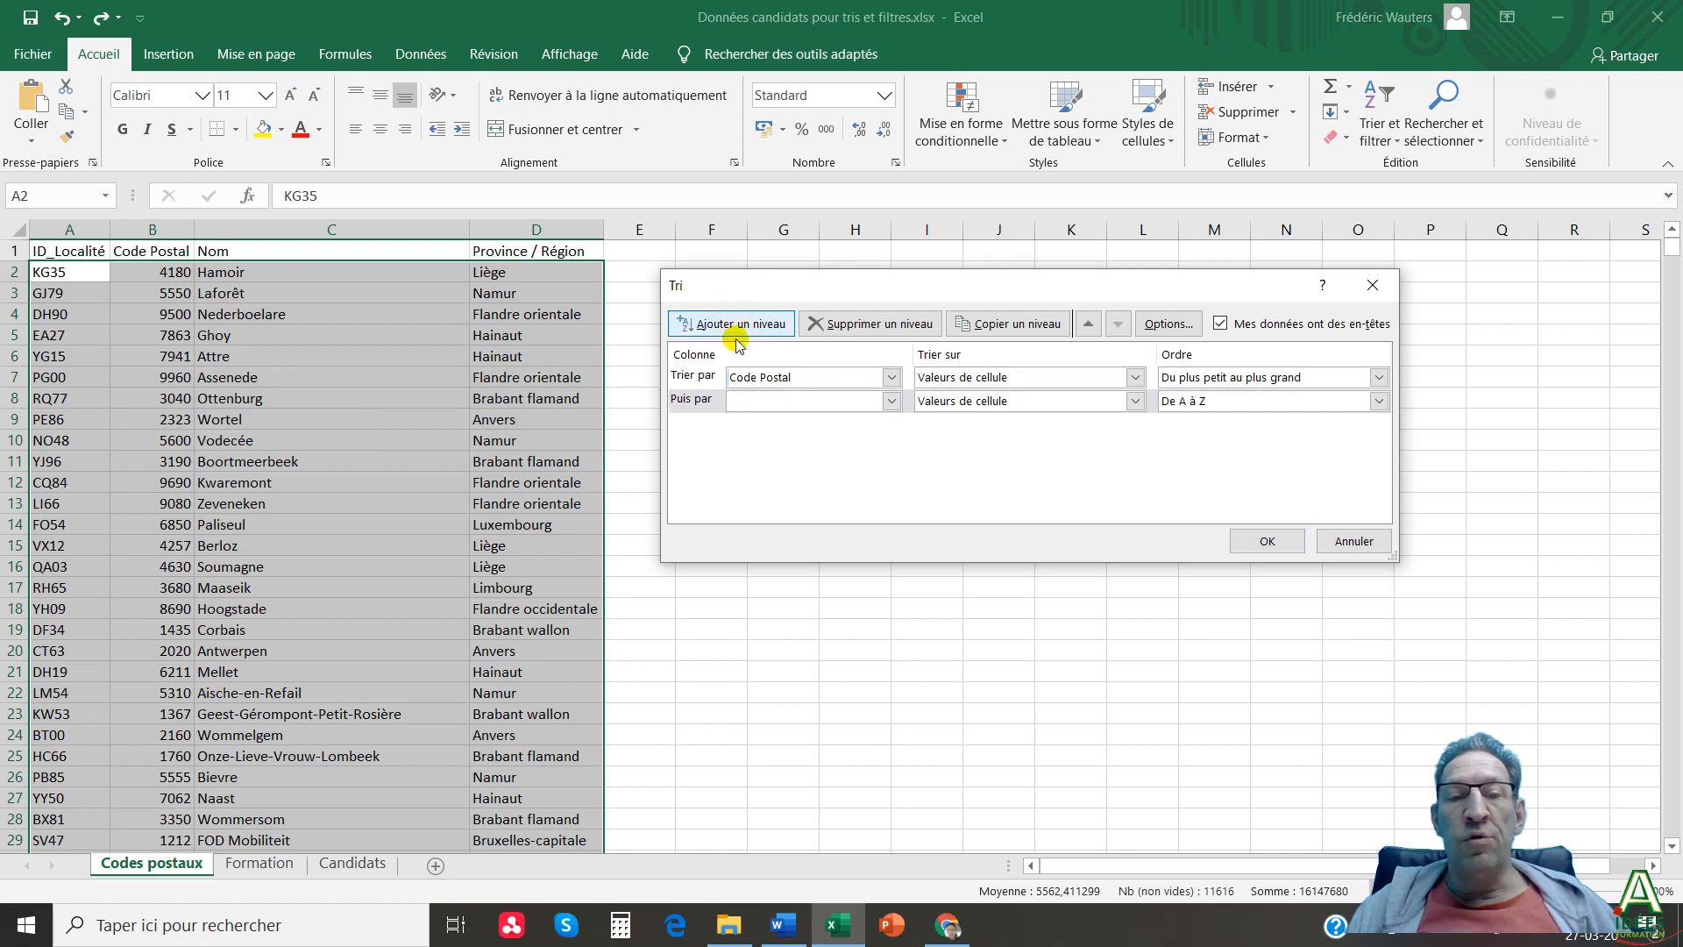
pyautogui.click(893, 400)
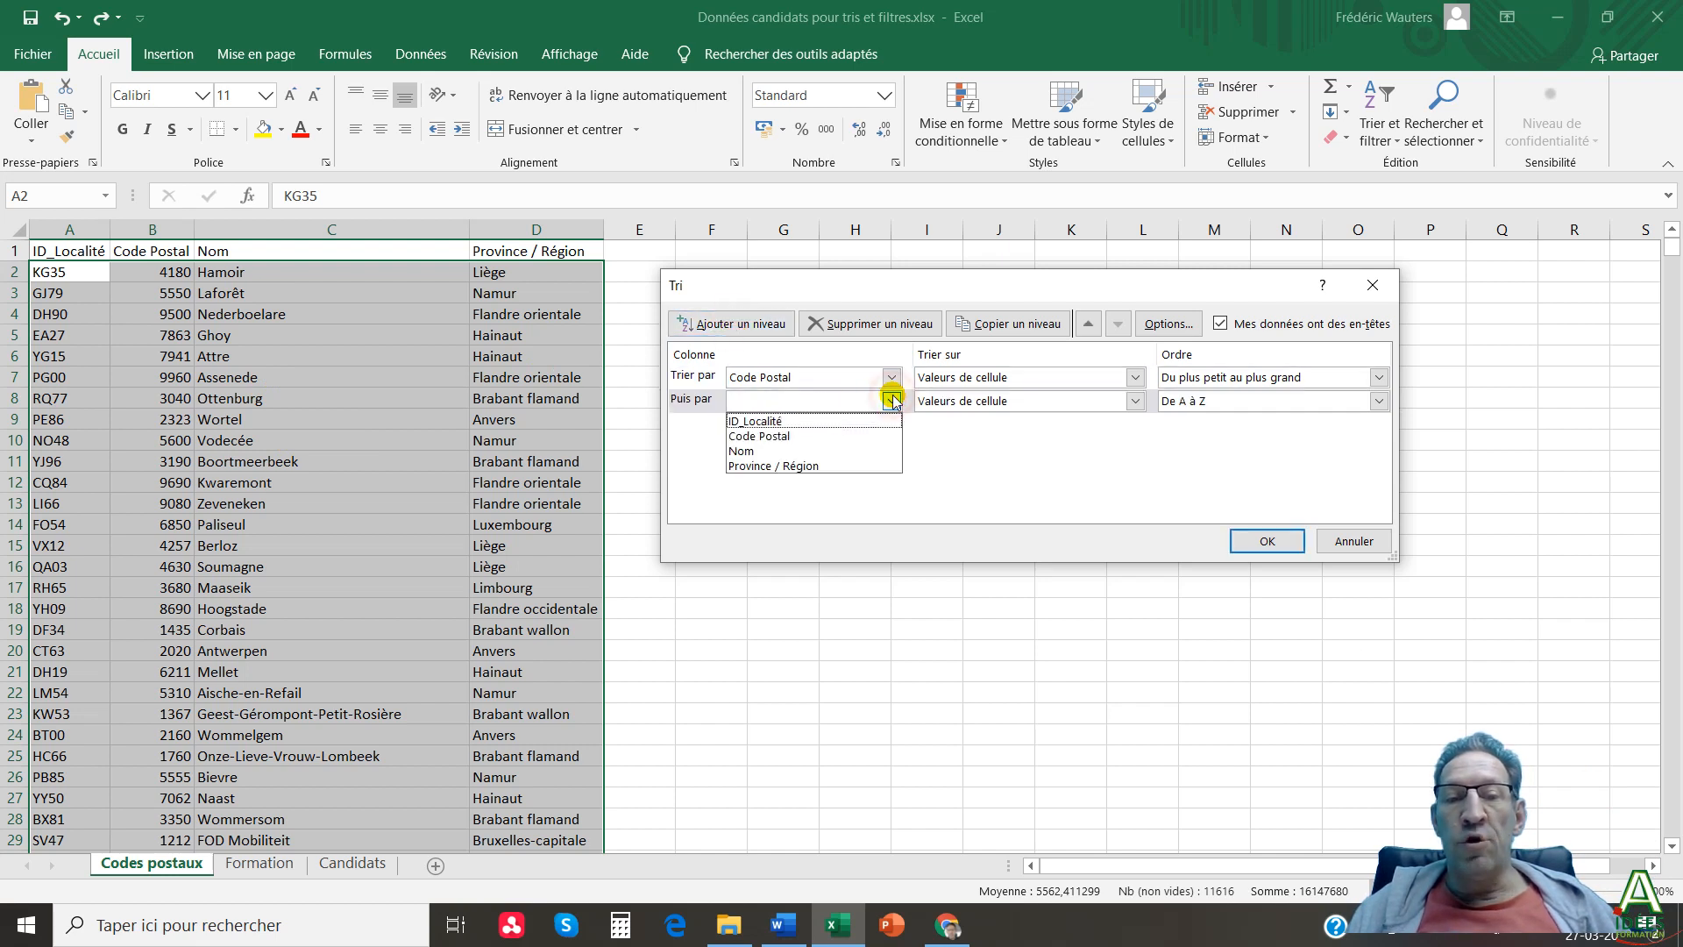
pyautogui.click(807, 450)
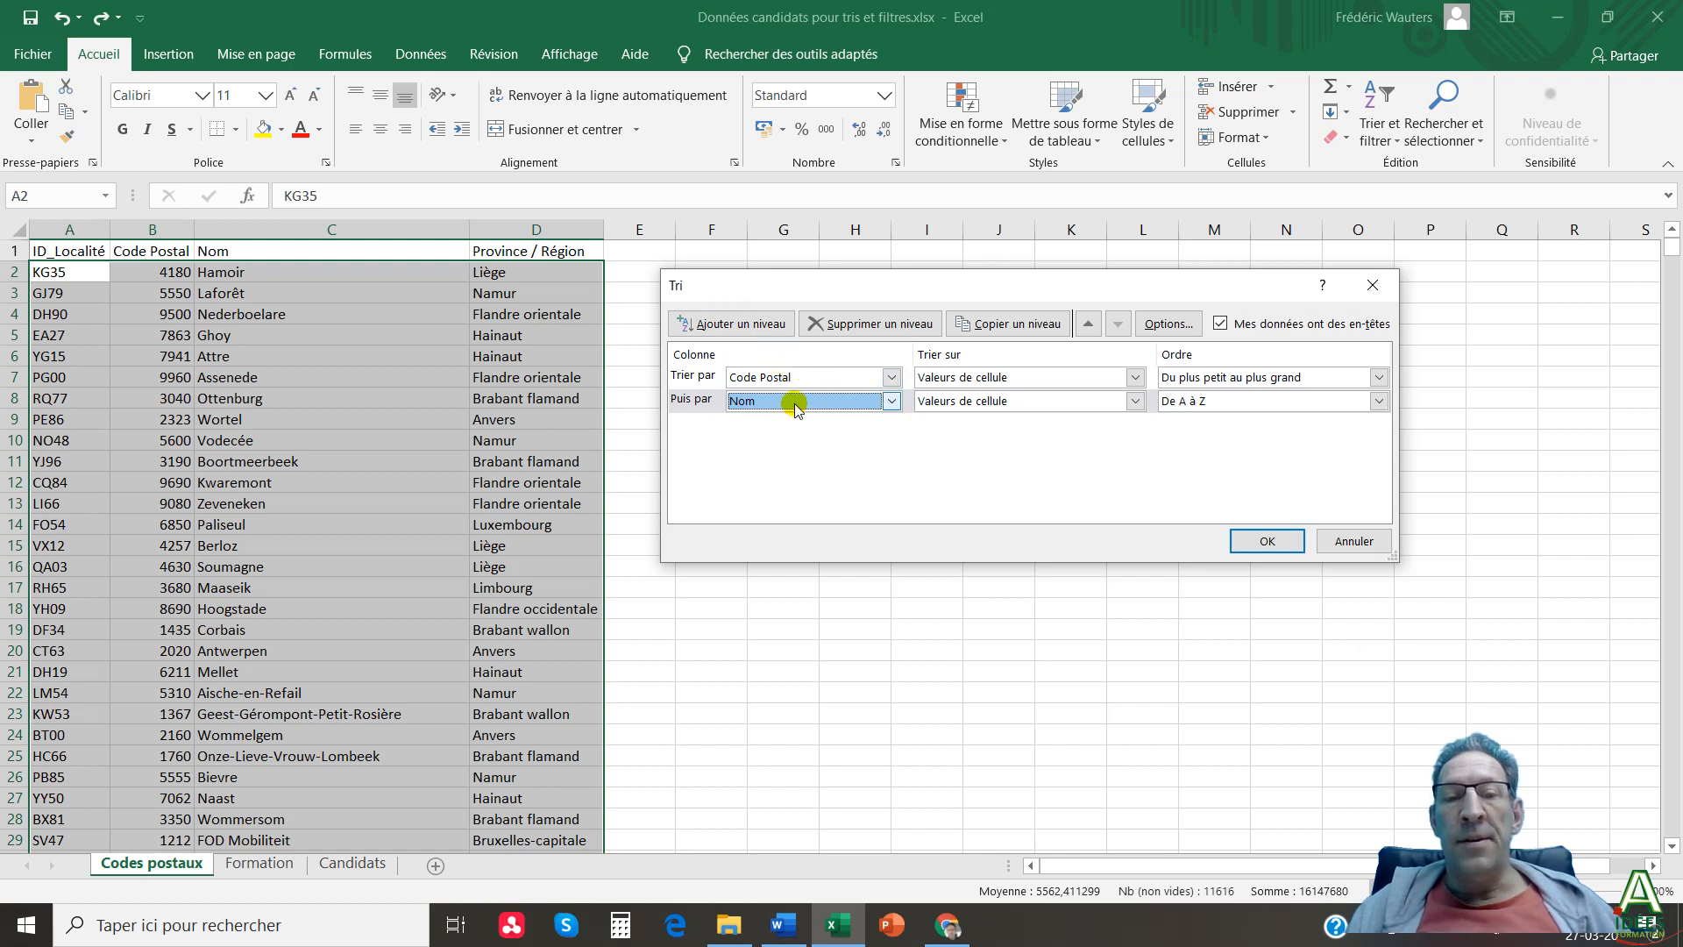
pyautogui.click(995, 403)
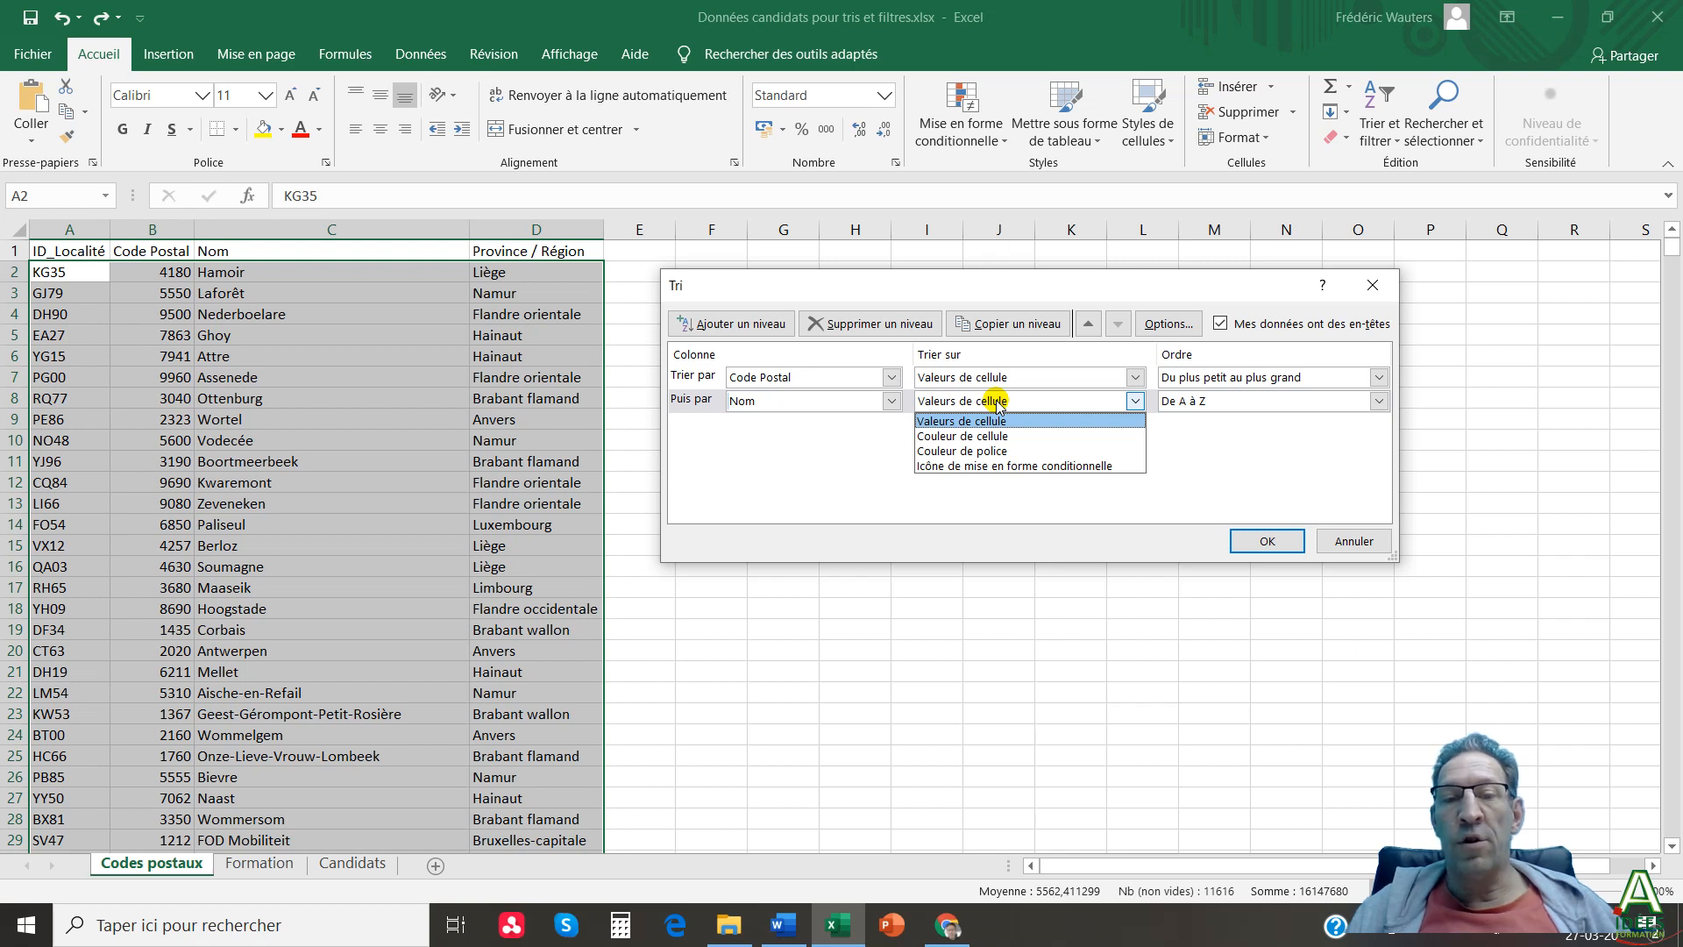
pyautogui.click(997, 404)
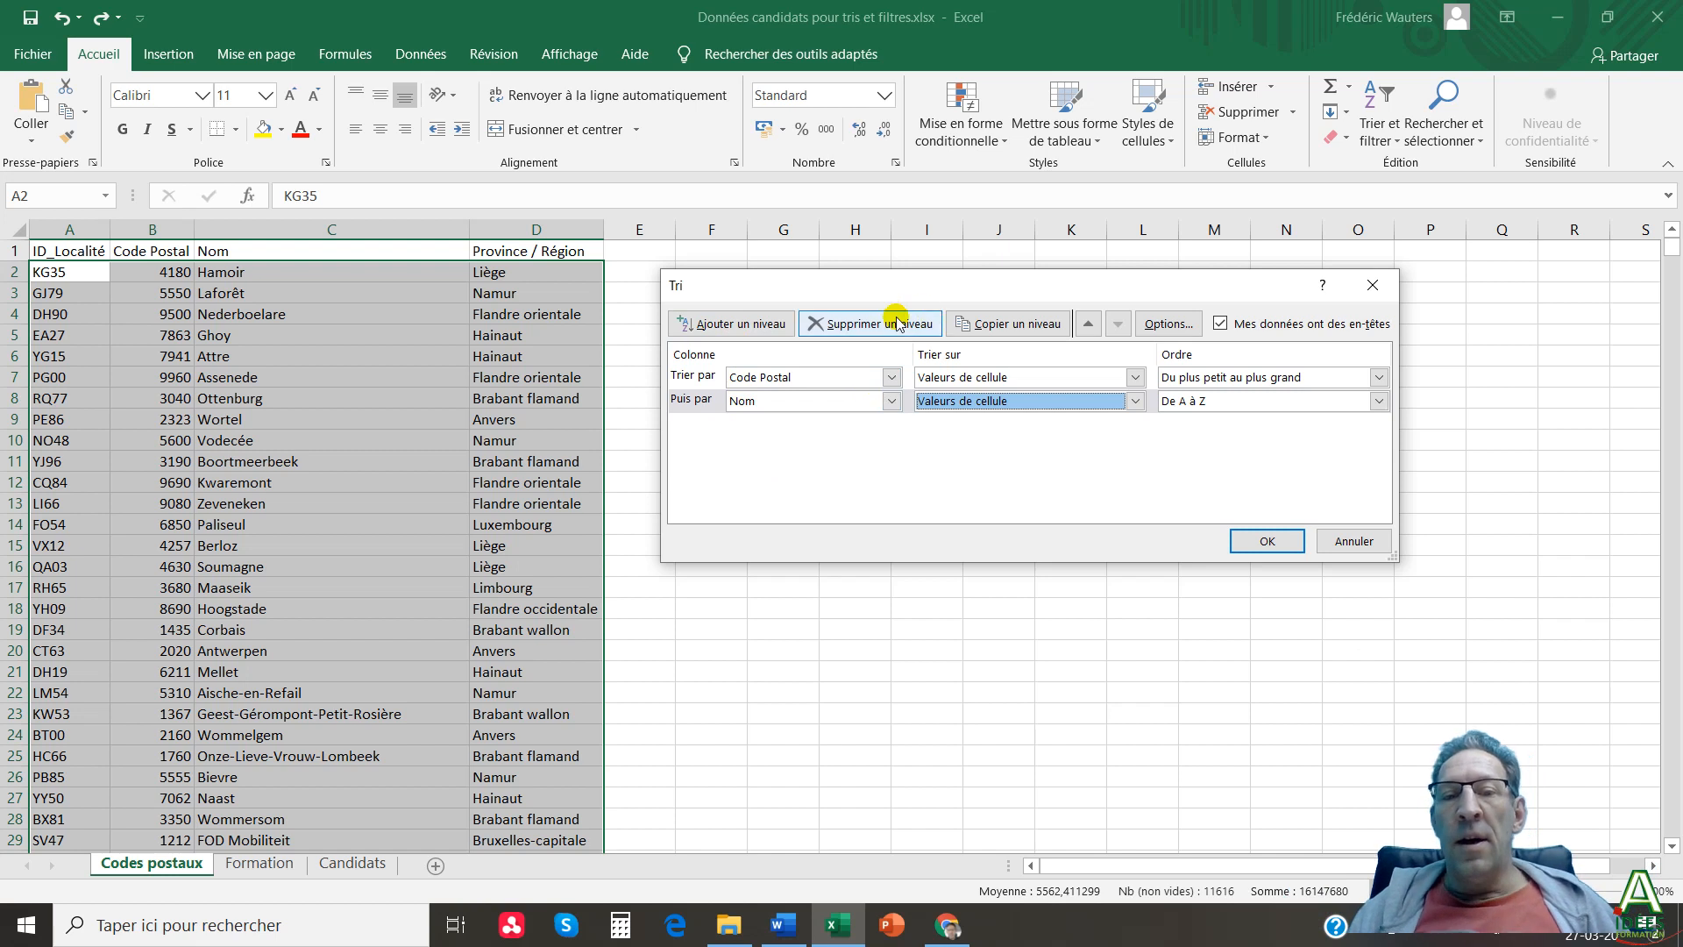
# Move the Nom sort level above Code Postal, and put Code Postal back as the first level.
pyautogui.click(696, 379)
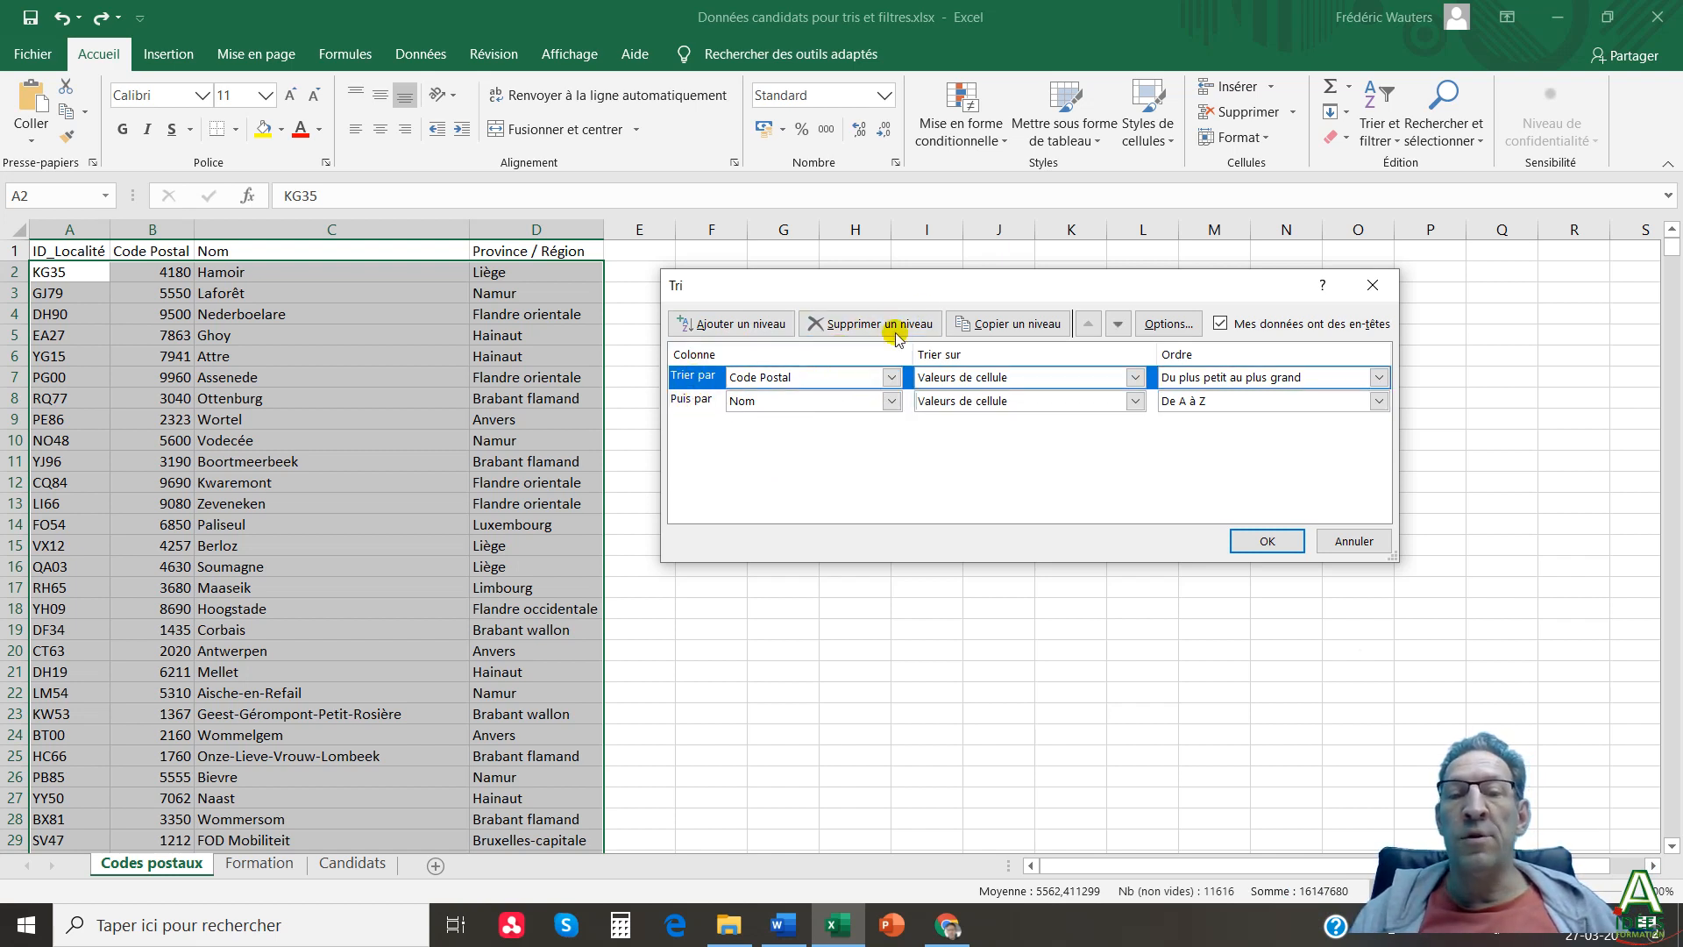
pyautogui.click(689, 377)
pyautogui.click(704, 383)
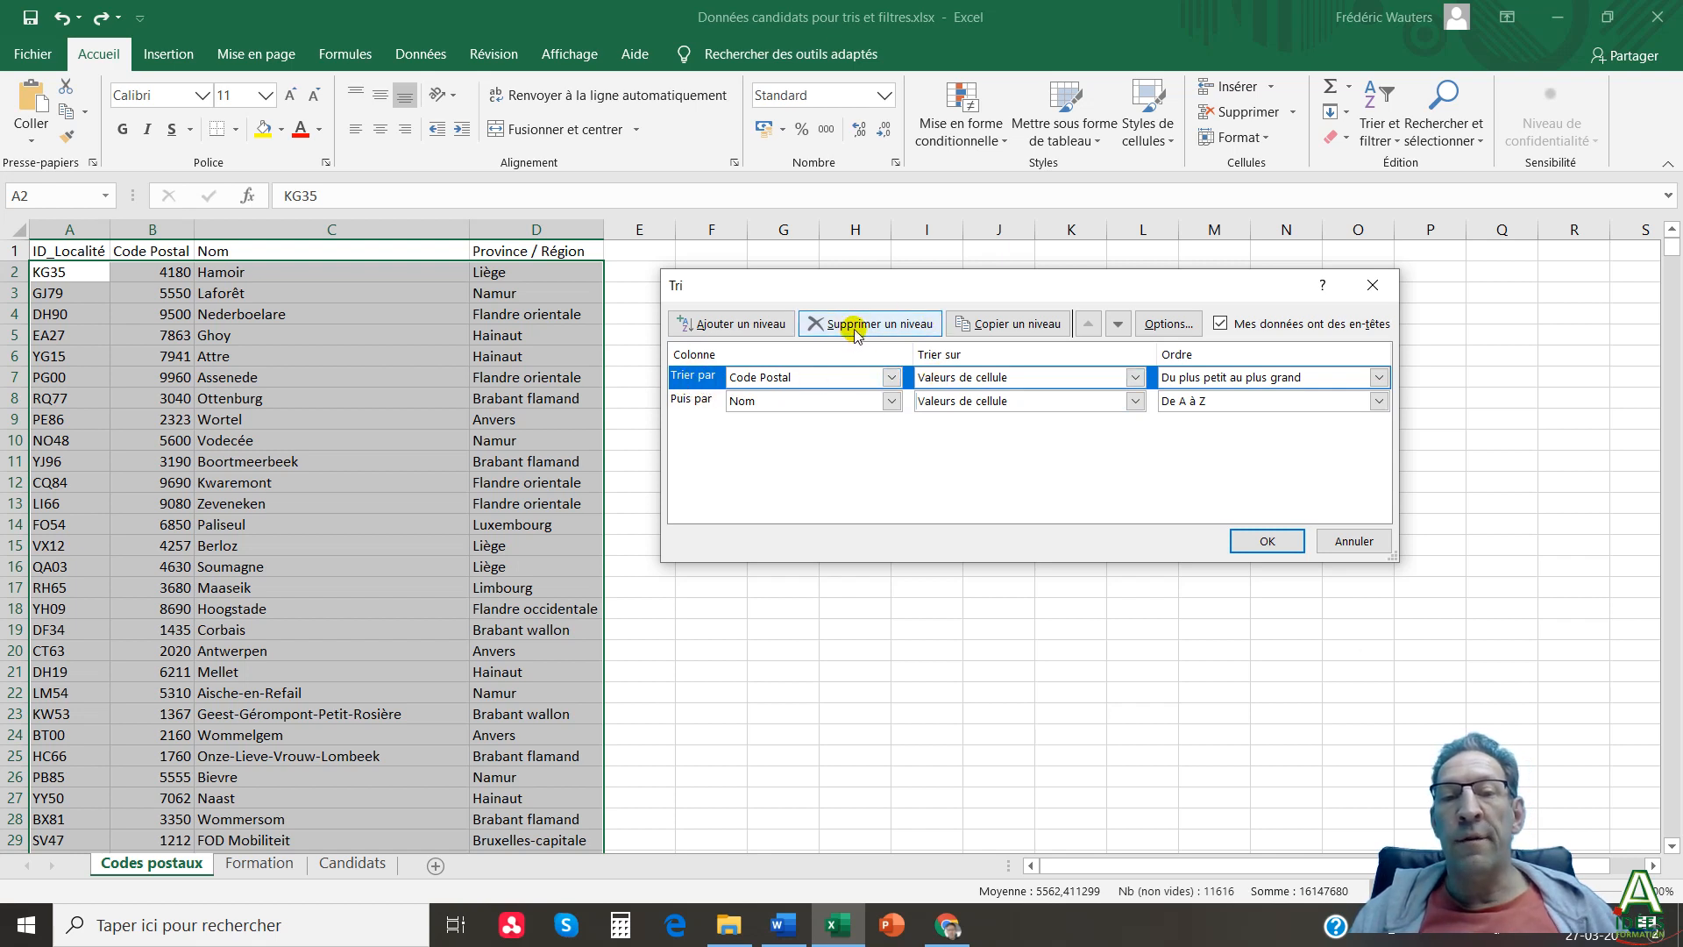
pyautogui.click(693, 400)
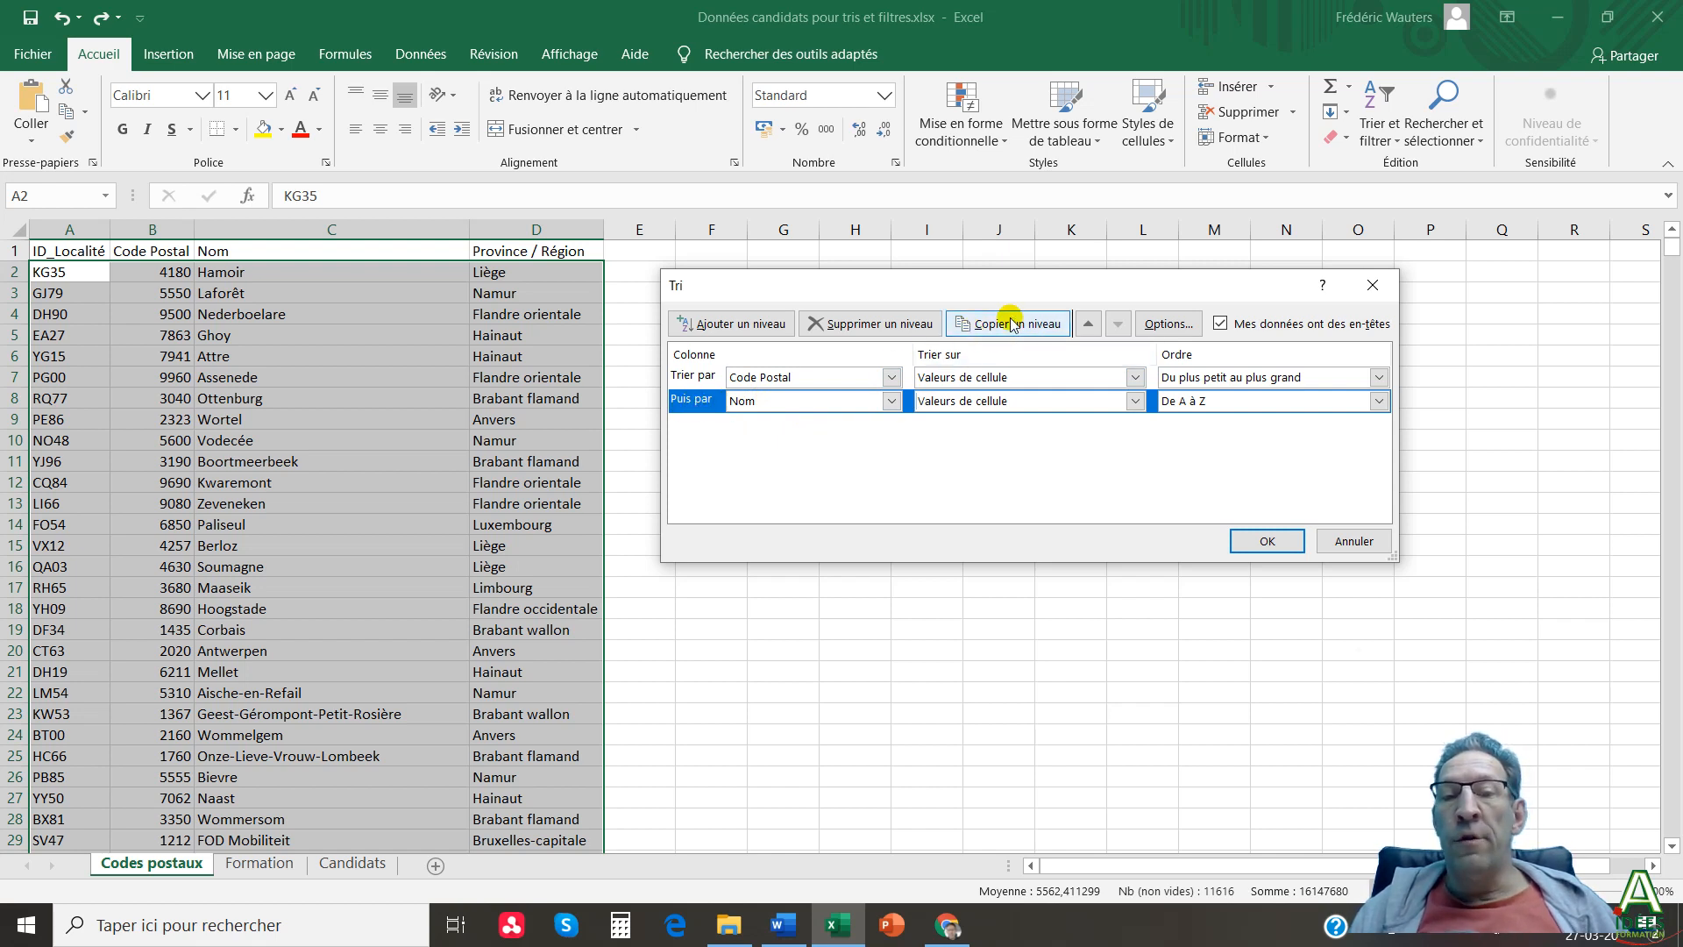
pyautogui.click(1088, 326)
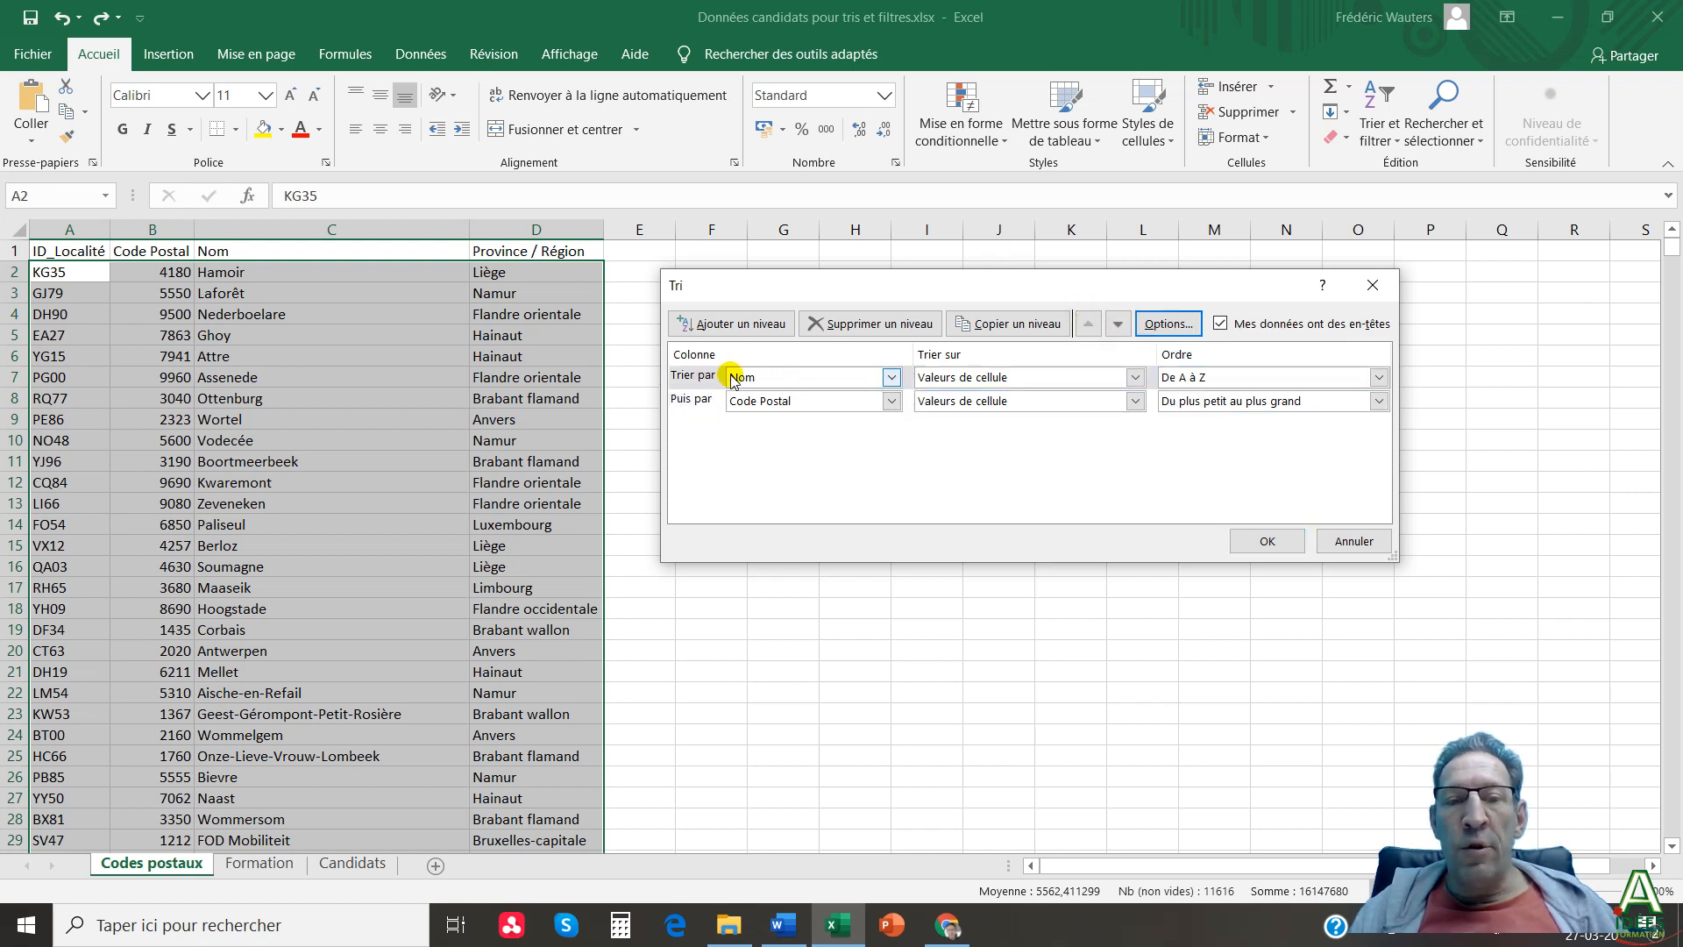
pyautogui.click(692, 380)
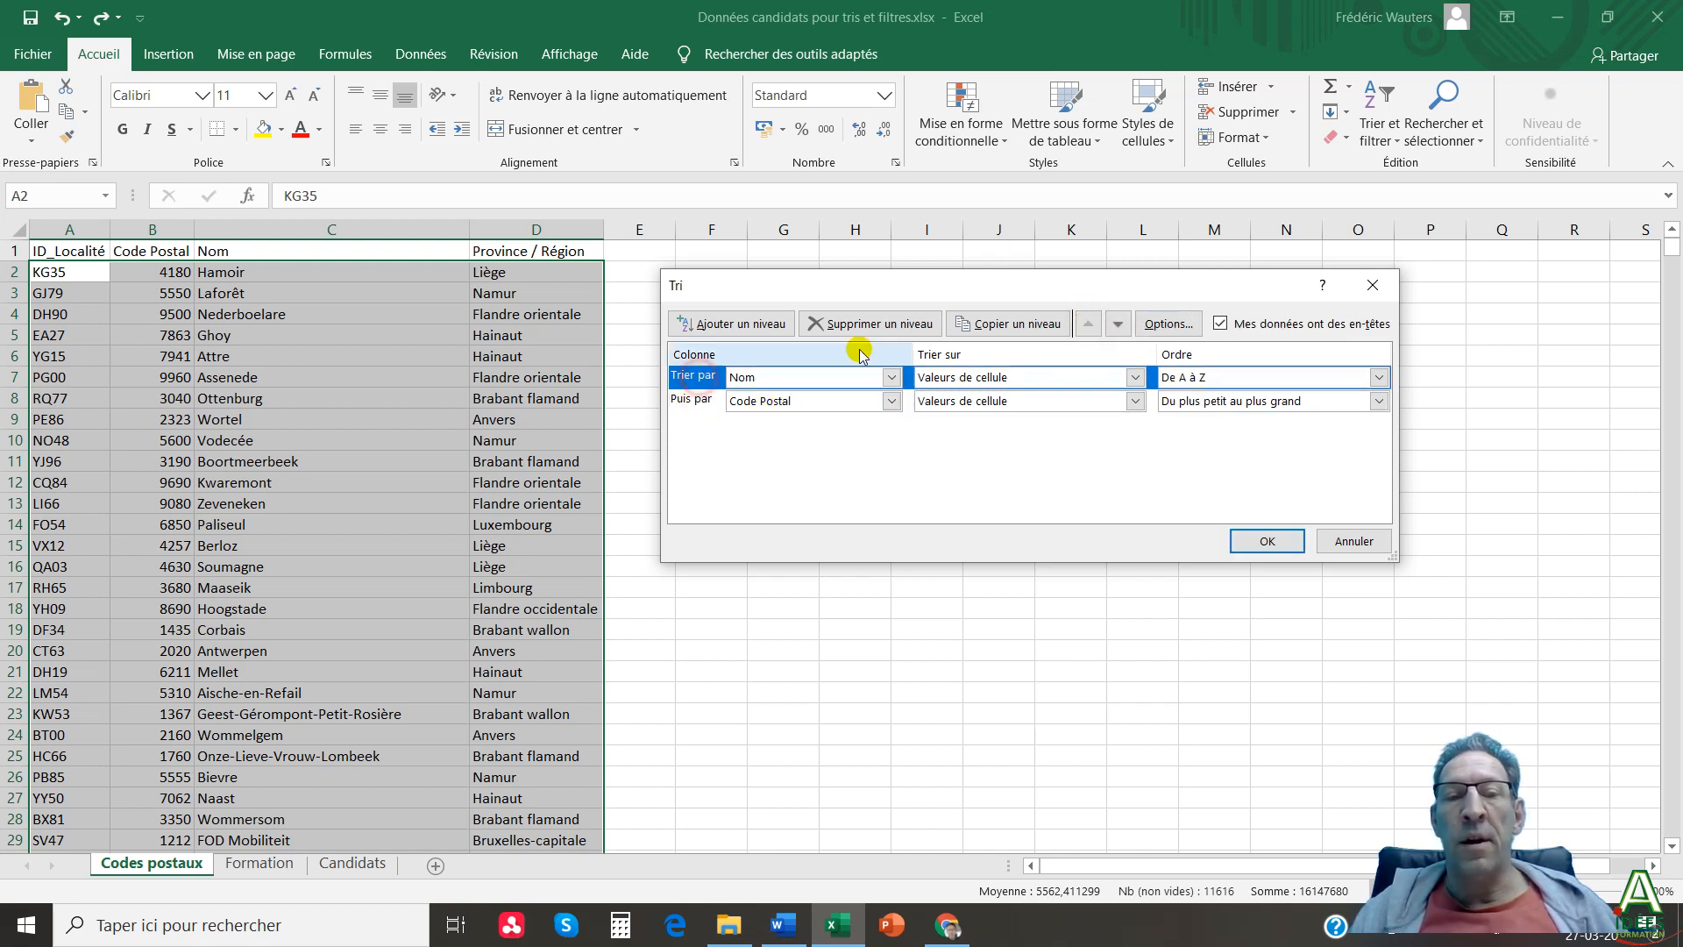
pyautogui.click(1116, 326)
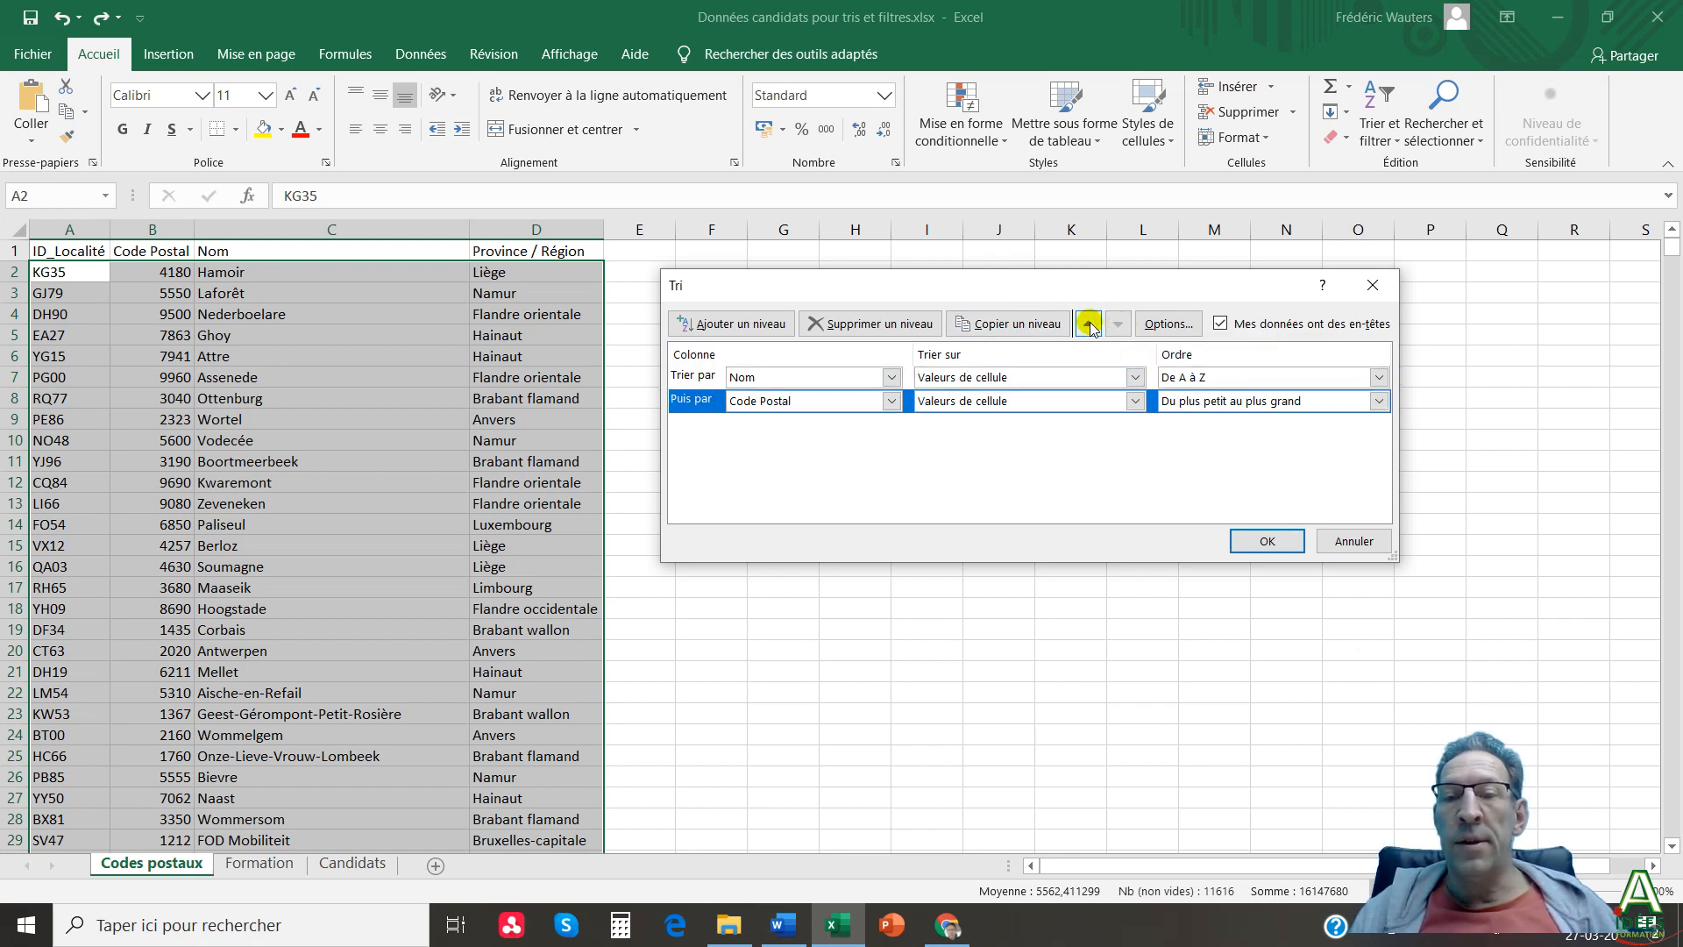
pyautogui.click(1089, 325)
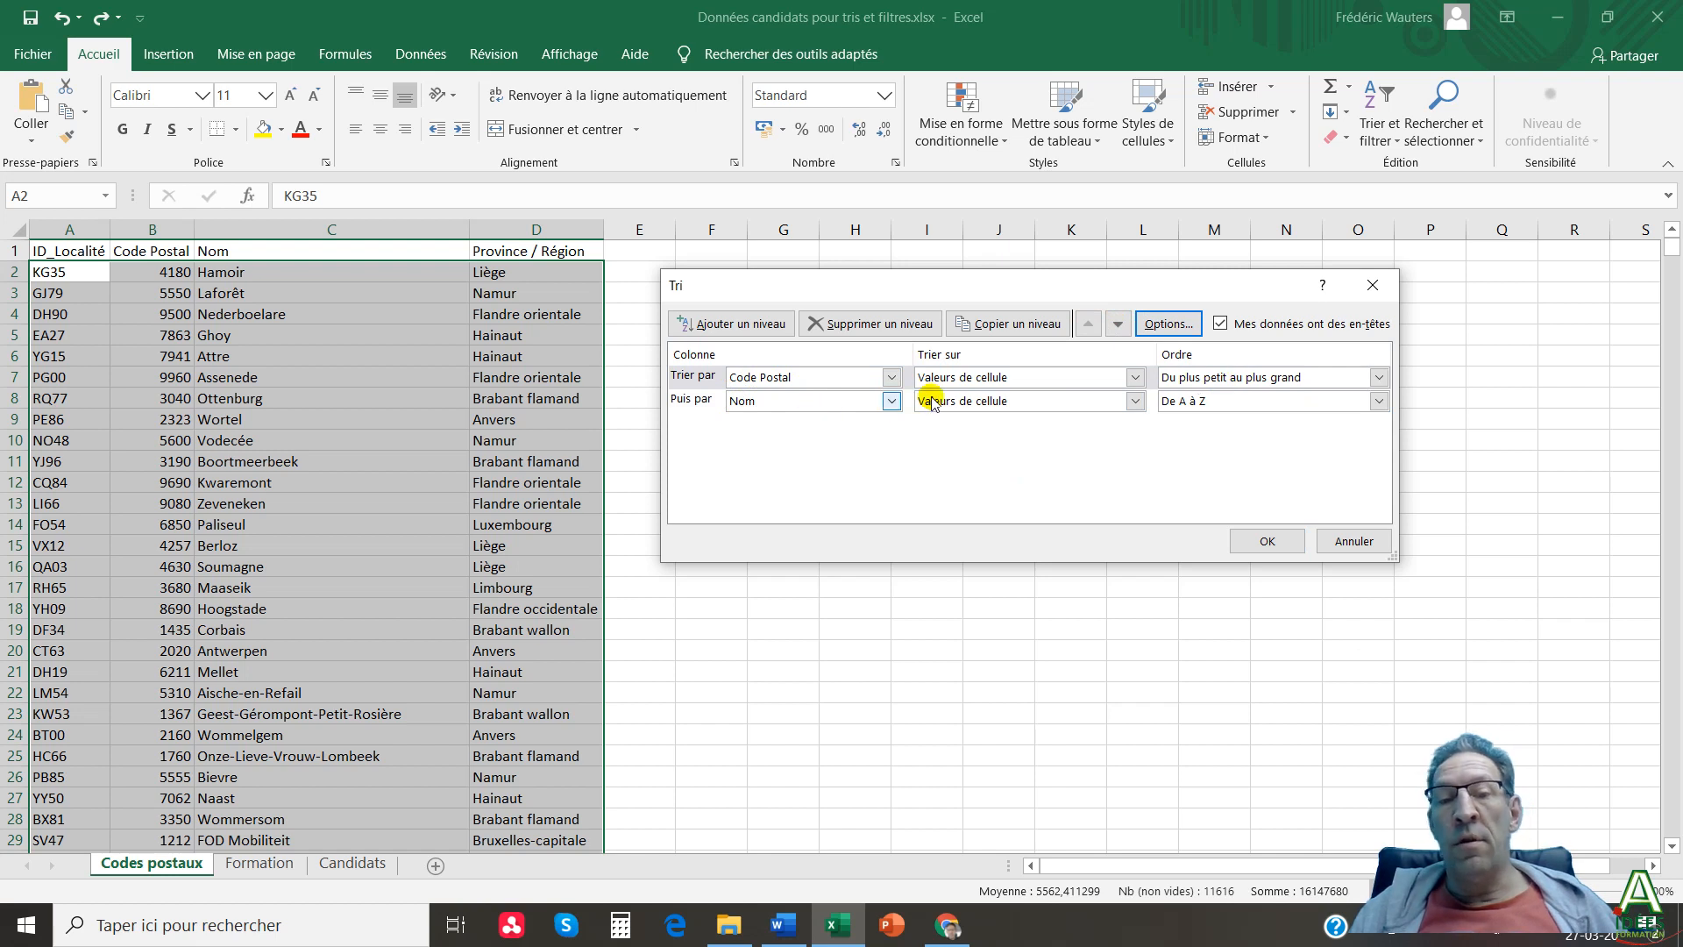
# Try the Z to A order on the Nom level, set it back to A to Z, and apply the custom sort.
pyautogui.click(1208, 401)
pyautogui.click(1210, 436)
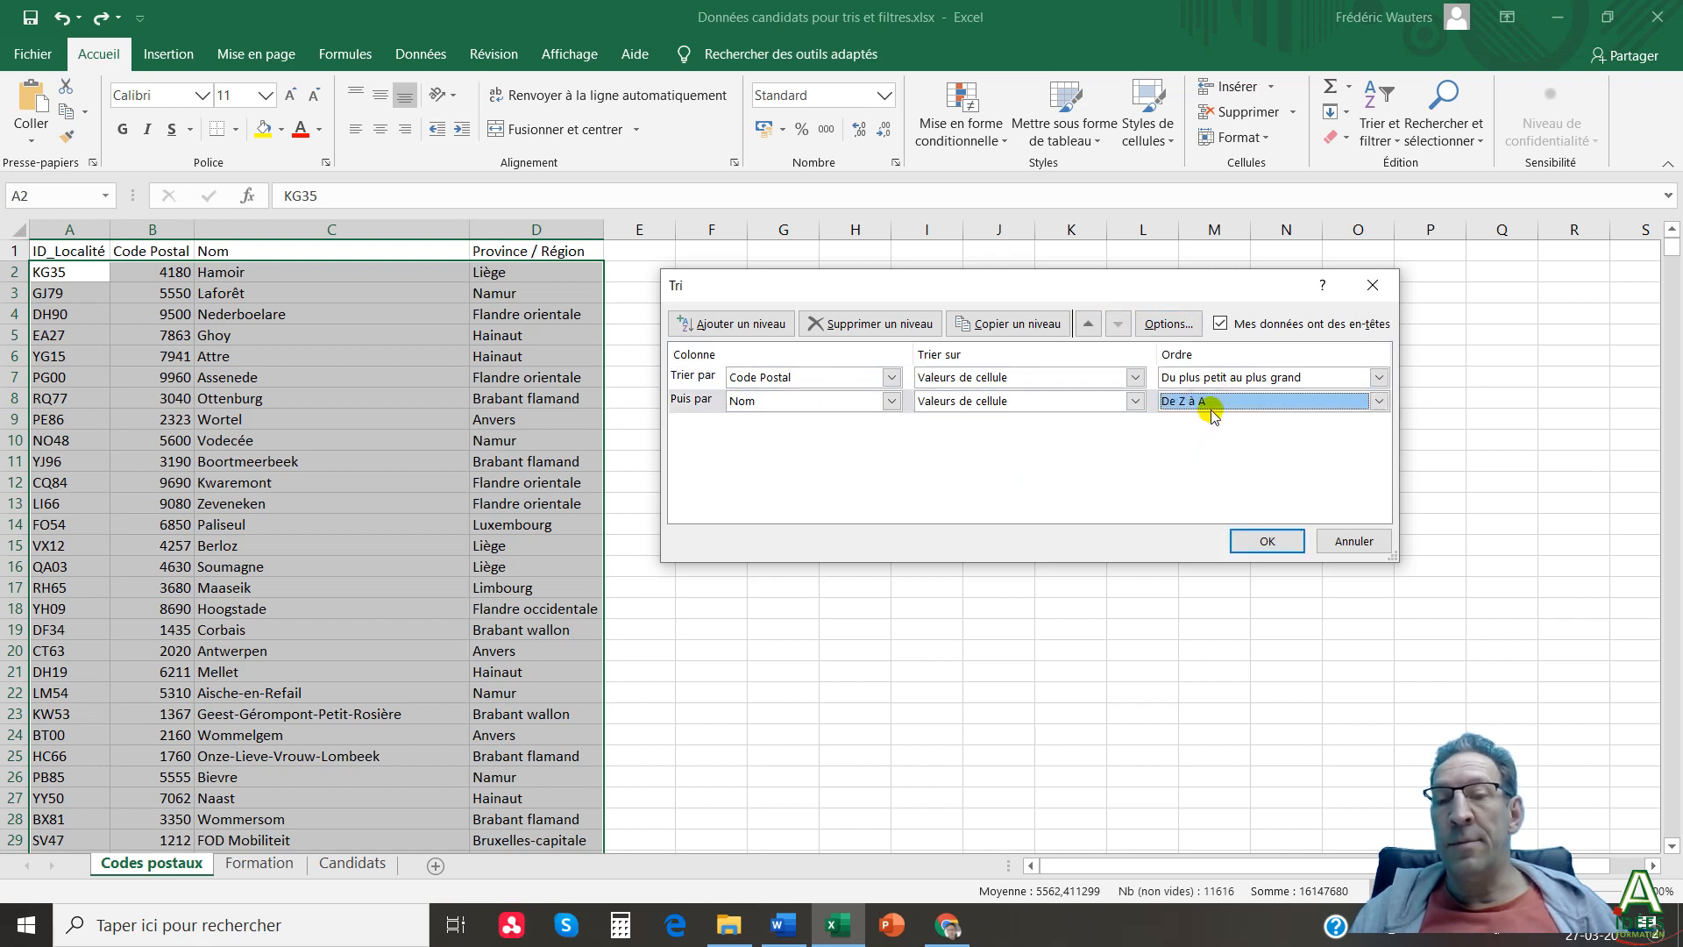
pyautogui.click(1210, 401)
pyautogui.click(1199, 418)
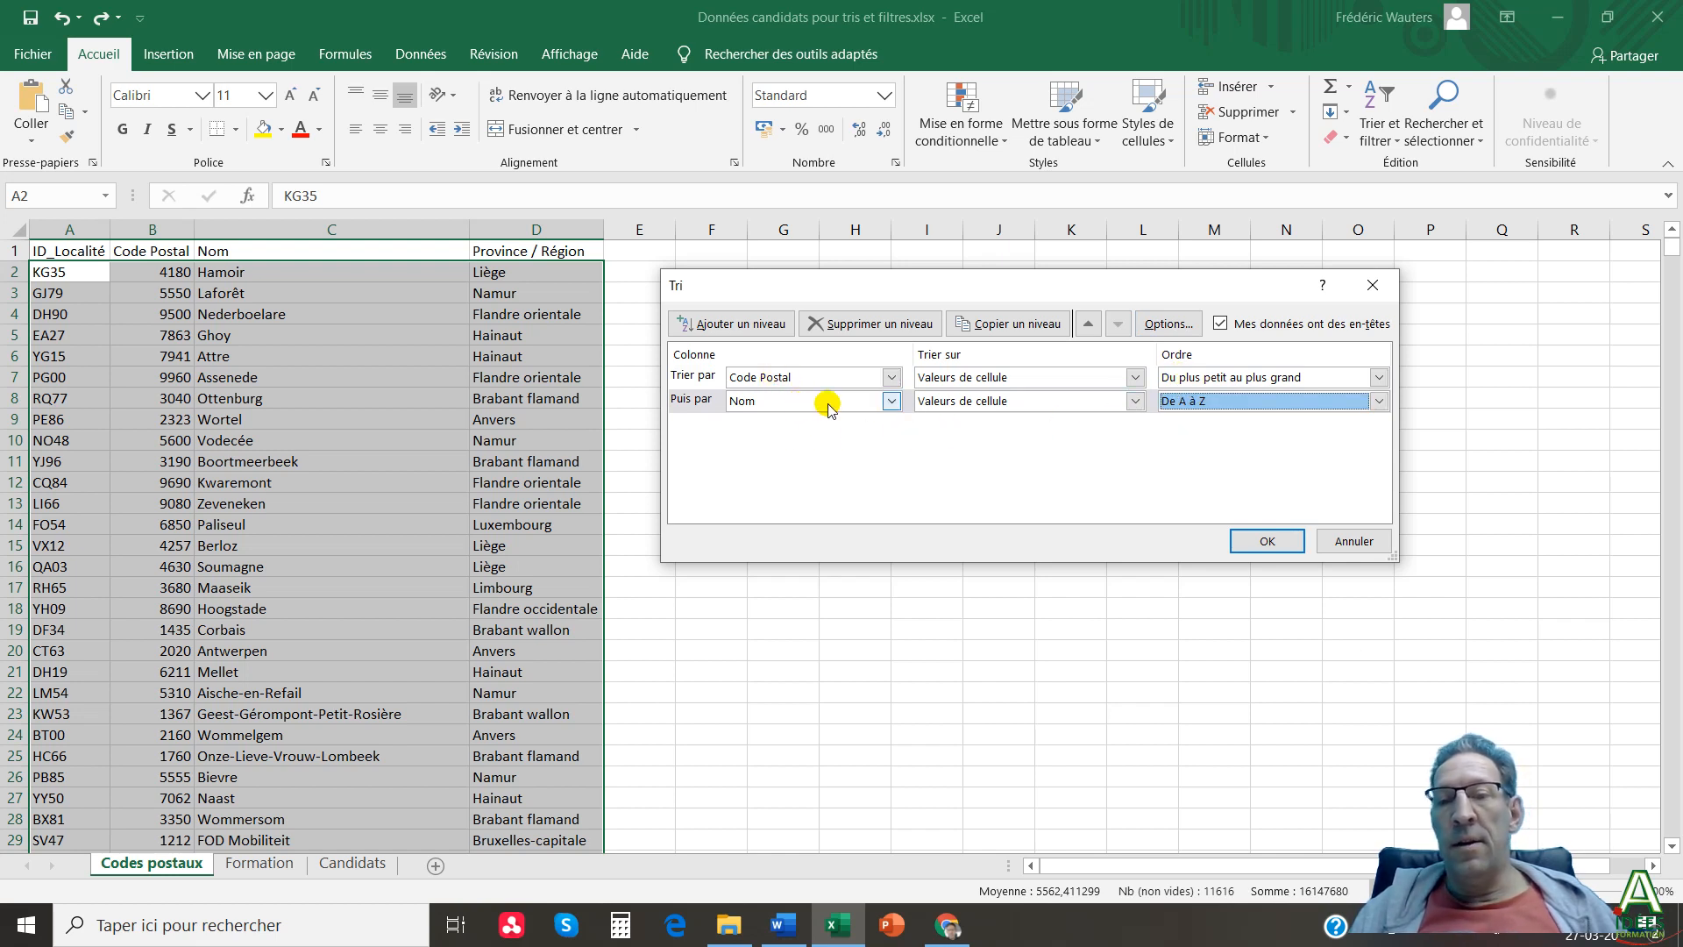
pyautogui.click(1267, 541)
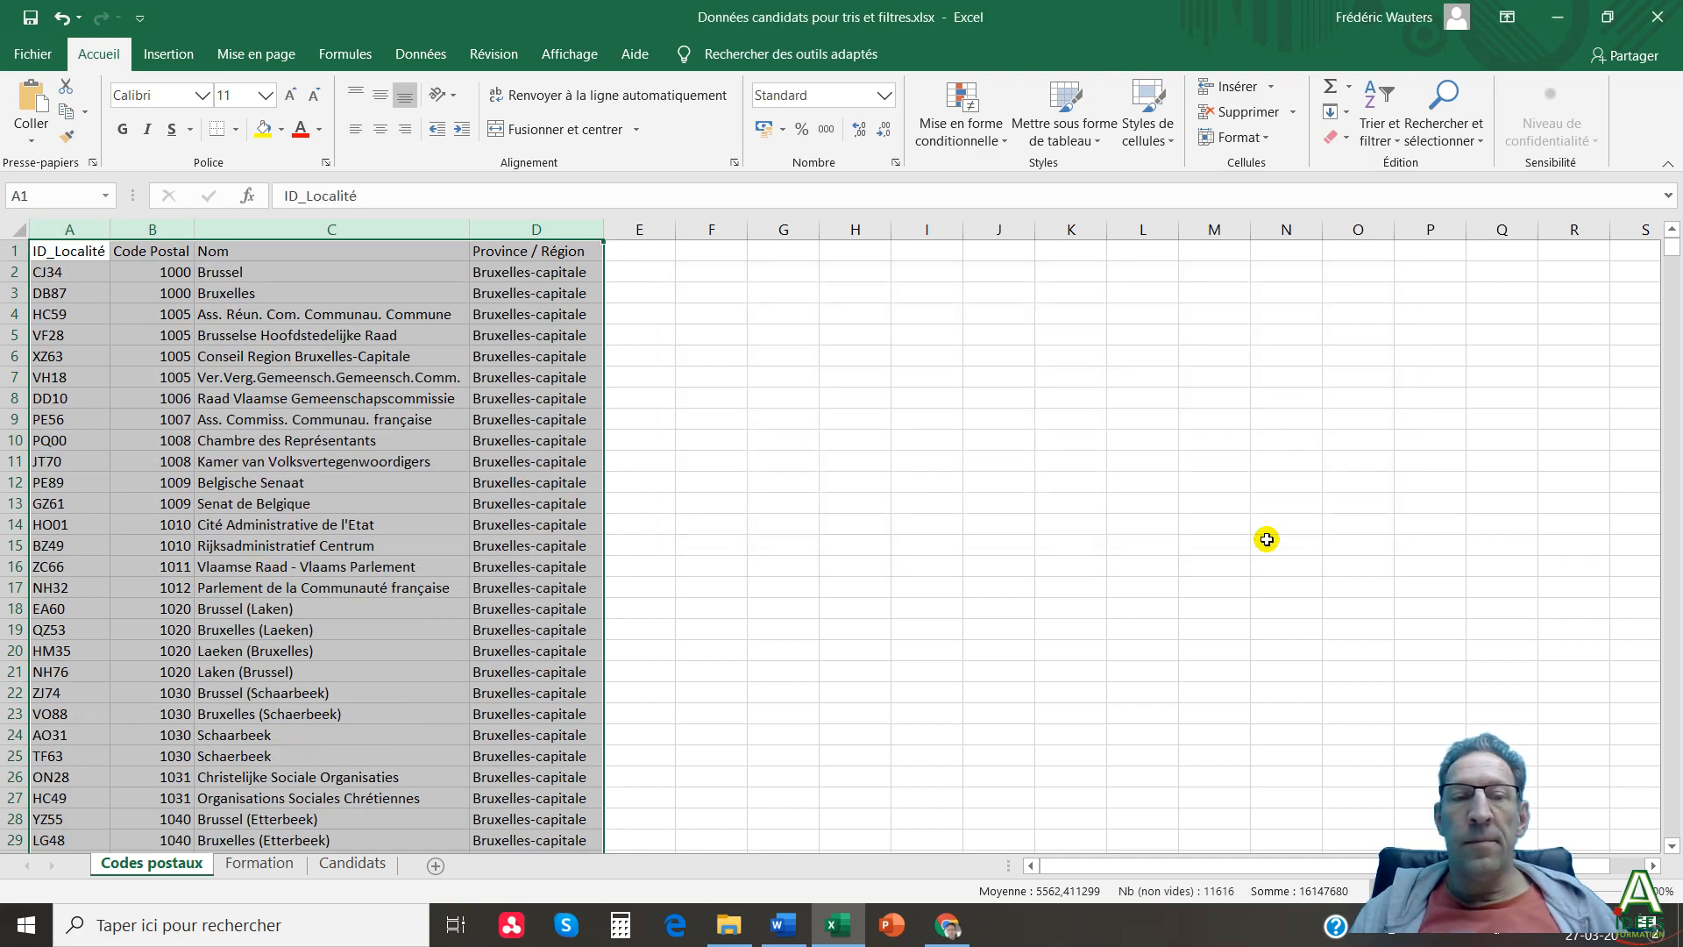
# Examine the alphabetical order of localities sharing the same postal code, and undo the custom sort.
pyautogui.click(158, 275)
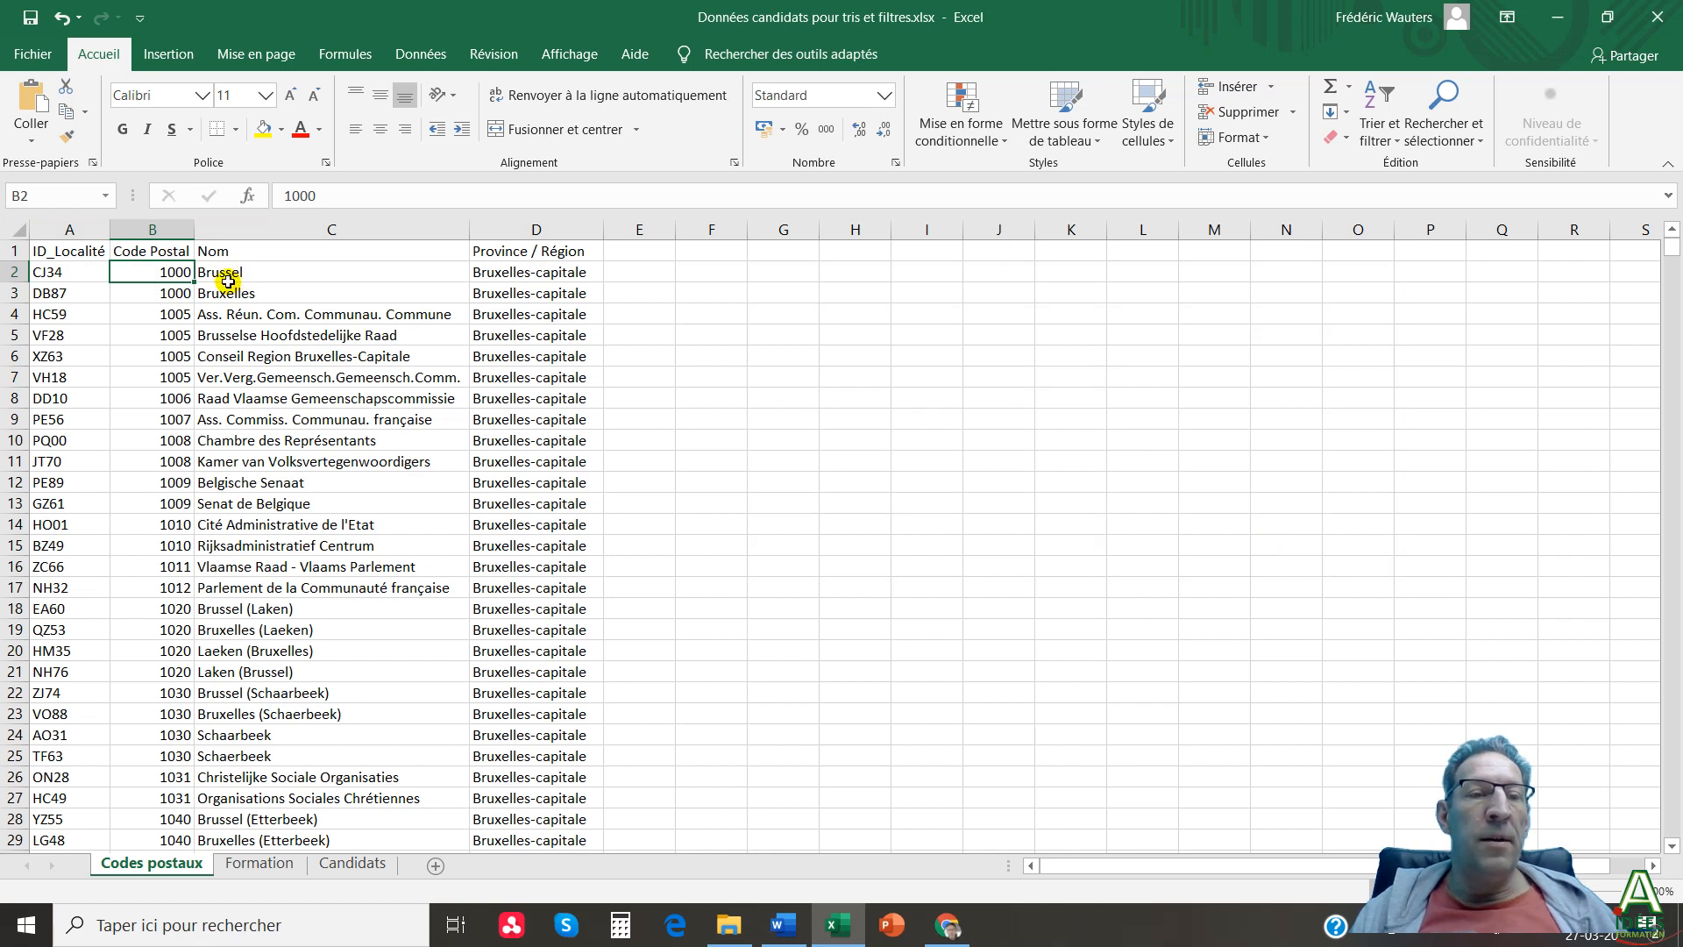
pyautogui.click(161, 295)
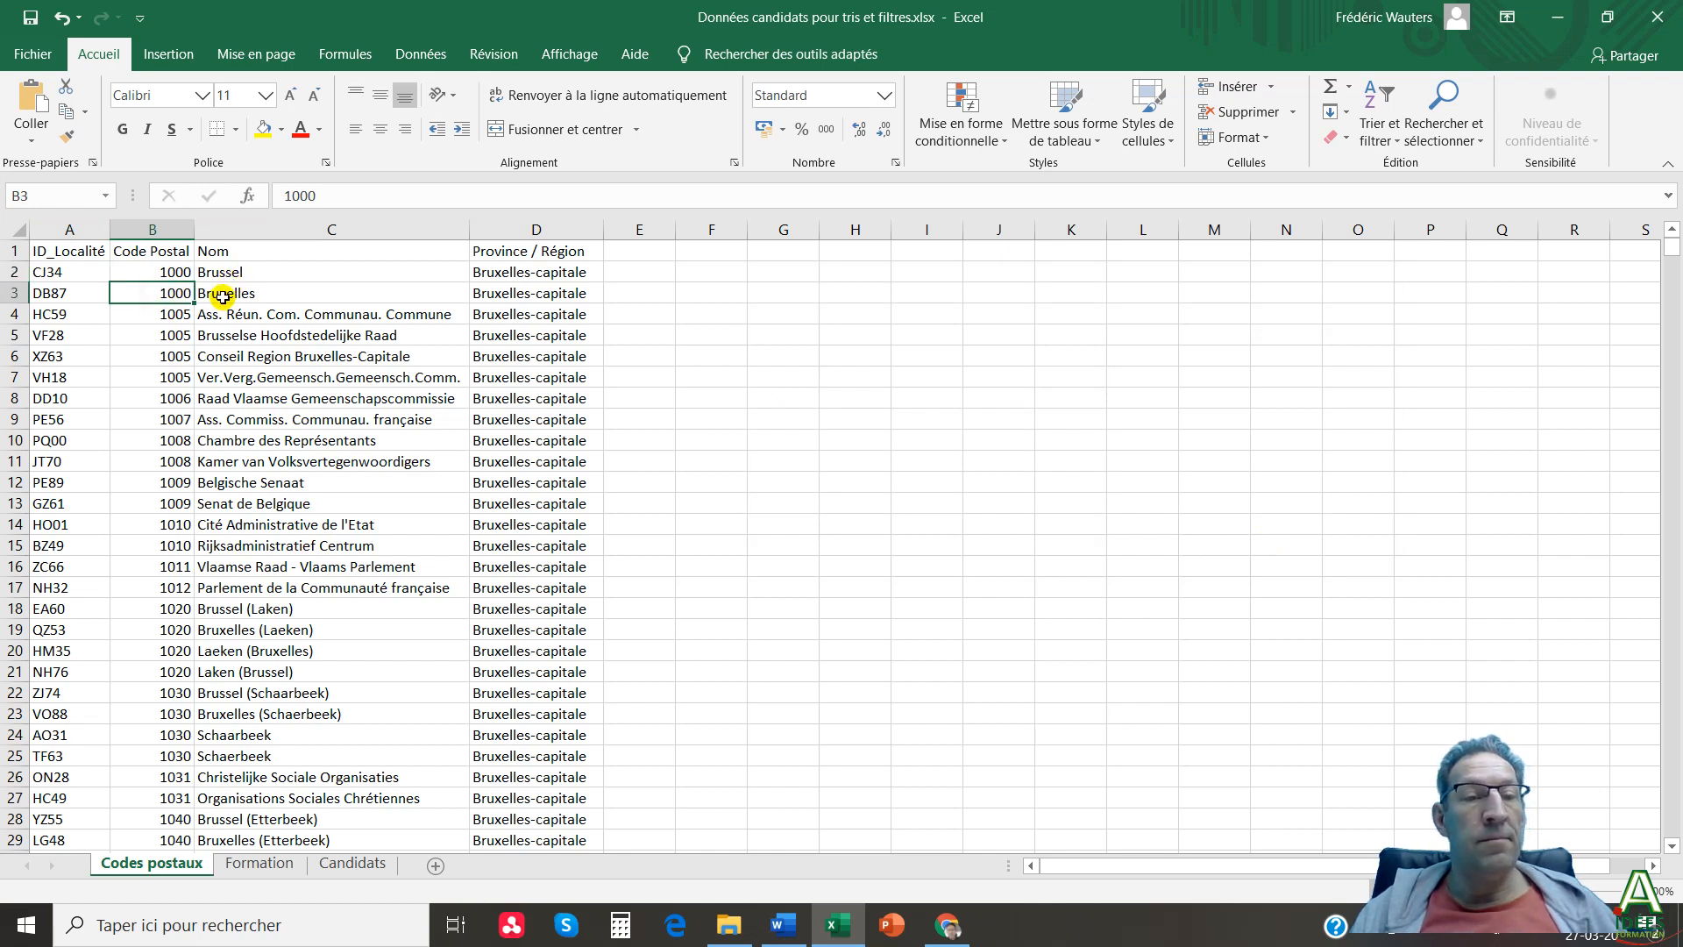
pyautogui.moveTo(156, 313); pyautogui.dragTo(292, 378)
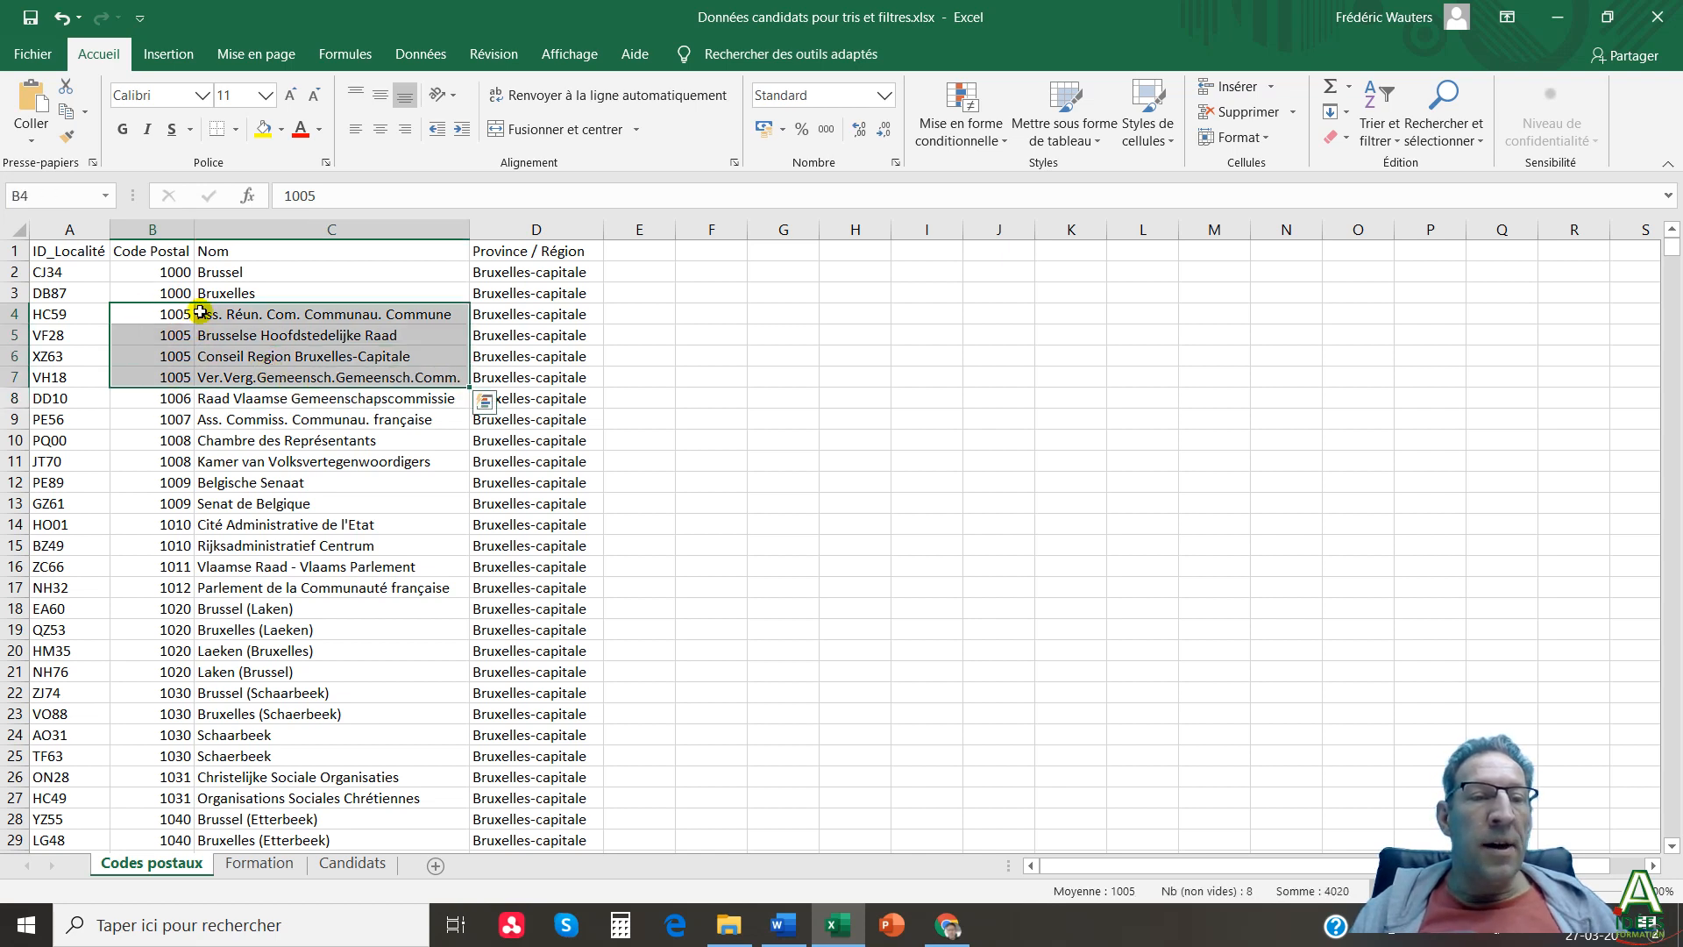
pyautogui.click(166, 400)
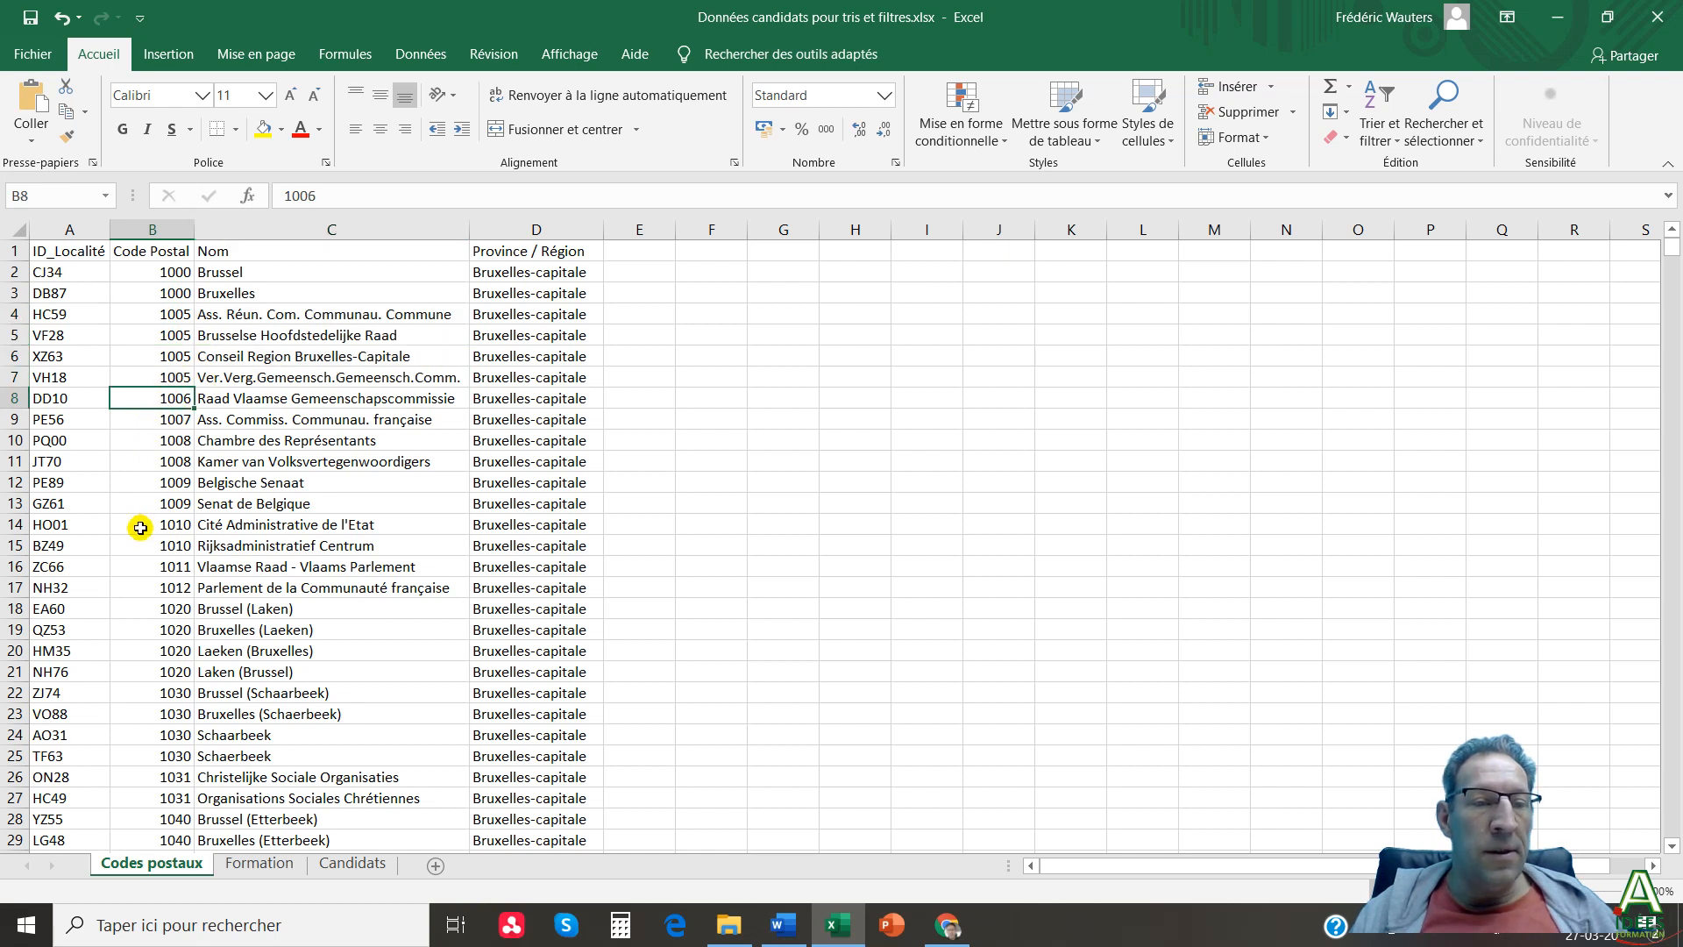
pyautogui.moveTo(145, 524); pyautogui.dragTo(234, 543)
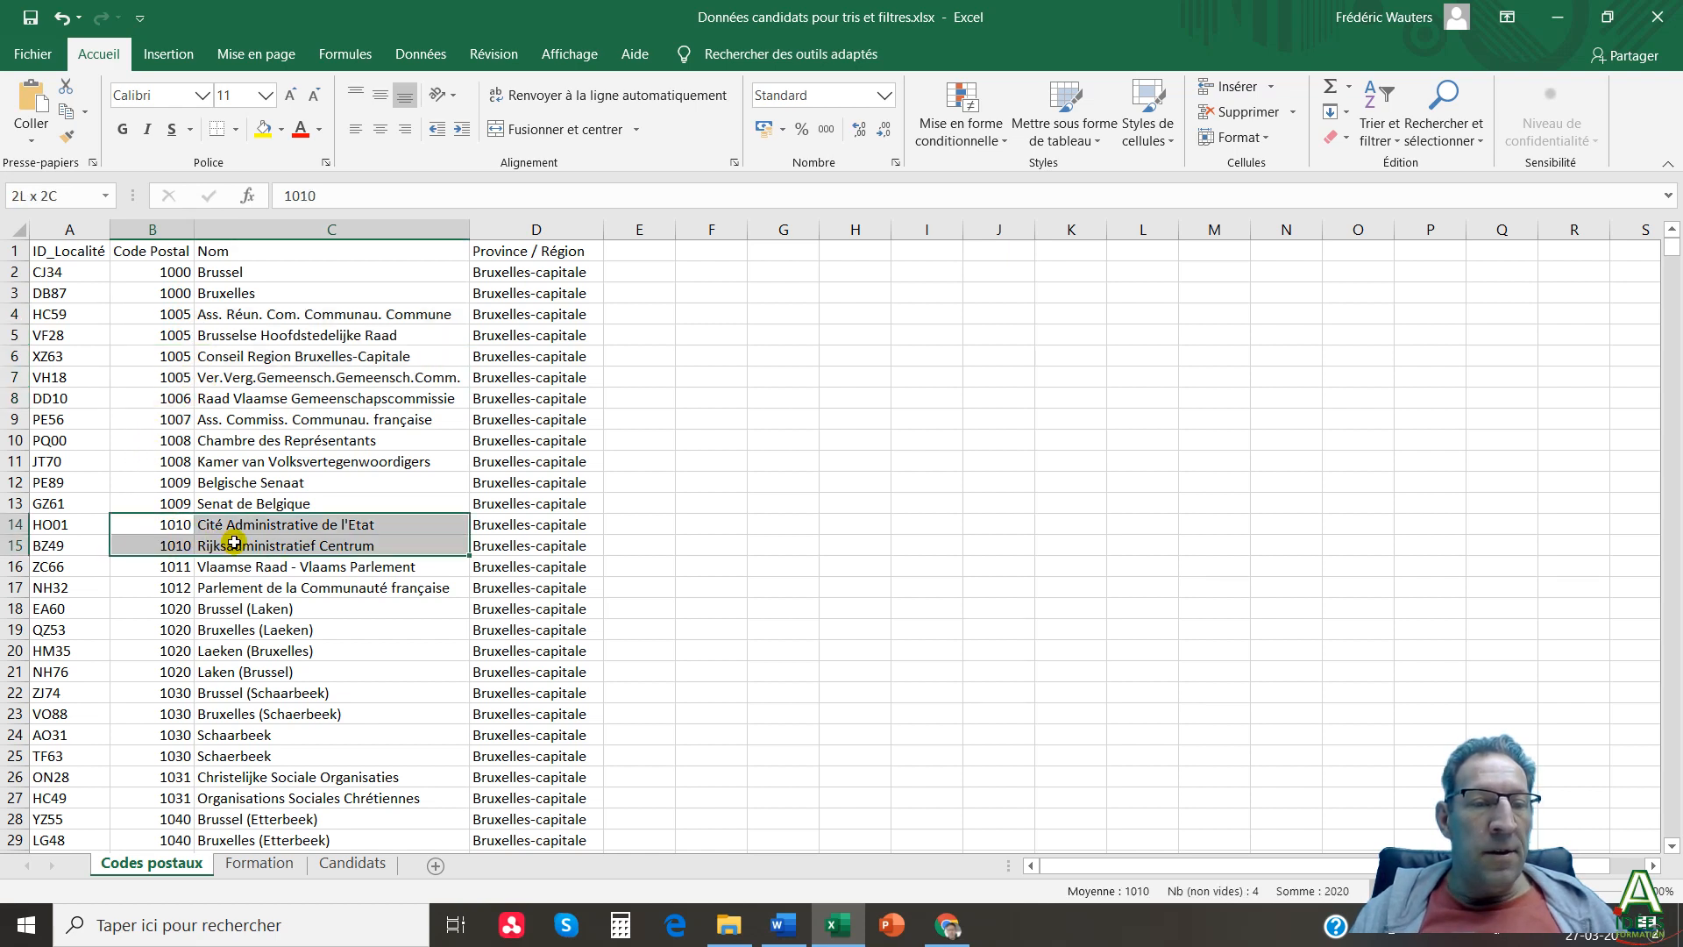
pyautogui.click(207, 671)
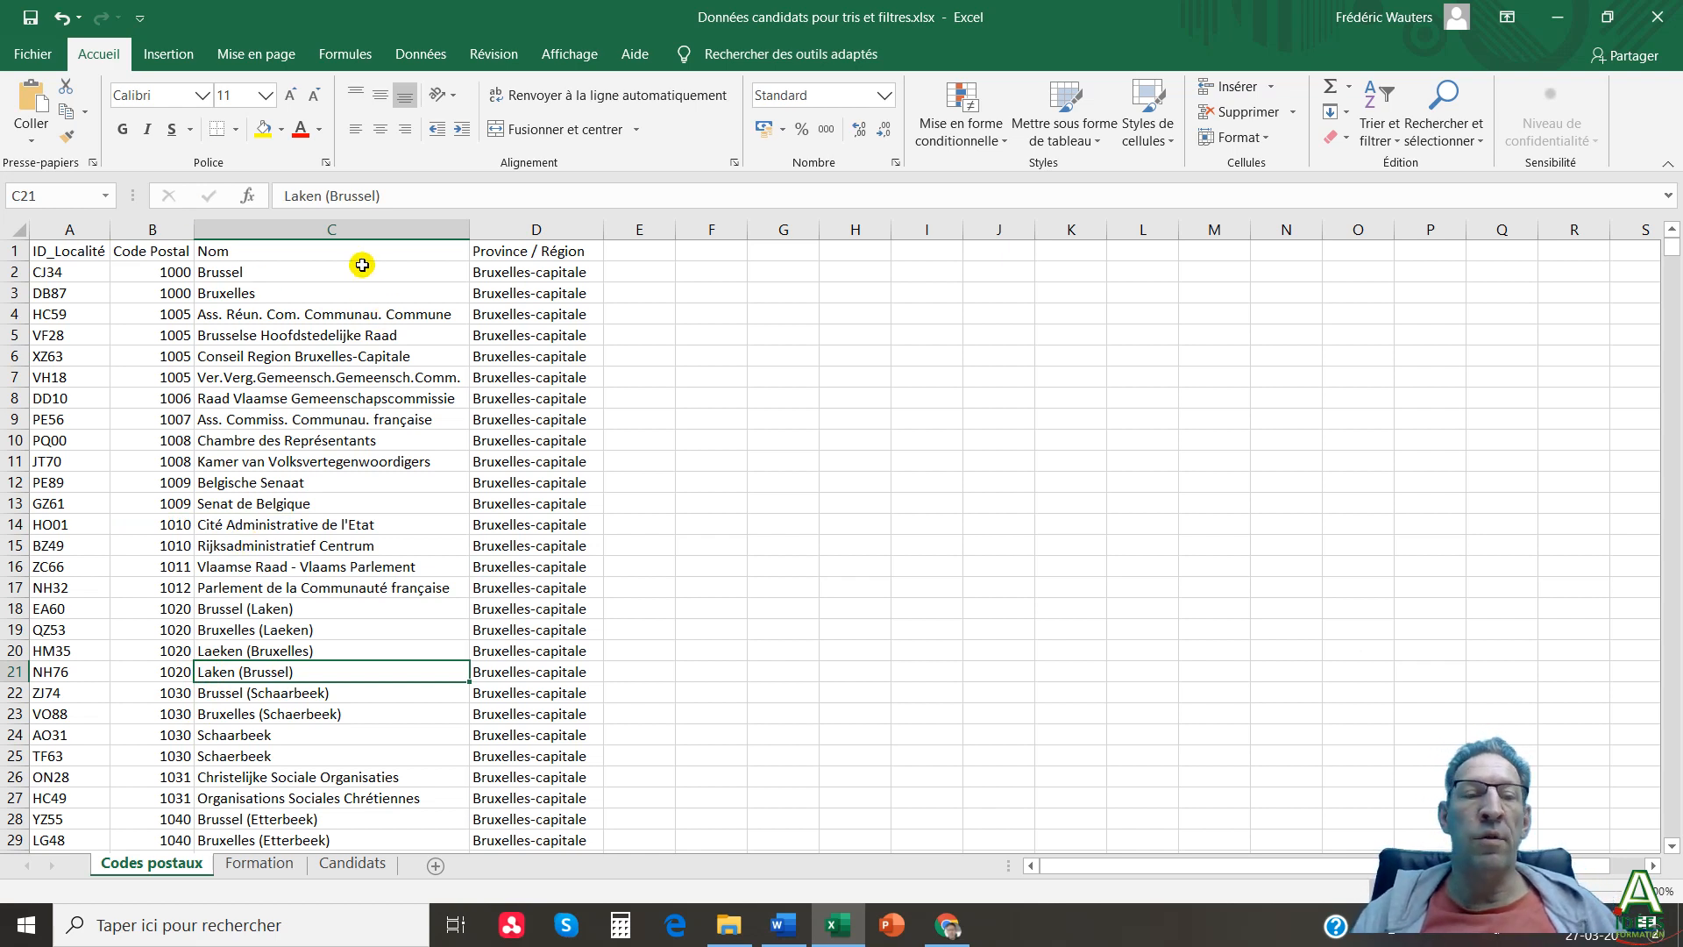
pyautogui.hotkey('ctrl', 'z')
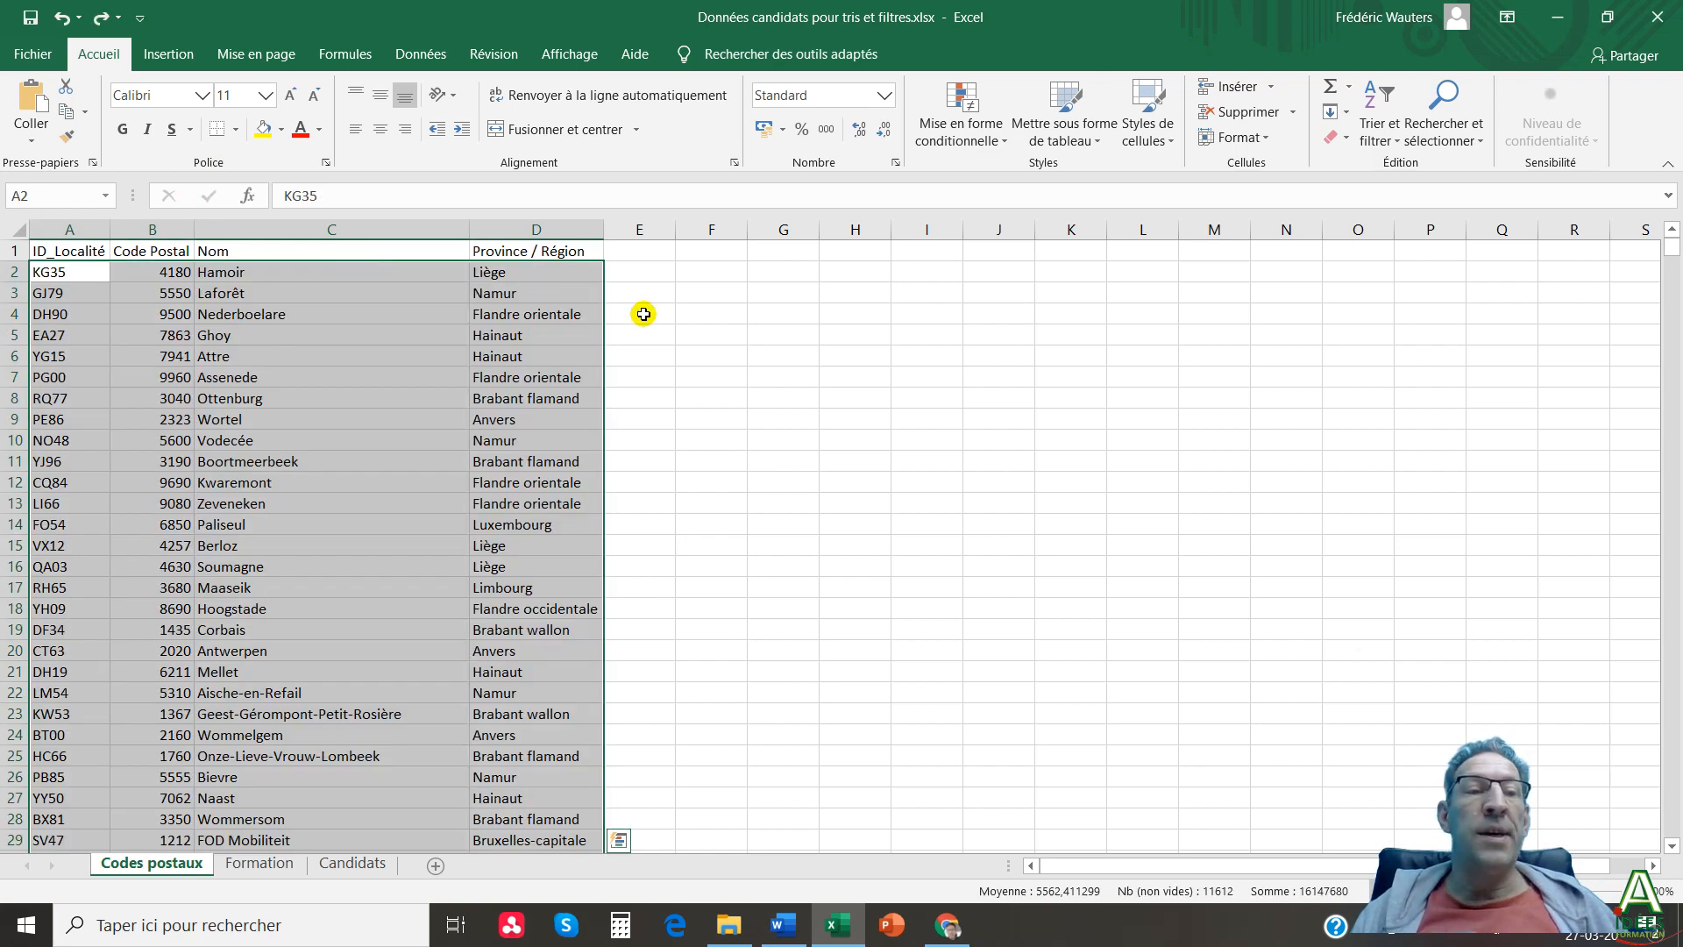
# Turn on filtering for the headers of columns A to D on the Codes postaux sheet.
pyautogui.click(709, 291)
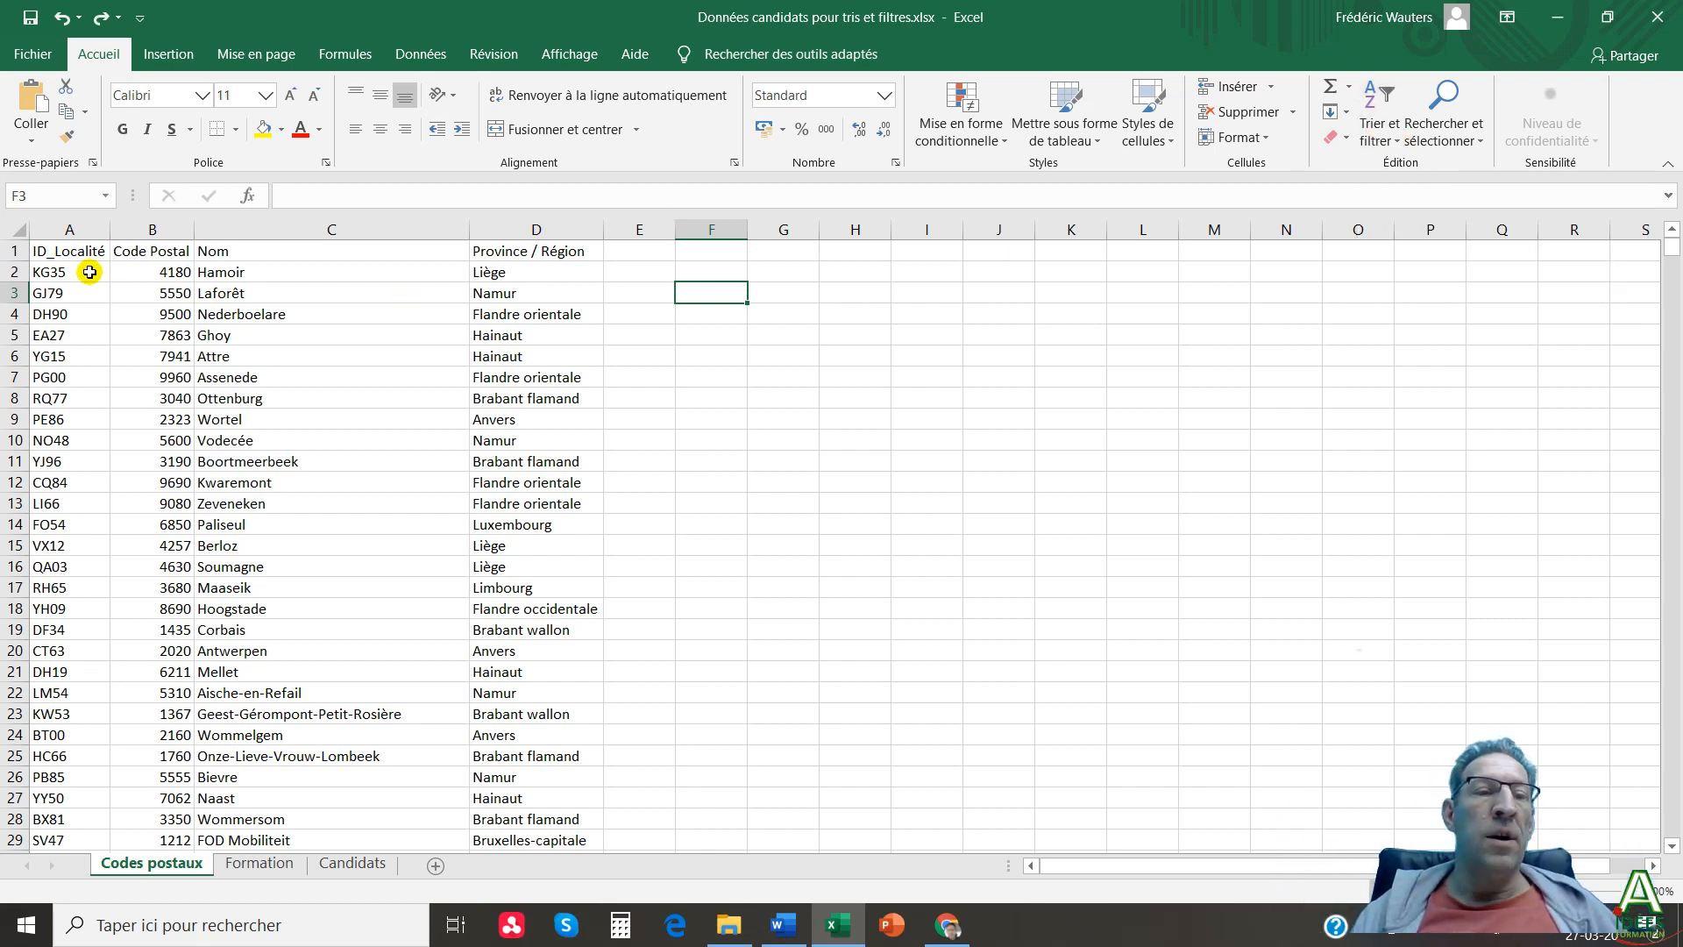
pyautogui.moveTo(71, 231); pyautogui.dragTo(537, 237)
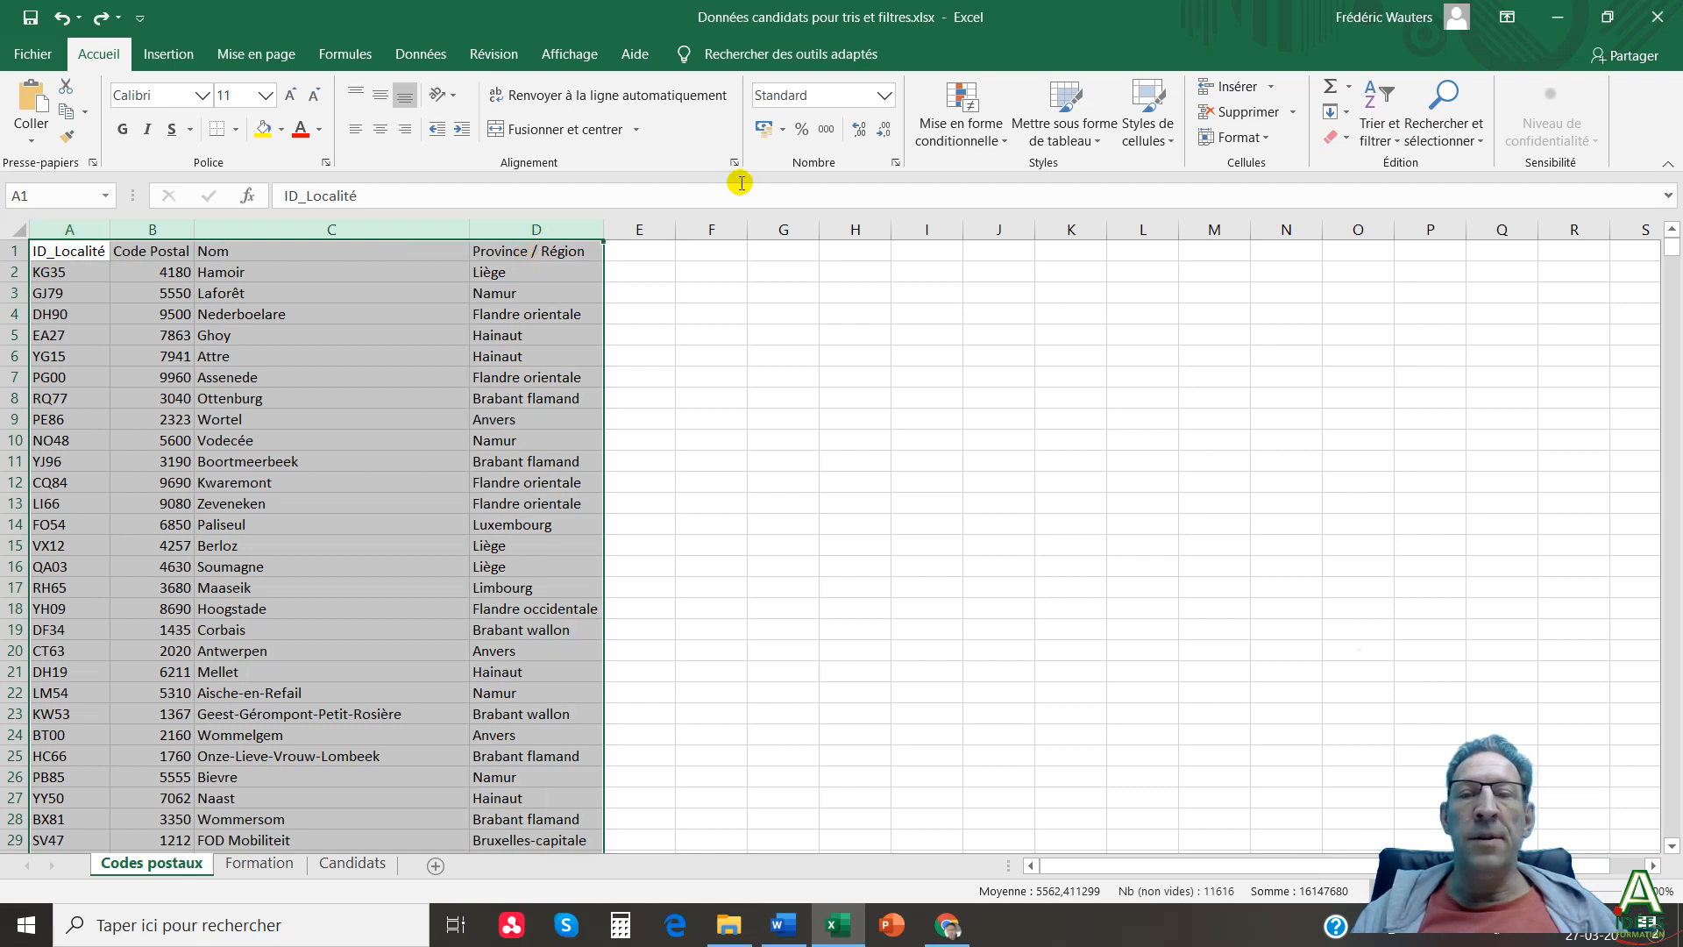
pyautogui.click(1387, 140)
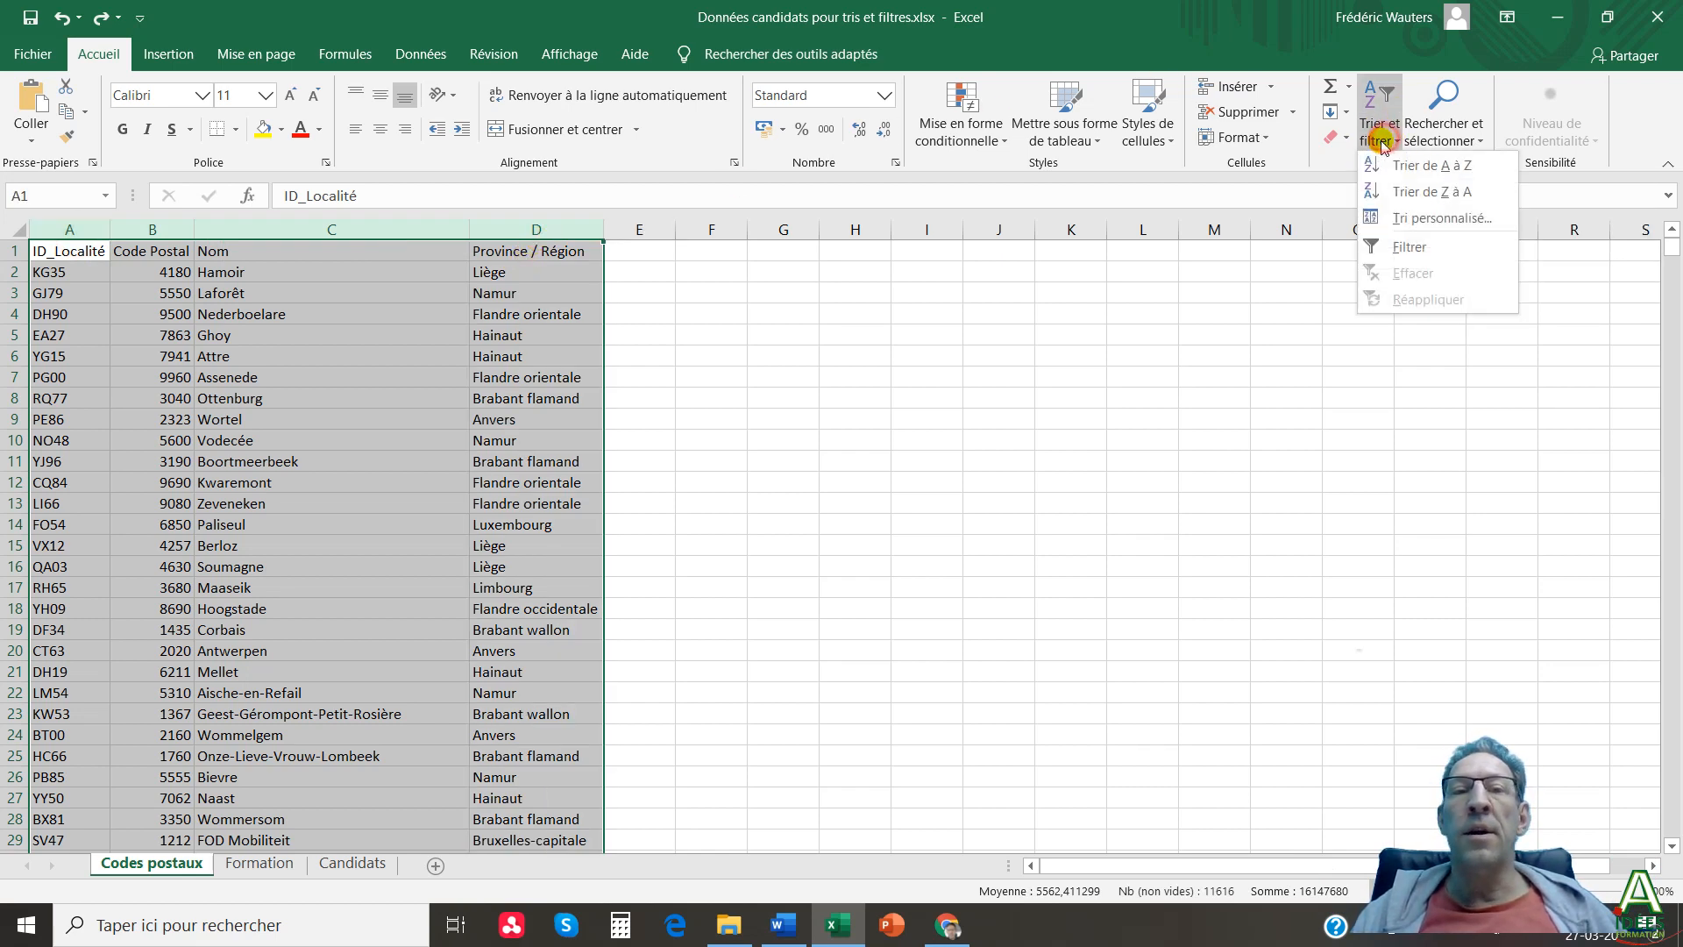
pyautogui.click(1403, 249)
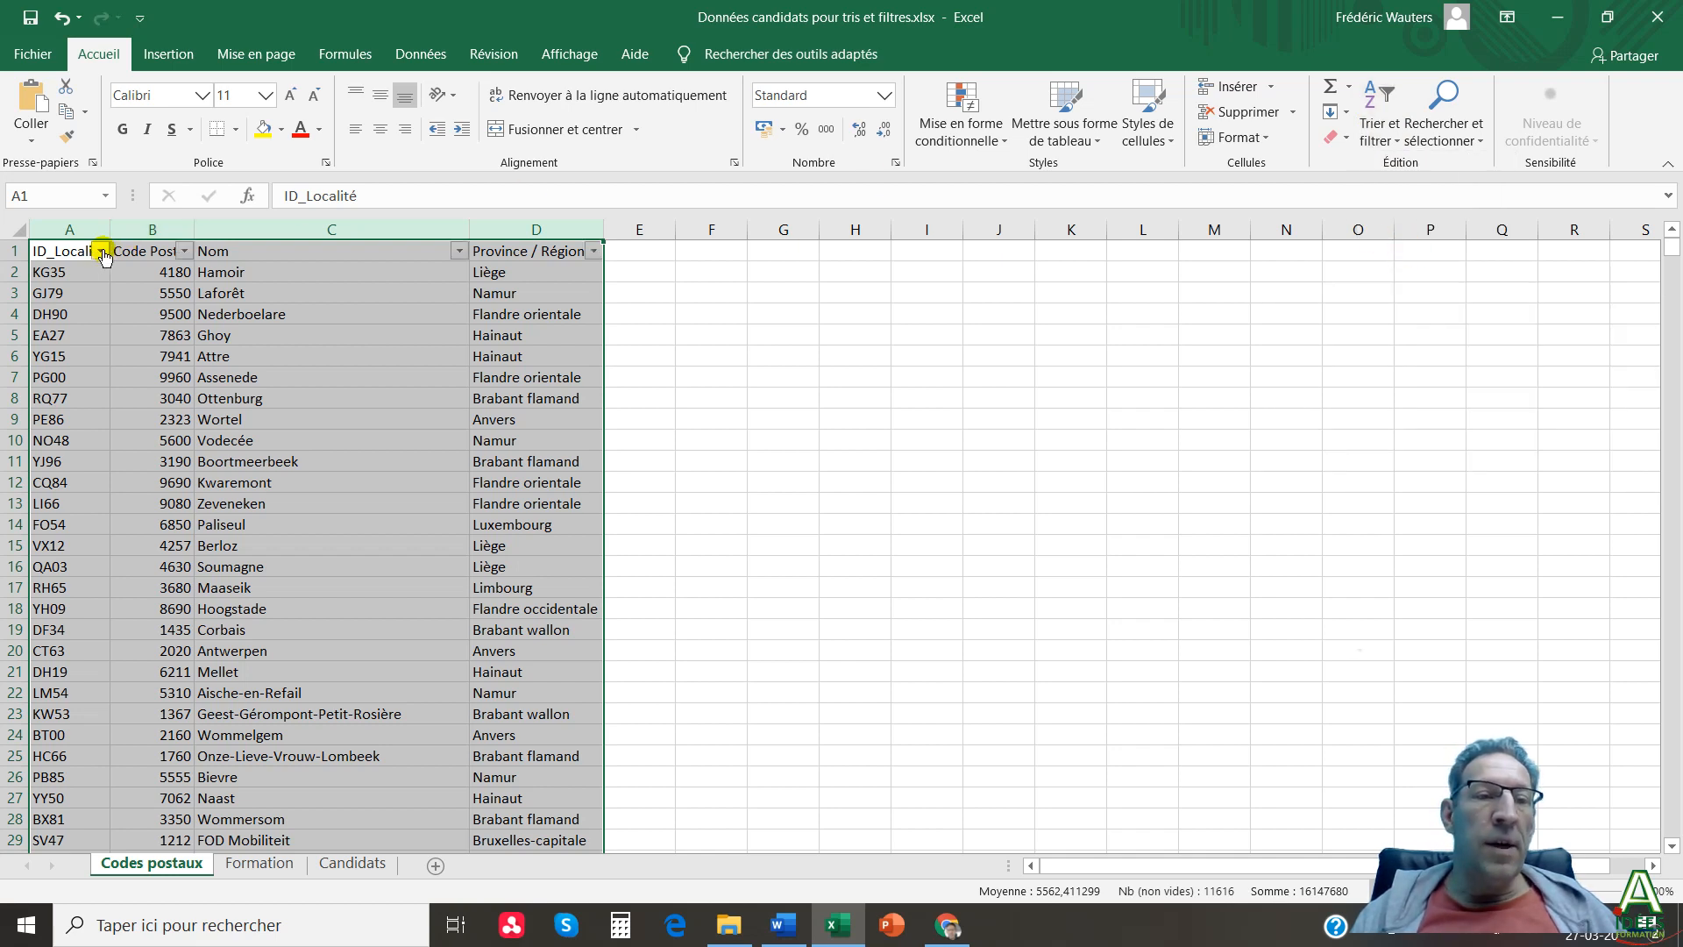
# Check the header row of the Codes postaux sheet in the print preview, and return to the worksheet.
pyautogui.click(432, 292)
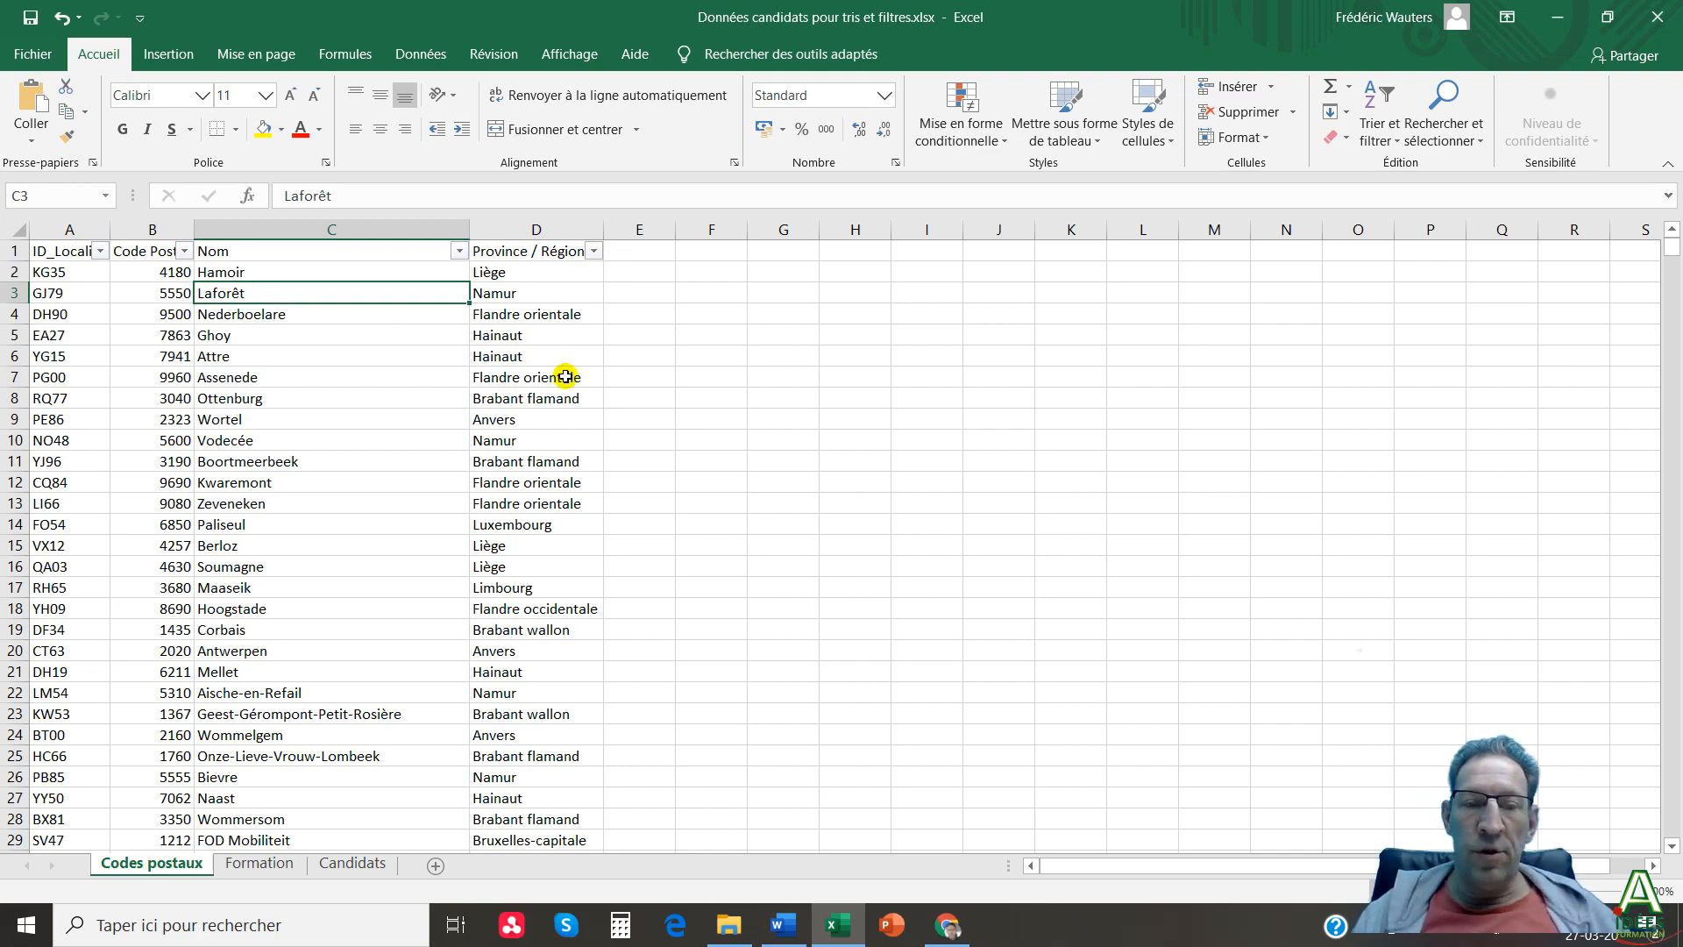
pyautogui.hotkey('ctrl', 'p')
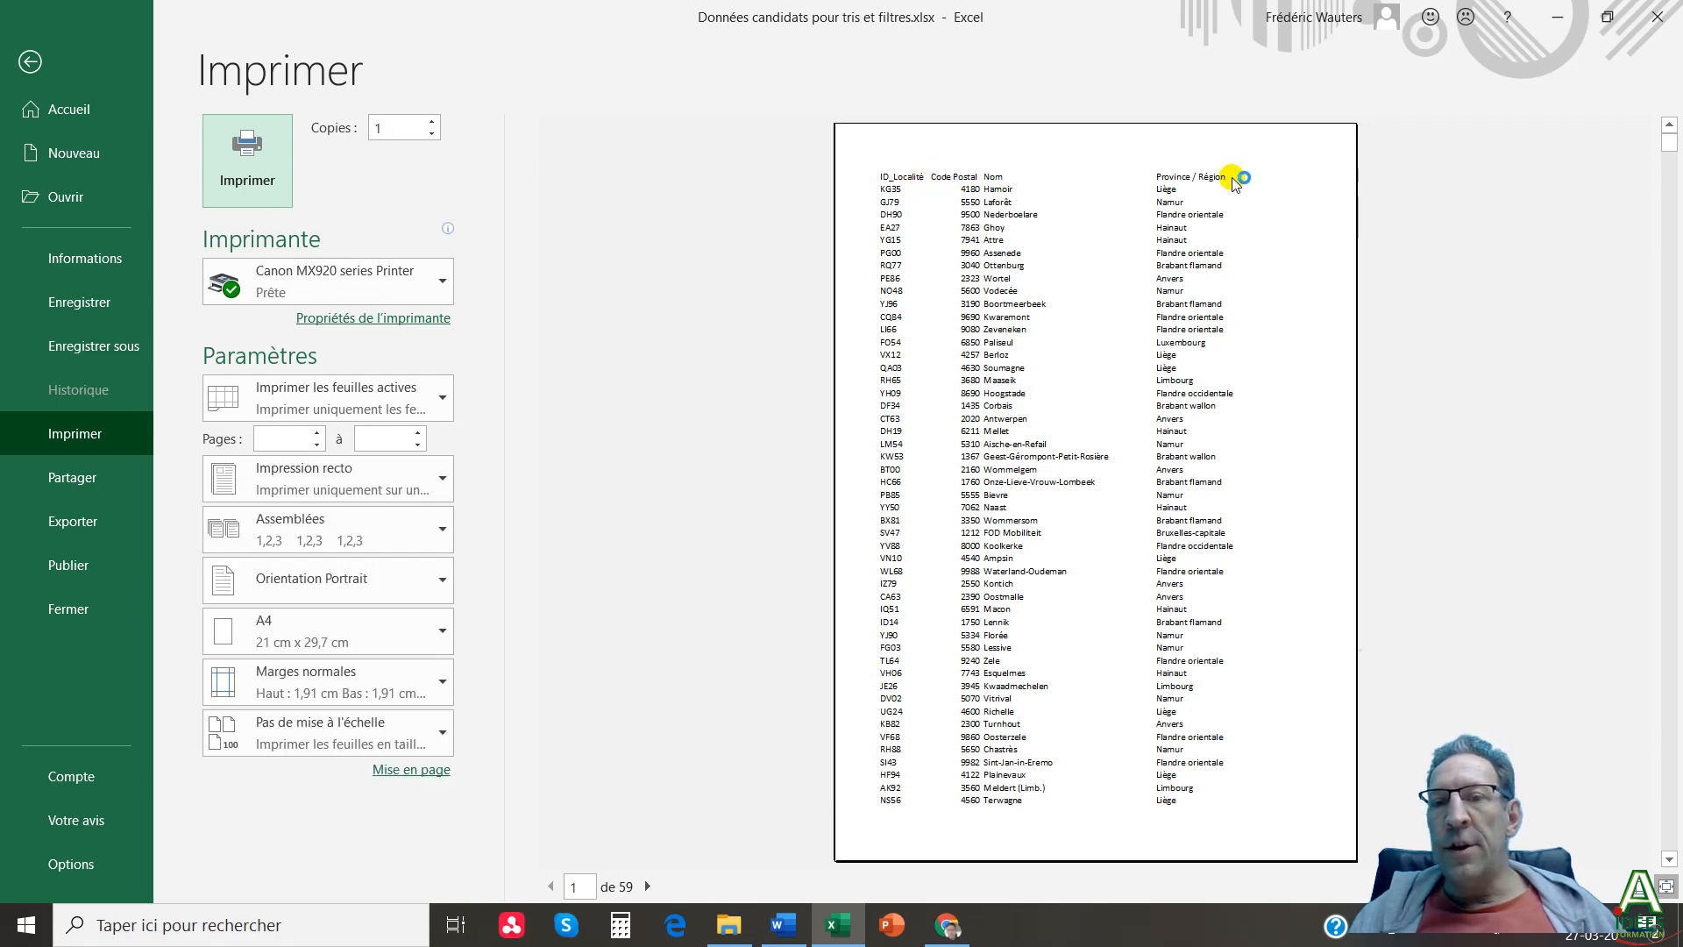
pyautogui.click(32, 62)
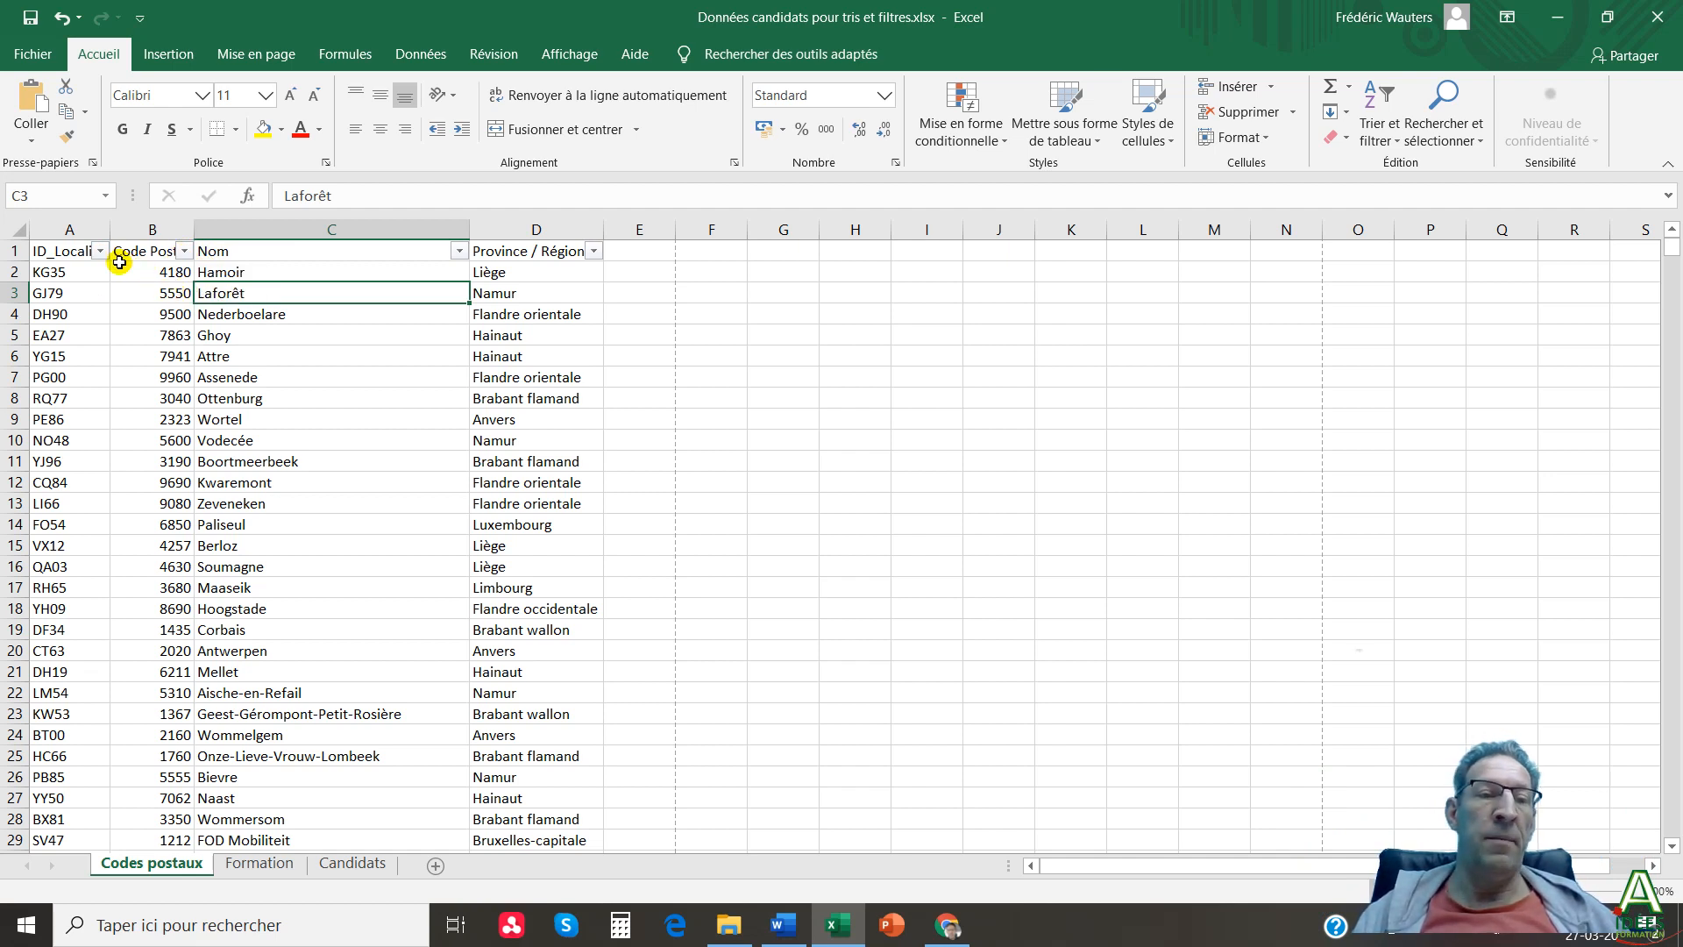
# Sort the list by Code Postal from smallest to largest using the column's filter options, and undo that sort.
pyautogui.click(184, 252)
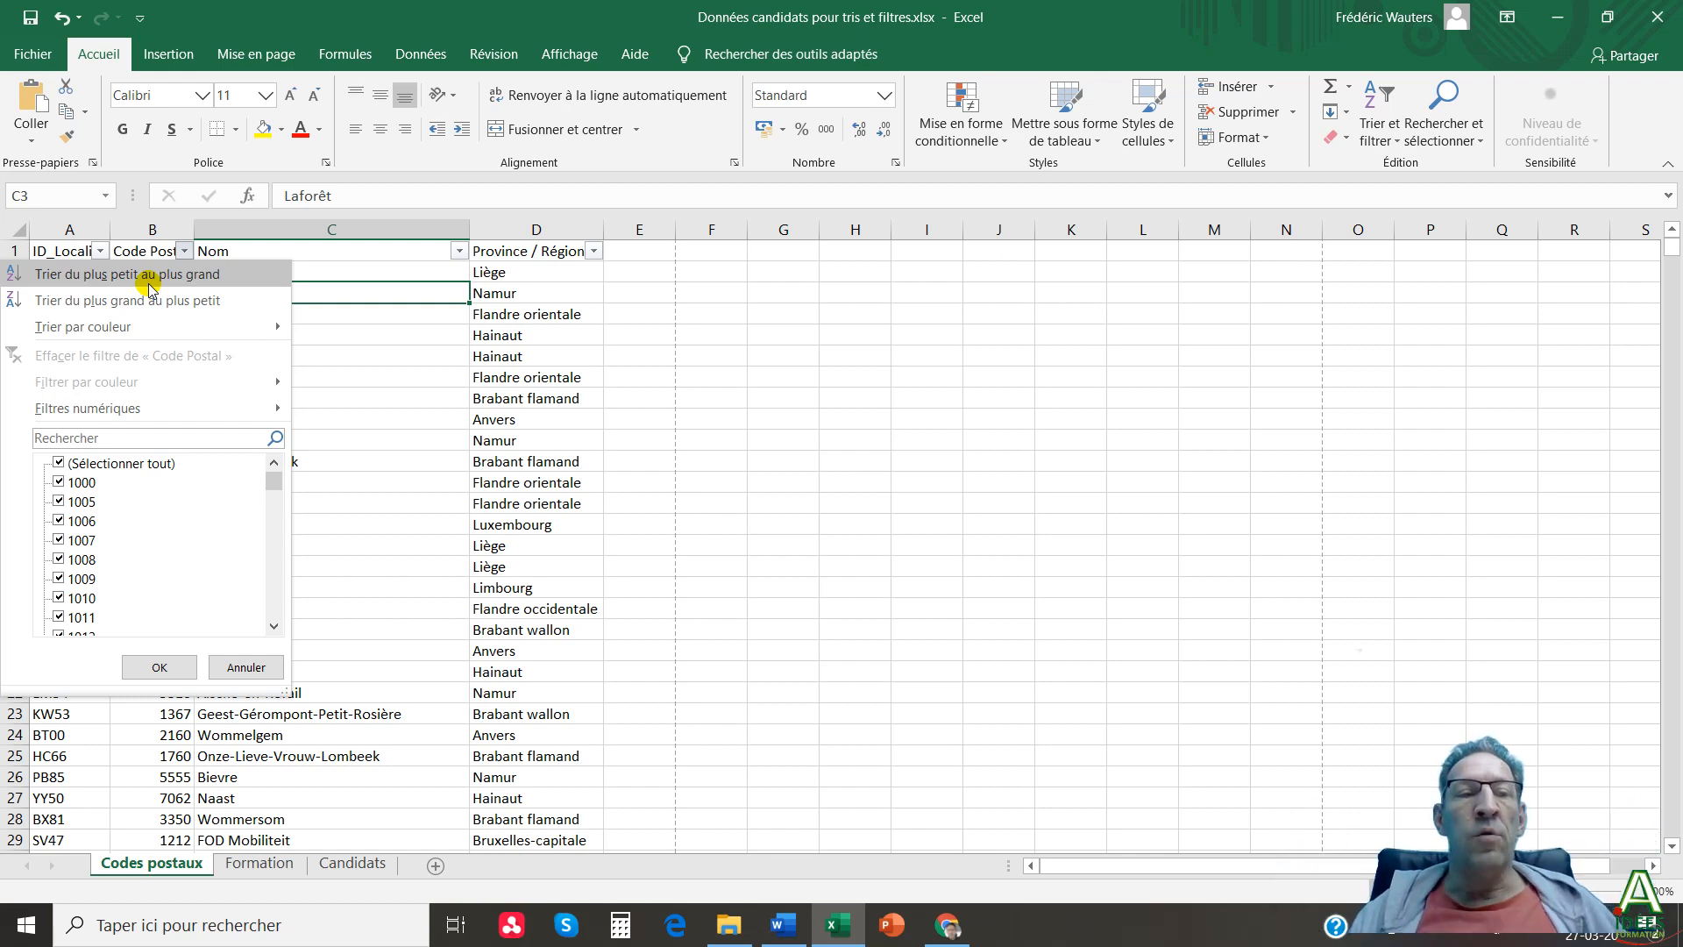
pyautogui.click(133, 275)
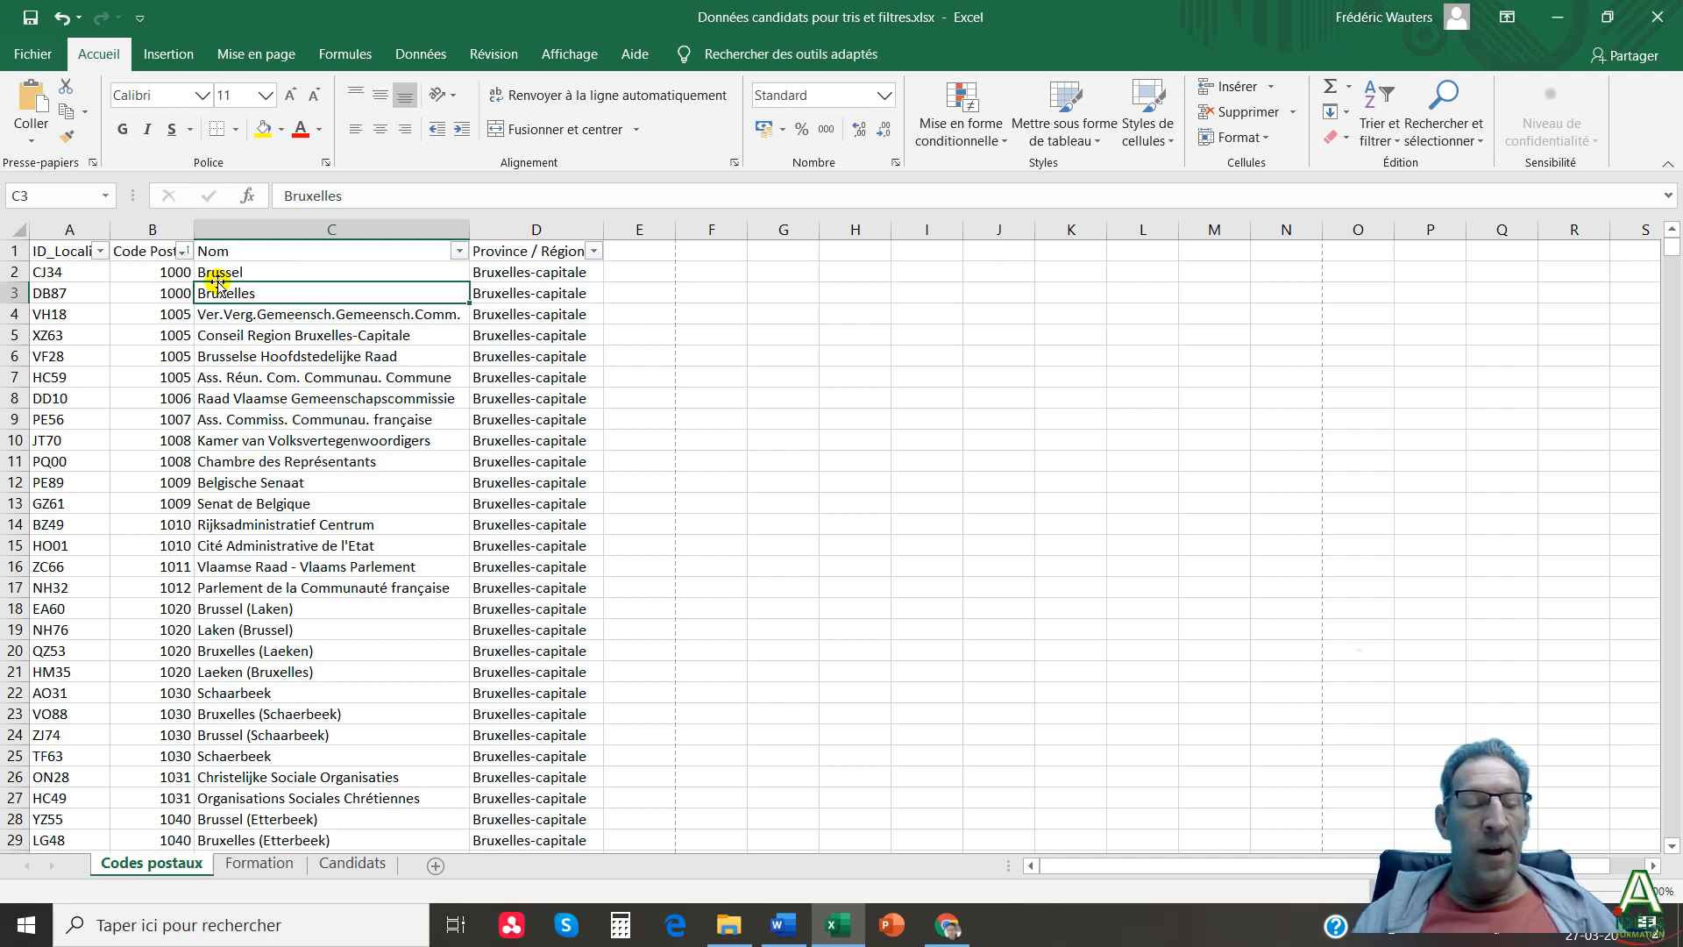
pyautogui.click(59, 17)
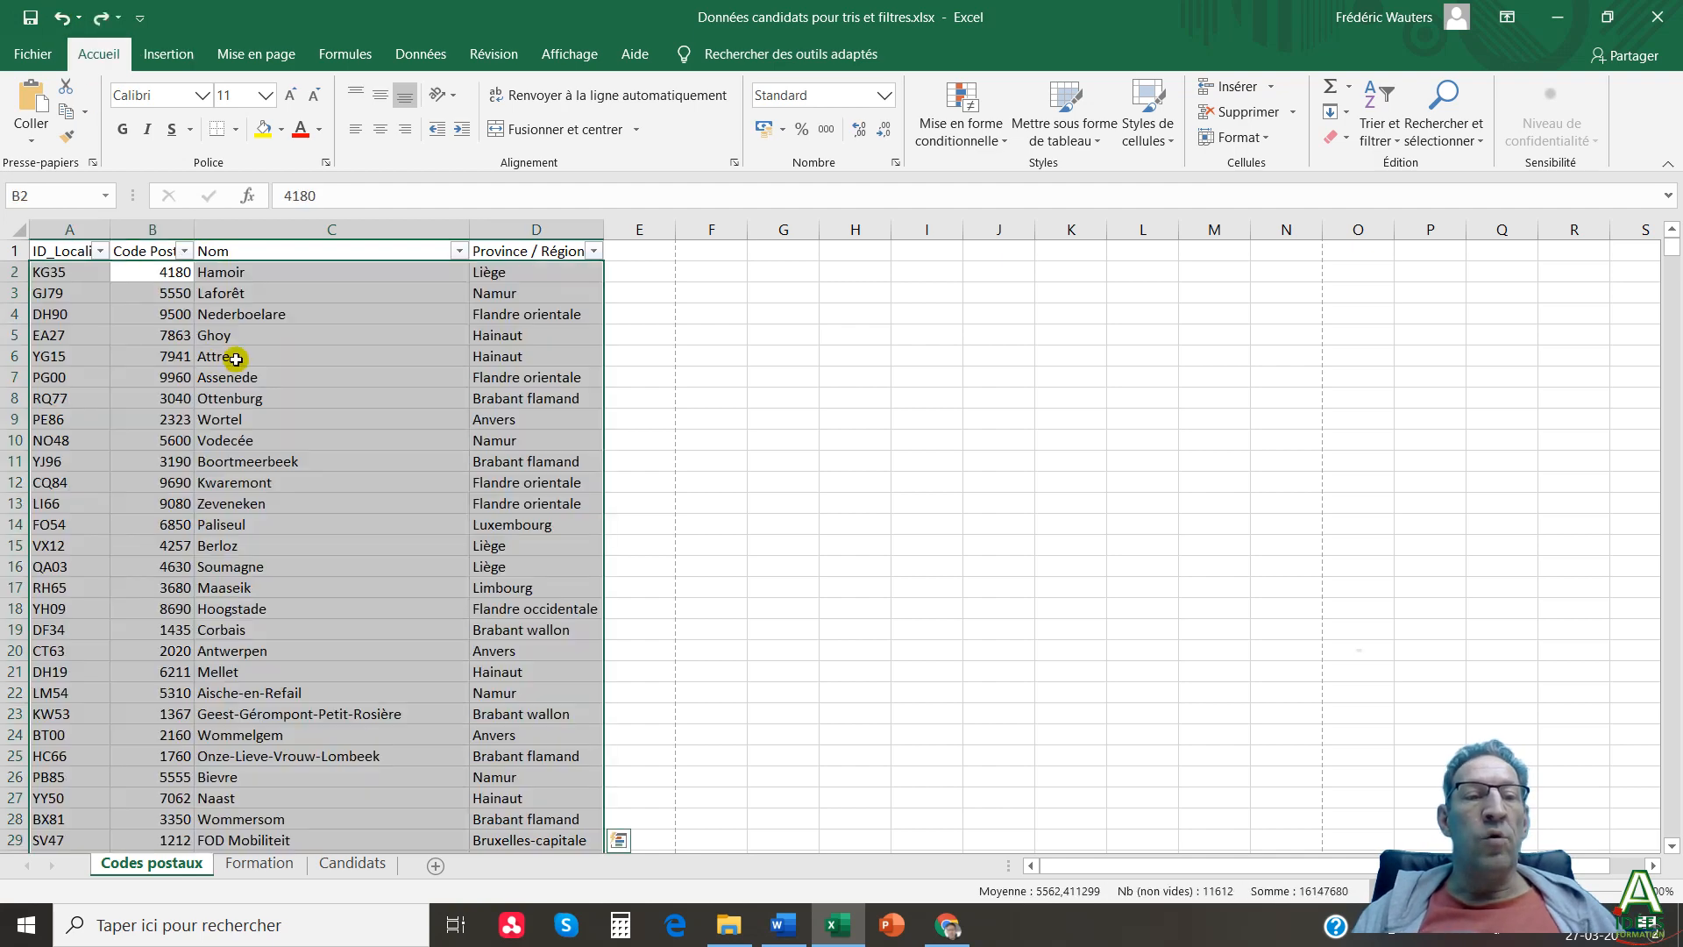
pyautogui.click(226, 361)
# Filter Code Postal to 1005, 1007, 1008 and 1009, and sort the filtered rows from smallest to largest code.
pyautogui.click(184, 252)
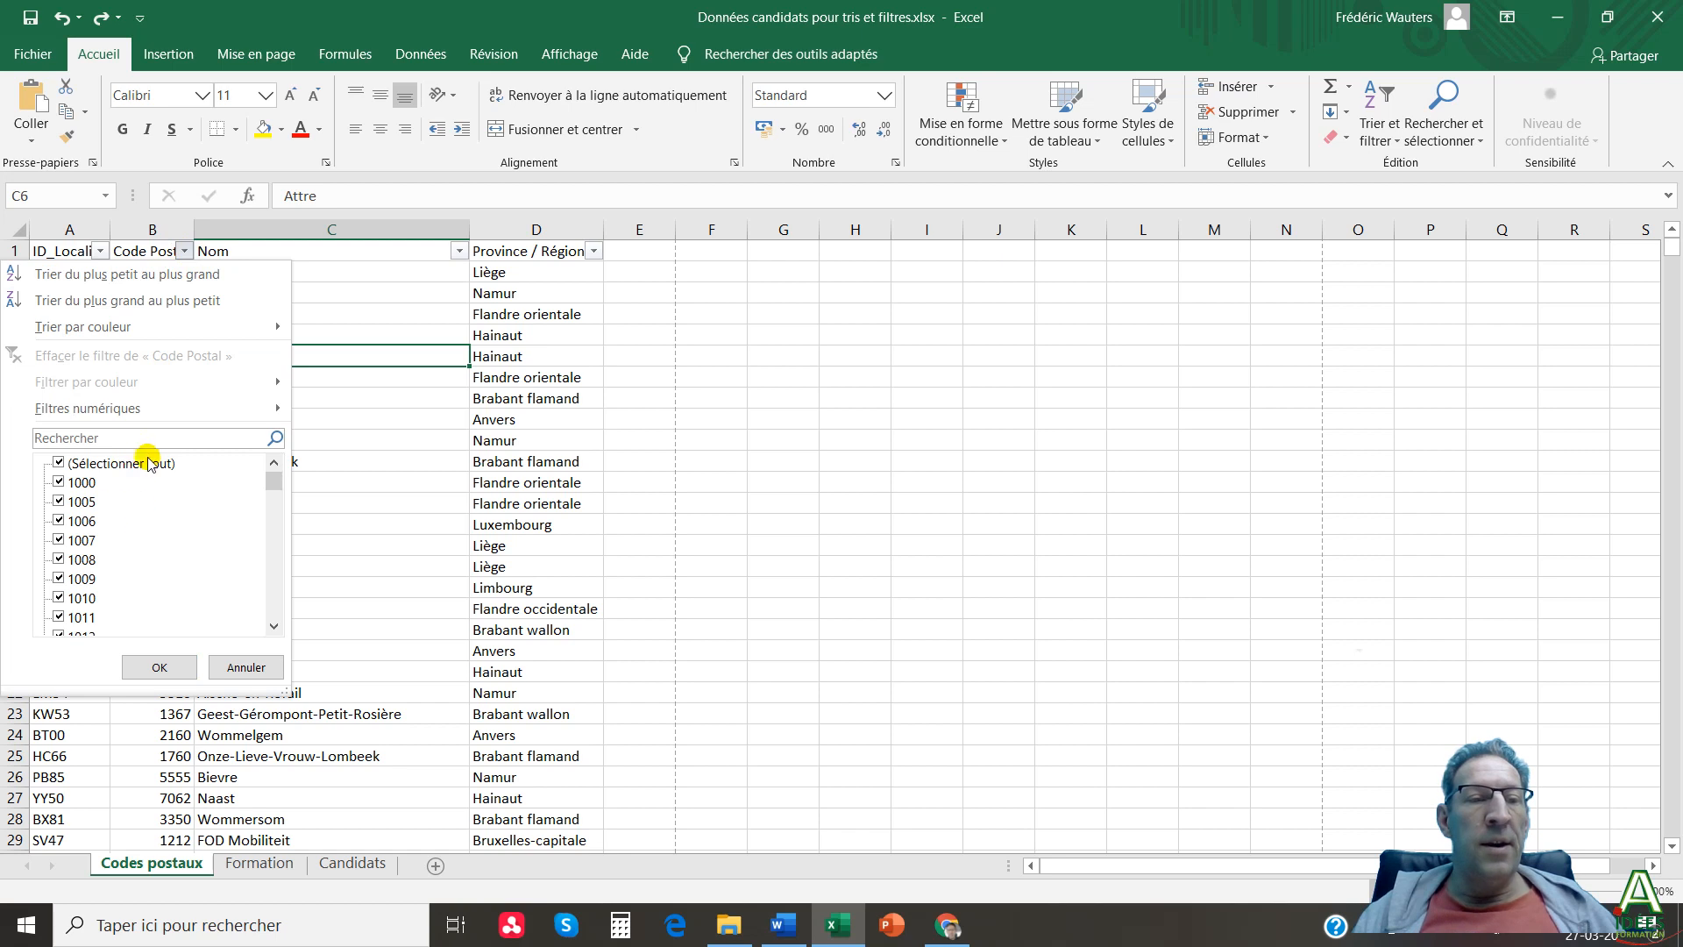
pyautogui.click(55, 463)
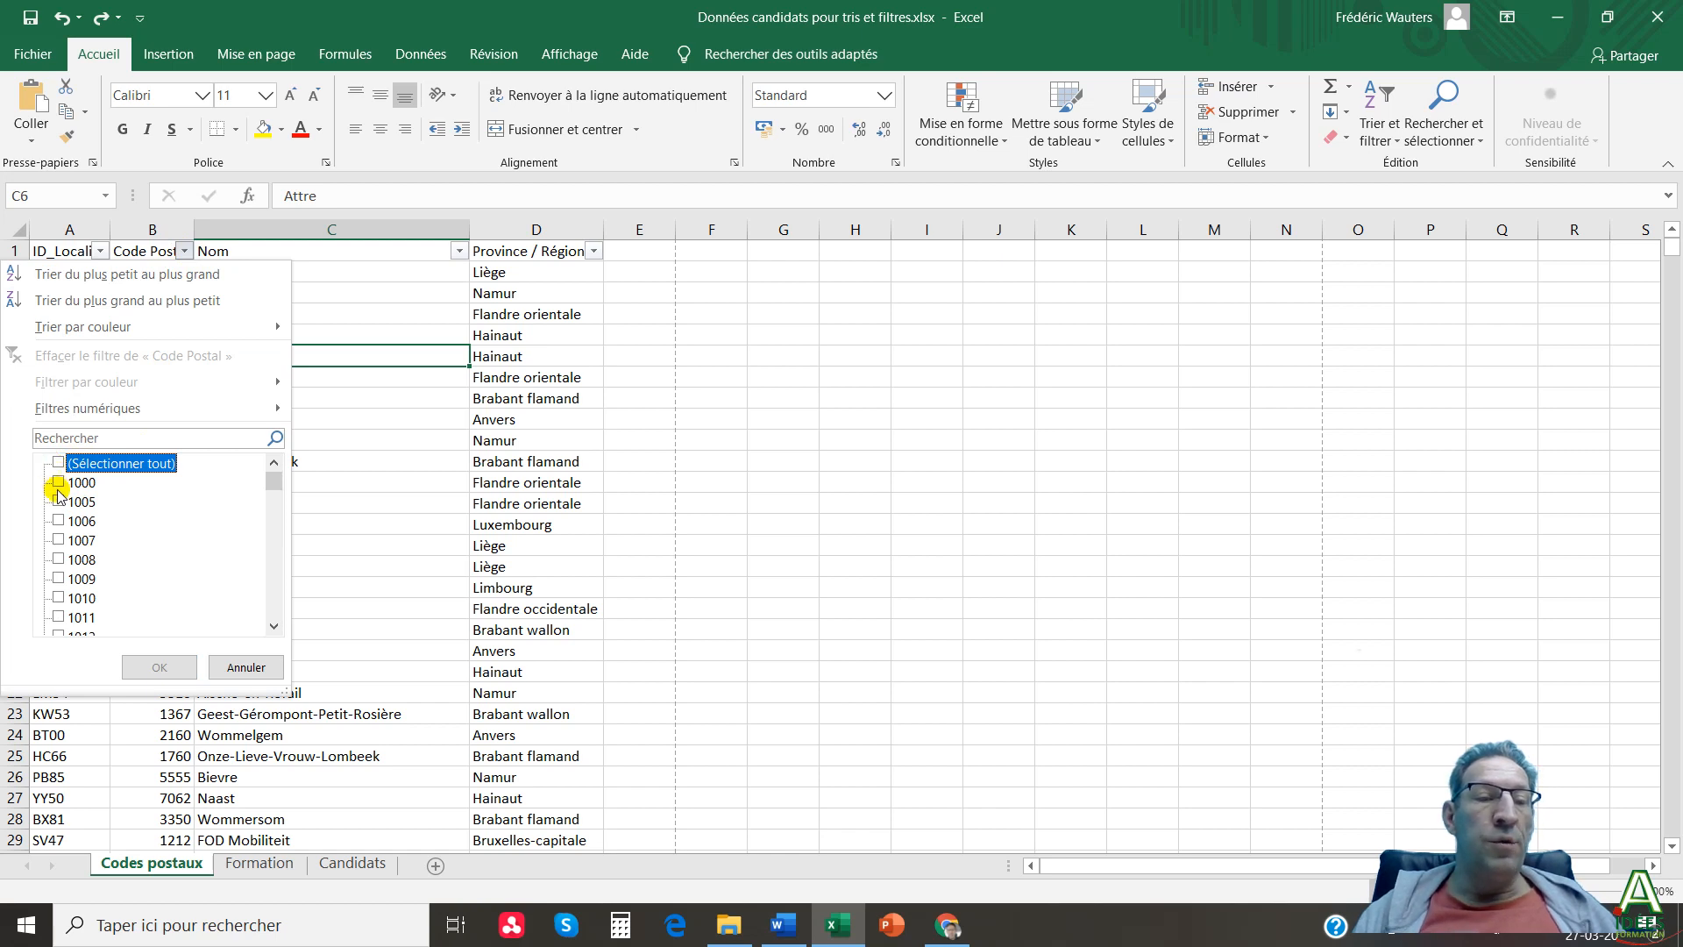
pyautogui.click(59, 502)
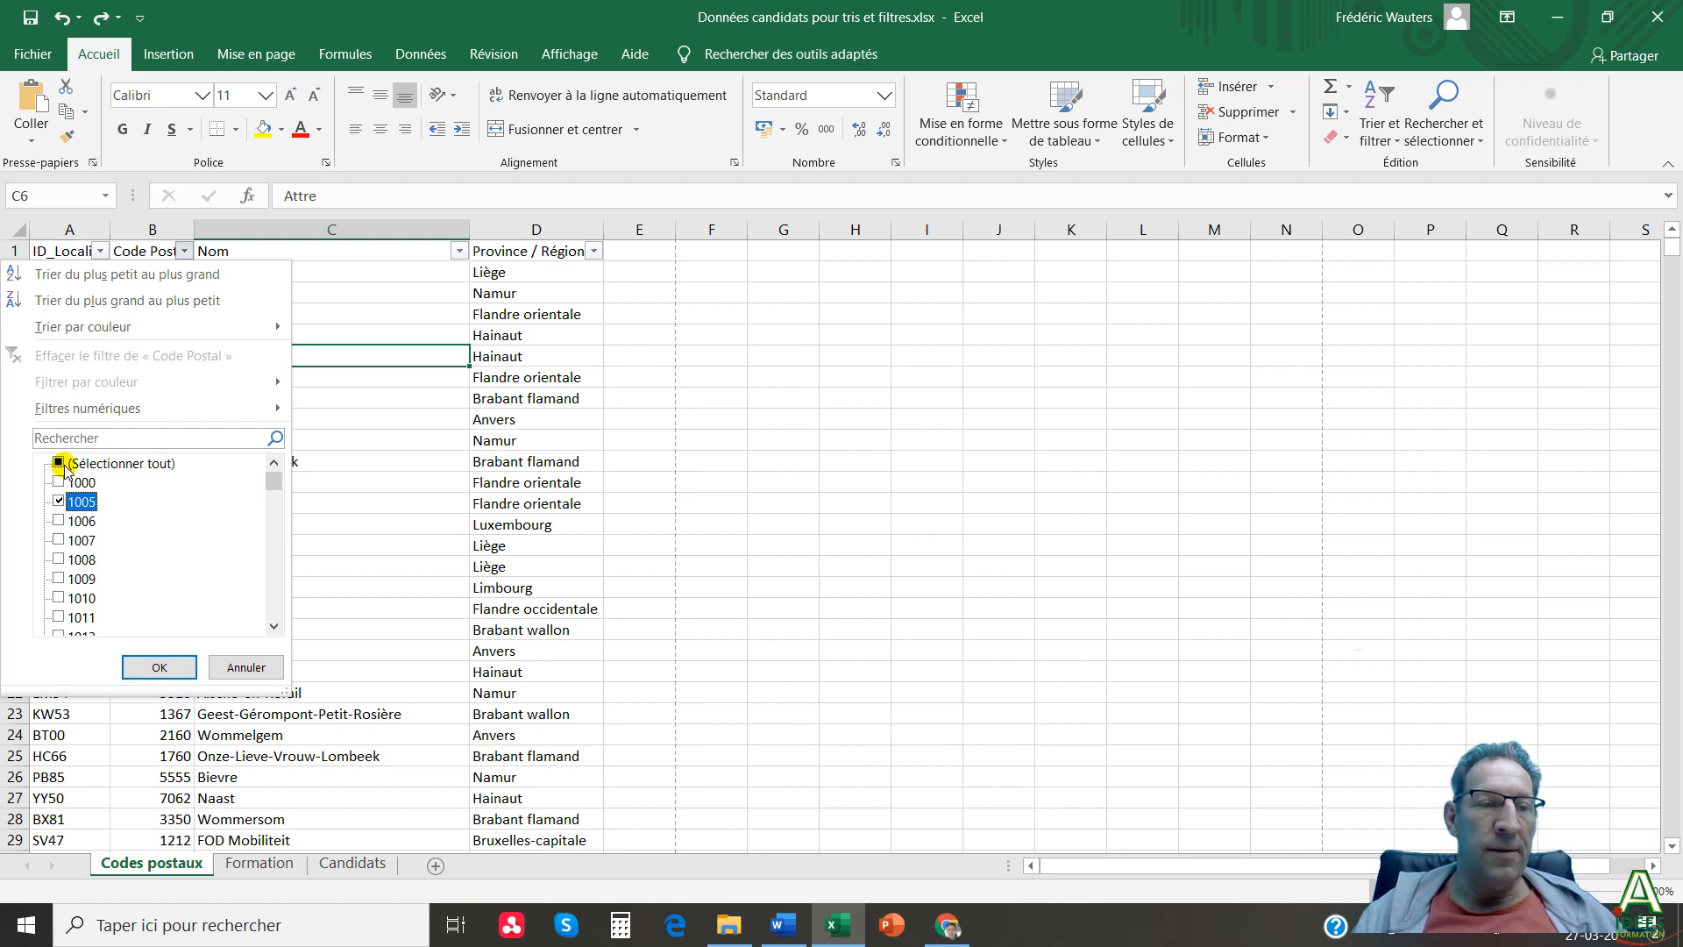
pyautogui.click(58, 540)
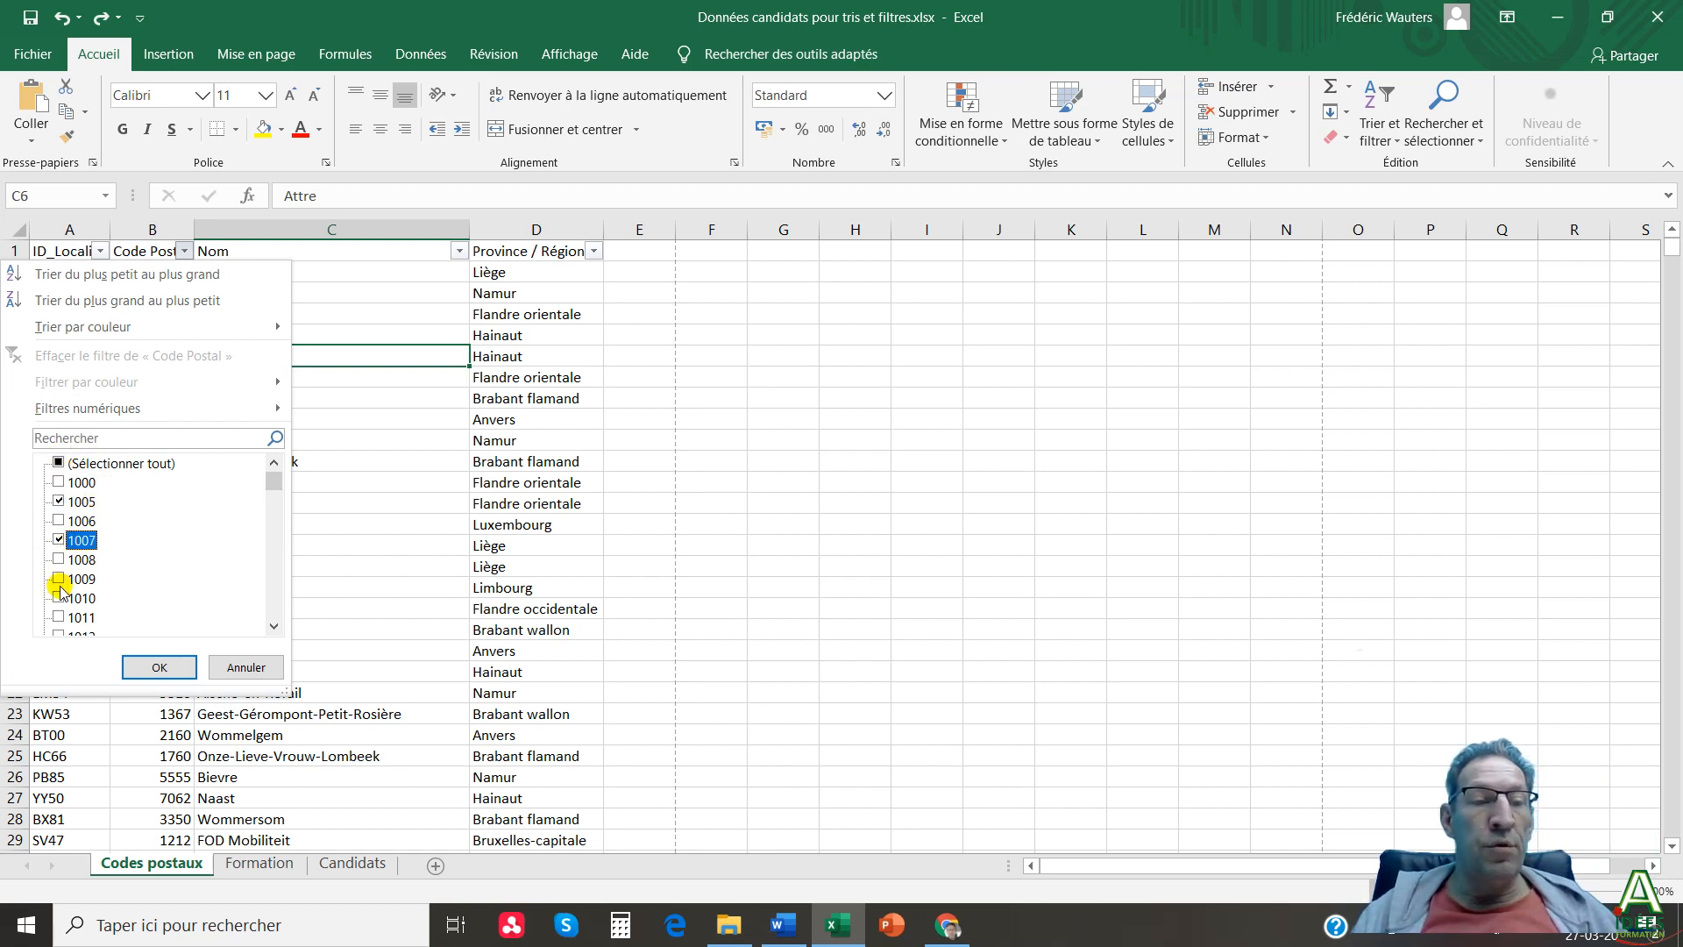
pyautogui.click(58, 560)
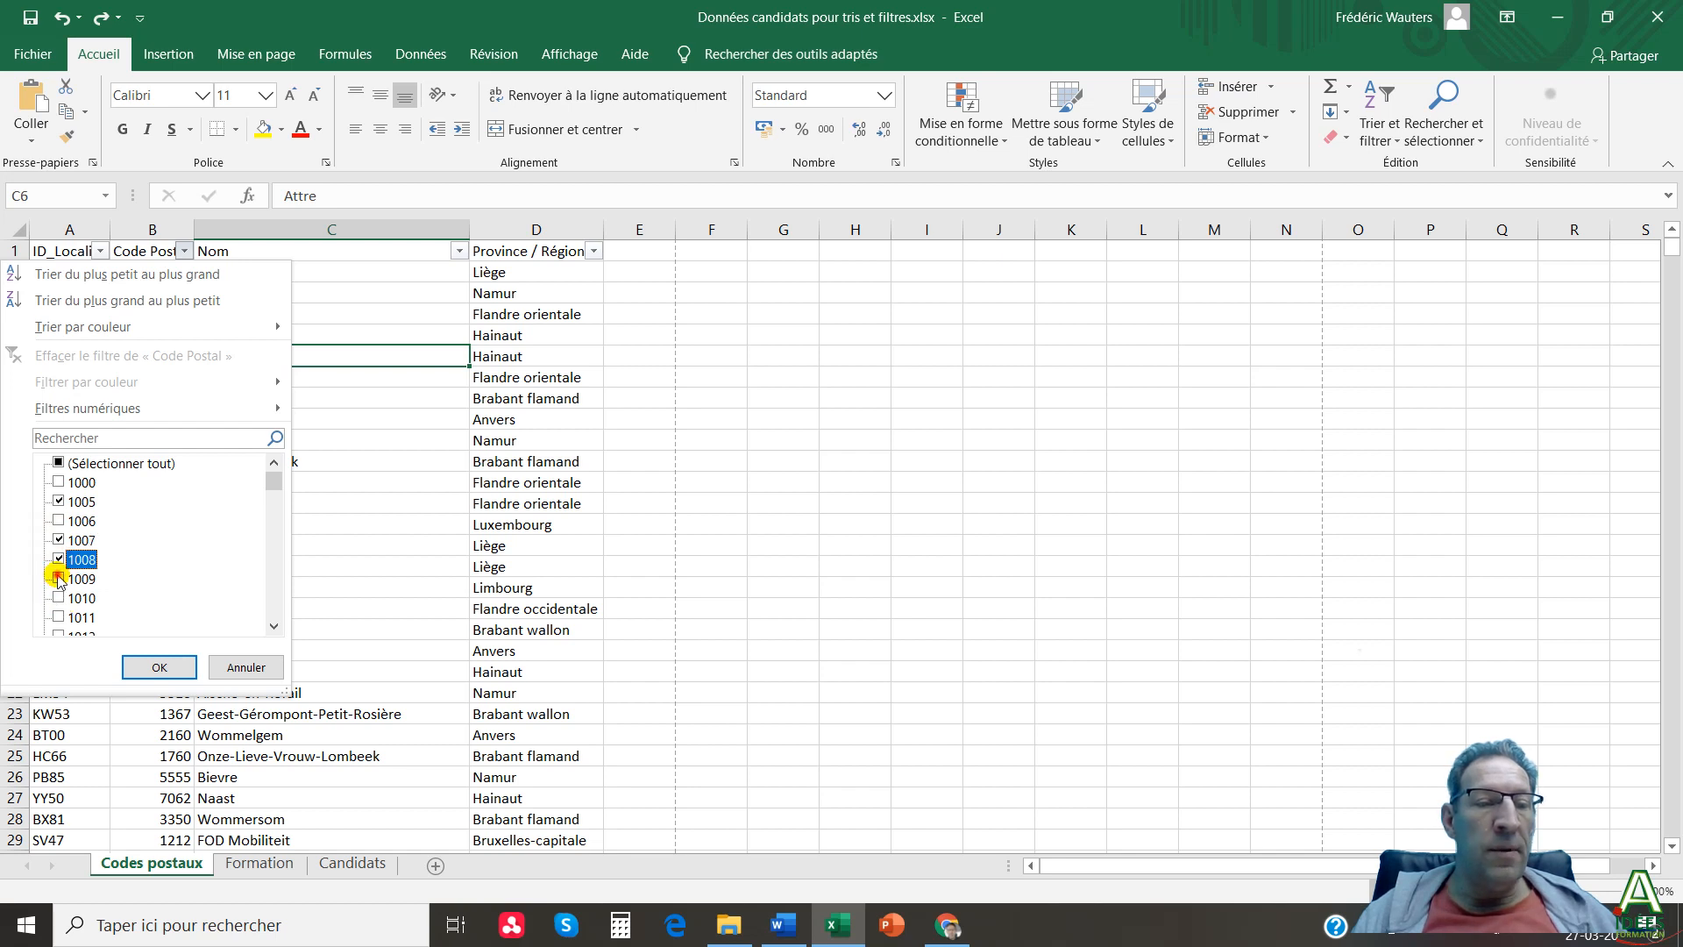
pyautogui.click(58, 579)
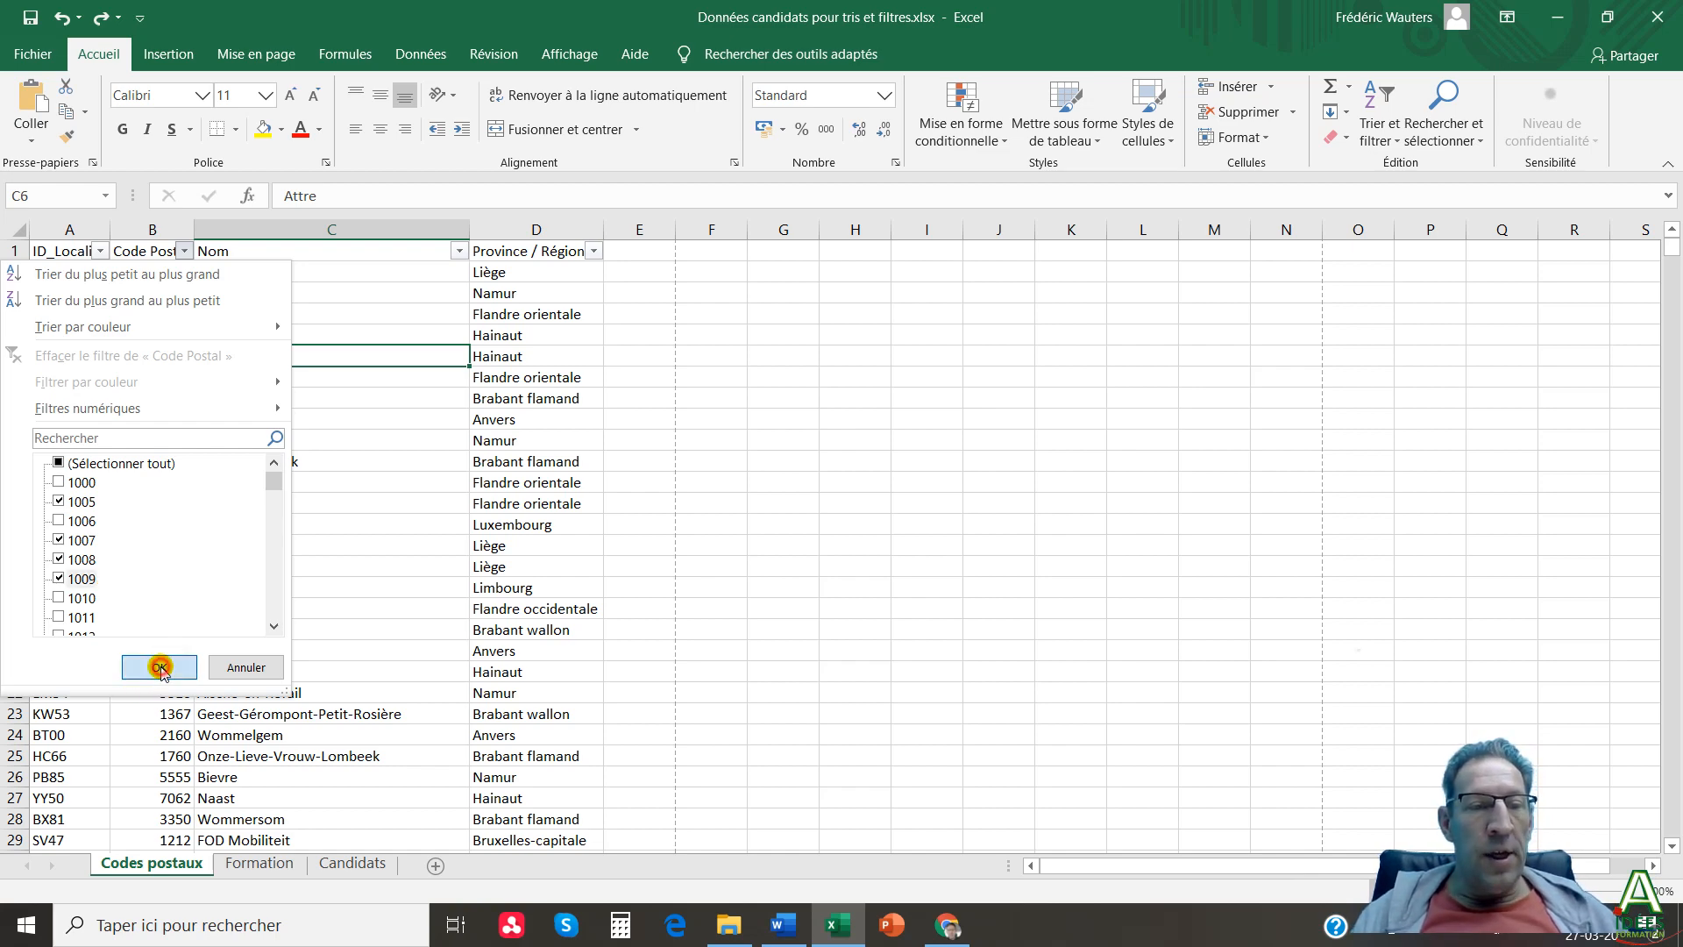
pyautogui.click(160, 668)
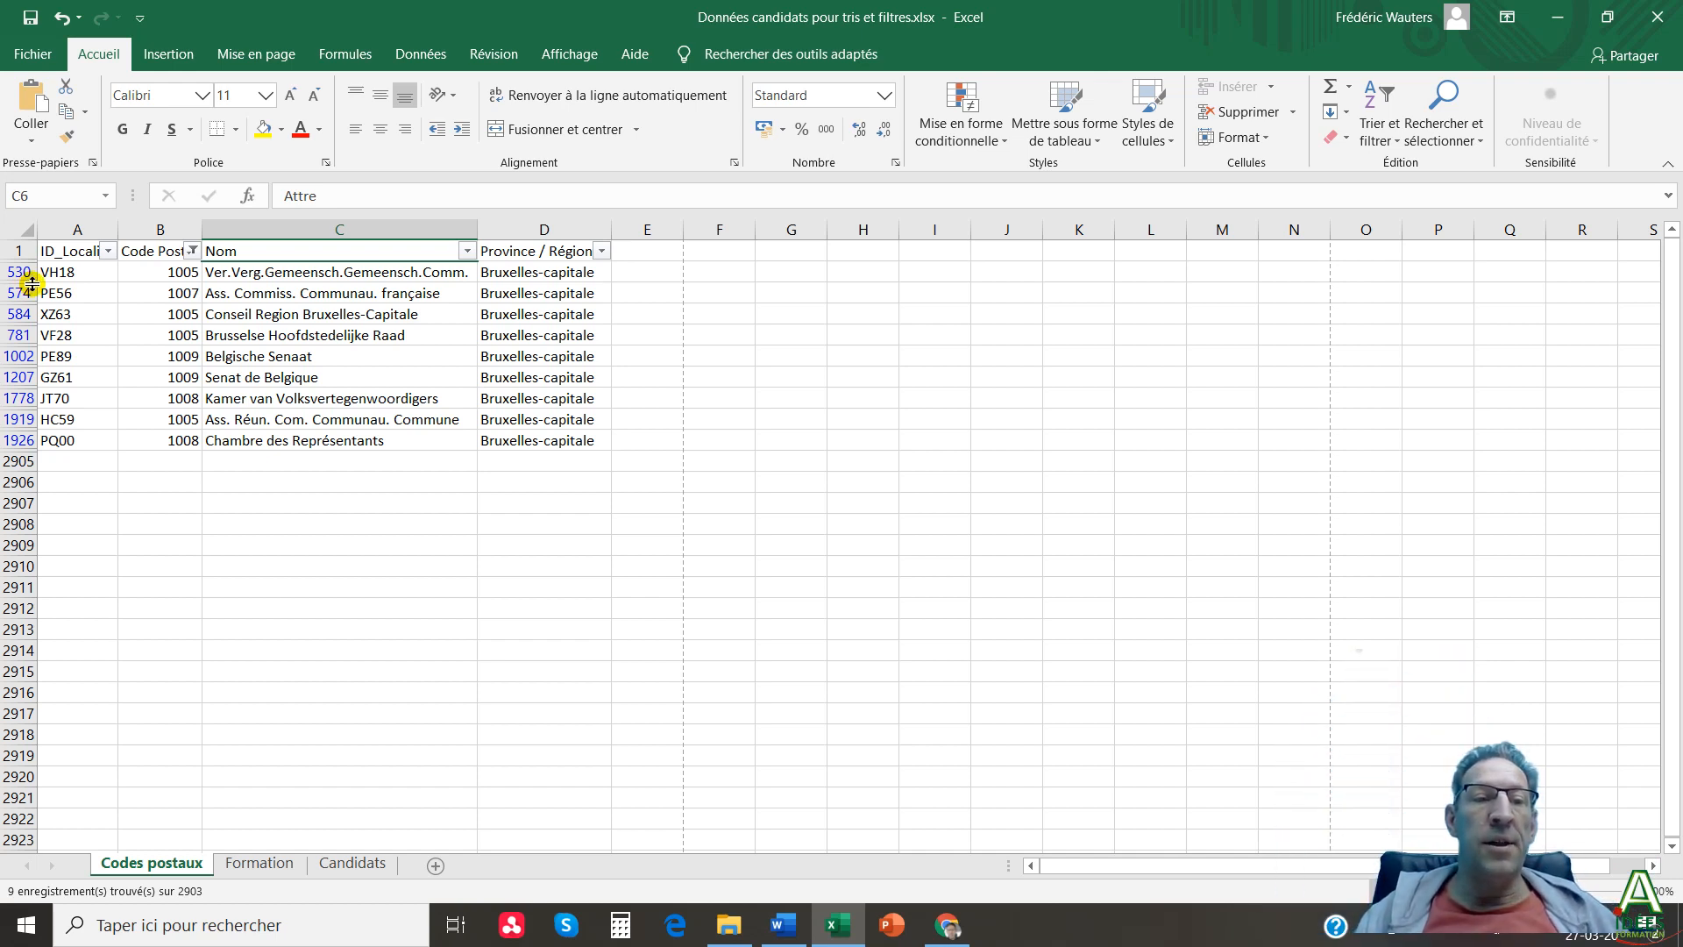
pyautogui.click(193, 252)
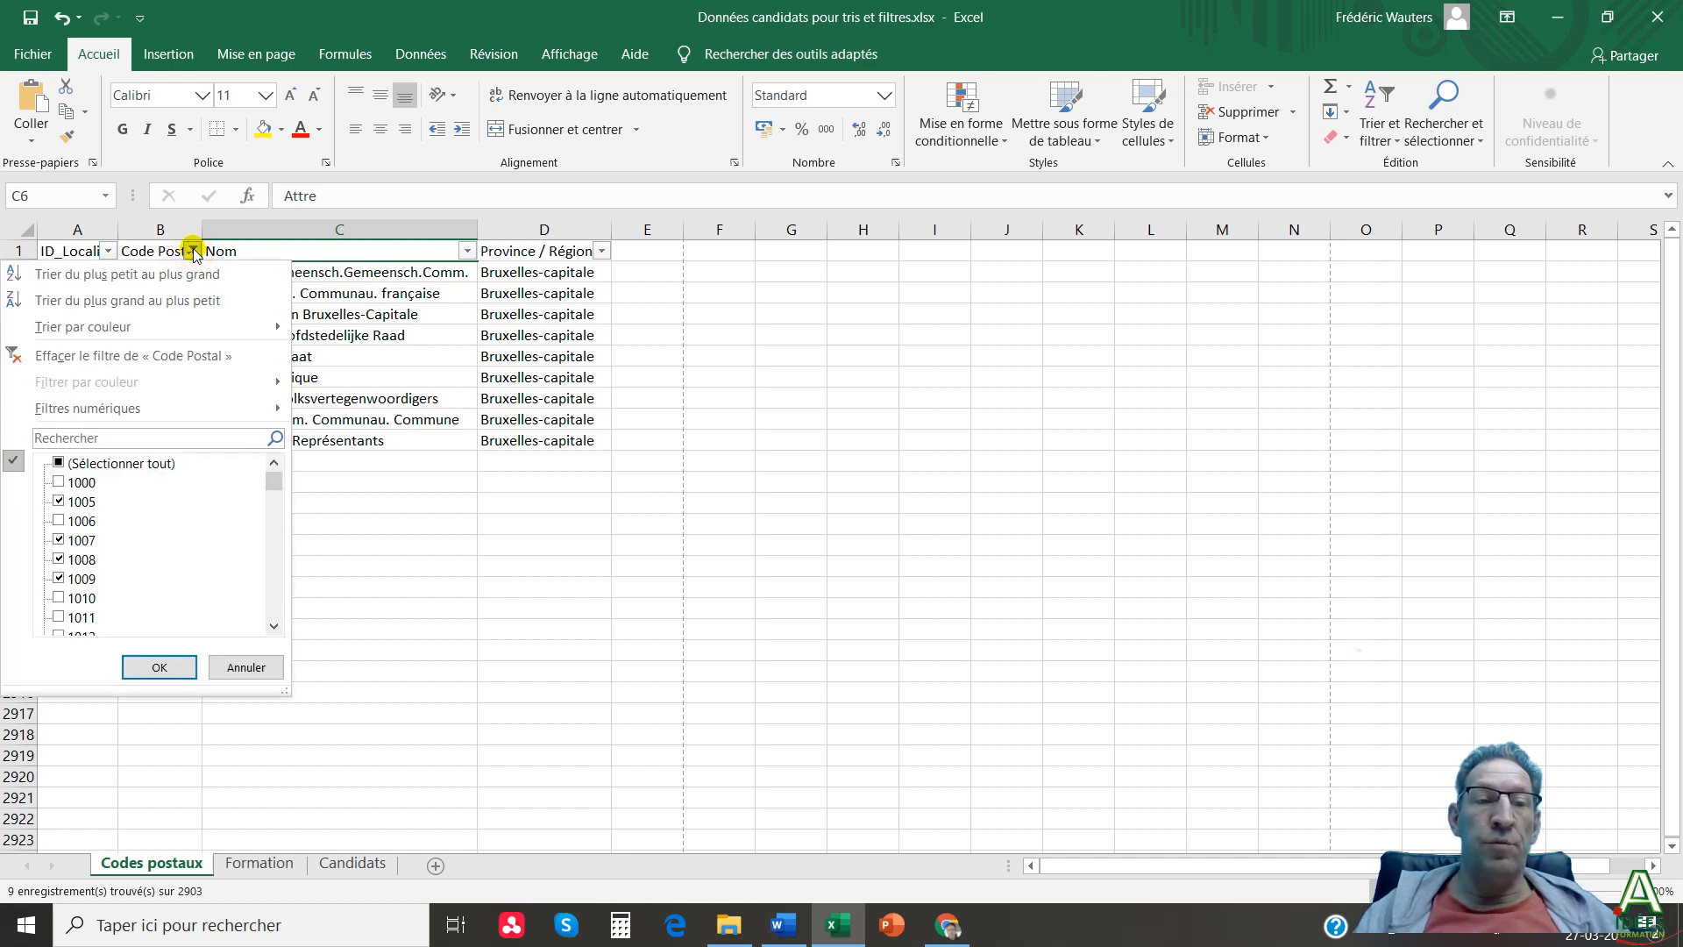
pyautogui.click(147, 277)
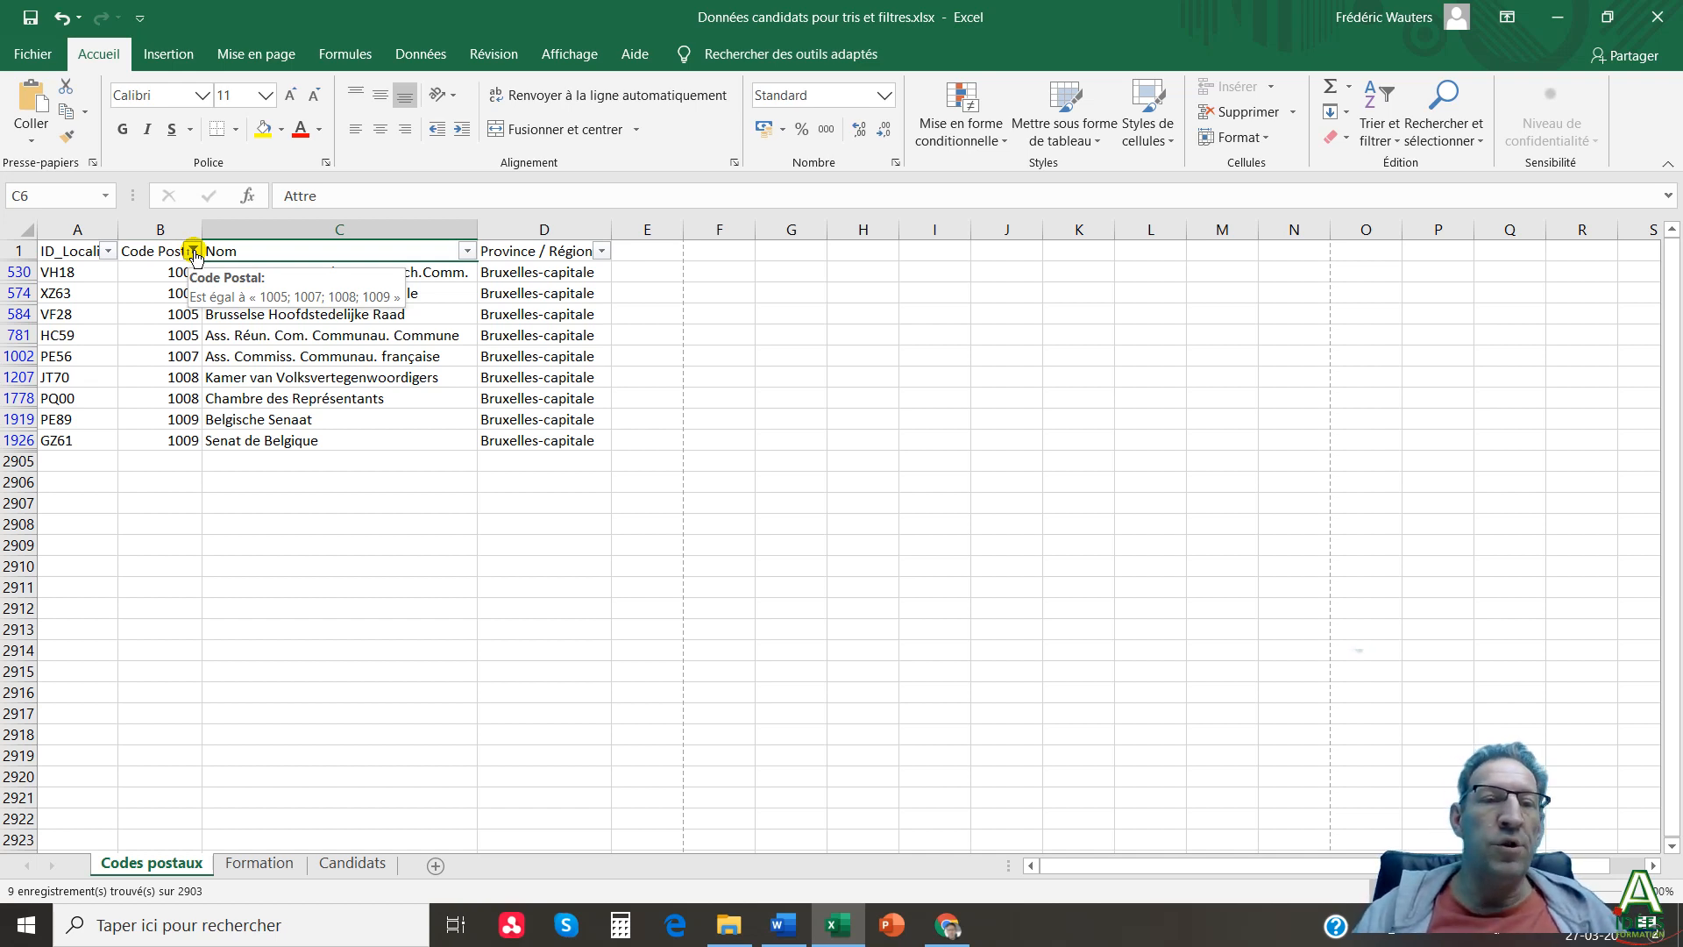
# Filter the Nom column to Belgische Senaat and Senat de Belgique, and review the filtered rows.
pyautogui.click(470, 252)
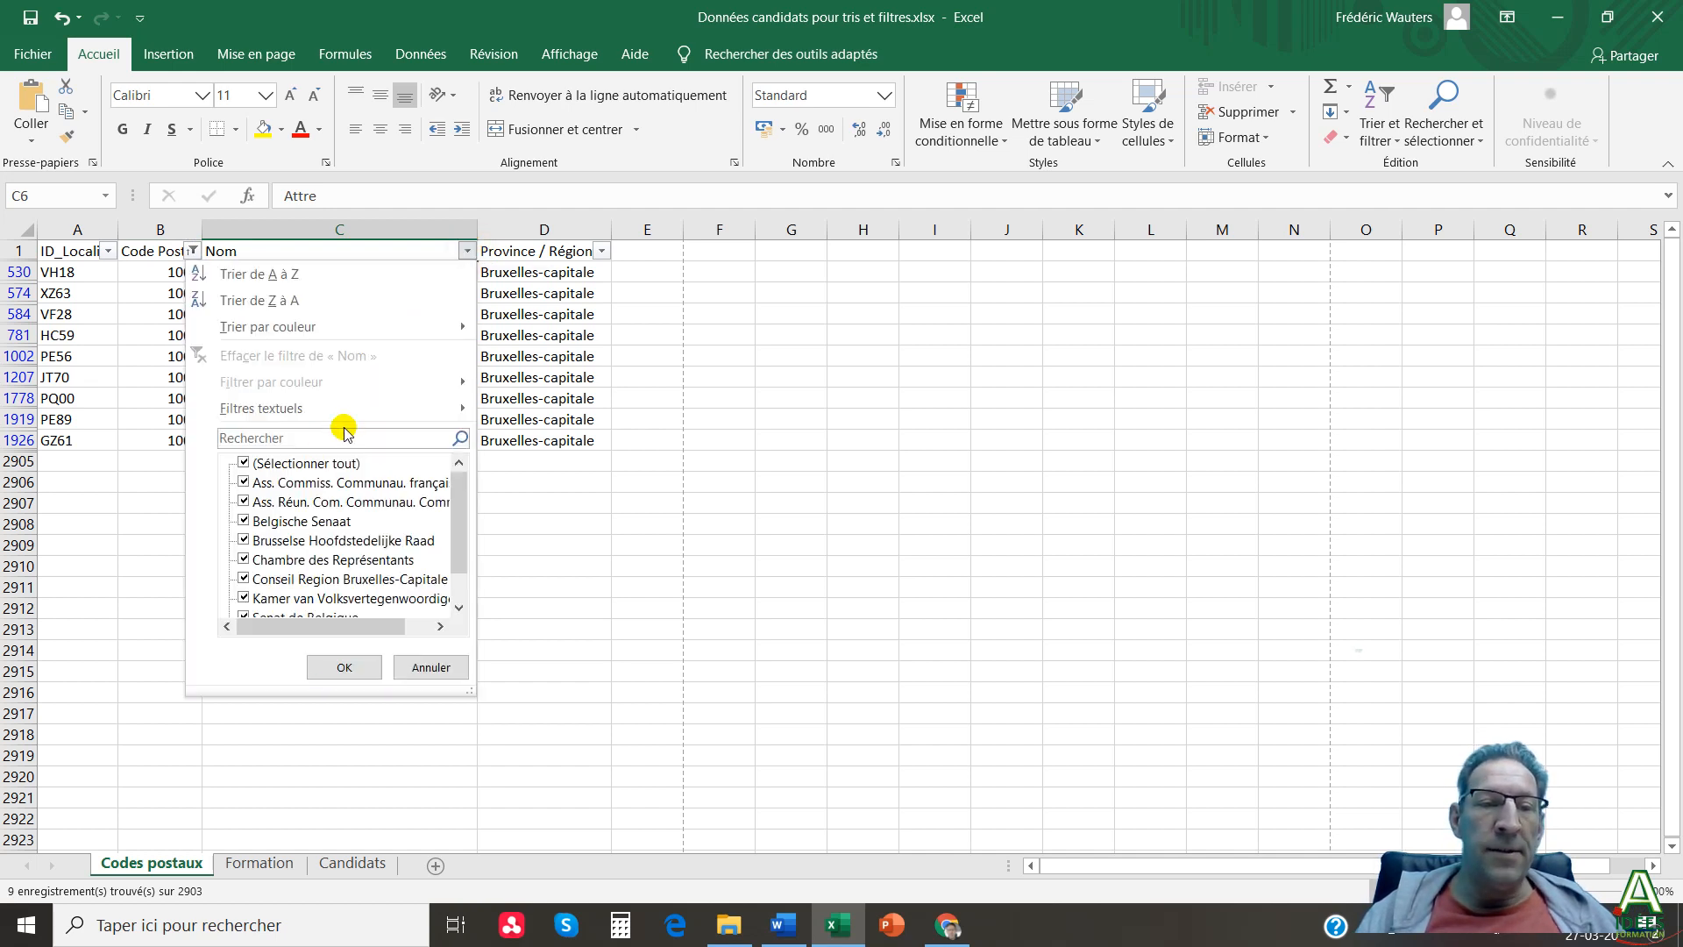
pyautogui.moveTo(462, 498); pyautogui.dragTo(454, 561)
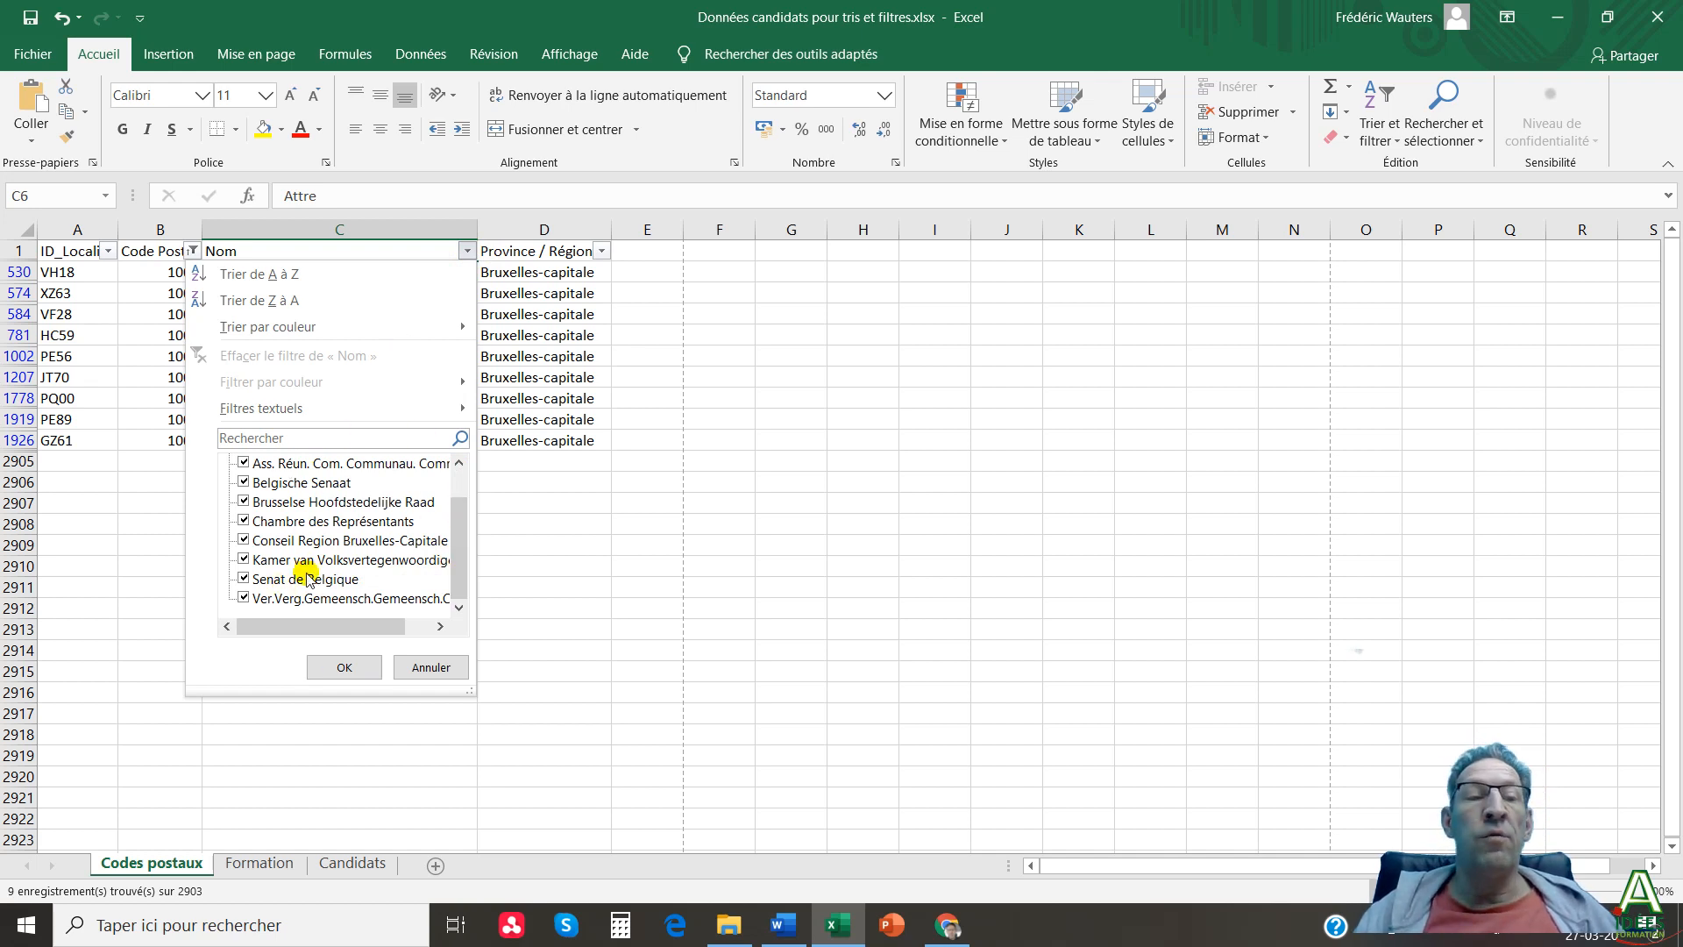
pyautogui.click(472, 251)
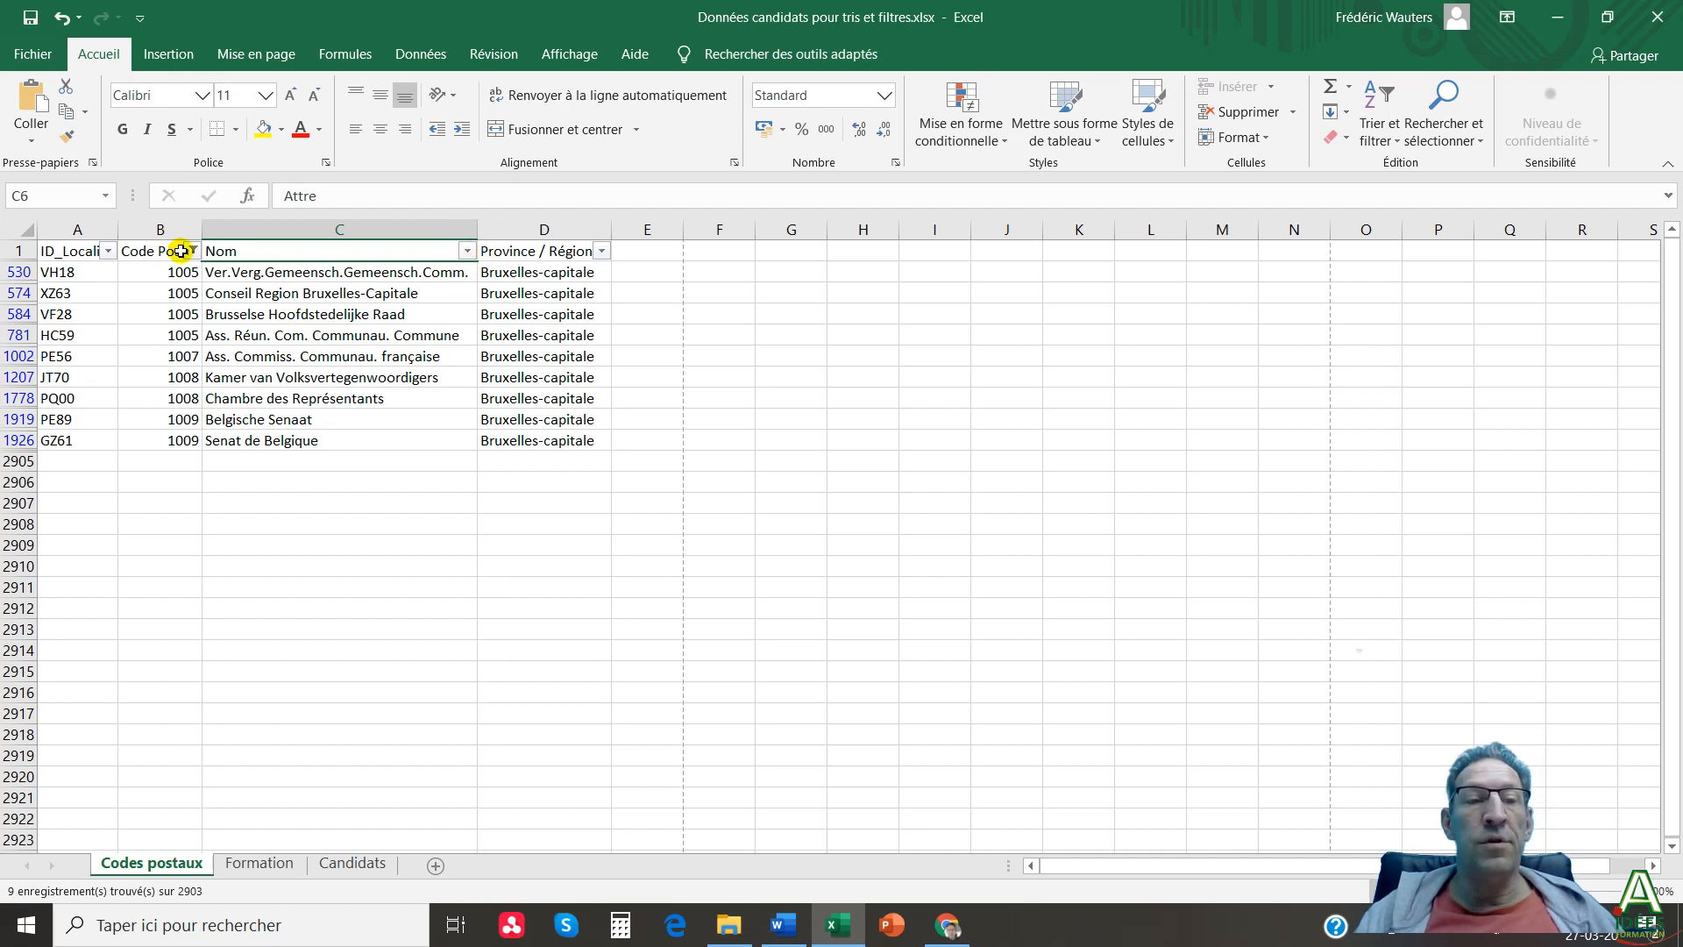
pyautogui.click(469, 253)
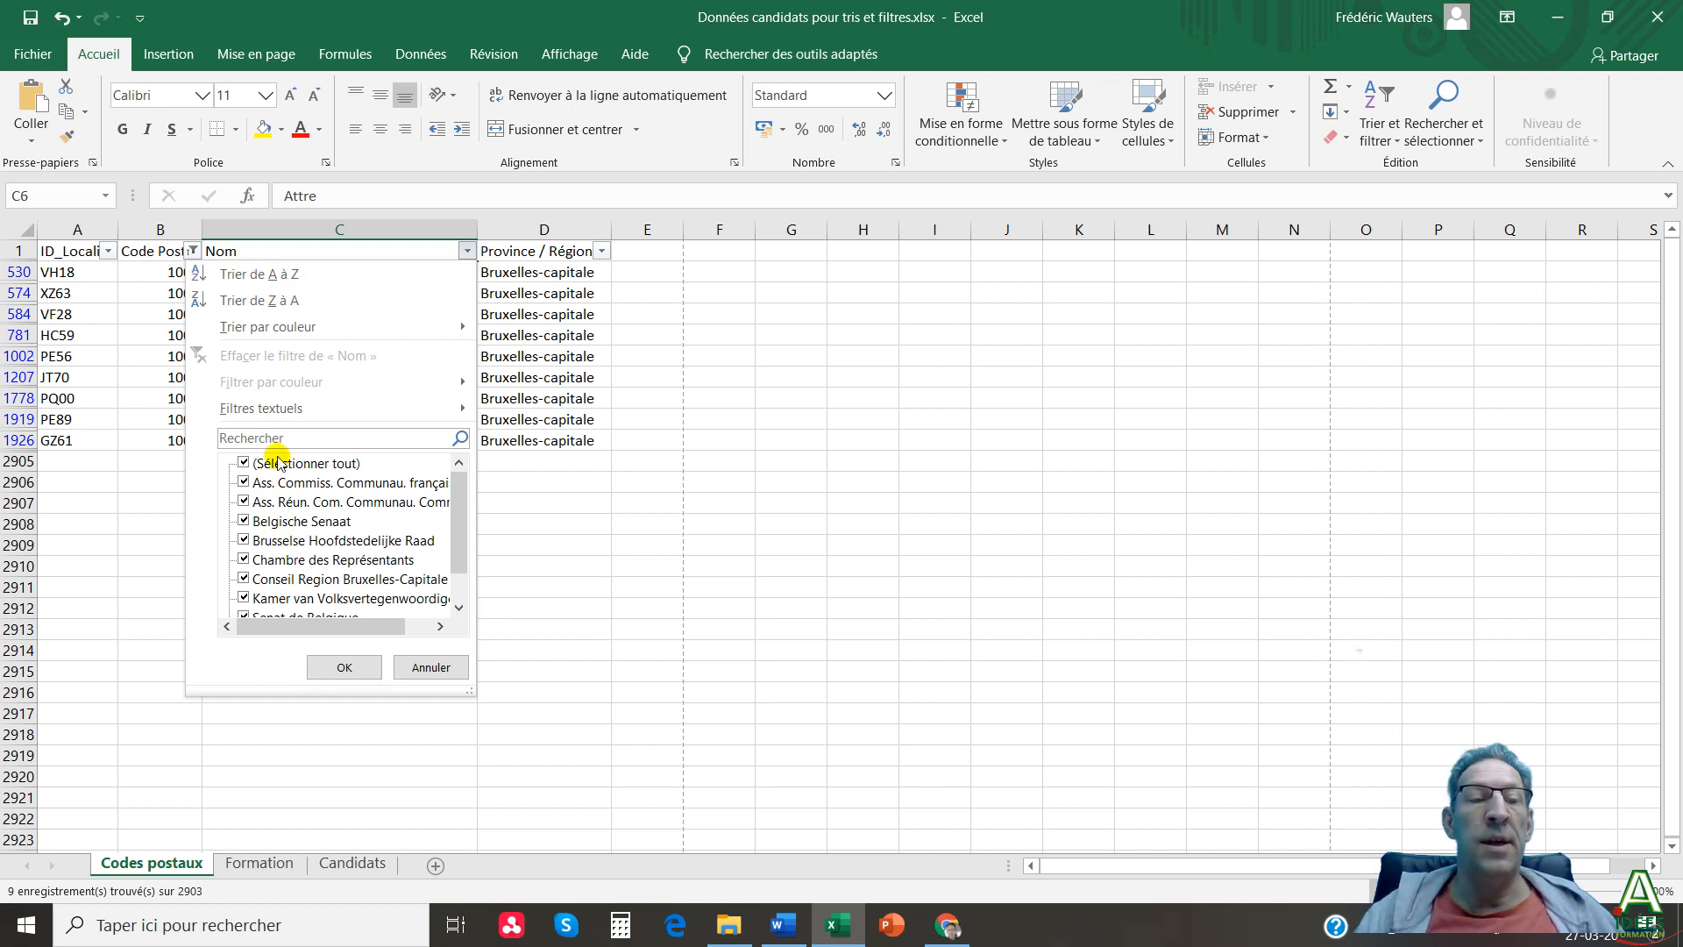
pyautogui.click(244, 464)
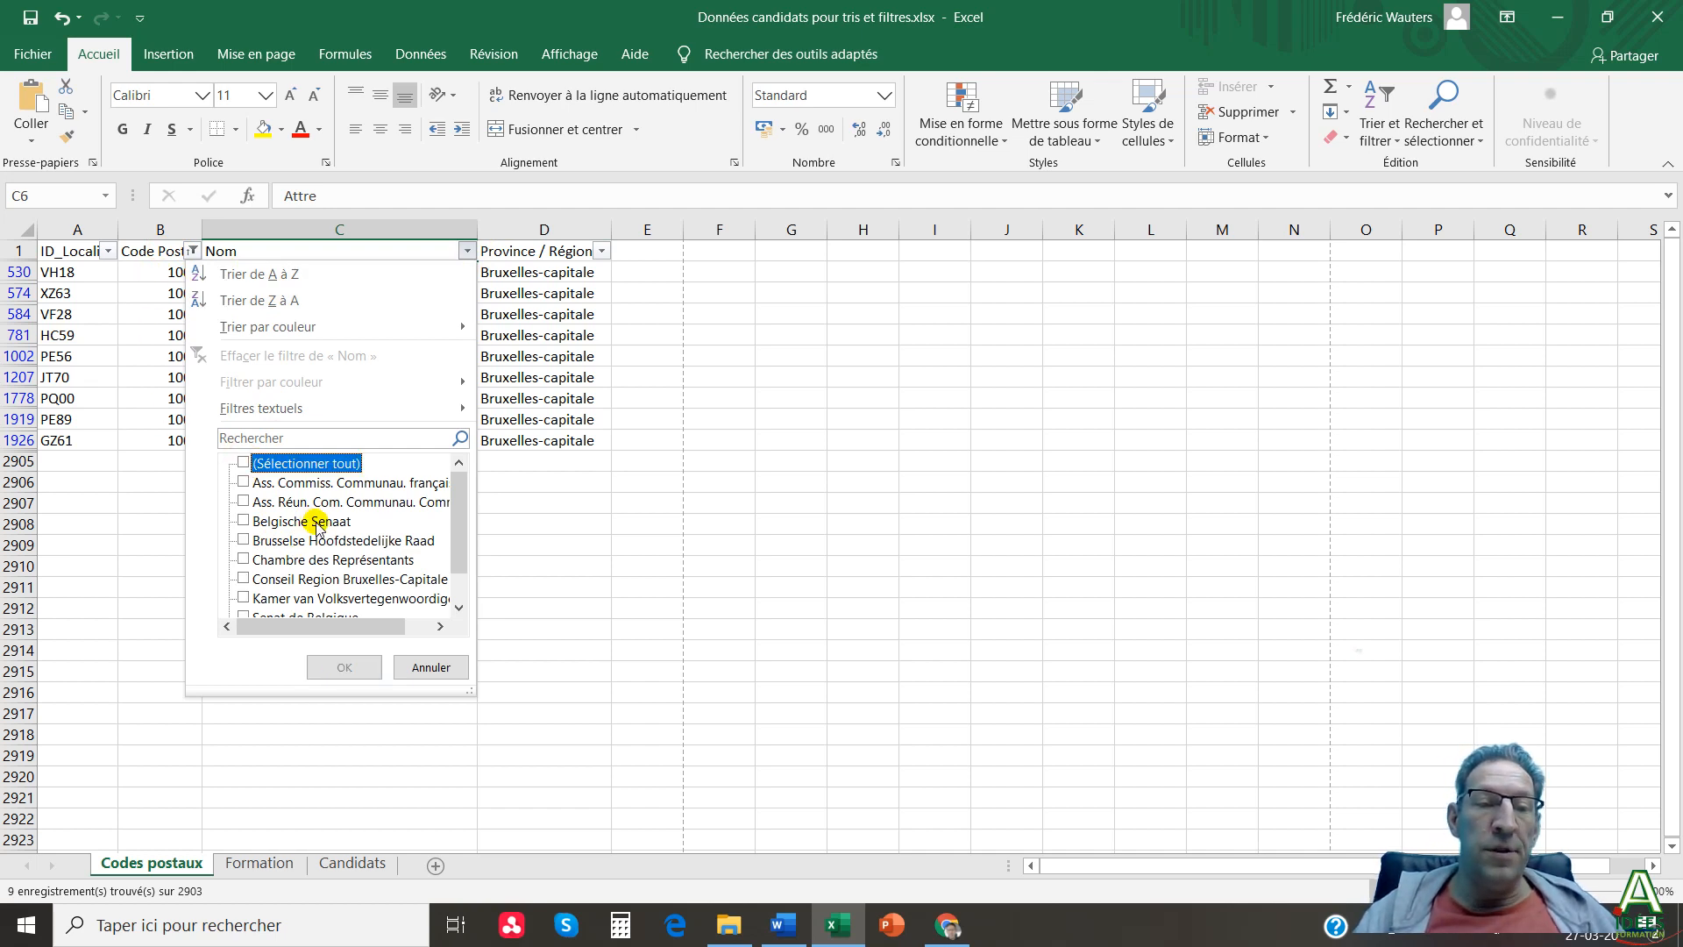
pyautogui.click(244, 522)
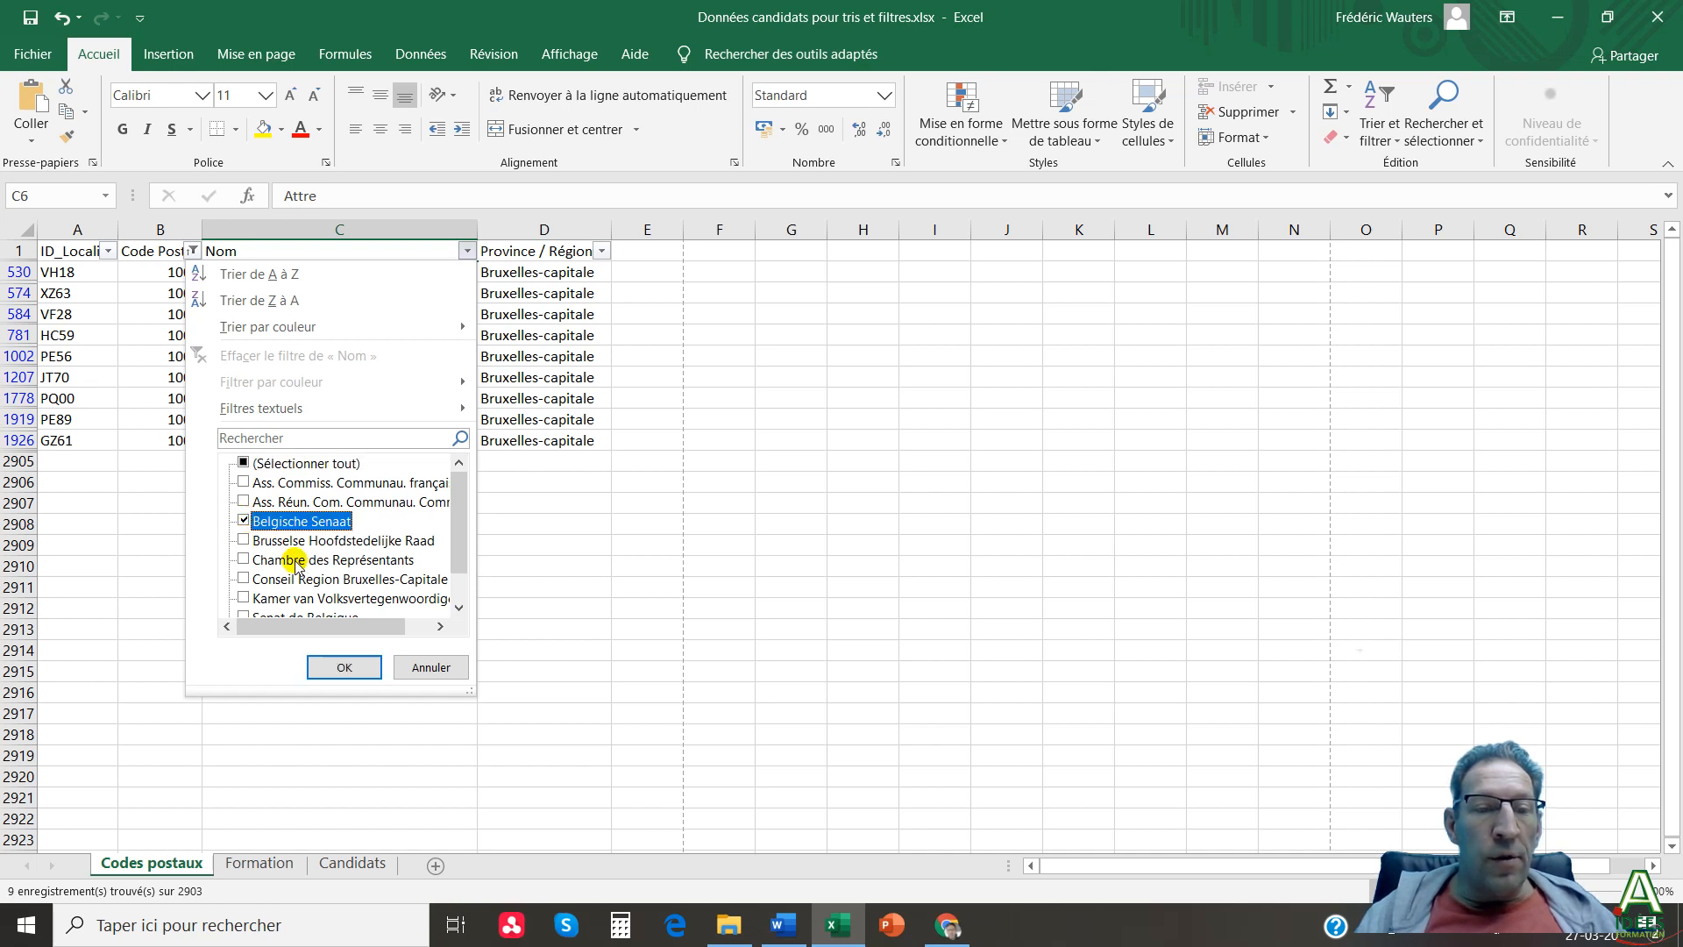
pyautogui.scroll(-1, 236, 597)
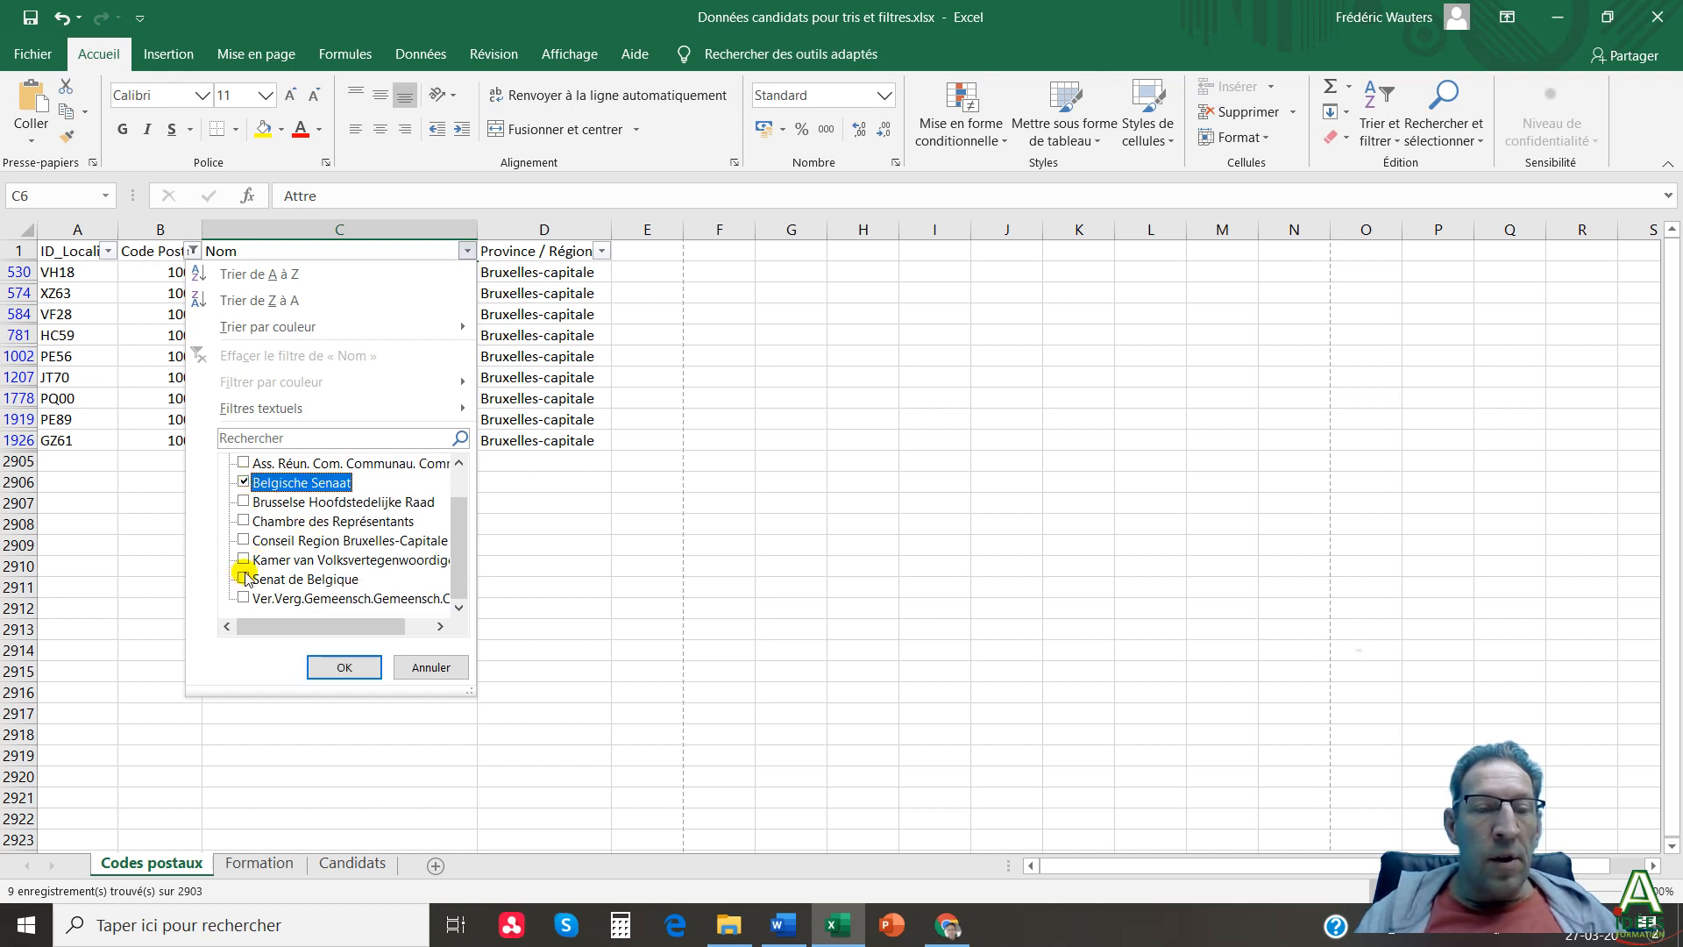
pyautogui.click(243, 577)
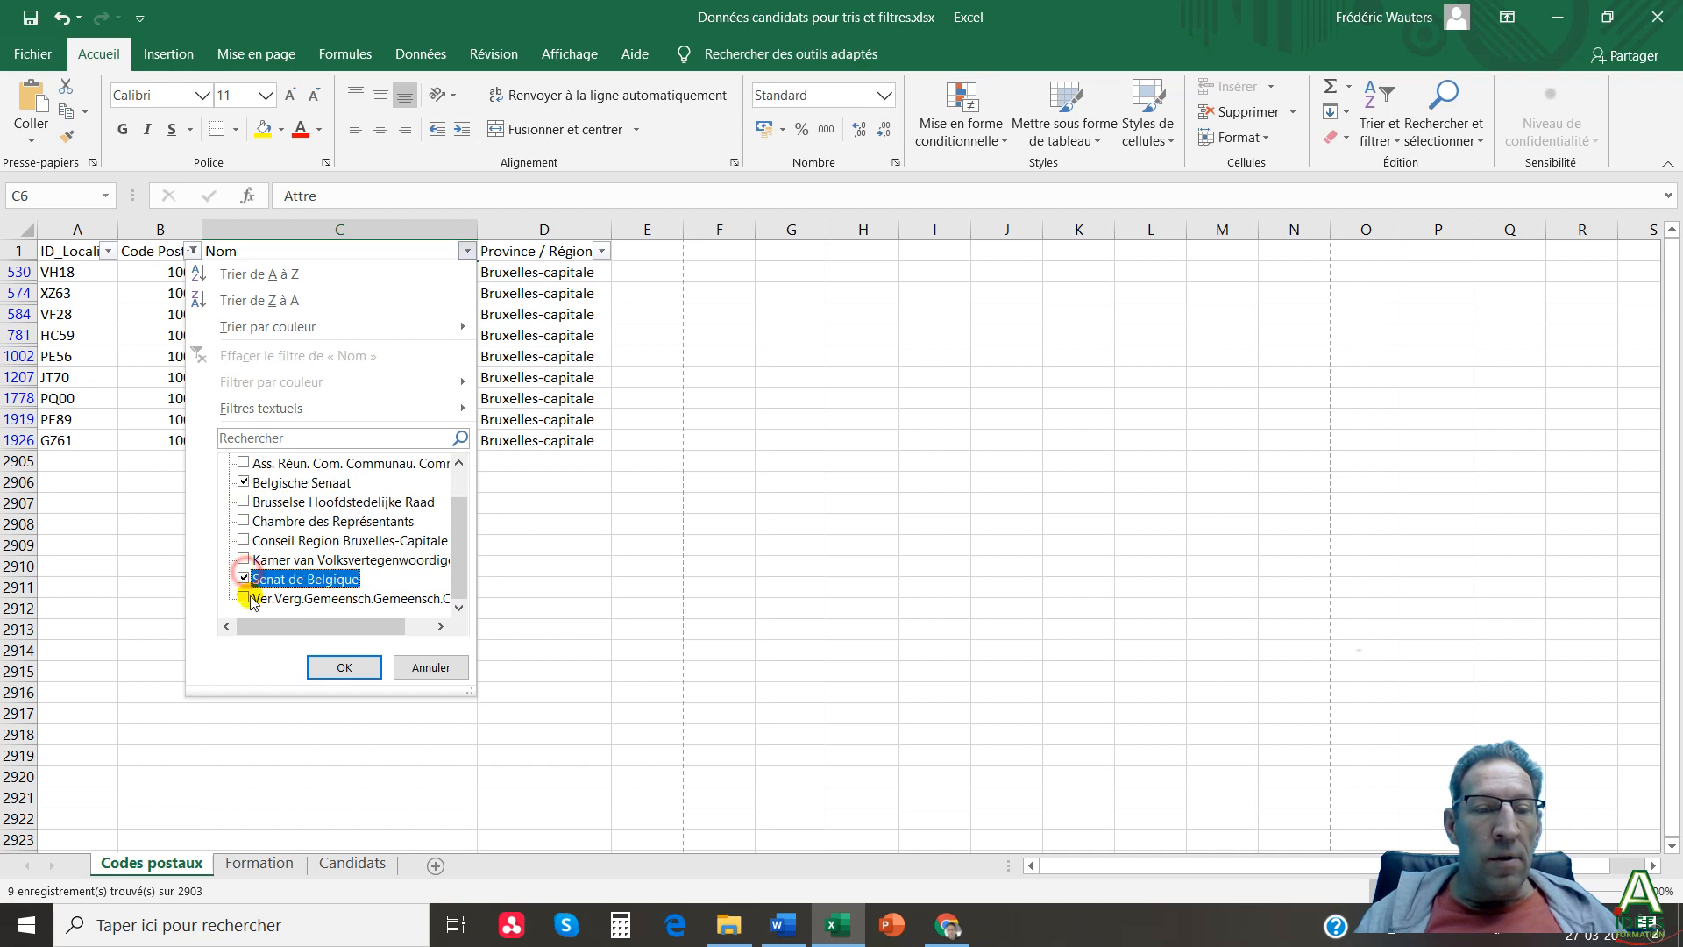
pyautogui.click(345, 667)
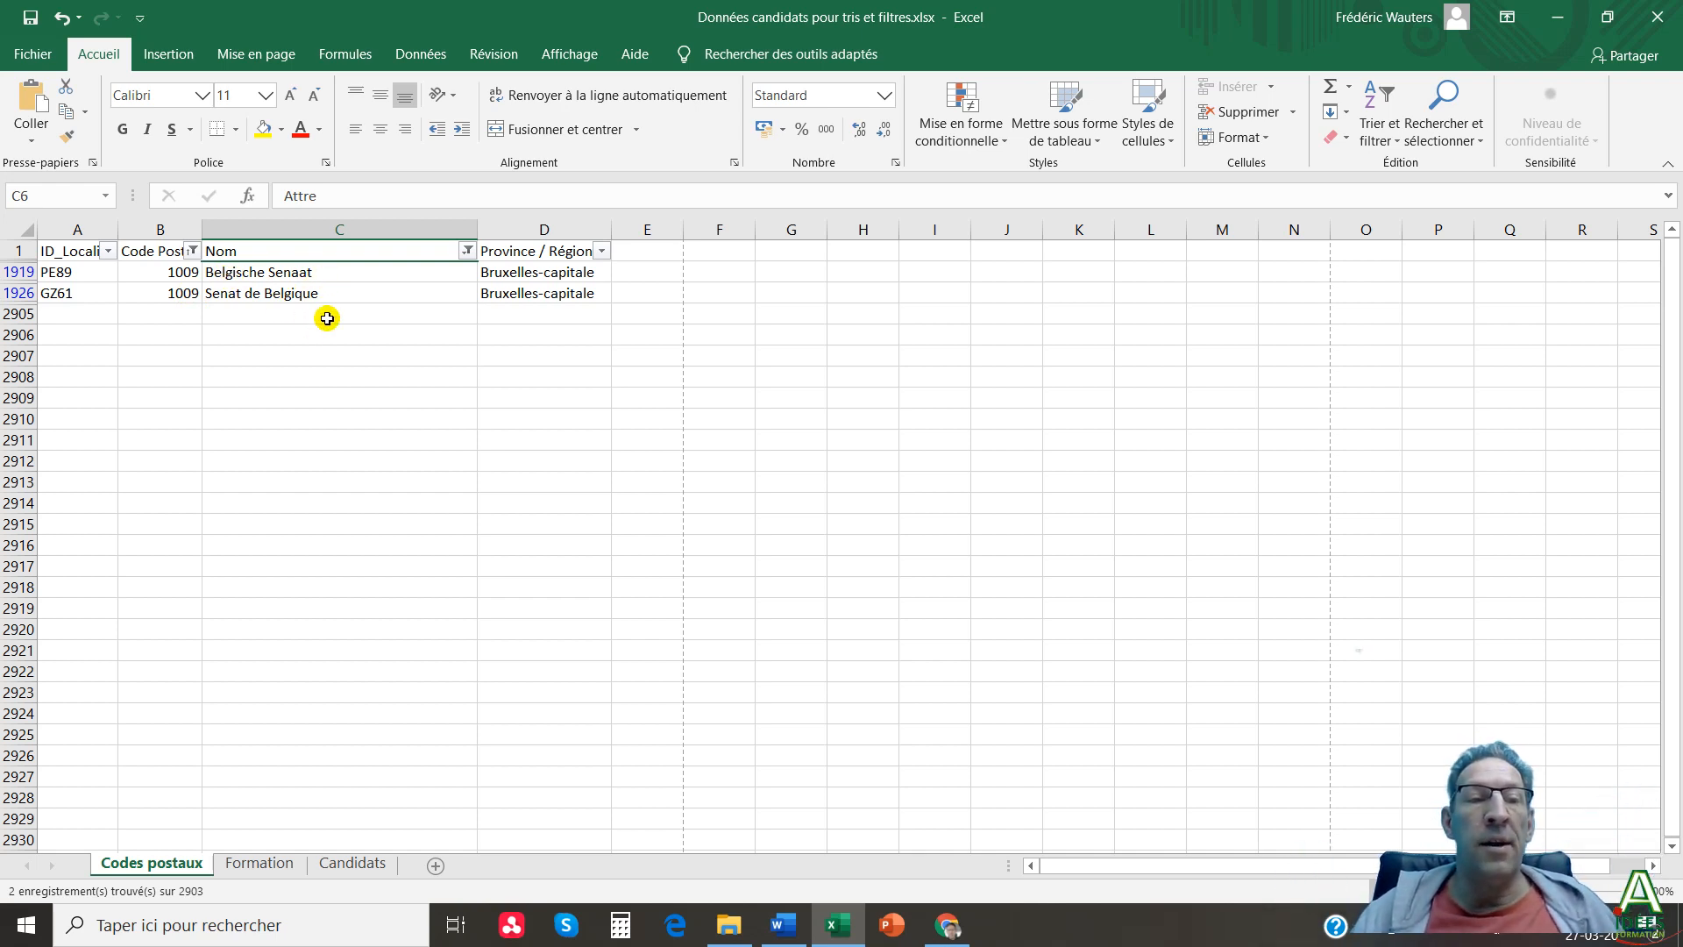
pyautogui.moveTo(162, 274); pyautogui.dragTo(273, 296)
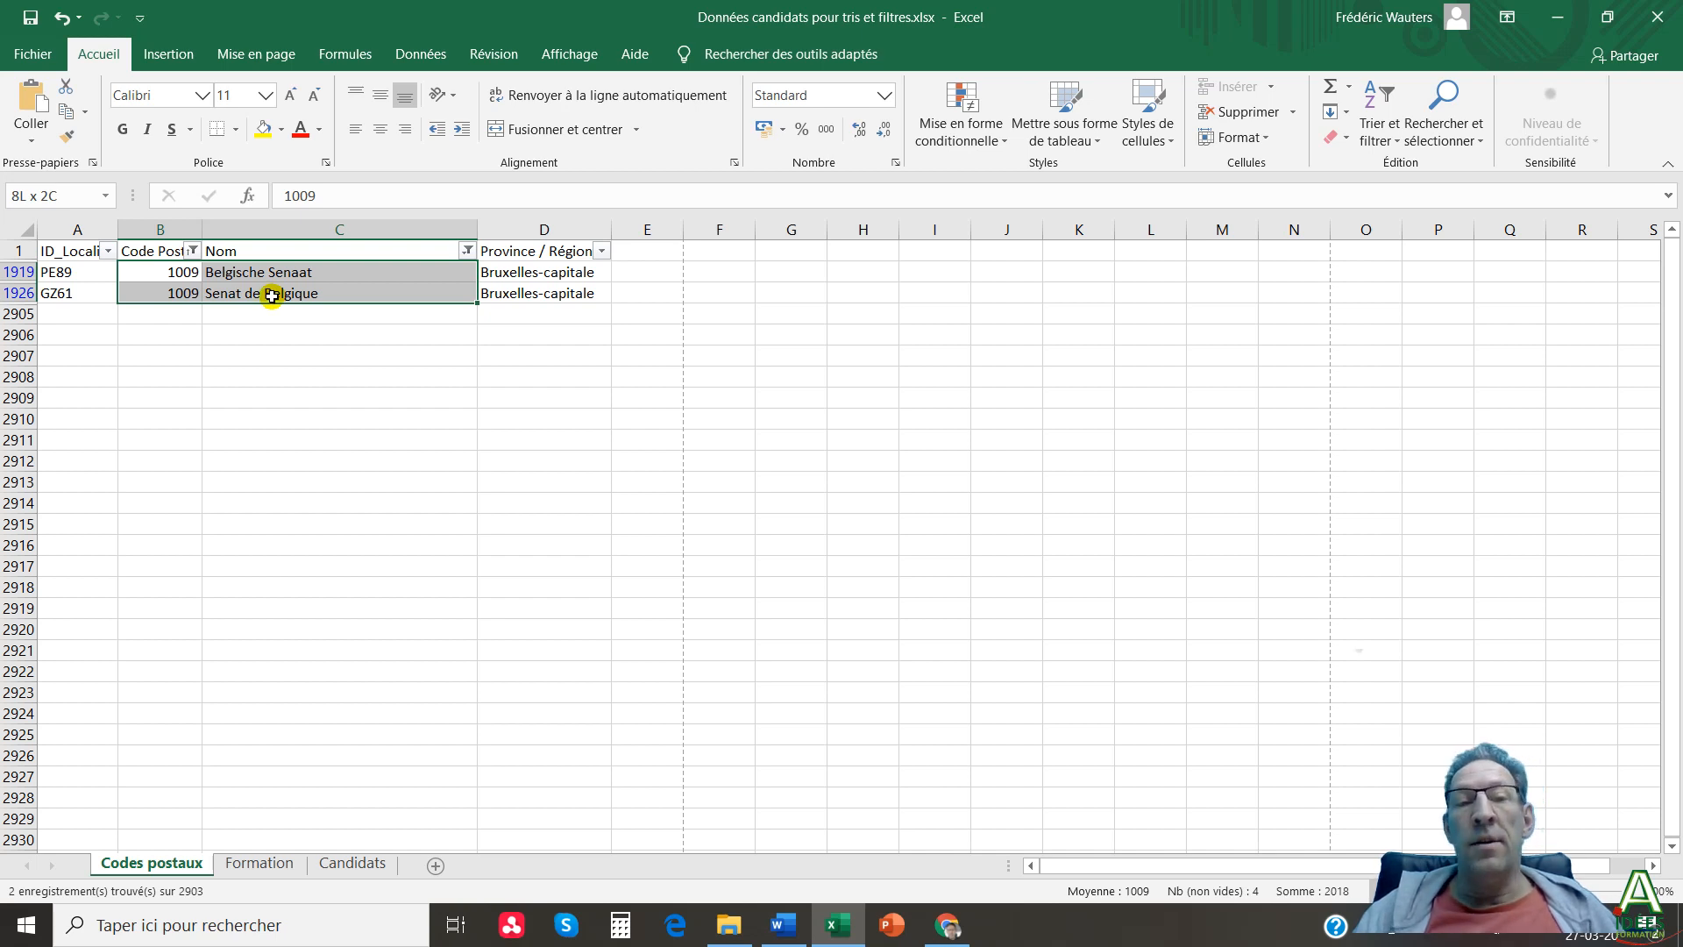
pyautogui.moveTo(272, 296); pyautogui.dragTo(272, 297)
pyautogui.click(333, 356)
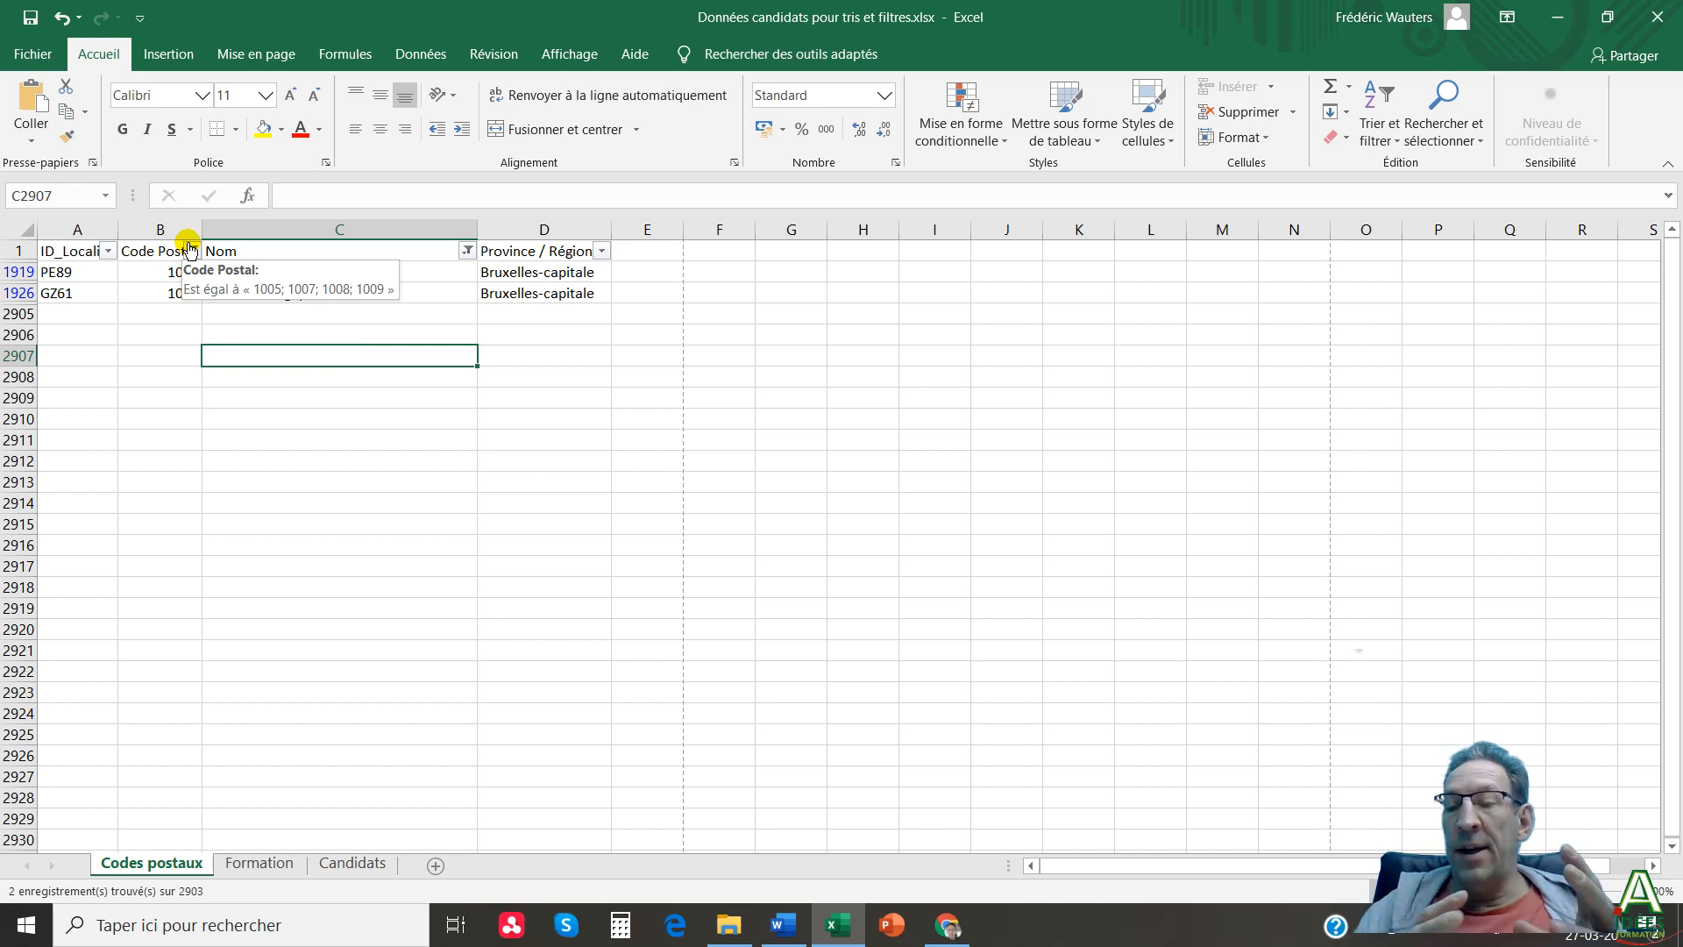
# Sort the filtered rows by Nom from Z to A, from A to Z, and from Z to A again.
pyautogui.click(468, 252)
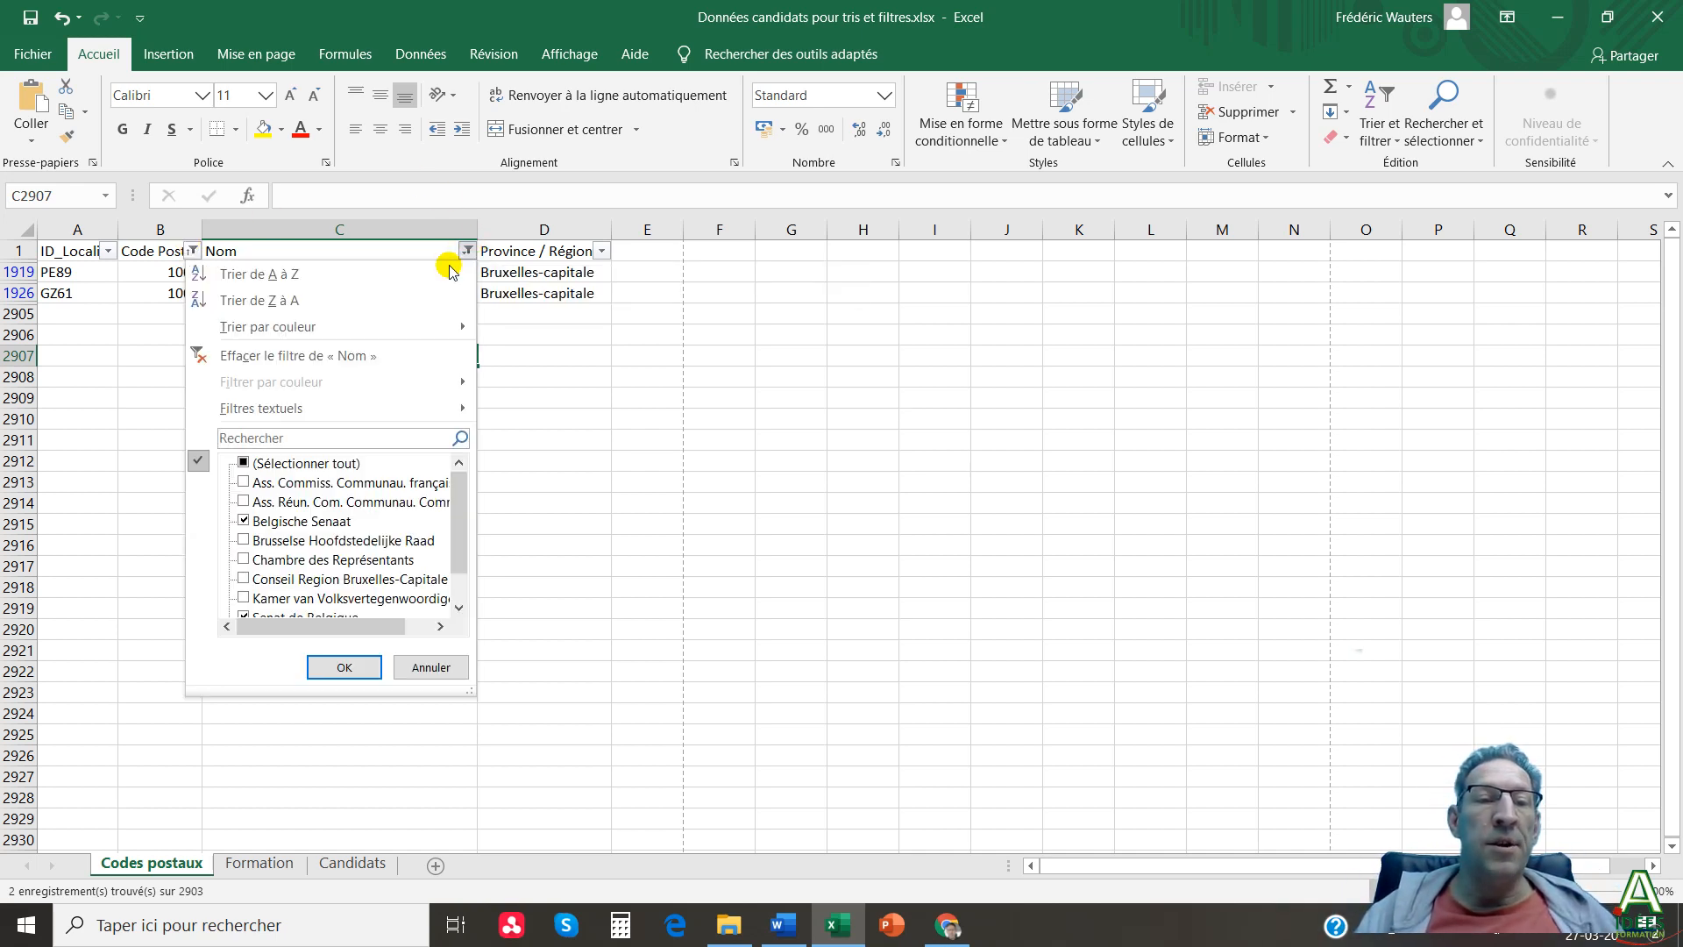
pyautogui.click(344, 302)
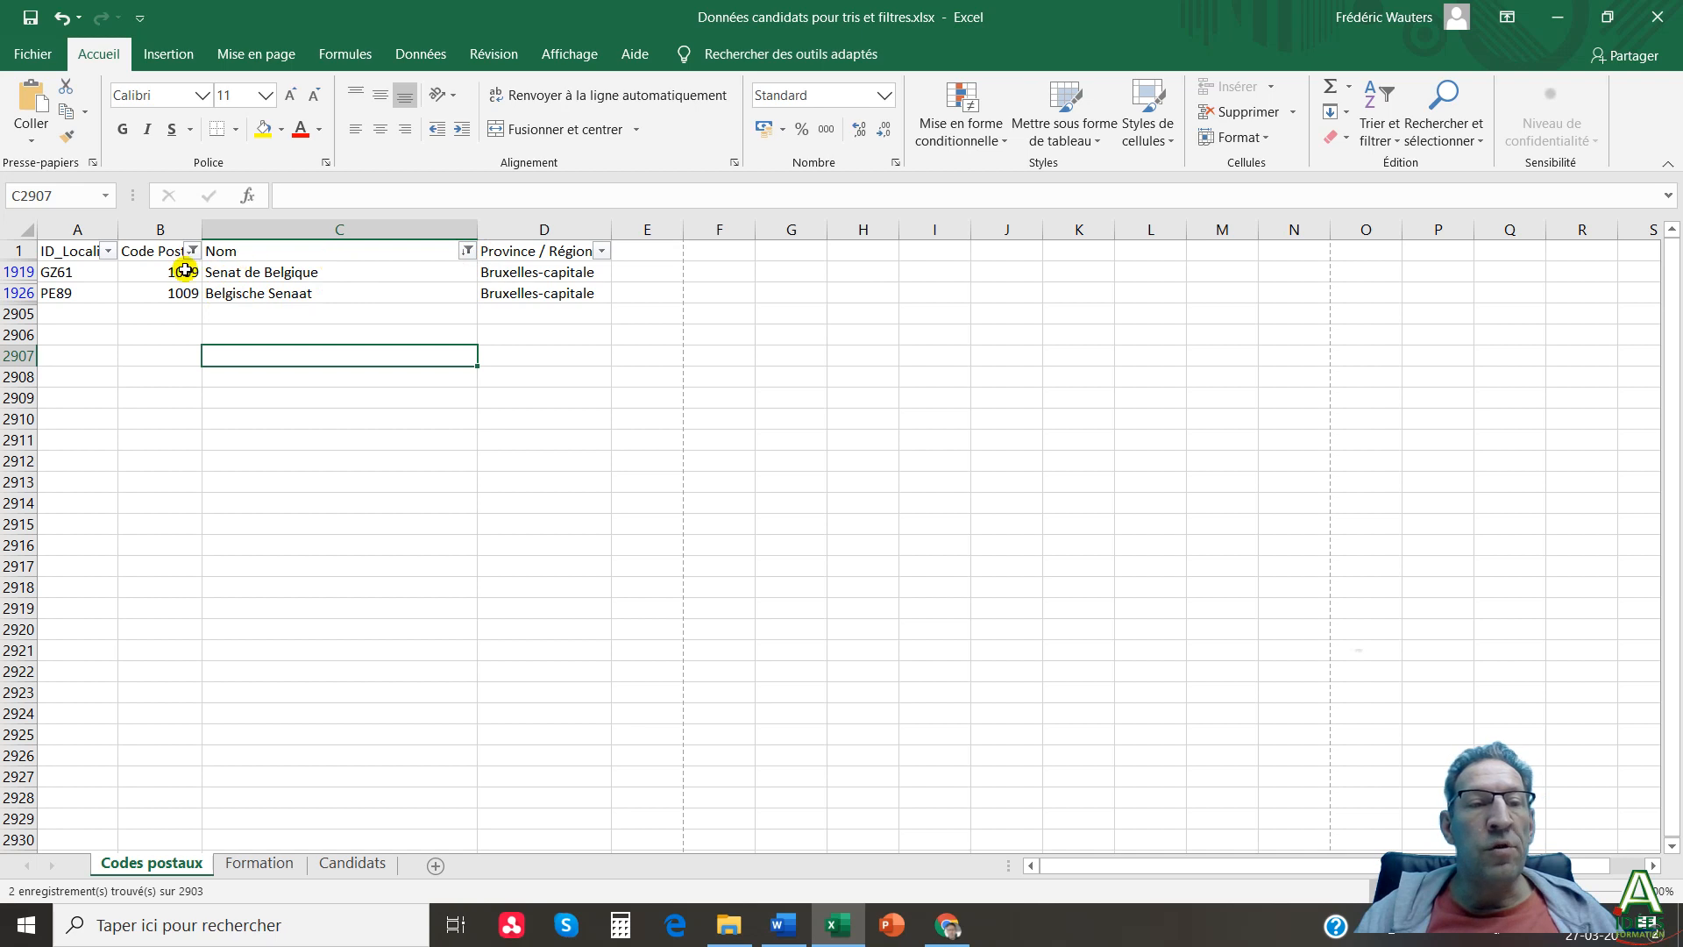
pyautogui.click(468, 251)
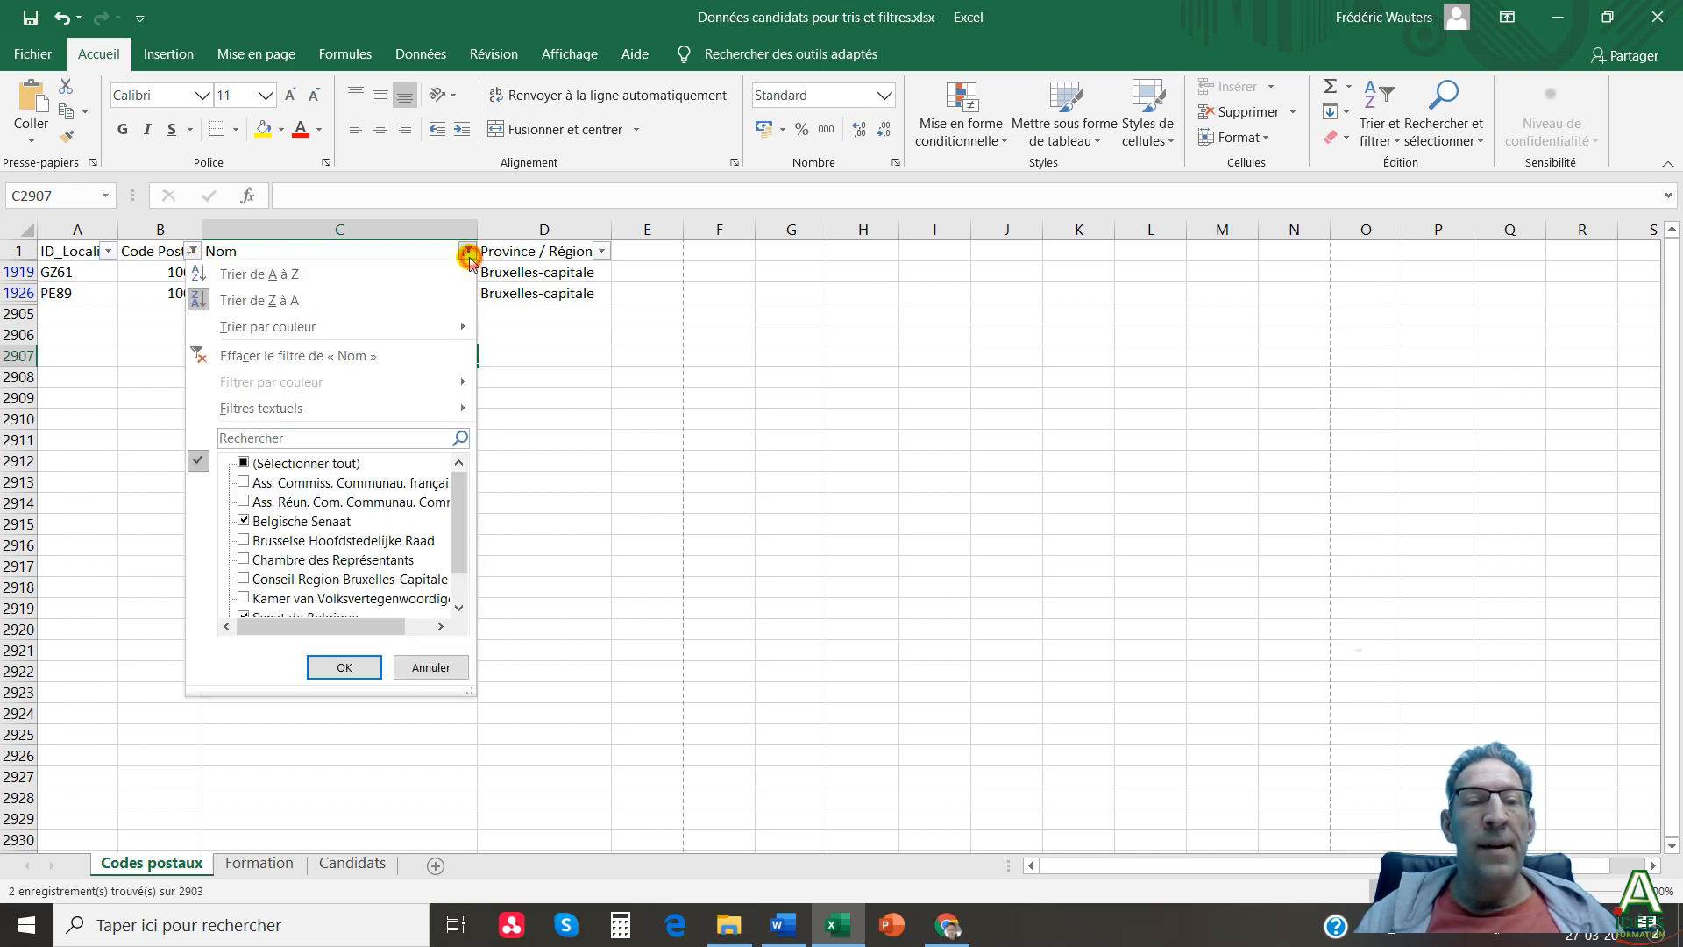
pyautogui.click(383, 271)
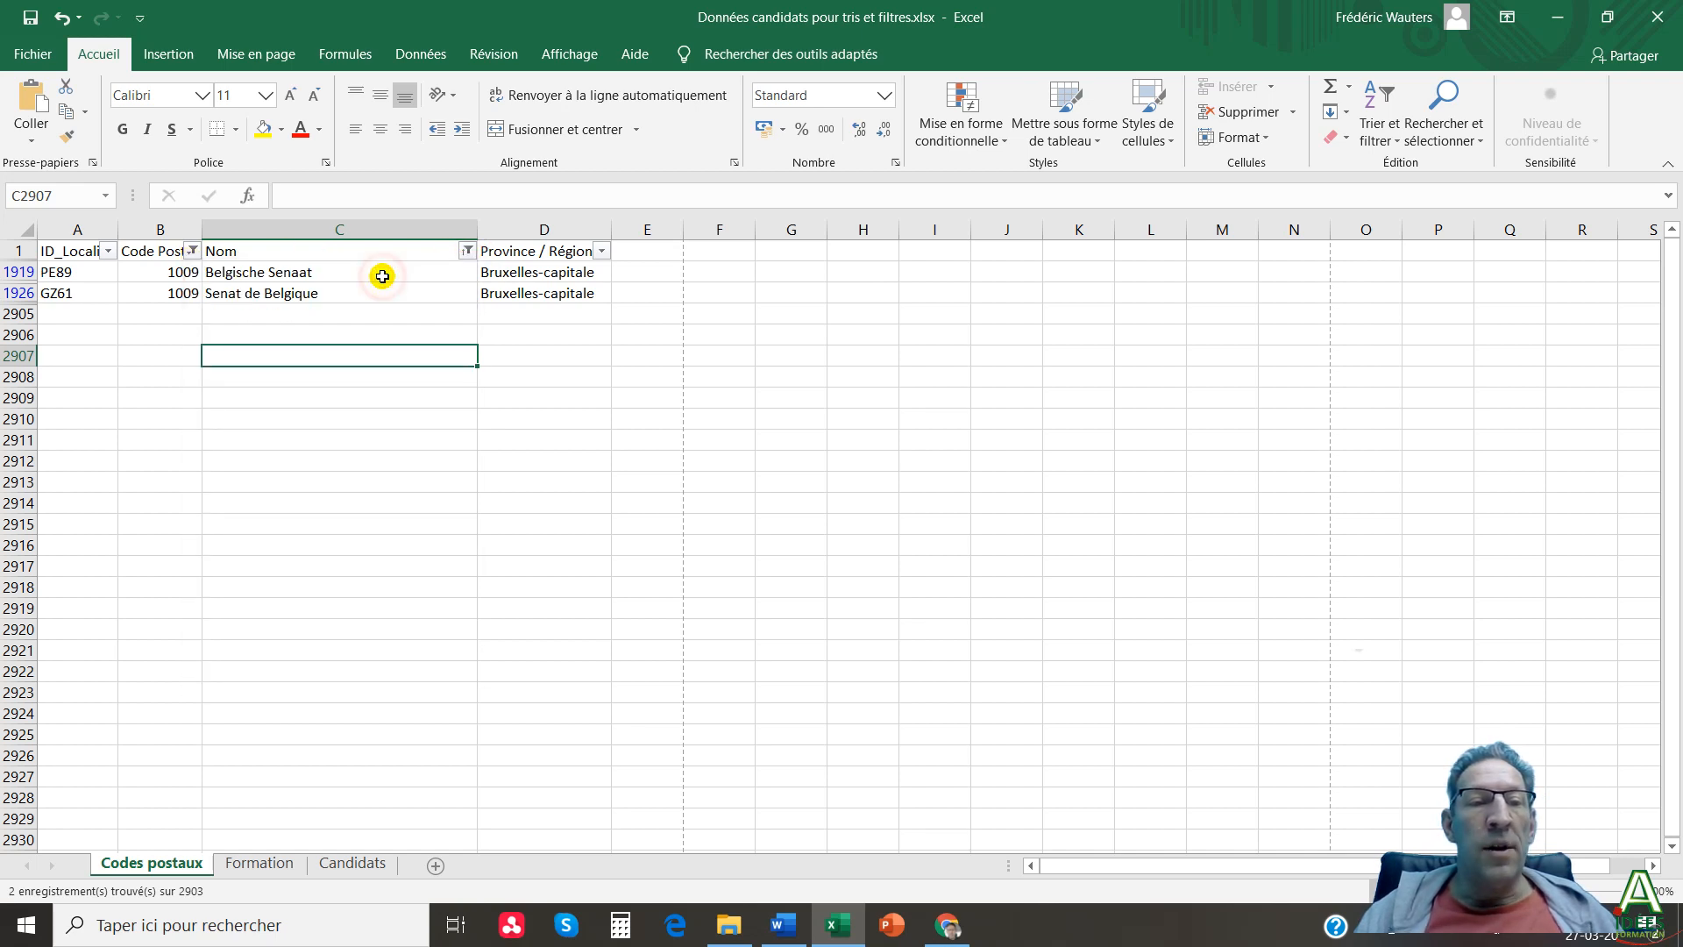
pyautogui.click(467, 252)
pyautogui.click(410, 300)
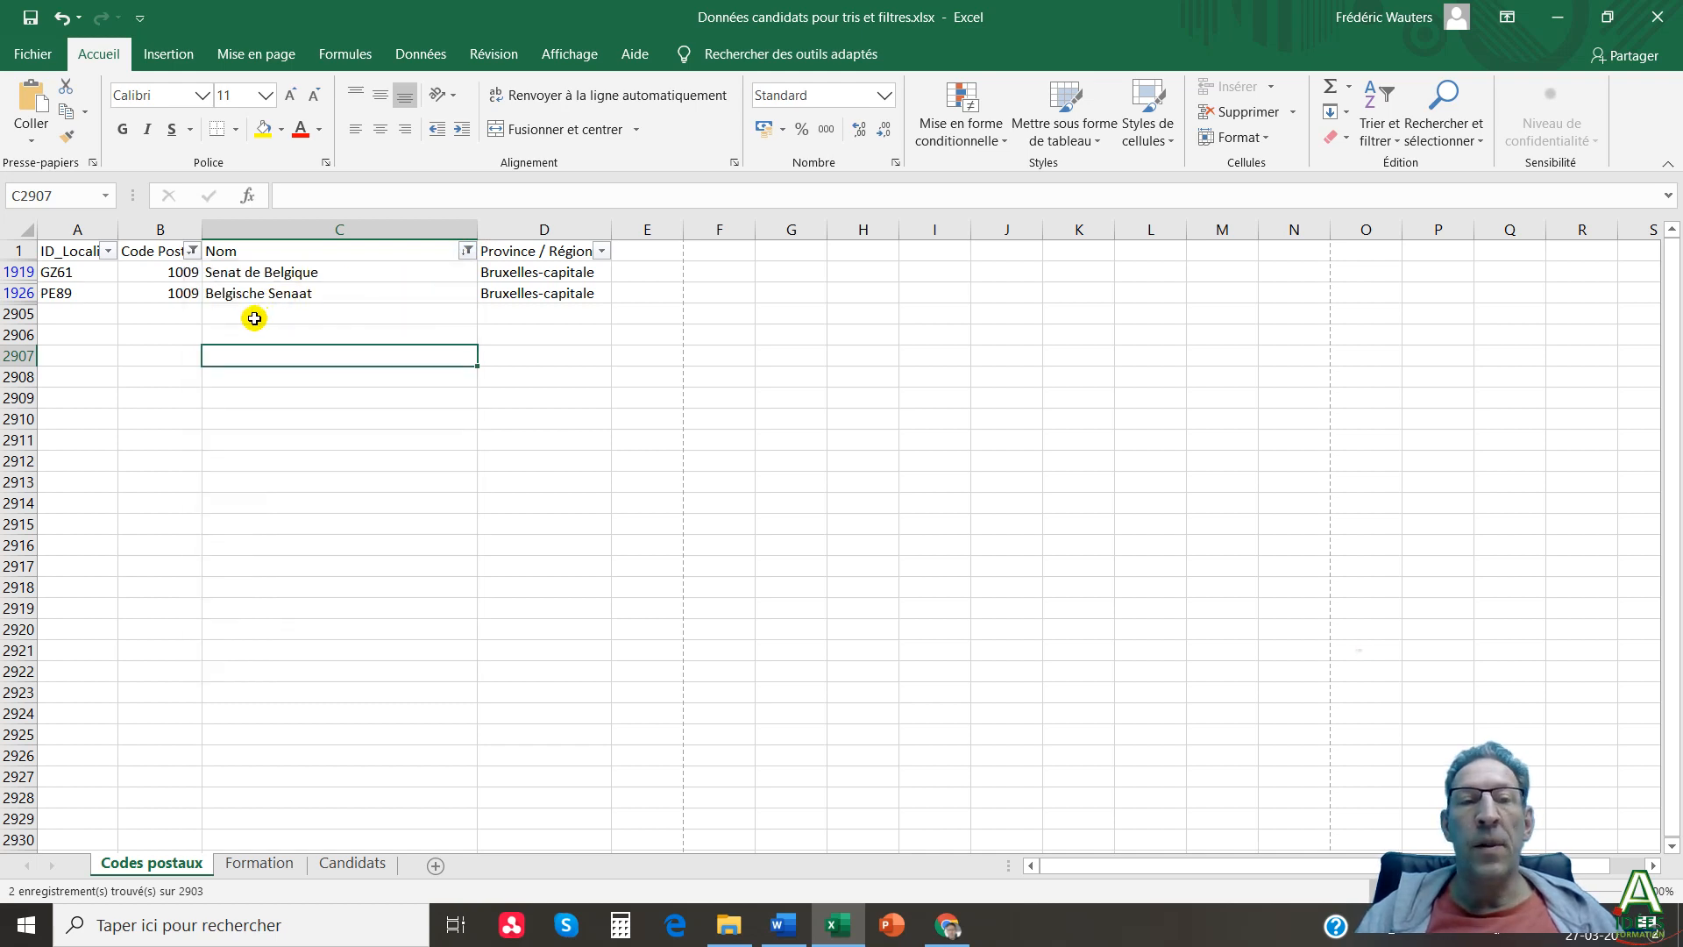
# Undo the sorts, the Nom and Code Postal filters, and the header filtering on the Codes postaux sheet.
pyautogui.hotkey('ctrl', 'z')
pyautogui.hotkey('ctrl', 'z')
pyautogui.hotkey('ctrl', 'z')
pyautogui.hotkey('ctrl', 'z')
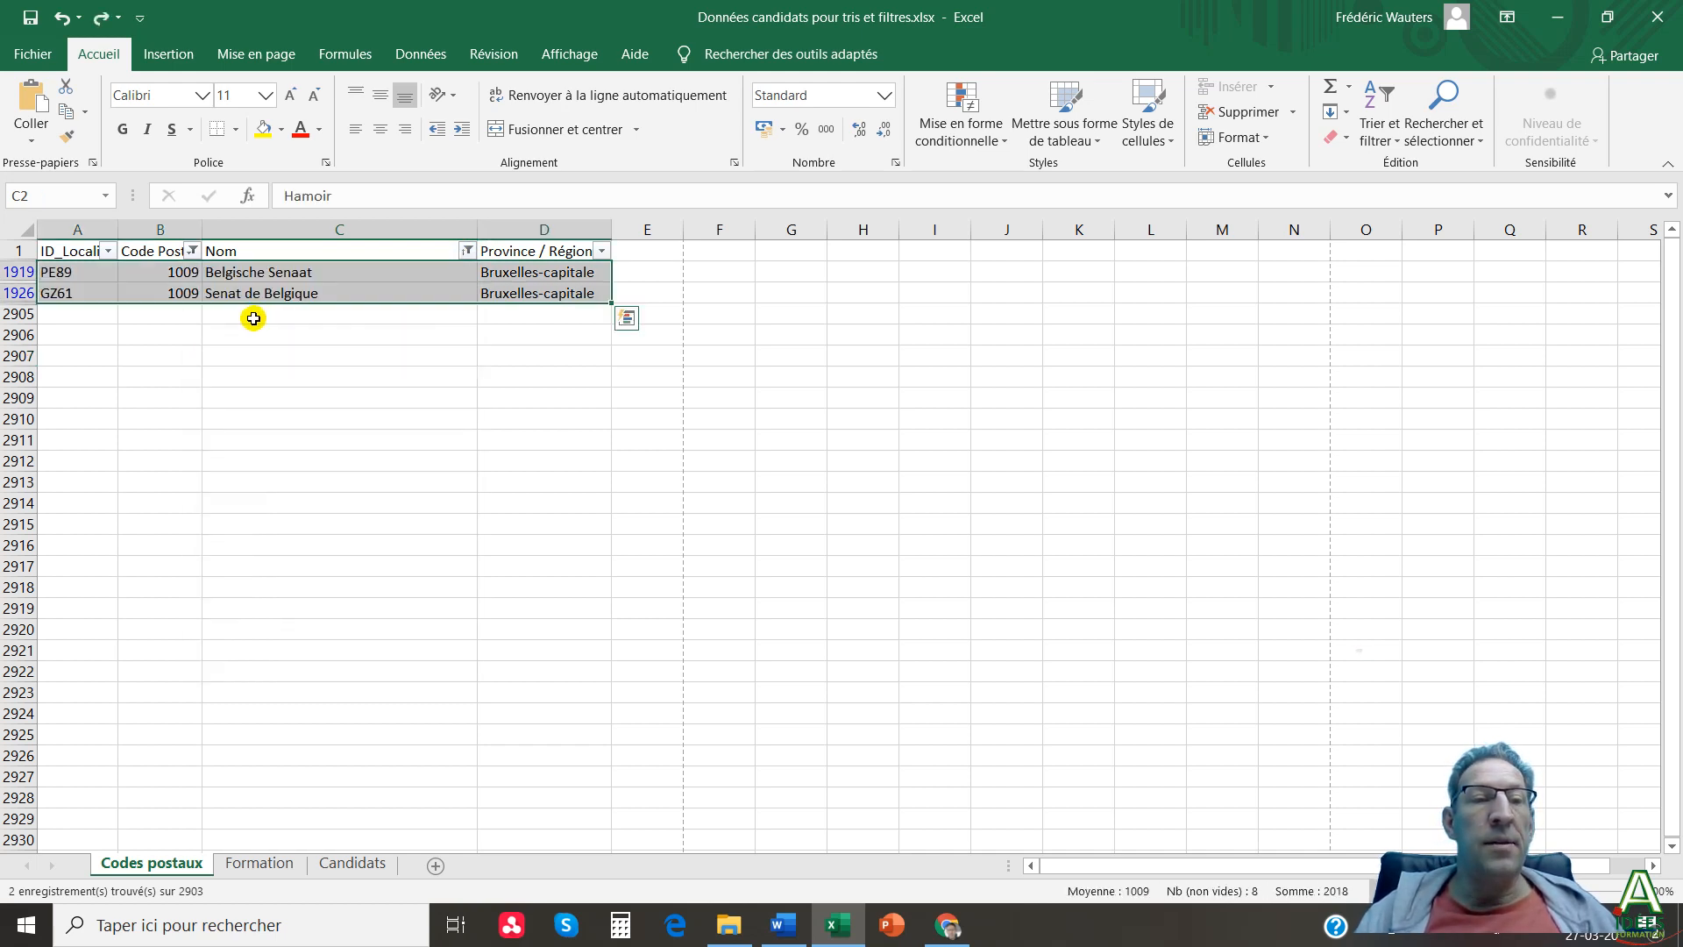
pyautogui.hotkey('ctrl', 'z')
pyautogui.hotkey('ctrl', 'z')
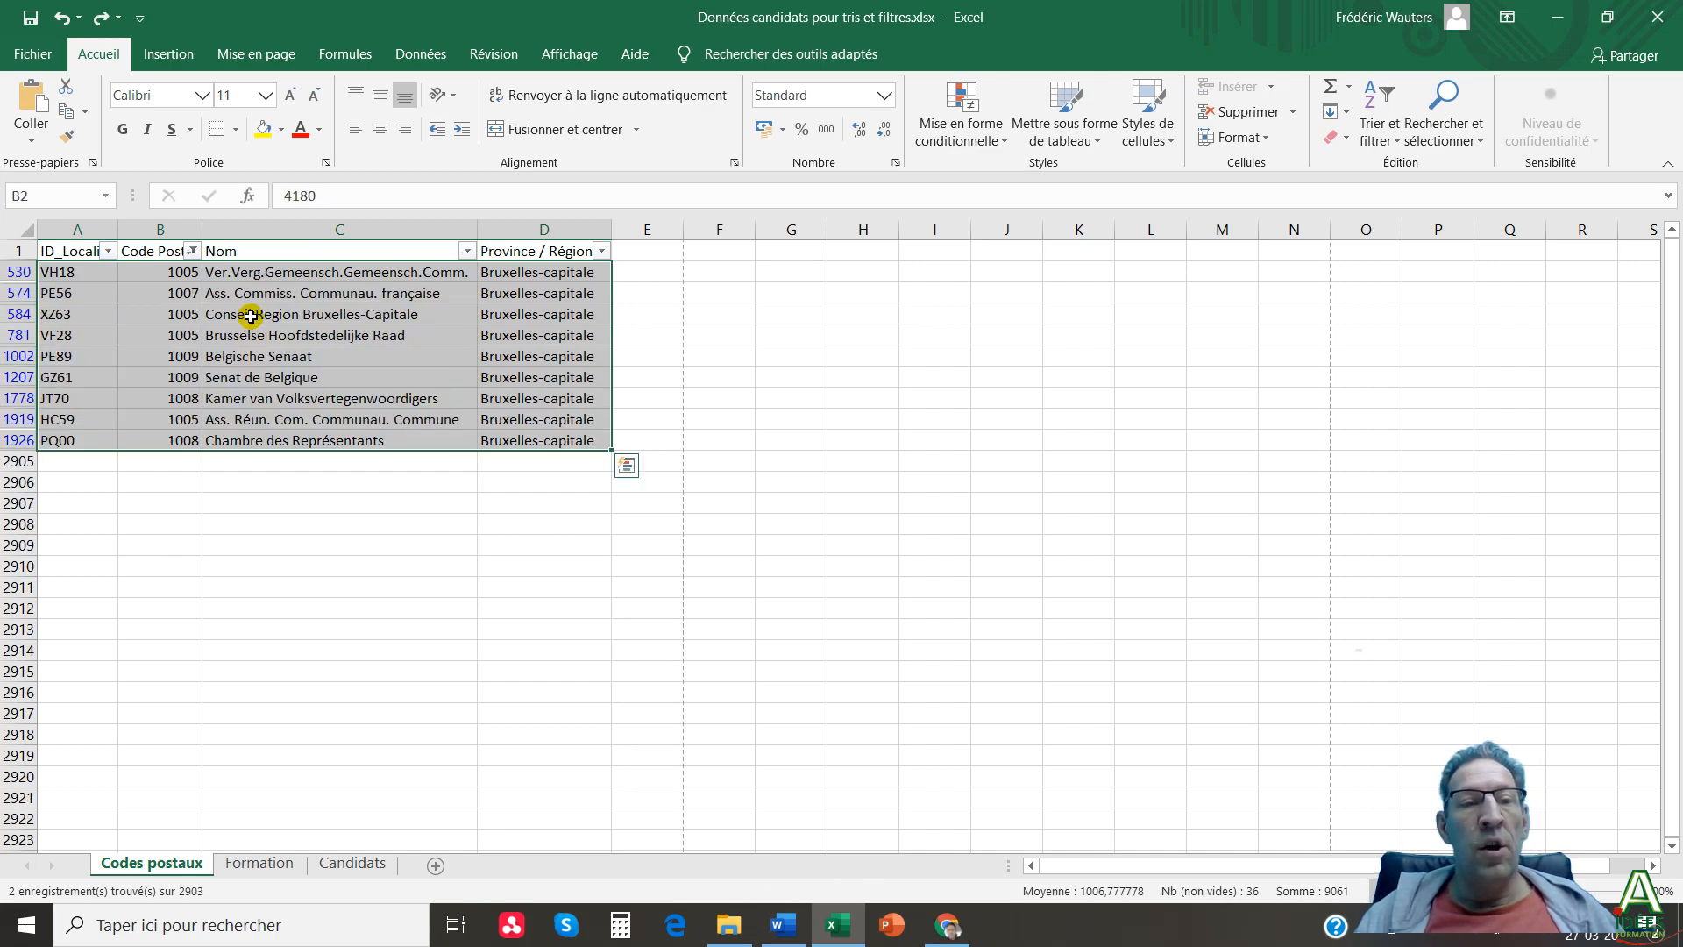
pyautogui.hotkey('ctrl', 'z')
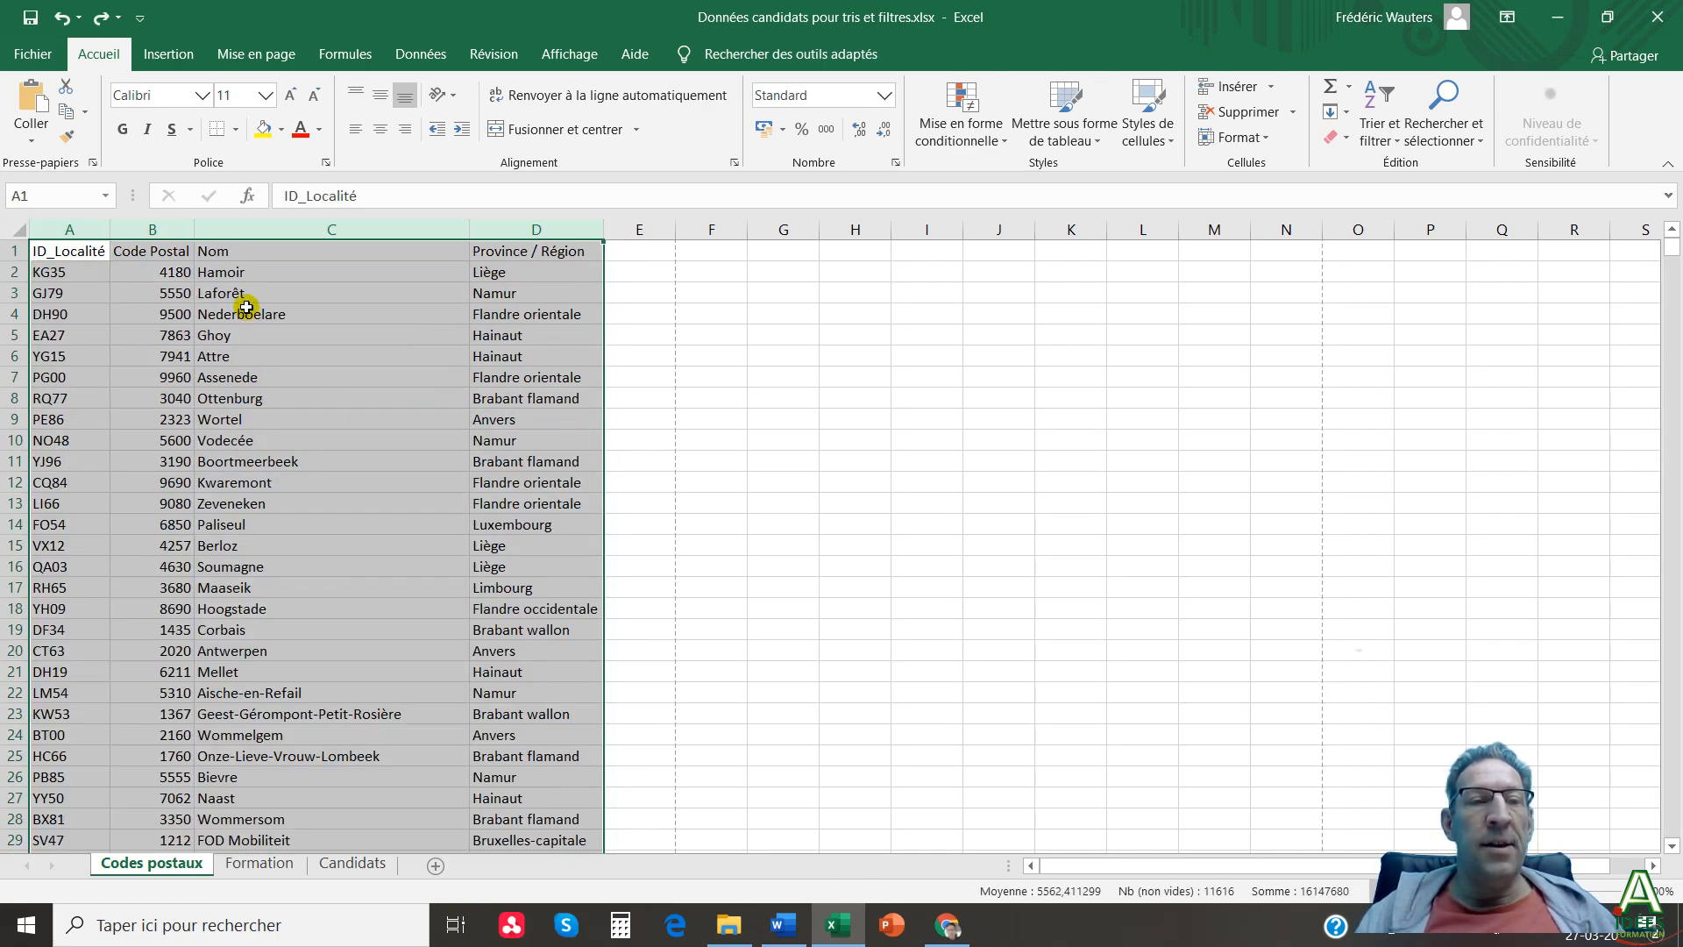
# Turn filtering back on for the Codes postaux list headers.
pyautogui.click(263, 271)
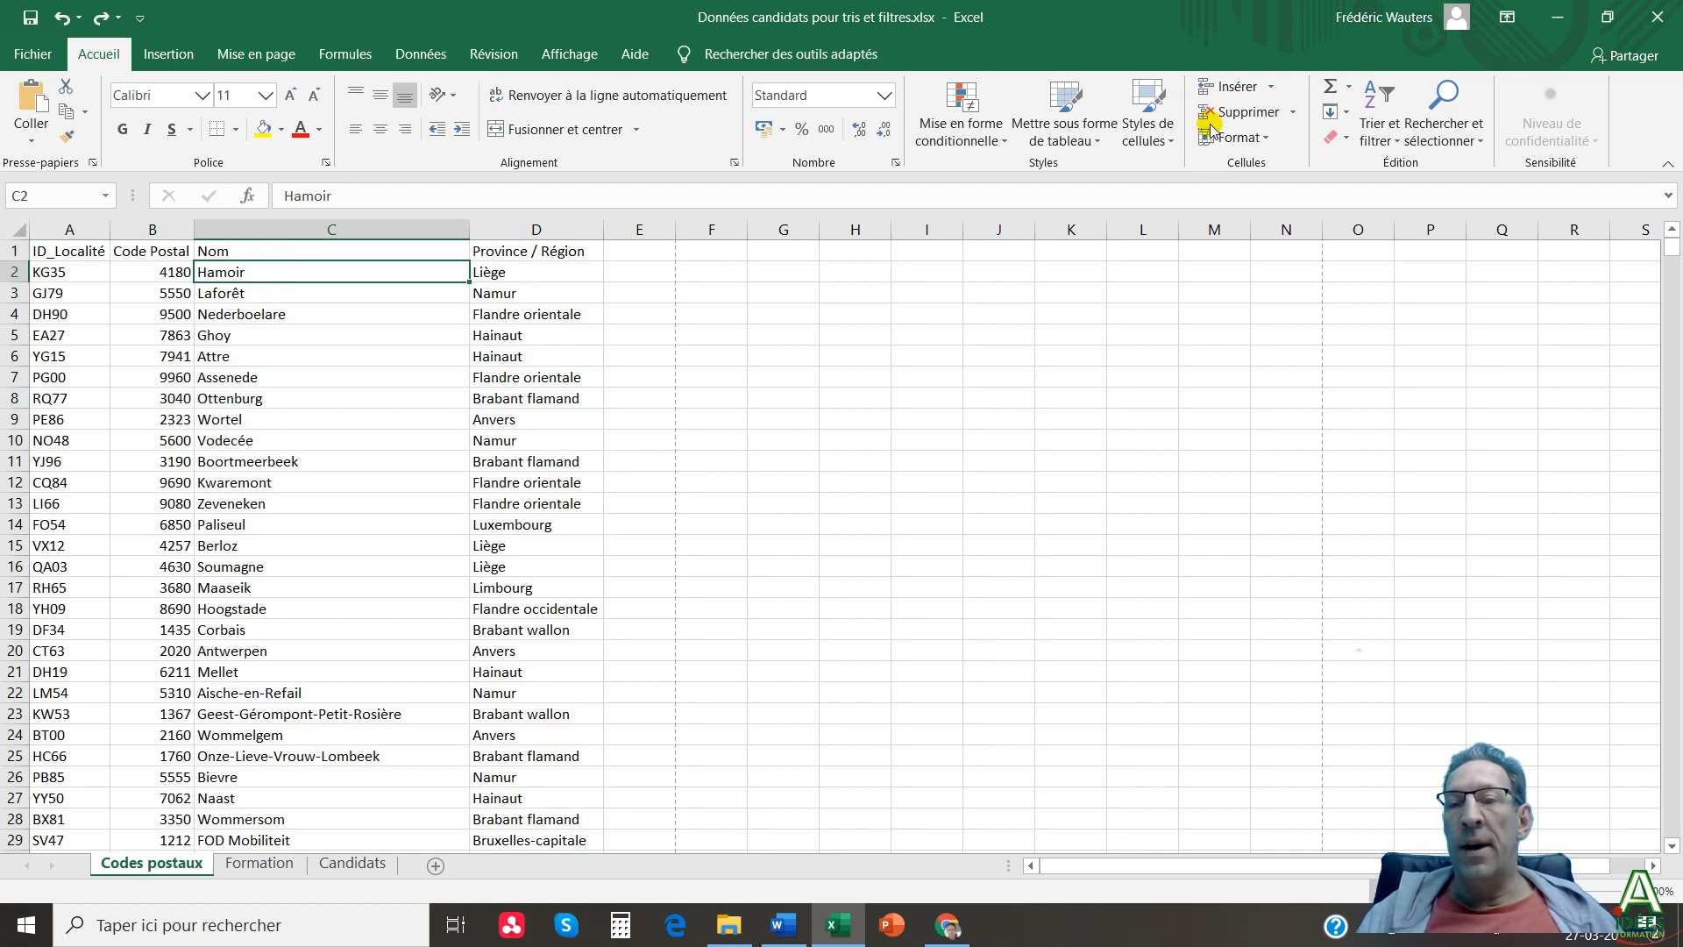
pyautogui.click(1383, 130)
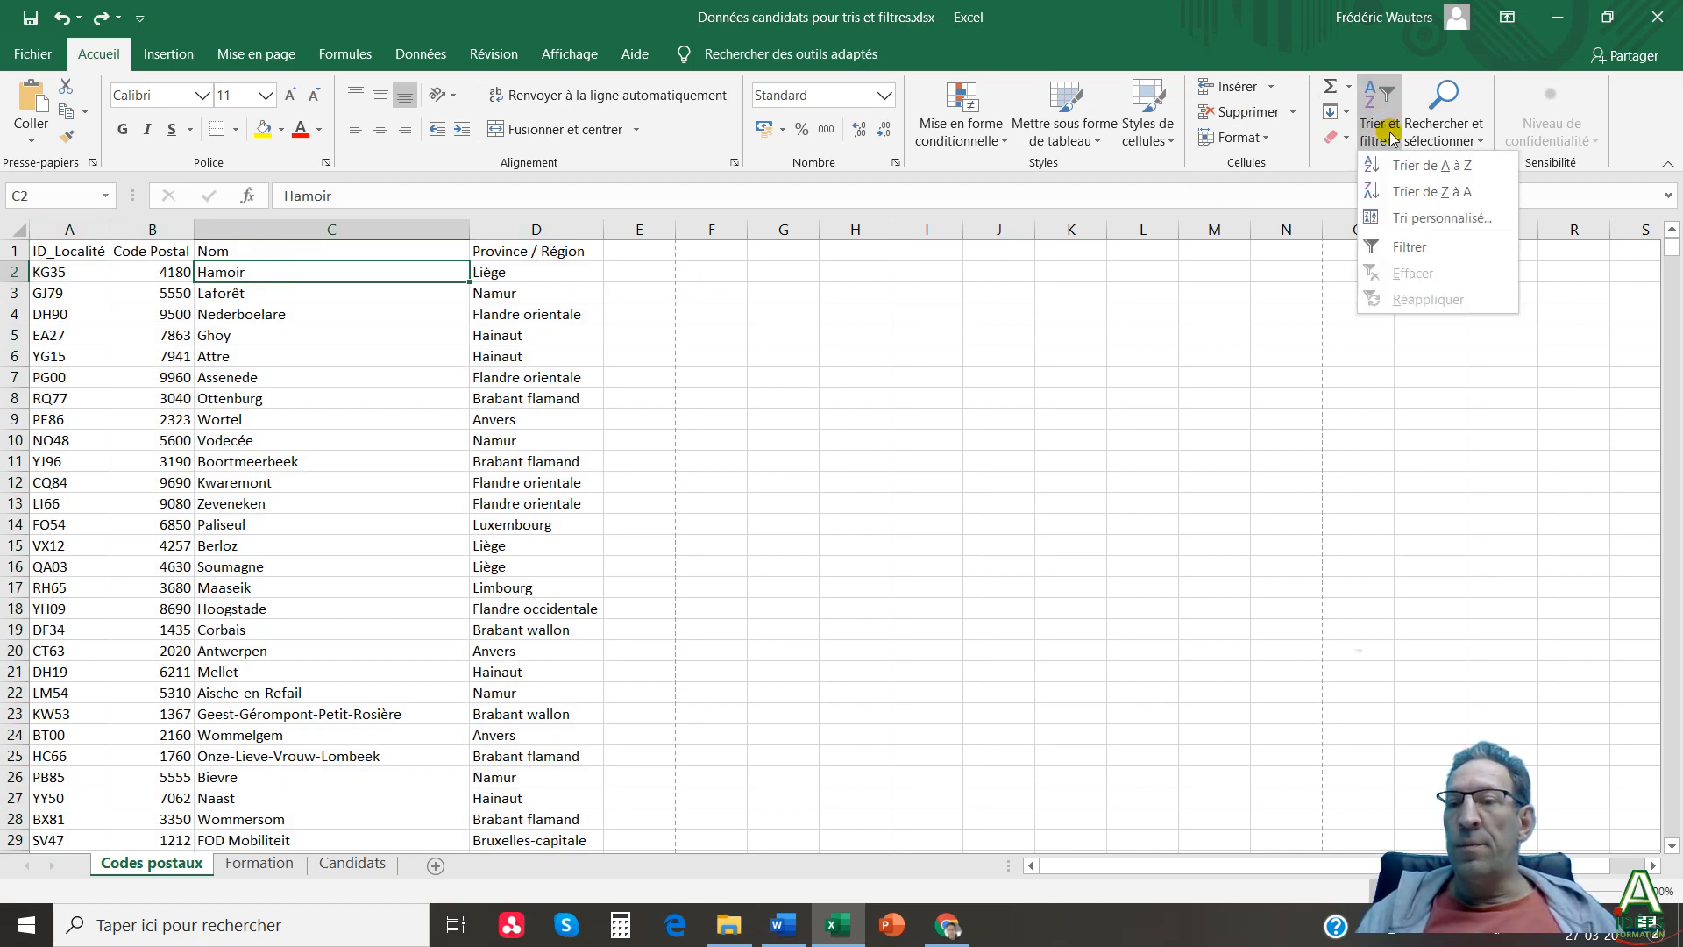
pyautogui.click(1421, 248)
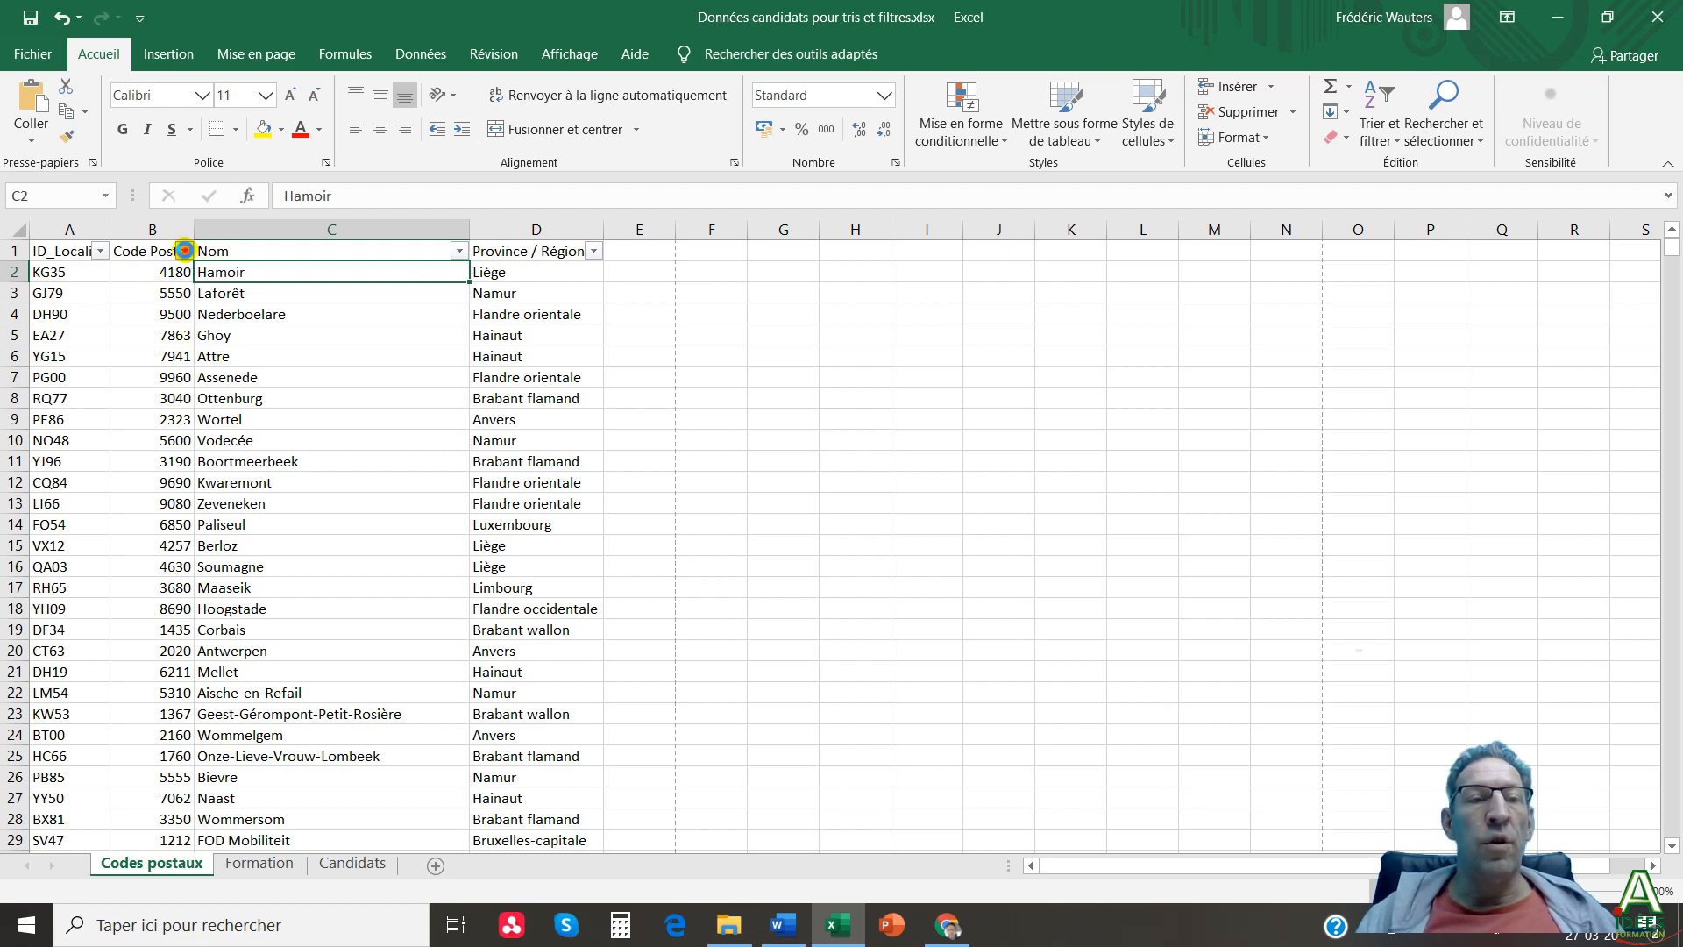
# Check which sort-by-colour options the Code Postal column offers, without applying a sort.
pyautogui.click(185, 251)
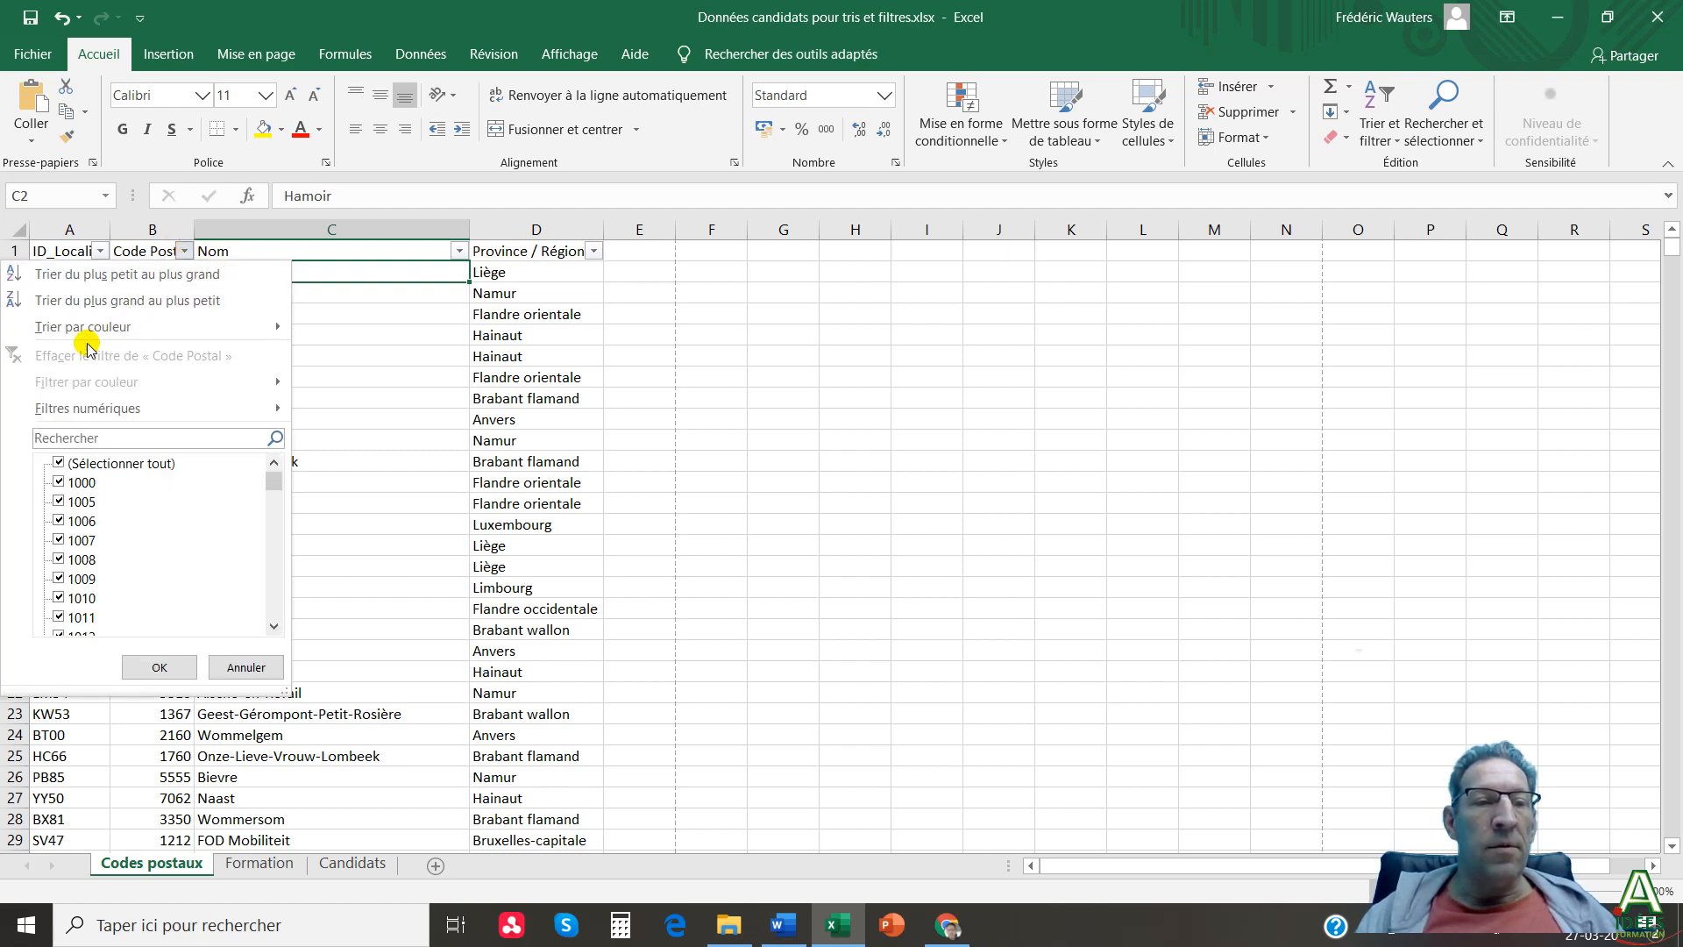
pyautogui.moveTo(91, 333)
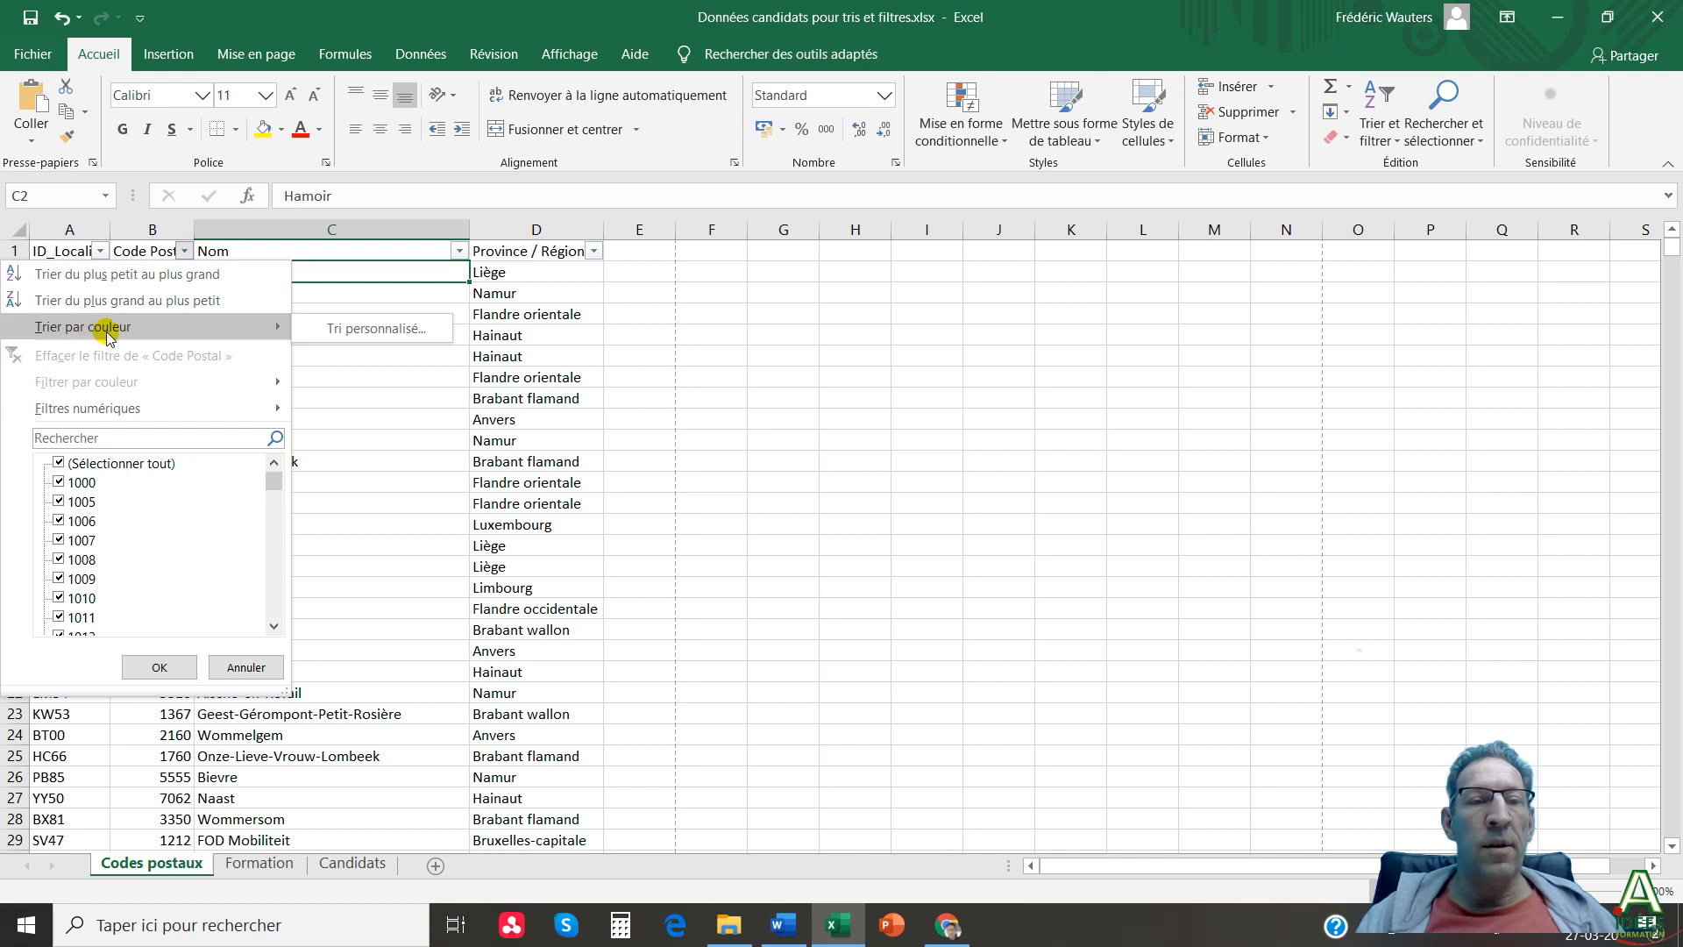
pyautogui.click(563, 405)
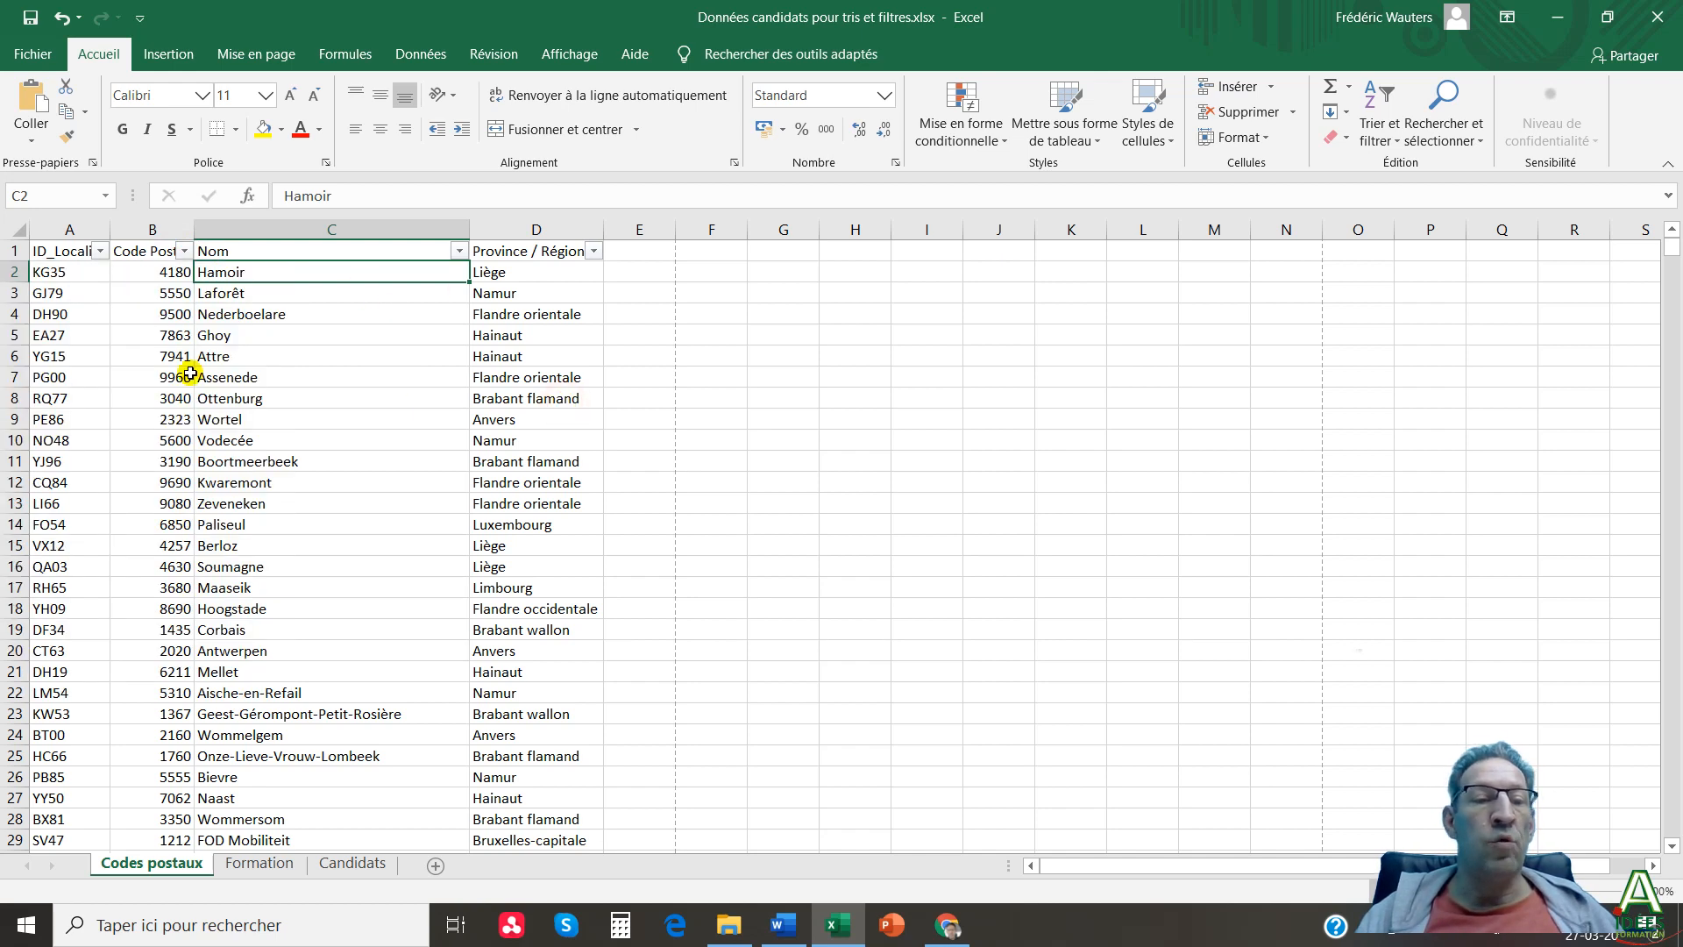
# Filter the Code Postal column to show only postal code 1000.
pyautogui.click(185, 252)
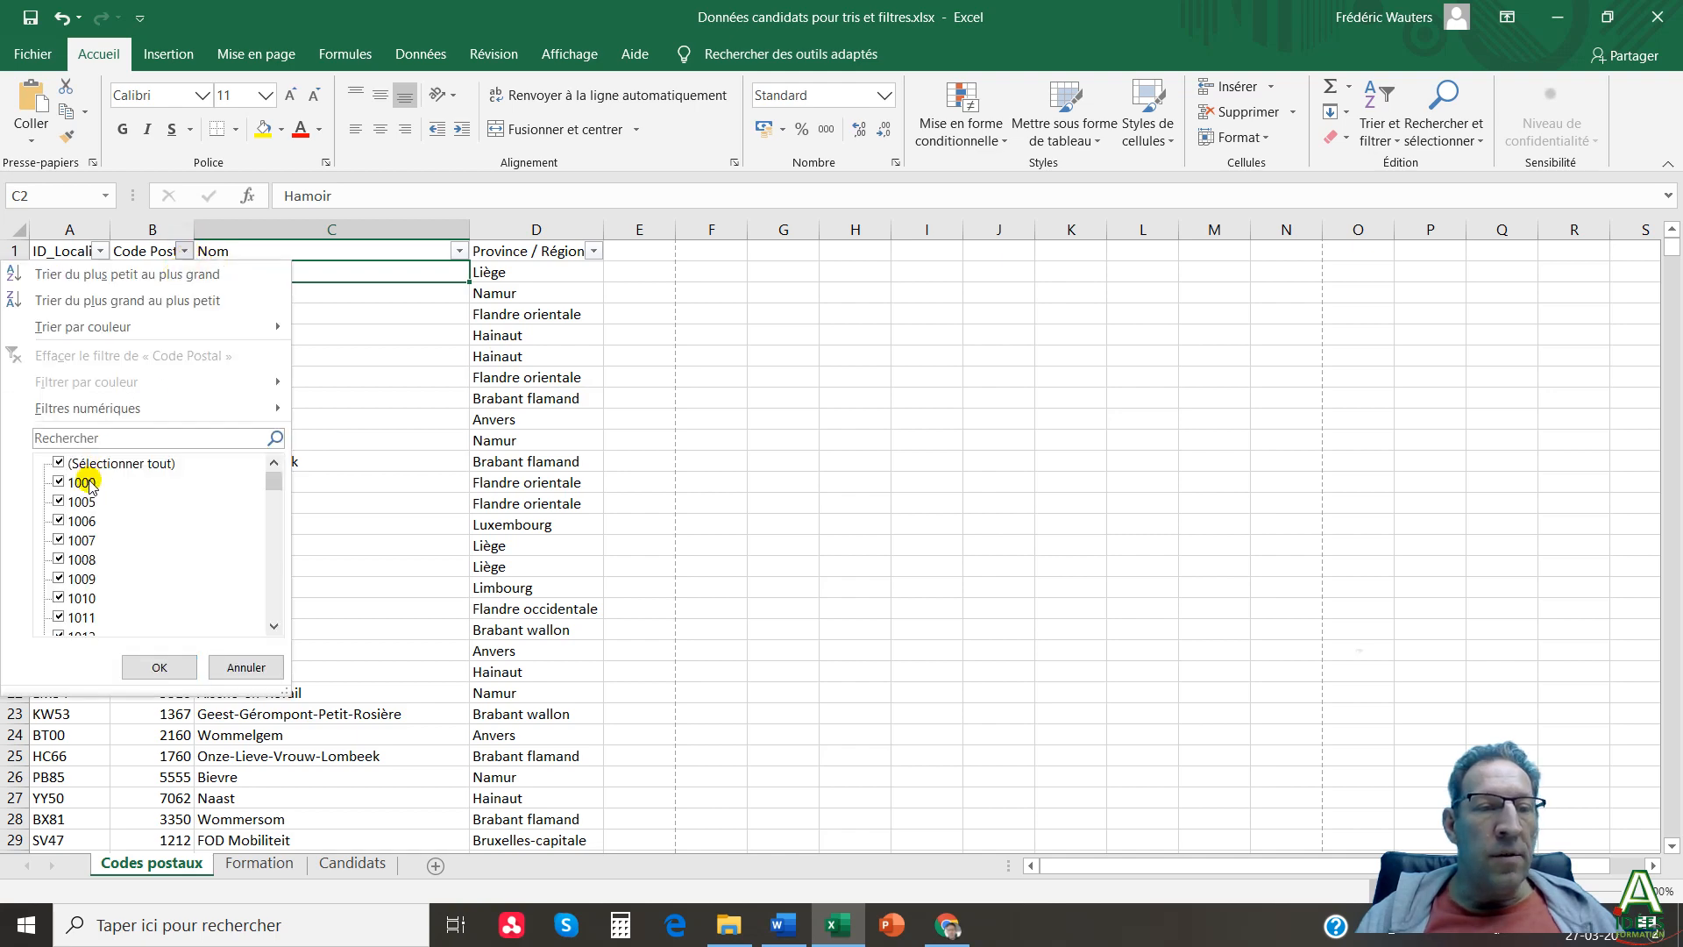
pyautogui.click(58, 463)
pyautogui.click(58, 482)
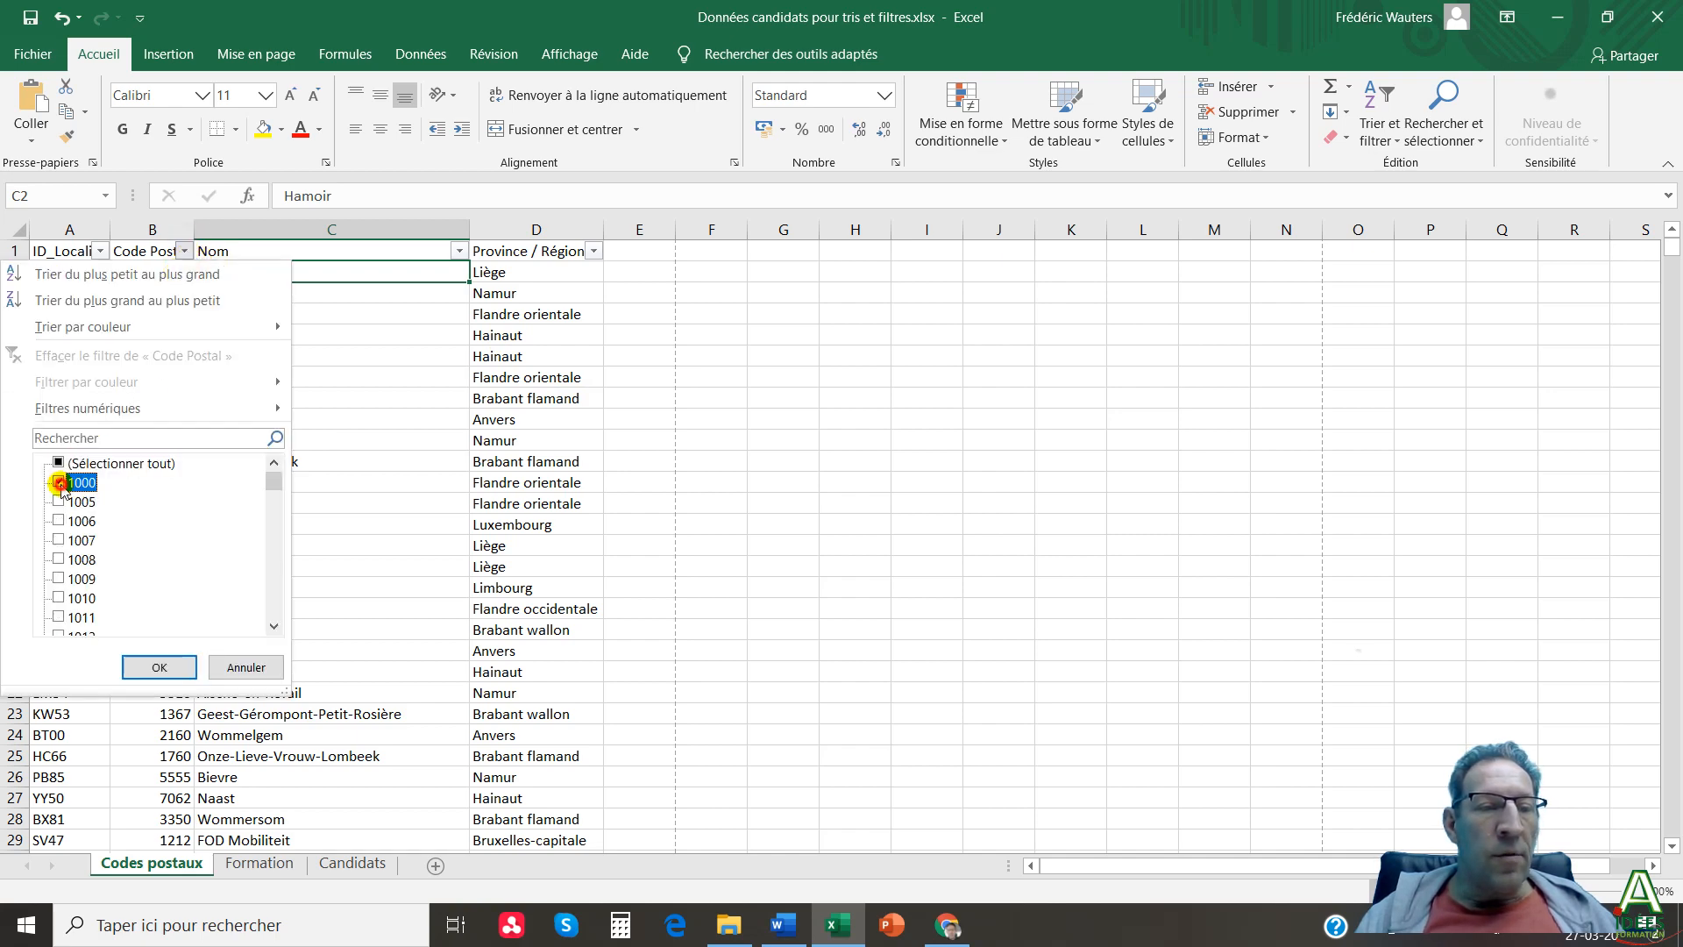
pyautogui.click(175, 670)
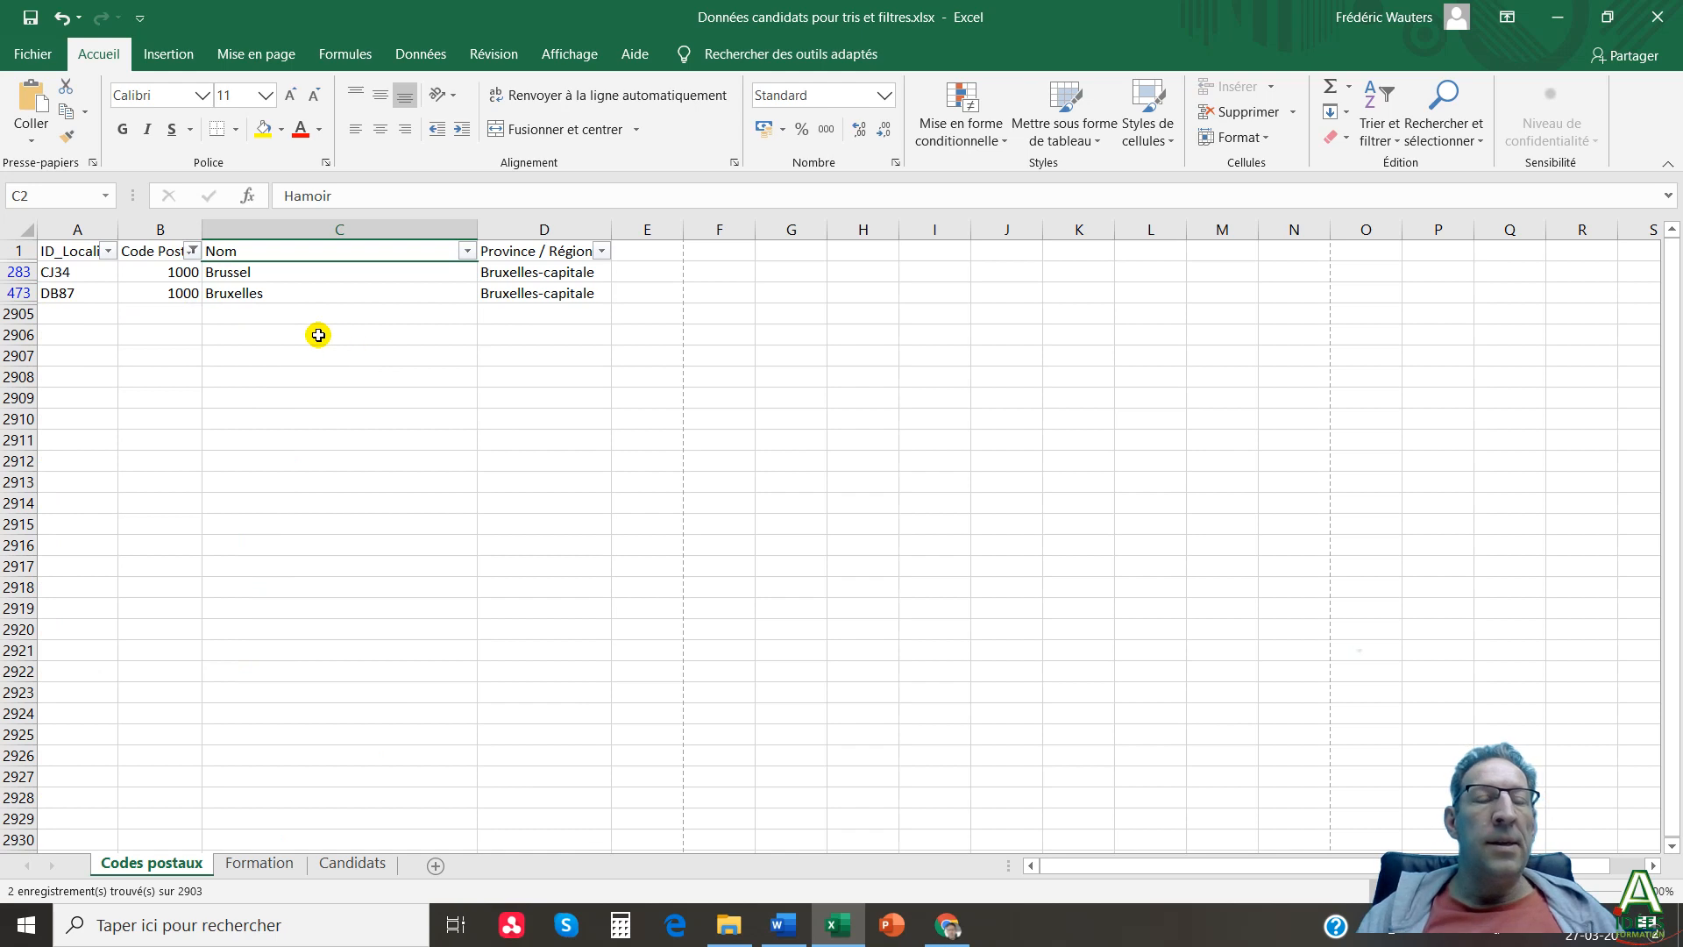
# Change the Code Postal filter to show only 1005 instead of 1000.
pyautogui.click(191, 251)
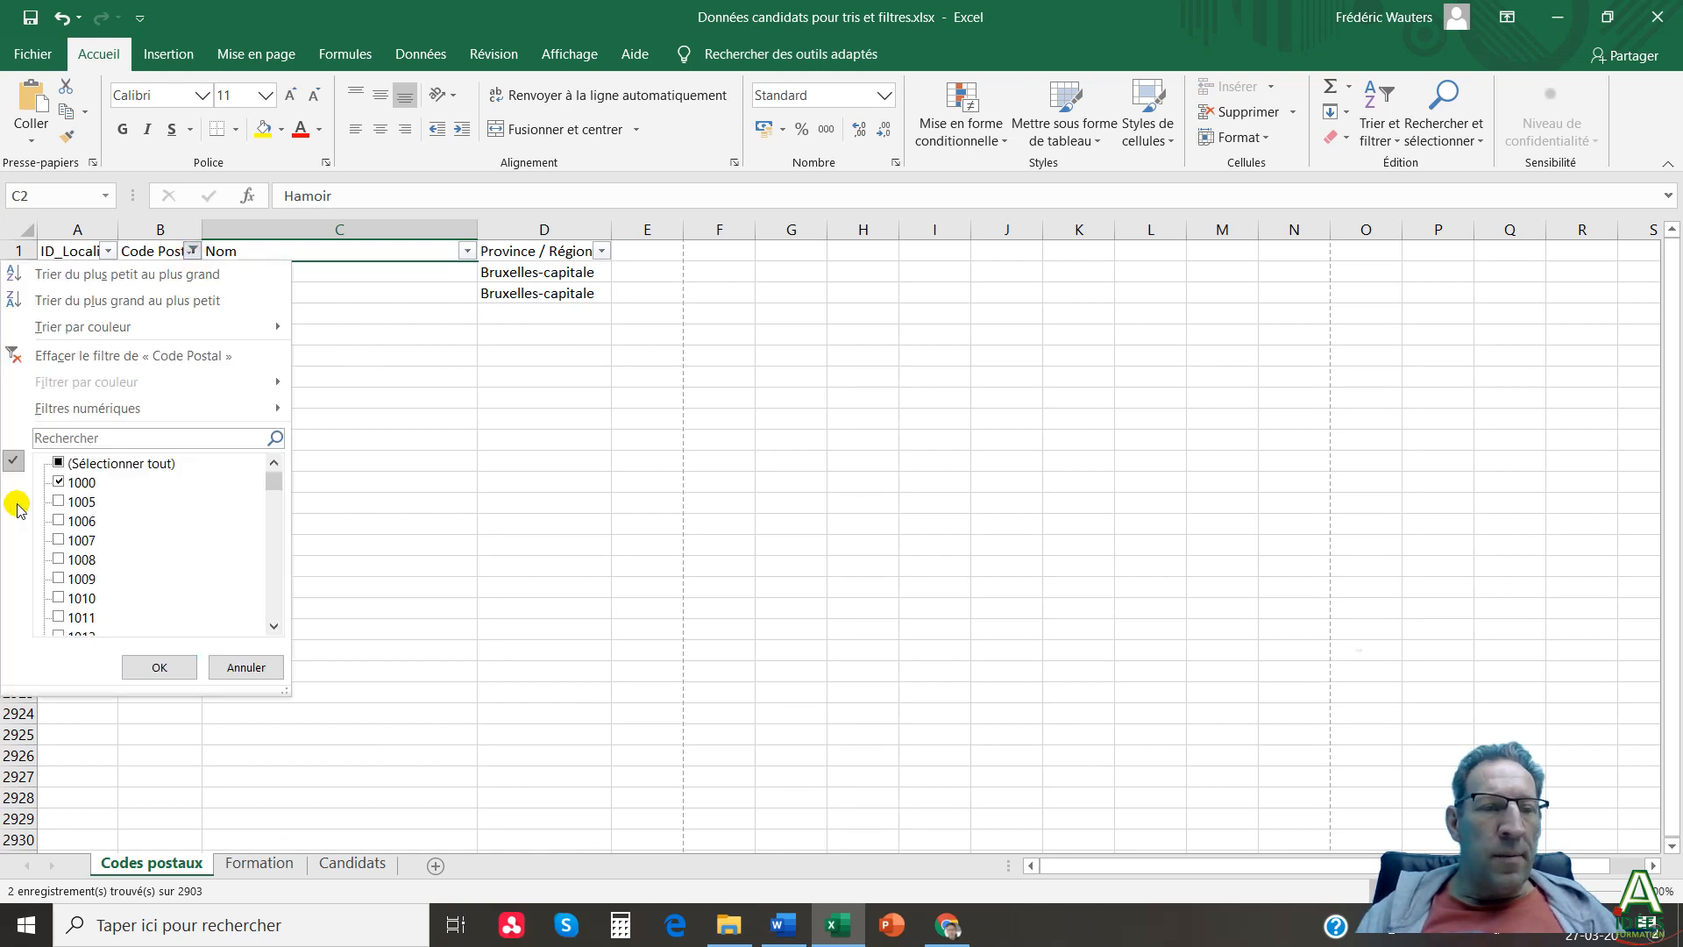
pyautogui.click(59, 501)
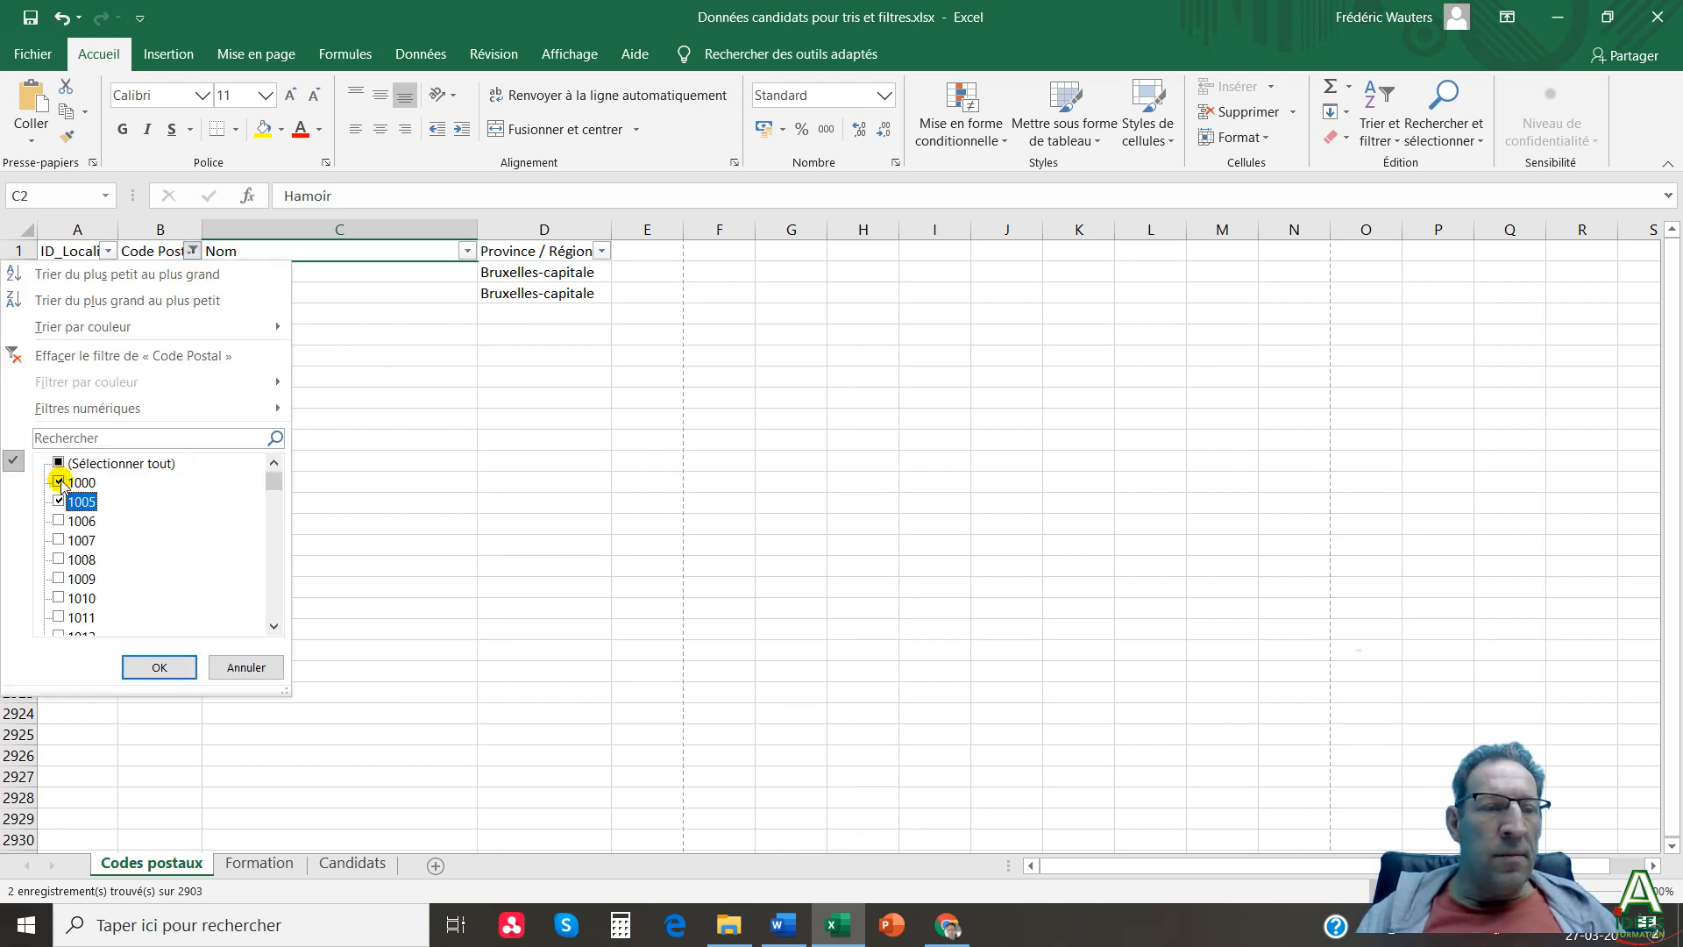
pyautogui.click(59, 481)
pyautogui.click(145, 667)
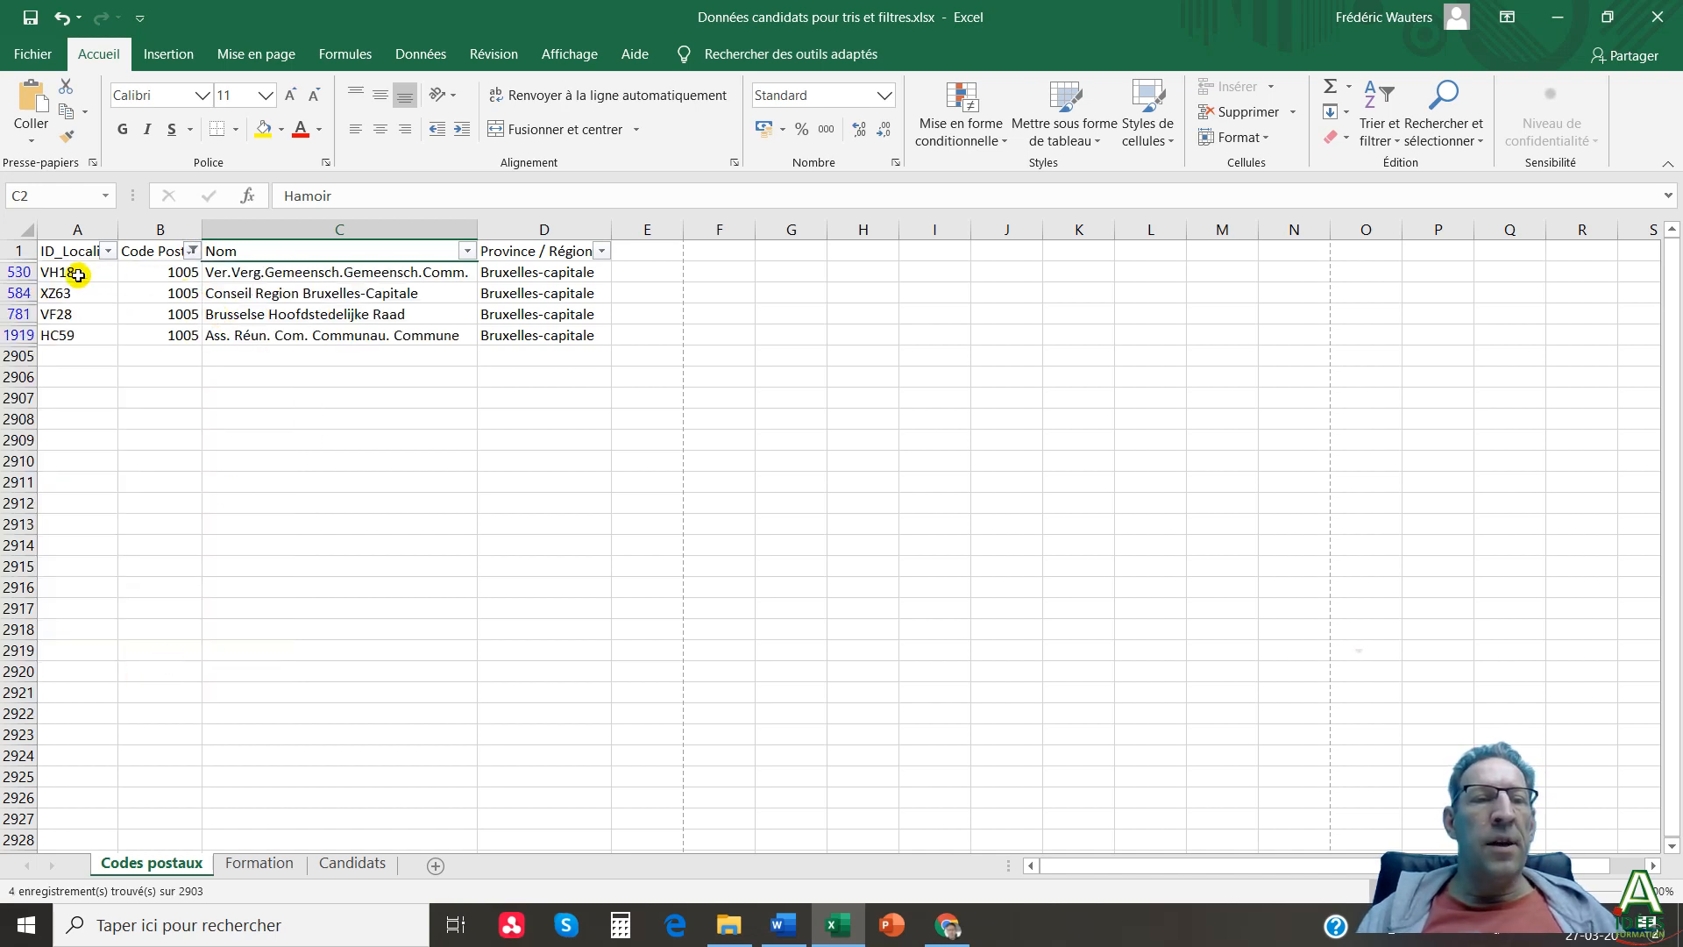
# Fill the Code Postal cells of all the filtered 1005 rows with yellow.
pyautogui.click(20, 272)
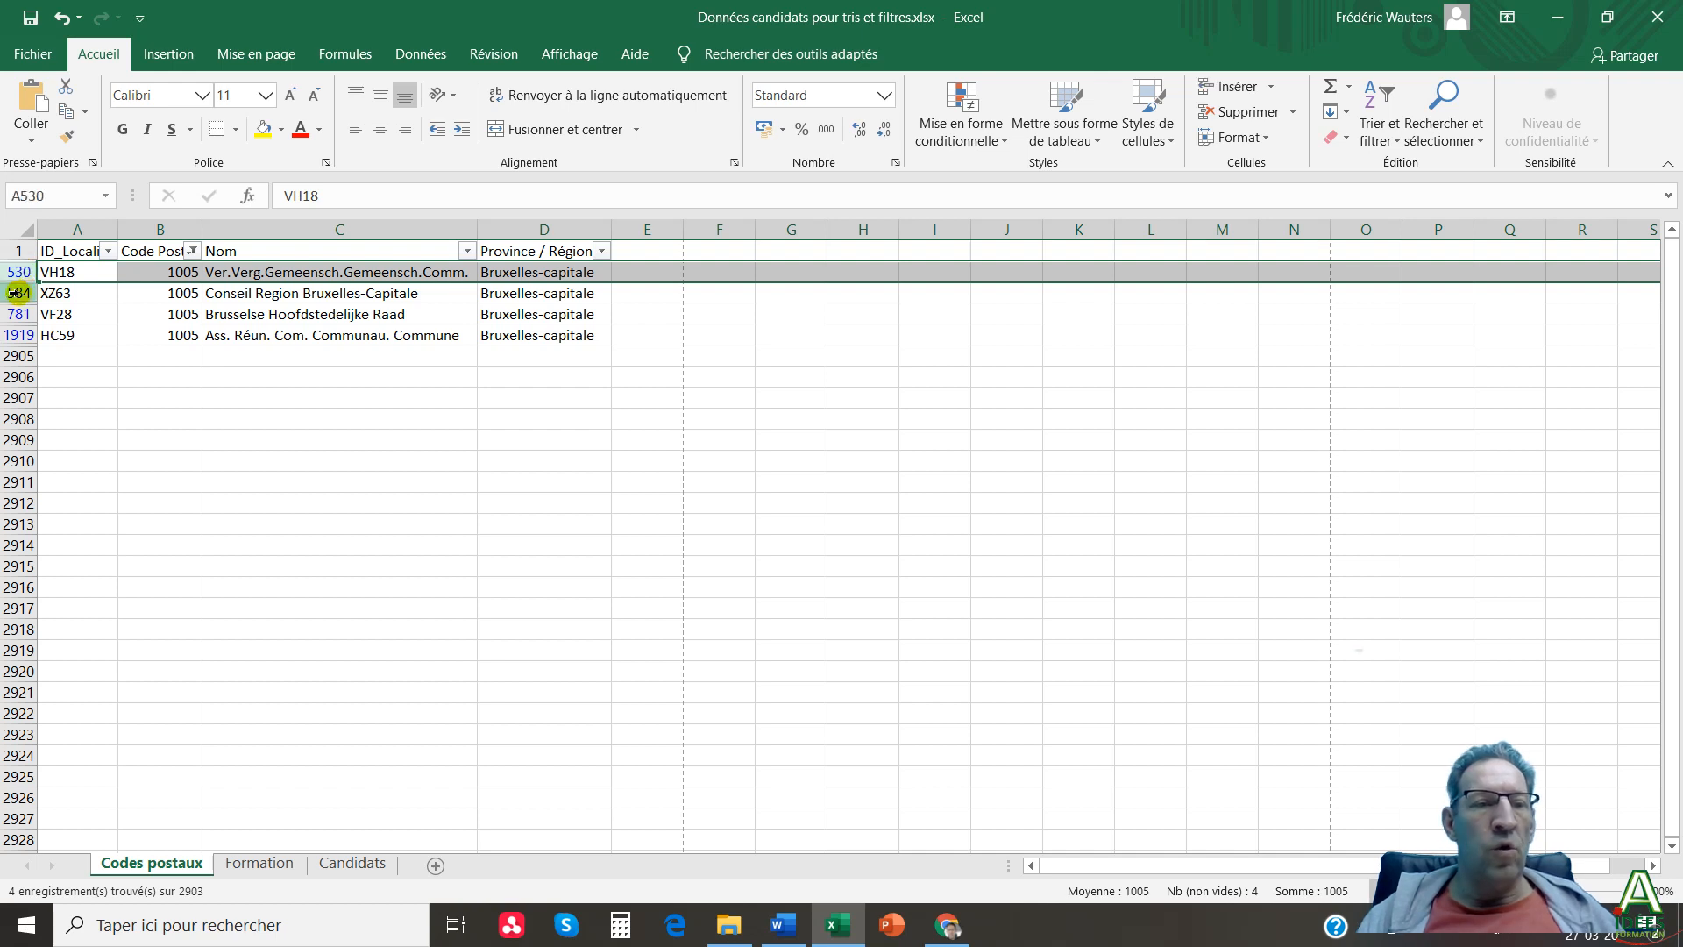
pyautogui.click(140, 272)
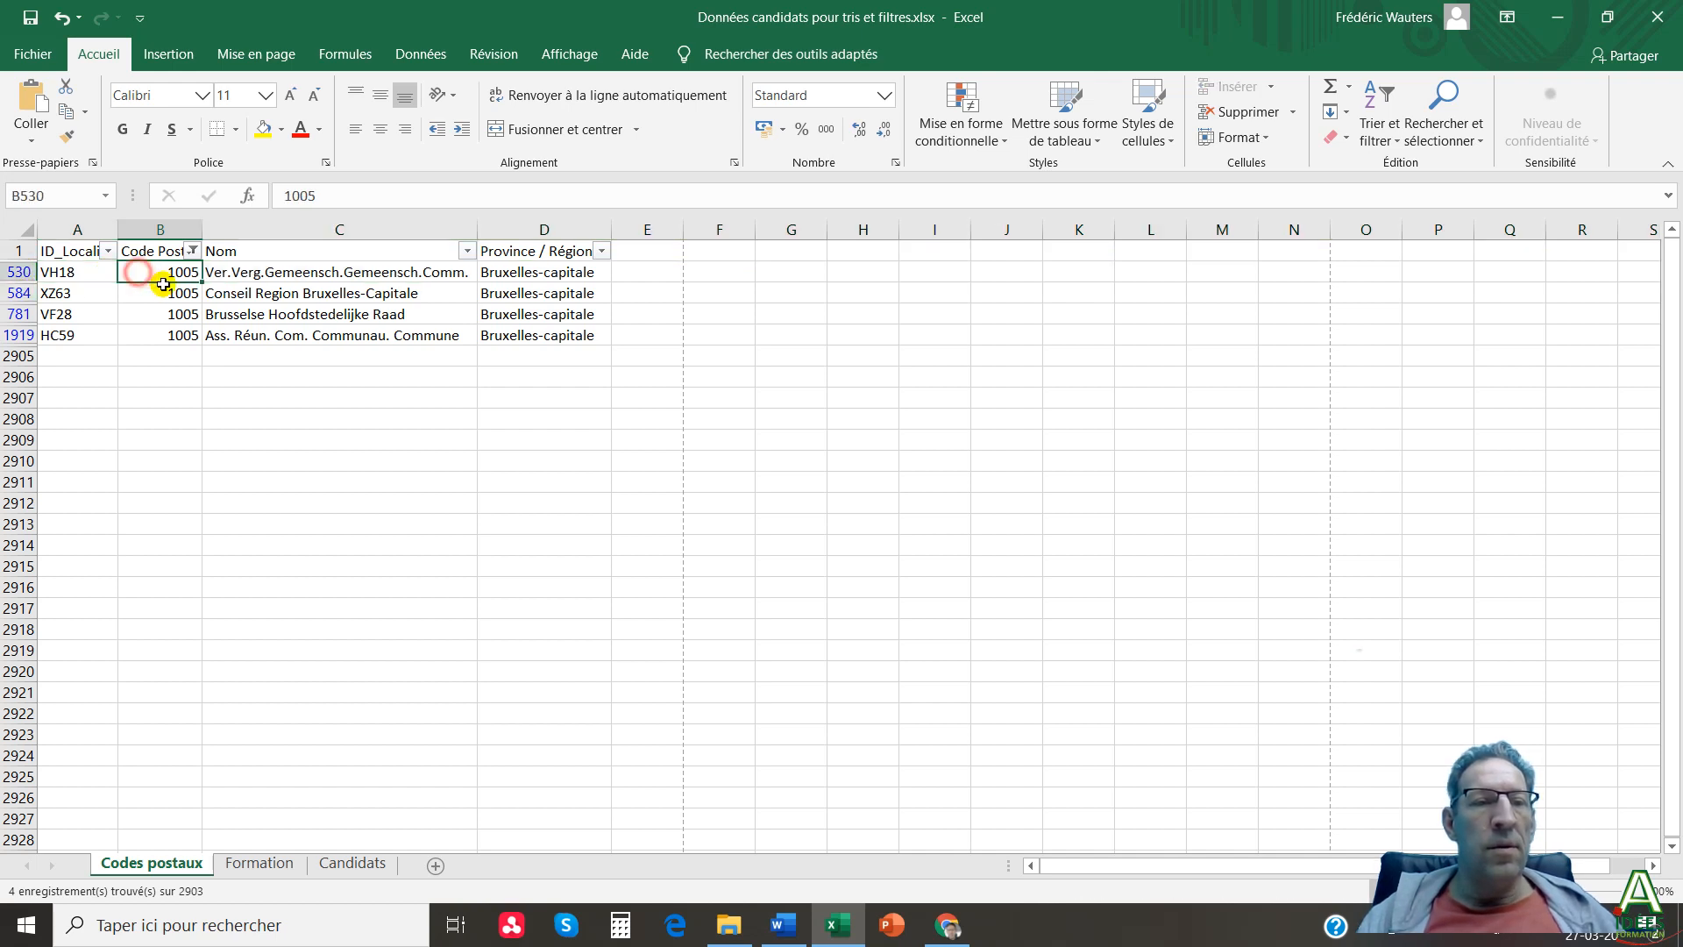
pyautogui.moveTo(167, 282); pyautogui.dragTo(178, 333)
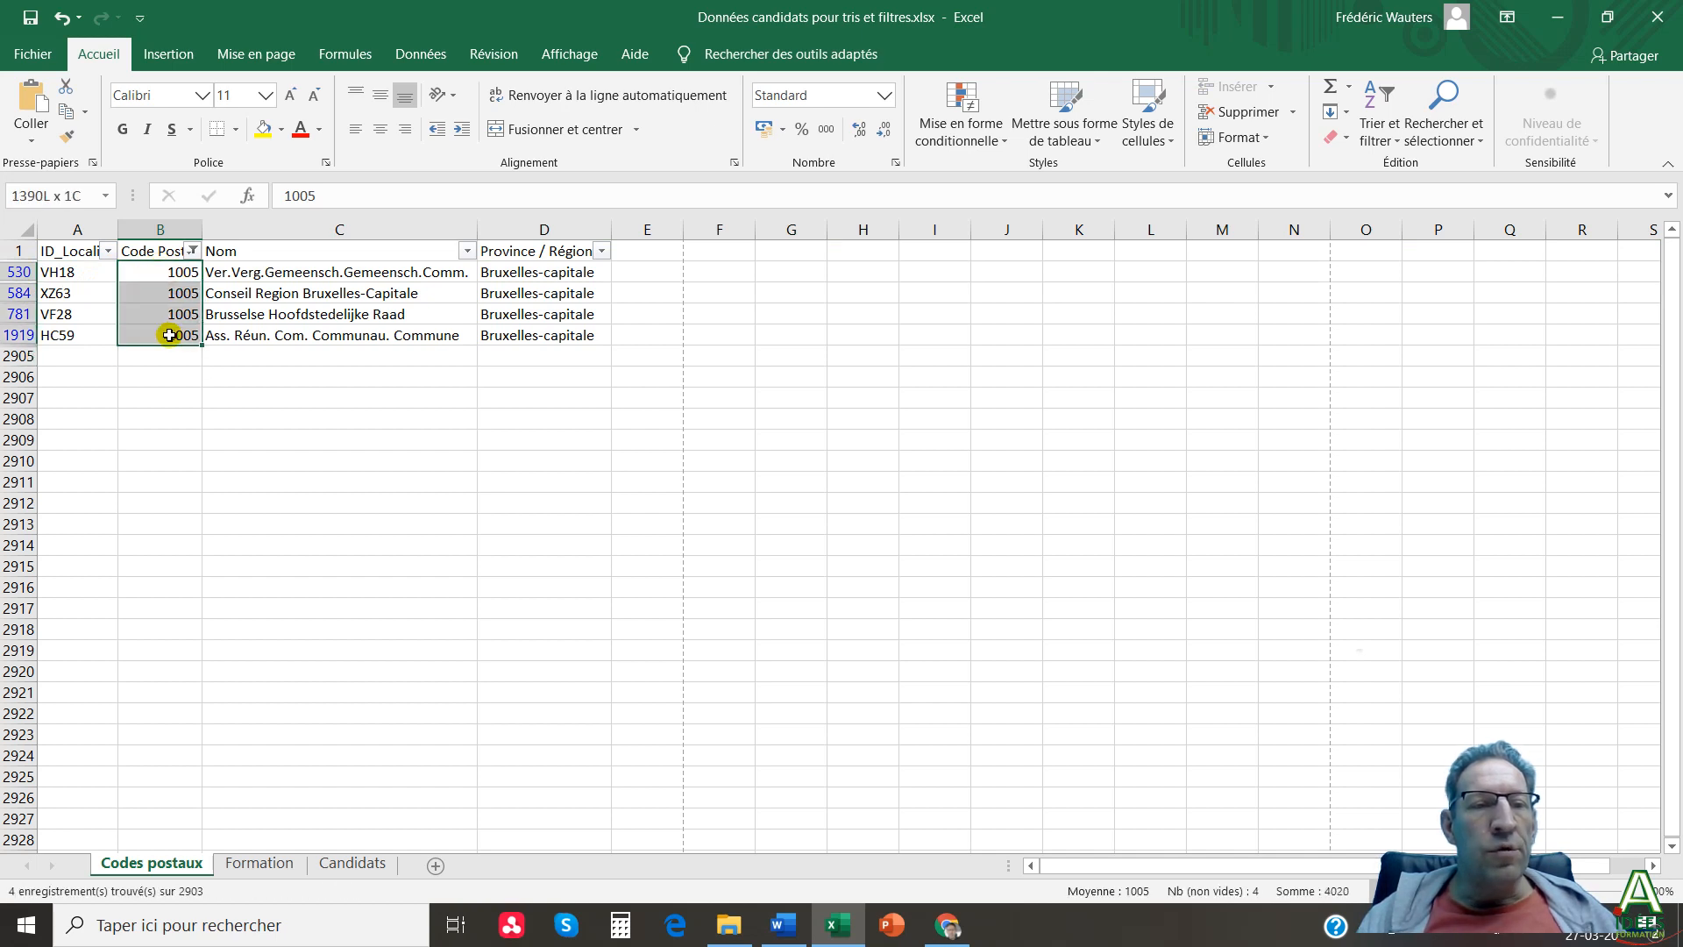
pyautogui.click(267, 131)
pyautogui.click(167, 378)
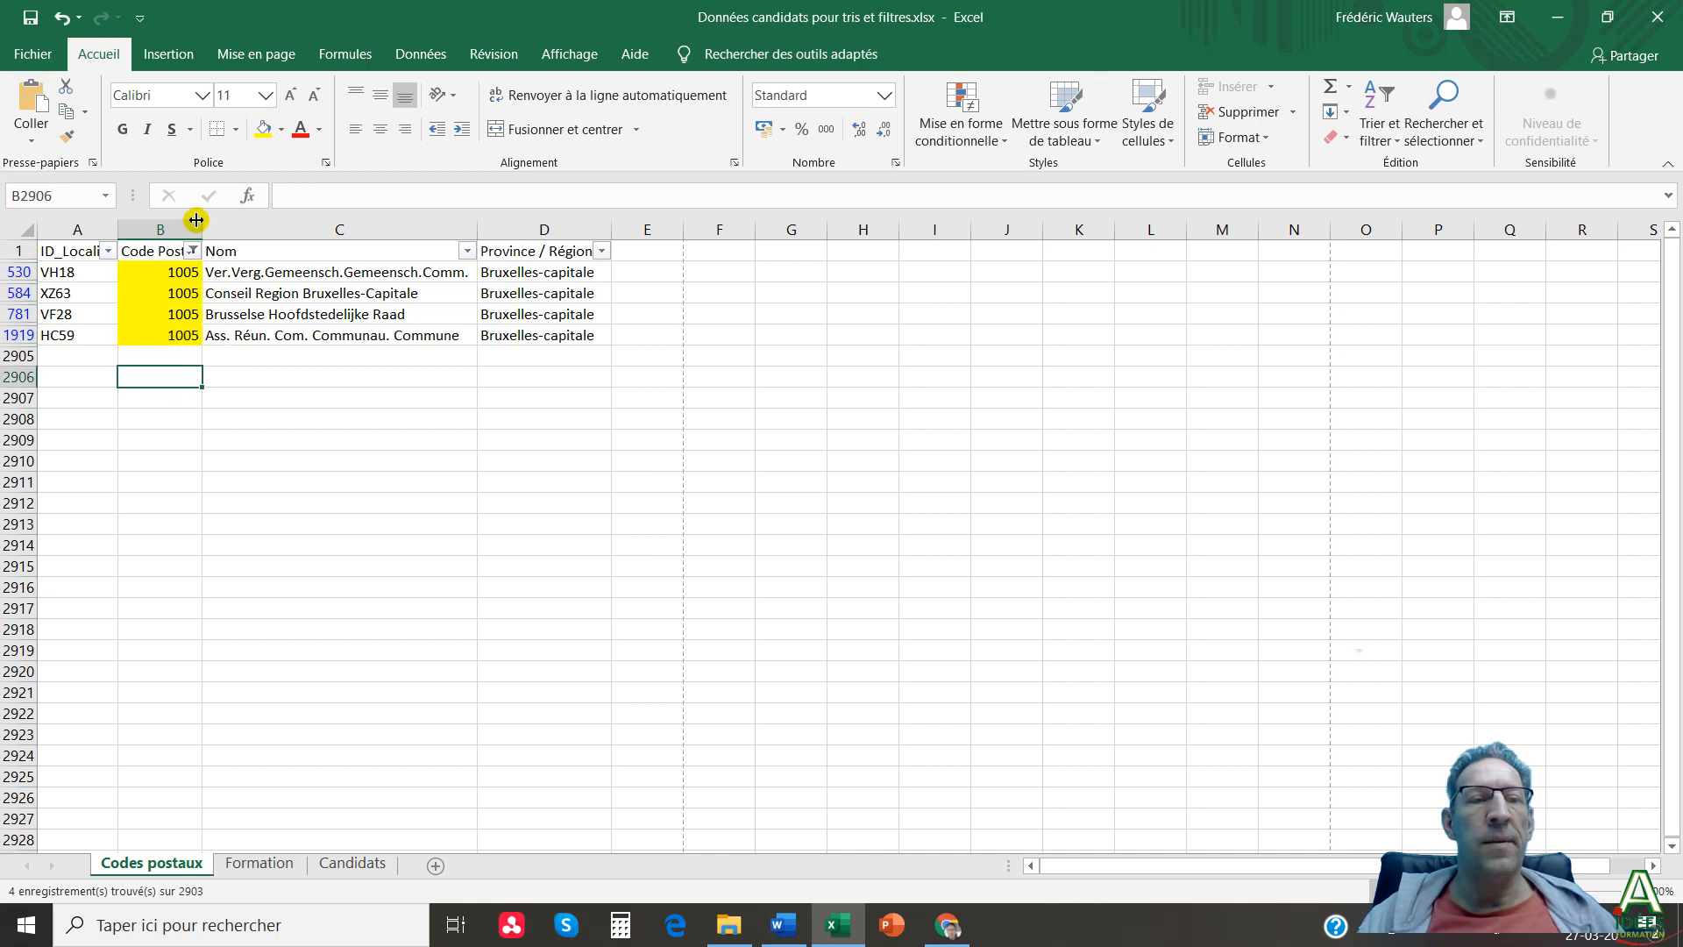
# Reselect all values in the Code Postal filter to show the whole list again.
pyautogui.click(193, 250)
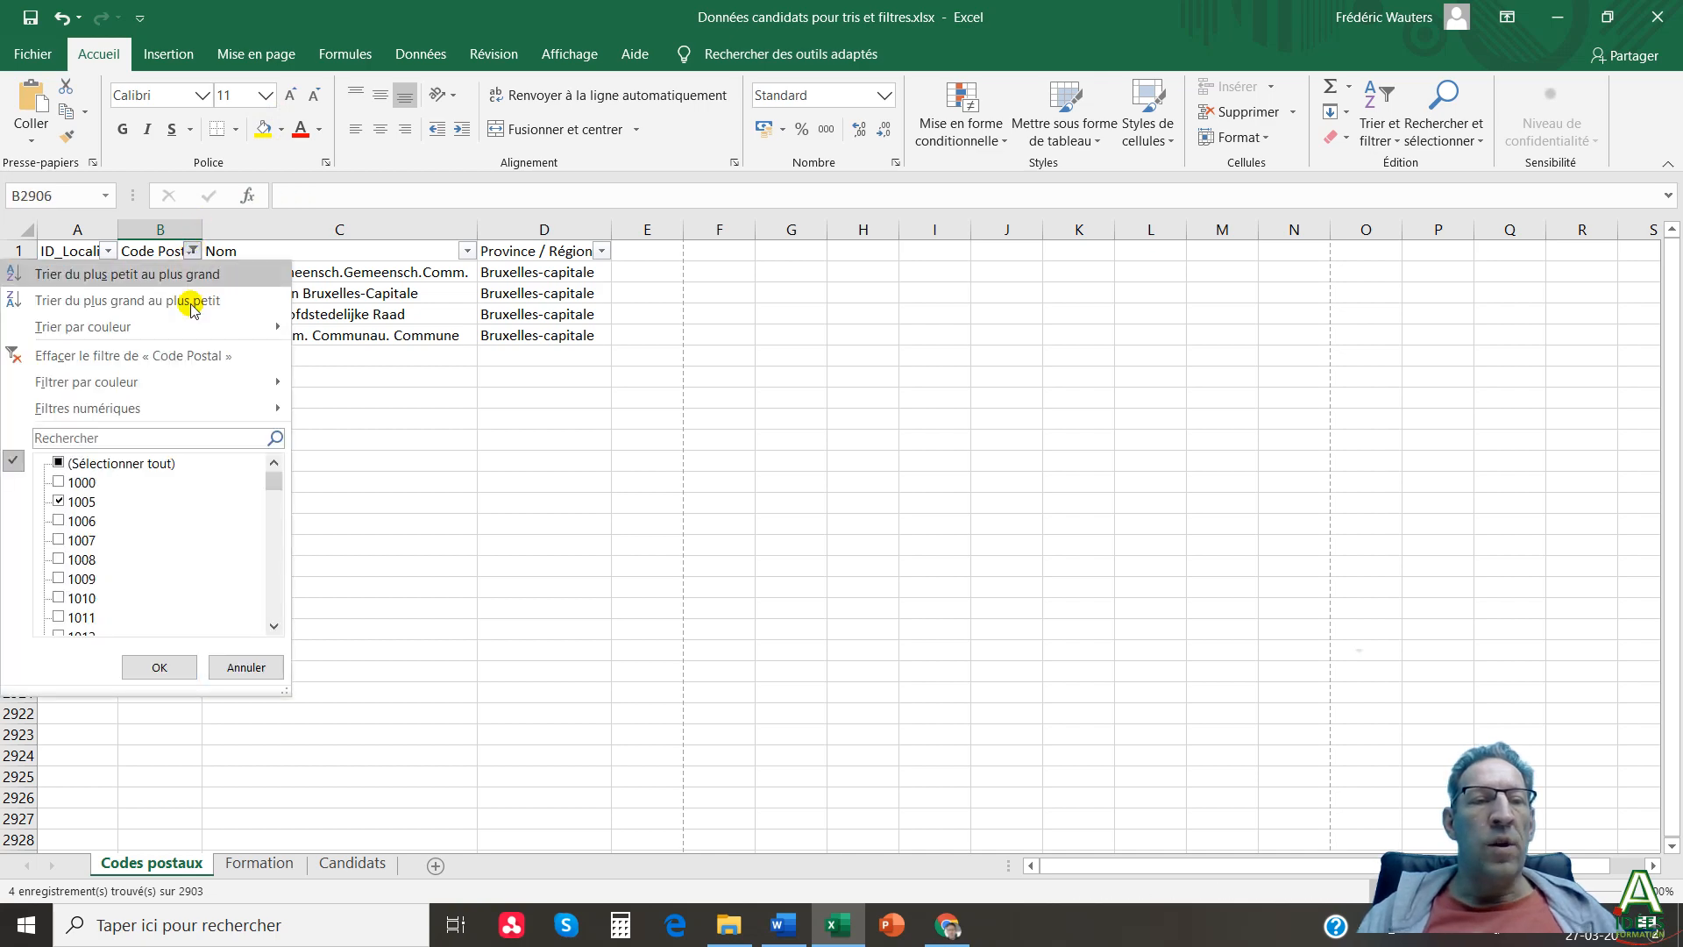
pyautogui.click(58, 464)
pyautogui.click(145, 667)
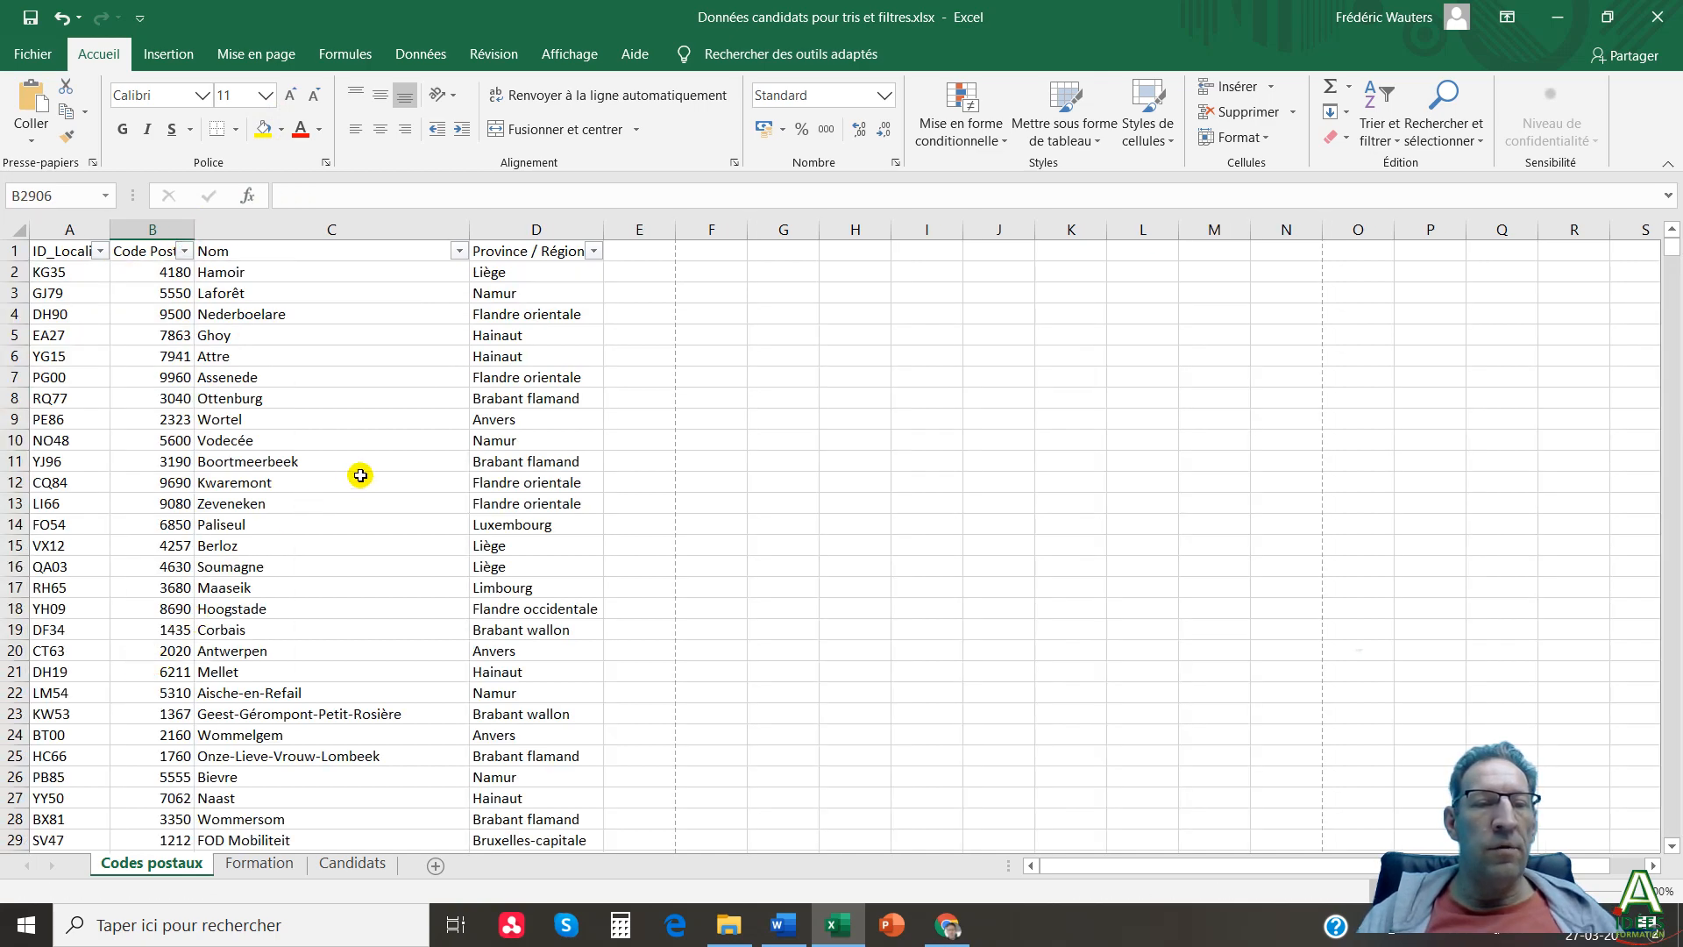
# Look through the unfiltered list for the yellow-filled 1005 rows, and return to cell A1.
pyautogui.scroll(-2, 246, 480)
pyautogui.scroll(-20, 246, 480)
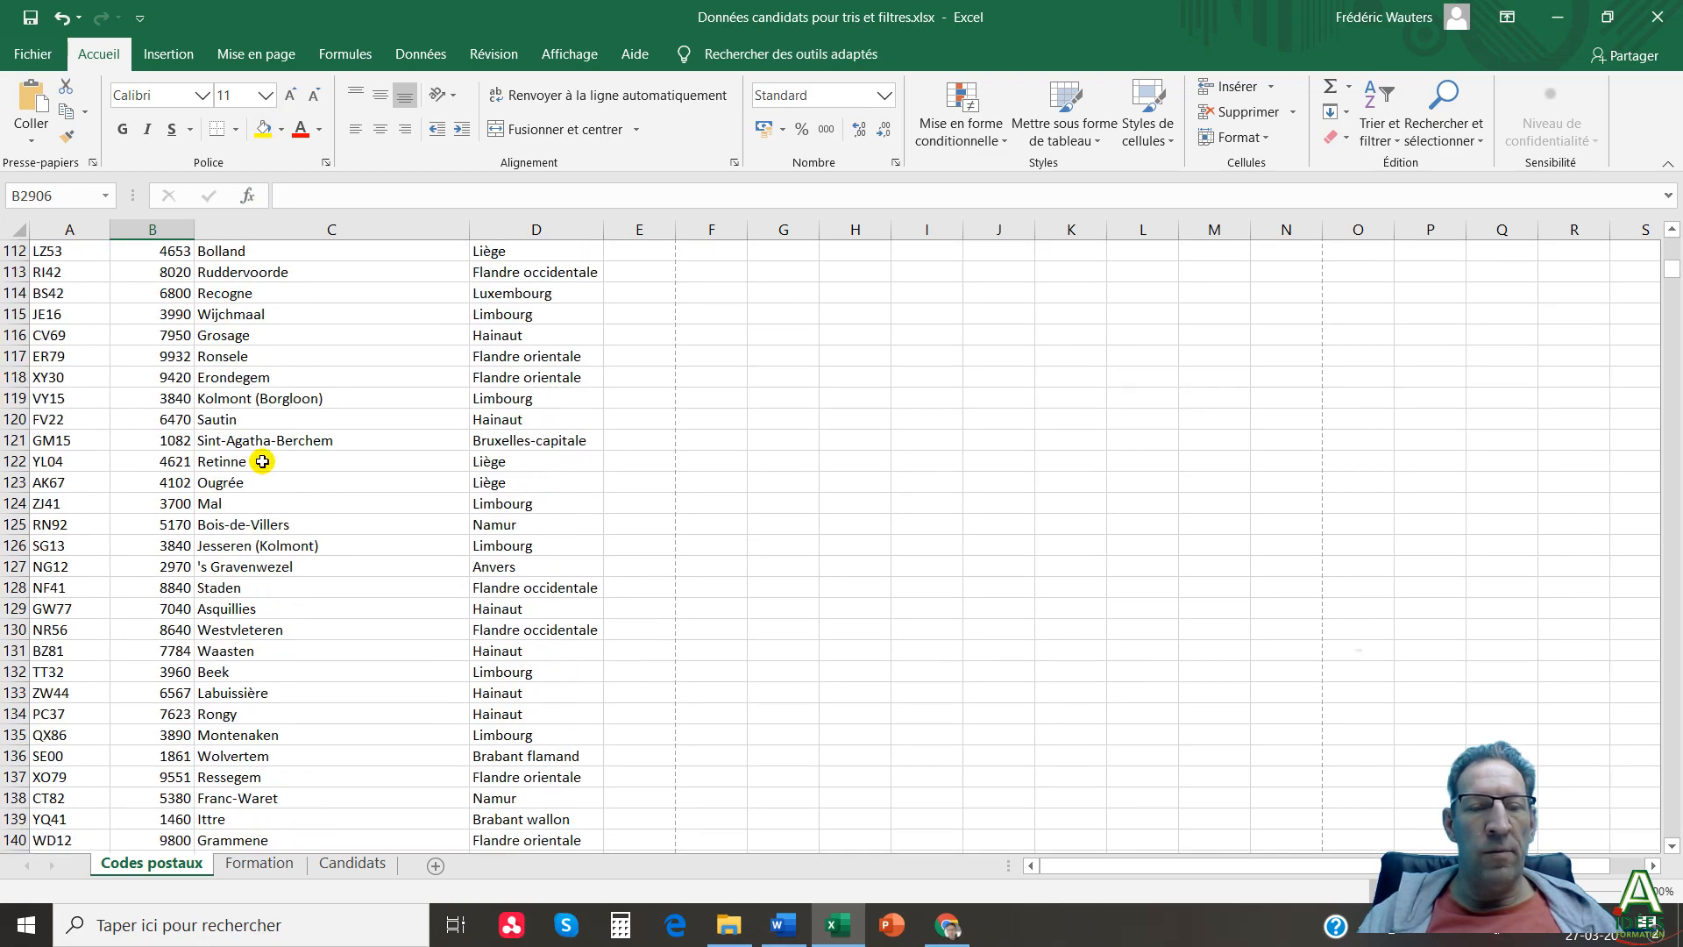
pyautogui.scroll(-20, 263, 464)
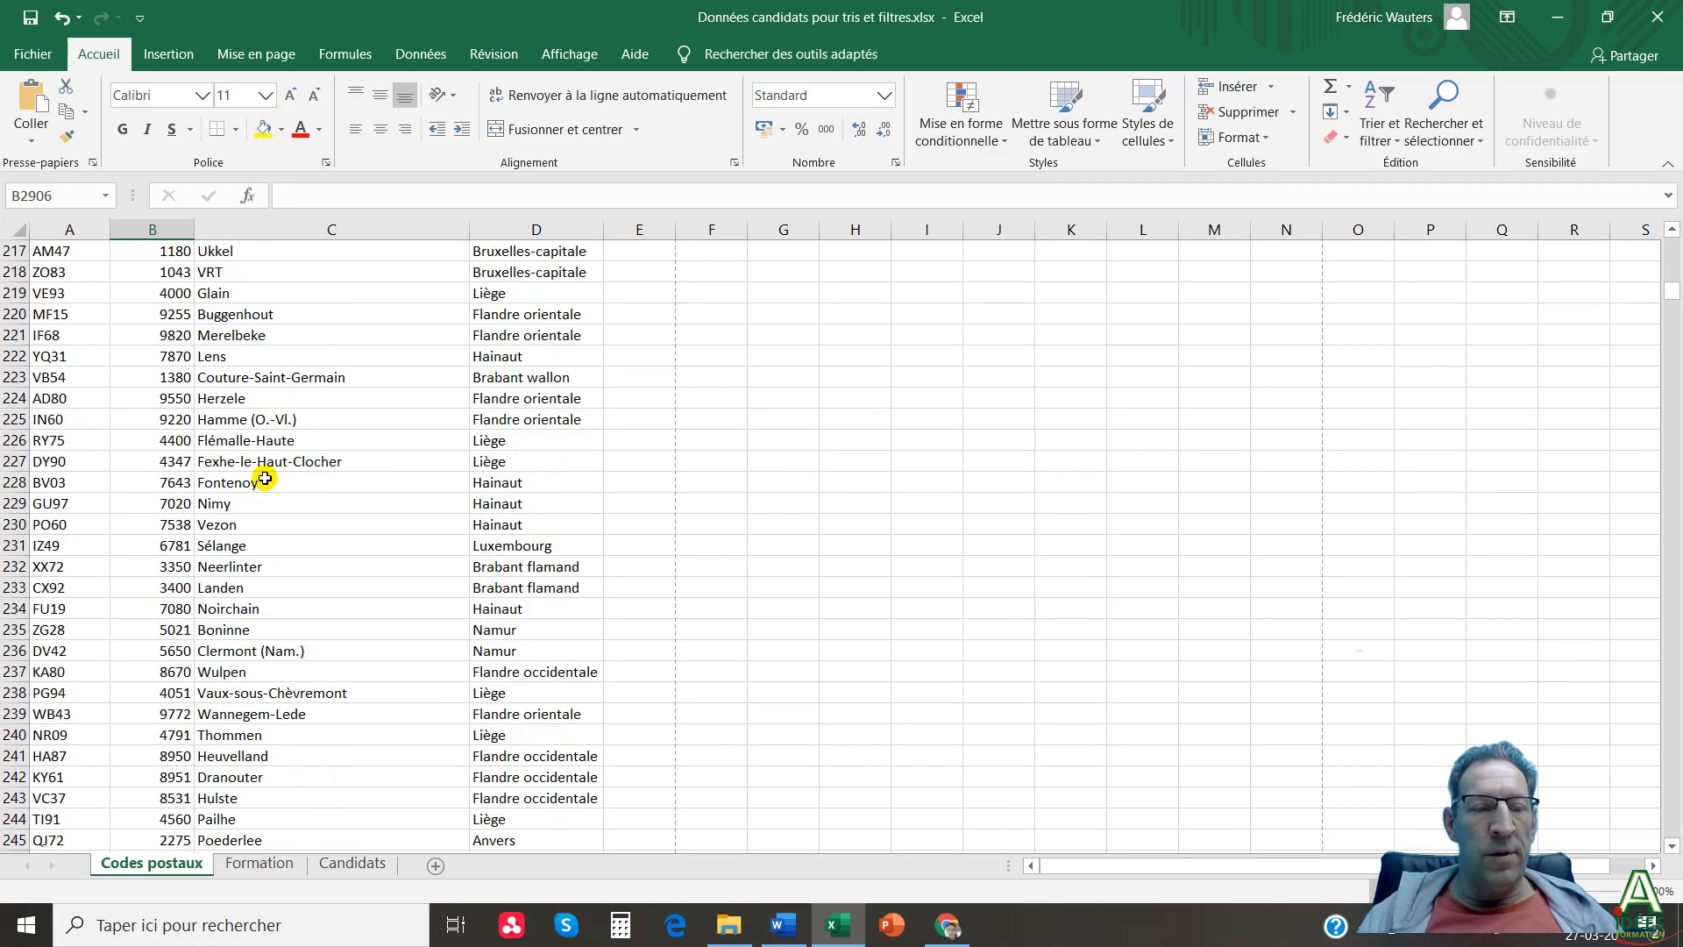
pyautogui.scroll(-20, 265, 483)
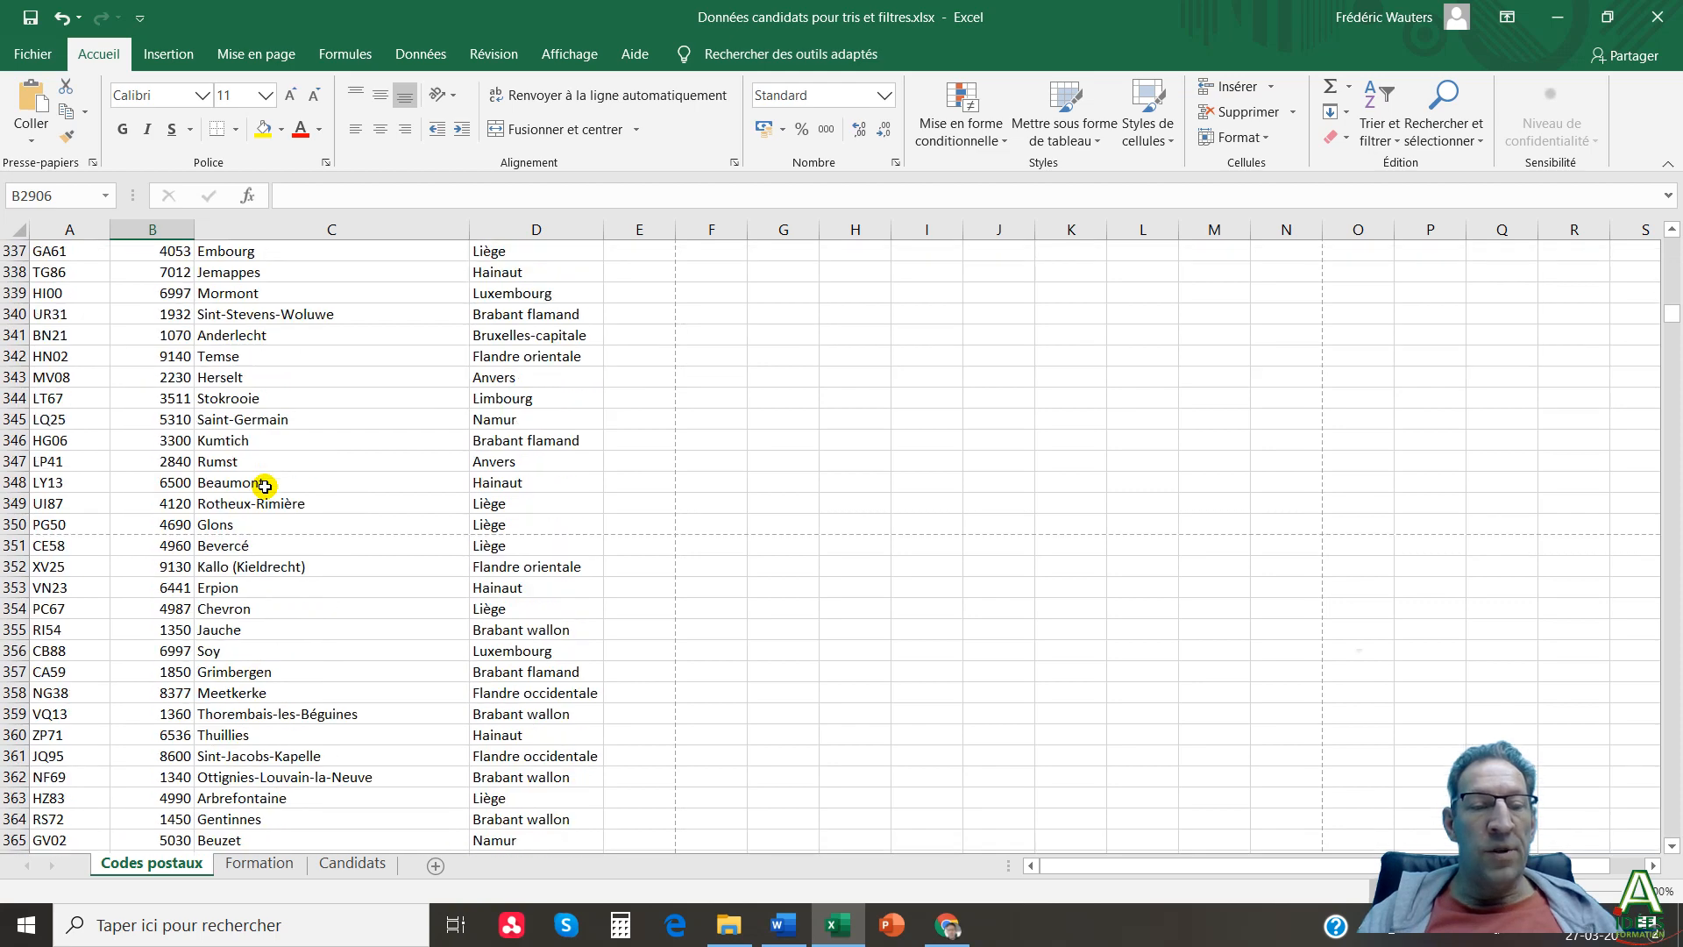
pyautogui.scroll(-14, 264, 487)
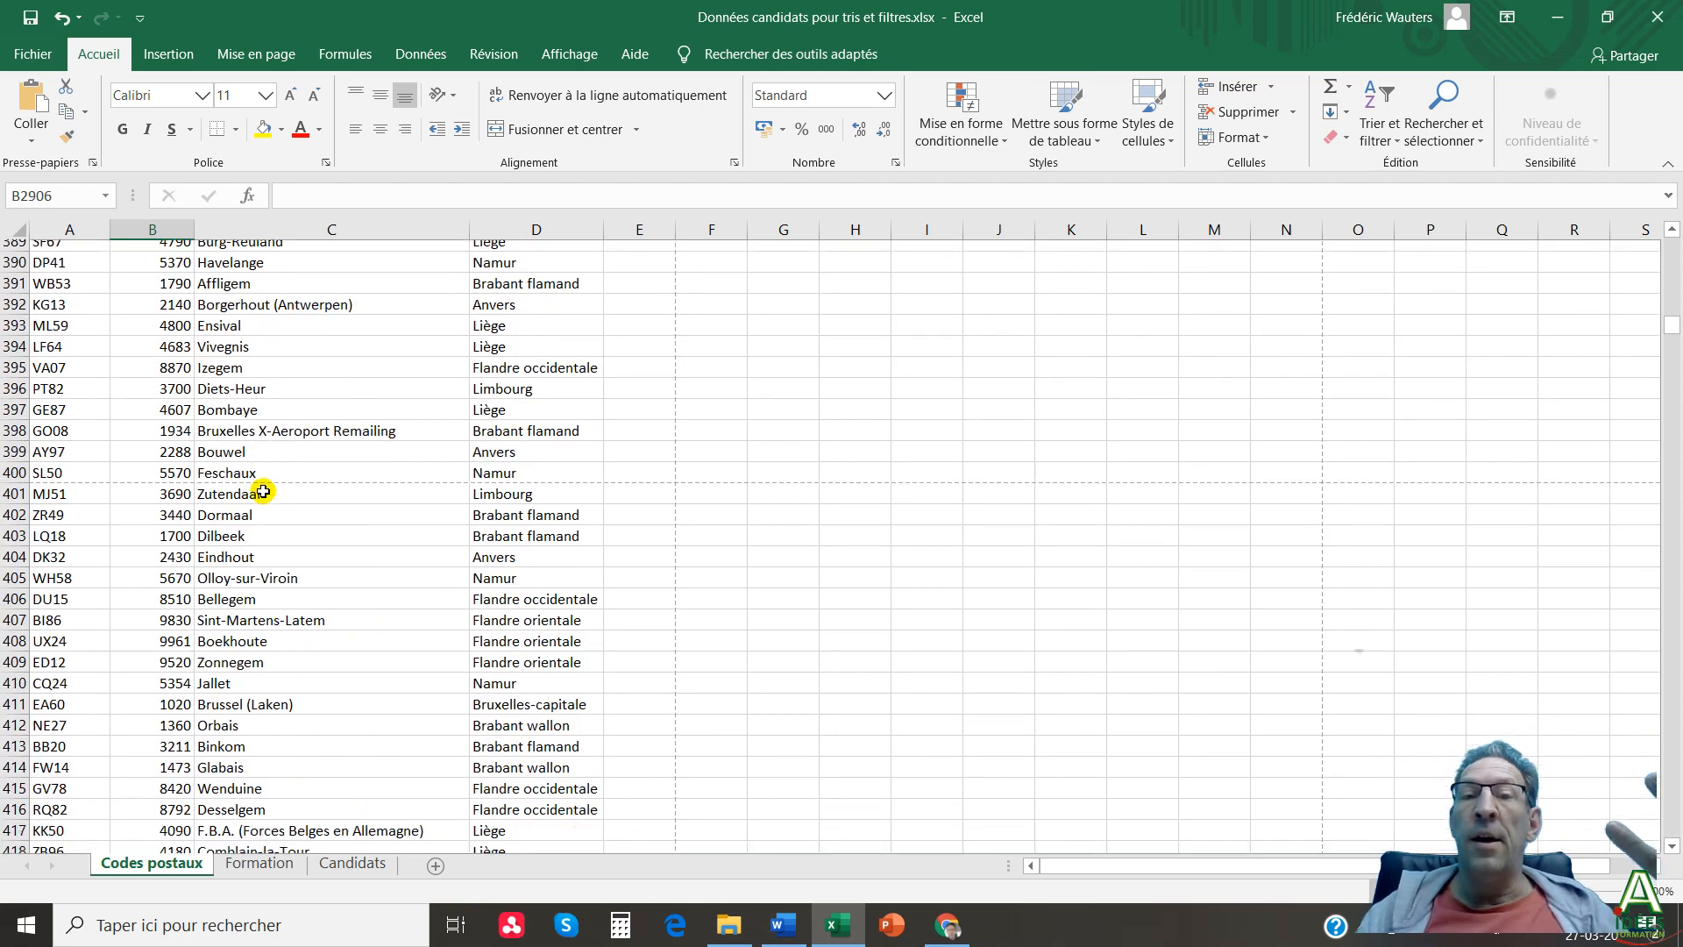
pyautogui.scroll(-10, 263, 486)
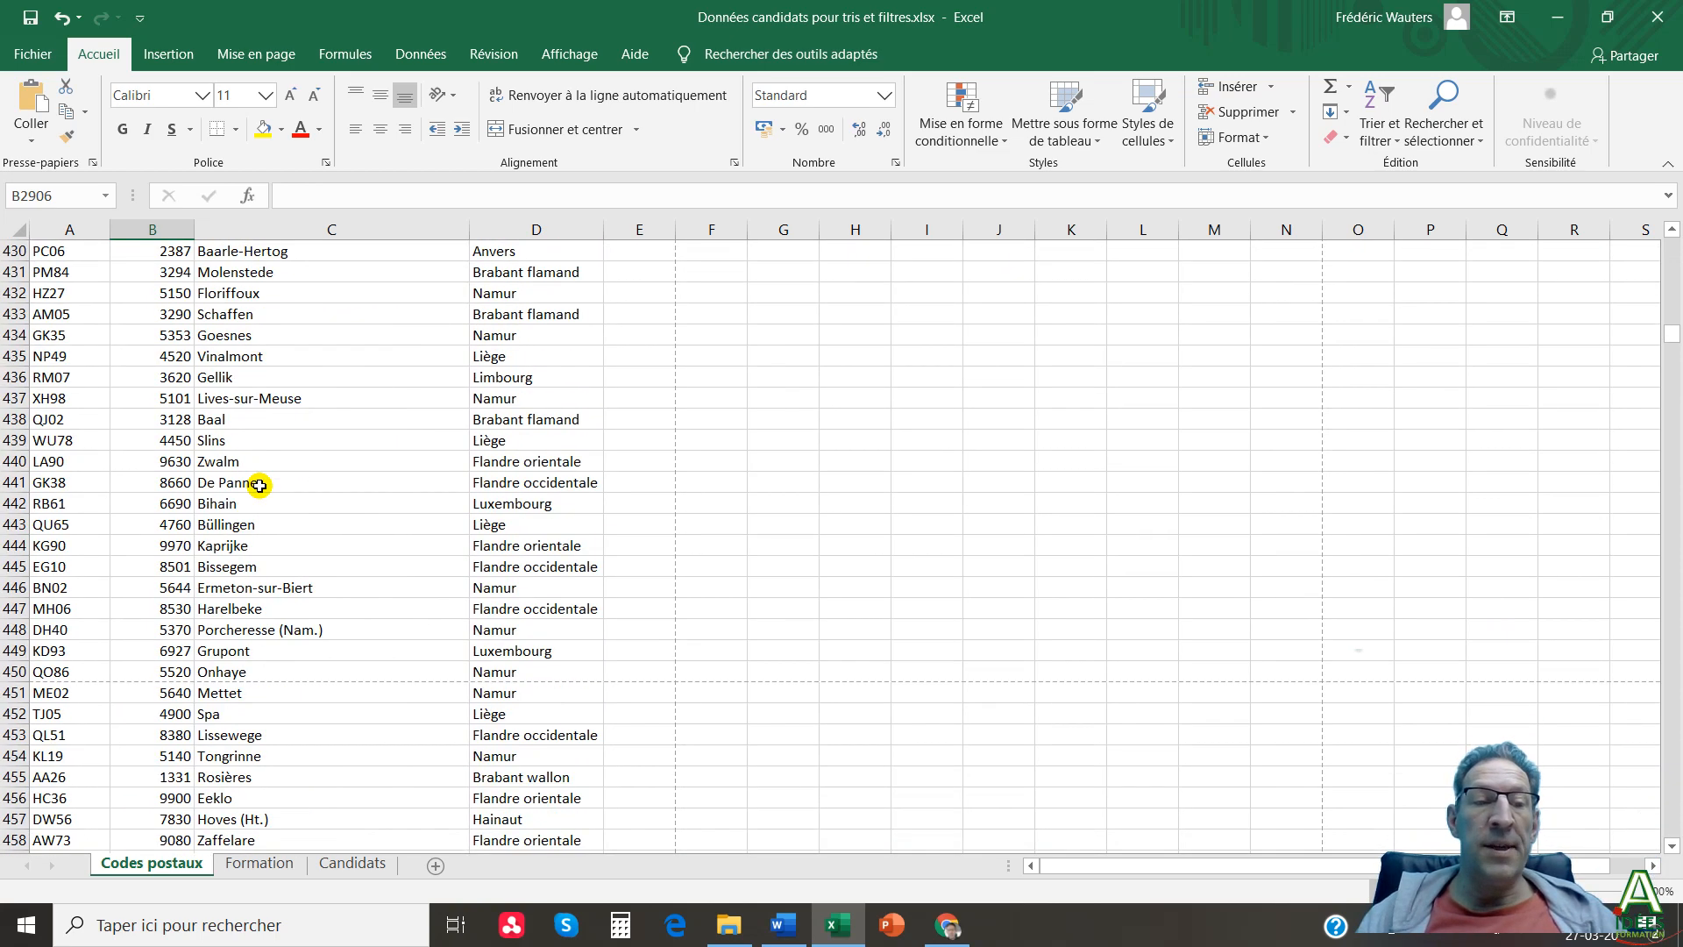
pyautogui.scroll(-20, 259, 485)
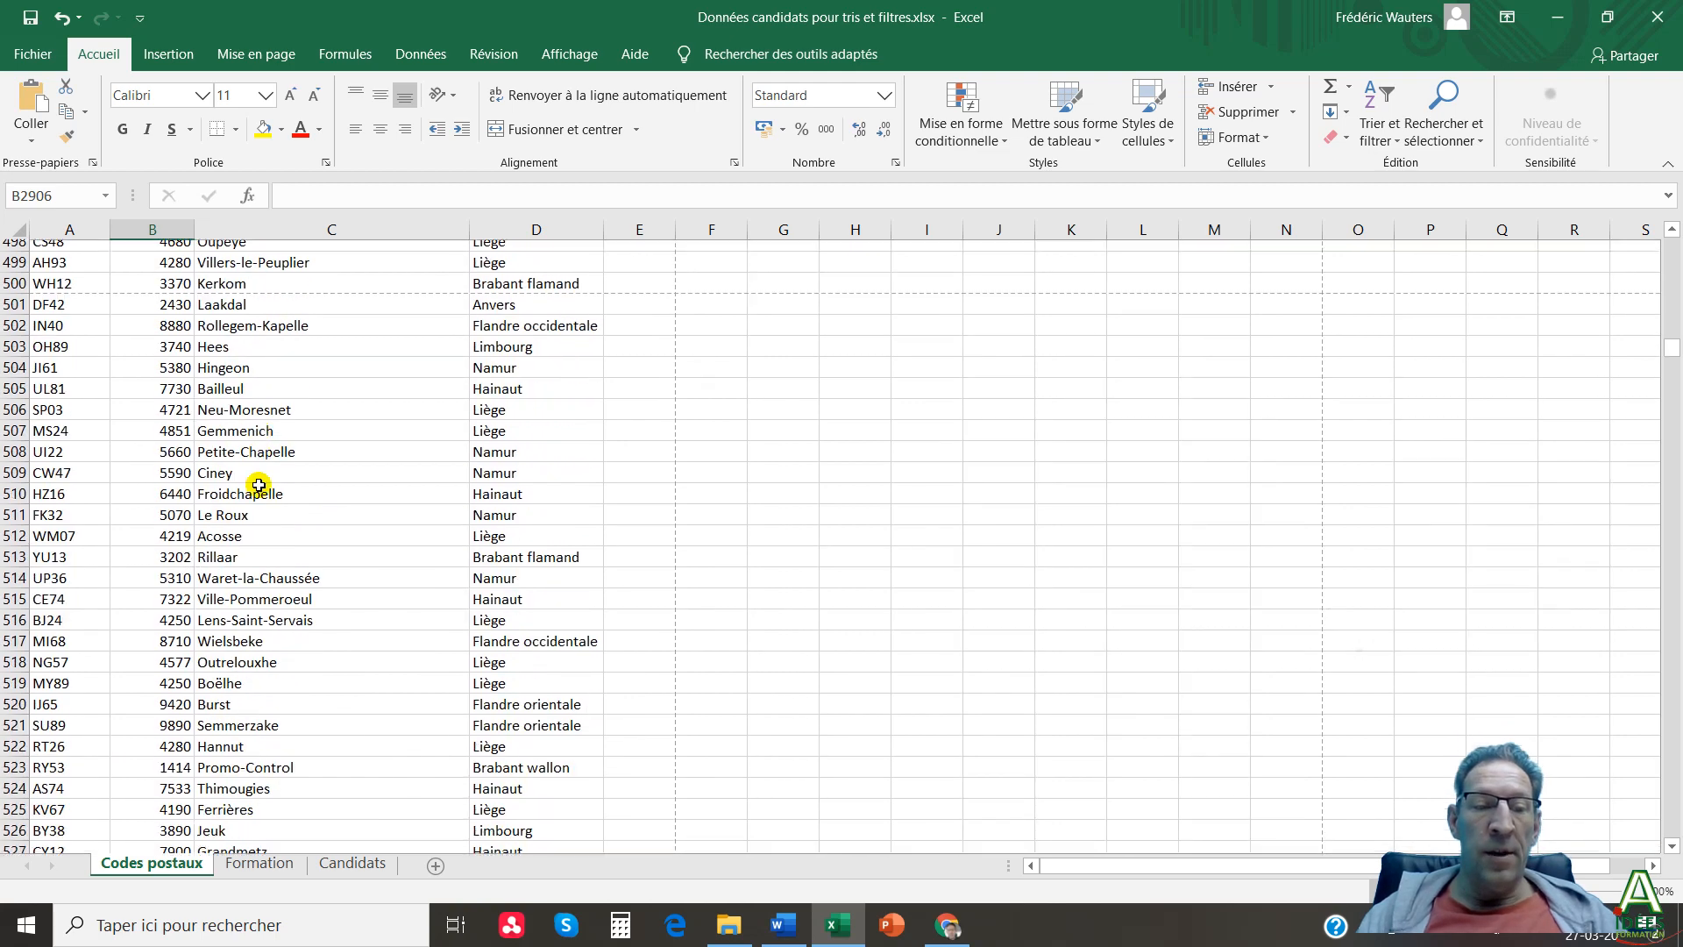
pyautogui.scroll(-10, 259, 485)
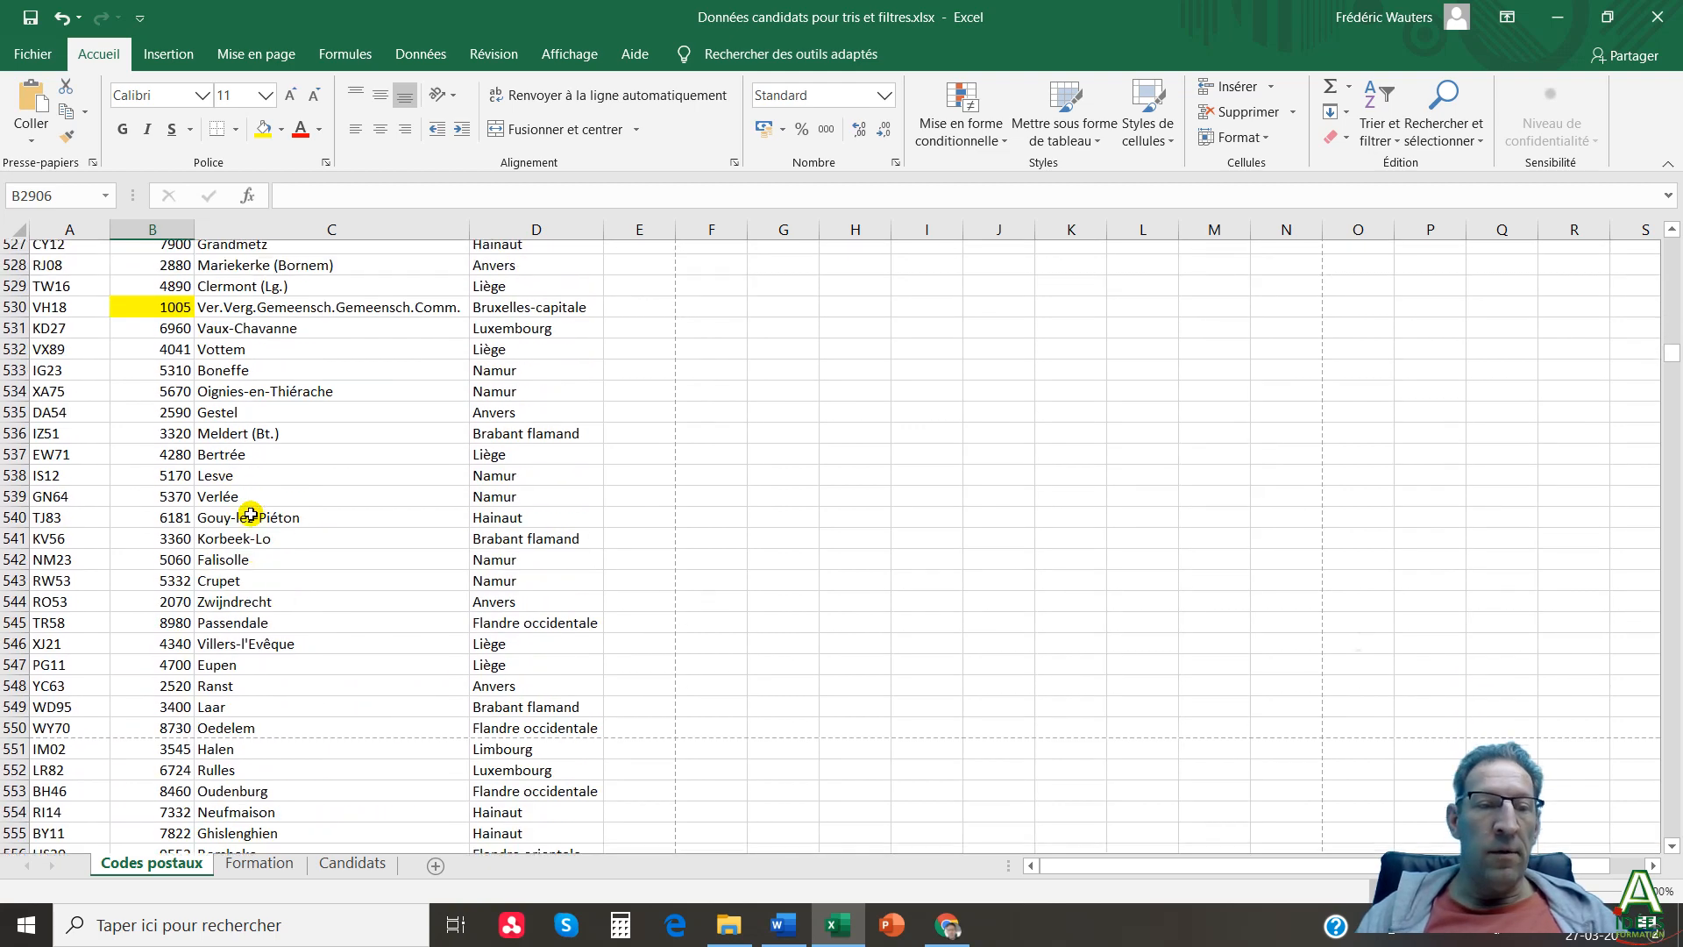
pyautogui.scroll(-10, 250, 516)
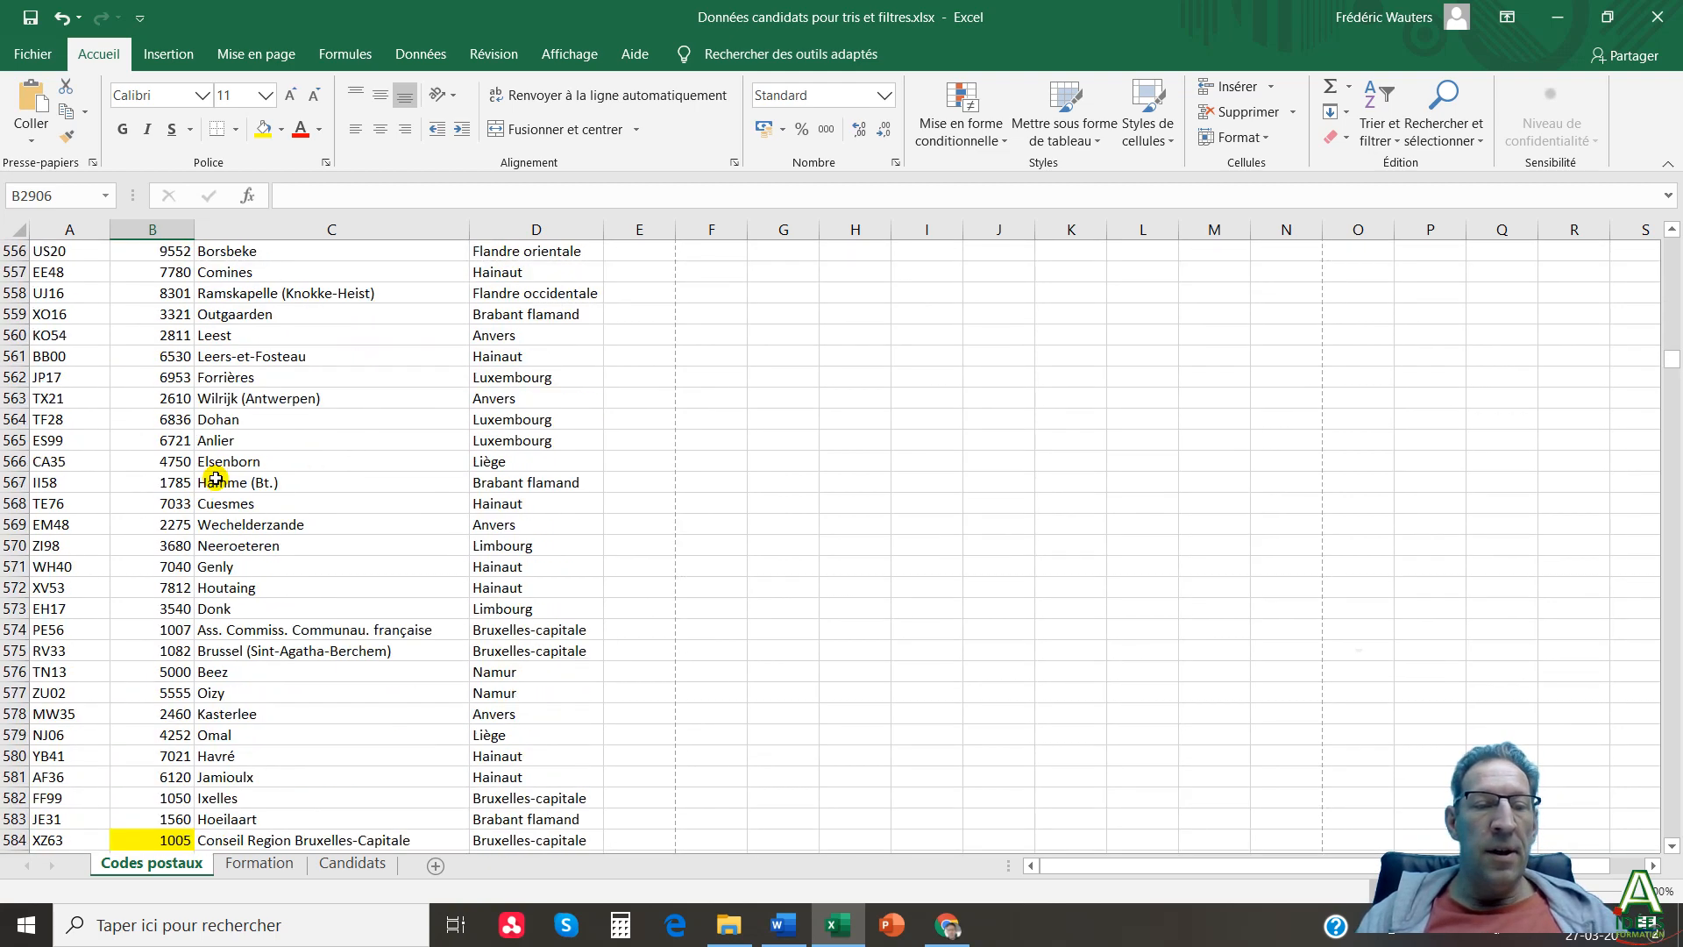
pyautogui.scroll(-8, 215, 477)
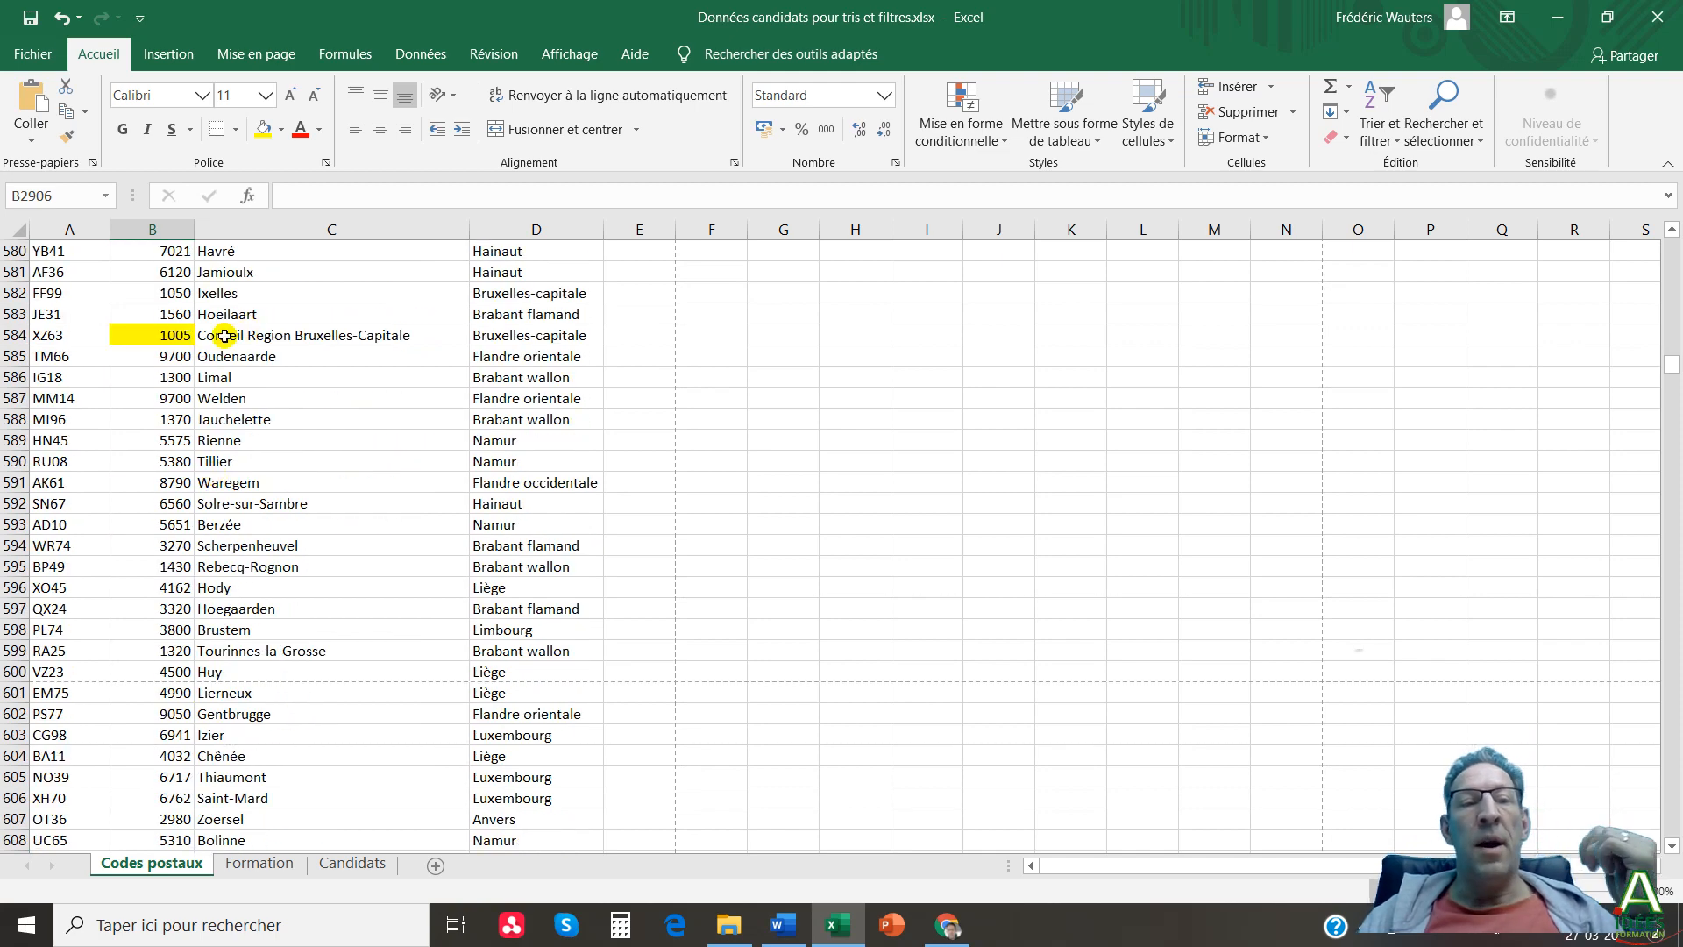
pyautogui.hotkey('ctrl', 'Home')
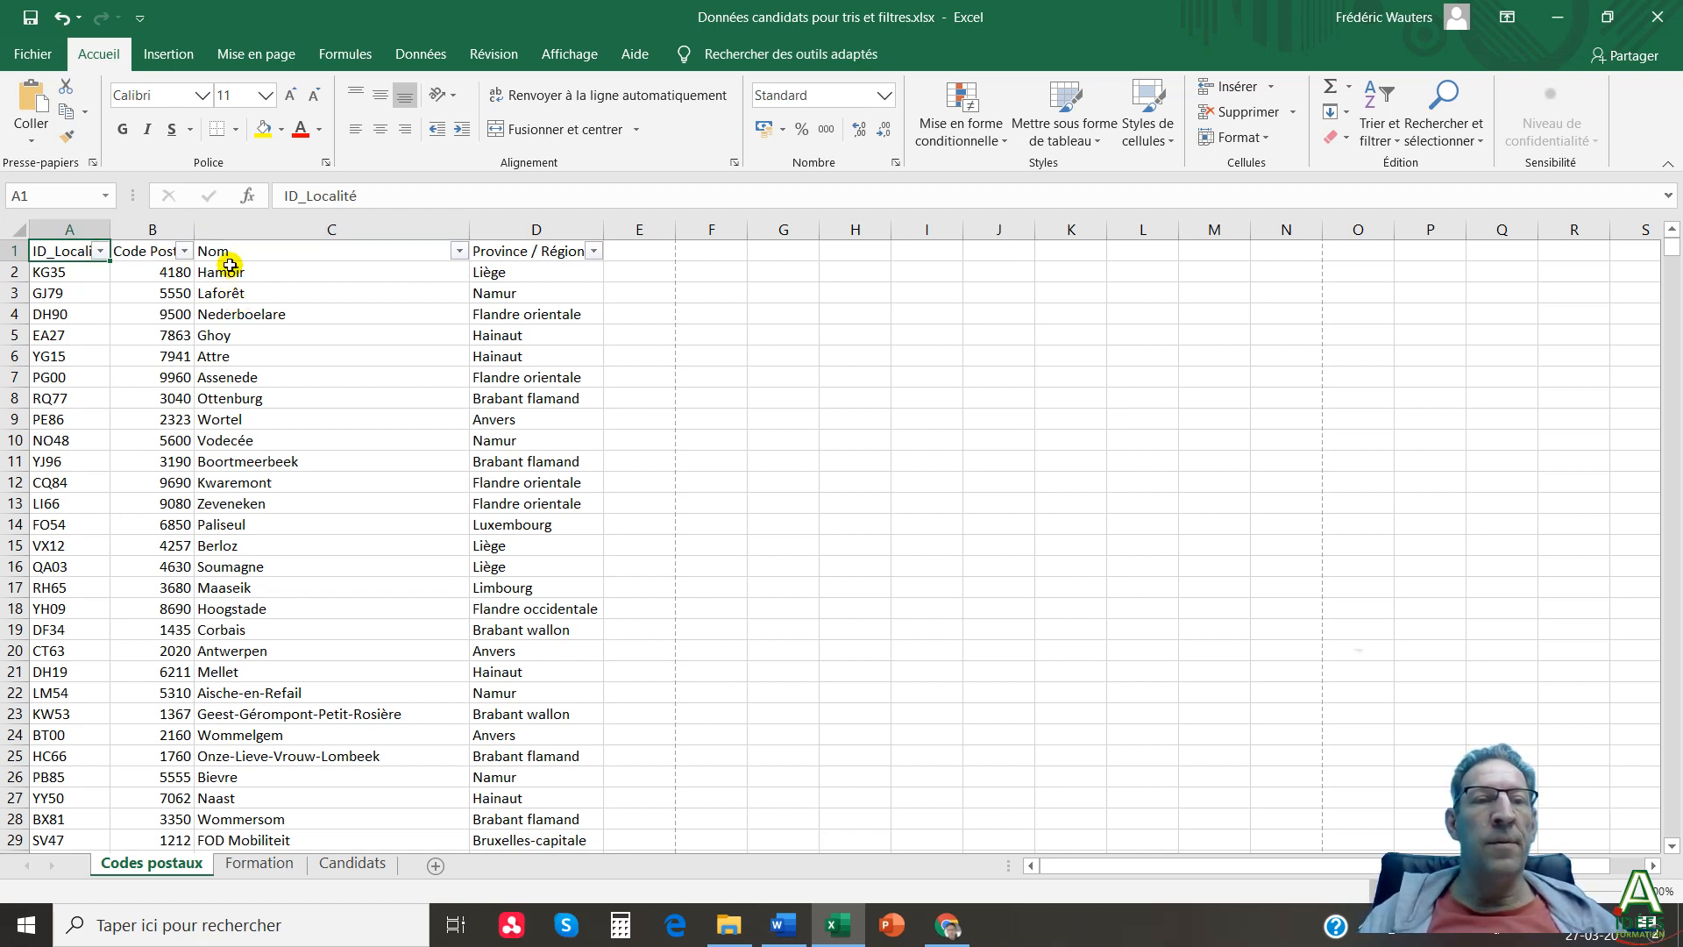
# Review the cell colours available for sorting the Code Postal column, and leave the list unsorted.
pyautogui.click(183, 250)
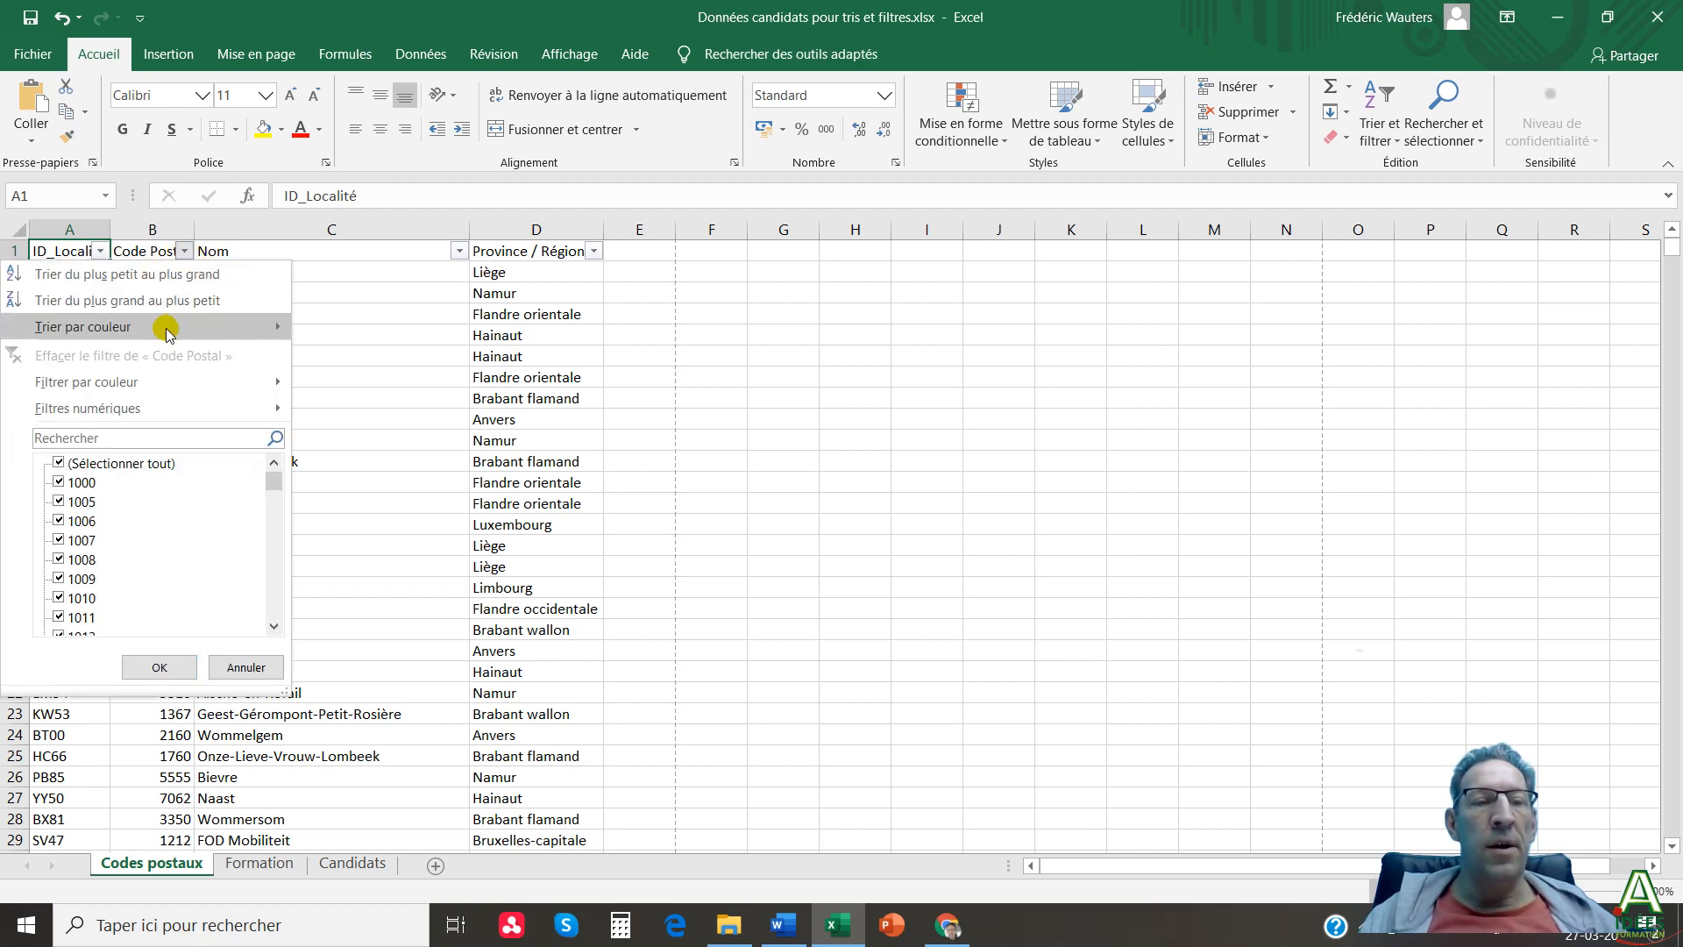
pyautogui.moveTo(167, 330)
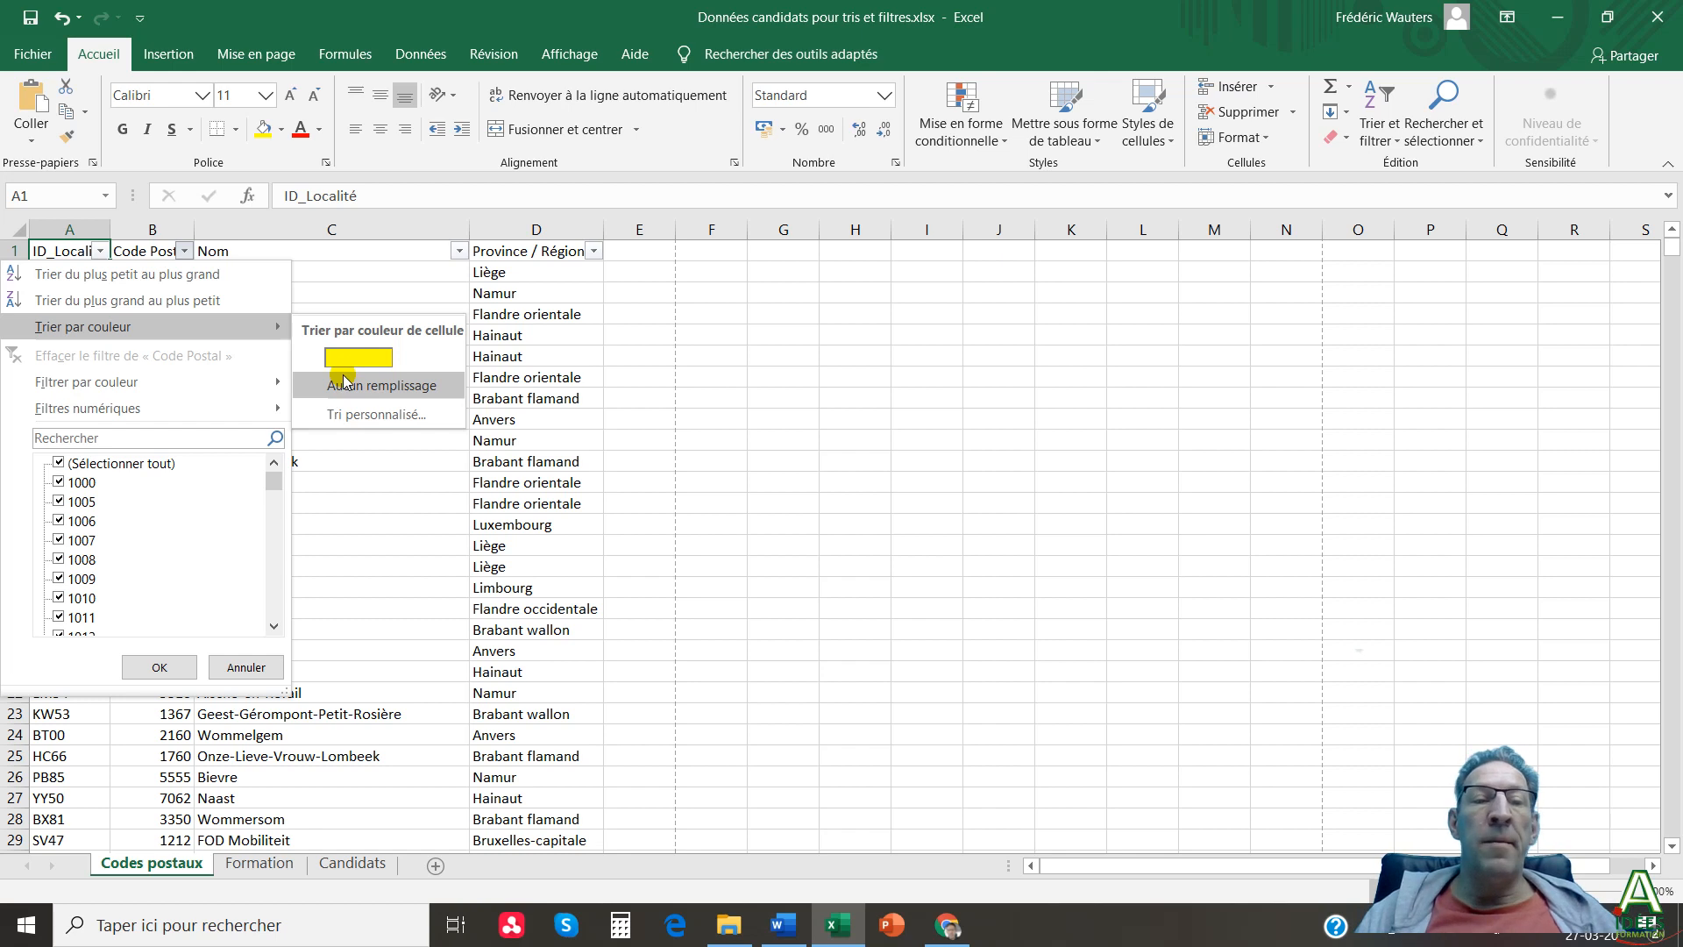
pyautogui.click(235, 664)
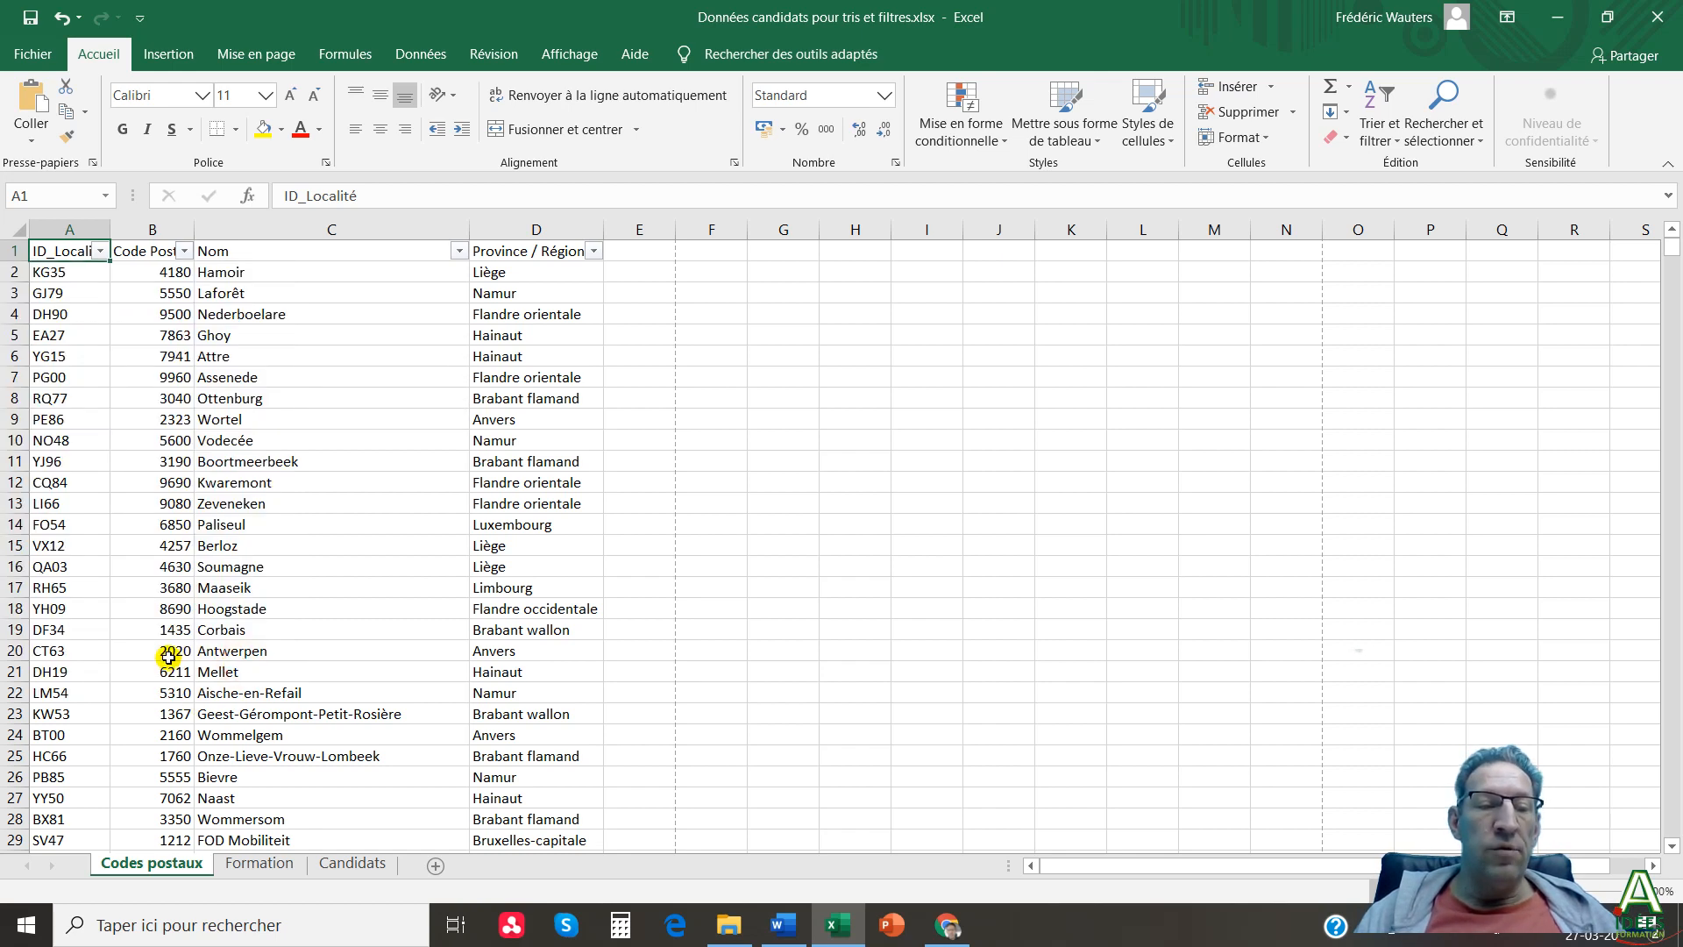
# Set the font colour of Antwerpen's postal code in cell B20 to red.
pyautogui.click(168, 656)
pyautogui.click(301, 129)
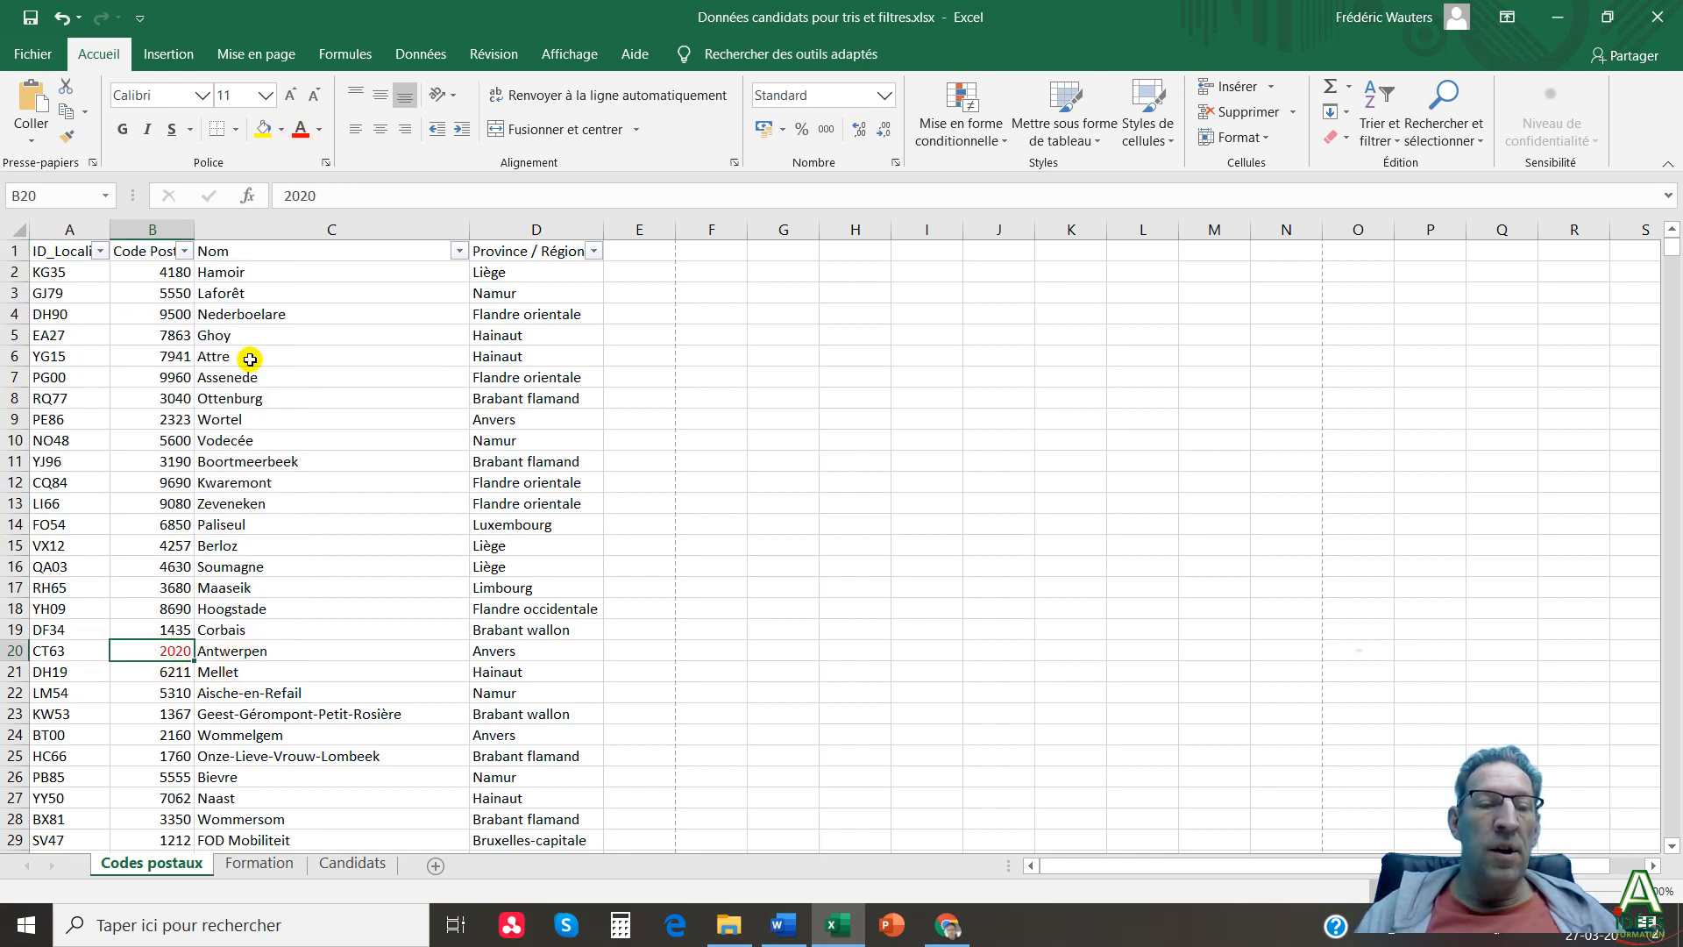
# Try sorting the Code Postal column by yellow cell colour, and undo that sort.
pyautogui.click(184, 251)
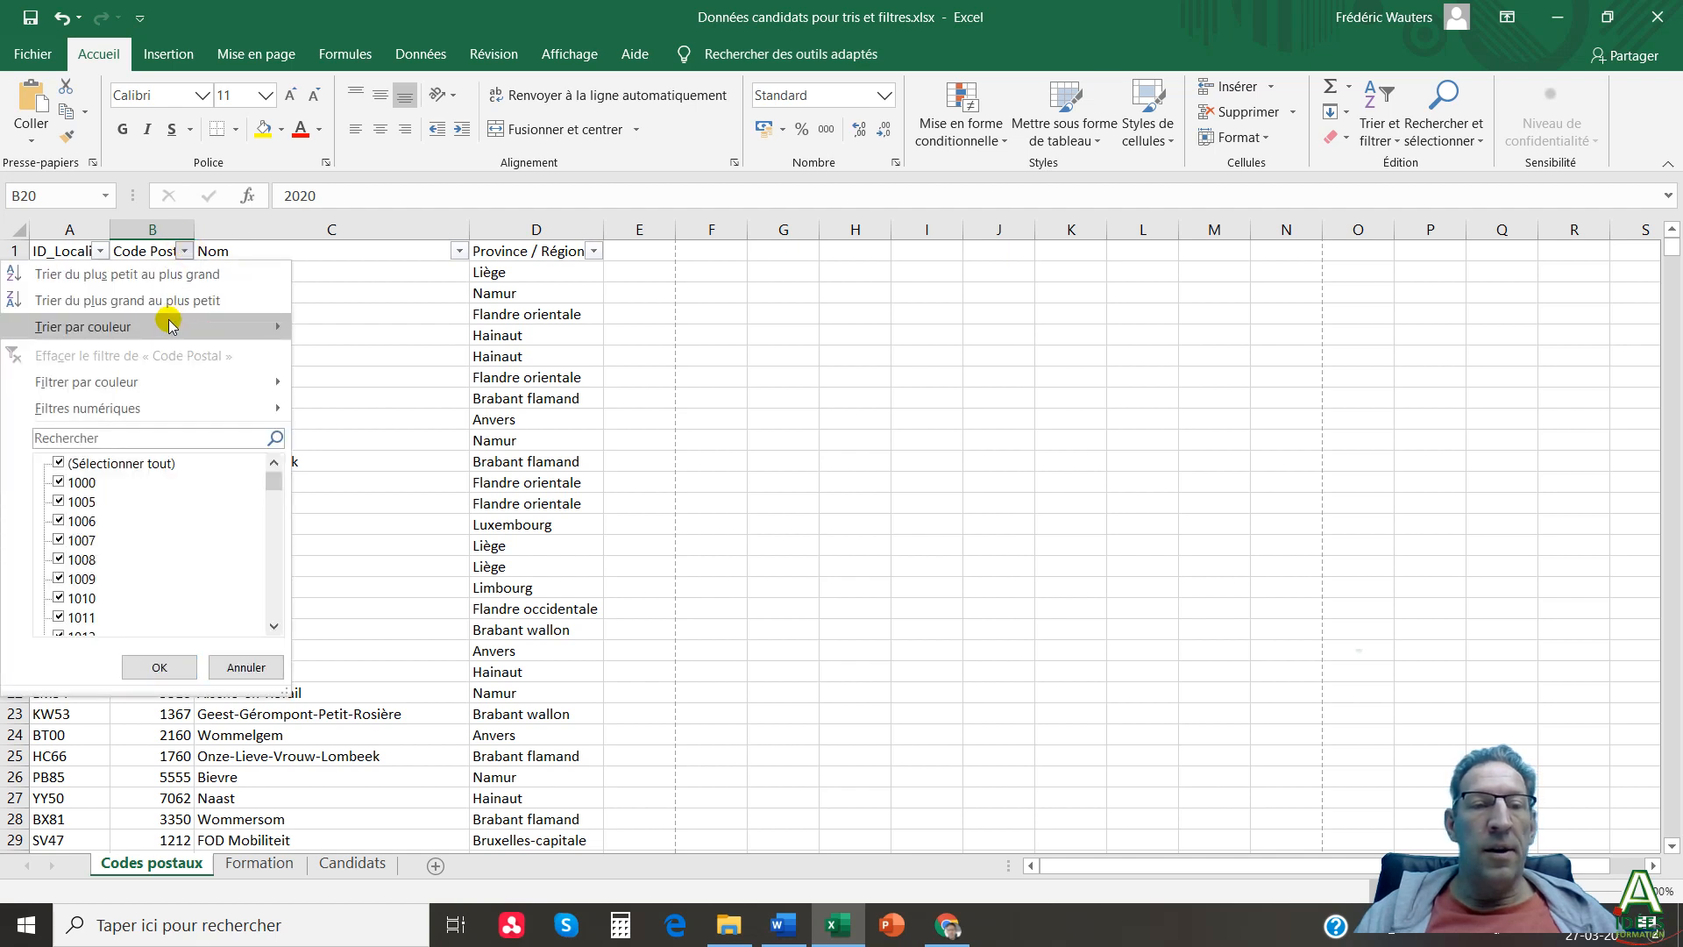
pyautogui.moveTo(169, 325)
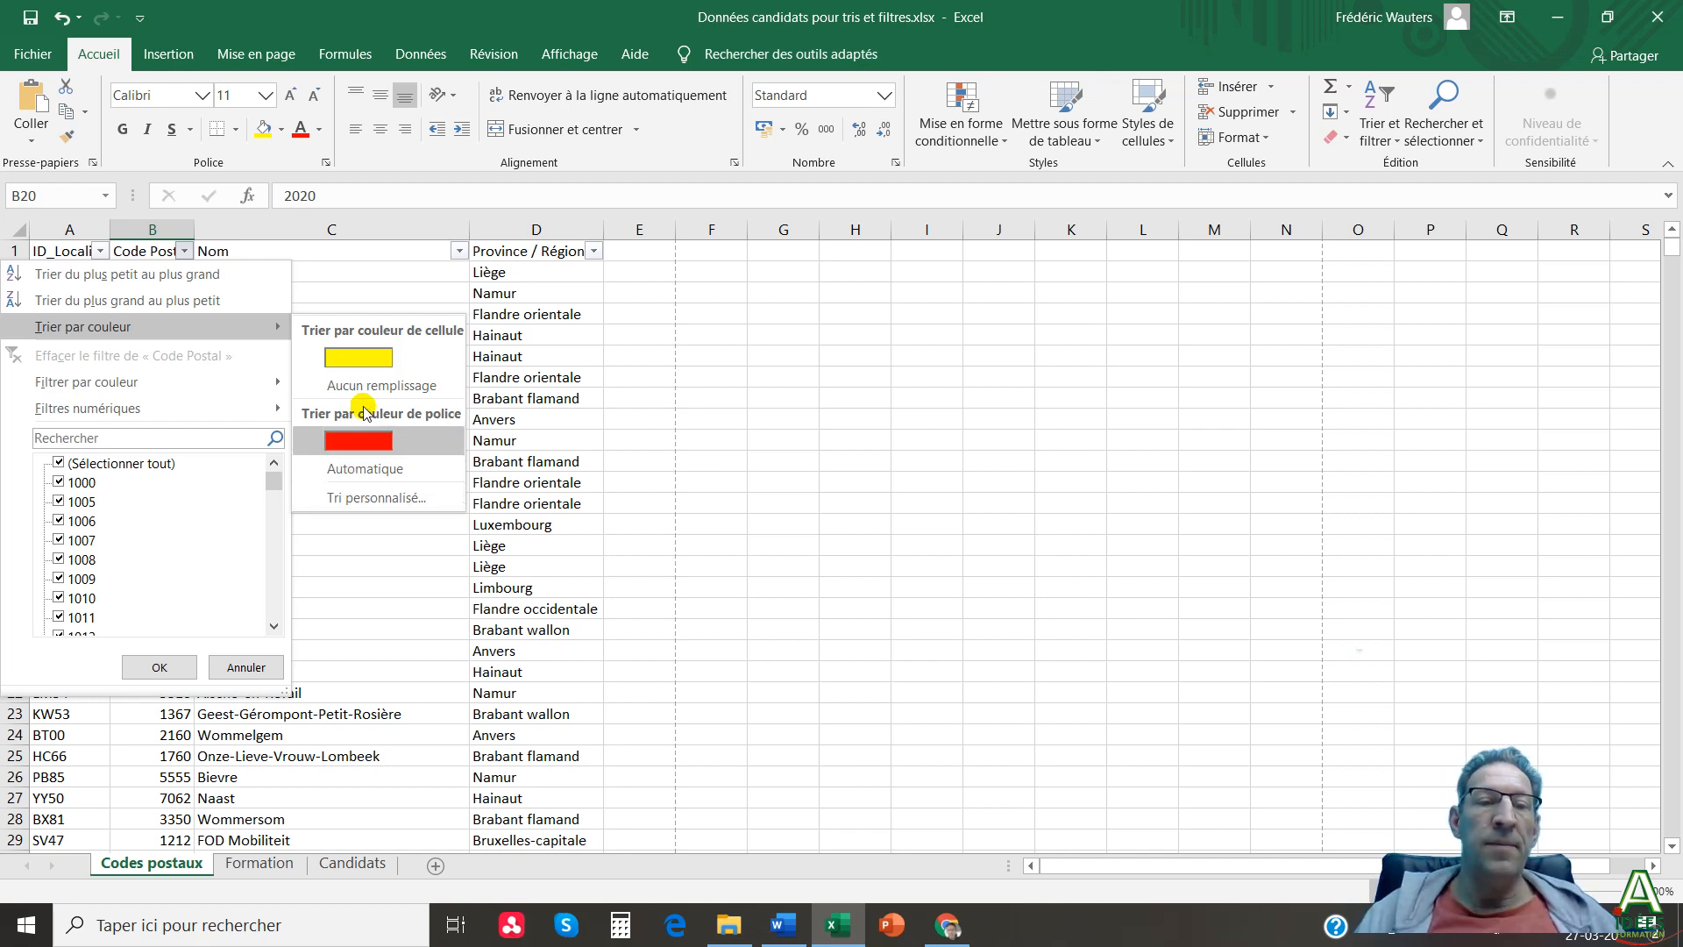
pyautogui.click(369, 359)
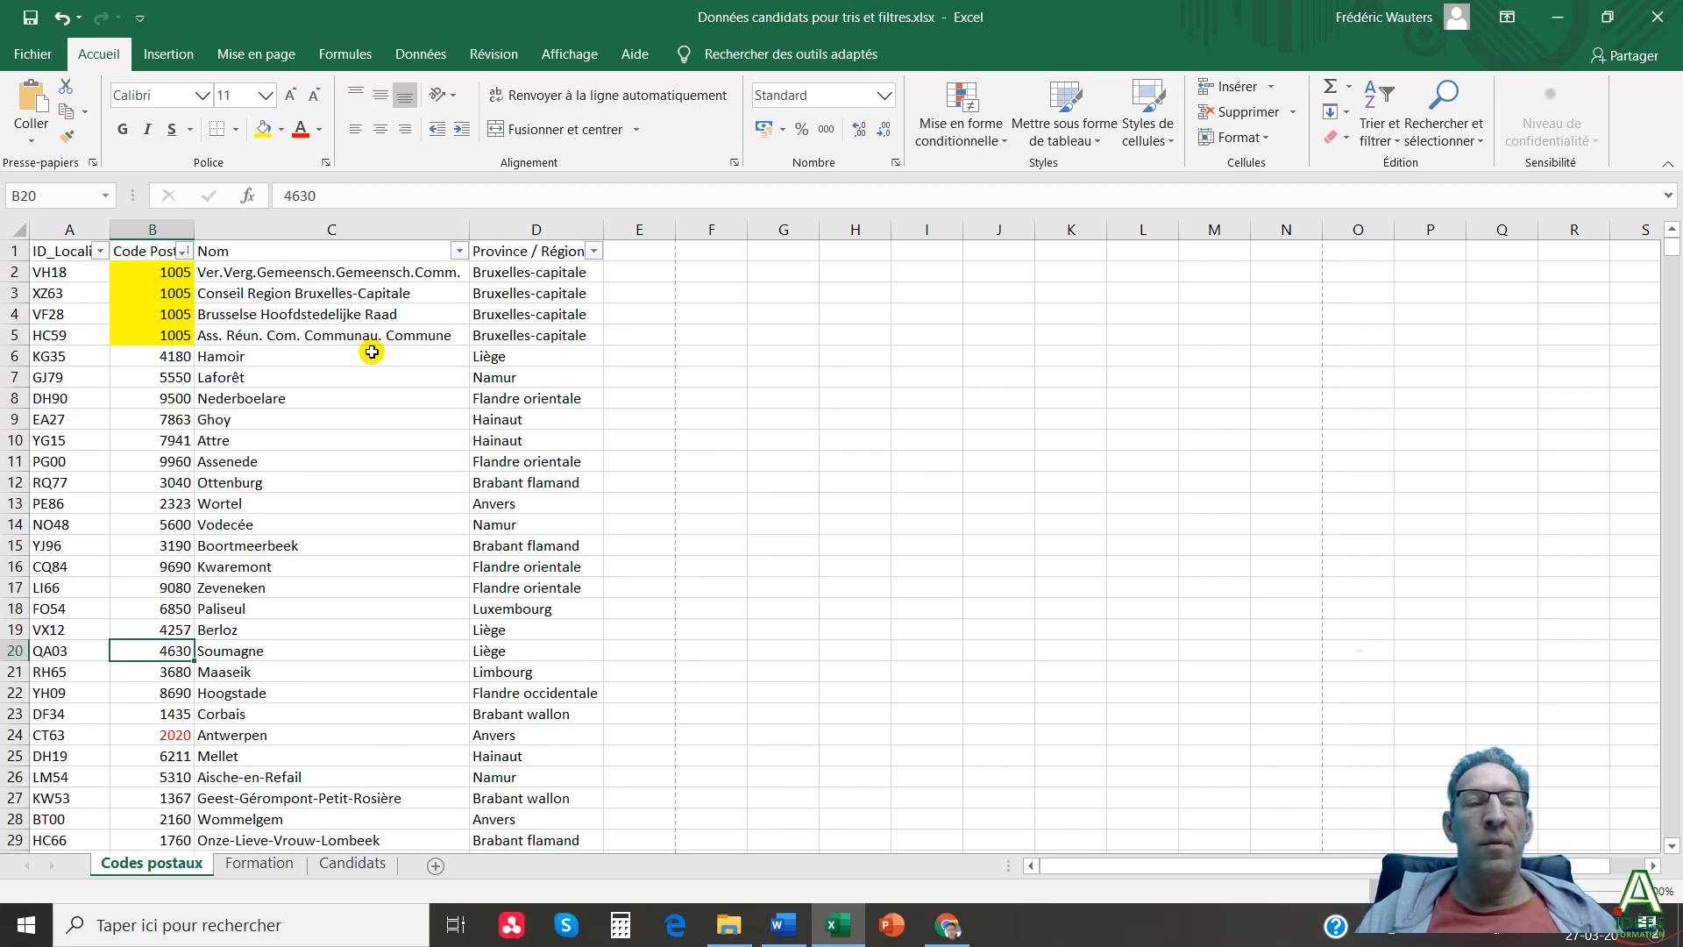
pyautogui.hotkey('ctrl', 'z')
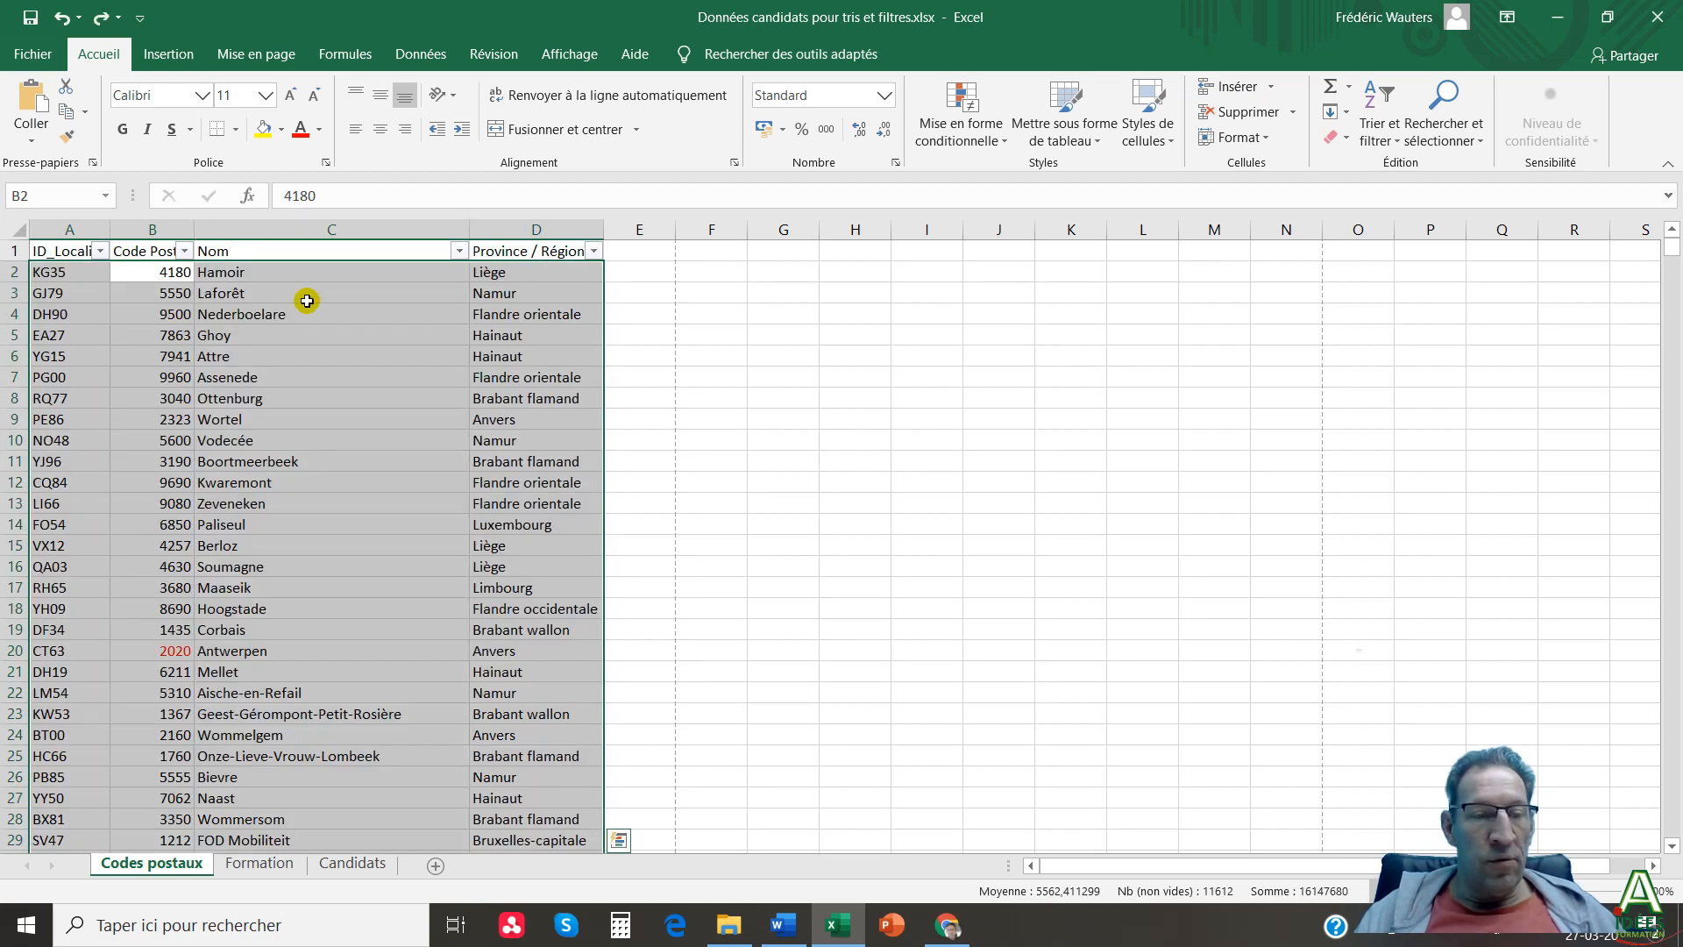
# Sort the list by the Code Postal column's yellow cell colour.
pyautogui.click(184, 265)
pyautogui.click(185, 252)
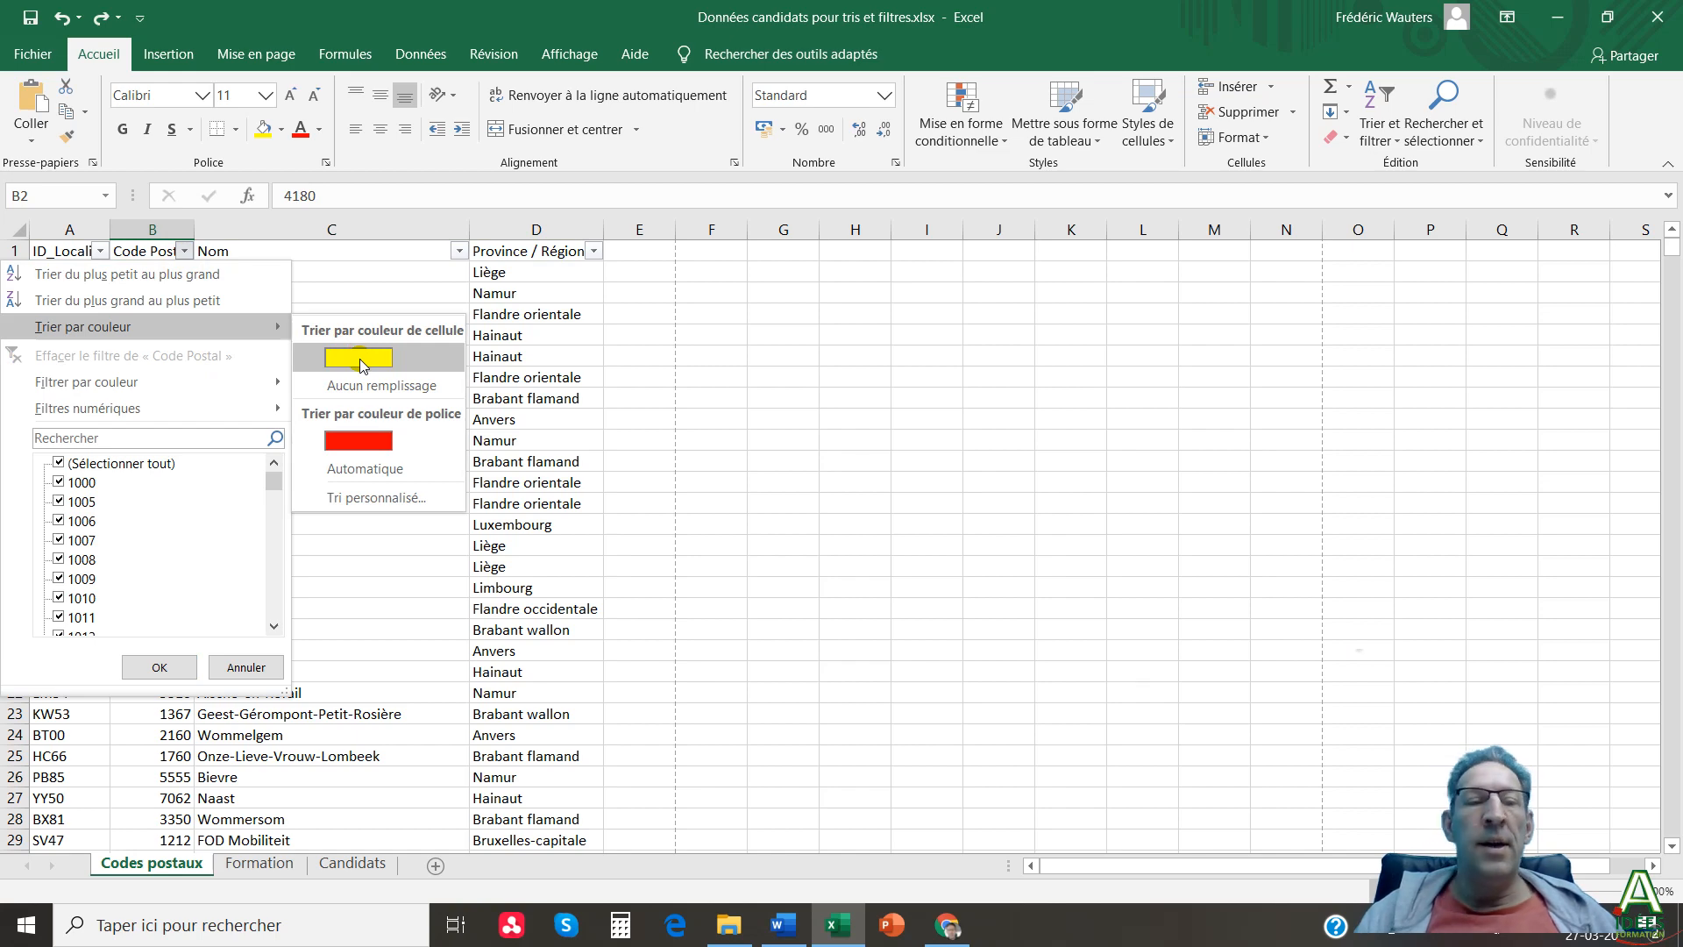
pyautogui.click(360, 359)
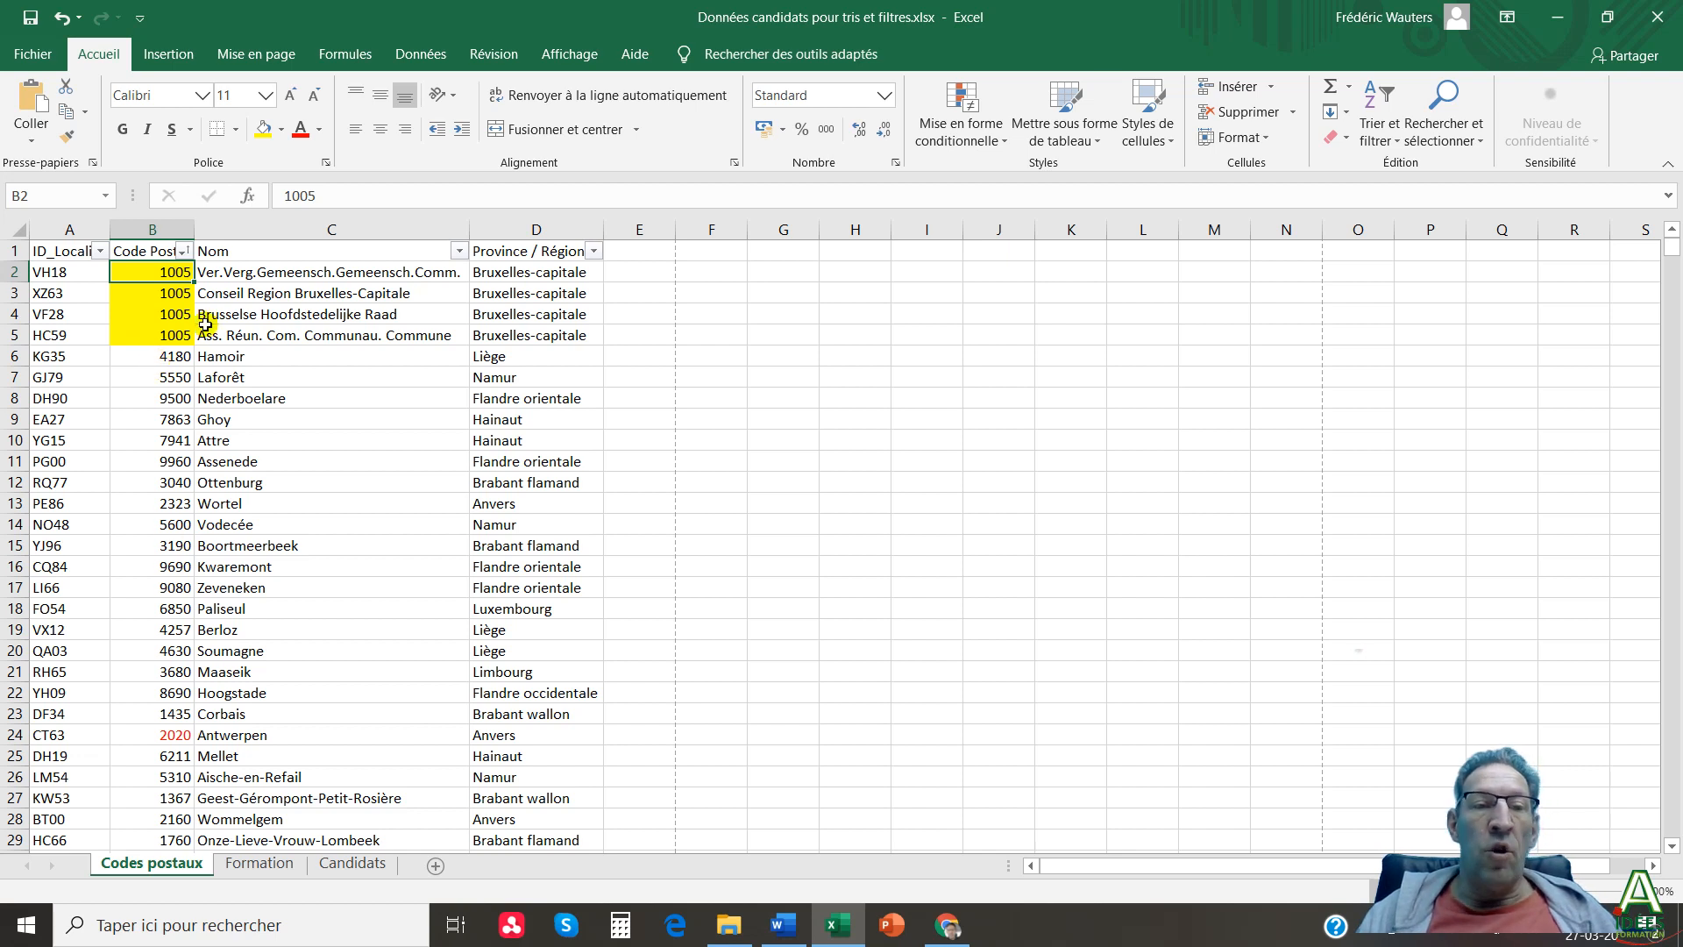
# Sort the list by the Code Postal column's red font colour, and check the order of the coloured postal codes.
pyautogui.click(183, 251)
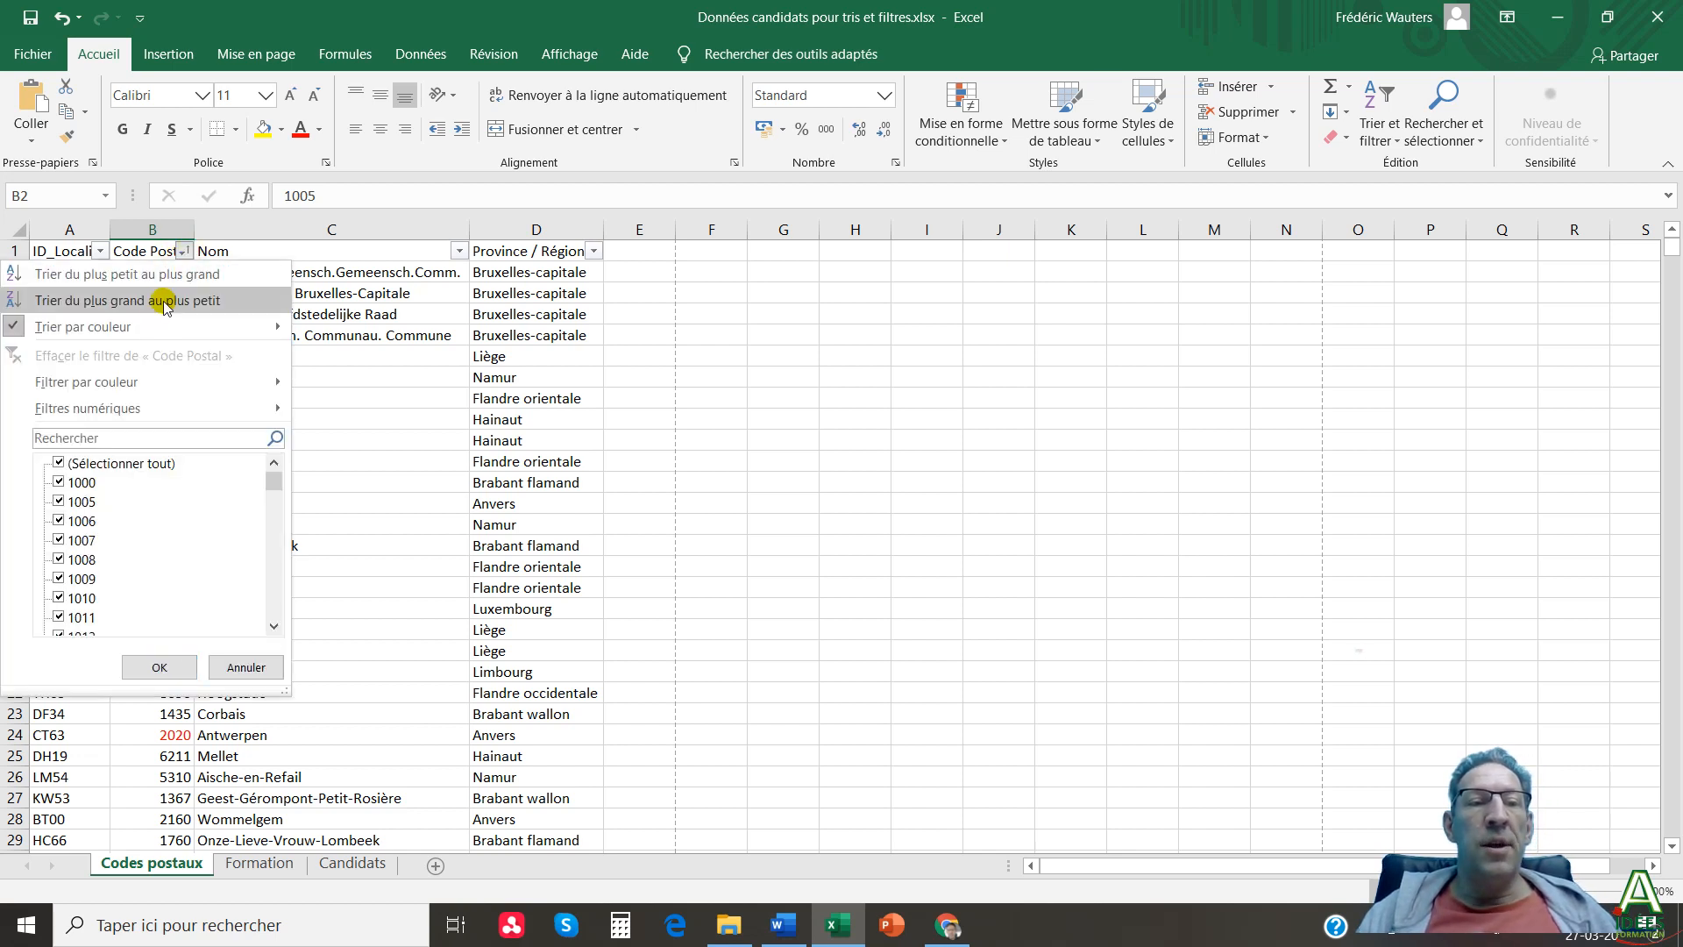
pyautogui.moveTo(246, 327)
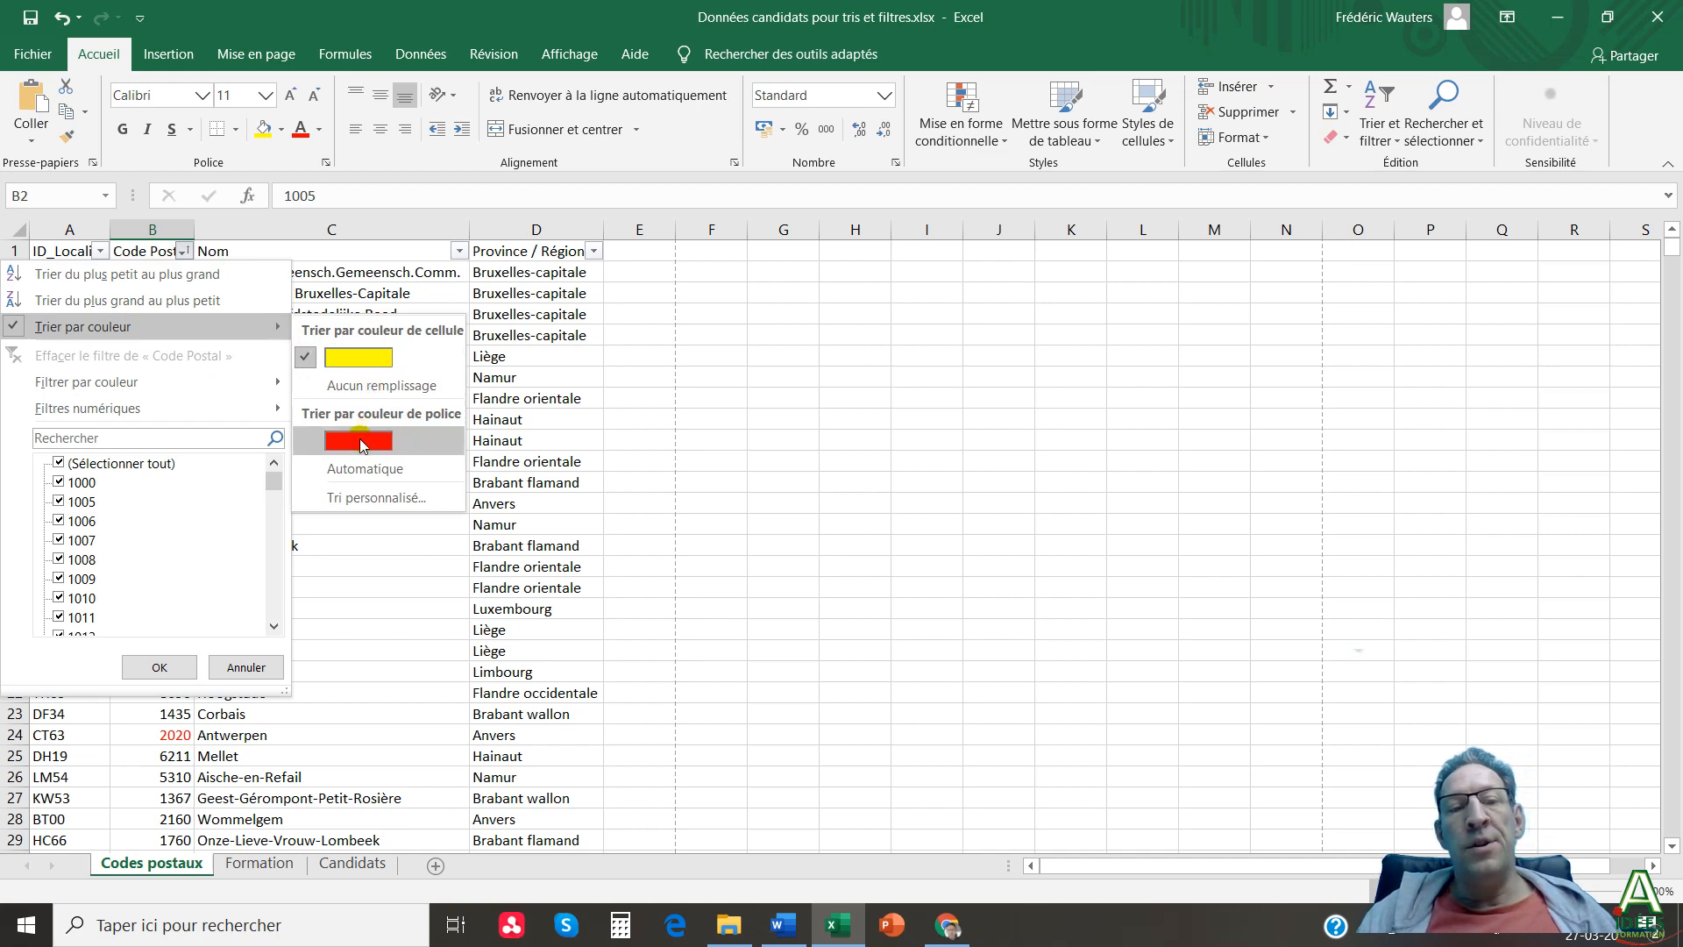
pyautogui.click(359, 440)
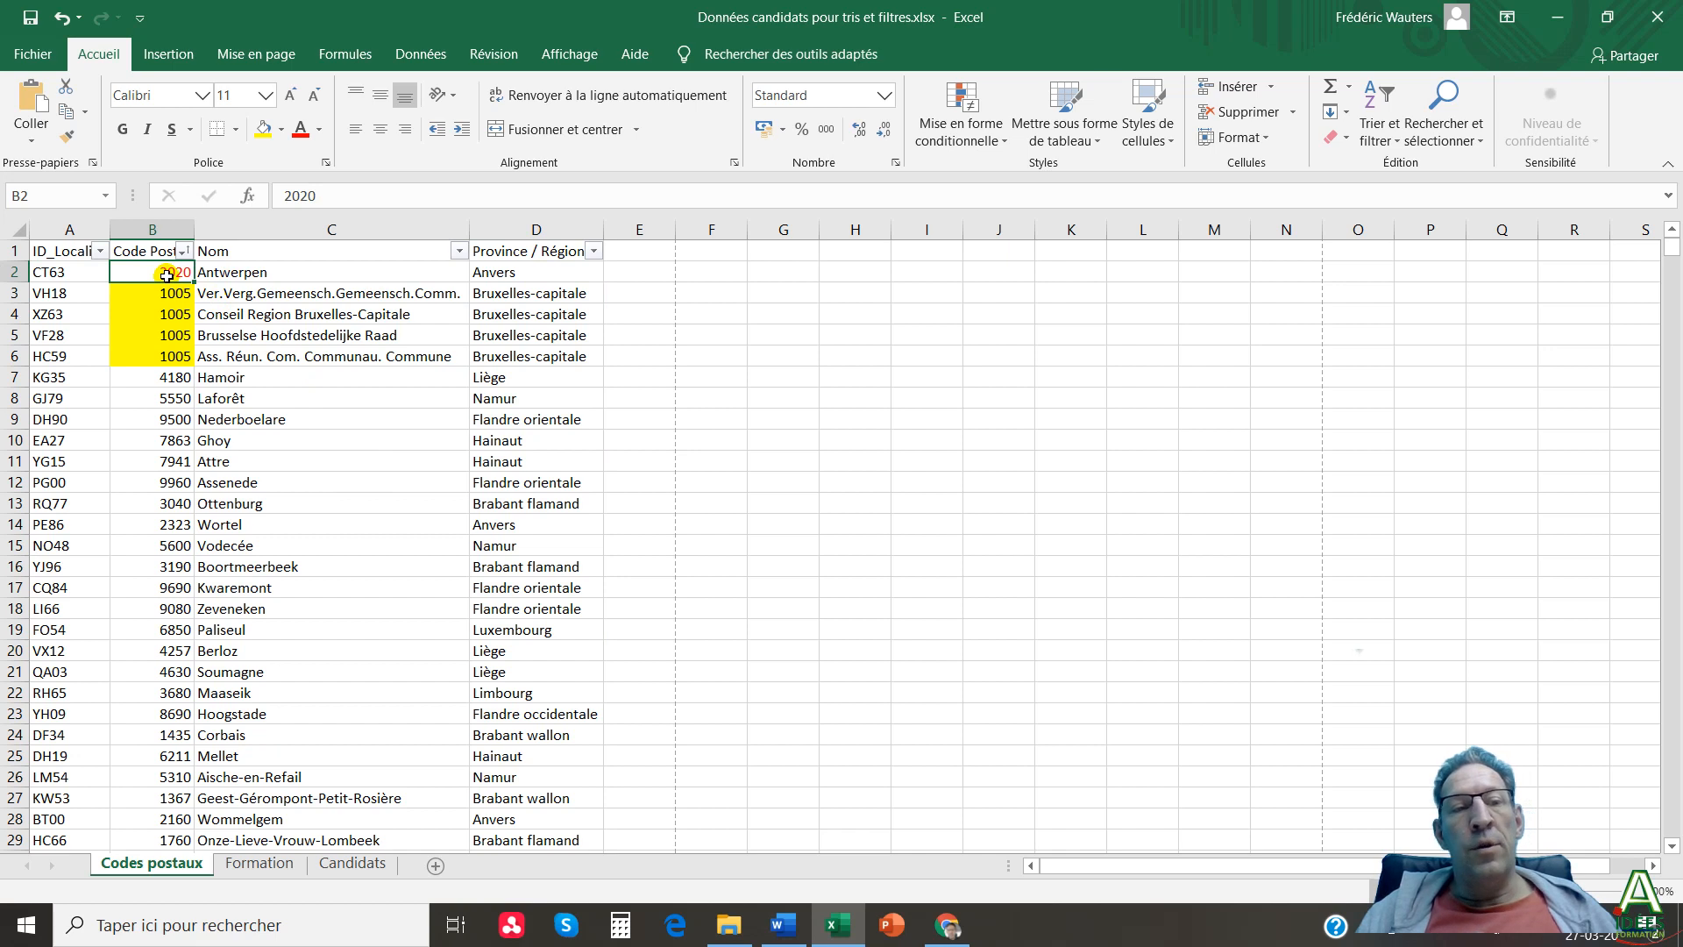
pyautogui.moveTo(158, 293); pyautogui.dragTo(157, 356)
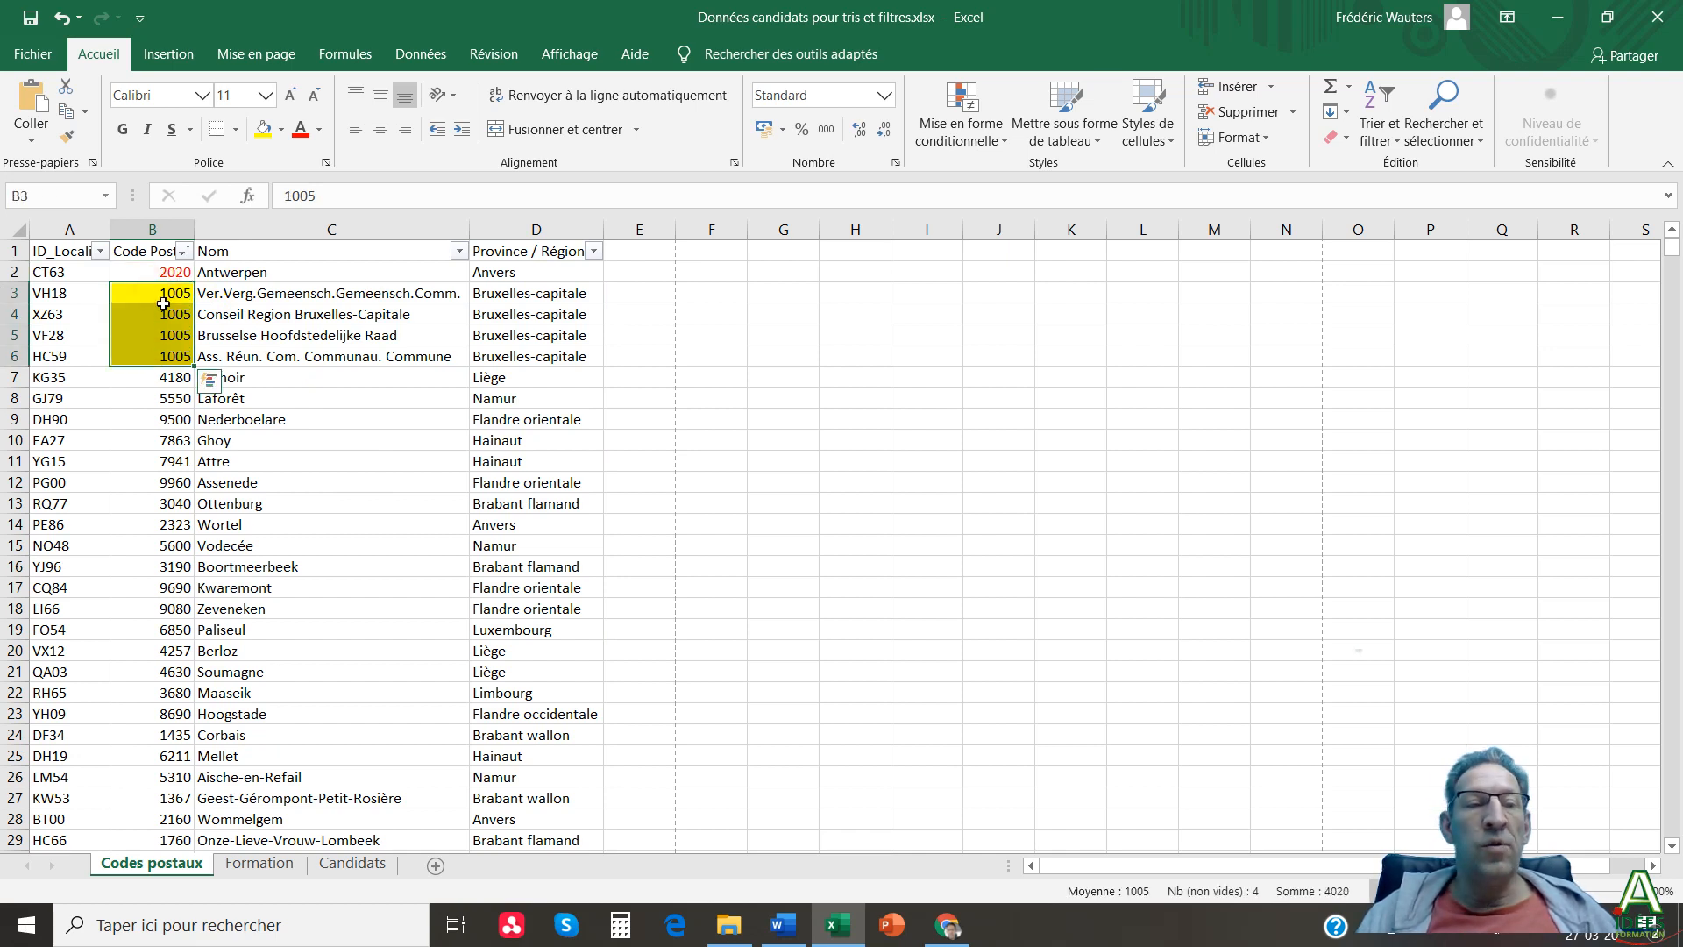
pyautogui.click(131, 379)
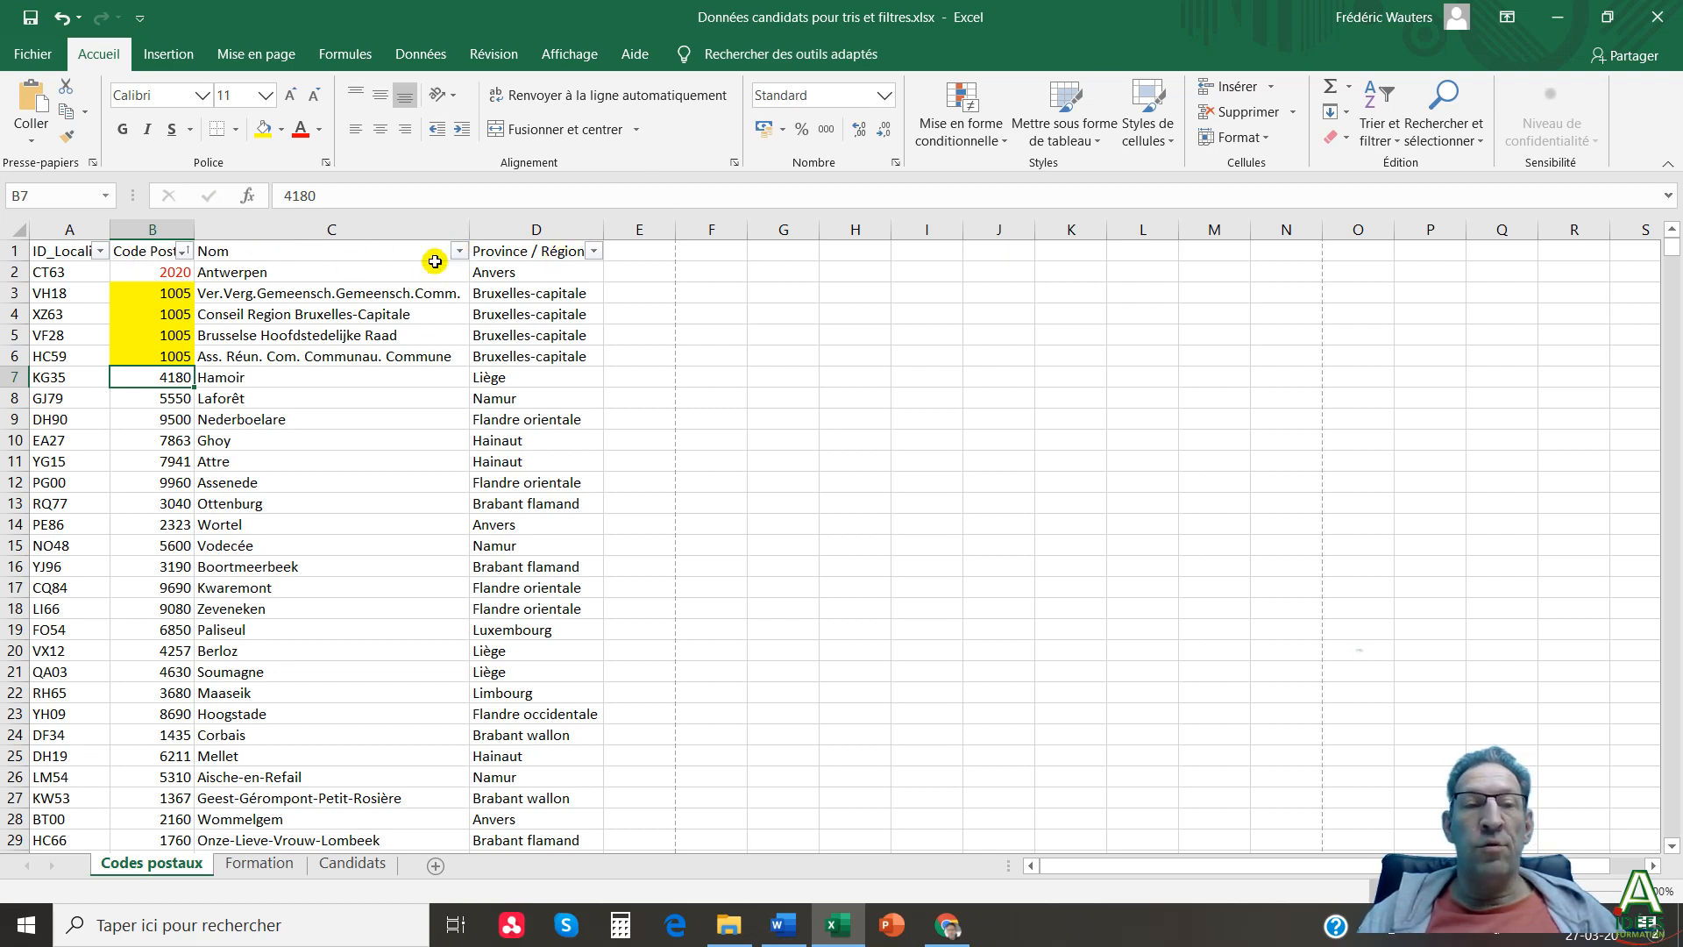
# Filter the Code Postal column by yellow cell colour, and go through the filtered rows.
pyautogui.click(183, 251)
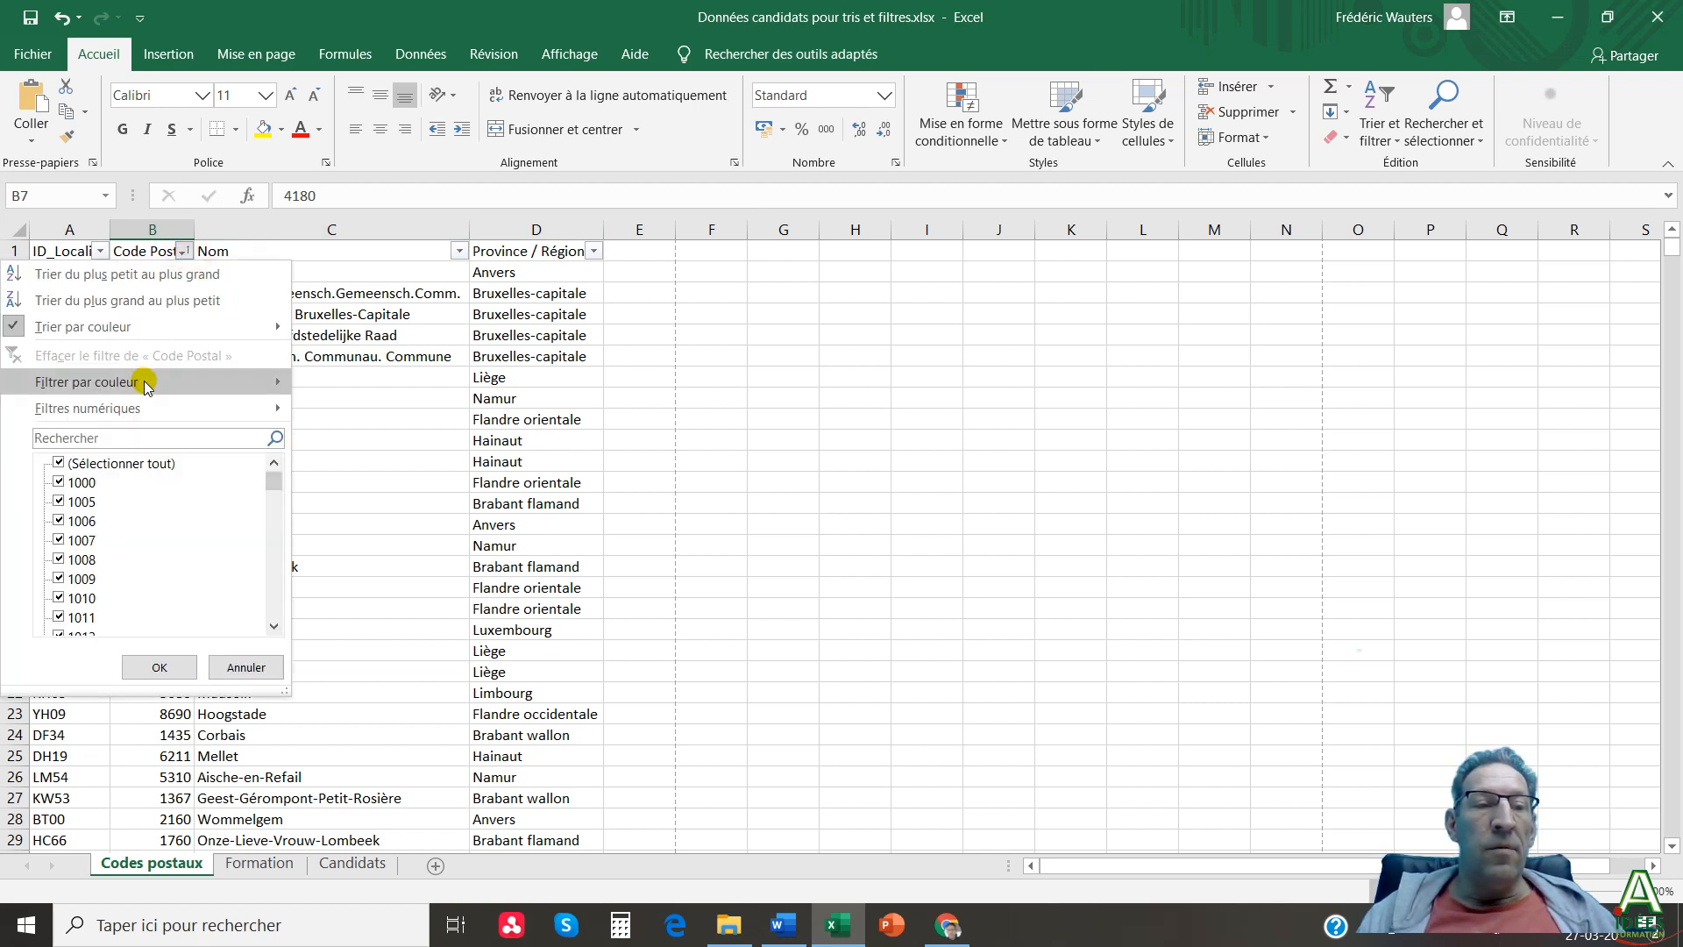
pyautogui.moveTo(145, 384)
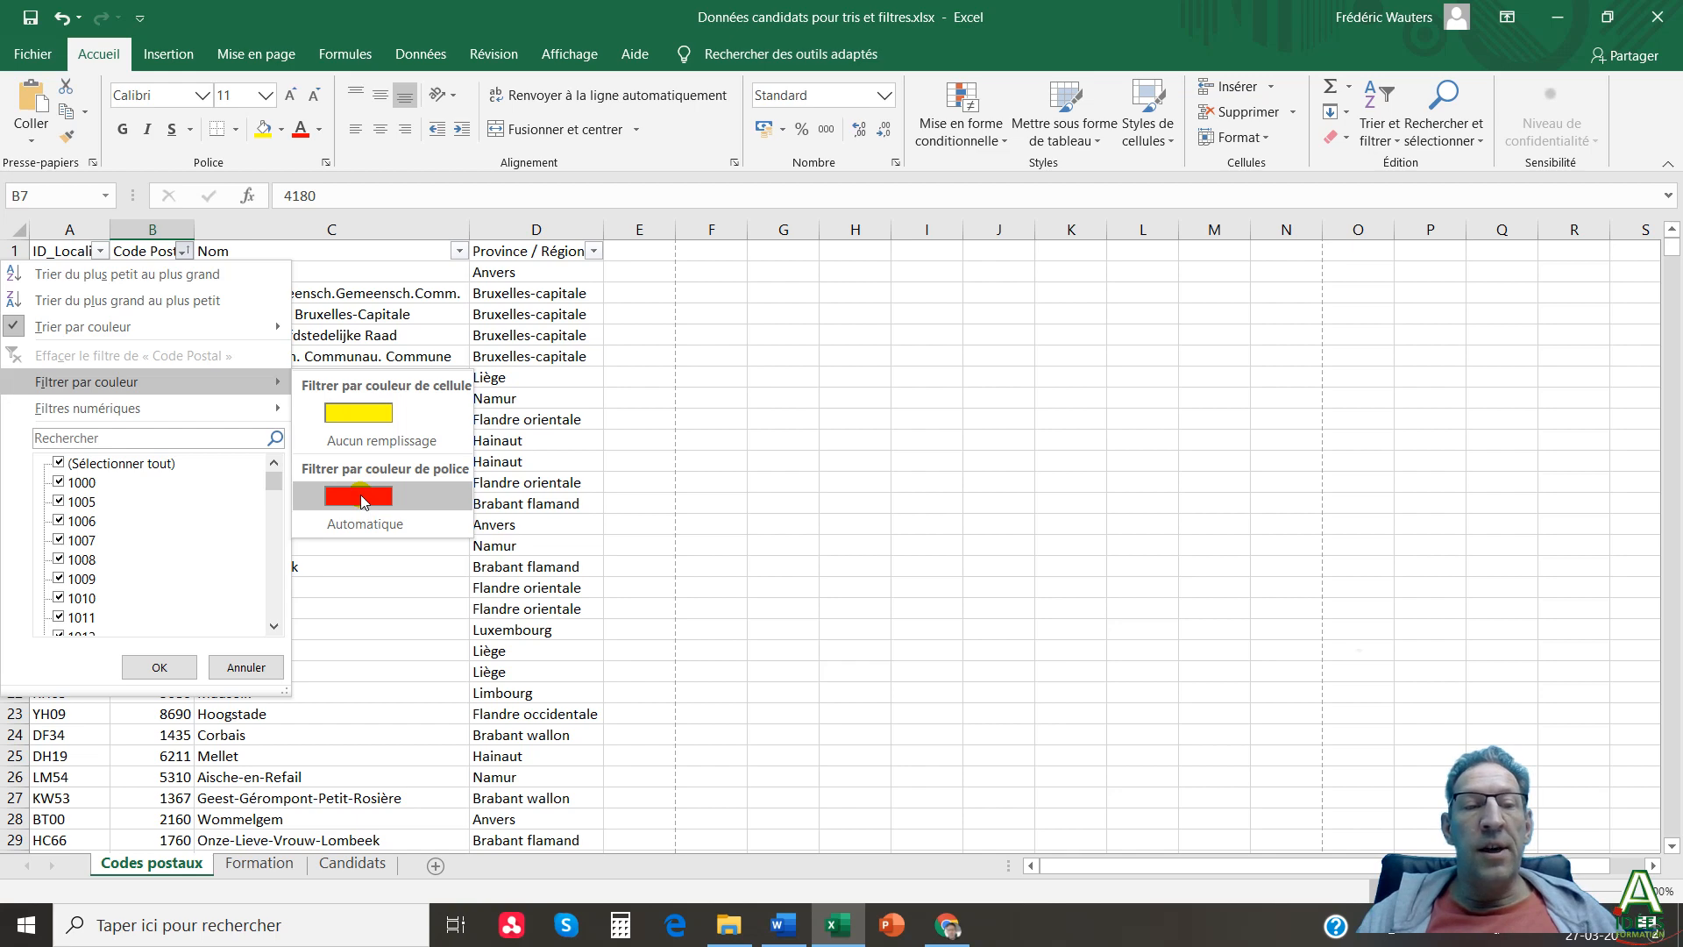
pyautogui.click(358, 413)
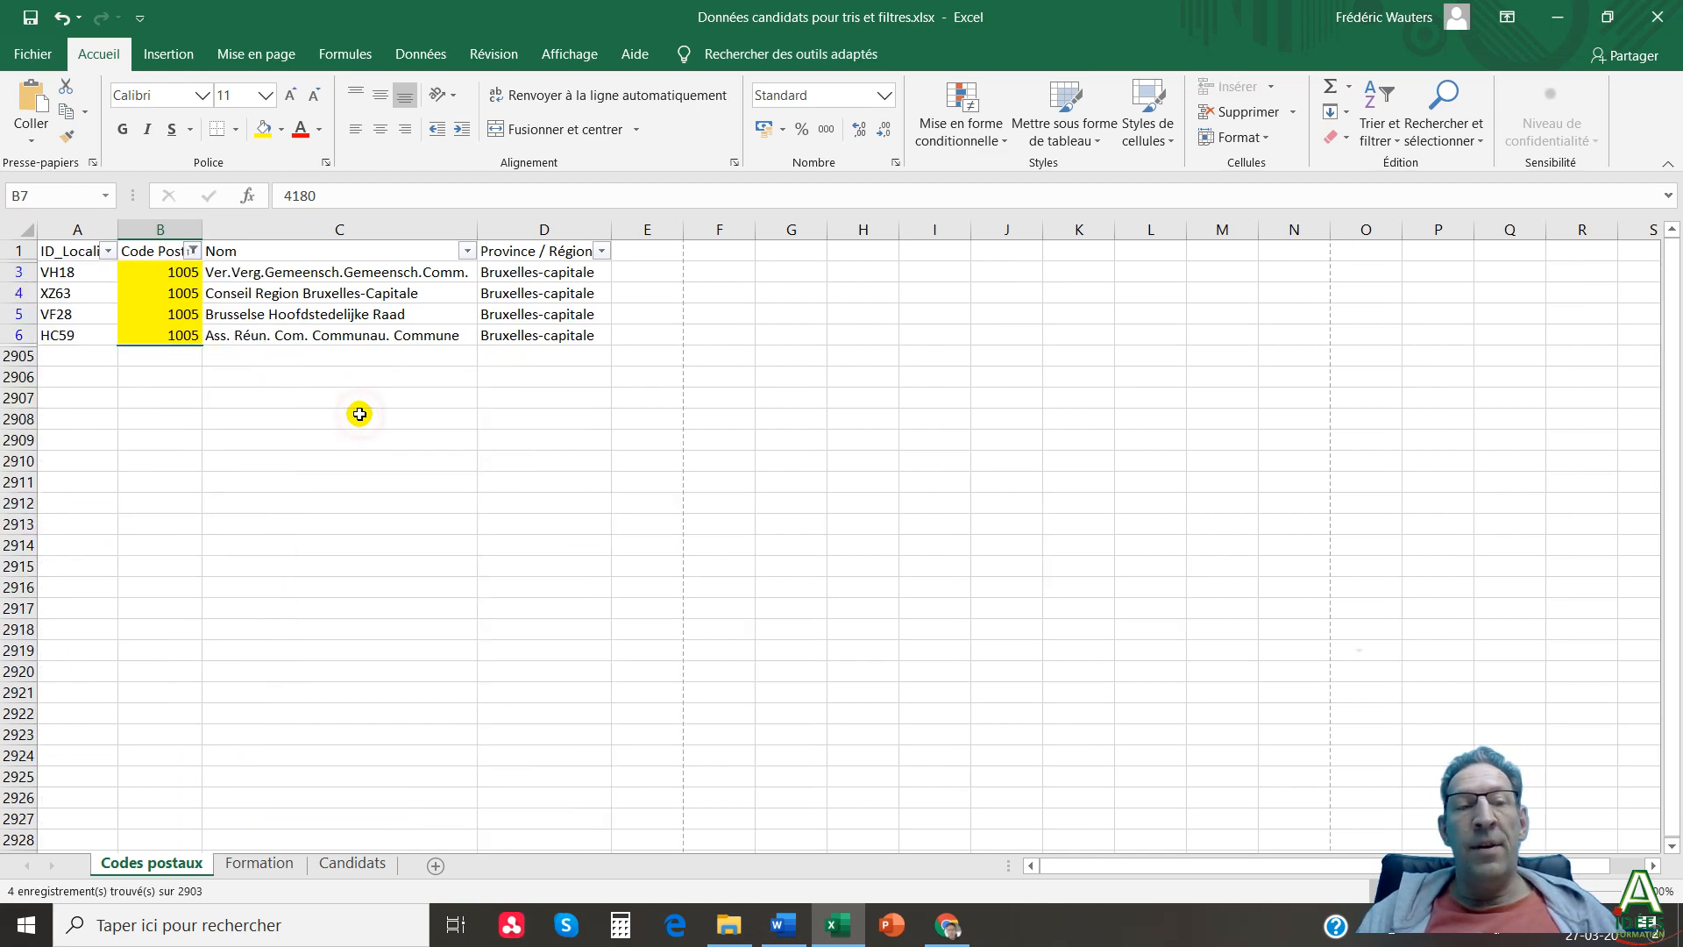
pyautogui.click(155, 271)
pyautogui.click(169, 298)
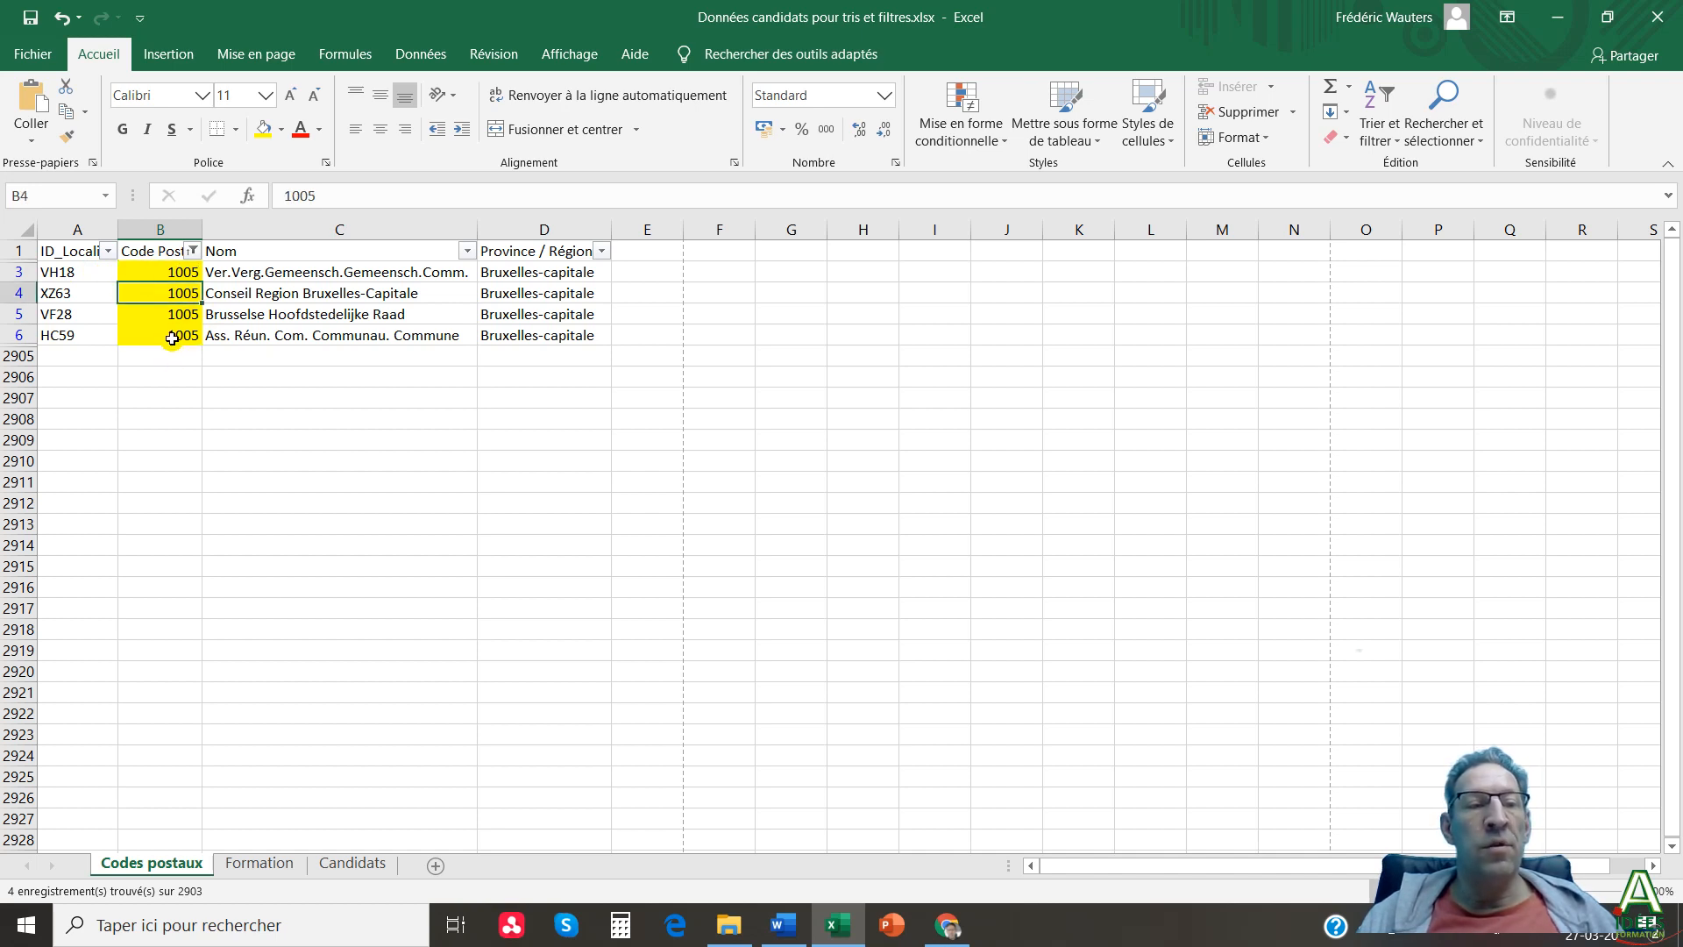
pyautogui.click(172, 338)
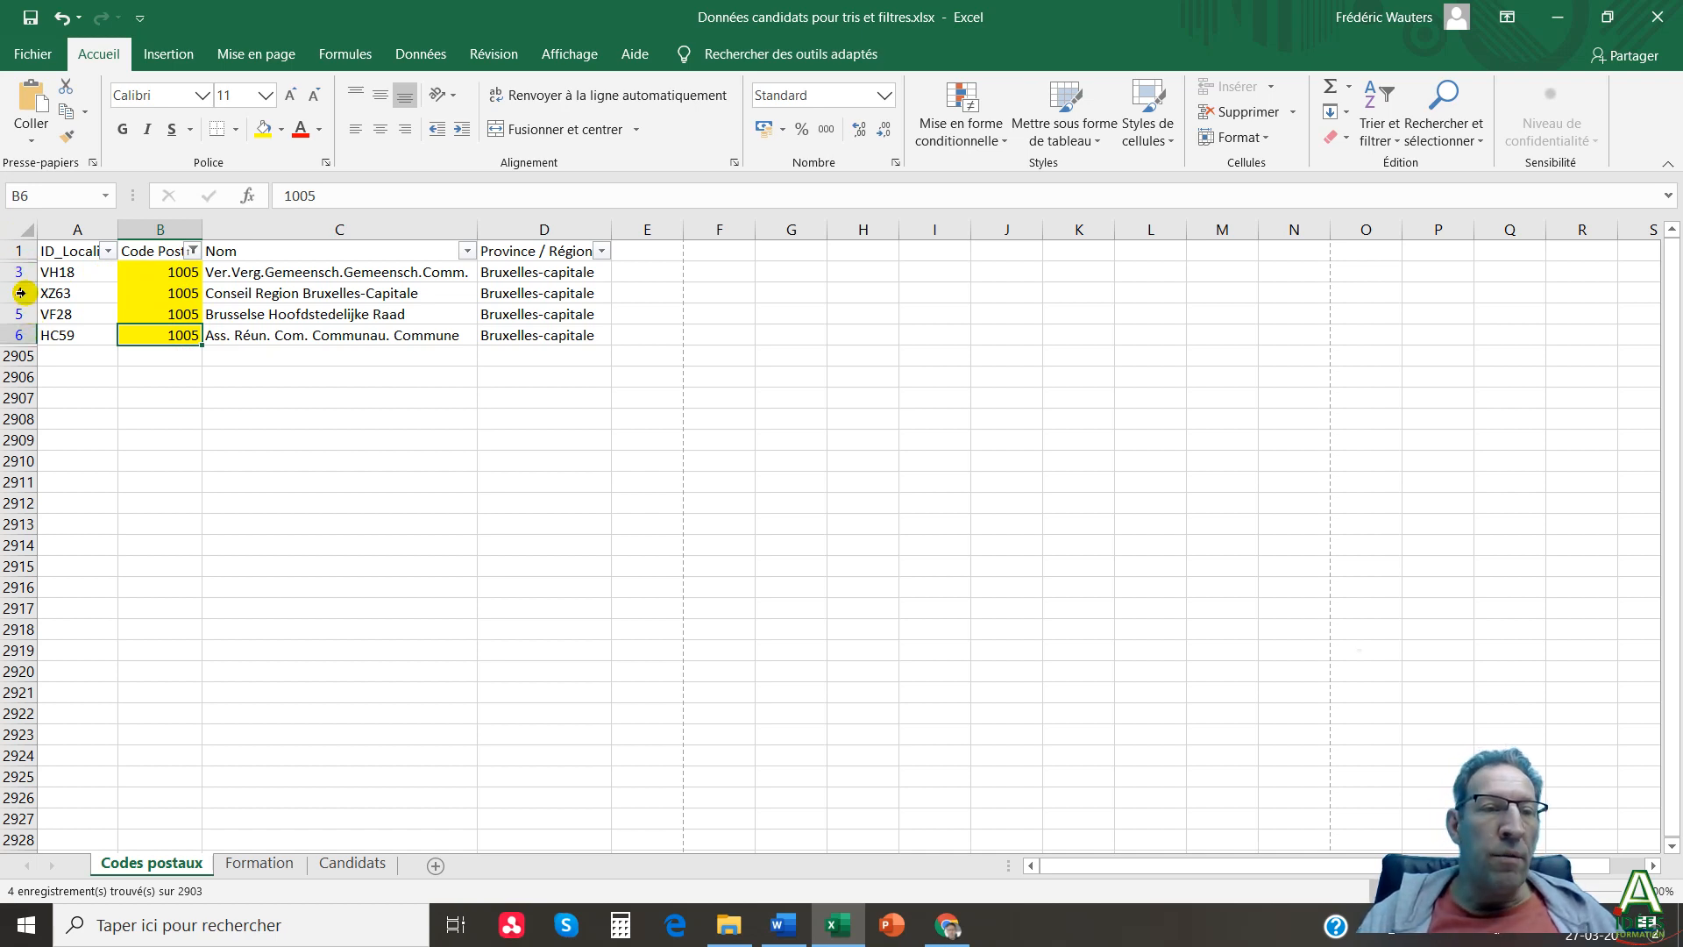
# Filter the Code Postal column by red font colour instead, and reapply the sort by red font colour.
pyautogui.click(193, 252)
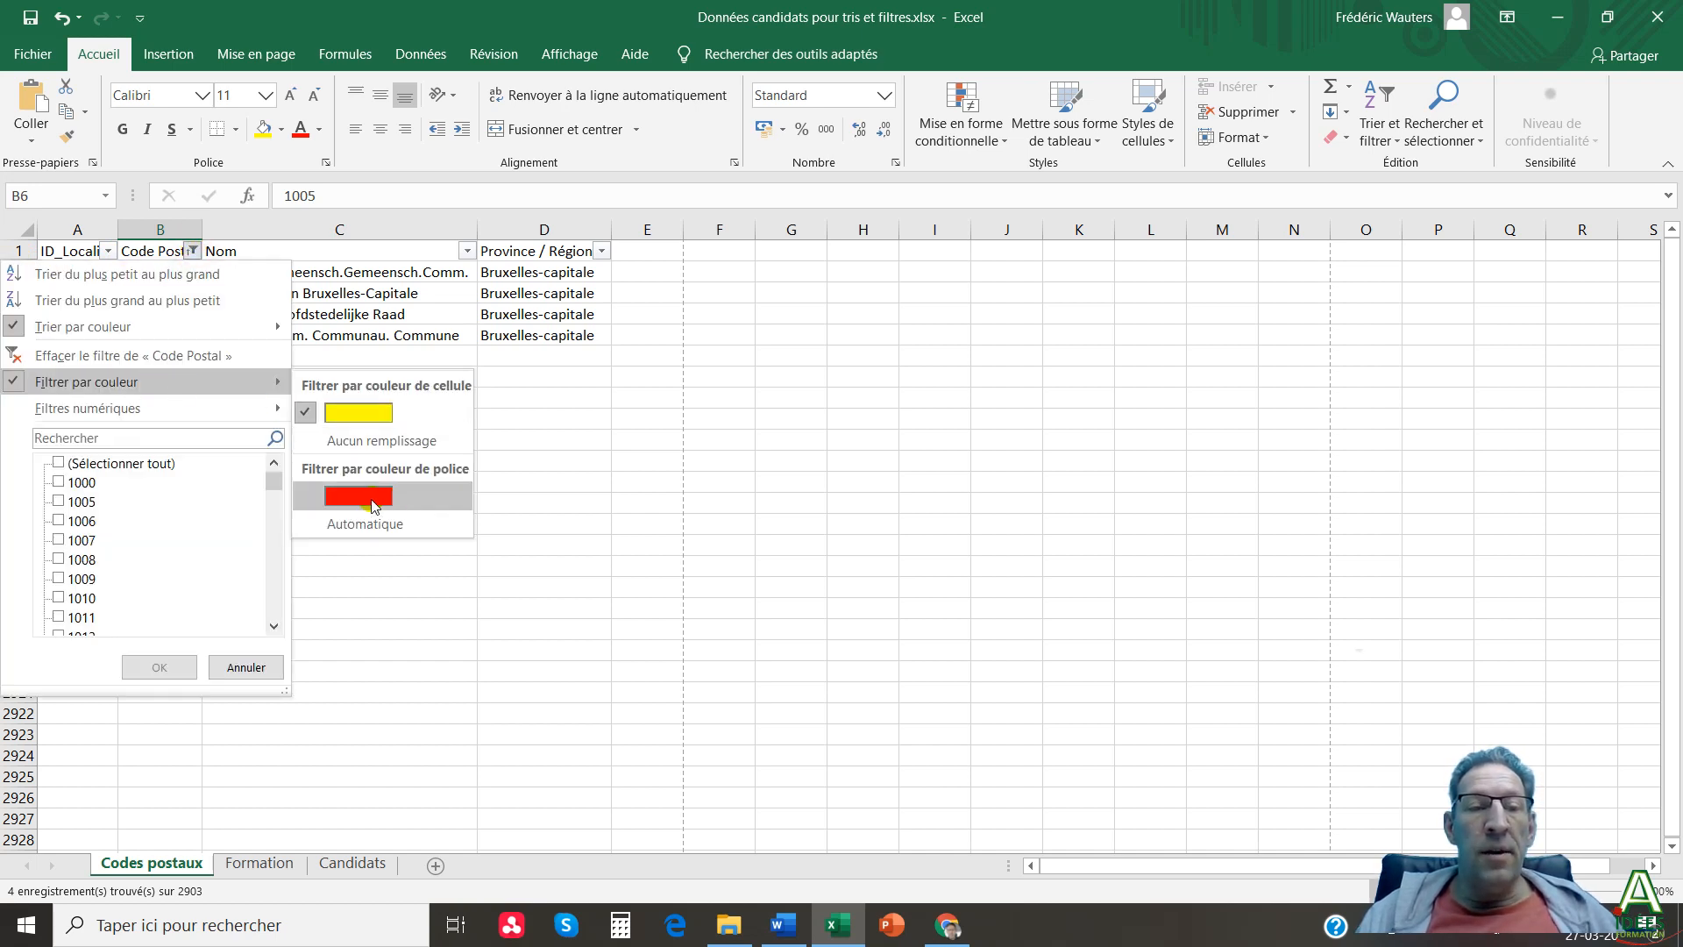
pyautogui.click(372, 503)
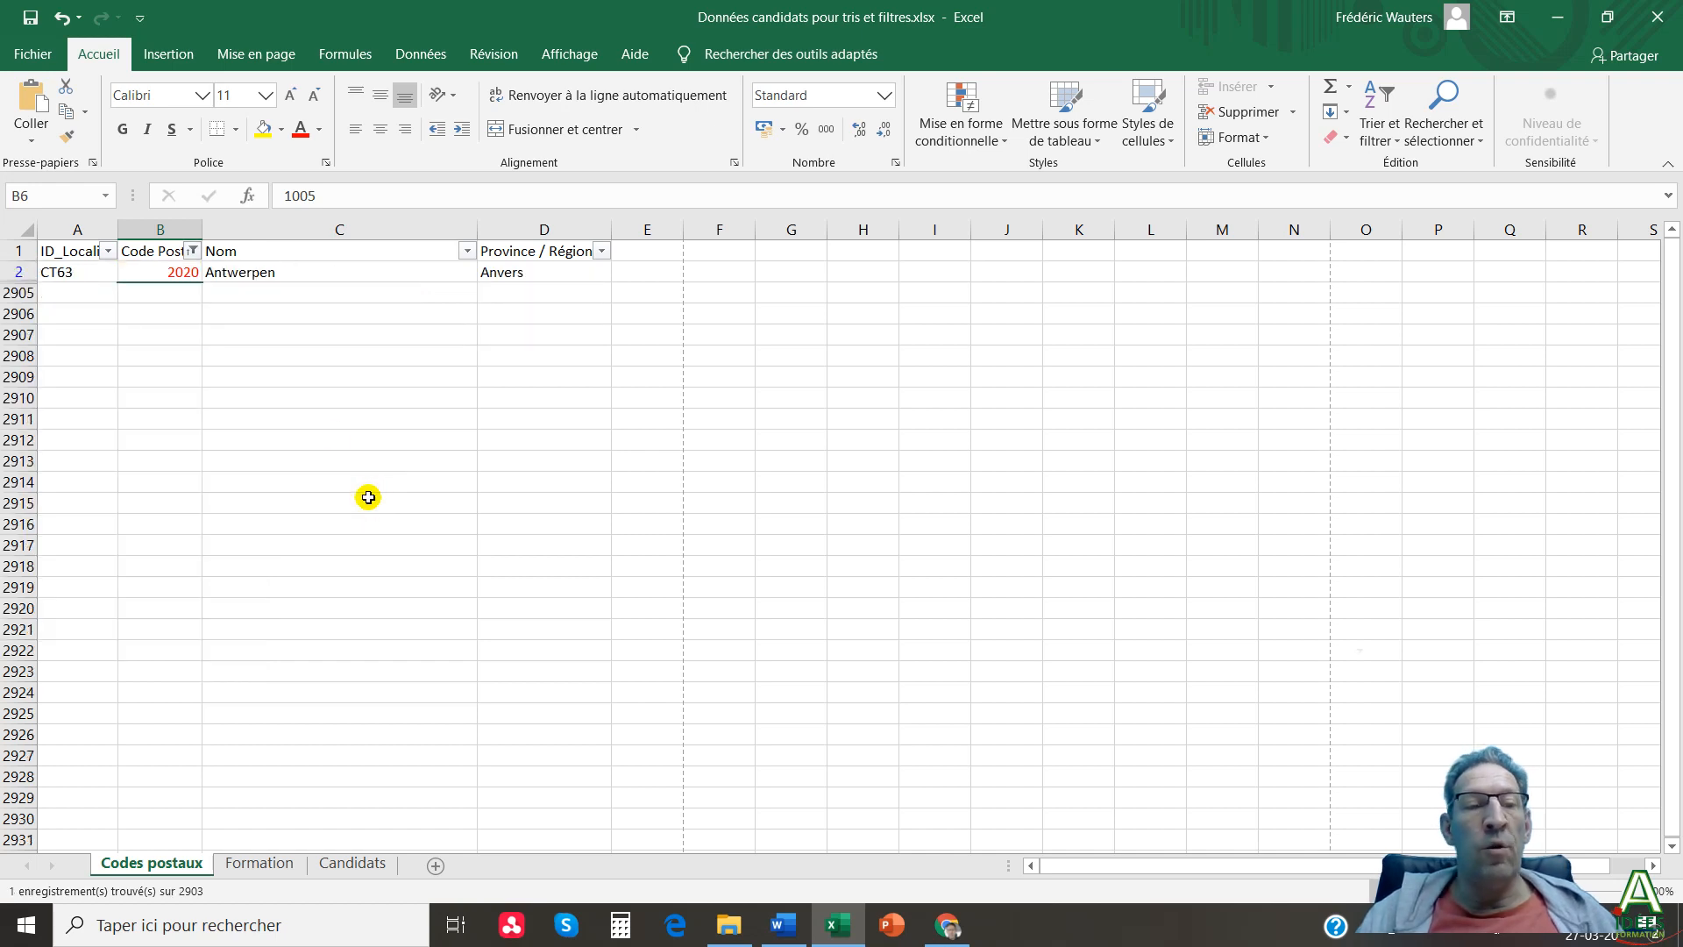
pyautogui.click(194, 253)
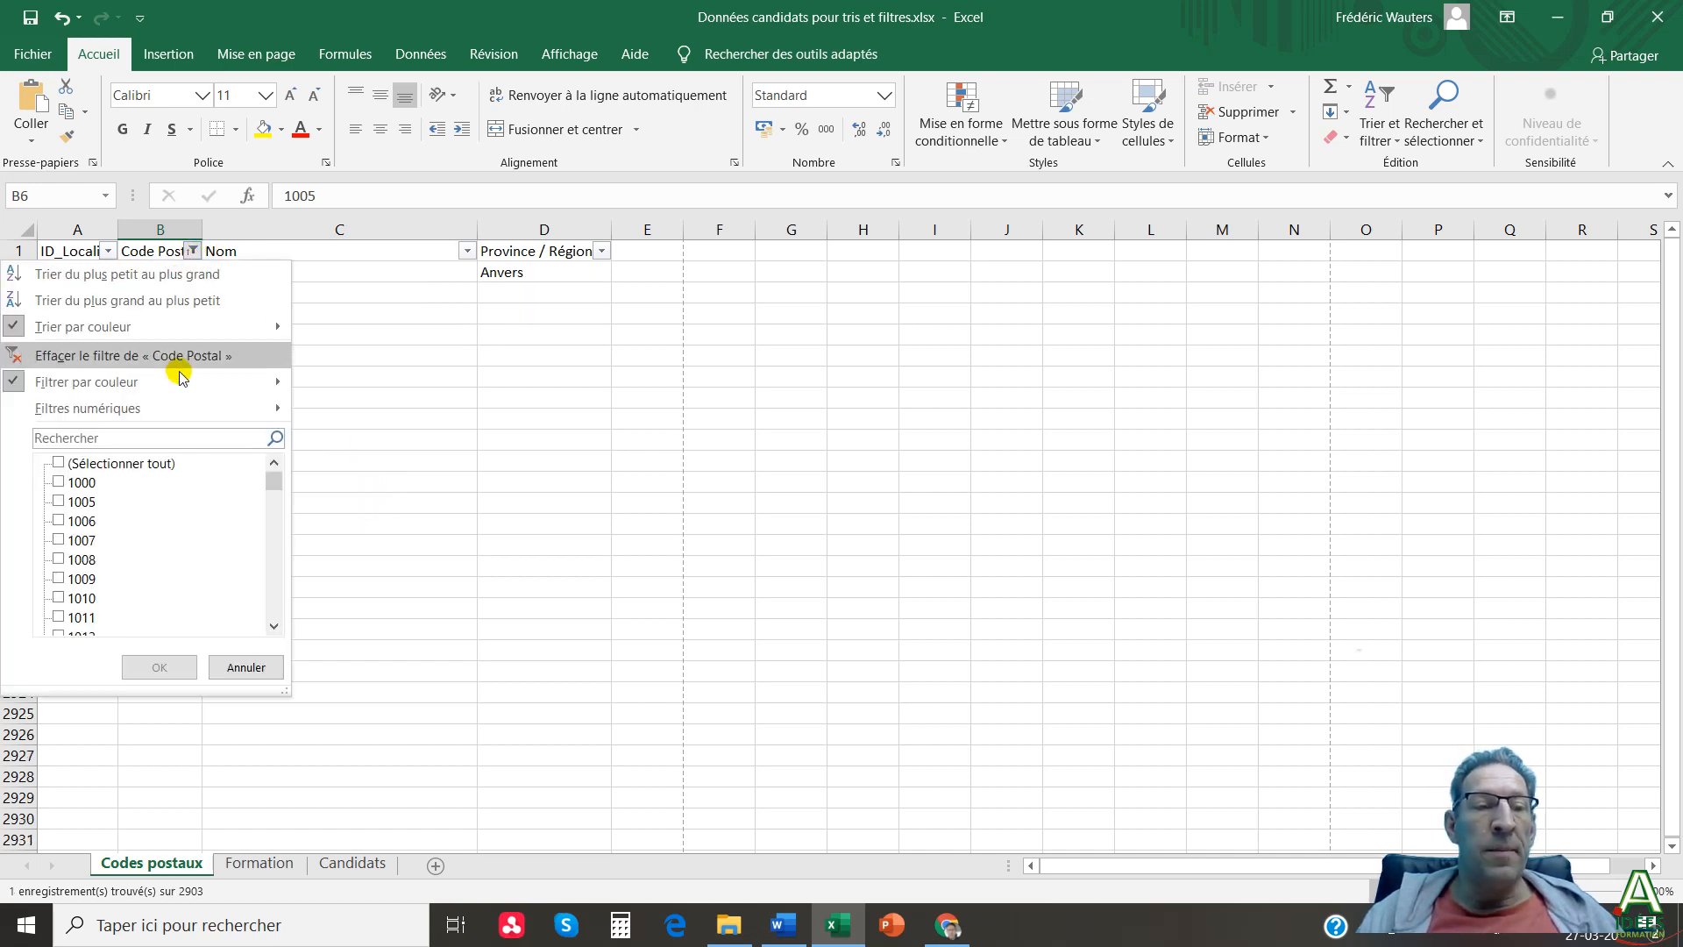
pyautogui.moveTo(163, 412)
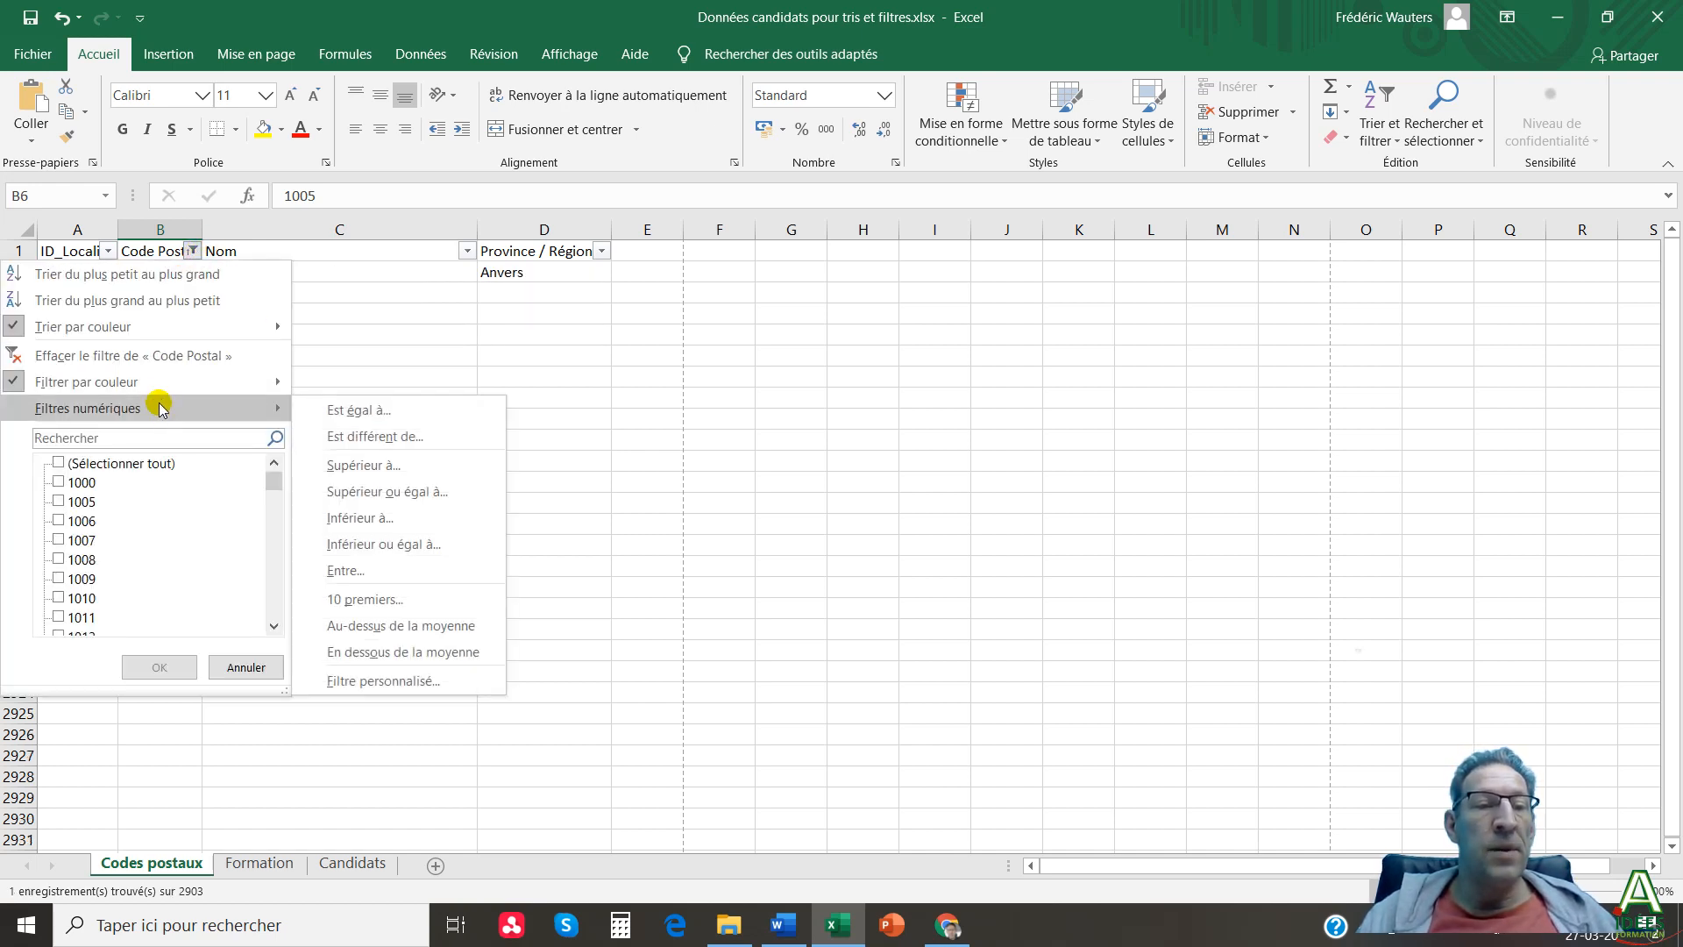
pyautogui.moveTo(168, 330)
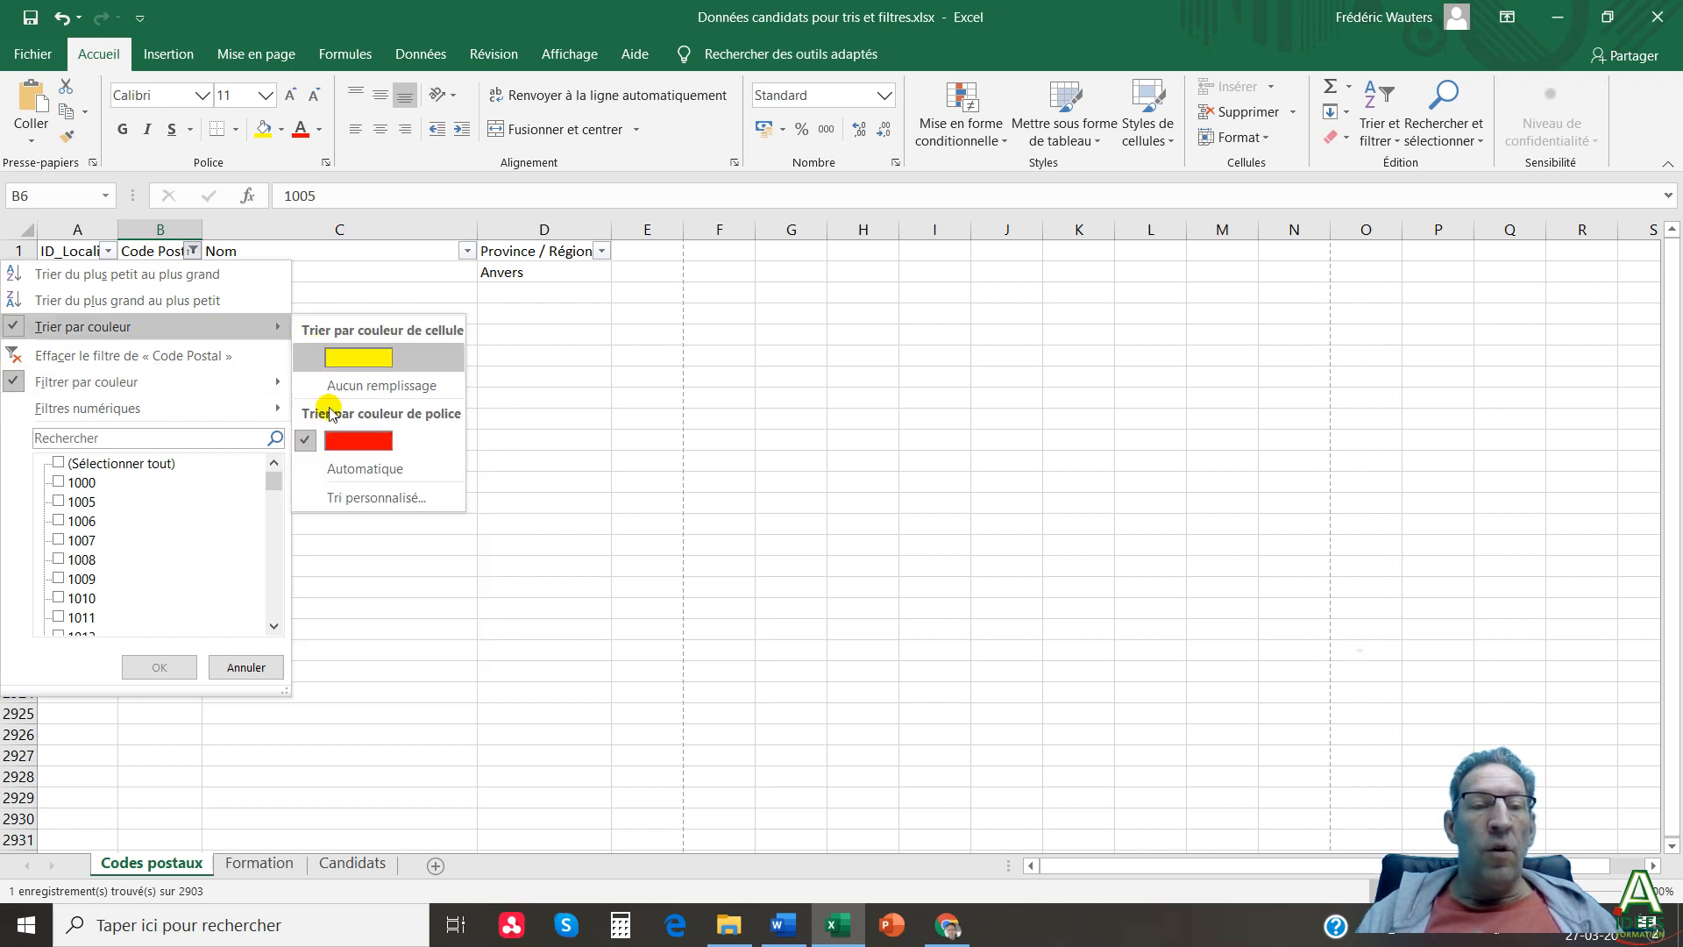
pyautogui.click(308, 440)
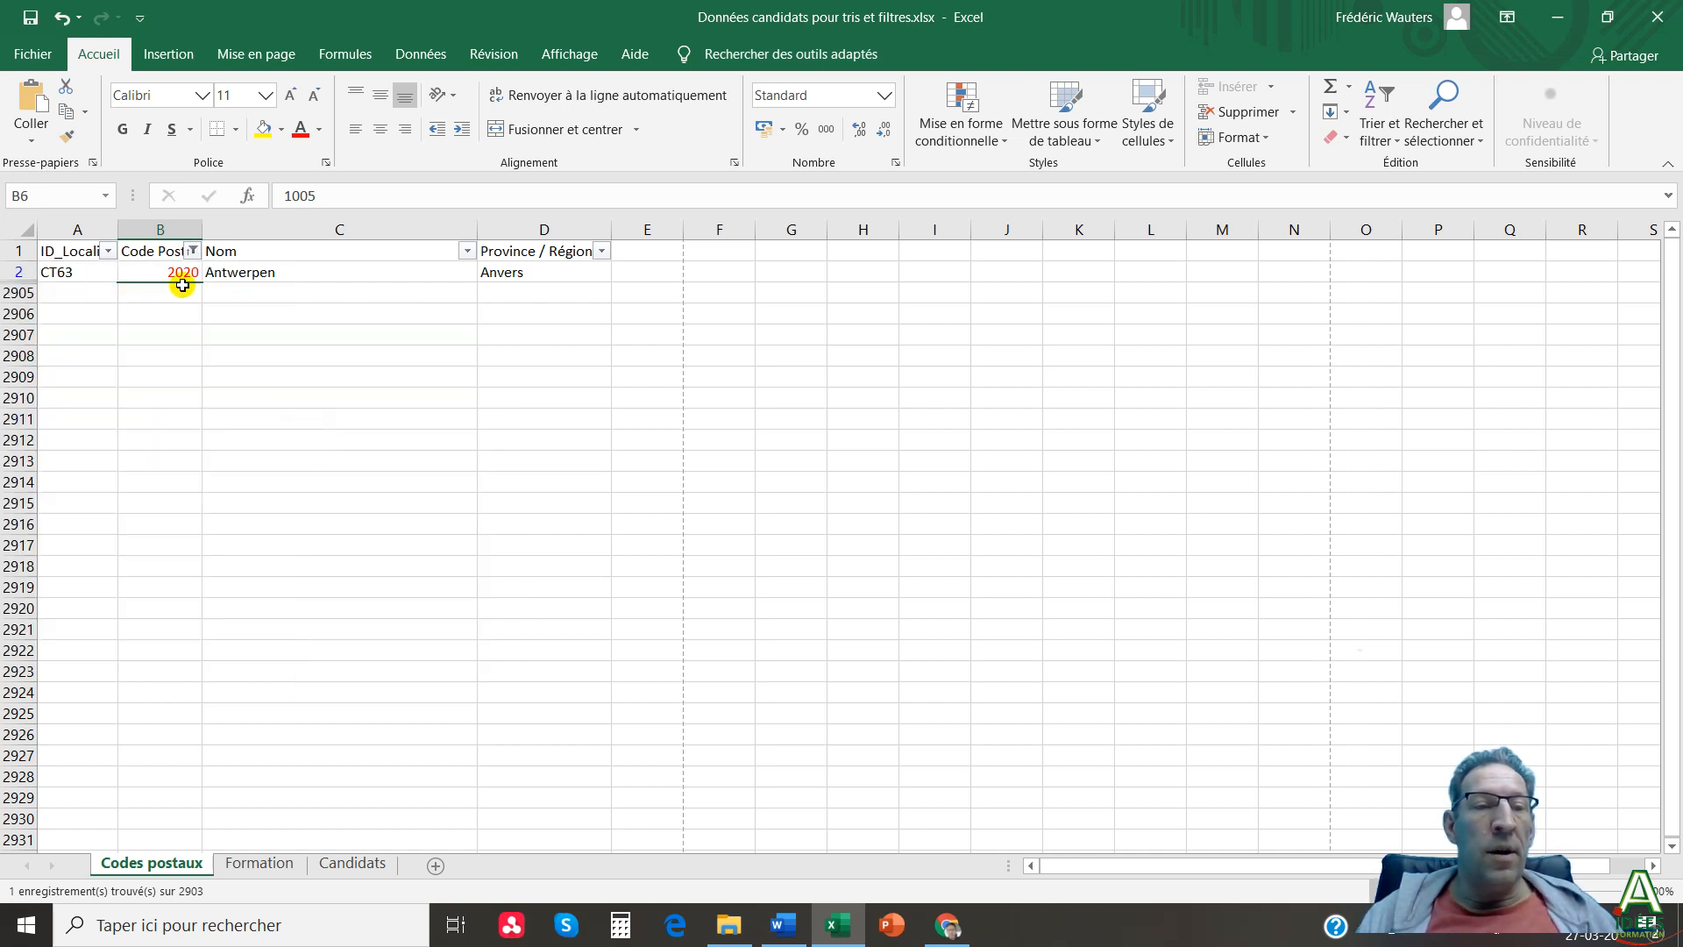
# Sort the filtered Code Postal column from smallest to largest, and clear the column's colour filter.
pyautogui.click(193, 251)
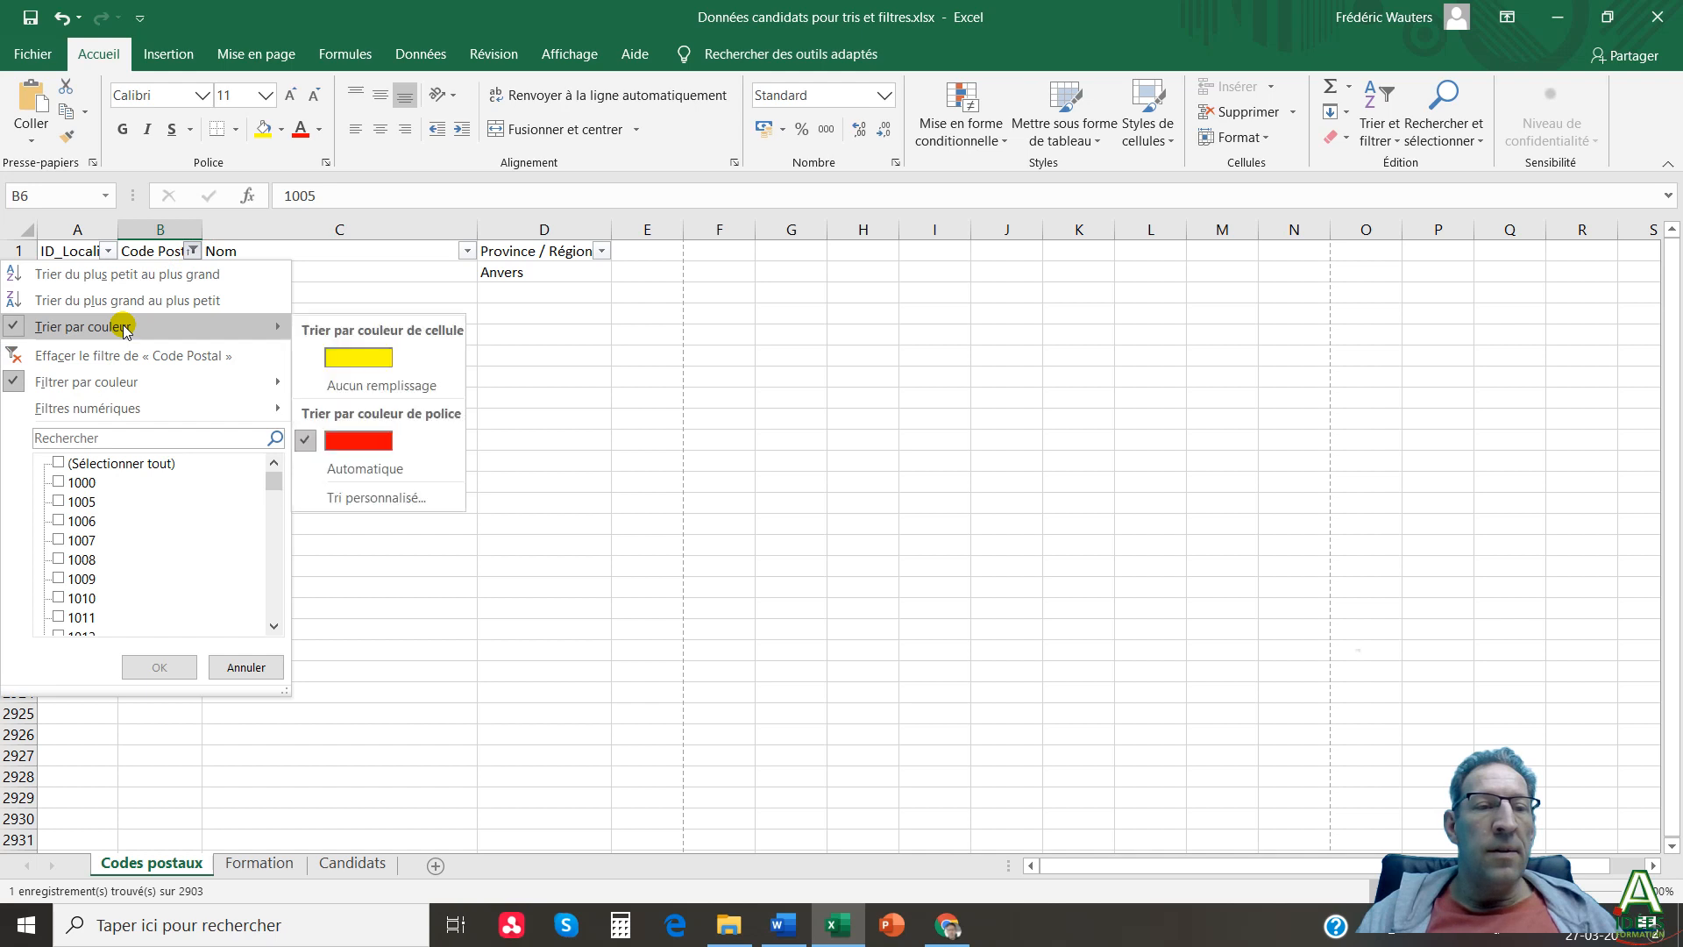
pyautogui.click(122, 273)
pyautogui.click(193, 252)
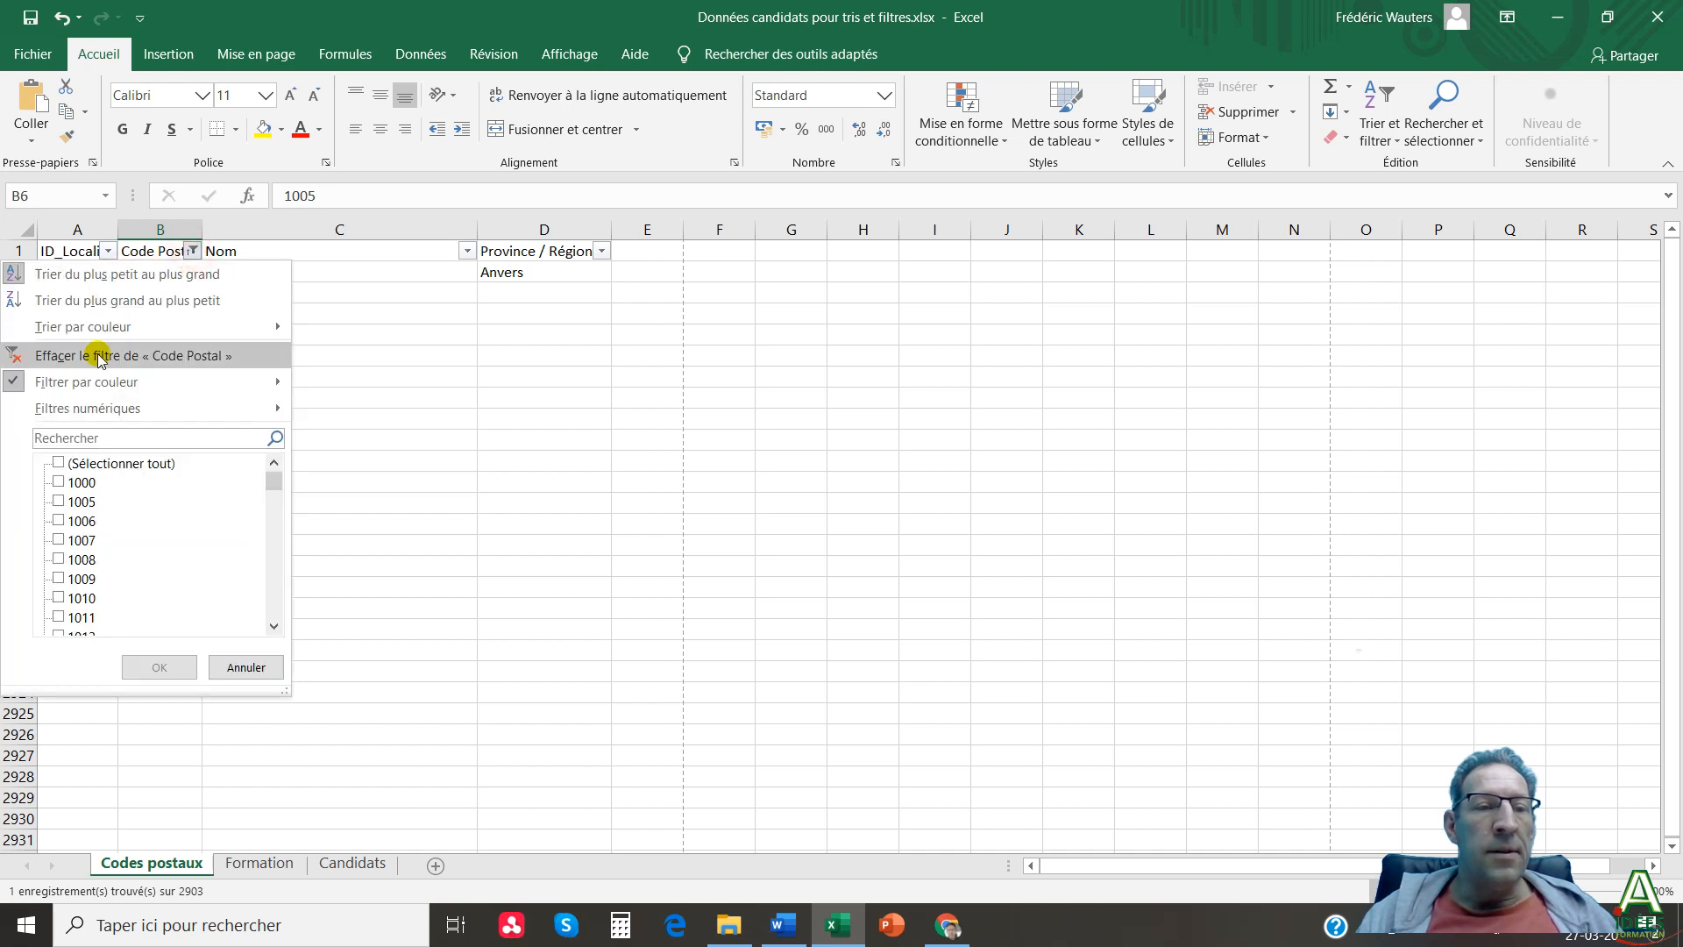
pyautogui.moveTo(93, 381)
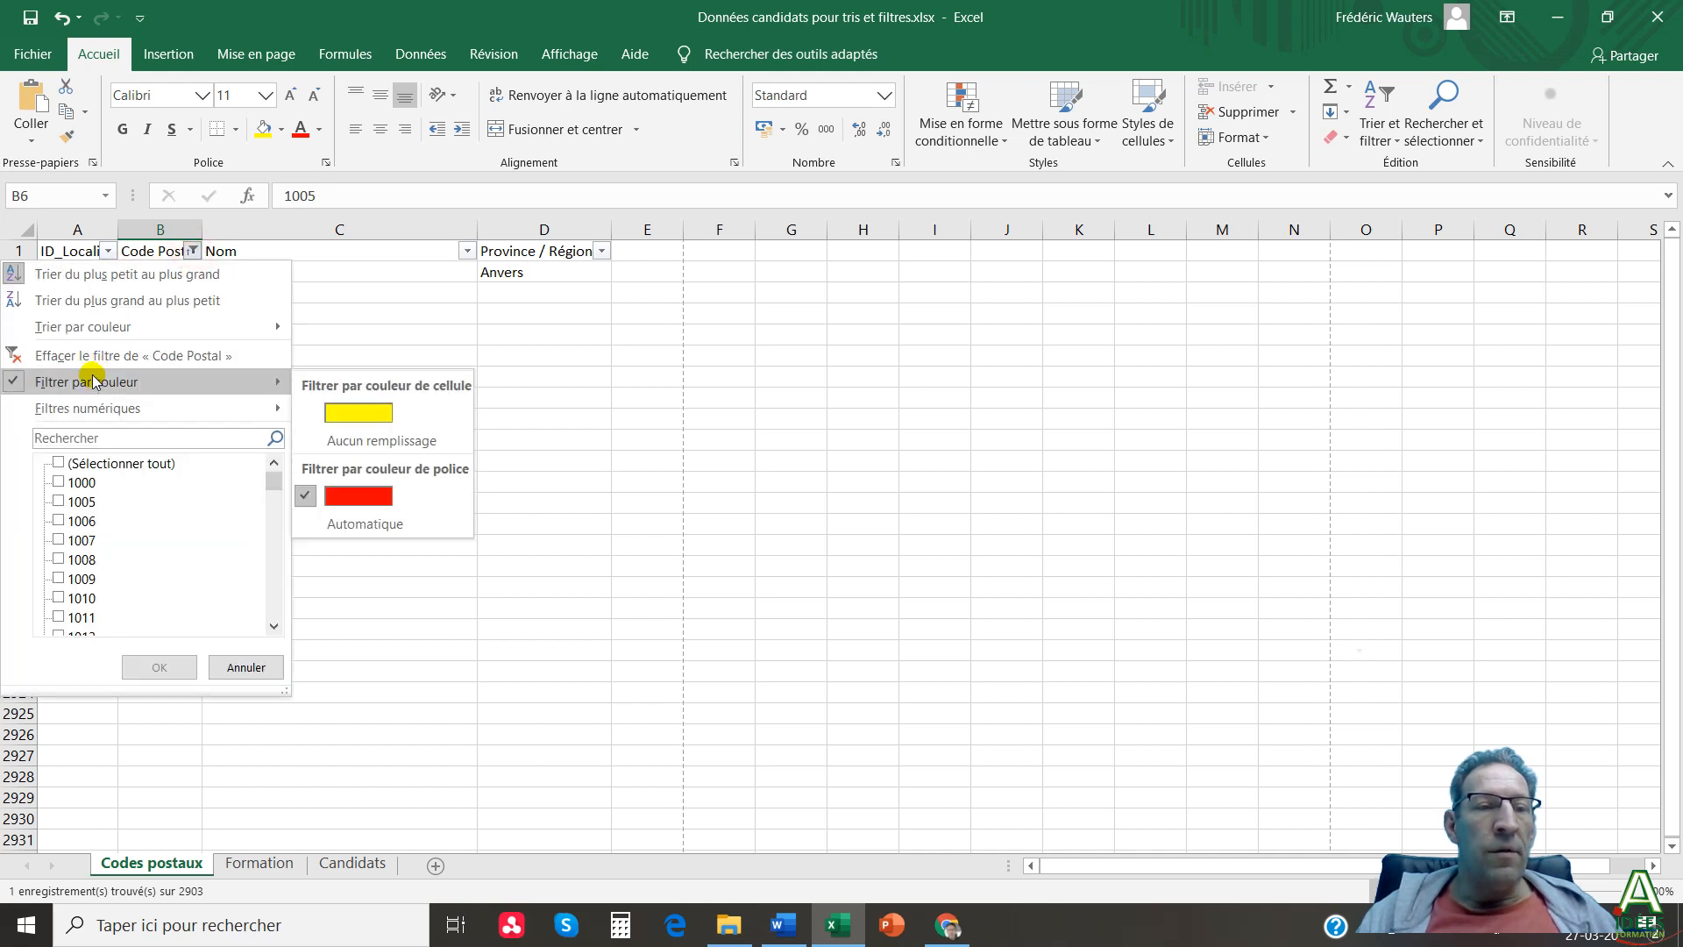
pyautogui.click(92, 355)
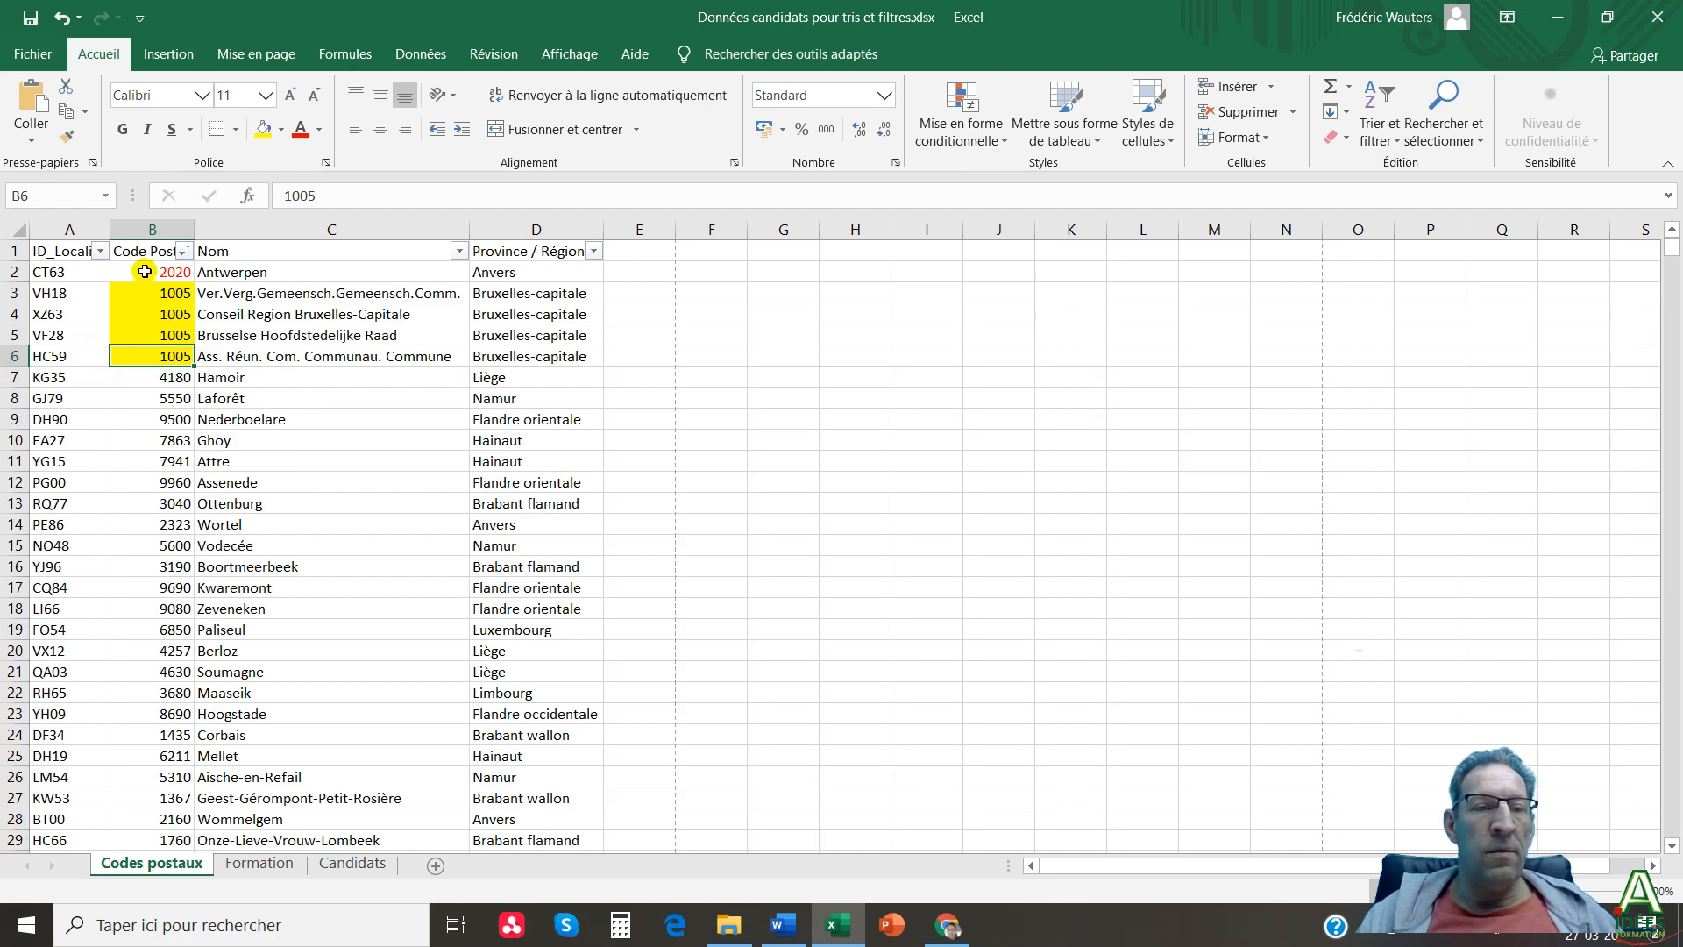
pyautogui.click(146, 405)
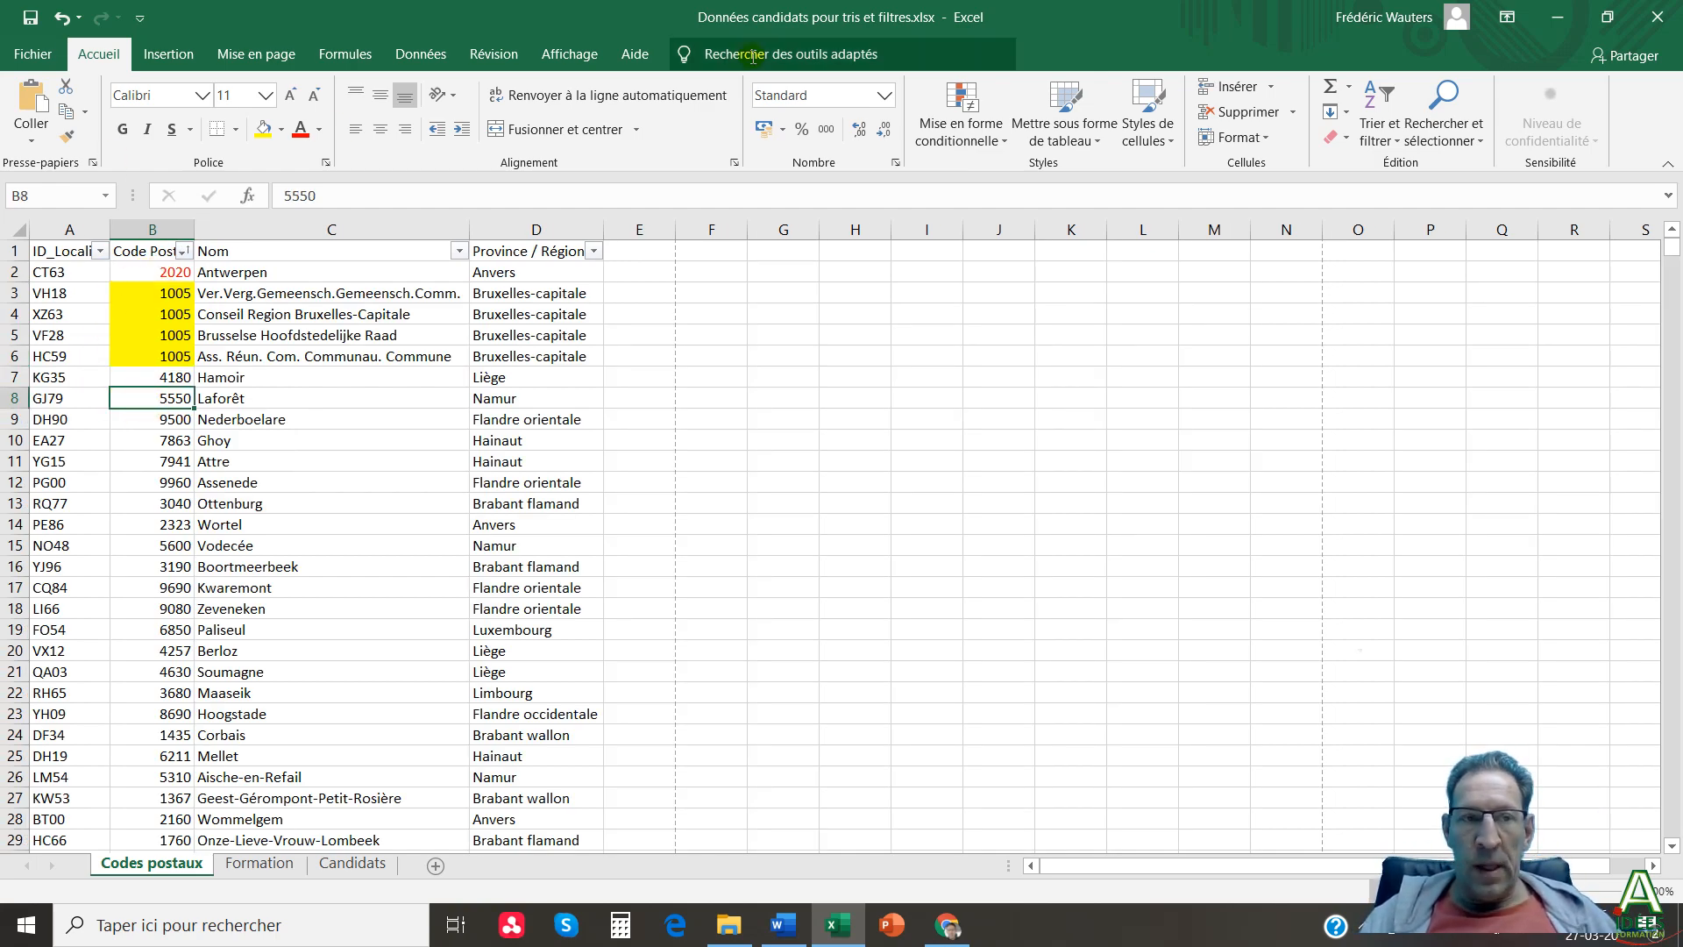
# Compare the number filter conditions offered for Code Postal with the conditional formatting rules for highlighting cells.
pyautogui.click(184, 252)
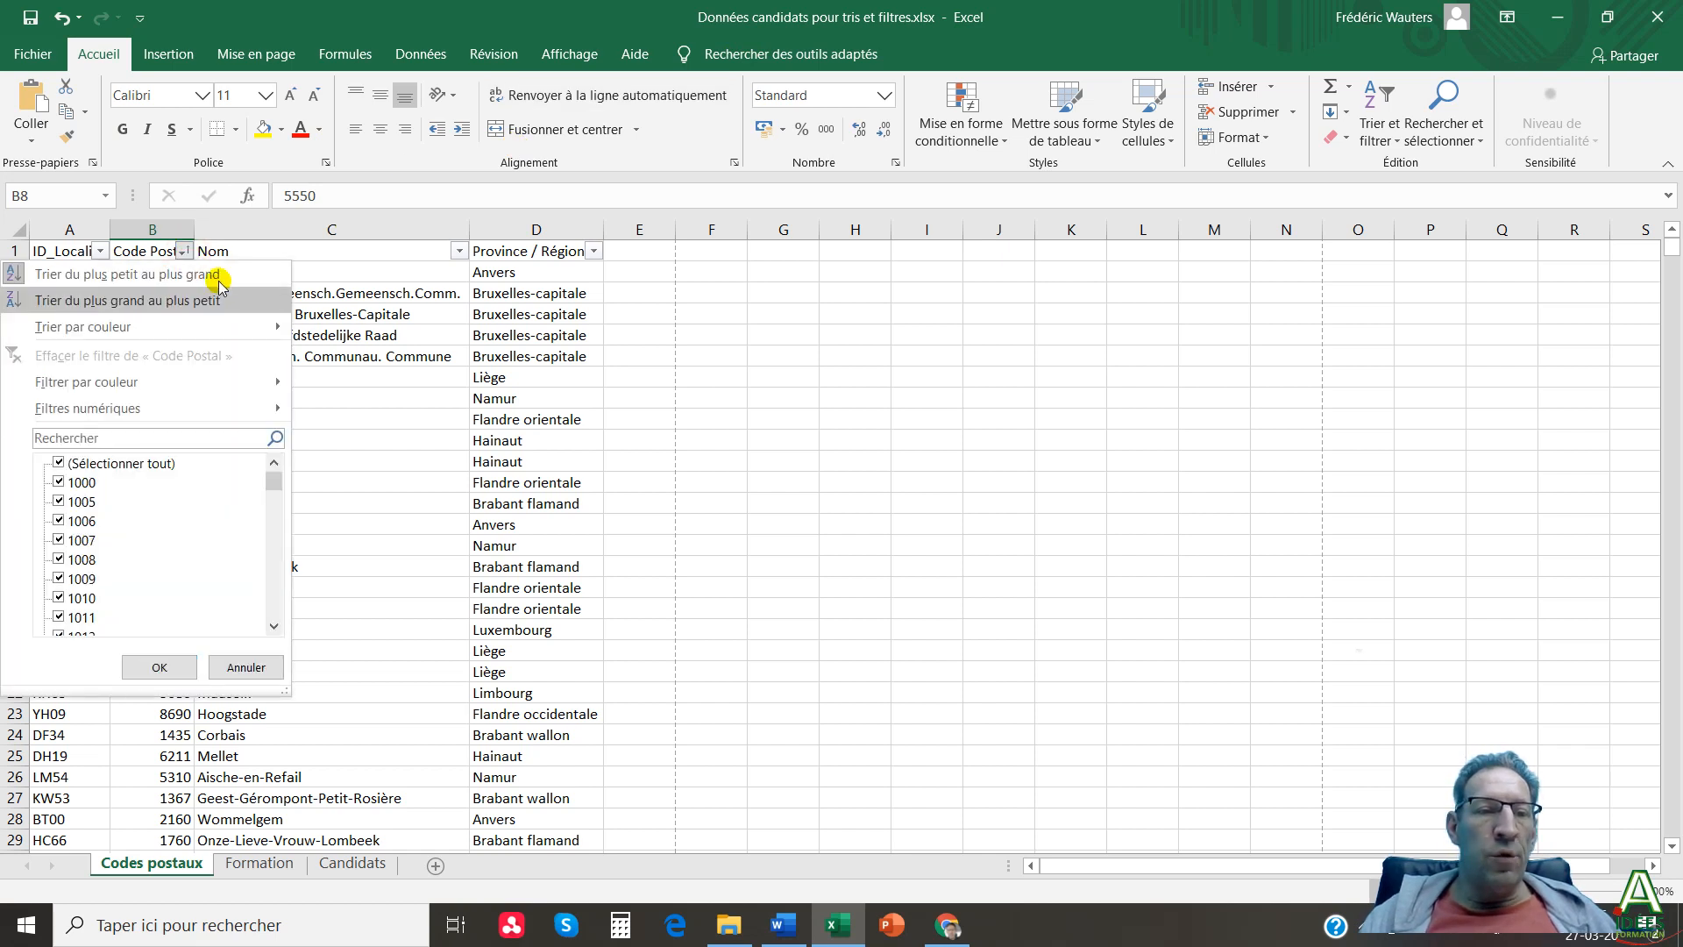
pyautogui.moveTo(128, 409)
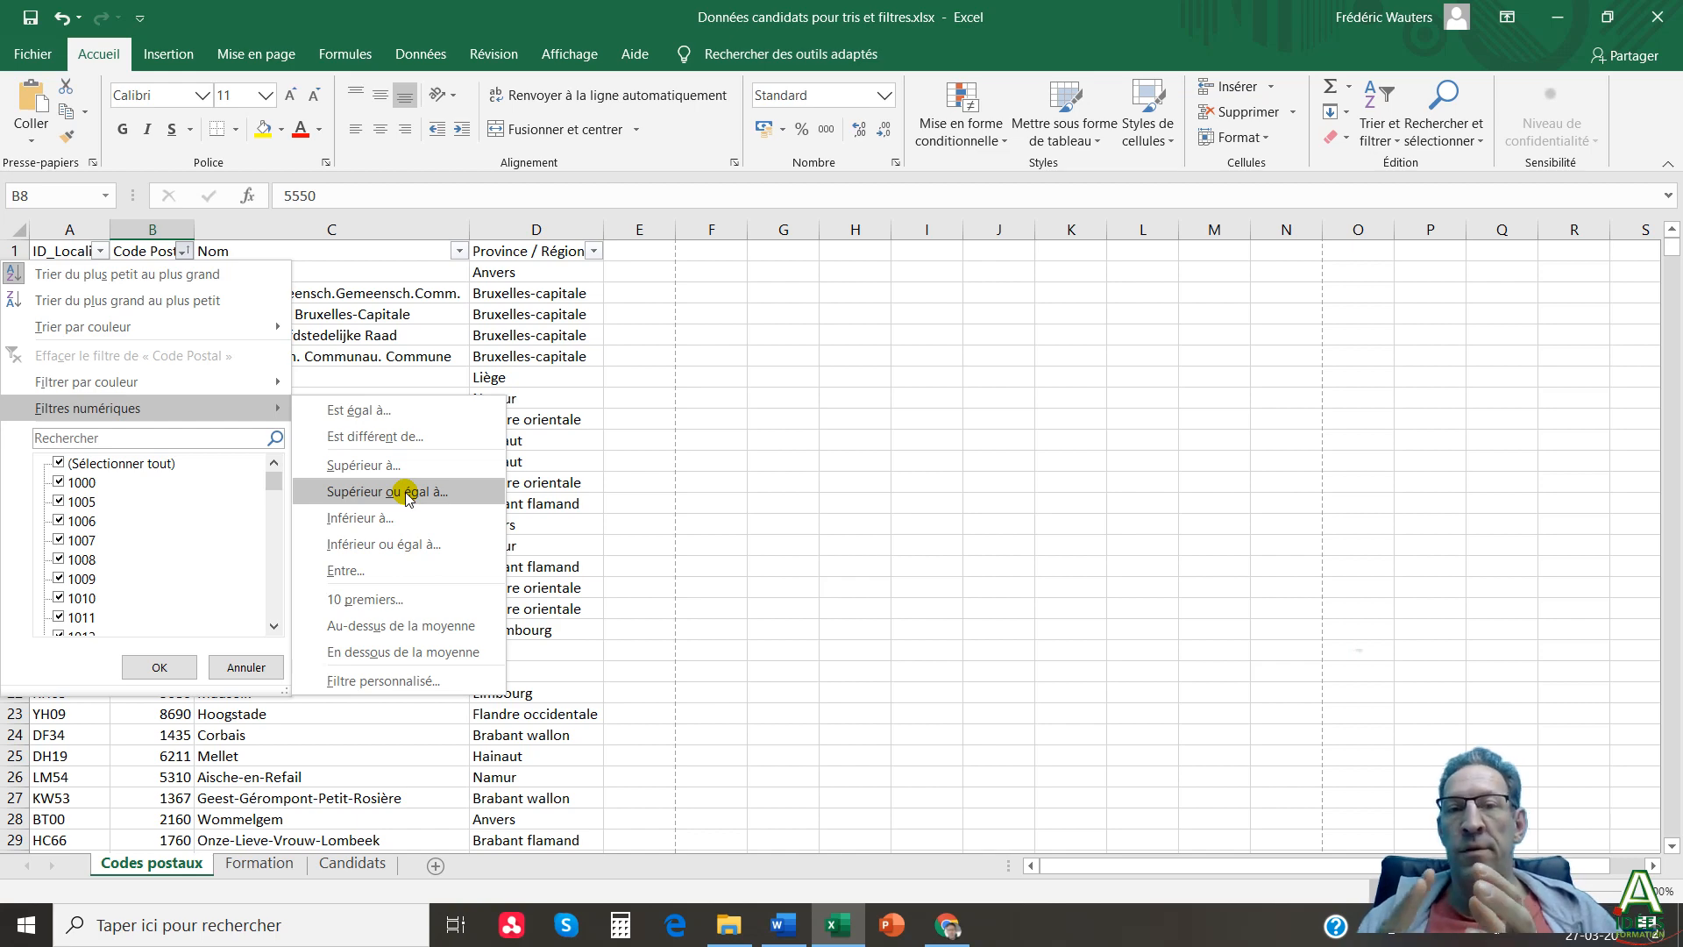
pyautogui.click(1007, 330)
pyautogui.click(975, 112)
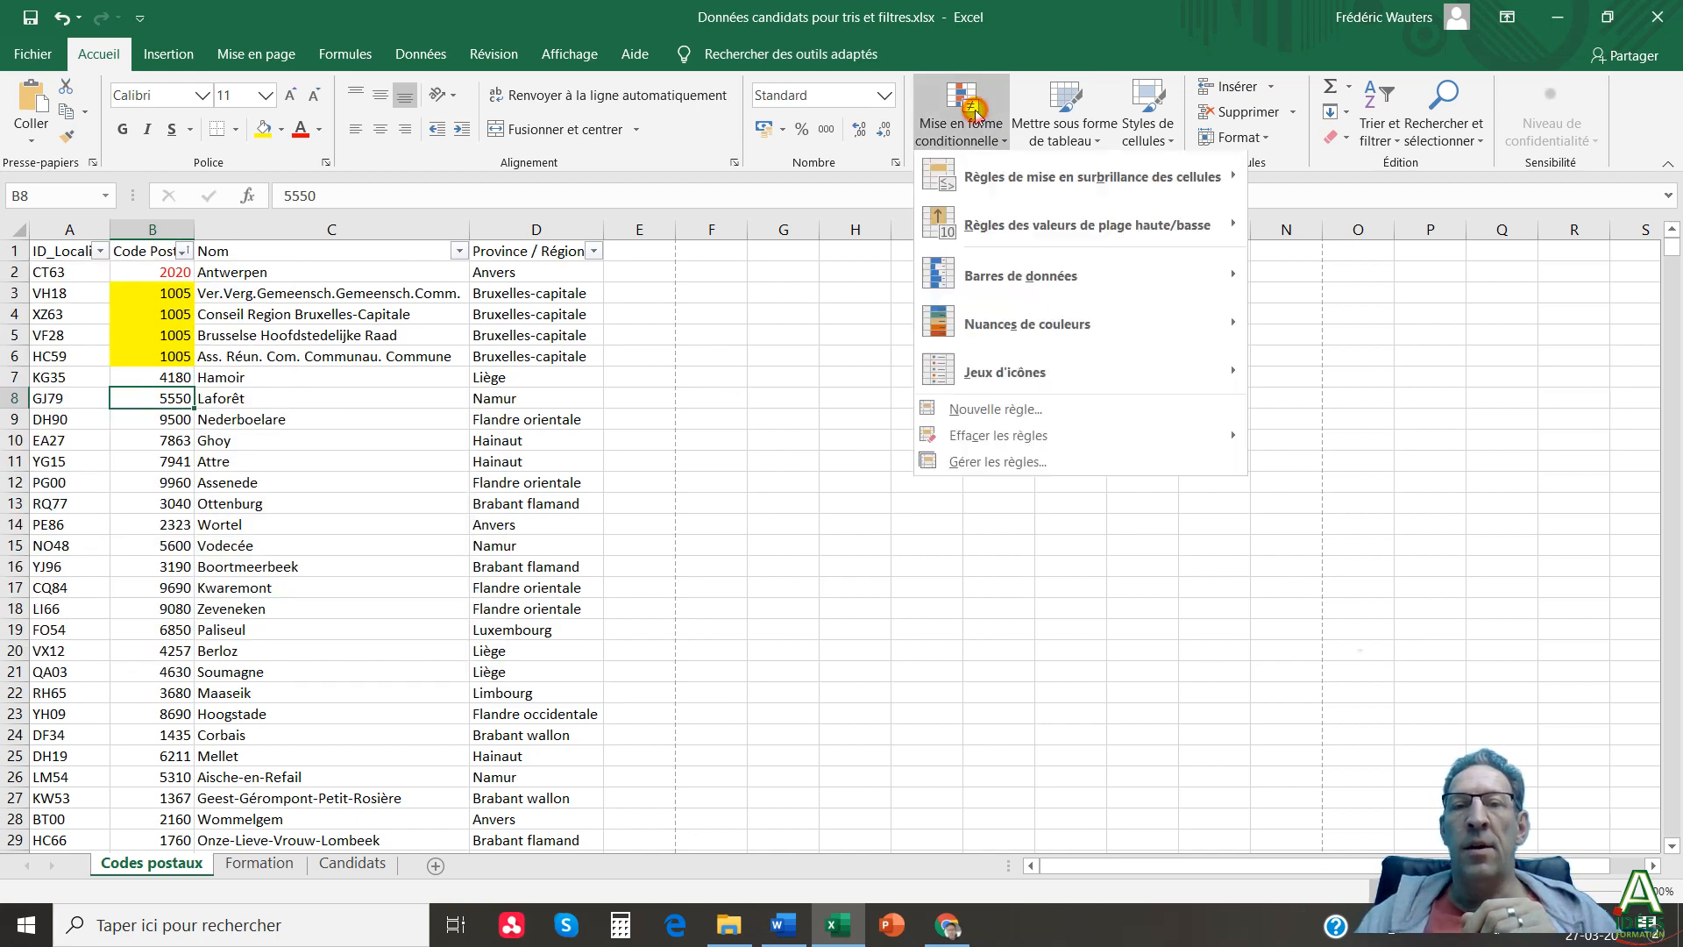
pyautogui.moveTo(1052, 178)
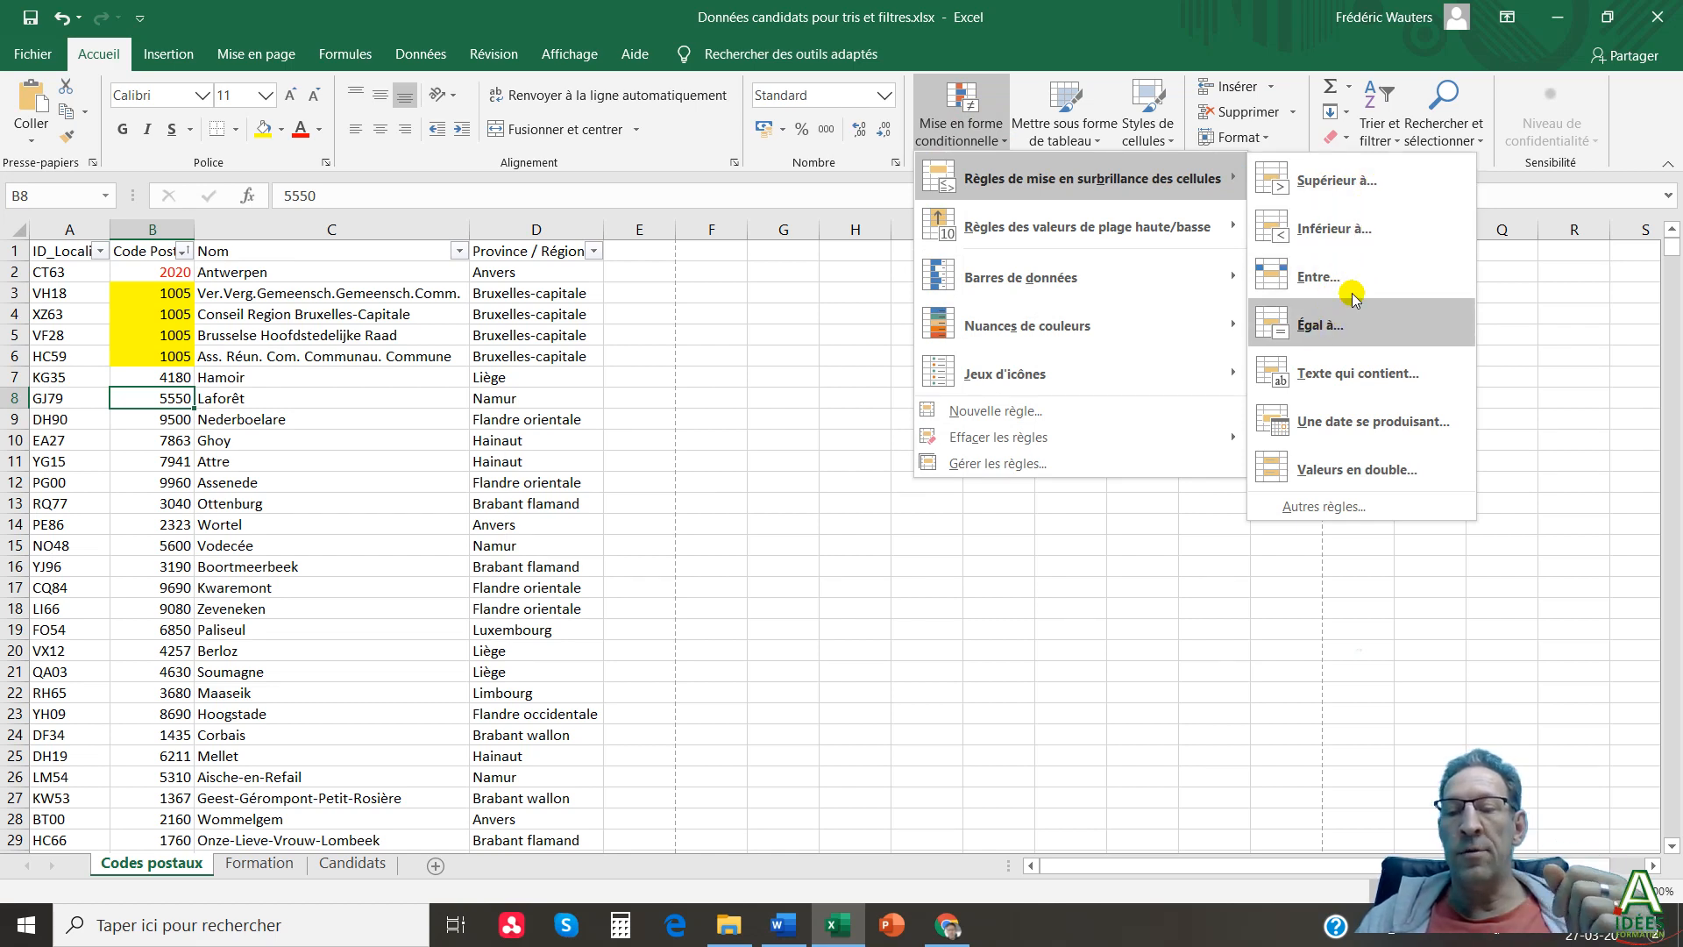
pyautogui.click(789, 328)
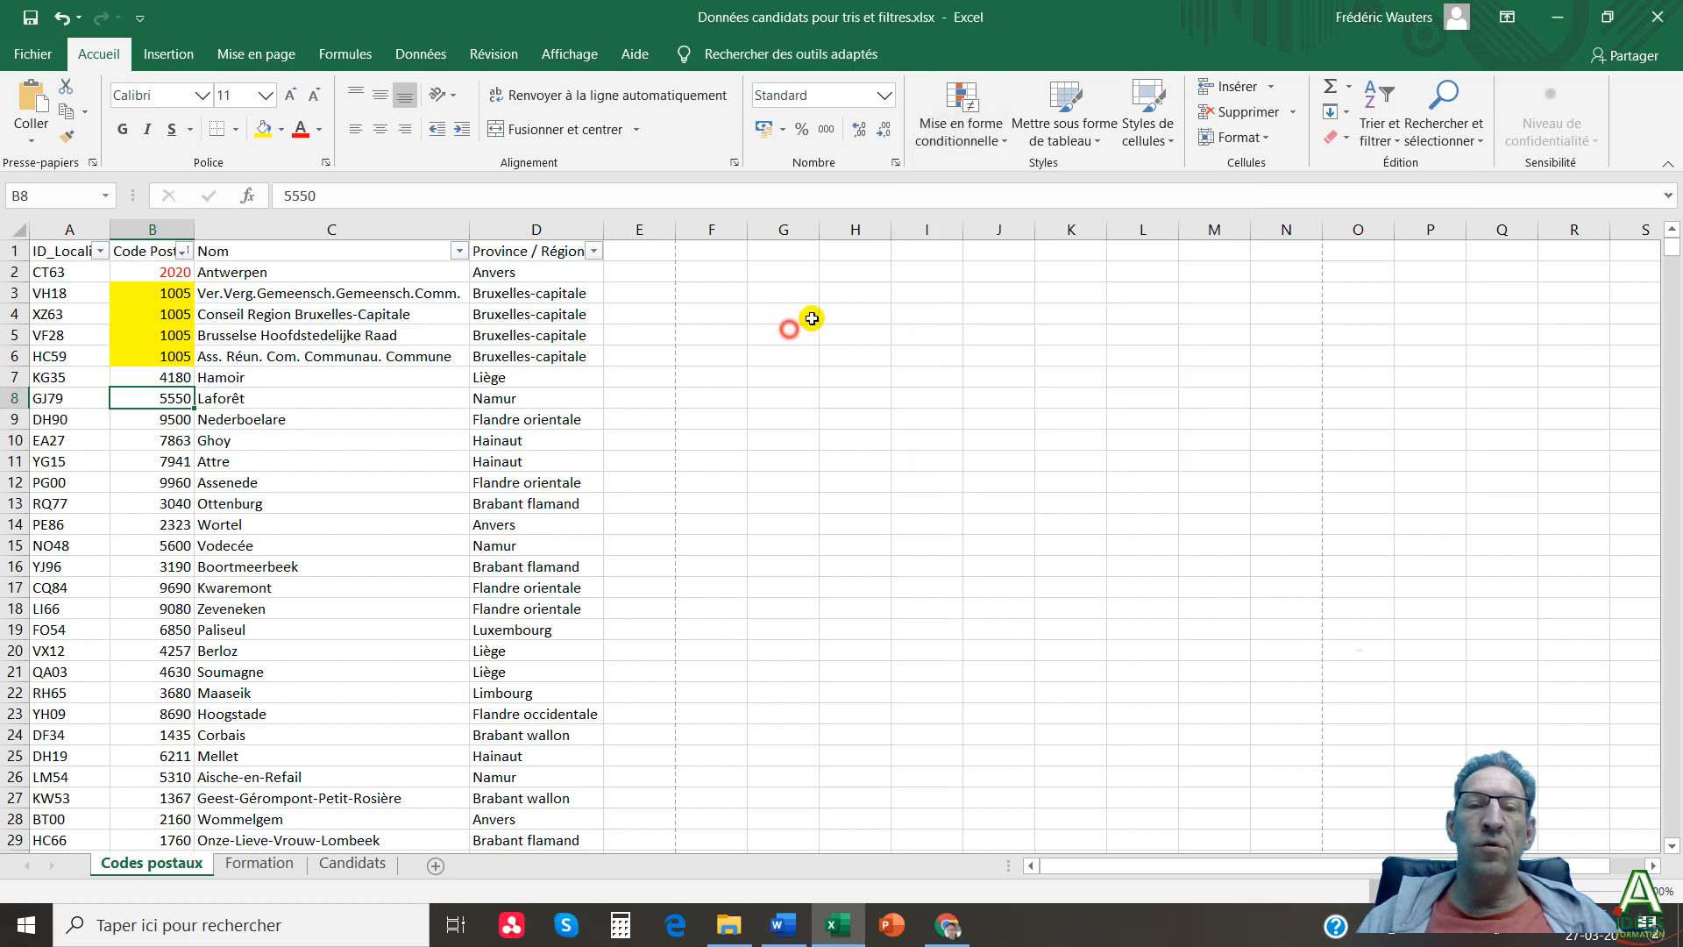
# Filter the Code Postal column to values between 1000 and 1009, and sort the filtered rows from smallest to largest.
pyautogui.click(183, 252)
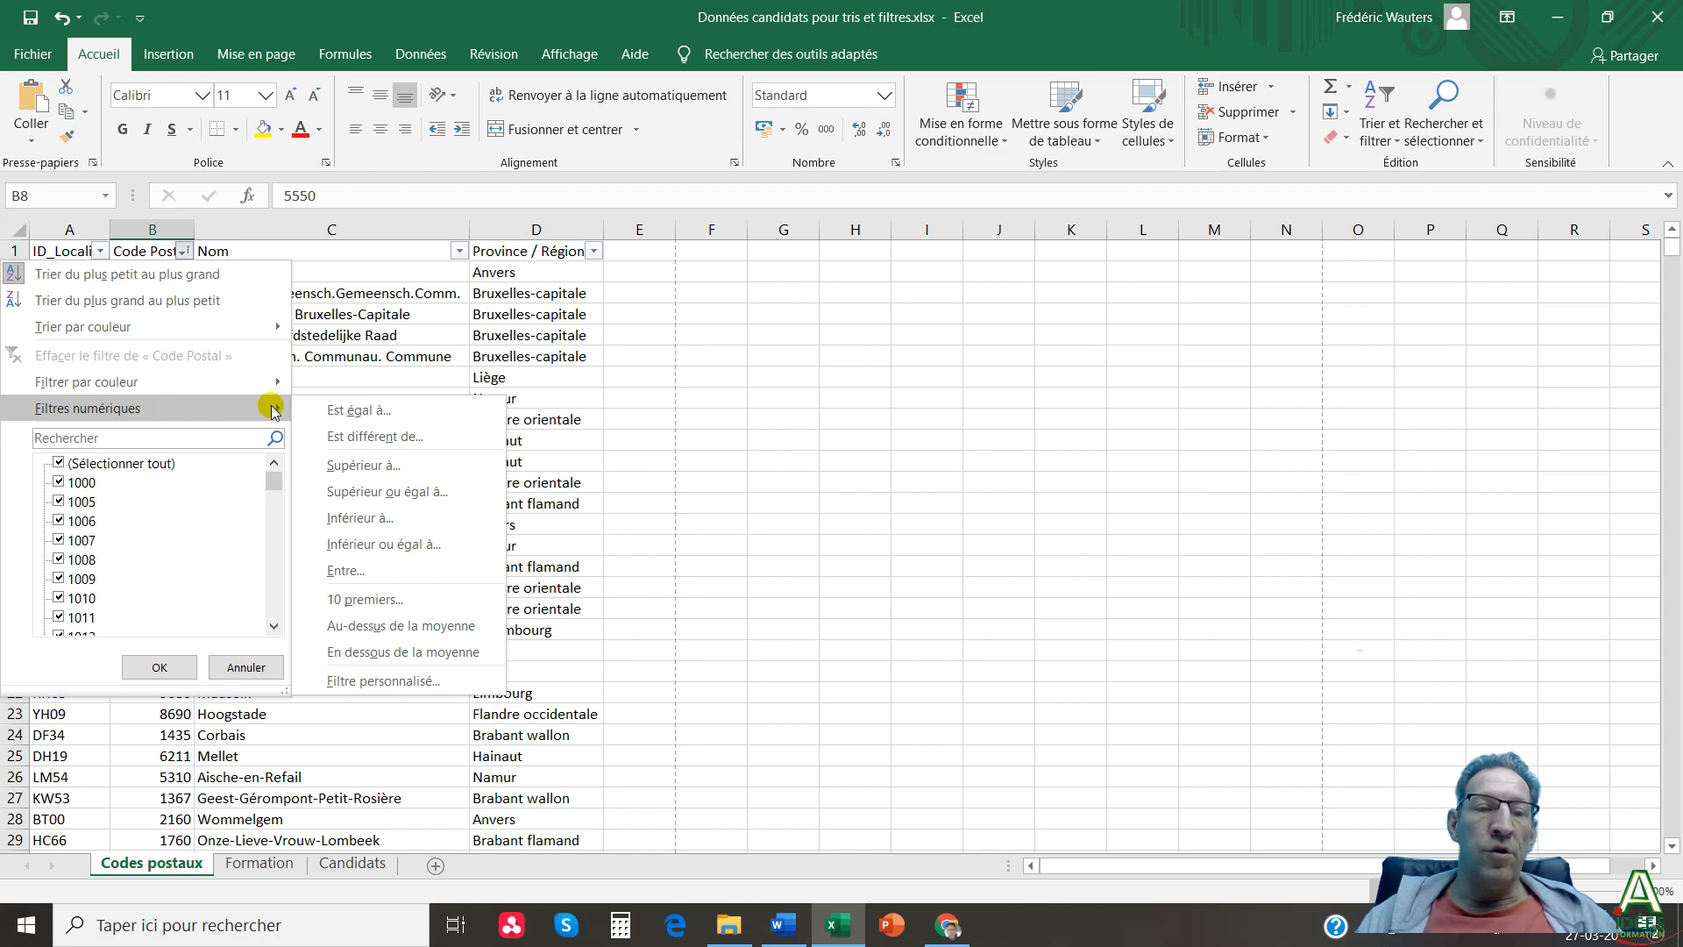
pyautogui.click(350, 571)
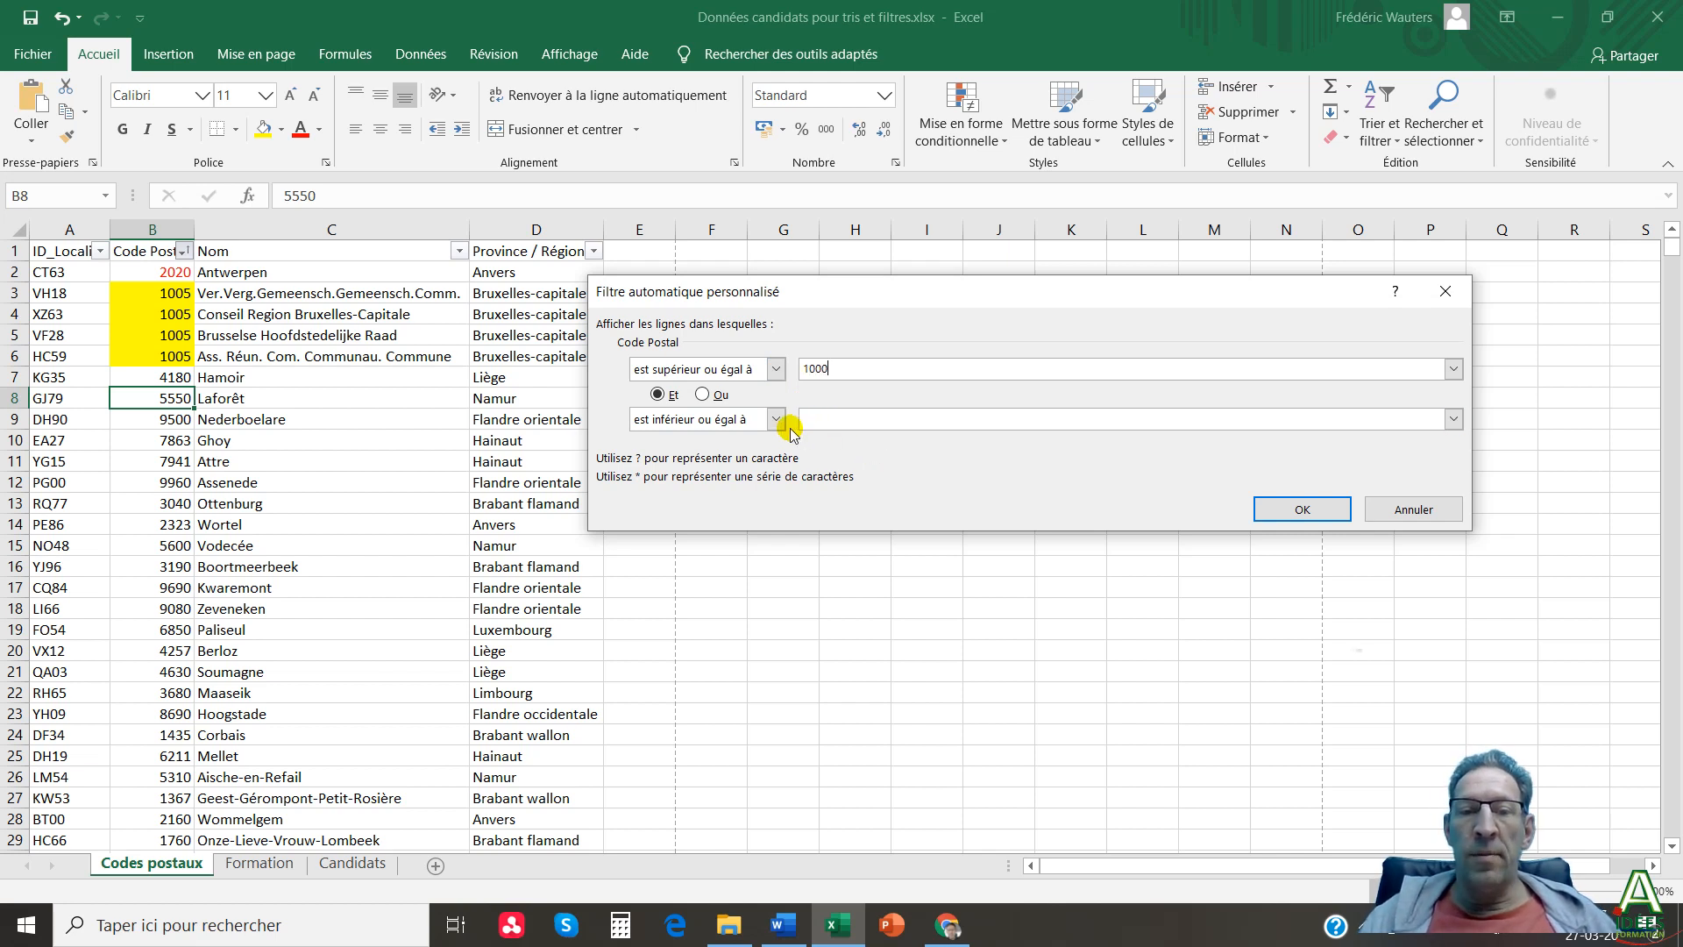
pyautogui.click(831, 422)
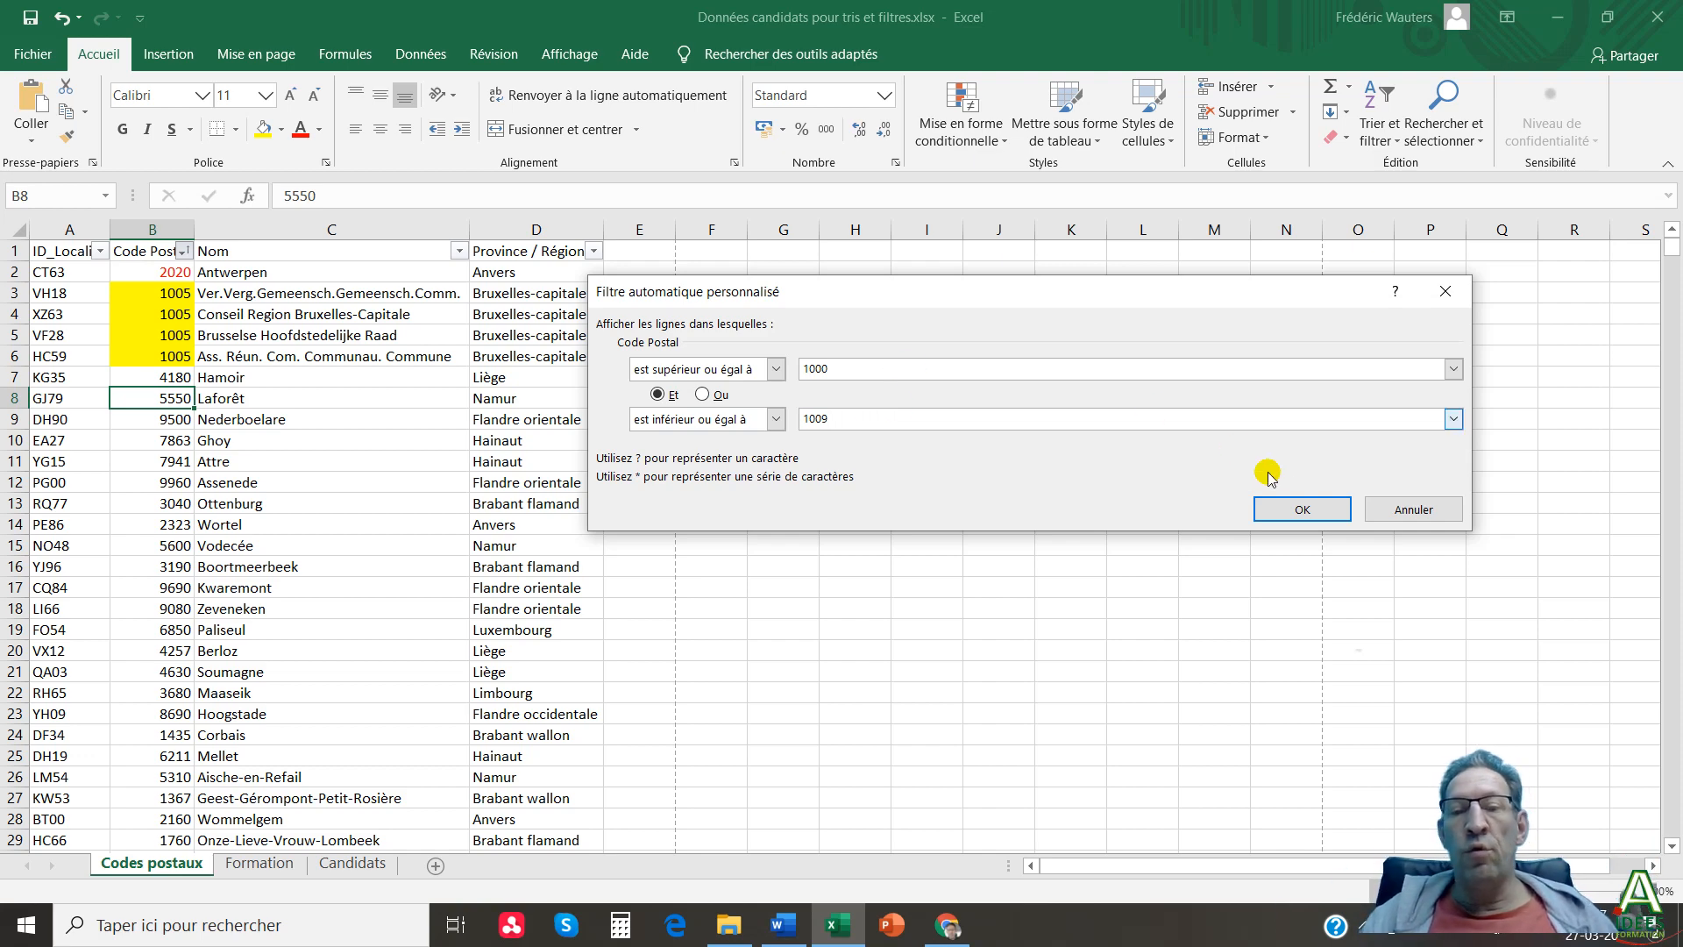
pyautogui.click(1295, 510)
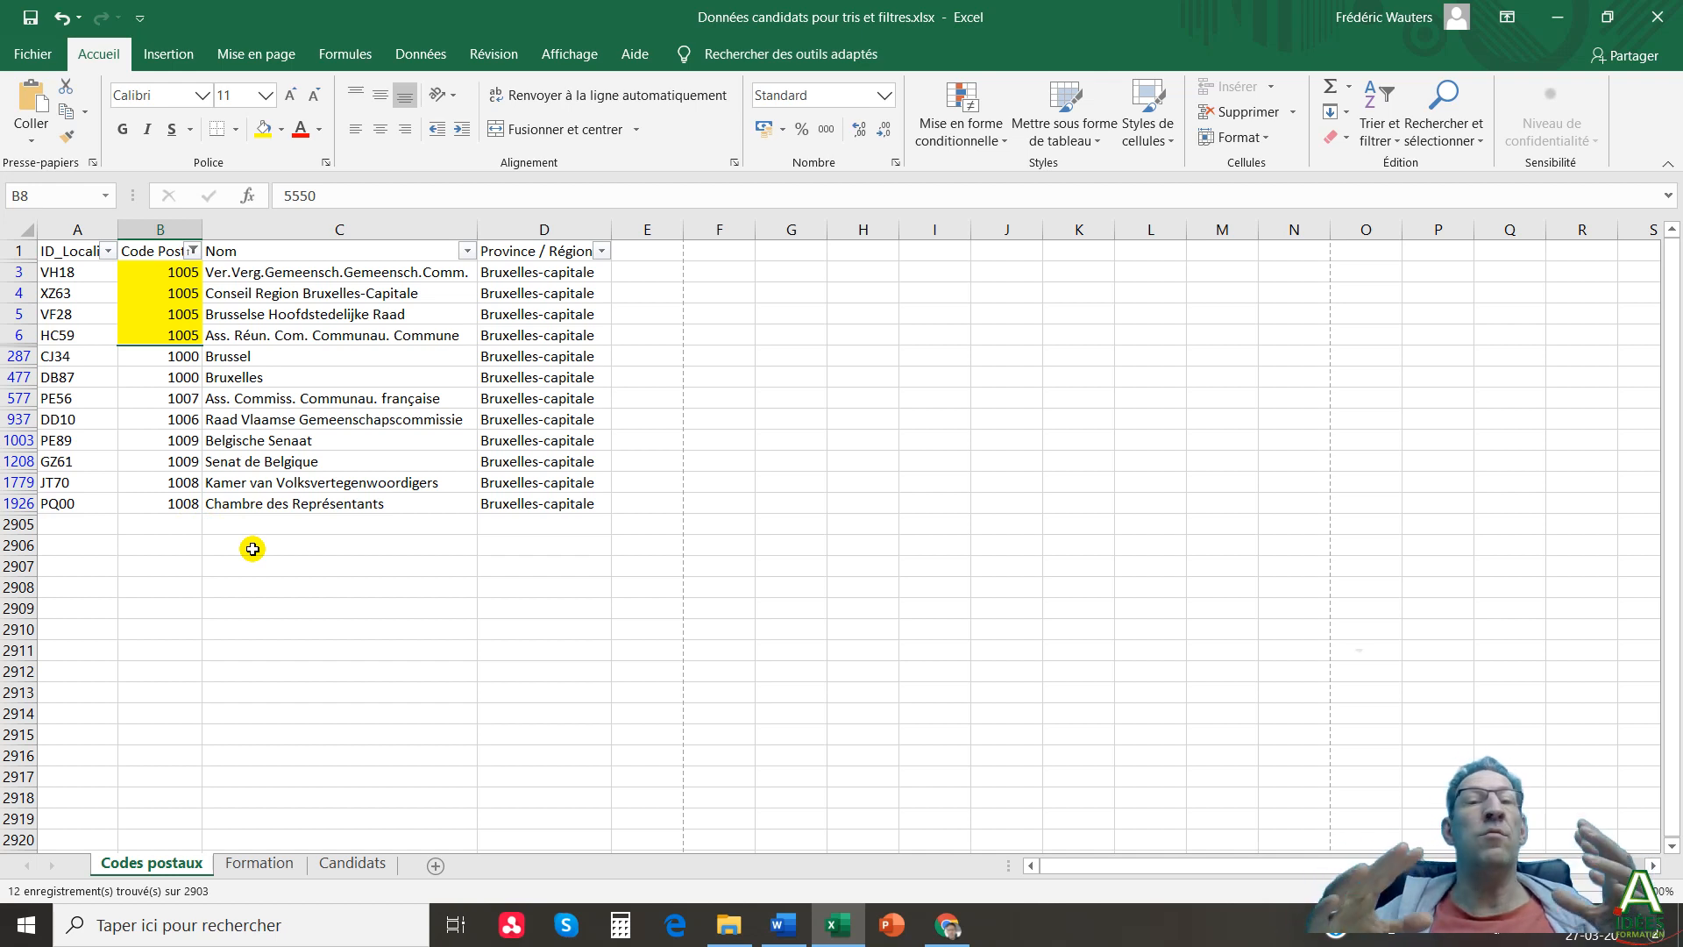
pyautogui.click(192, 251)
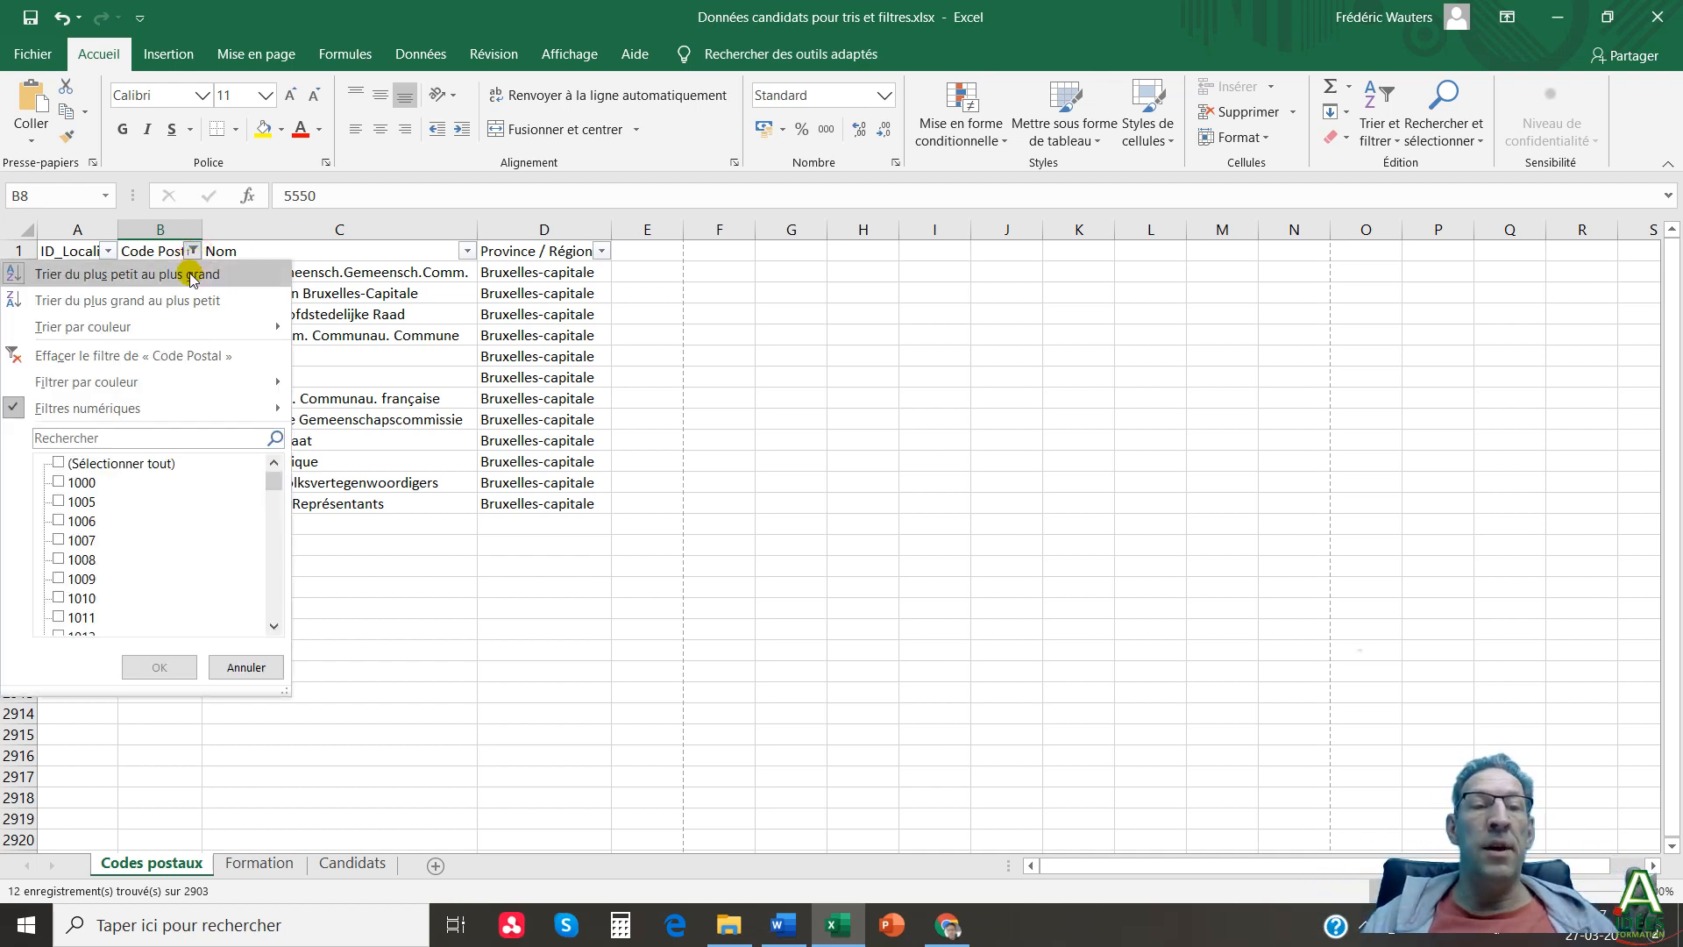
pyautogui.click(193, 276)
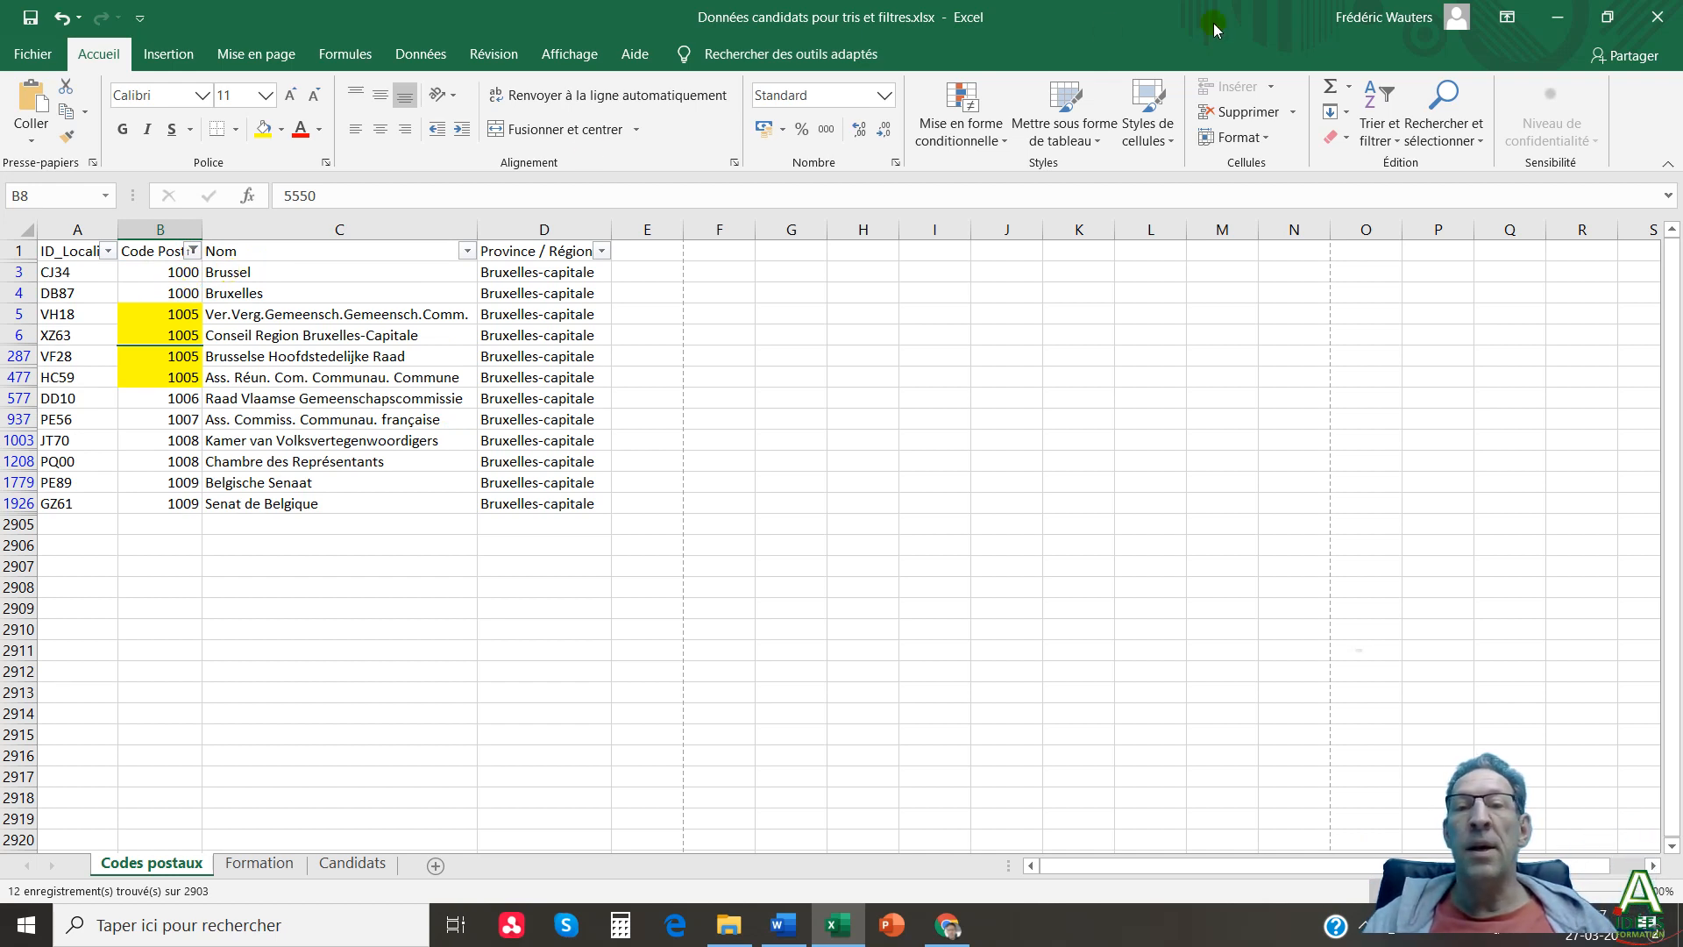
# Show the whole list again by reselecting all values in the Code Postal filter.
pyautogui.click(192, 250)
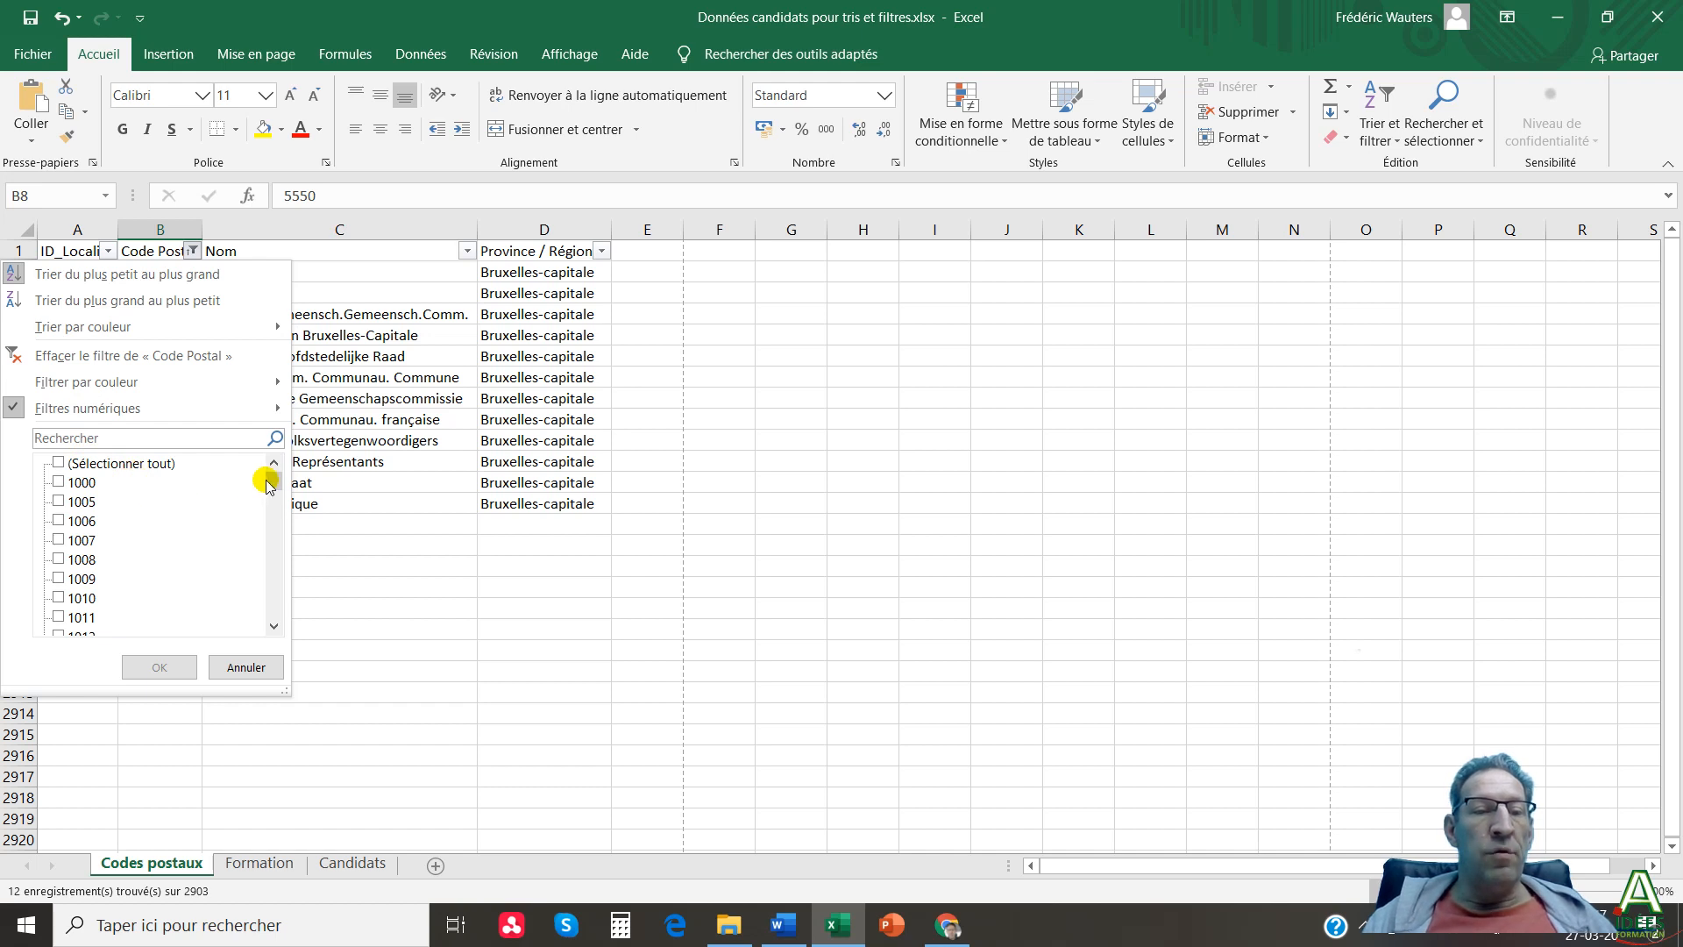
pyautogui.click(58, 463)
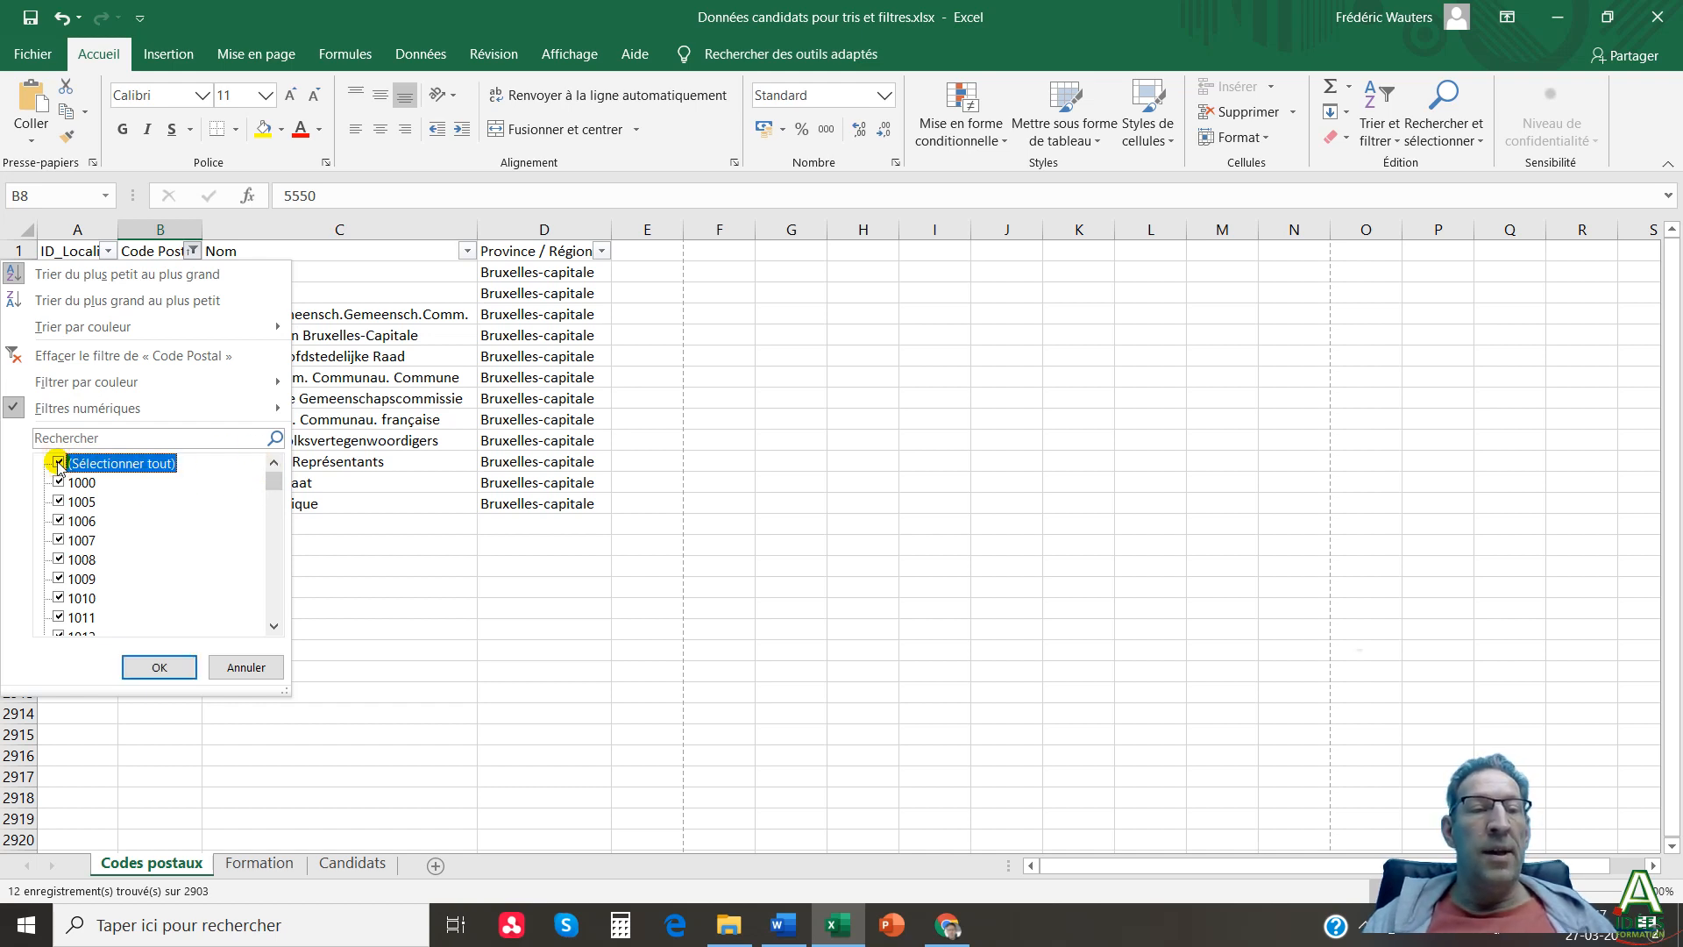
pyautogui.click(161, 667)
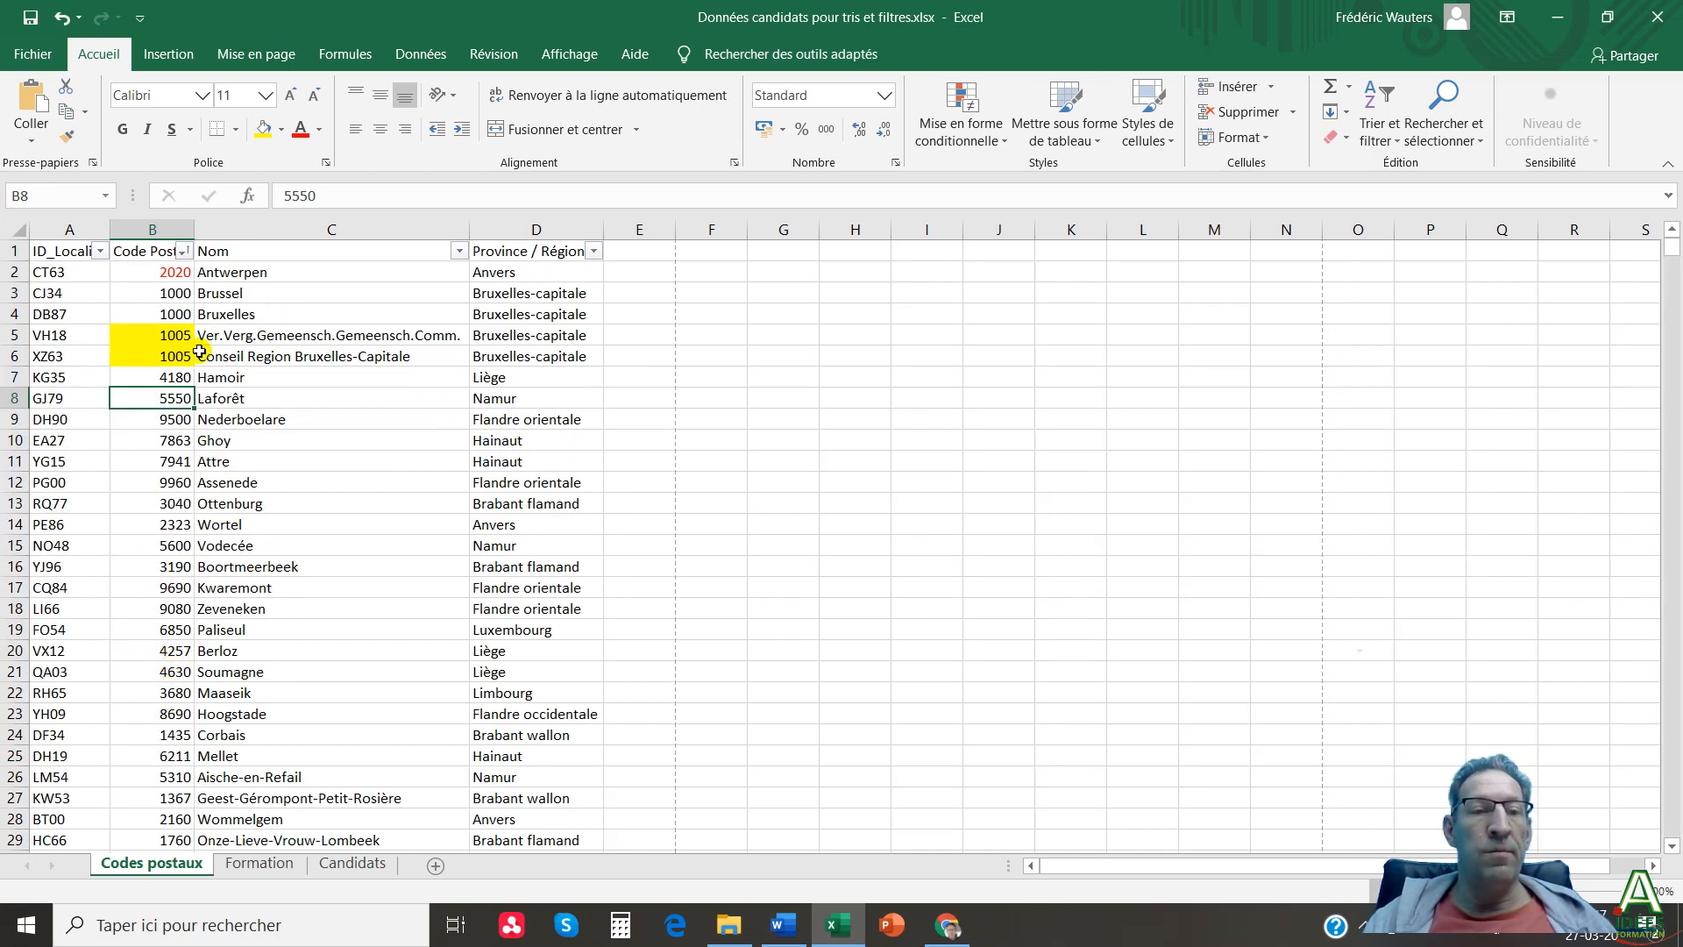
# Apply a between number filter to the Code Postal column, keeping values from 1000 to 1009.
pyautogui.click(183, 250)
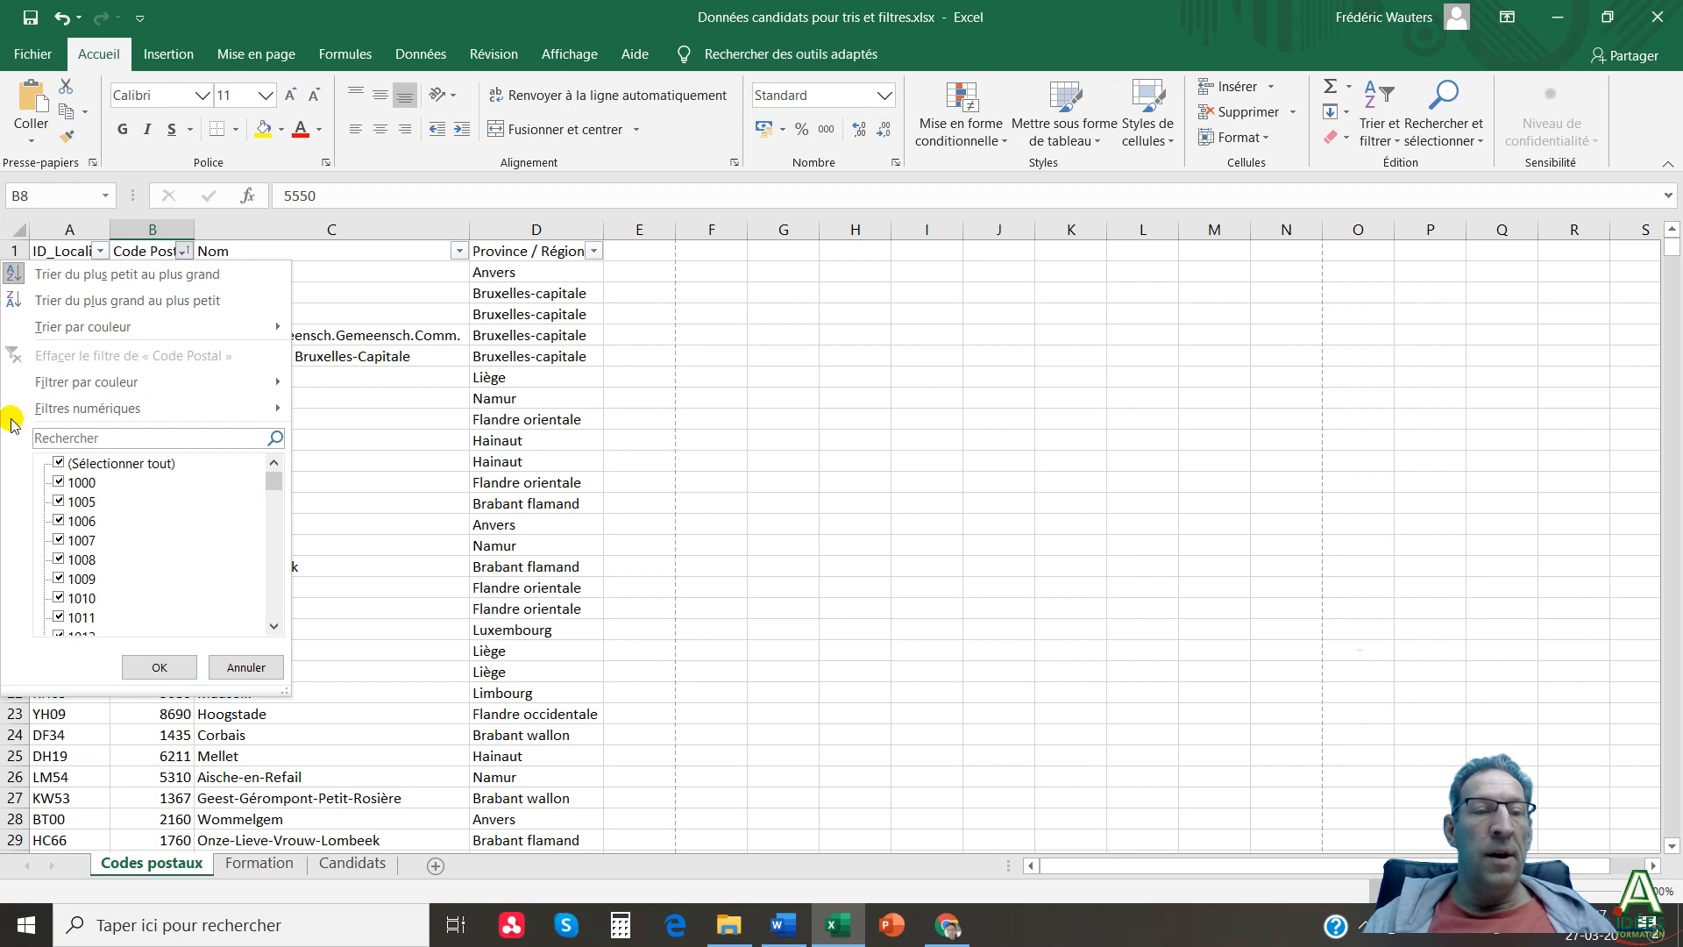
pyautogui.moveTo(10, 405)
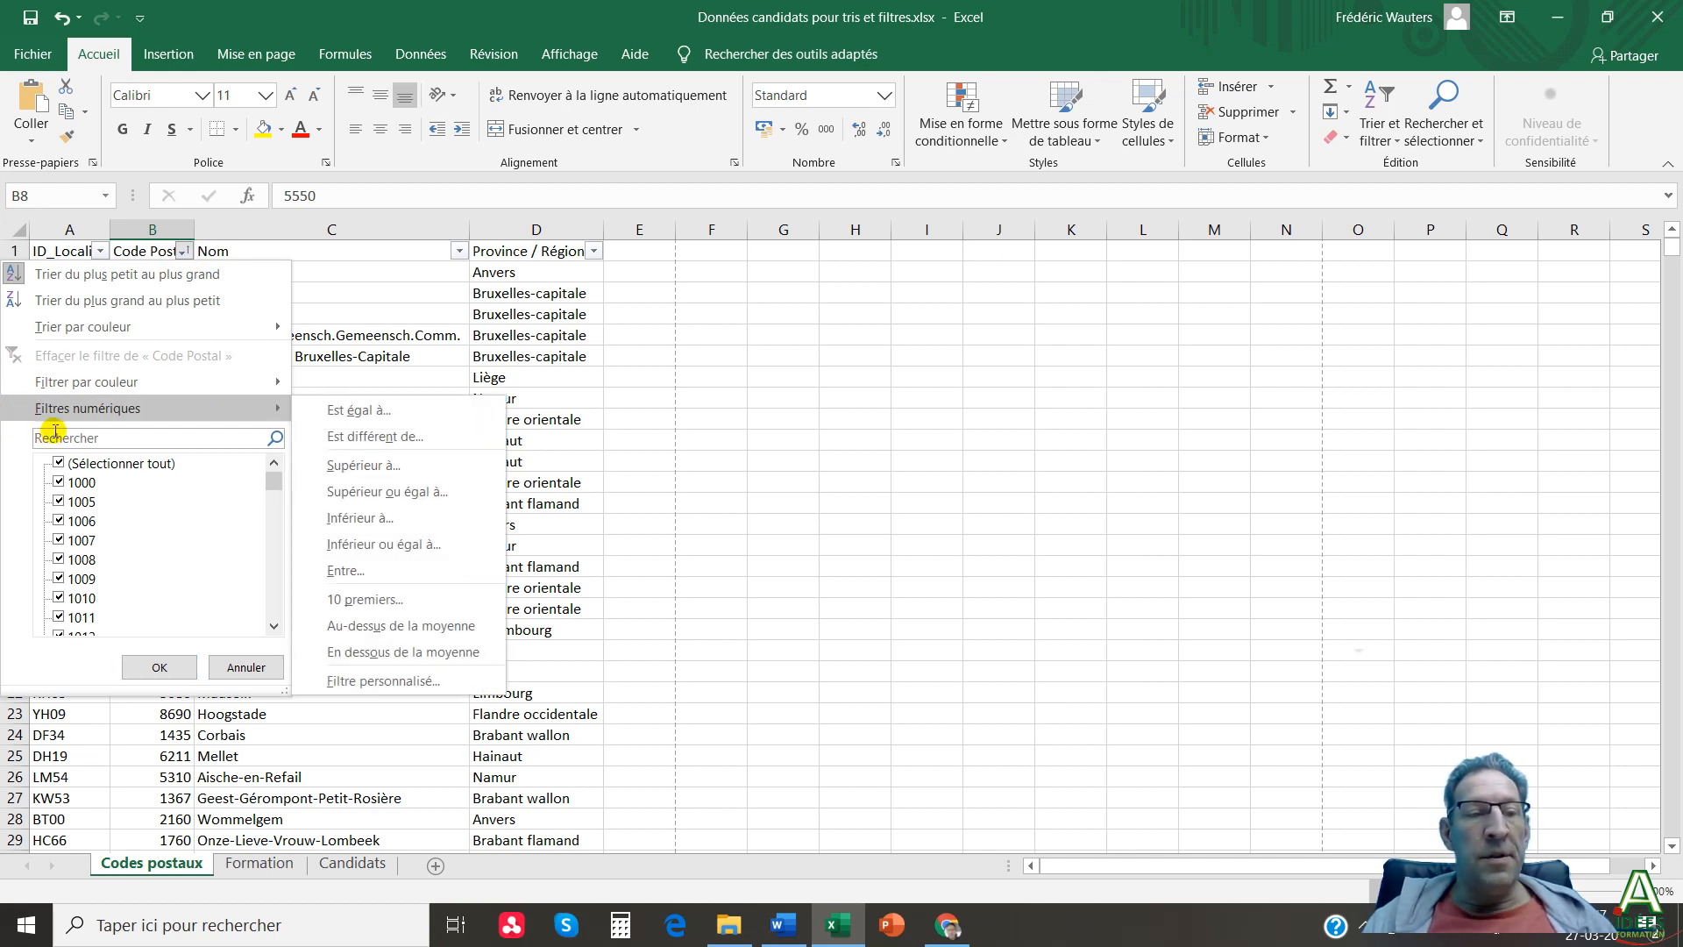
pyautogui.click(383, 570)
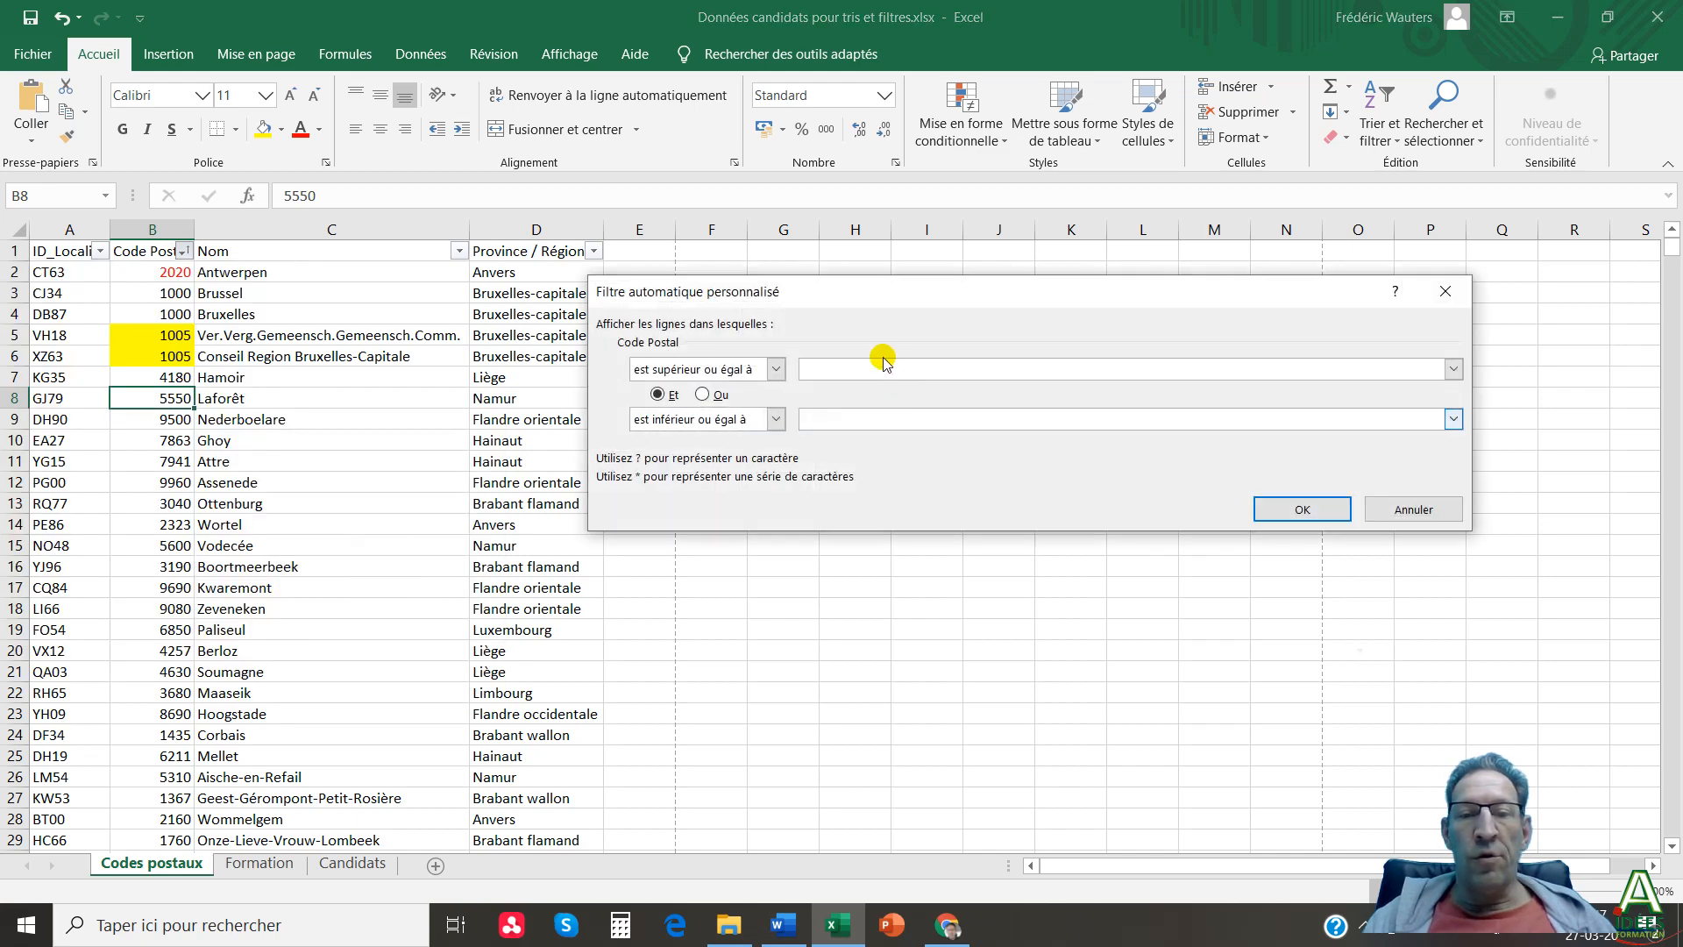
pyautogui.write('1000')
pyautogui.press('Tab')
pyautogui.press('Tab')
pyautogui.press('Tab')
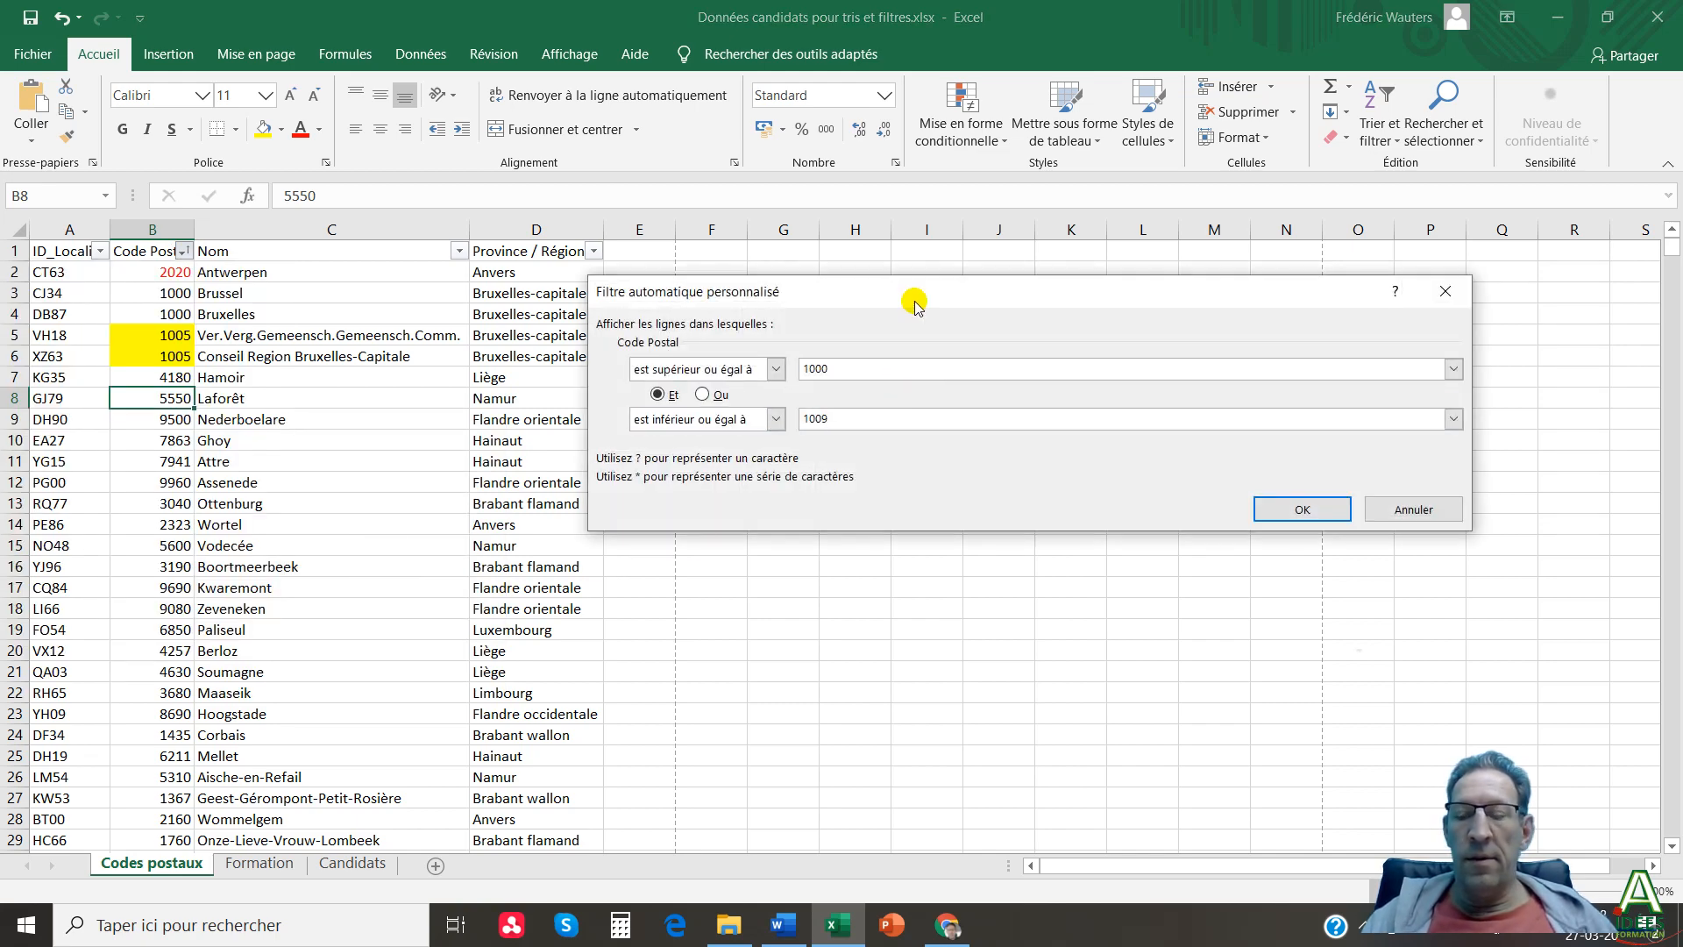
pyautogui.press('Return')
# Reselect all values in the Code Postal filter to remove the 1000 to 1009 range condition.
pyautogui.click(192, 250)
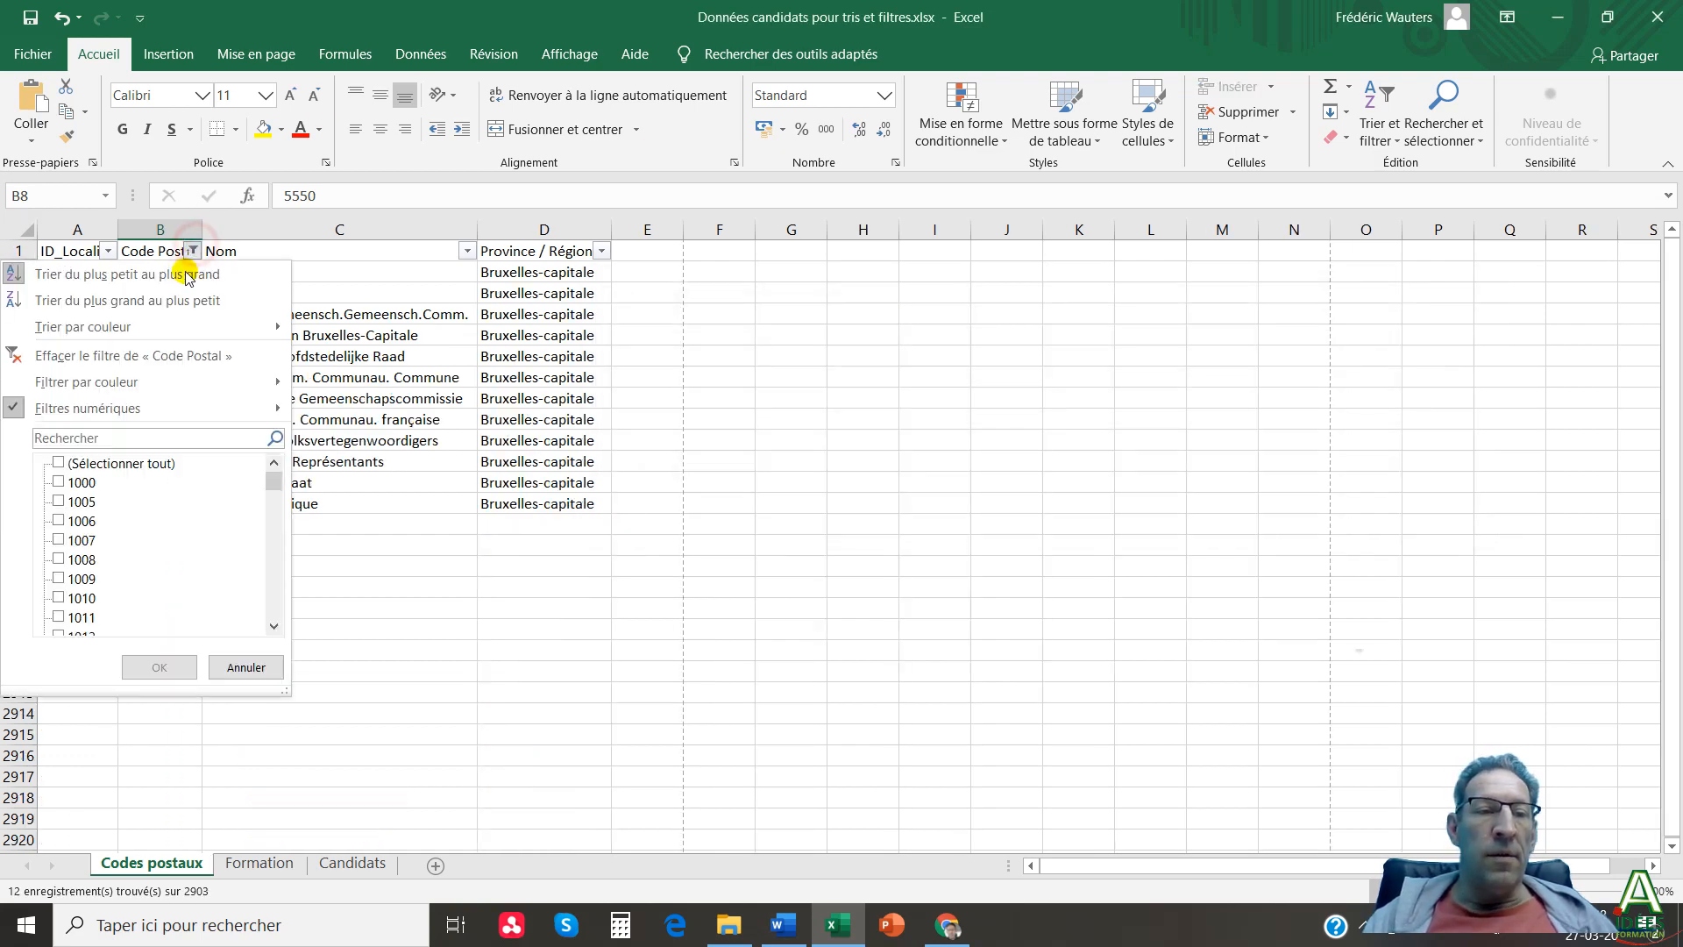
pyautogui.moveTo(18, 409)
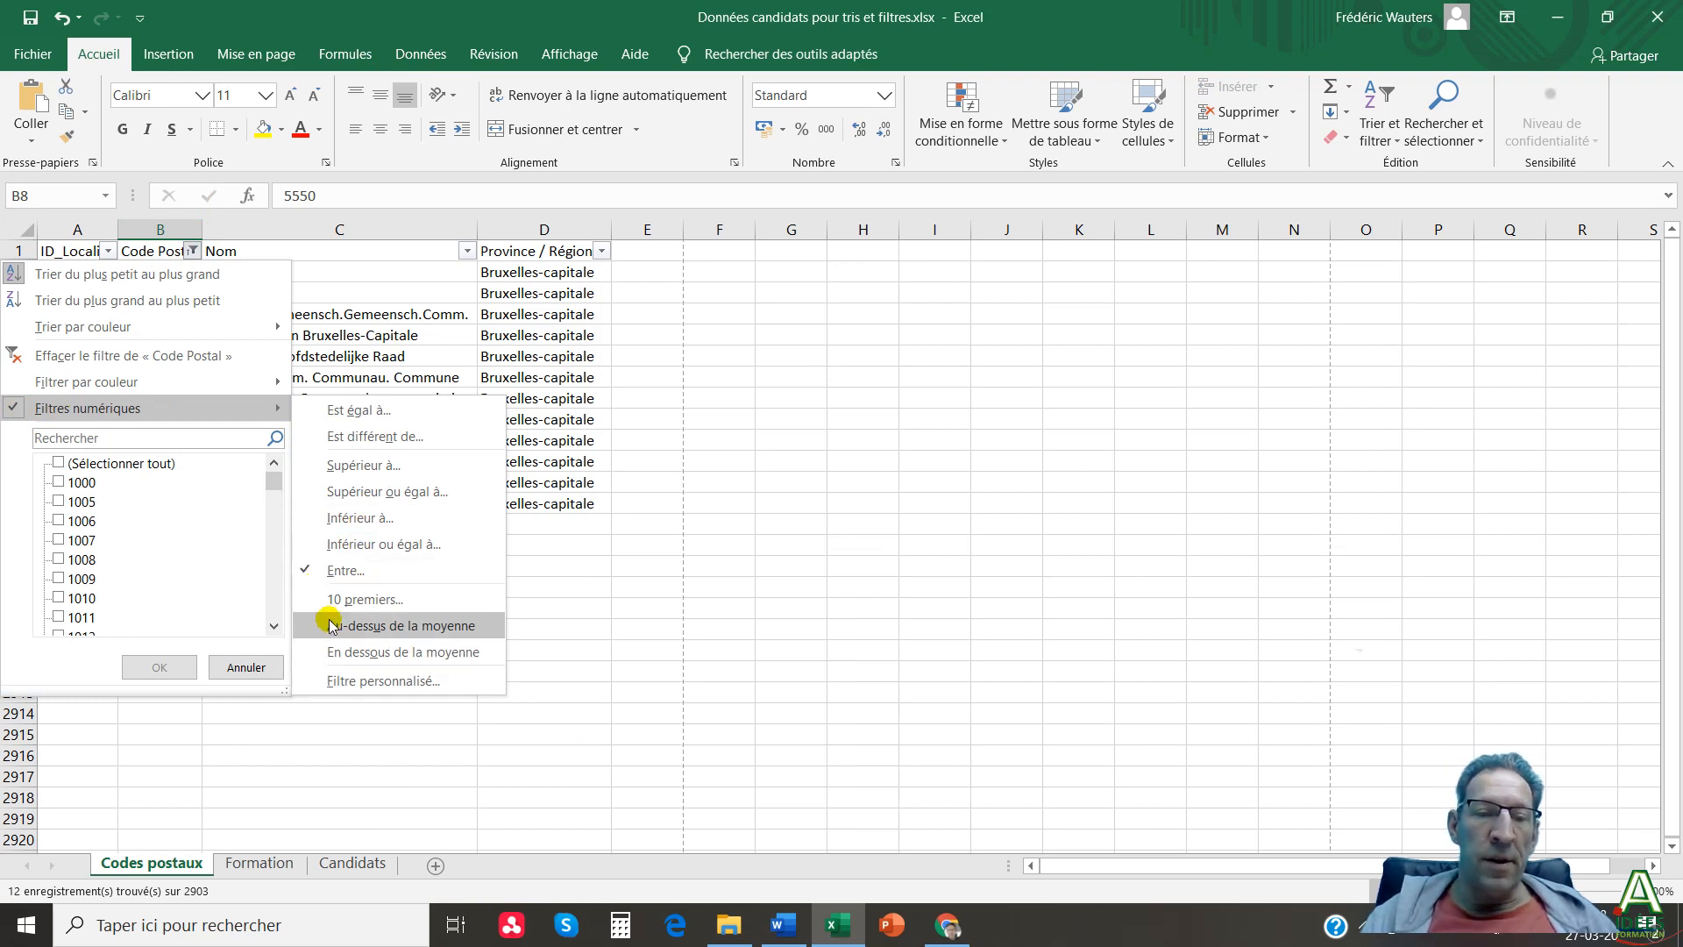
pyautogui.click(59, 463)
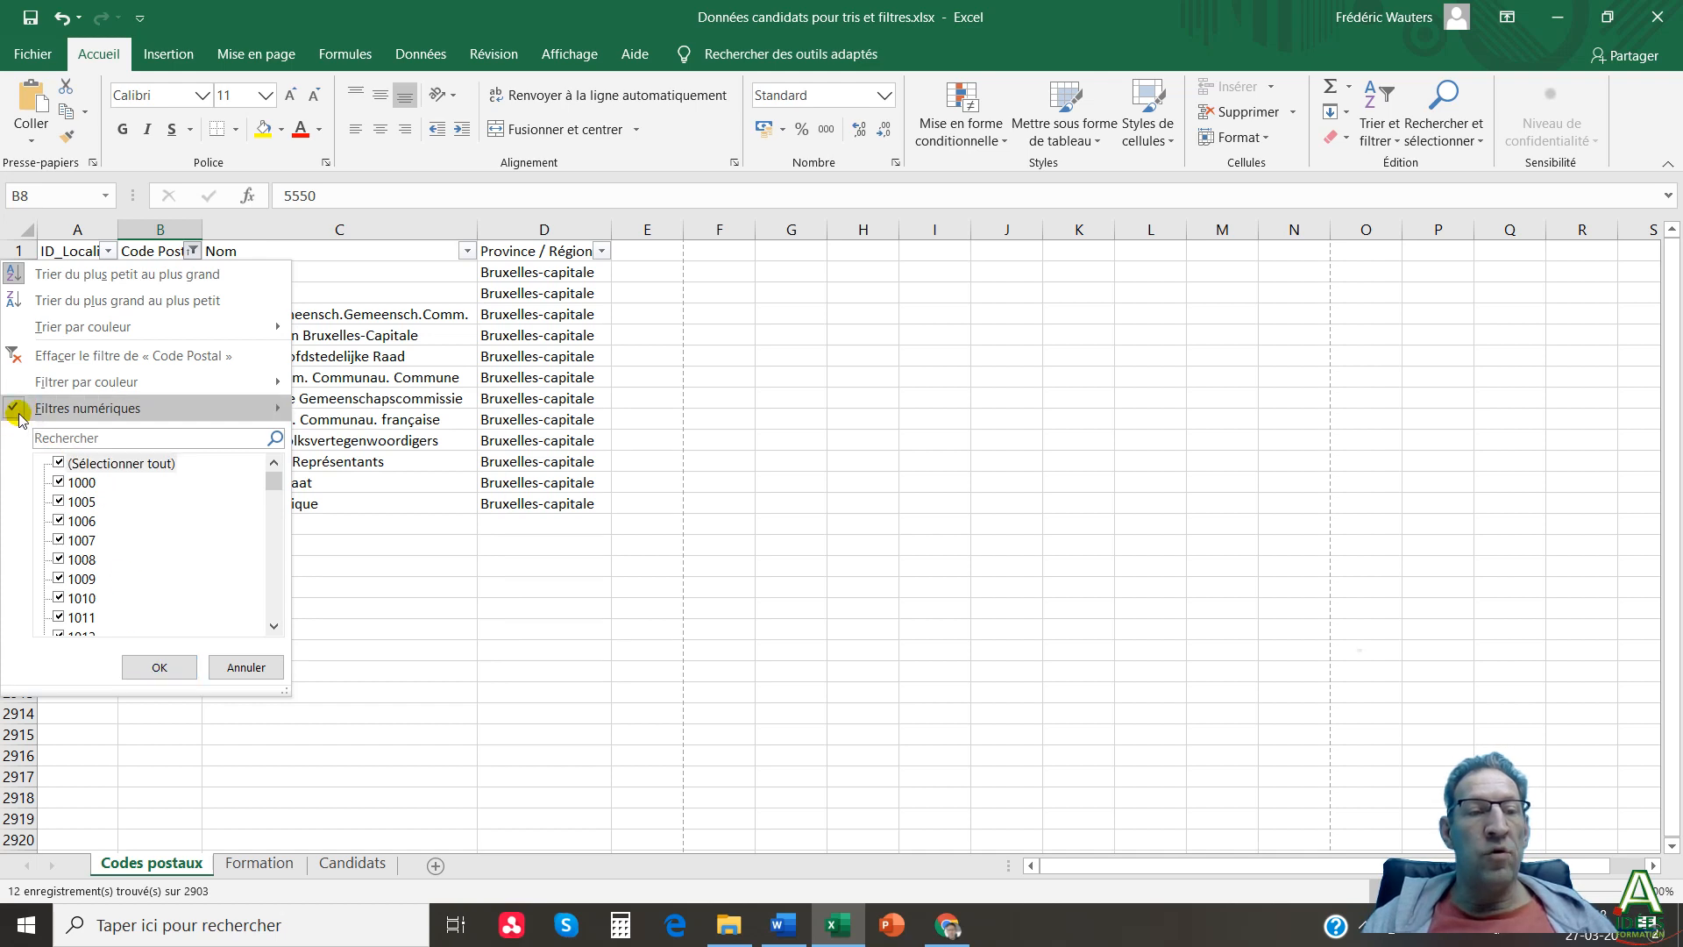
pyautogui.moveTo(169, 407)
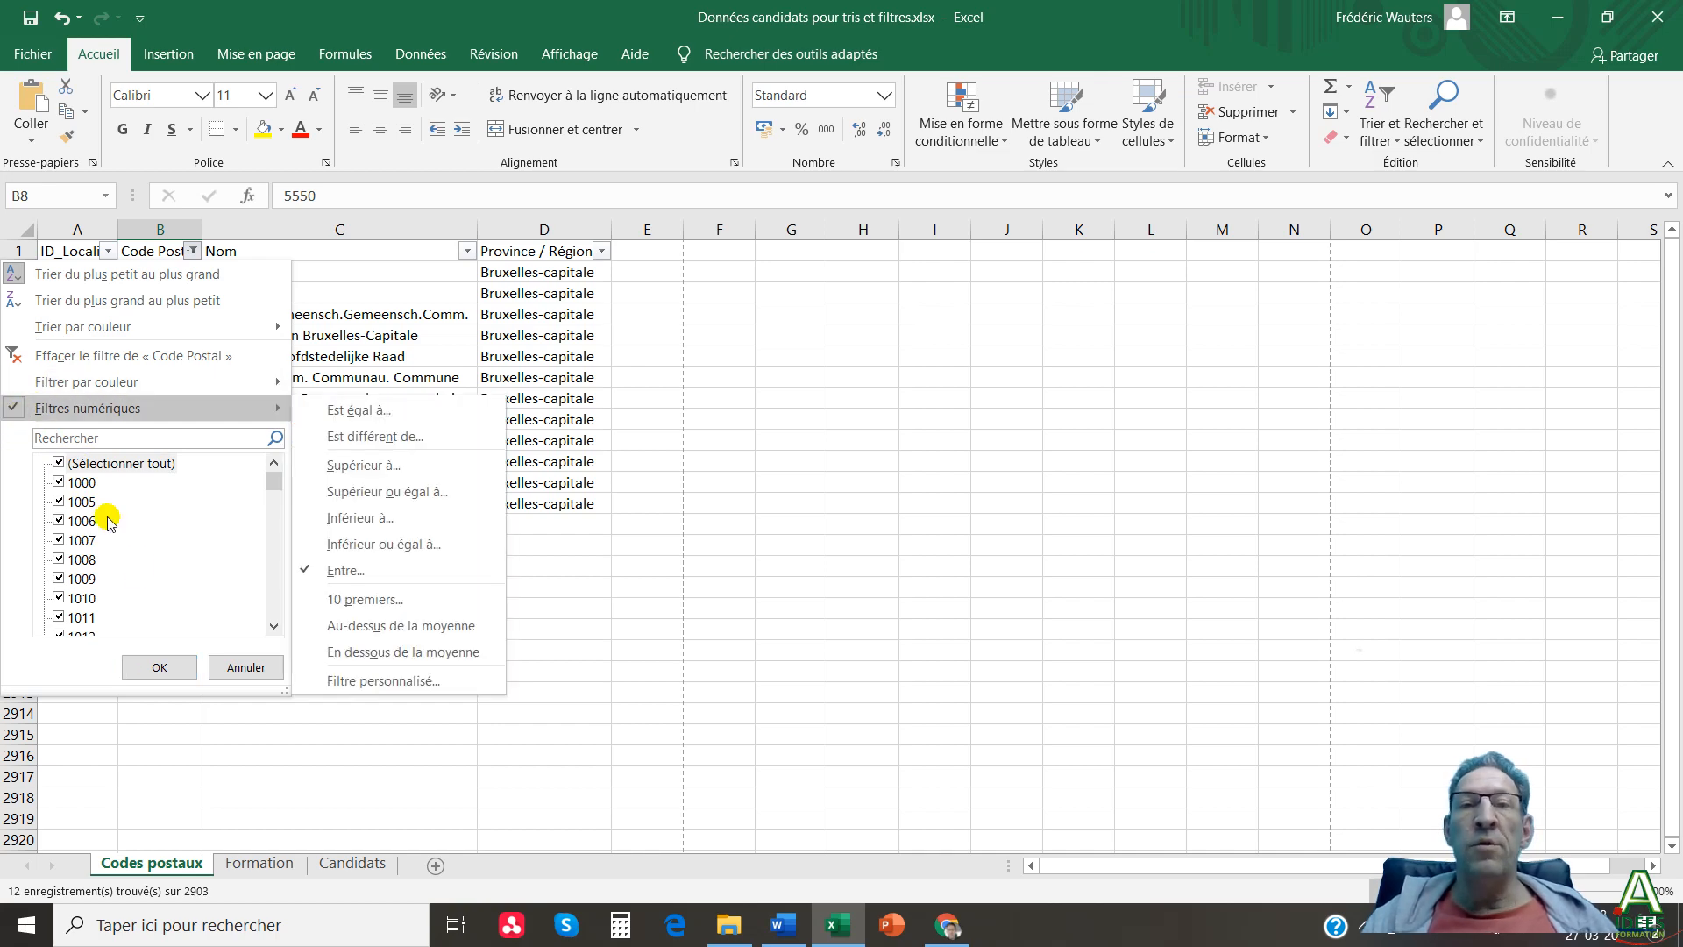
pyautogui.click(159, 667)
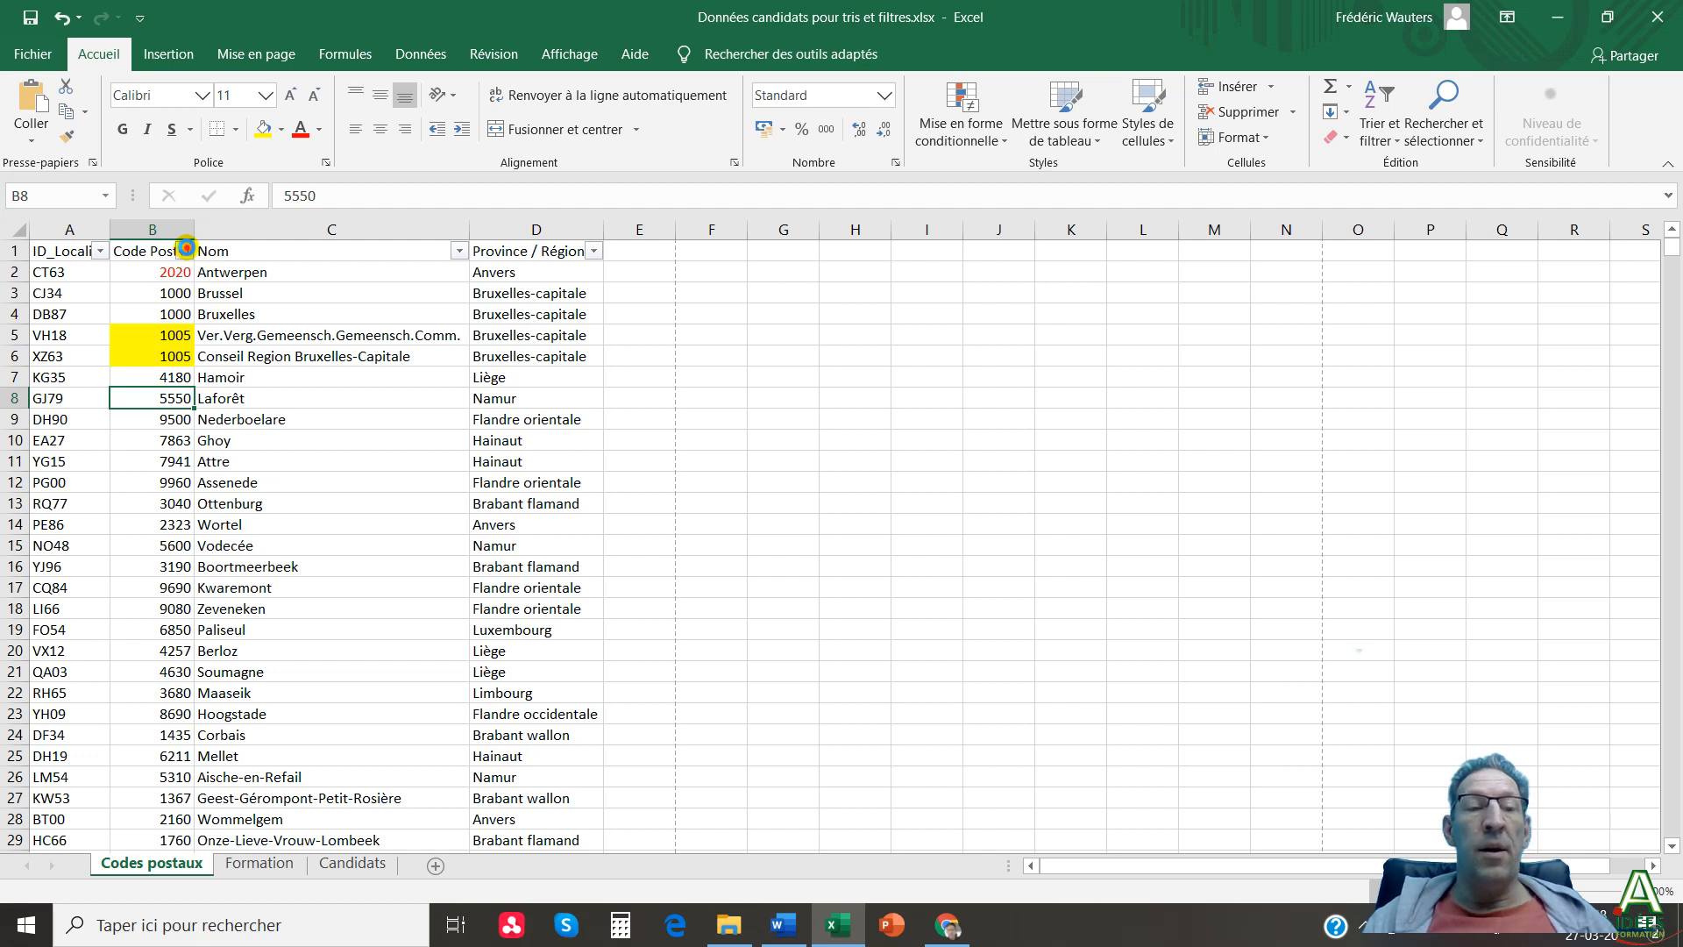
# Search the Code Postal filter values for 7160, keep only that postal code, and check the matching names in the Nom column.
pyautogui.click(183, 252)
pyautogui.click(129, 437)
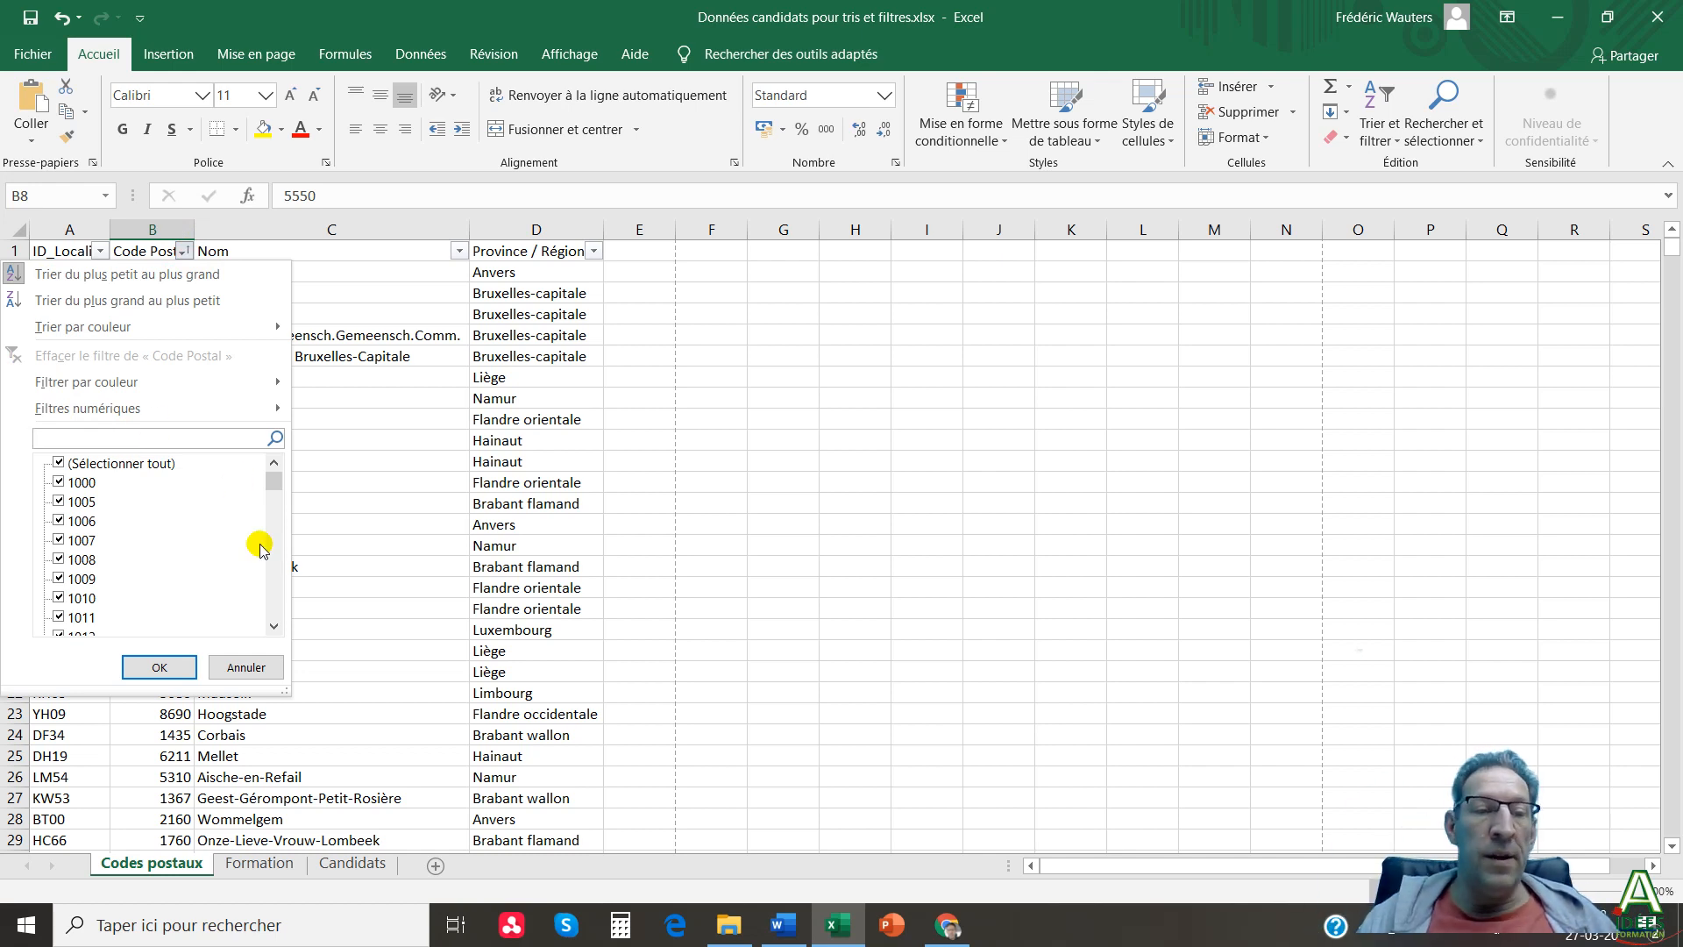
pyautogui.click(274, 626)
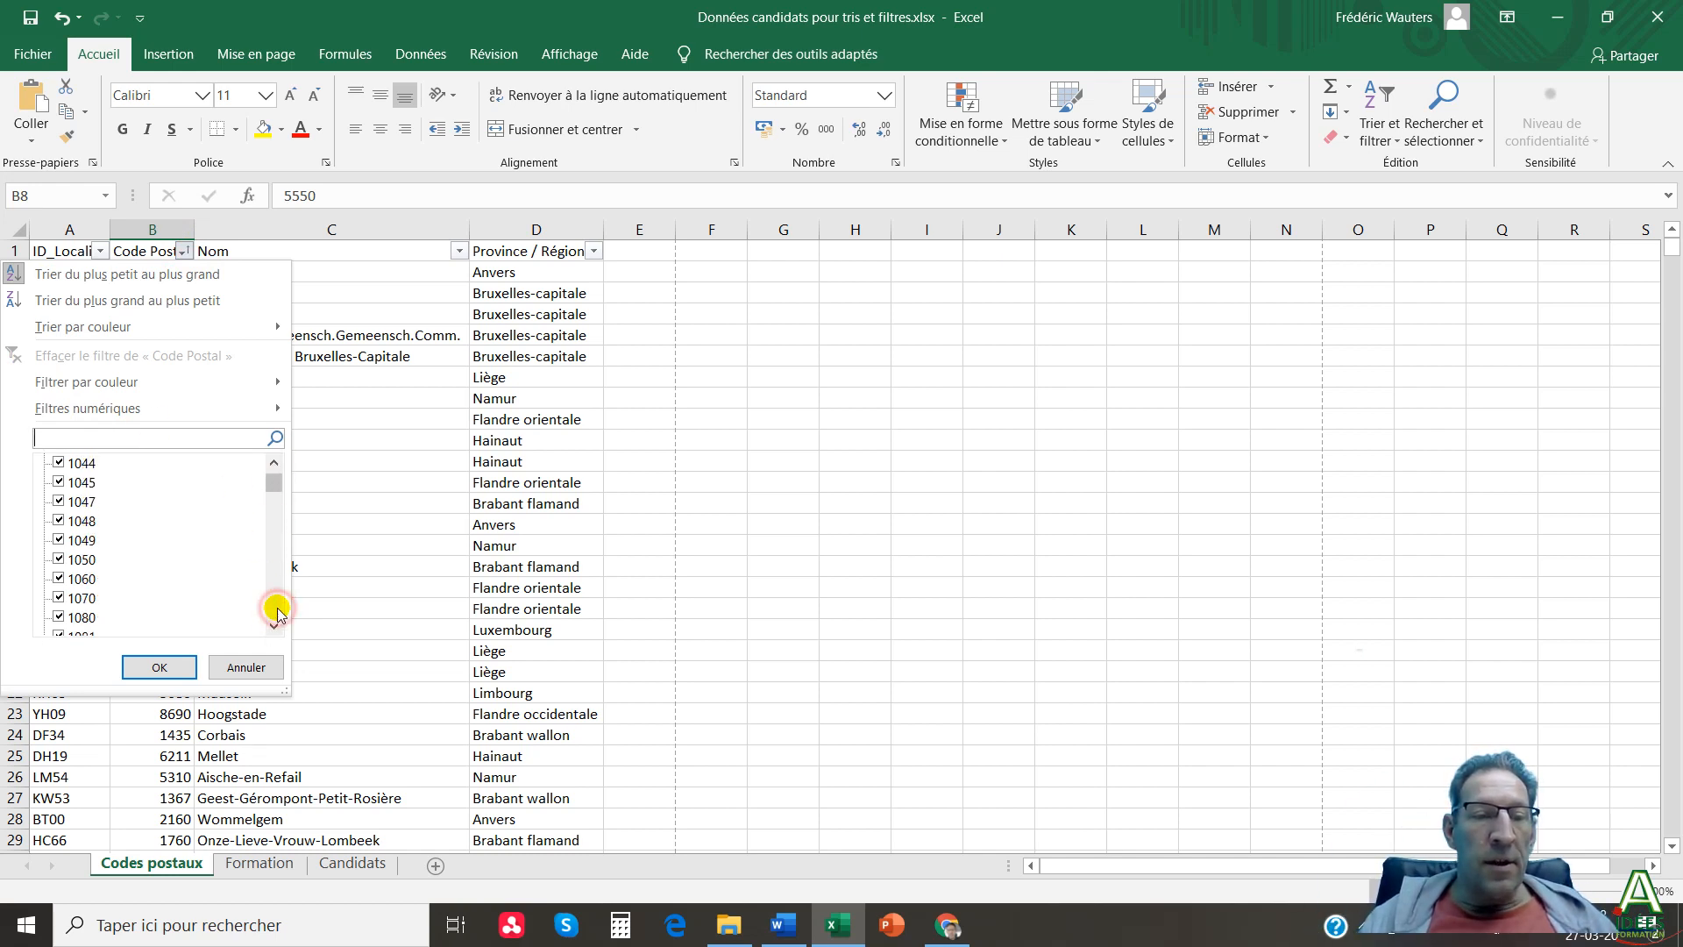
pyautogui.click(273, 628)
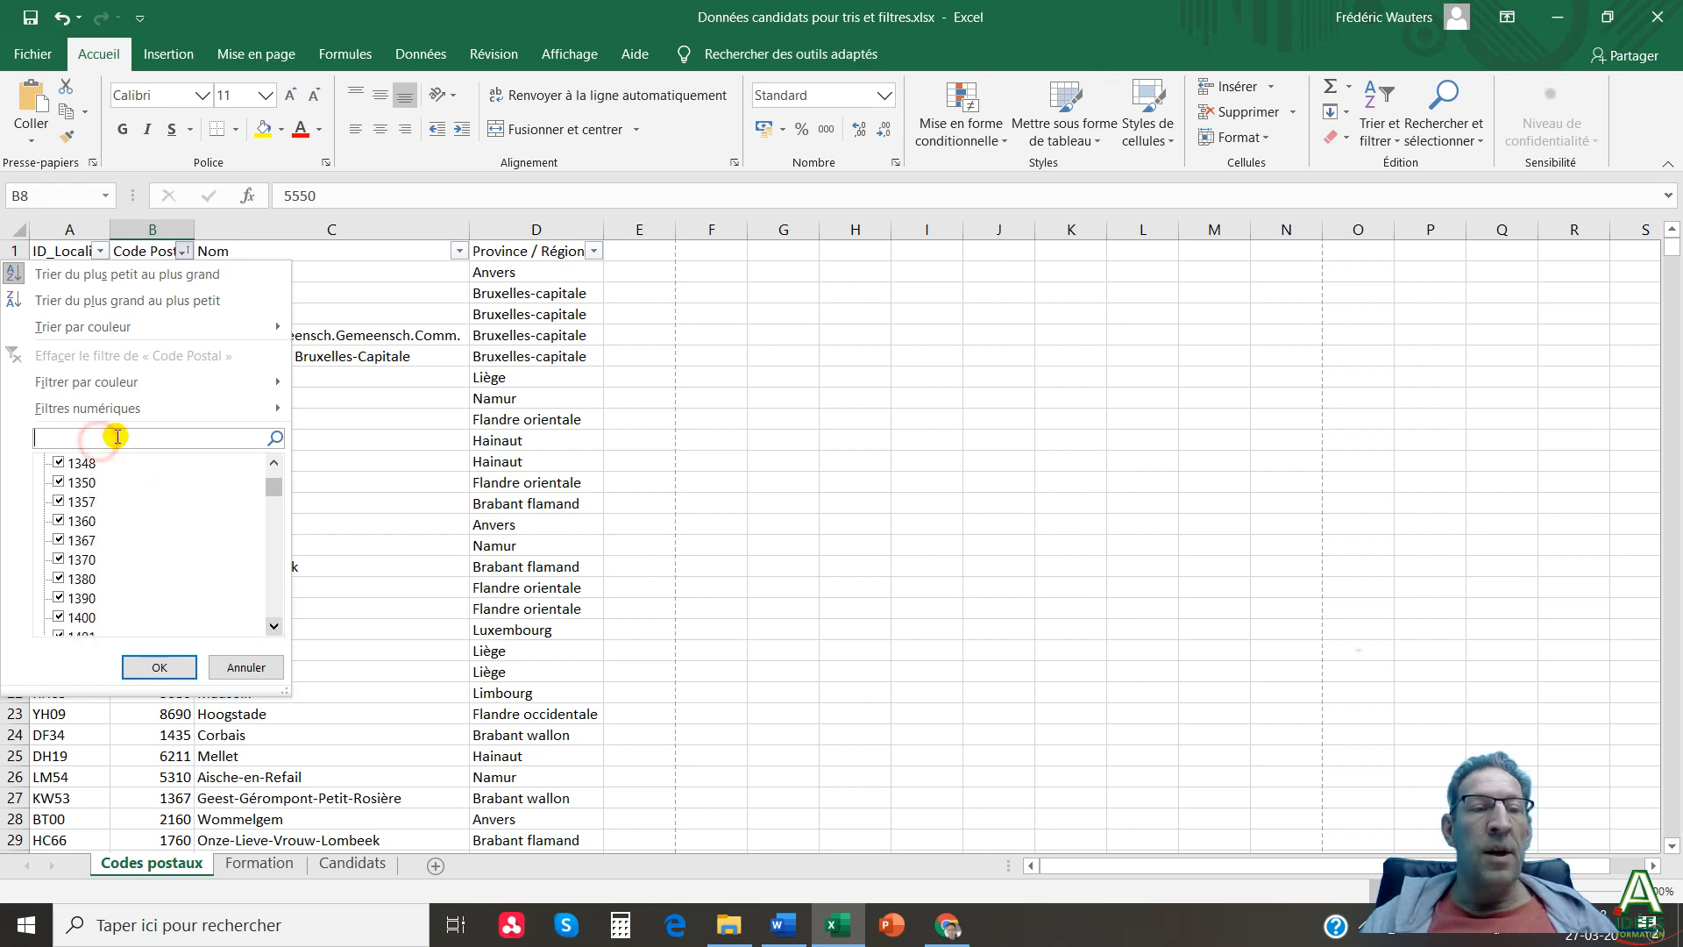
pyautogui.write('716')
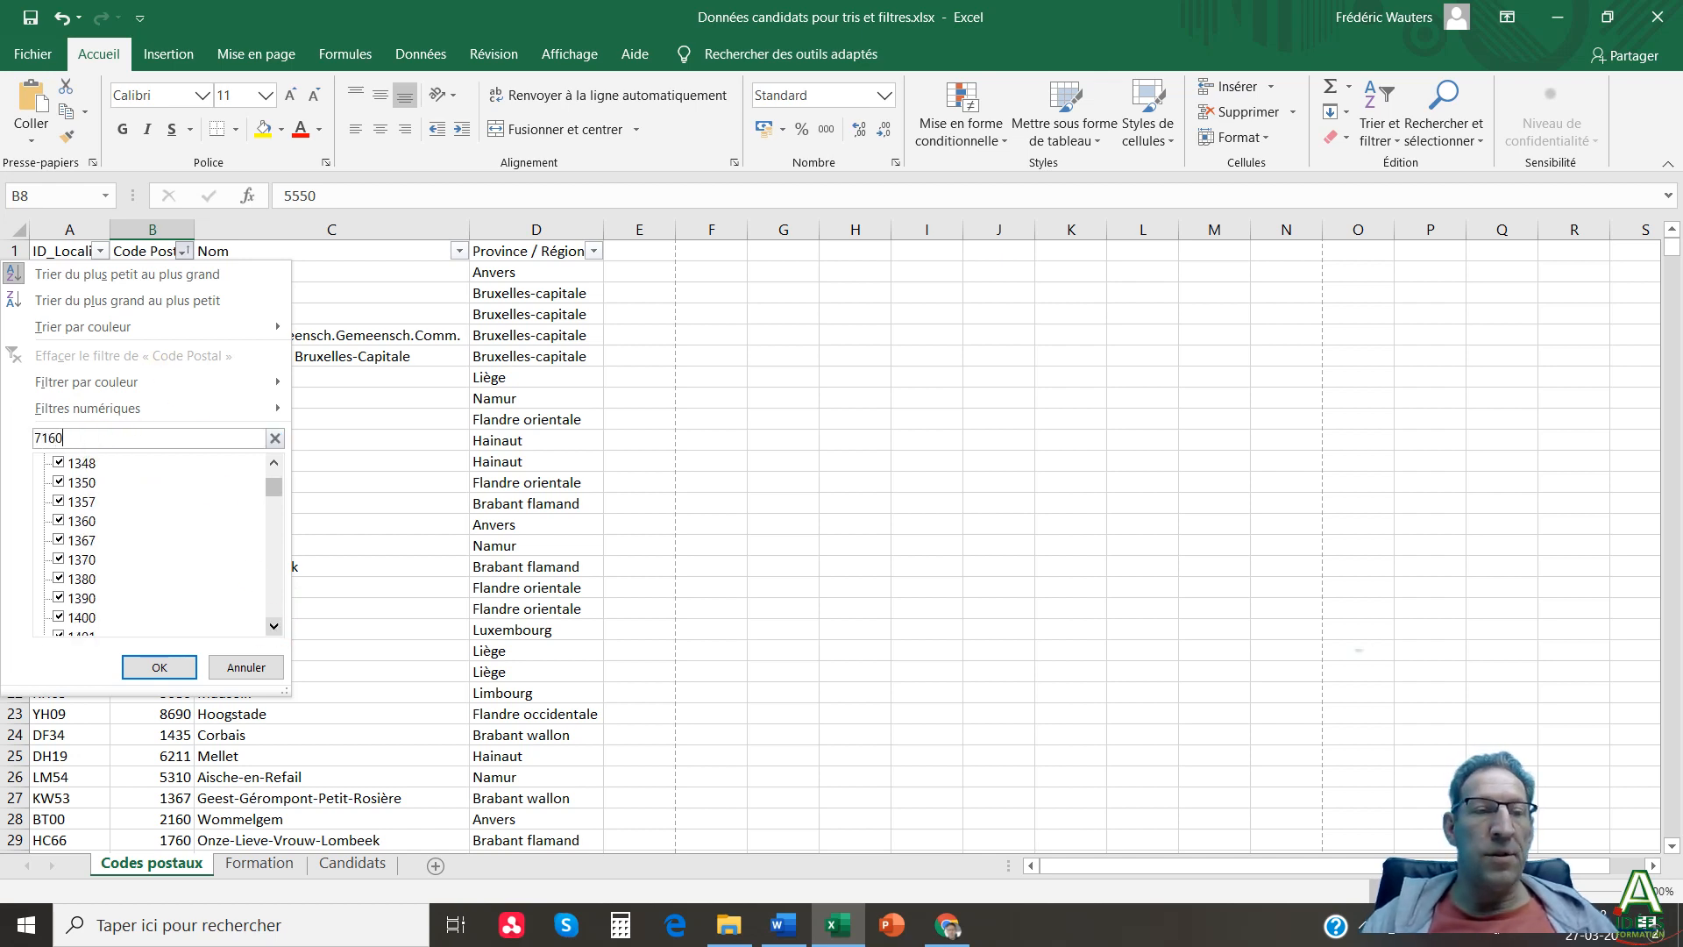
pyautogui.write('0')
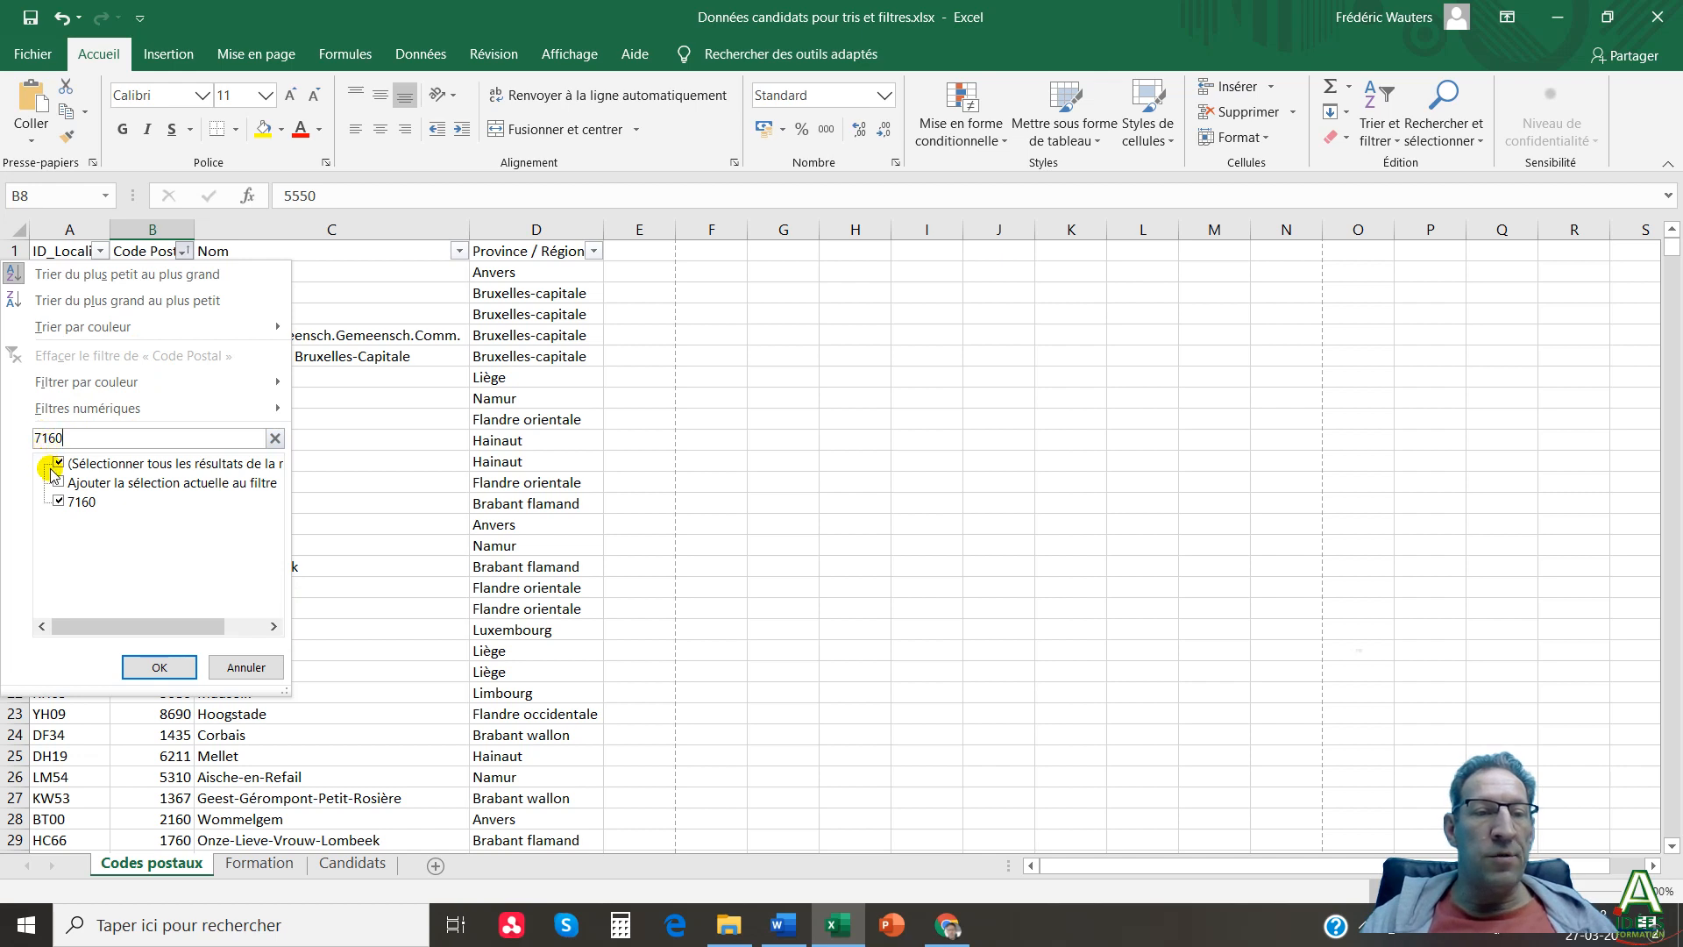
pyautogui.click(58, 503)
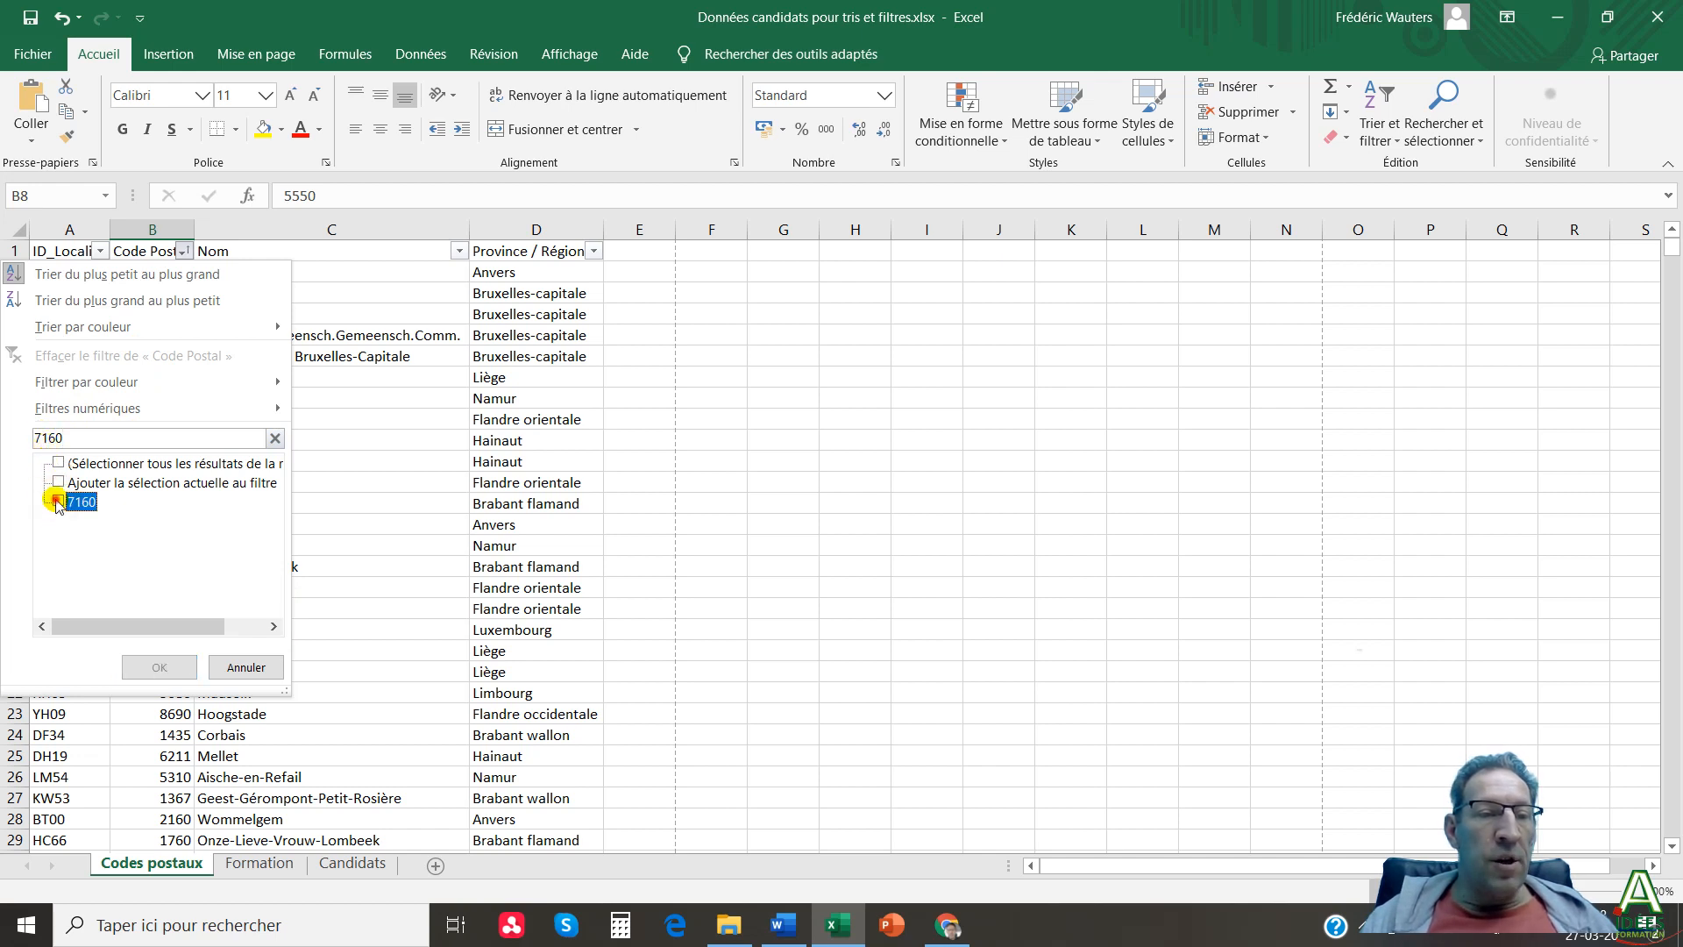
pyautogui.click(58, 503)
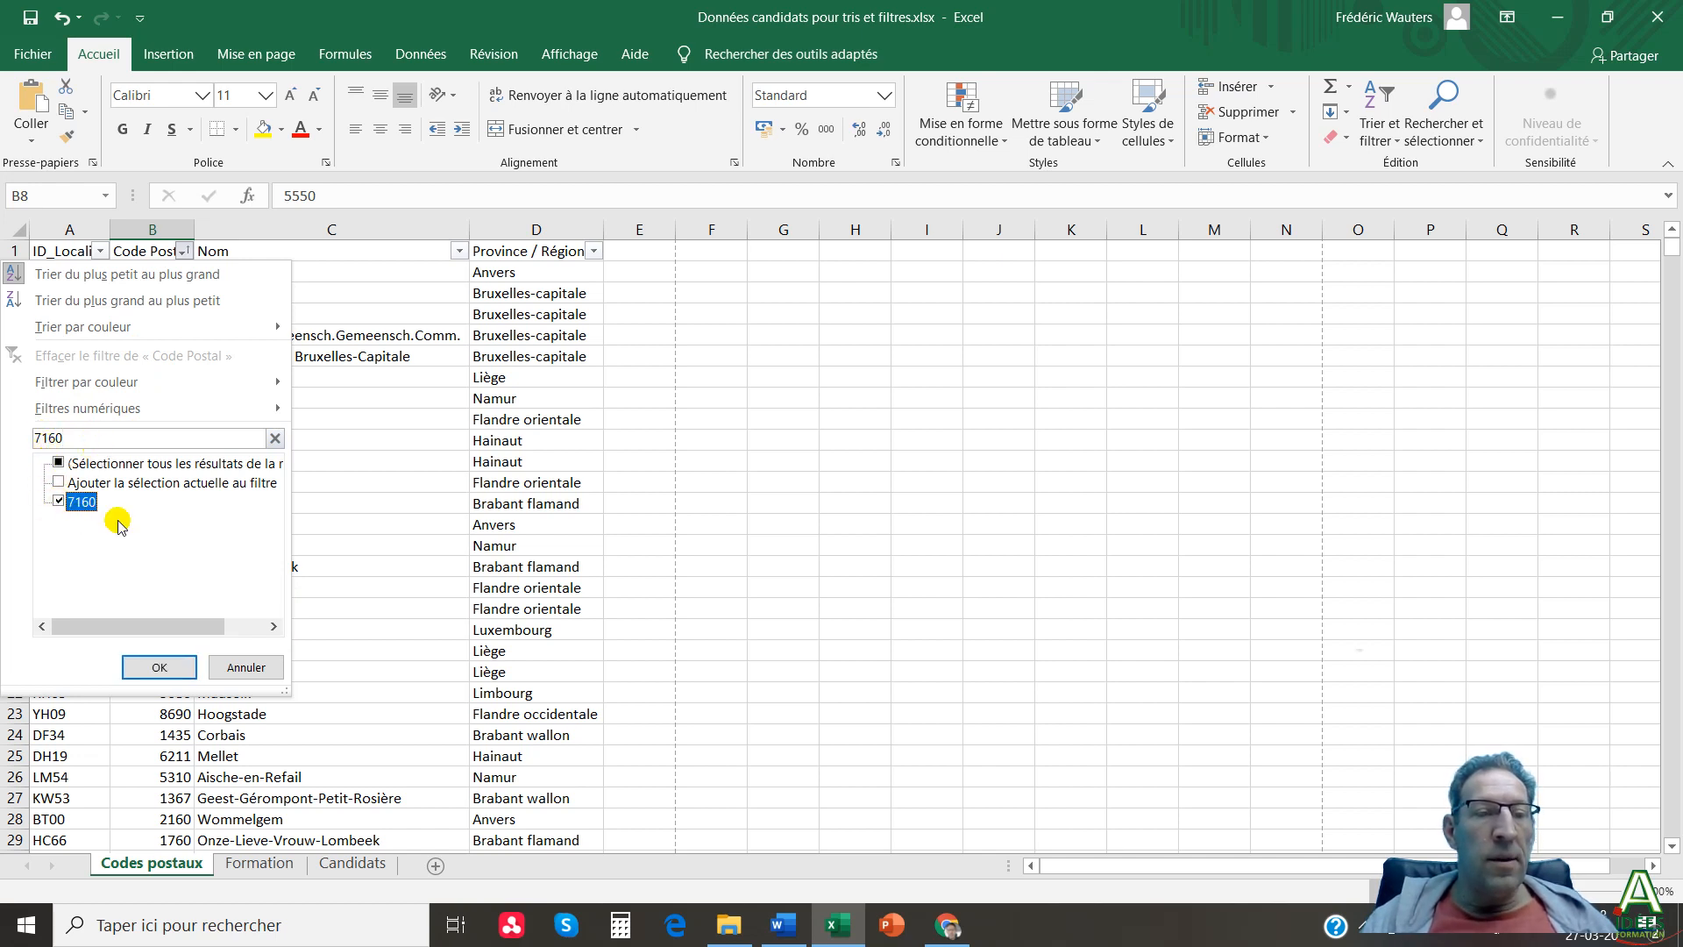
pyautogui.click(159, 666)
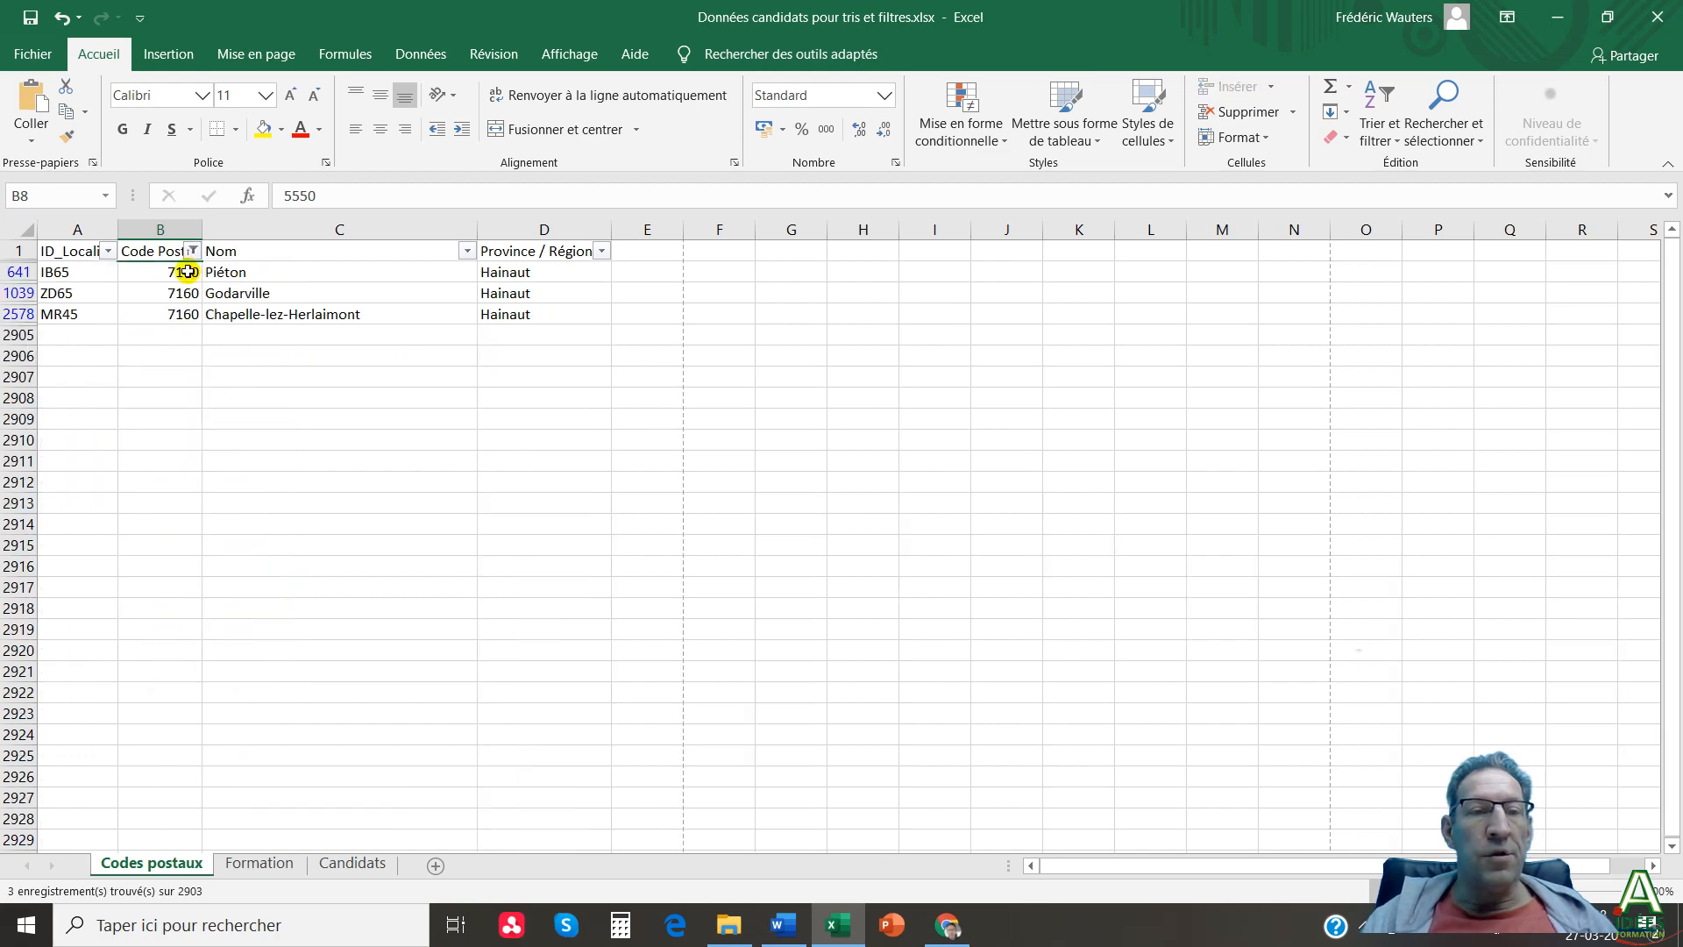
pyautogui.moveTo(250, 270); pyautogui.dragTo(254, 316)
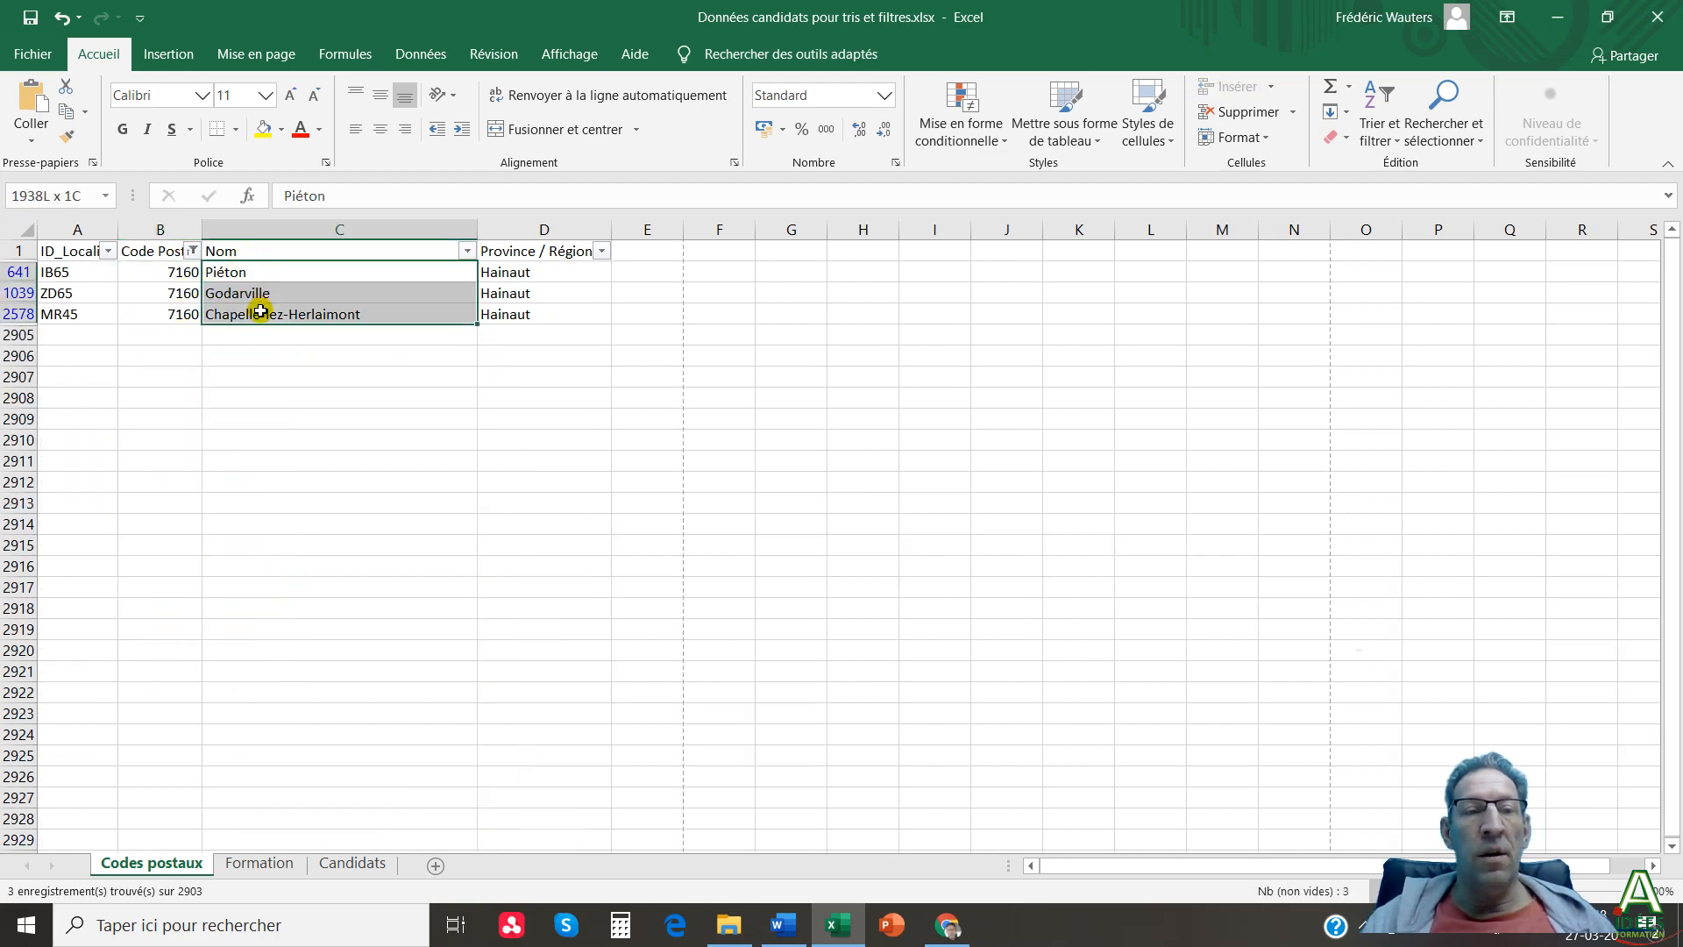
pyautogui.click(219, 355)
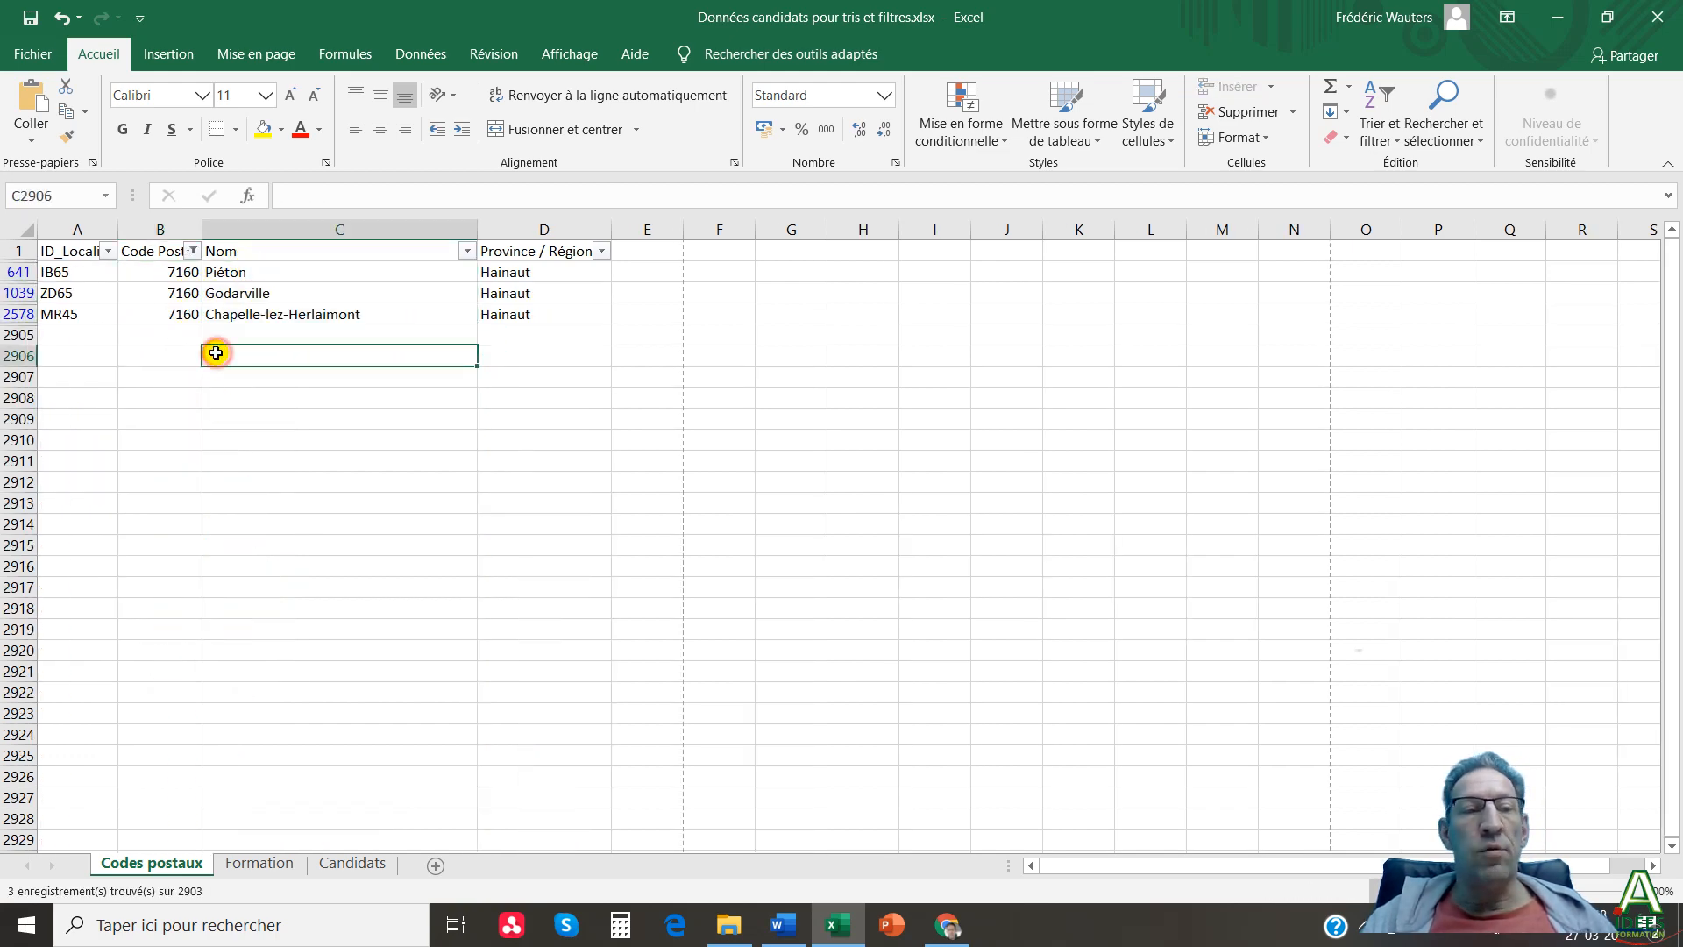
# Remove the 7160 filter from Code Postal by selecting all its values again.
pyautogui.click(192, 251)
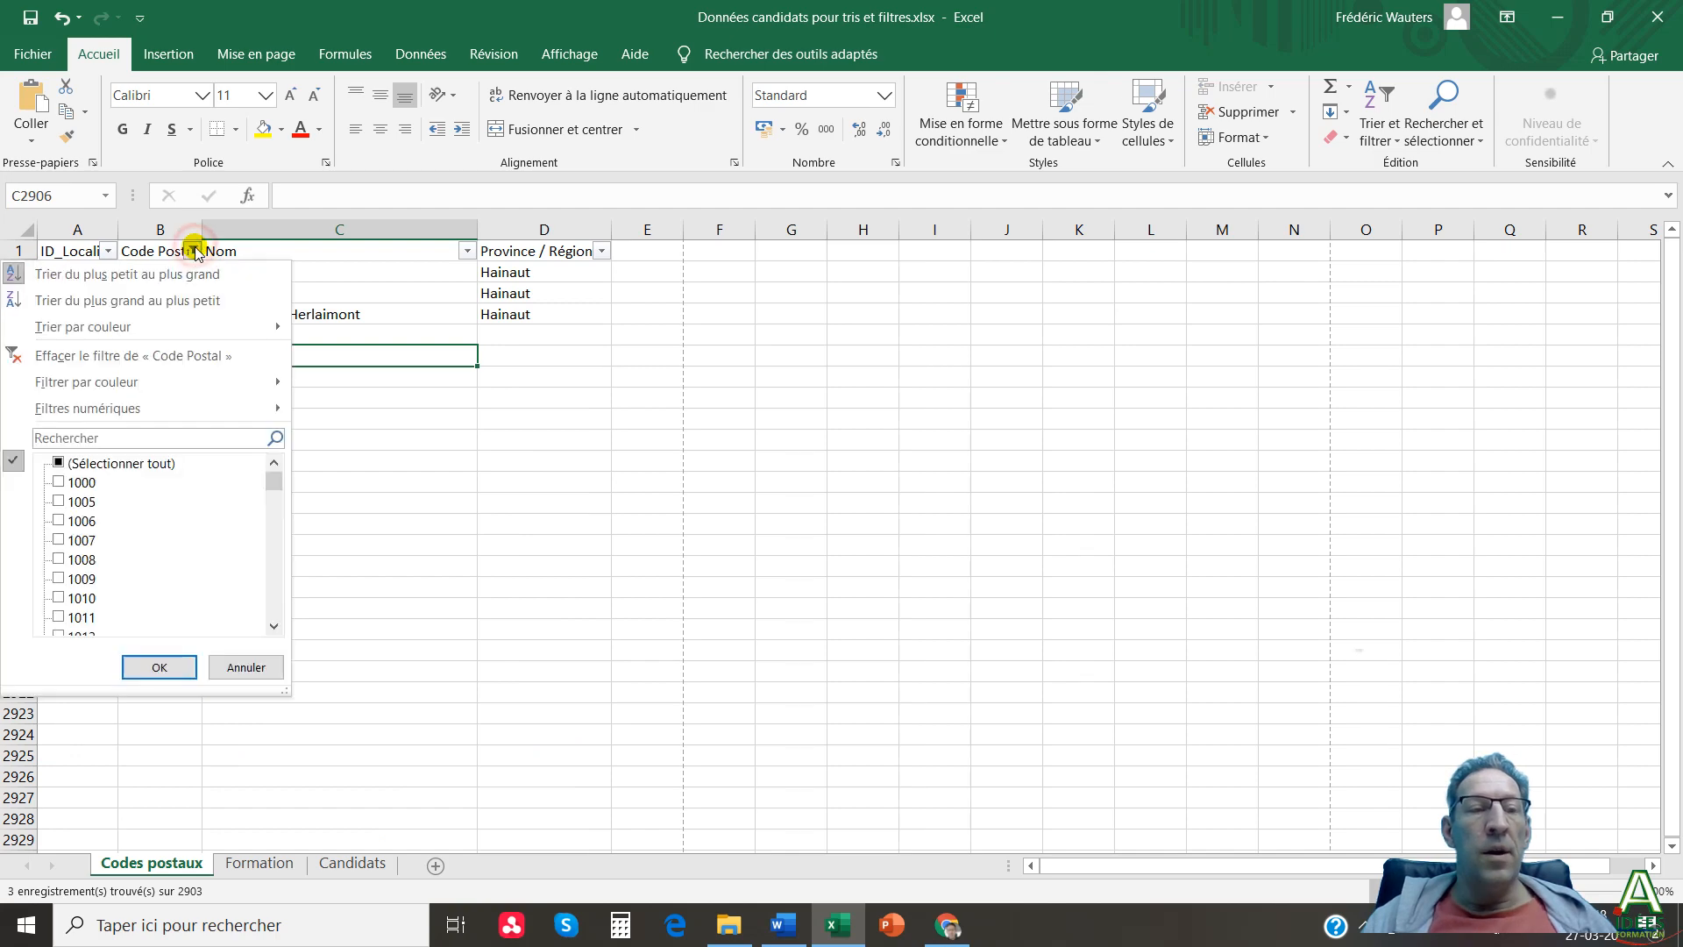
pyautogui.click(59, 463)
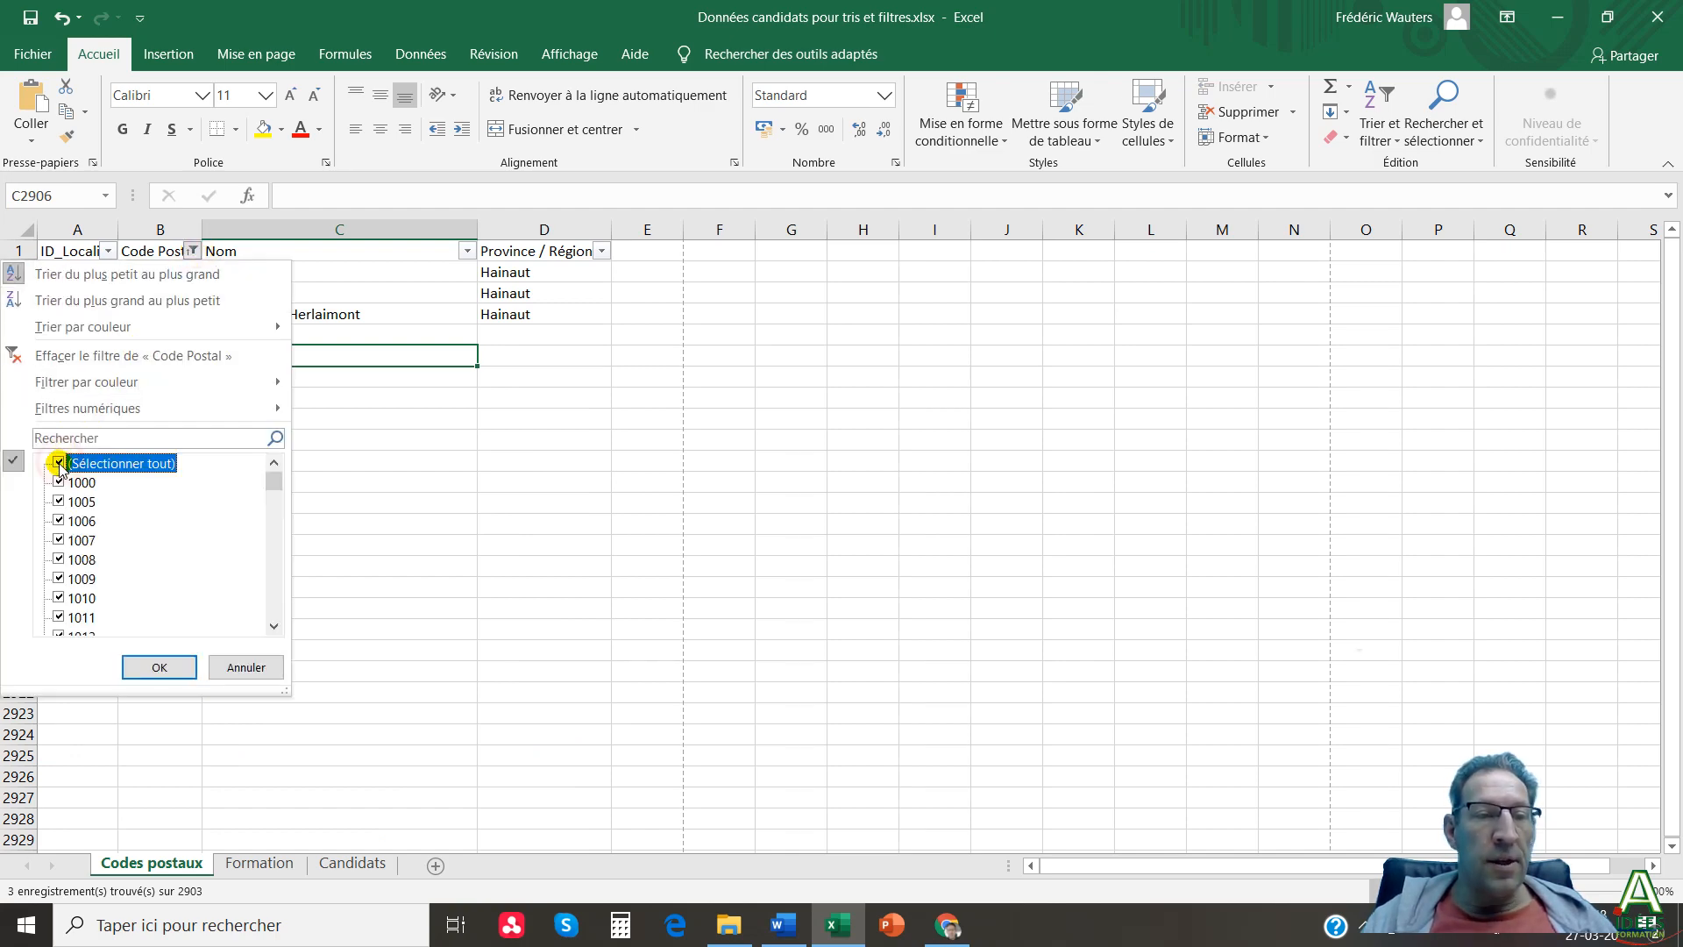
pyautogui.click(160, 666)
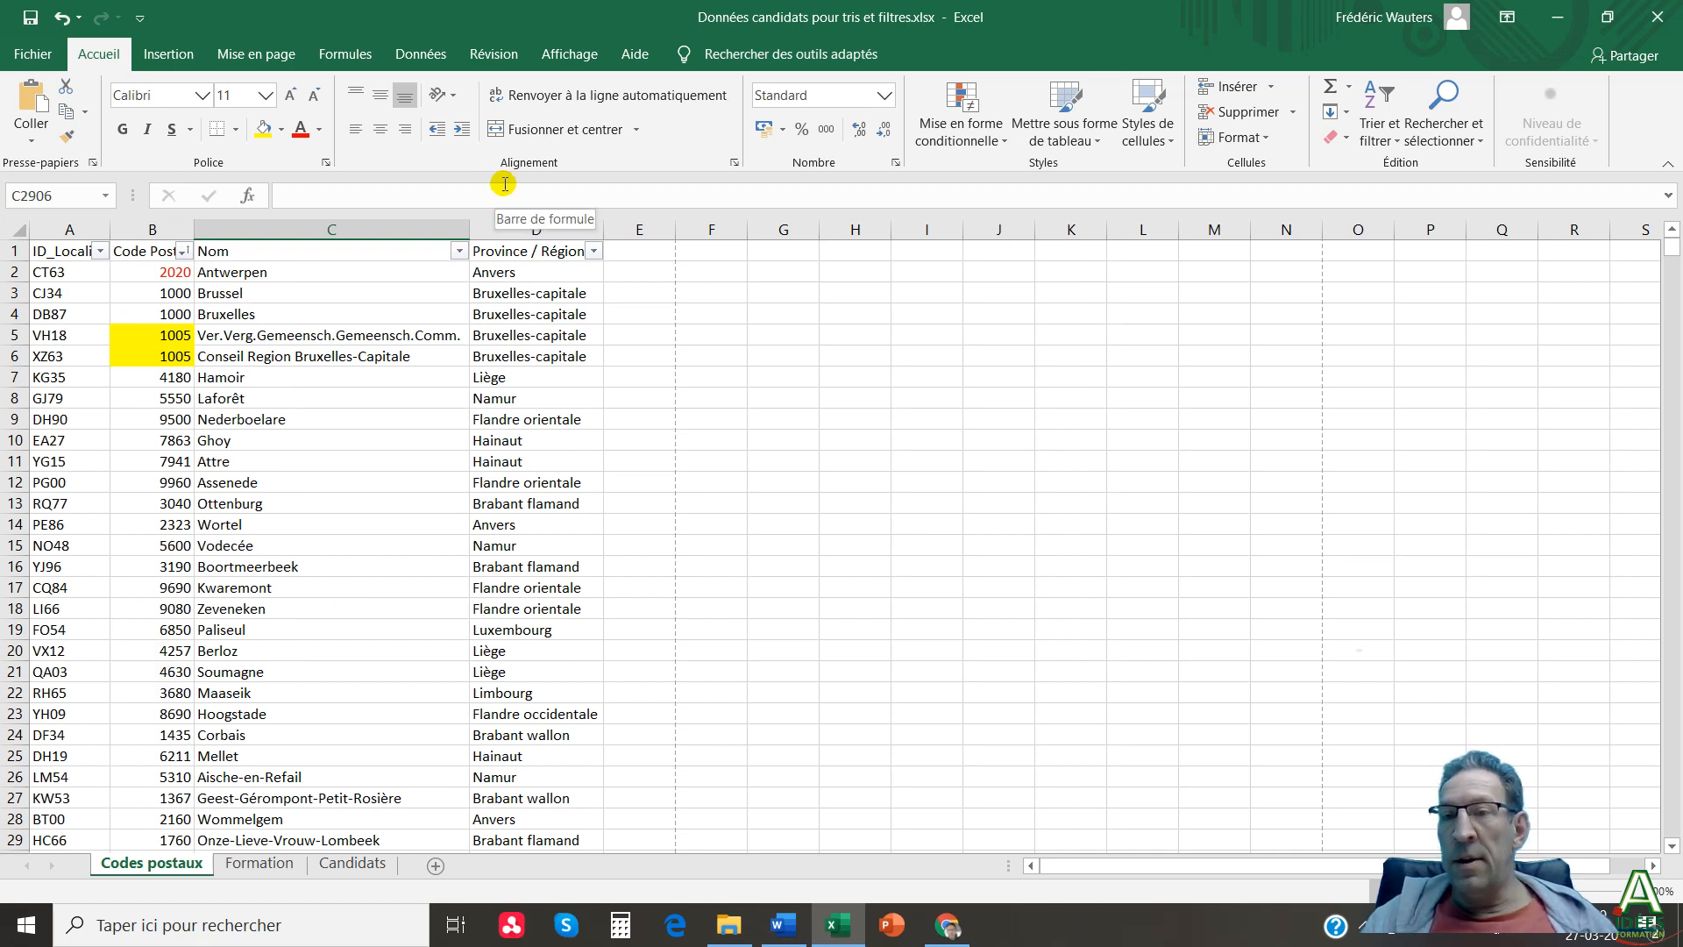